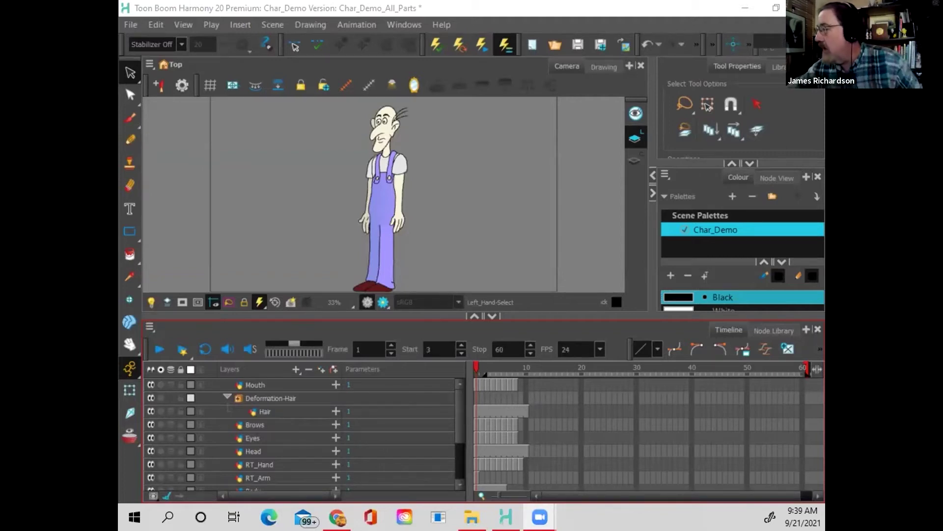
Step: Show the Farmer sketch layer beneath the character's part layers
left_click(455, 436)
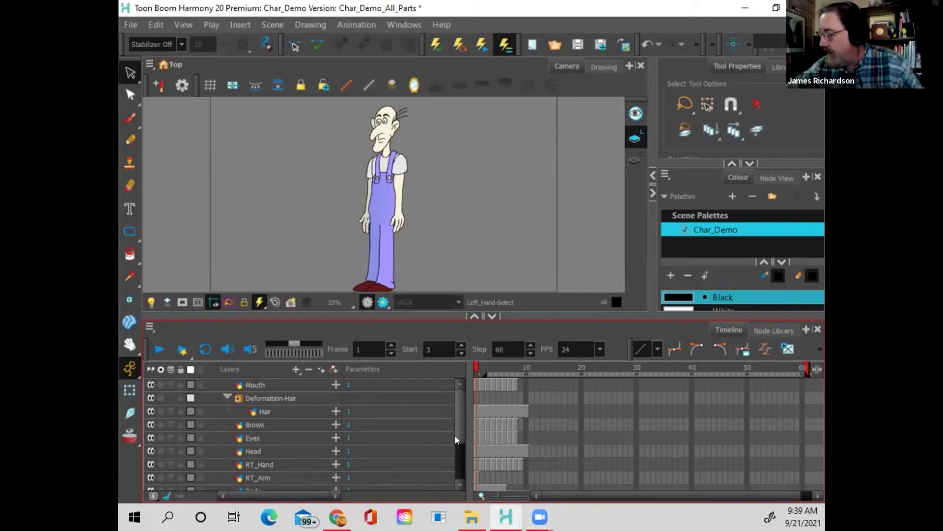
scroll(432, 442, "down", 2)
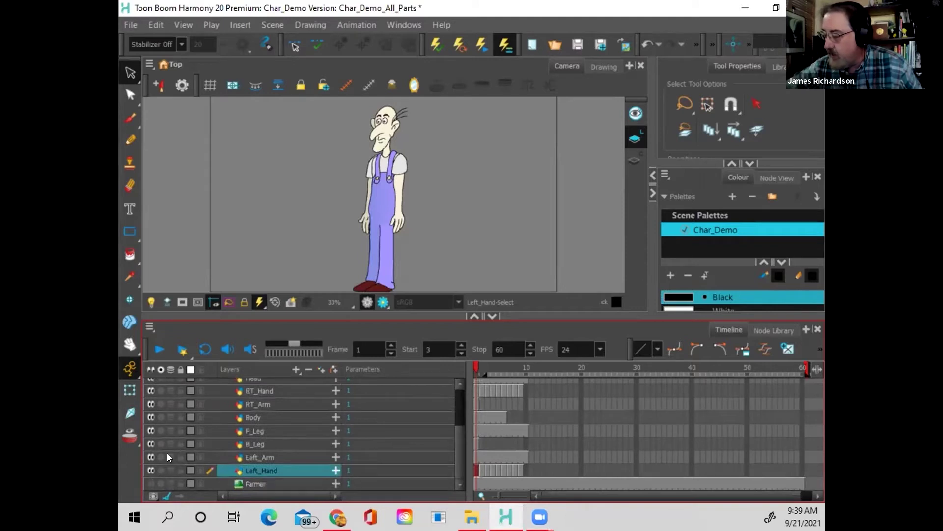
left_click(152, 481)
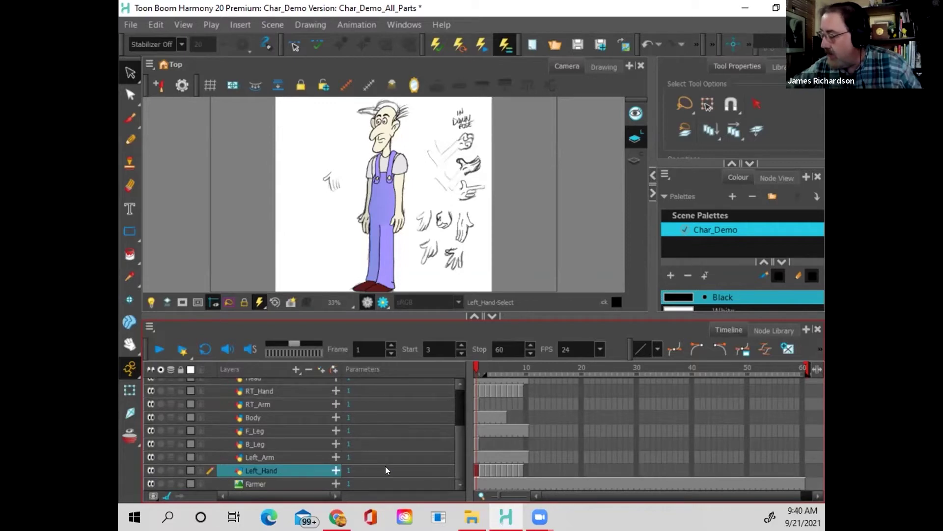
Step: Hide all the character part layers from Mouth down to Left_Hand, leaving only the Farmer sketch layer displayed
left_click_drag(456, 447, 456, 401)
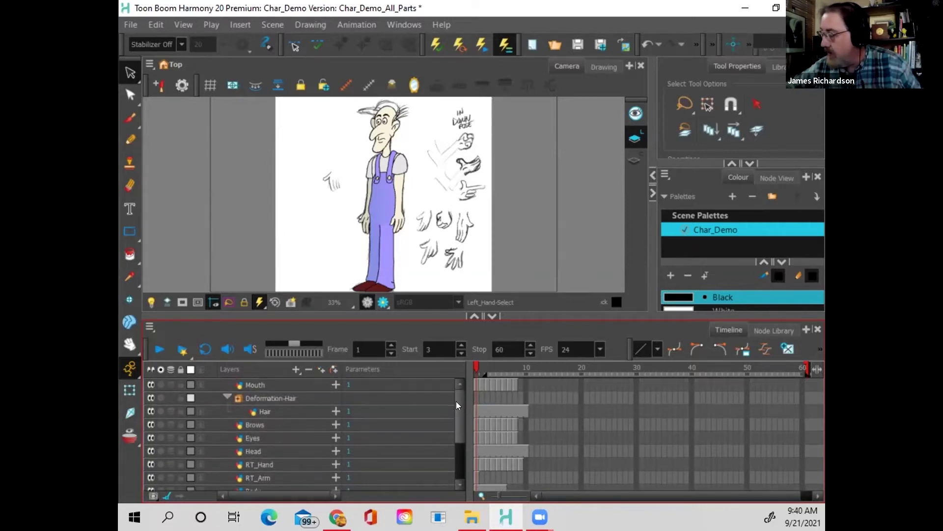
left_click(395, 386, "shift")
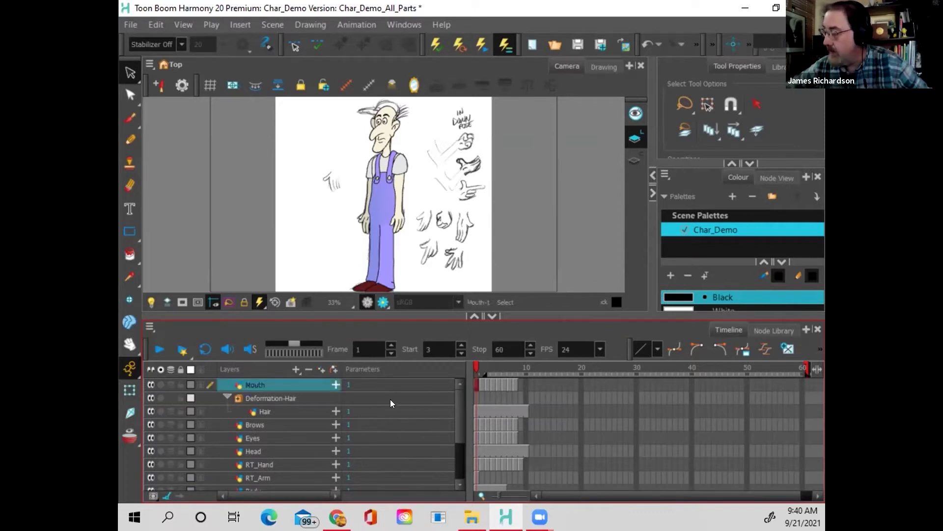
left_click_drag(150, 384, 151, 463)
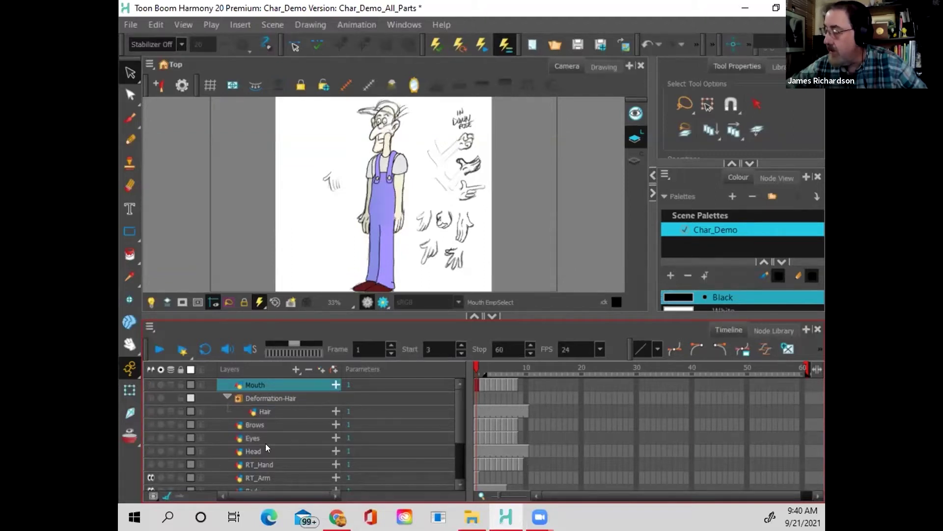
scroll(454, 420, "down", 2)
left_click_drag(150, 404, 187, 480)
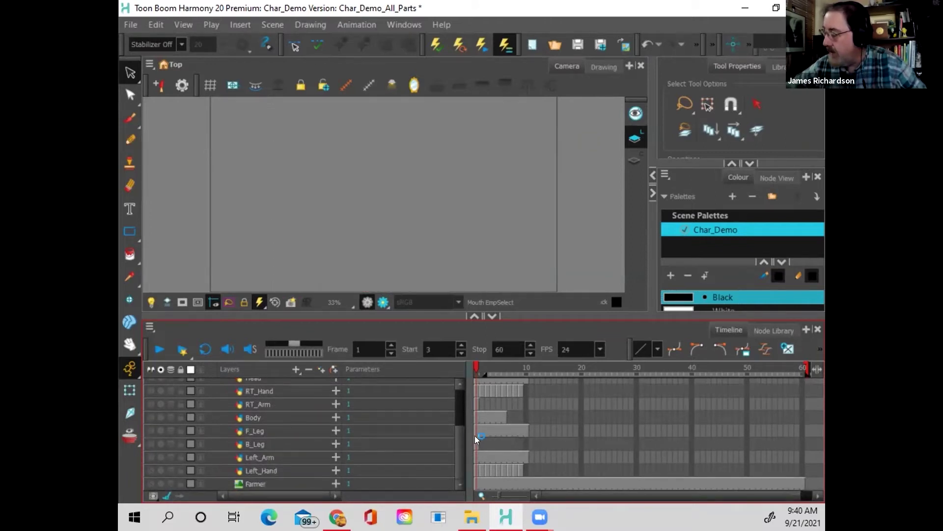
left_click(151, 483)
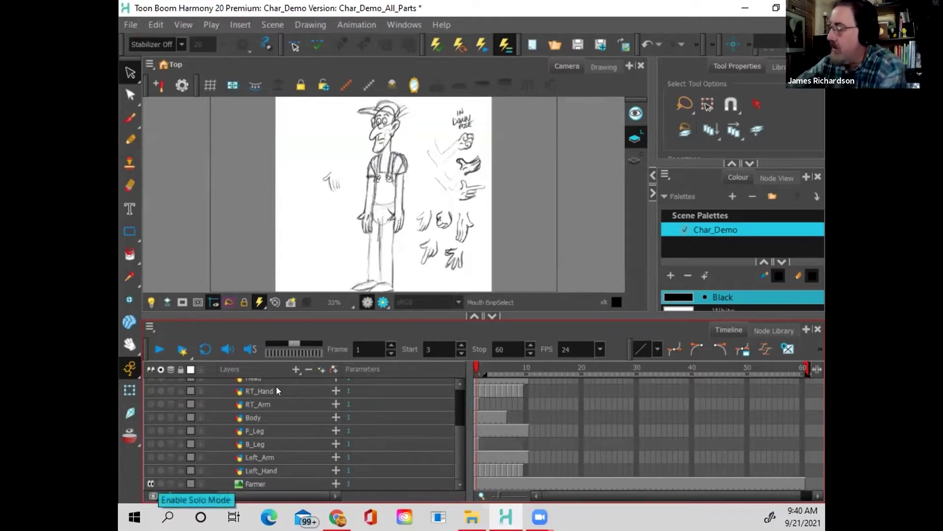
Step: Give the Camera view more height for the sketch while keeping the timeline's layer list accessible
left_click_drag(411, 315, 411, 434)
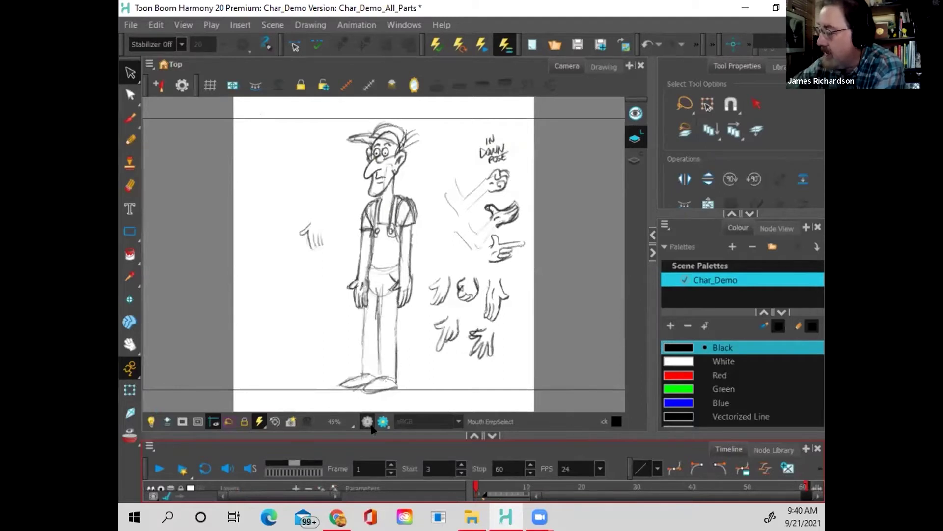
left_click_drag(368, 433, 368, 337)
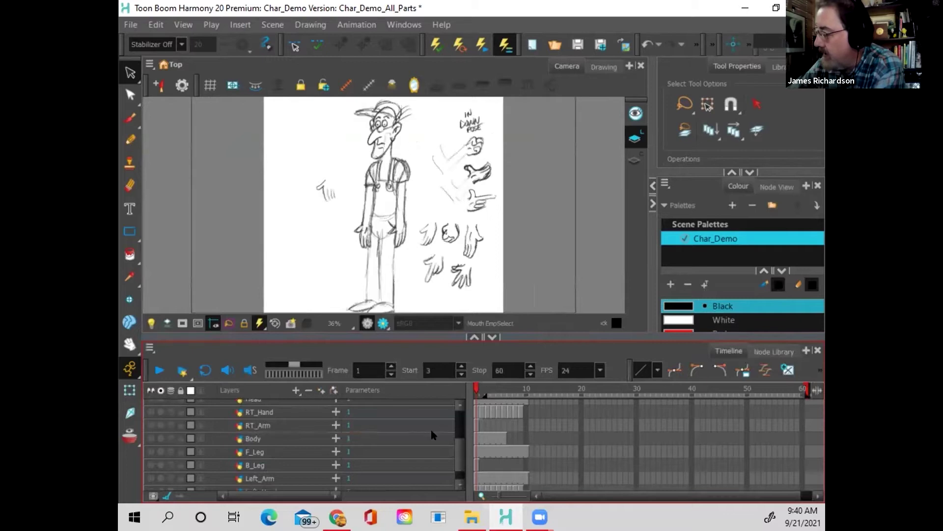
scroll(456, 460, "down", 1)
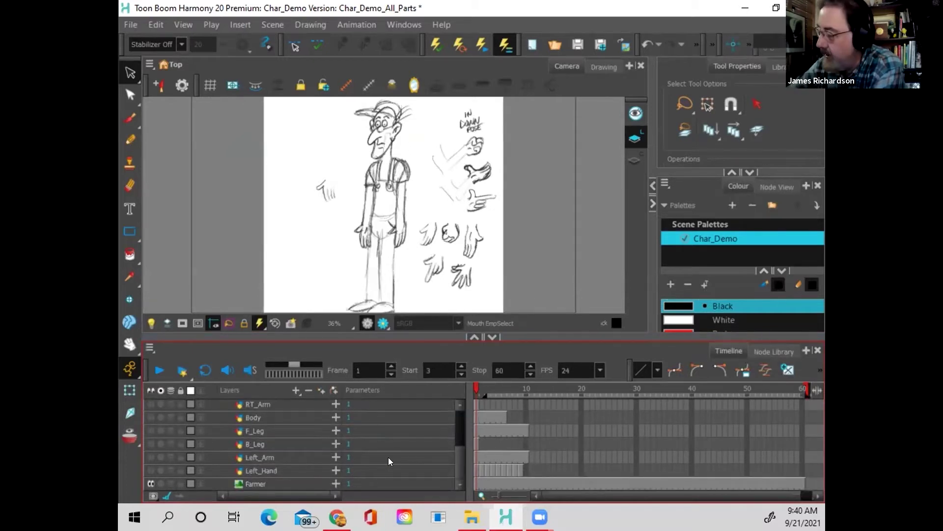
Step: Show the Hair and Head layers and hide the Farmer sketch layer
scroll(456, 454, "up", 3)
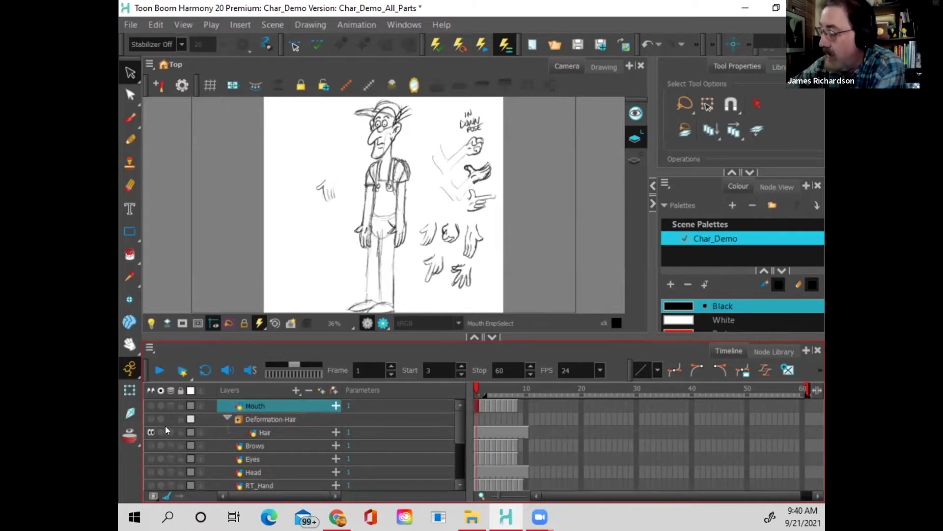
scroll(455, 433, "down", 3)
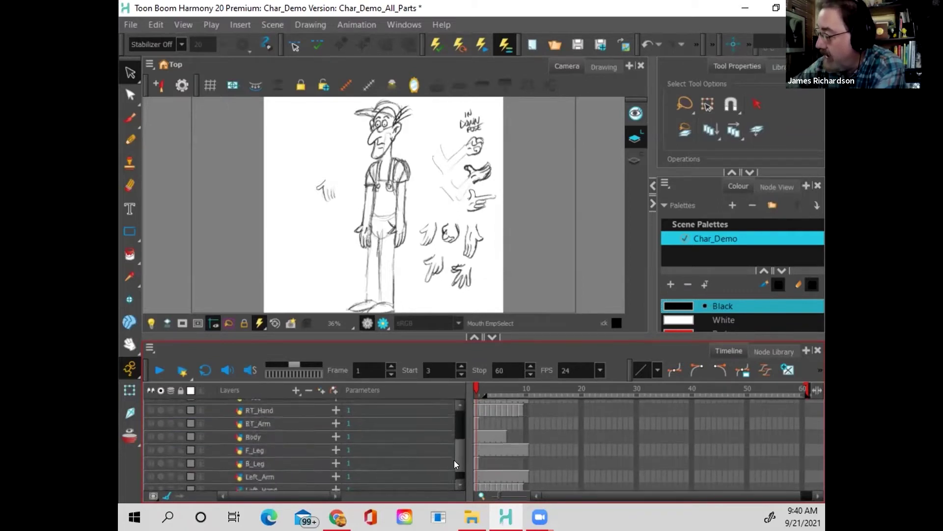
left_click(150, 482)
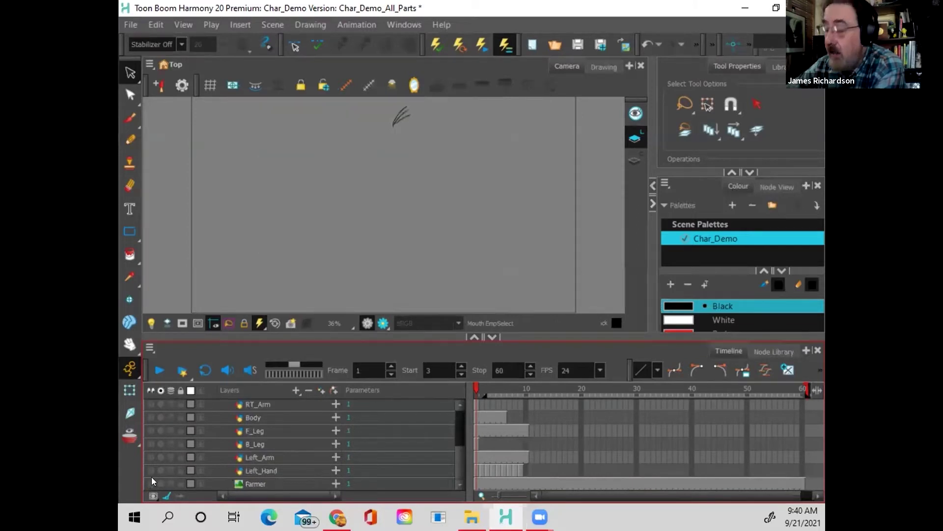
scroll(455, 424, "up", 3)
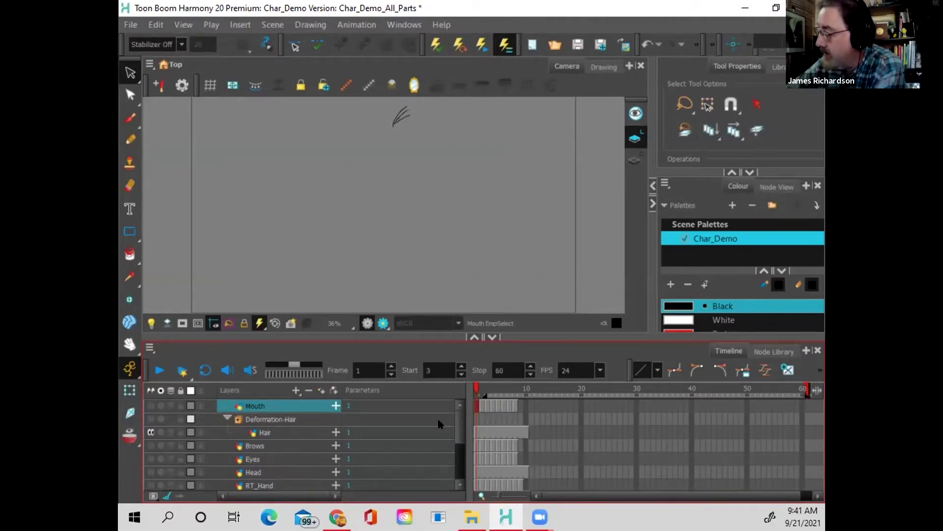
left_click(152, 471)
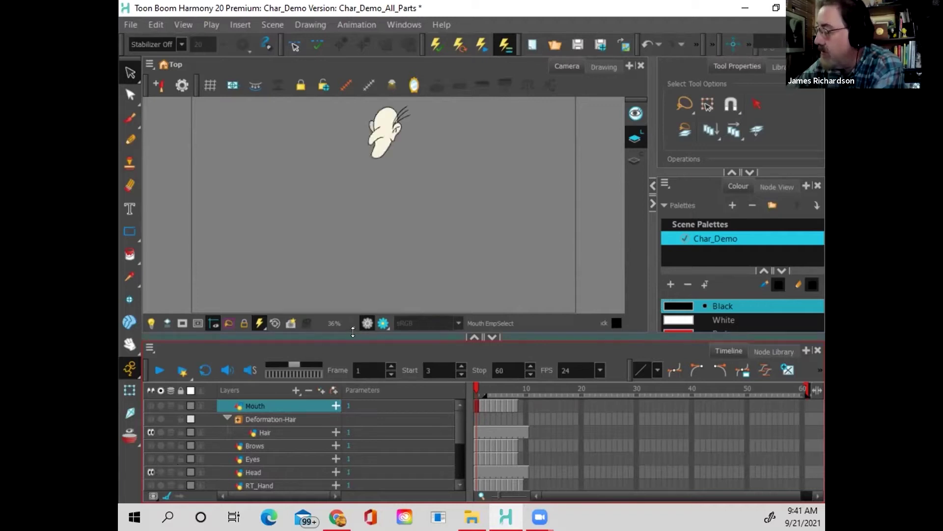
Step: Zoom the Camera view to 100% and frame the character's whole head and hair for a close look
left_click(132, 346)
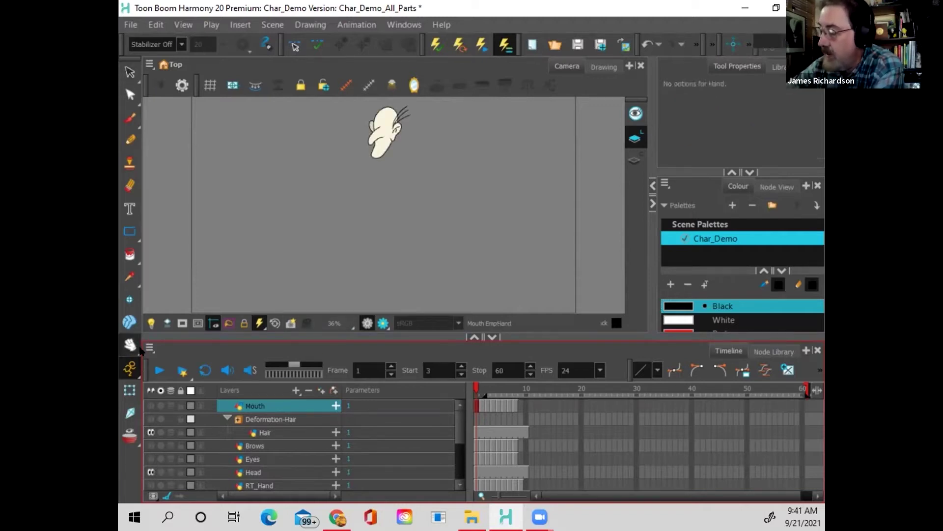
left_click(136, 346)
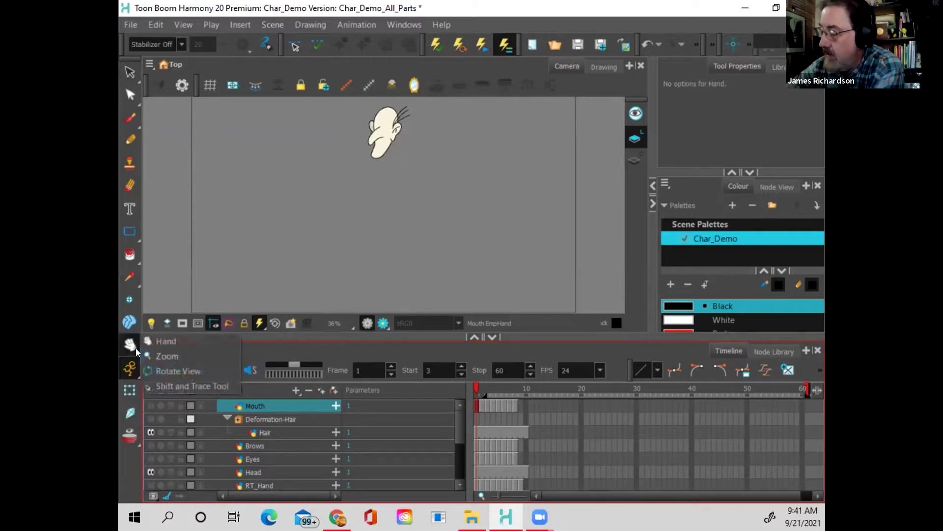
left_click(155, 356)
left_click(383, 150)
left_click(383, 150)
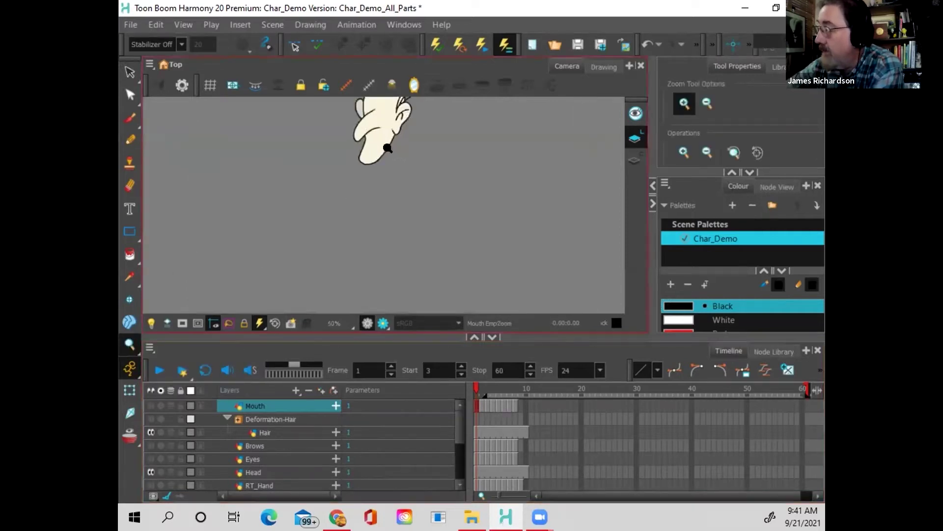
left_click(383, 150)
left_click(137, 370)
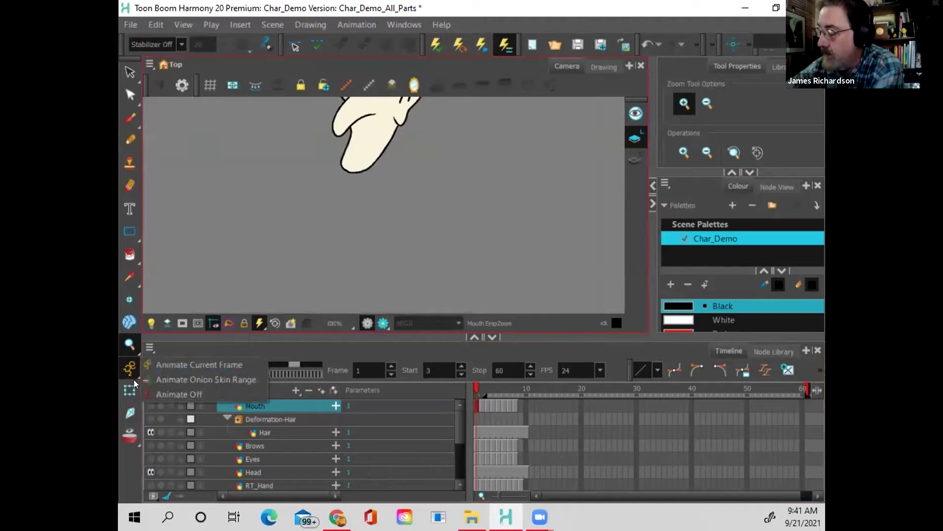
left_click(132, 344)
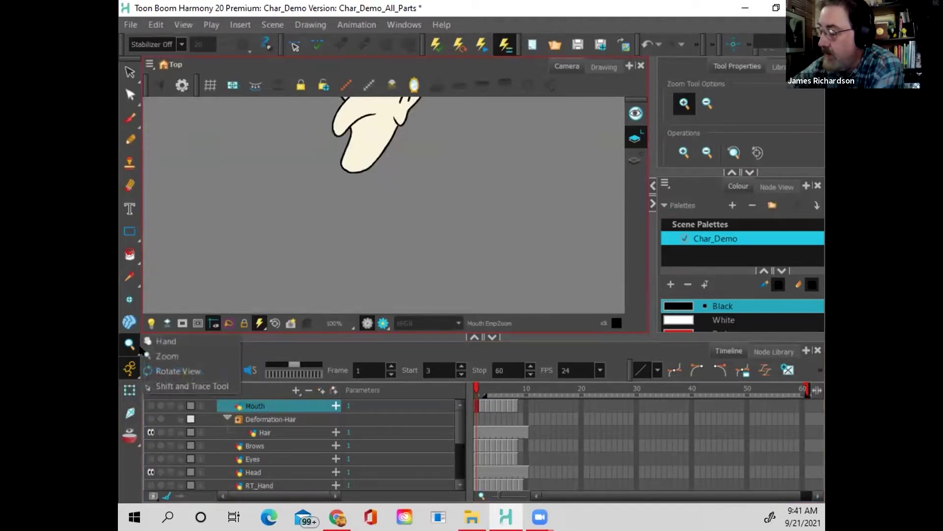
left_click(165, 341)
left_click_drag(432, 242, 425, 273)
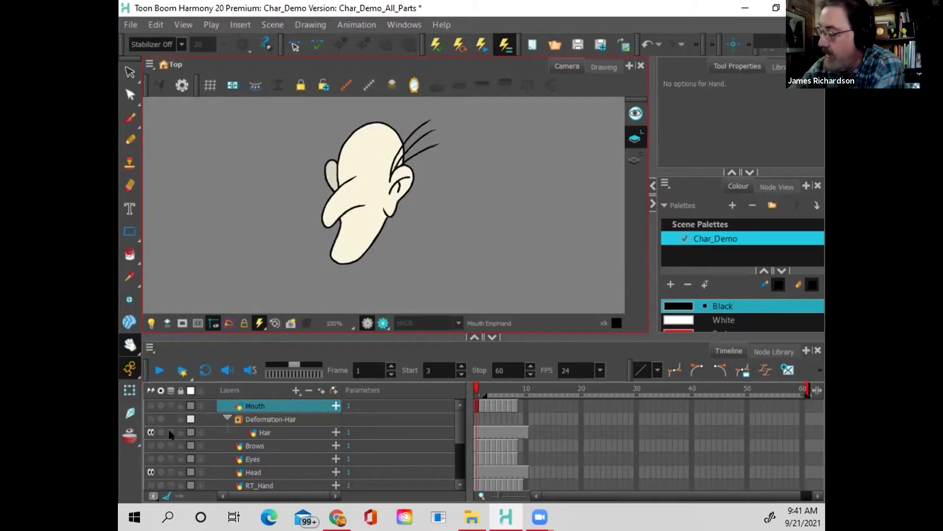
Step: Enable and select the Deformation-Hair layer, and activate the Transform tool
left_click(150, 429)
left_click(148, 432)
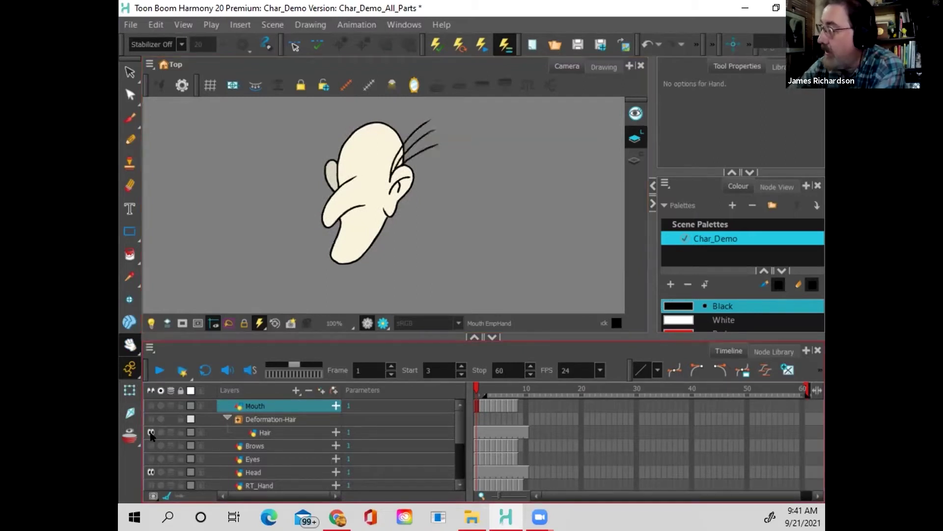
left_click(287, 419)
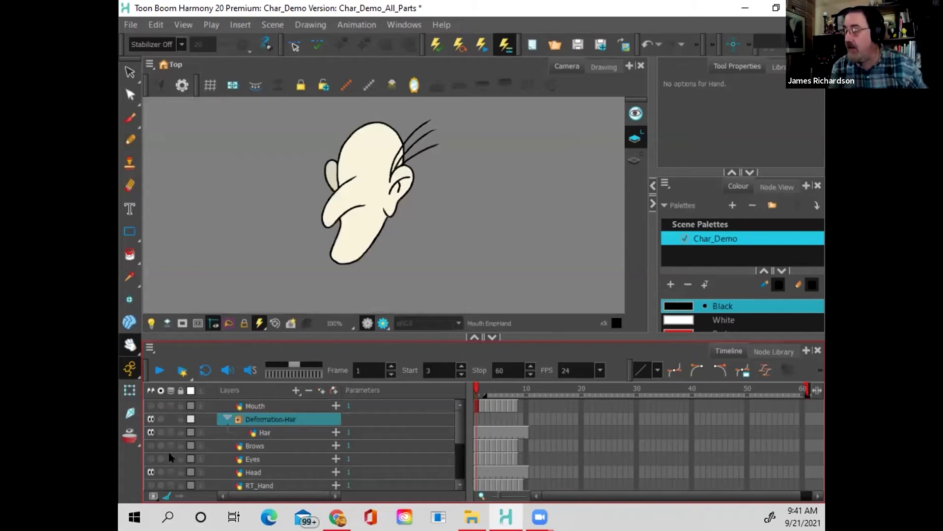
left_click(130, 390)
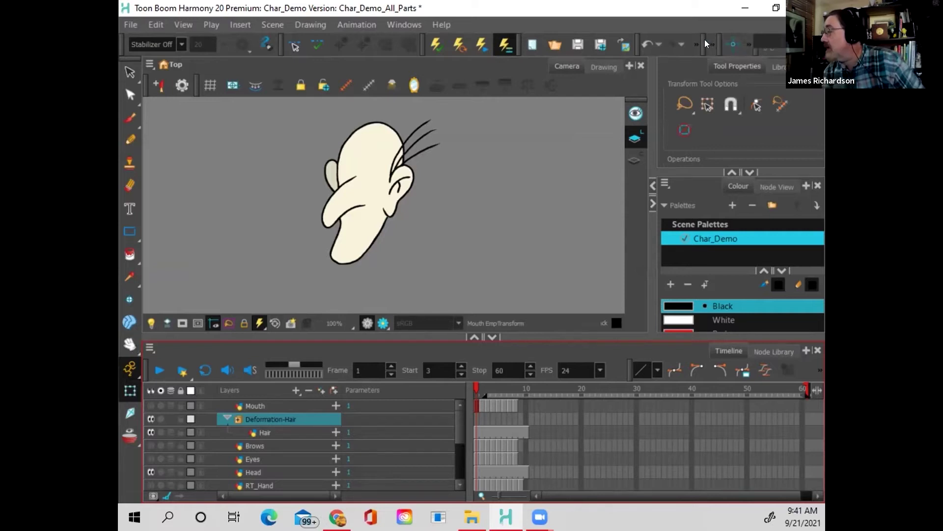
Step: Rearrange the toolbars to expose more Advanced Animation, Edit and Node Caching tools, reviewing which toolbars are enabled
left_click_drag(705, 41, 551, 45)
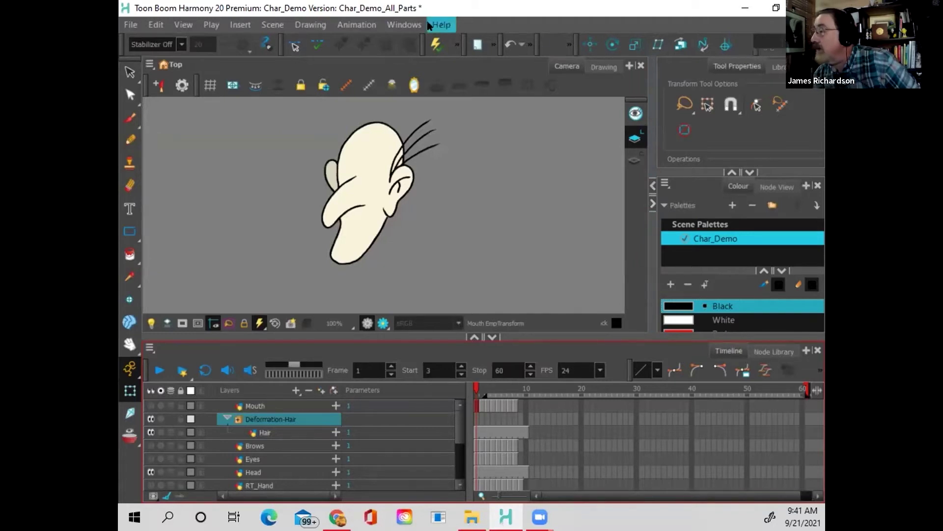
left_click(412, 20)
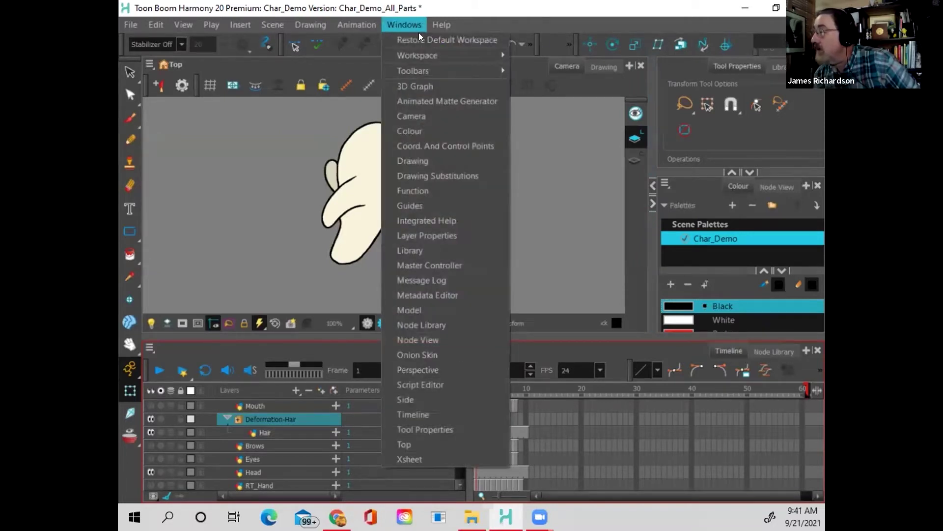
mouse_move(420, 73)
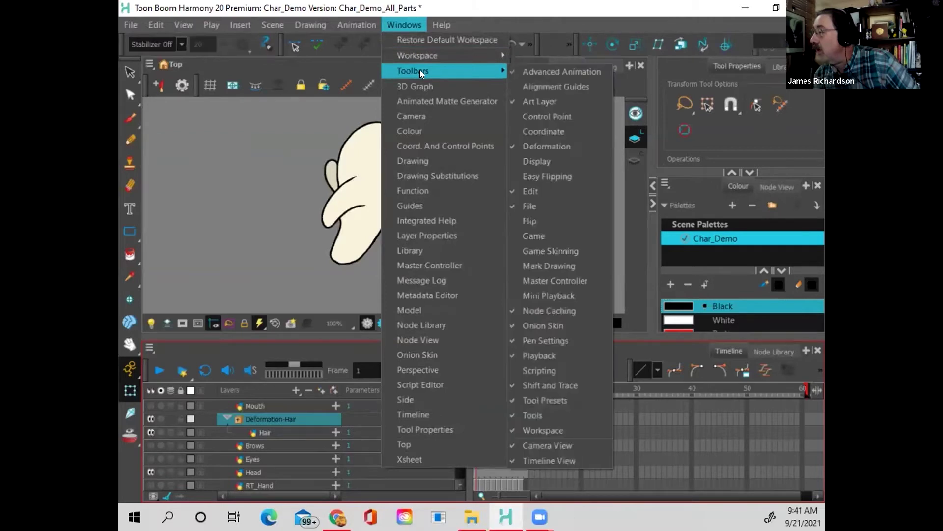
left_click(569, 74)
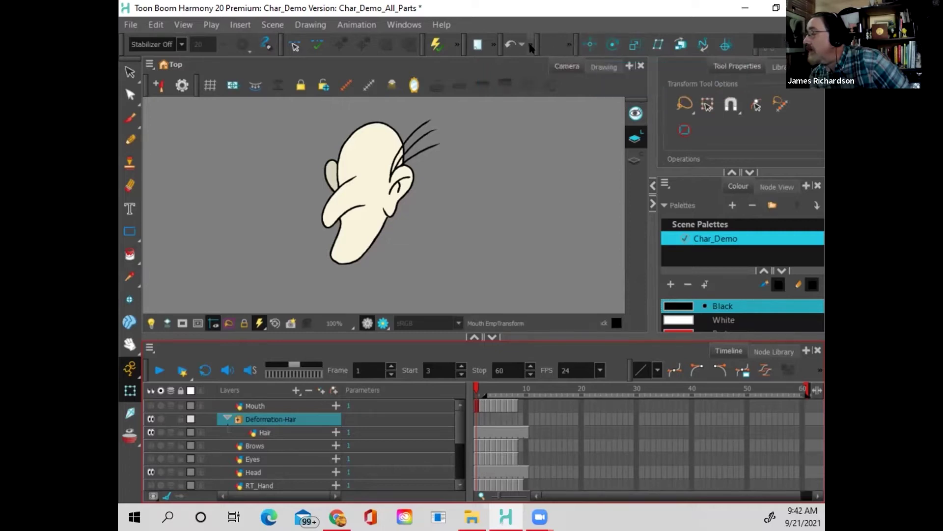
left_click_drag(534, 40, 554, 41)
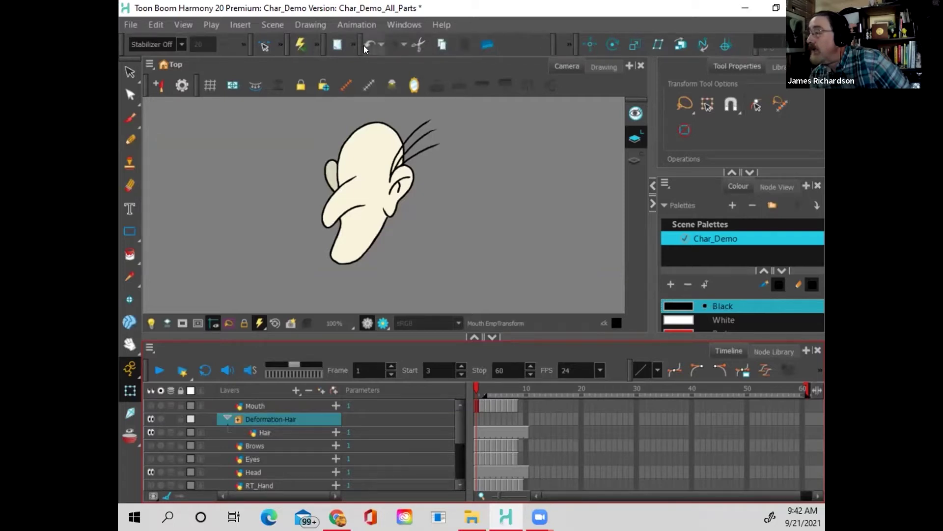
left_click_drag(356, 41, 389, 42)
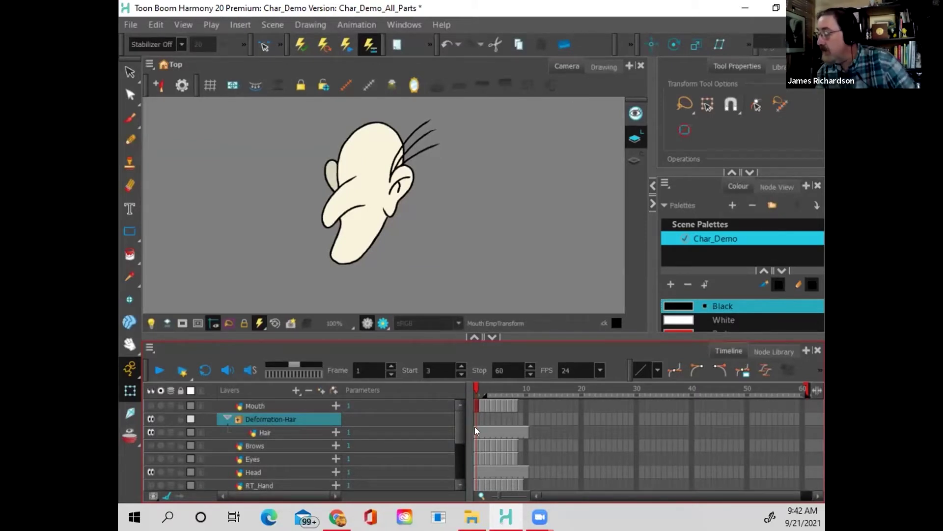
Step: Select the hair strands behind the ear on frame 1 with the Transform tool
left_click(483, 415)
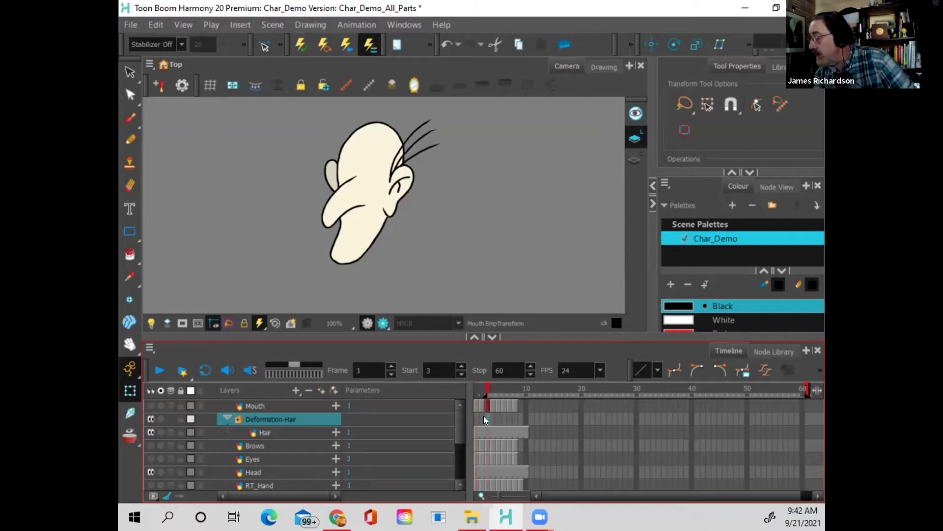
left_click(131, 71)
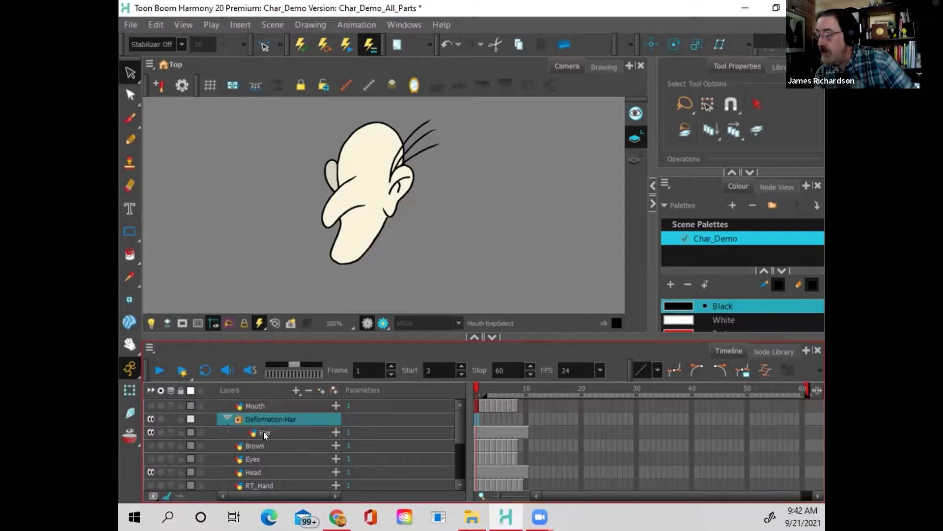
left_click(130, 391)
left_click(401, 156)
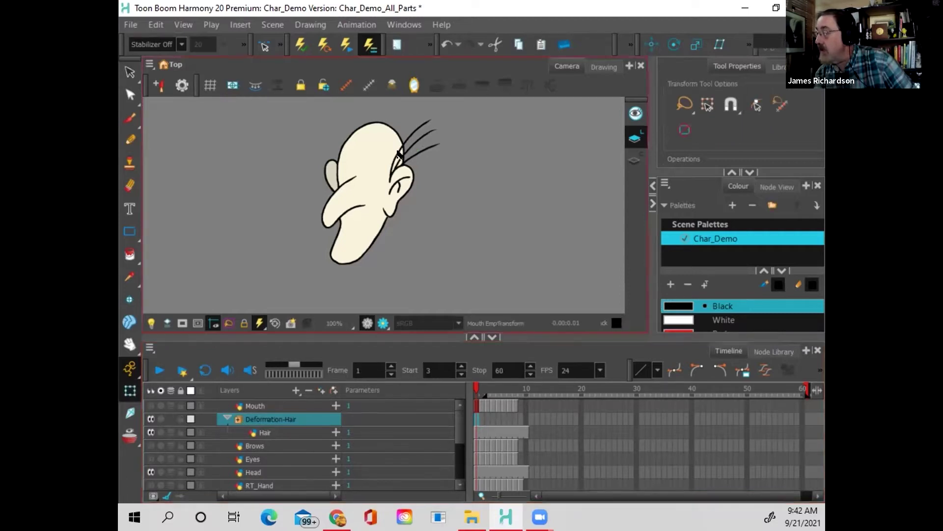
left_click(423, 150)
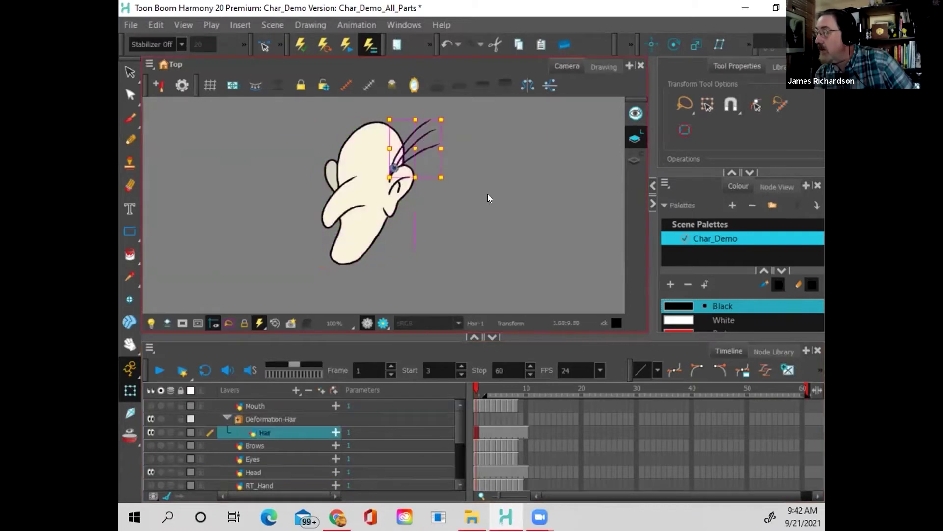
Step: Select the Deformation-Hair layer and rearrange the toolbars to expose more of the Advanced Animation tools and the deformation tools beside them
left_click(275, 417)
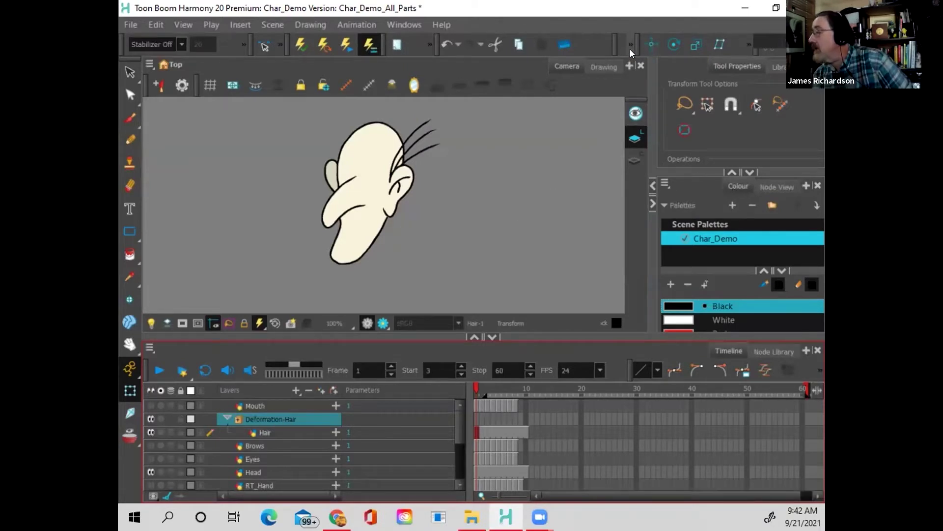
mouse_move(788, 40)
left_mouse_down()
mouse_move(690, 41)
mouse_move(771, 33)
left_mouse_up()
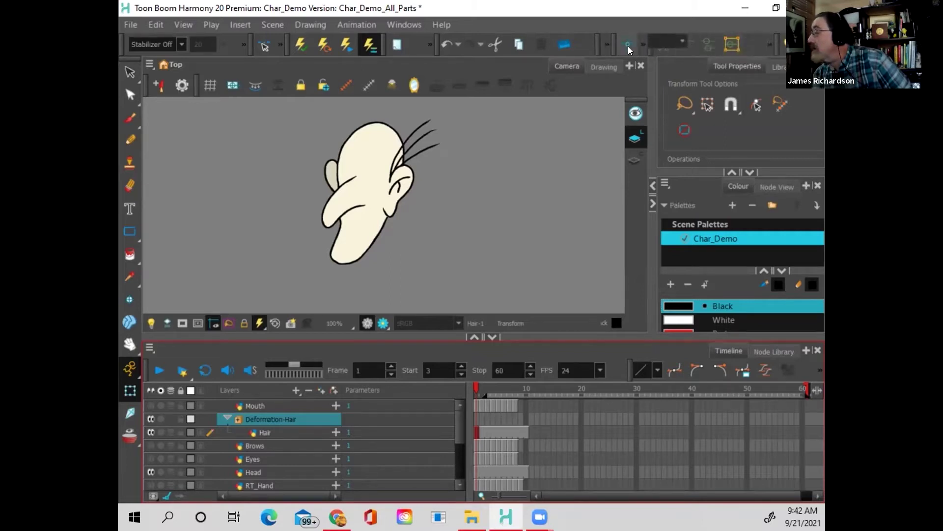
left_click_drag(600, 47, 503, 44)
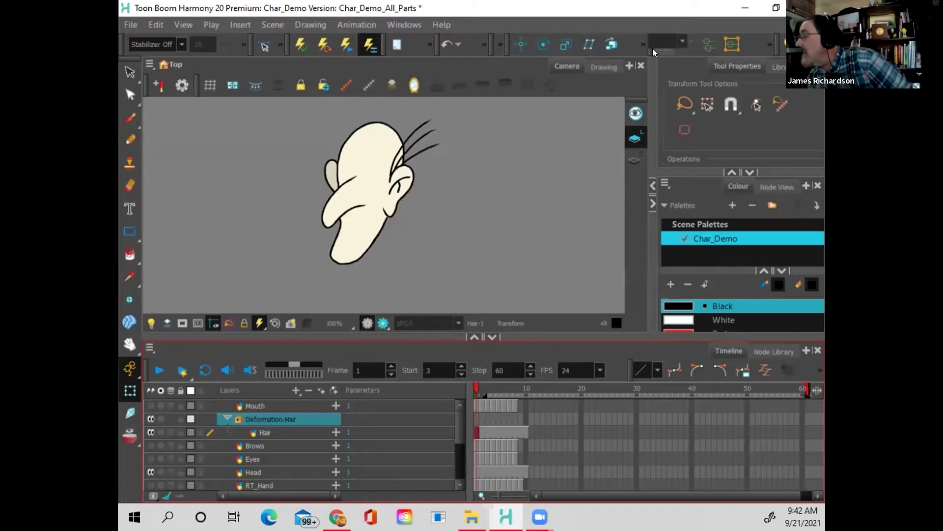
mouse_move(647, 47)
left_mouse_down()
mouse_move(610, 45)
mouse_move(658, 43)
mouse_move(647, 43)
left_mouse_up()
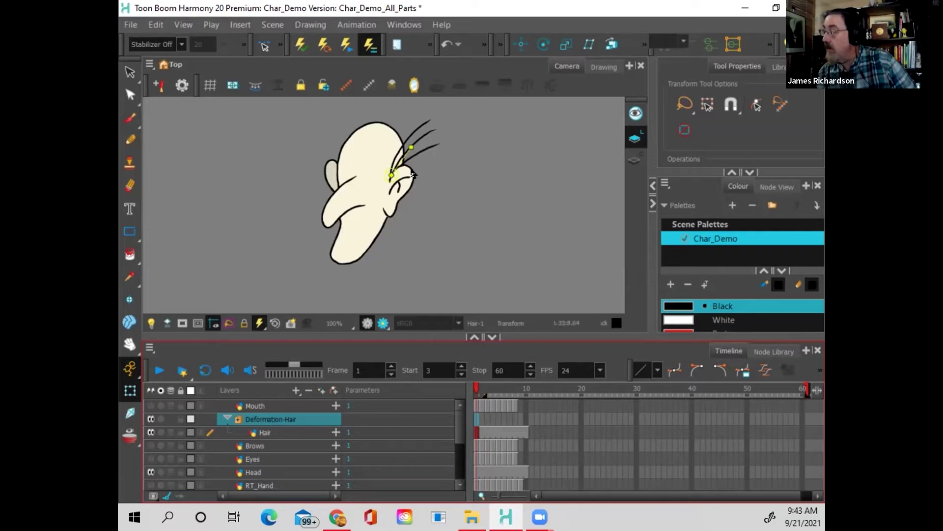
Step: Try the Select tool on the hair deformer, return to the Transform tool, and select frame 1 of the Deformation-Hair layer
left_click(131, 72)
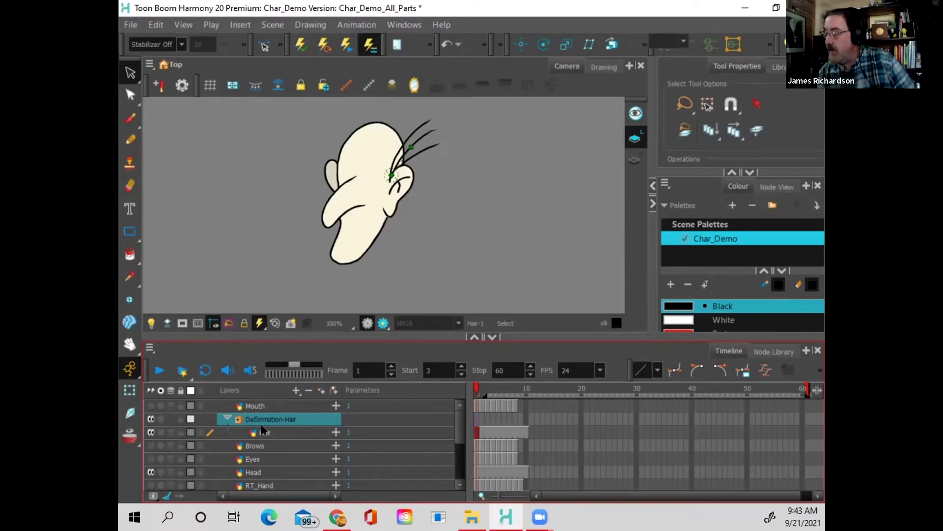
left_click(127, 389)
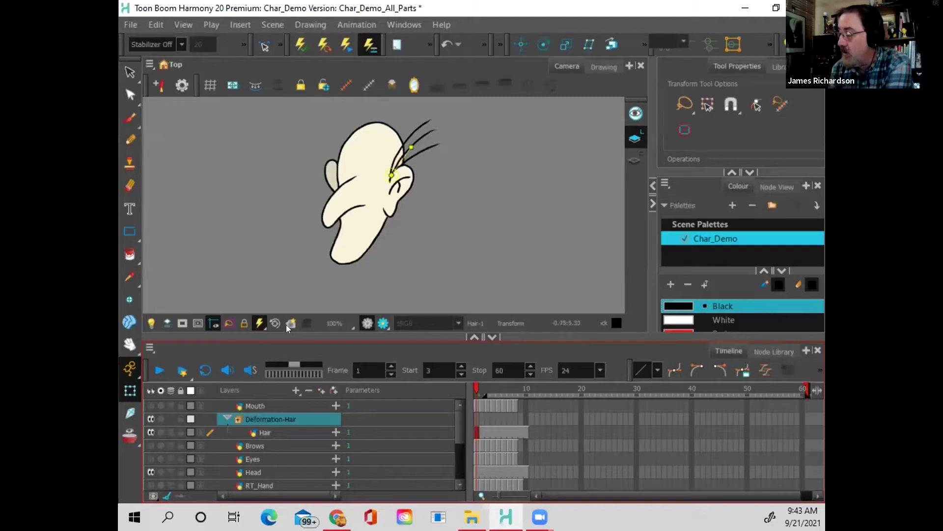
left_click(191, 419)
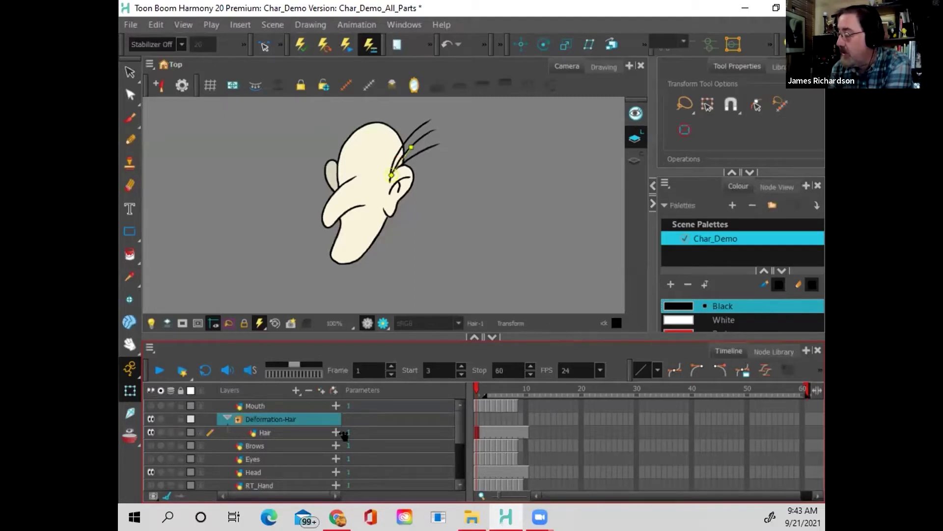
left_click(475, 416)
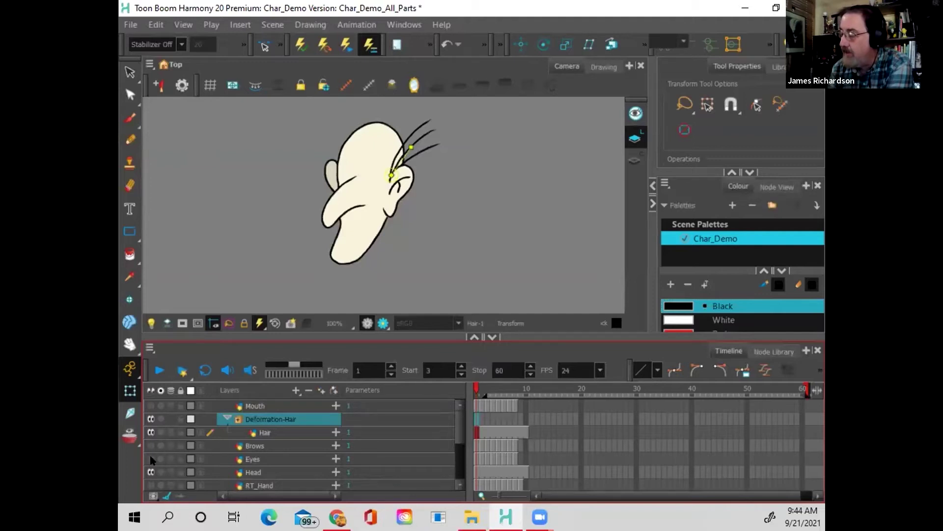
Step: Enable the Eyes layer over the head and select its drawing on frame 1
left_click(263, 469)
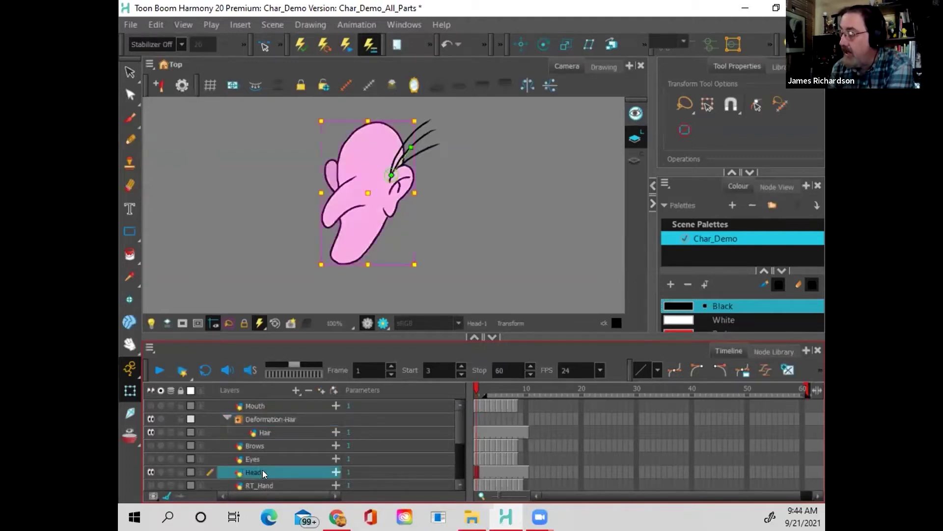
left_click(148, 458)
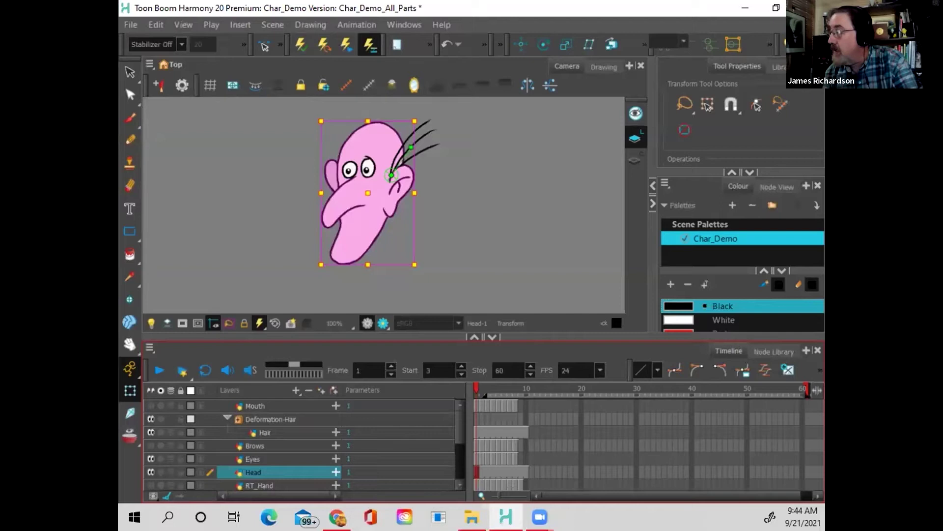
left_click(475, 457)
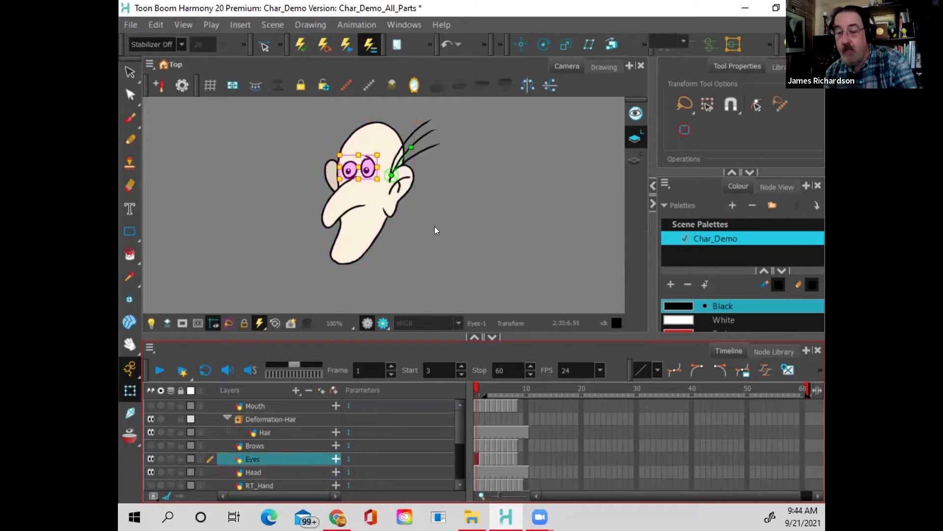
Step: Flip forward and back through the Eyes layer's substitute drawings on frame 1, ending on drawing 4
key("]")
key("]")
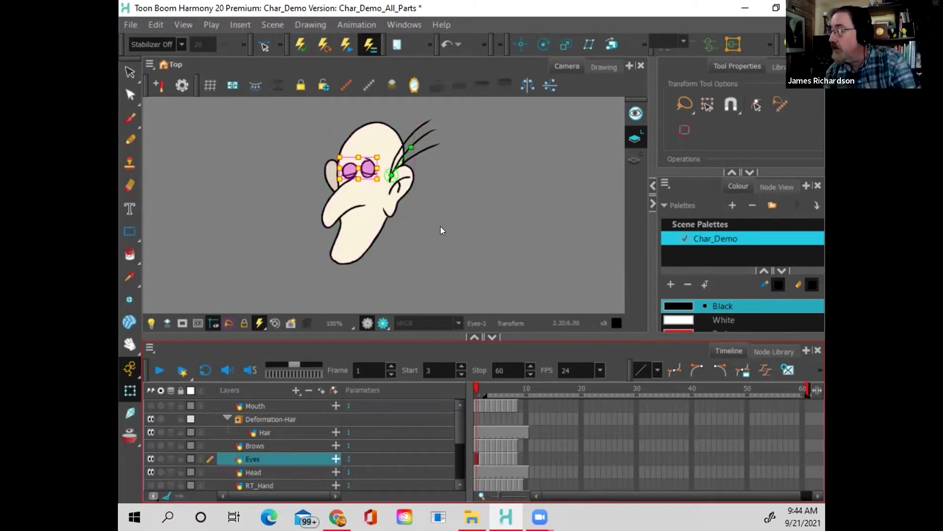
key("]")
key("[")
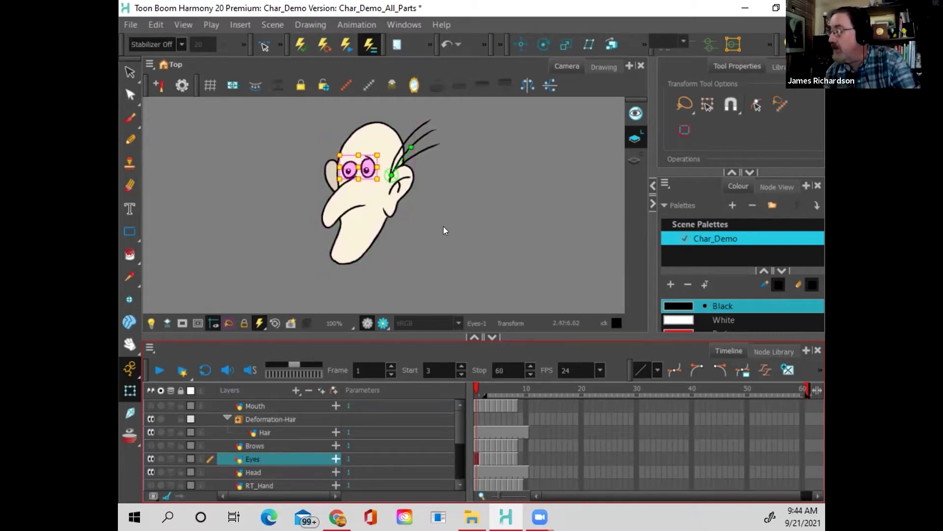
key("]")
key("[")
key("]")
key("]")
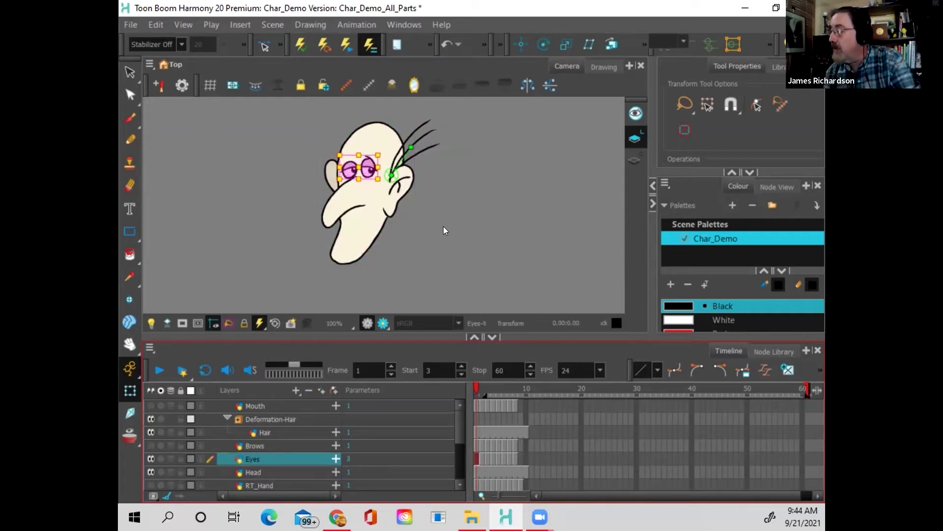
key("]")
key("]")
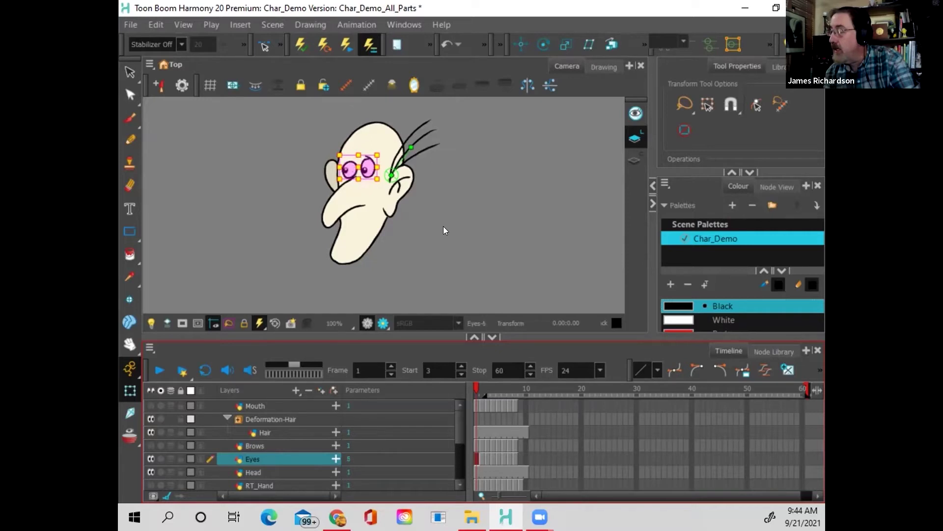
key("]")
key("]")
key("]")
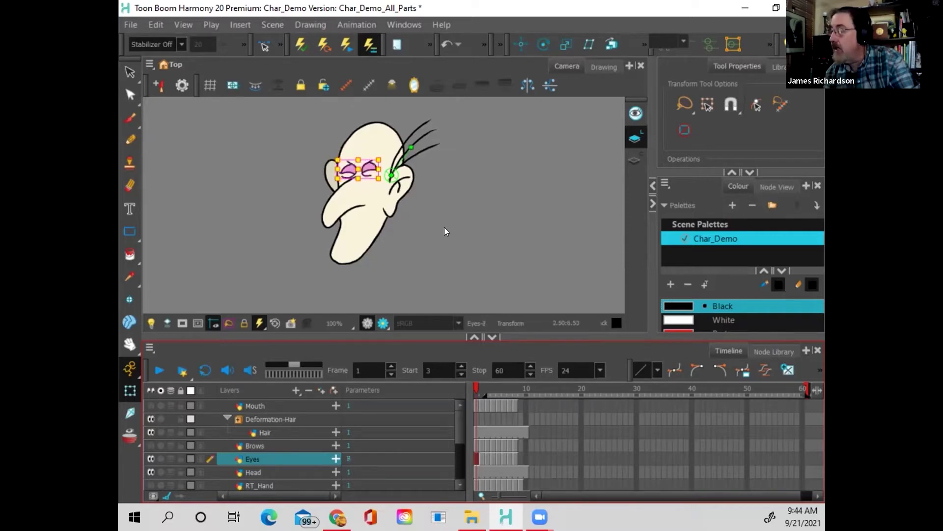
key("[")
key("[")
key("[")
key("[")
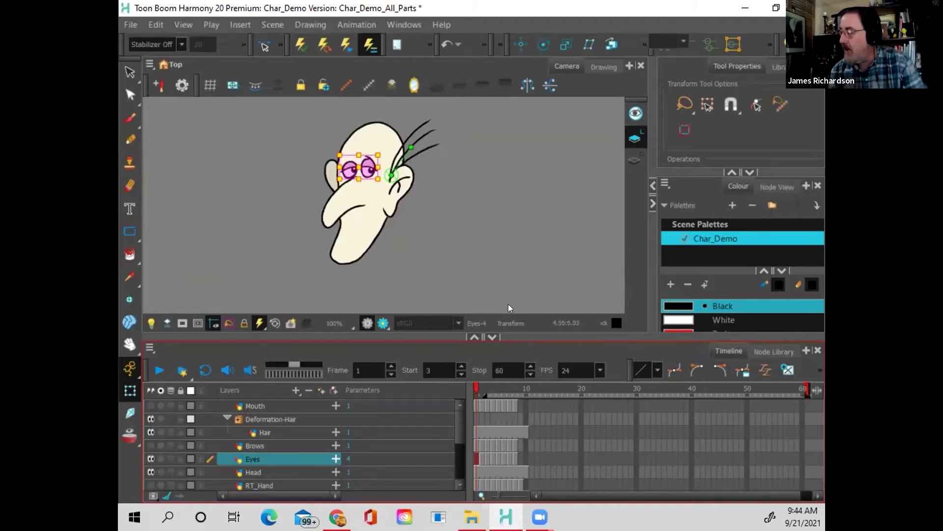
Step: Cycle the Eyes layer's frame 1 through its substitute drawings again and settle on drawing 6
mouse_move(476, 387)
left_mouse_down()
mouse_move(511, 383)
mouse_move(476, 386)
mouse_move(496, 389)
mouse_move(479, 380)
mouse_move(500, 378)
mouse_move(474, 376)
left_mouse_up()
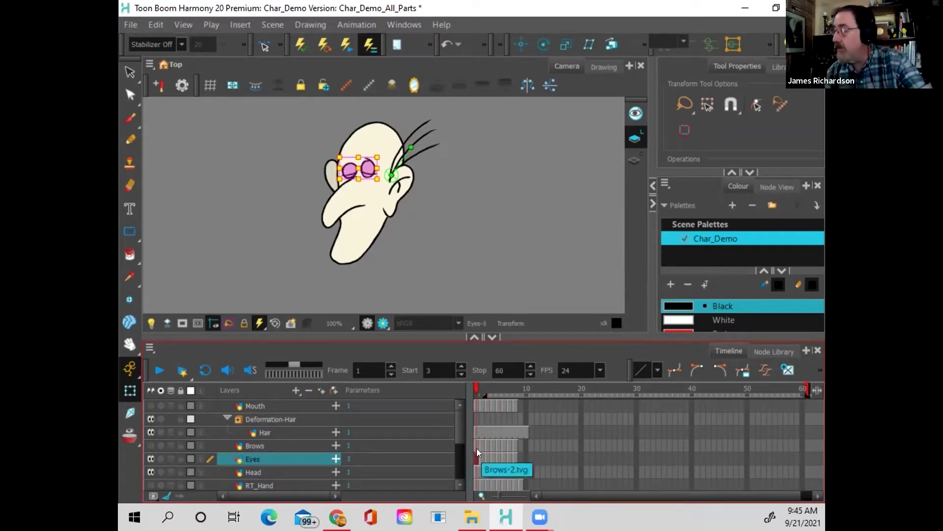
key("bracketright")
key("bracketright")
key("bracketright")
key("bracketright")
key("bracketright")
key("bracketright")
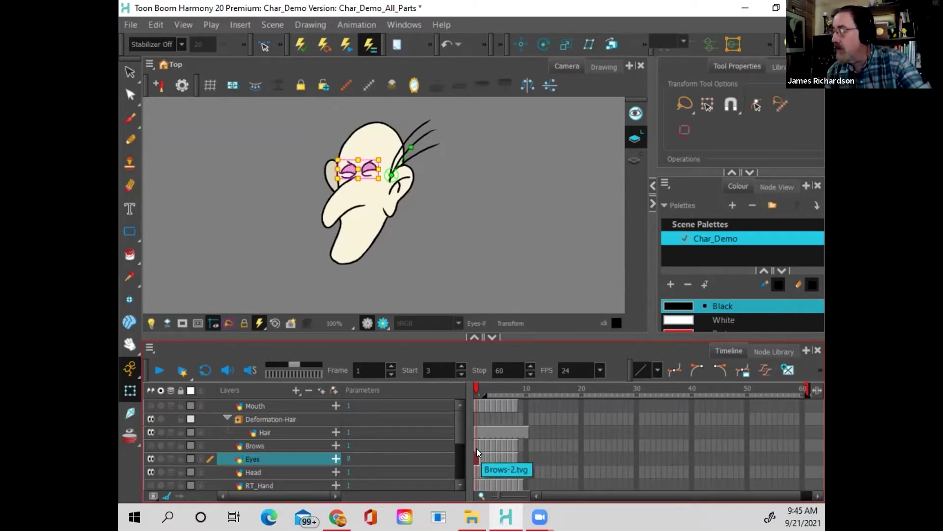
key("bracketleft")
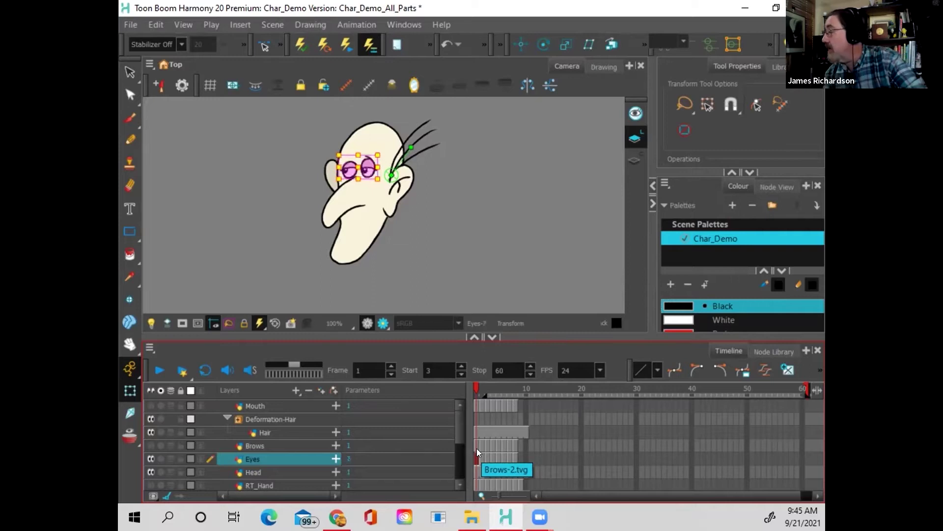
key("bracketleft")
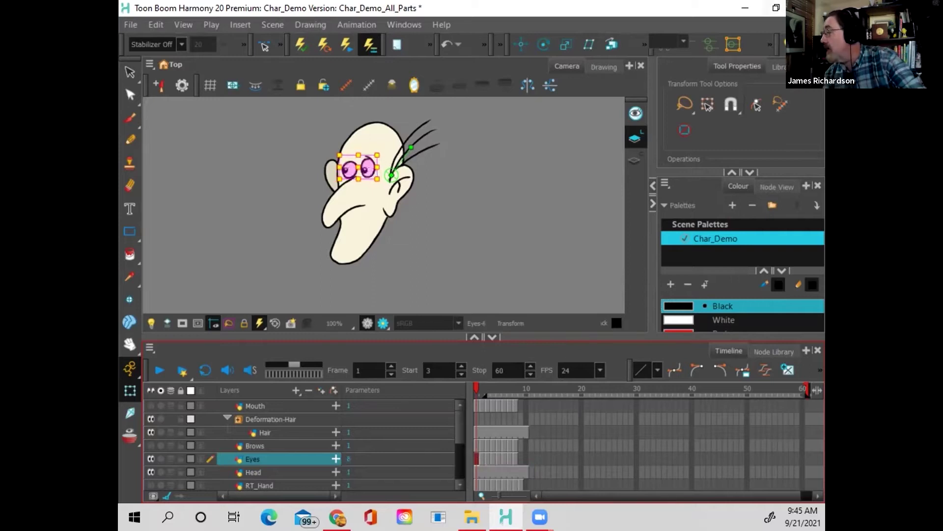
Step: Display the Library's Drawing Substitution controls at a larger size and set the Eyes drawing to 1
left_click(777, 64)
left_click_drag(706, 172, 705, 273)
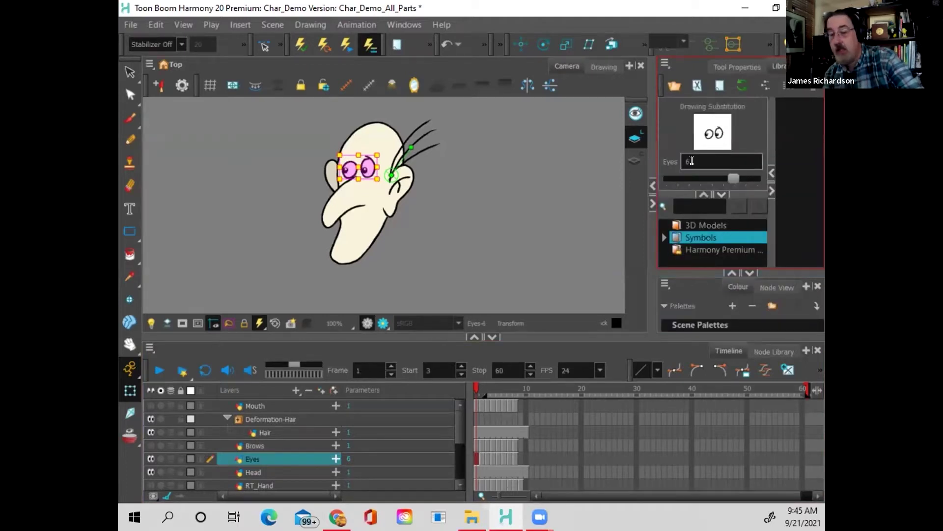
scroll(691, 160, "down", 2)
scroll(689, 159, "down", 4)
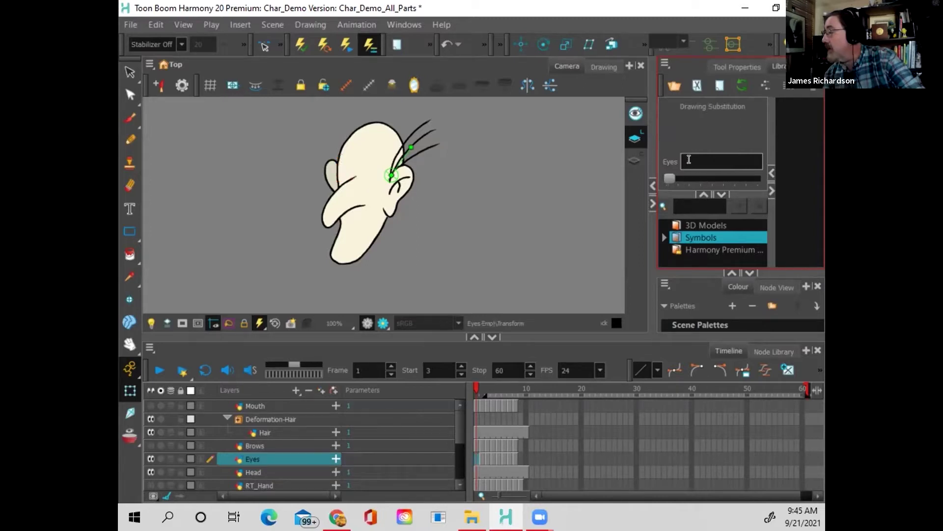
scroll(689, 160, "up", 1)
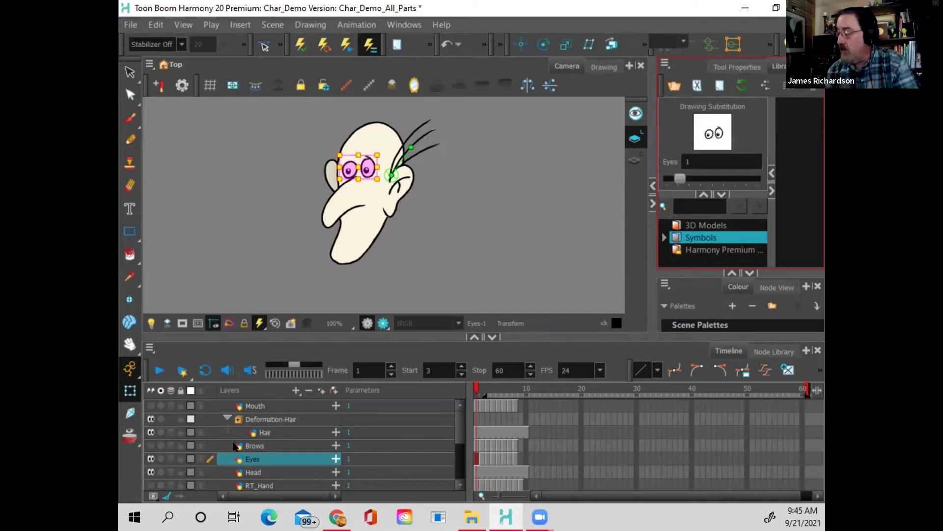
Step: Enable the Mouth layer and select it, keeping the Eyes layer on drawing 1
left_click(151, 405)
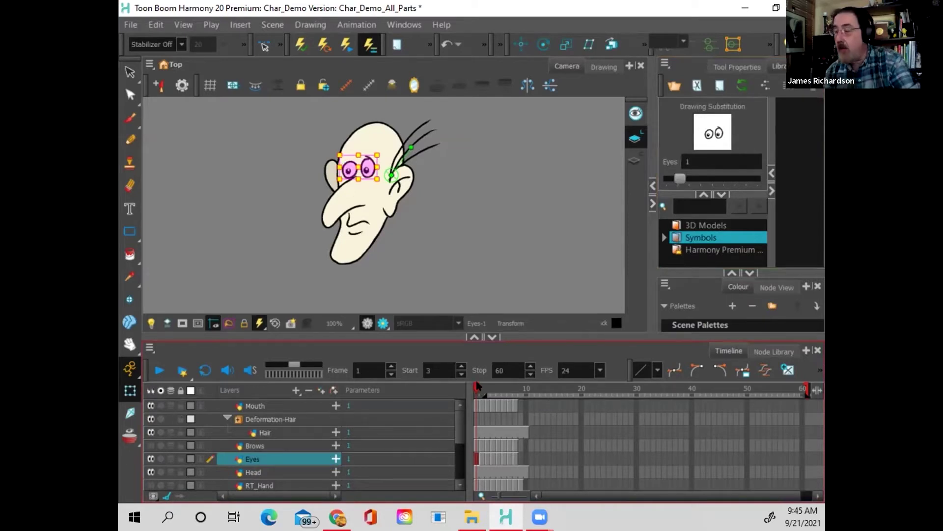
key("bracketright")
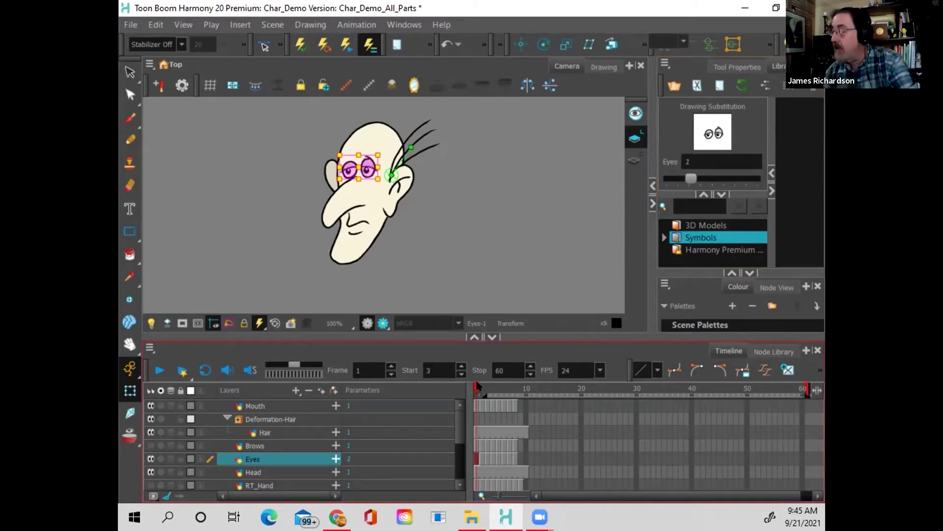
key("bracketleft")
left_click(294, 406)
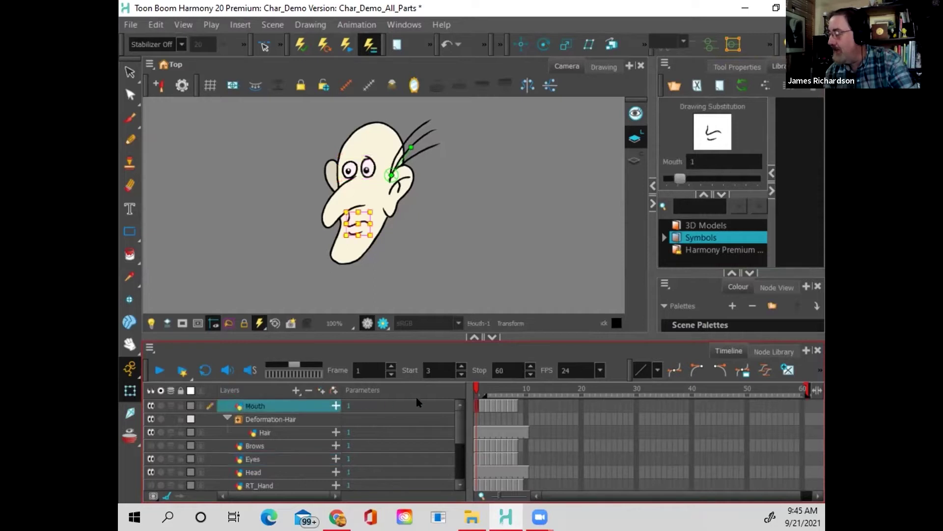
Step: Cycle through the Mouth layer's substitute drawings on frame 1 and return to drawing 1
key("bracketright")
key("bracketright")
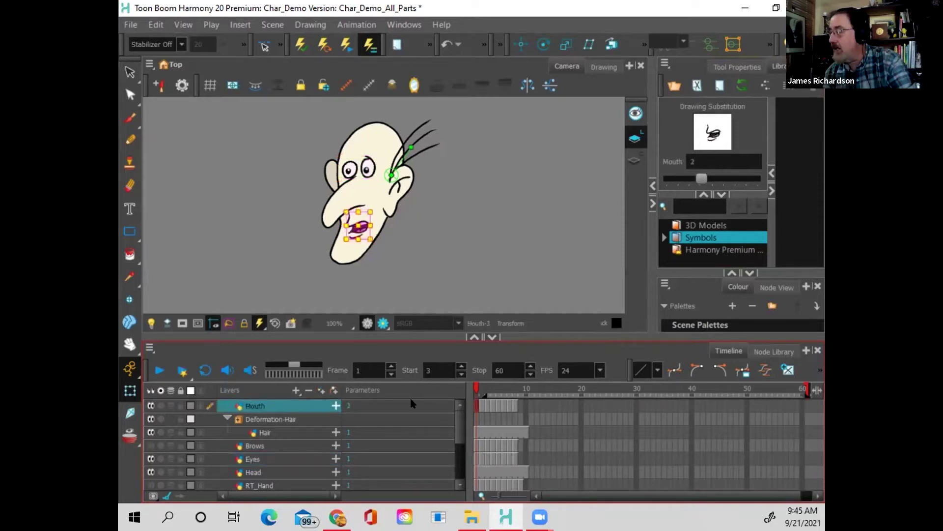
key("bracketright")
key("bracketright")
key("bracketright")
key("bracketright")
key("bracketright")
key("bracketleft")
key("bracketleft")
key("bracketleft")
key("bracketleft")
key("bracketleft")
key("bracketleft")
key("bracketleft")
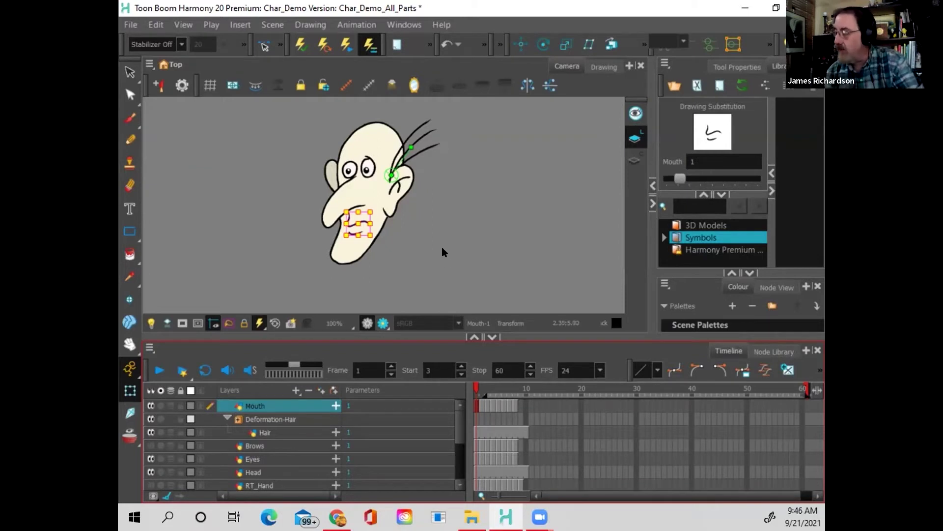
mouse_move(477, 386)
left_mouse_down()
mouse_move(504, 388)
mouse_move(476, 387)
mouse_move(511, 374)
mouse_move(475, 374)
mouse_move(514, 374)
mouse_move(466, 373)
mouse_move(491, 385)
mouse_move(523, 383)
mouse_move(476, 378)
left_mouse_up()
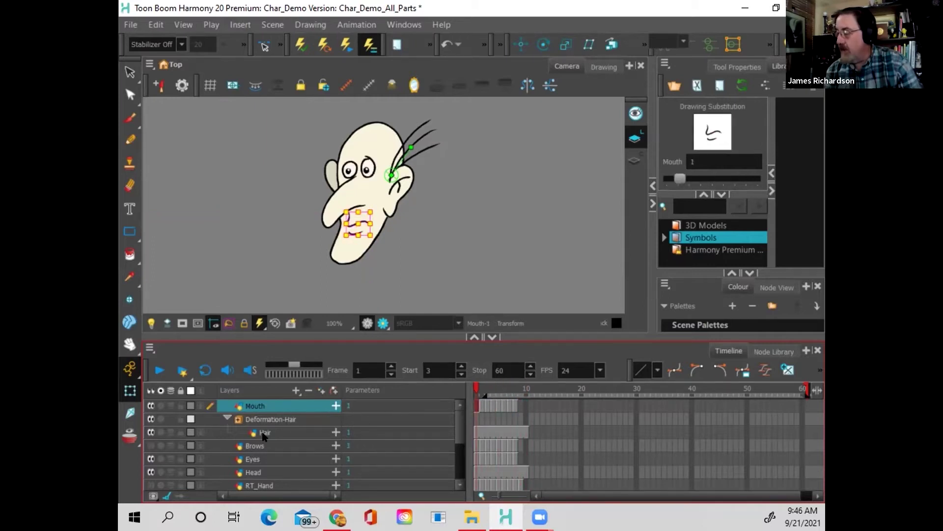
Step: Enable and select the Brows layer, cycle through its substitute drawings on frame 1, and choose drawing 5
left_click(151, 445)
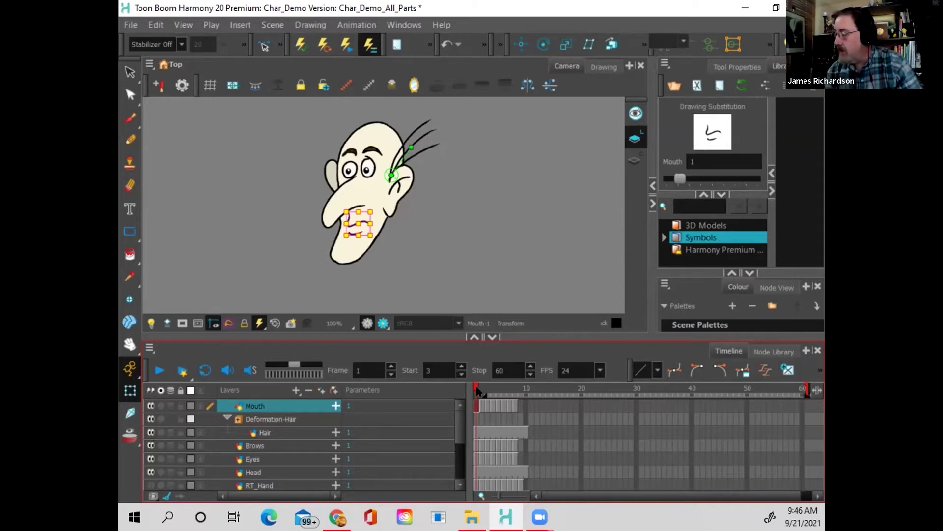
left_click(313, 446)
key("bracketright")
key("bracketright")
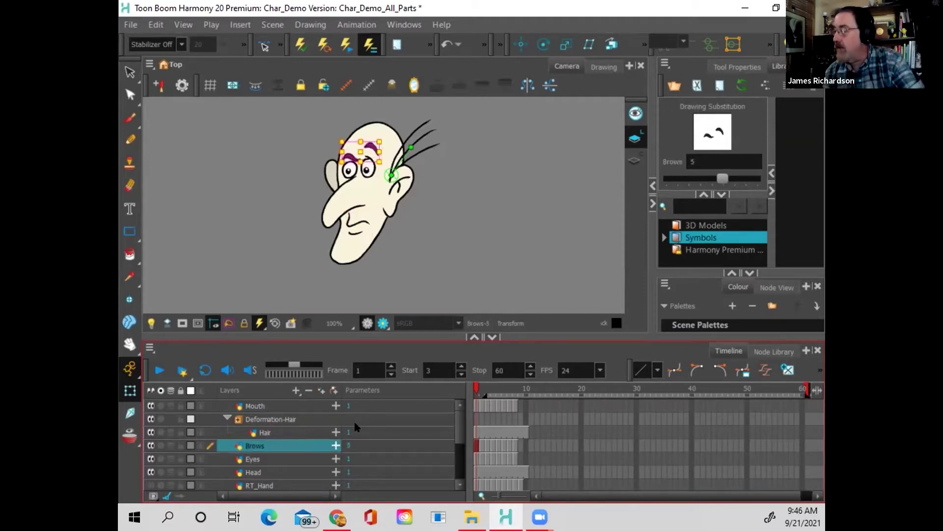
key("bracketright")
key("bracketright")
key("bracketright")
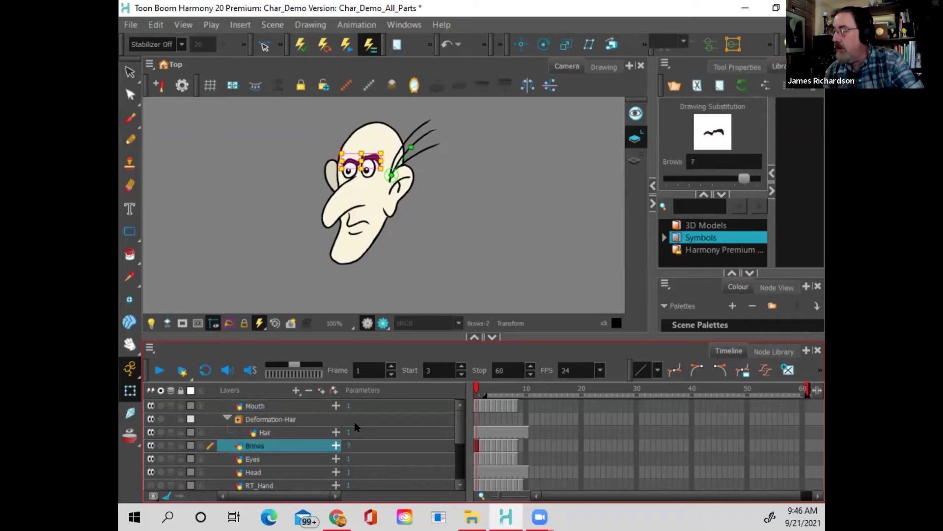
key("bracketleft")
key("bracketleft")
key("bracketleft")
key("bracketleft")
key("bracketleft")
key("bracketleft")
key("bracketright")
key("bracketright")
key("bracketleft")
key("bracketright")
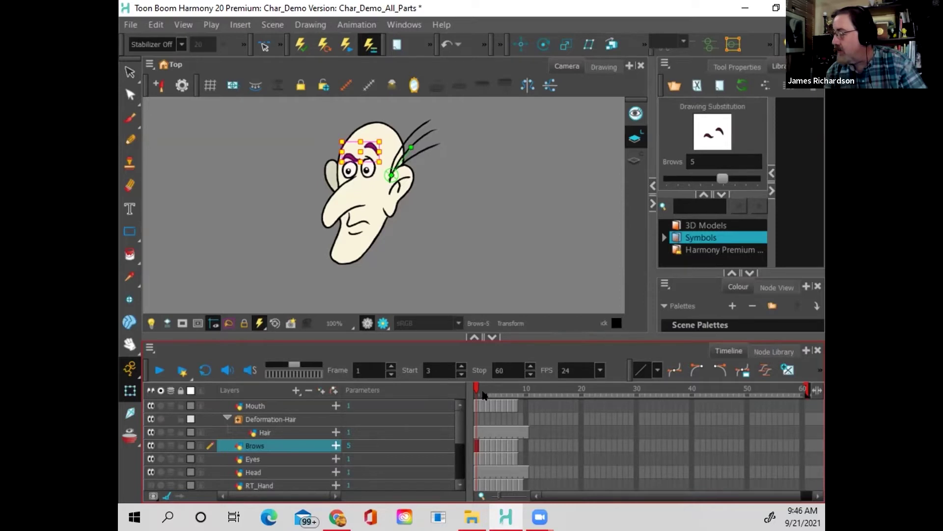
Step: Set the playback start to frame 1
left_click_drag(466, 395, 461, 390)
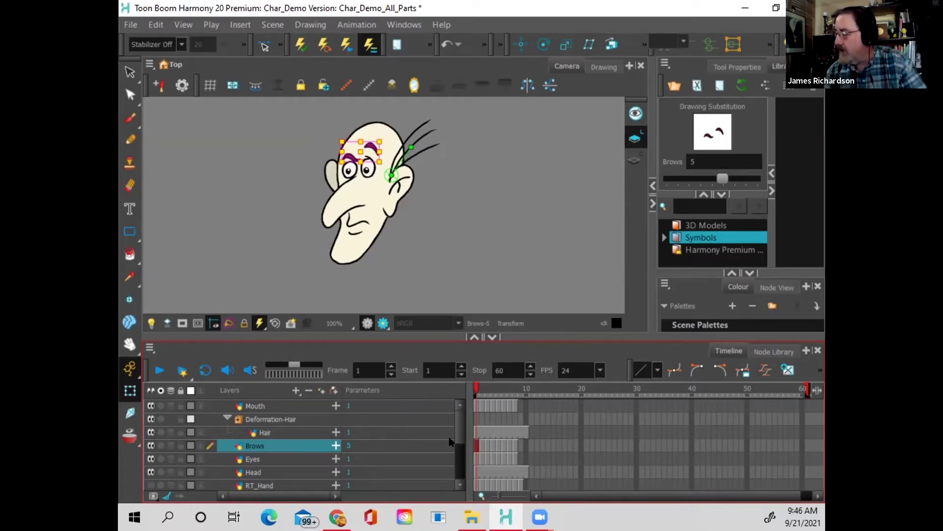
Step: Enable the Body layer so the farmer's torso shows beneath the head
scroll(374, 239, "down", 2)
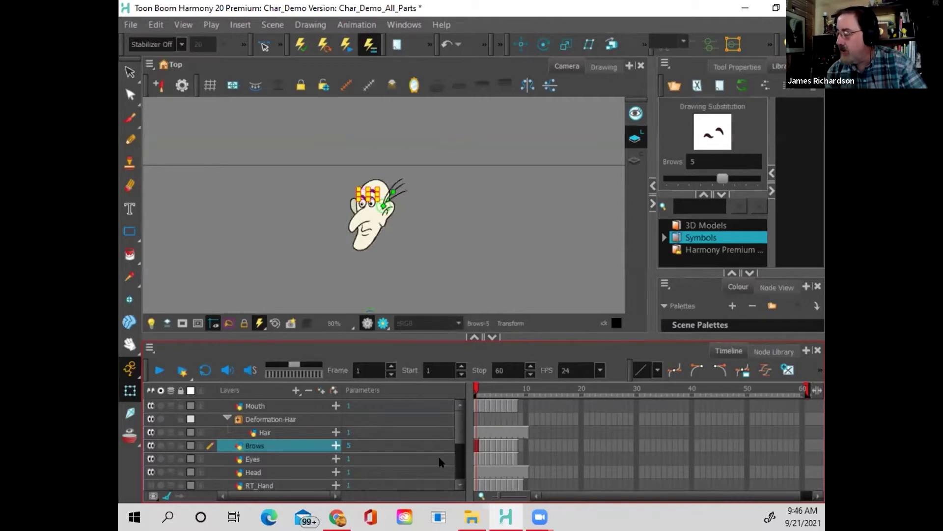
scroll(462, 420, "down", 2)
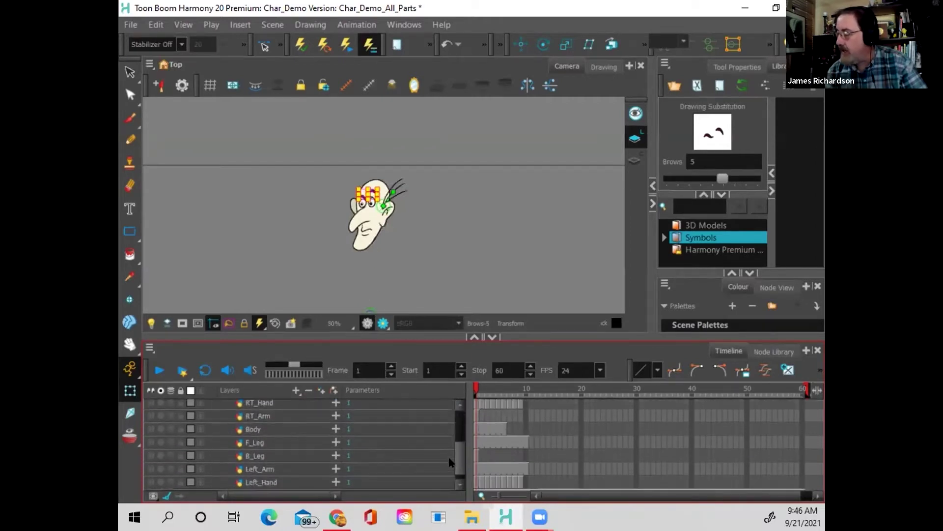
left_click(150, 428)
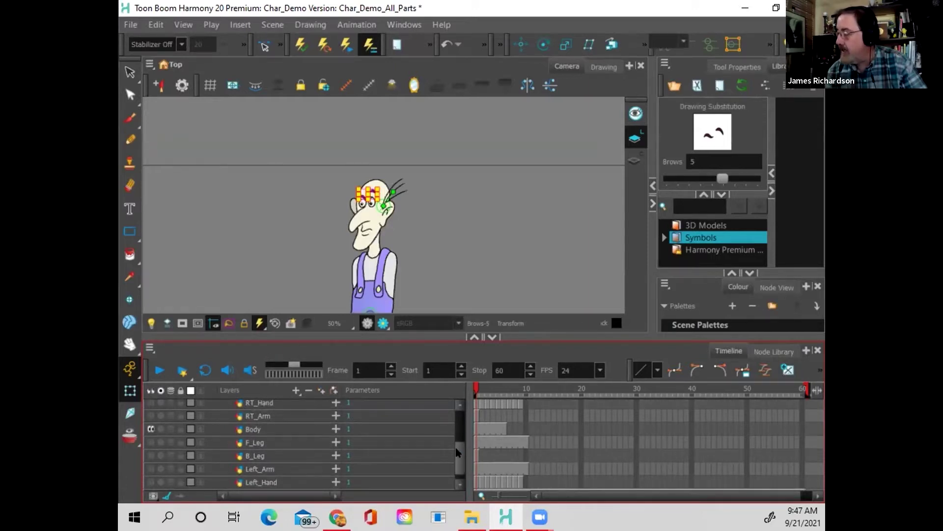
Step: Hide the Head layer and examine the neck and full shape of the body drawing
scroll(453, 446, "up", 1)
scroll(453, 446, "up", 1)
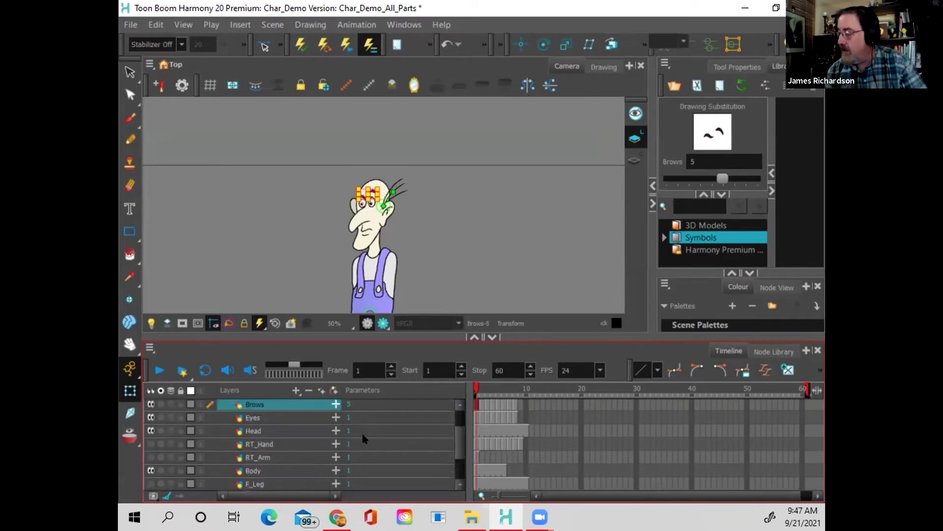
left_click(151, 430)
scroll(293, 259, "down", 1)
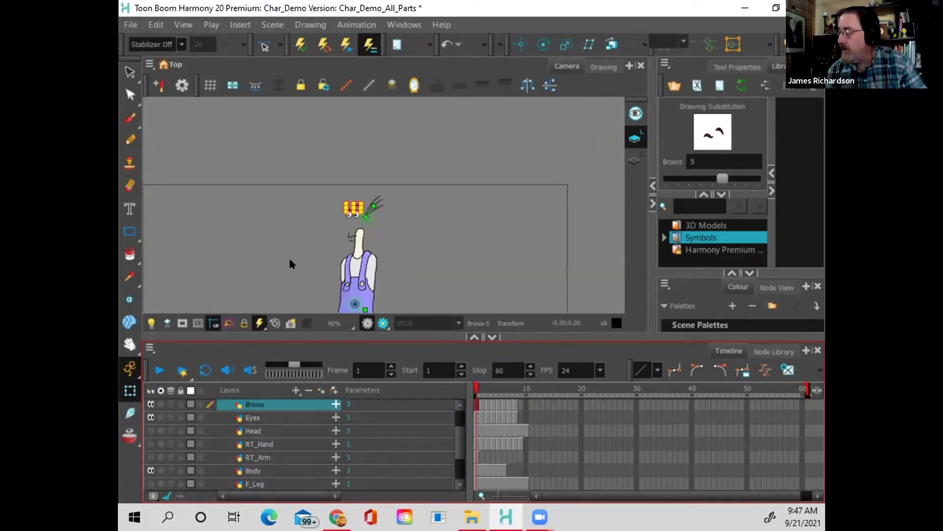
scroll(284, 258, "up", 1)
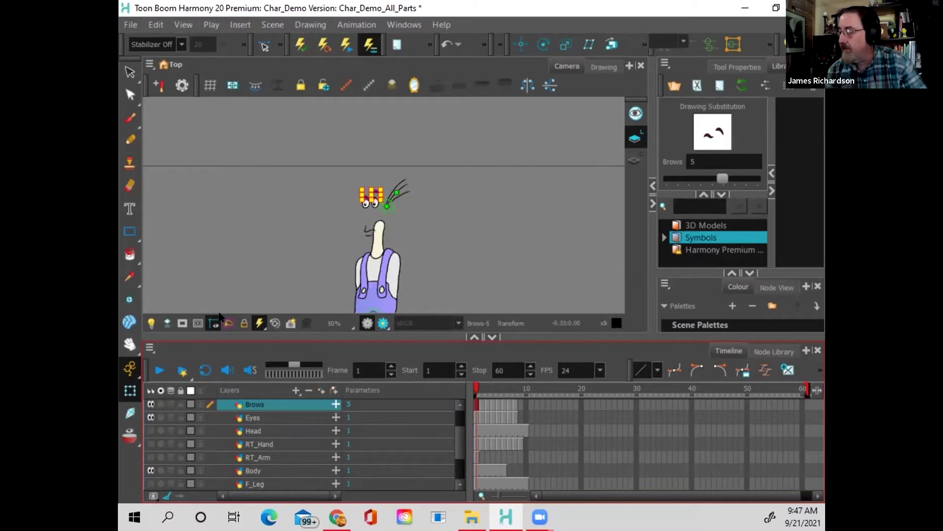
left_click_drag(216, 333, 214, 415)
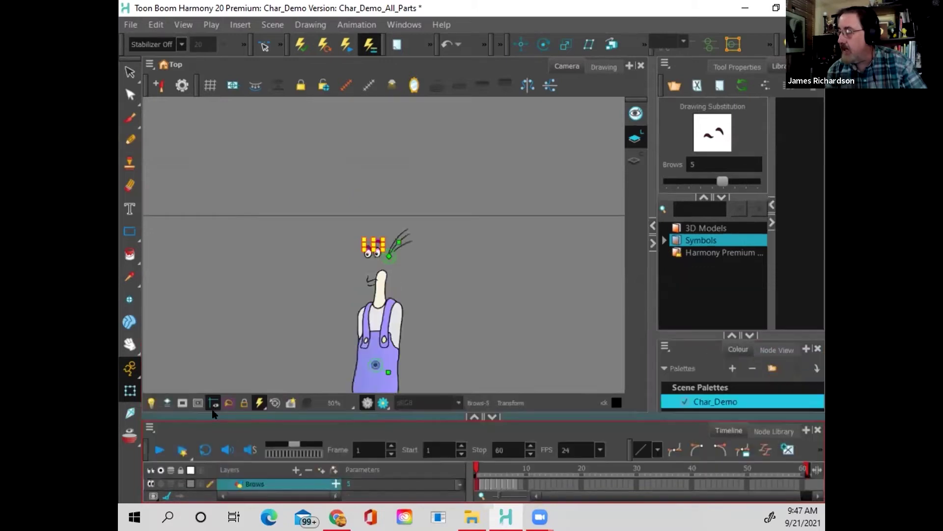
left_click(130, 344)
left_click_drag(323, 331, 334, 231)
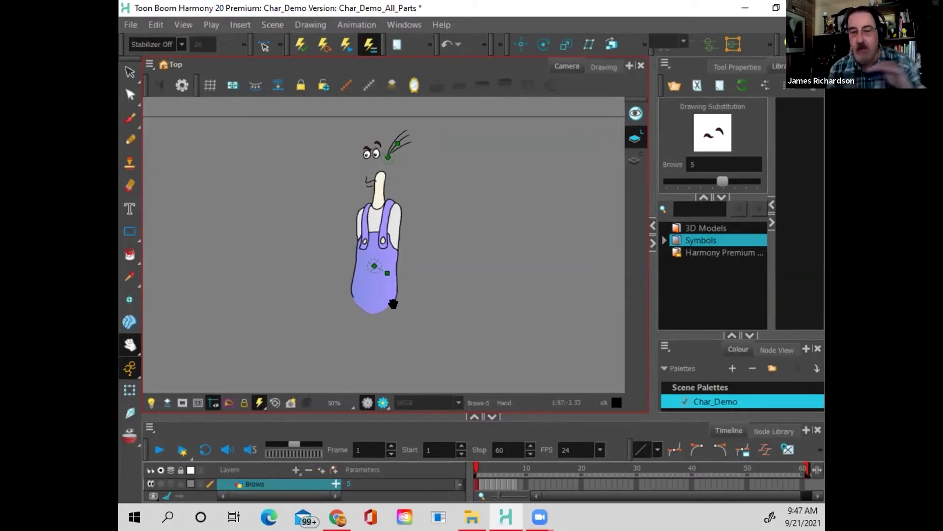
left_click_drag(456, 319, 462, 282)
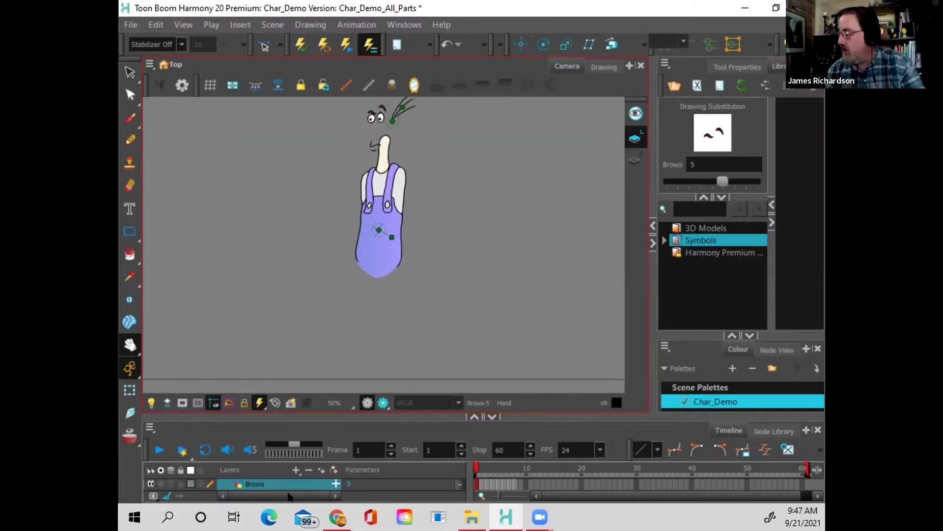
Step: Select the Head layer and make it visible again above the body
left_click_drag(236, 416, 242, 339)
left_click(254, 435)
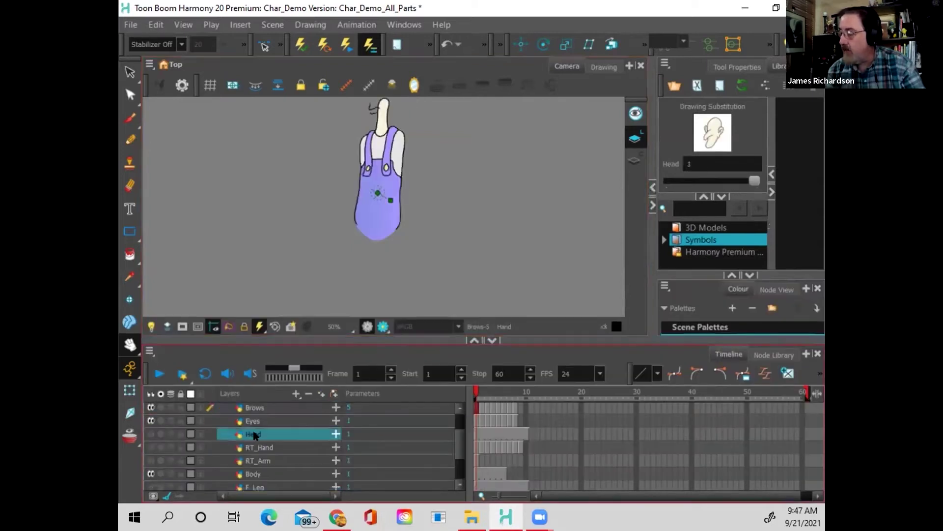
left_click(150, 432)
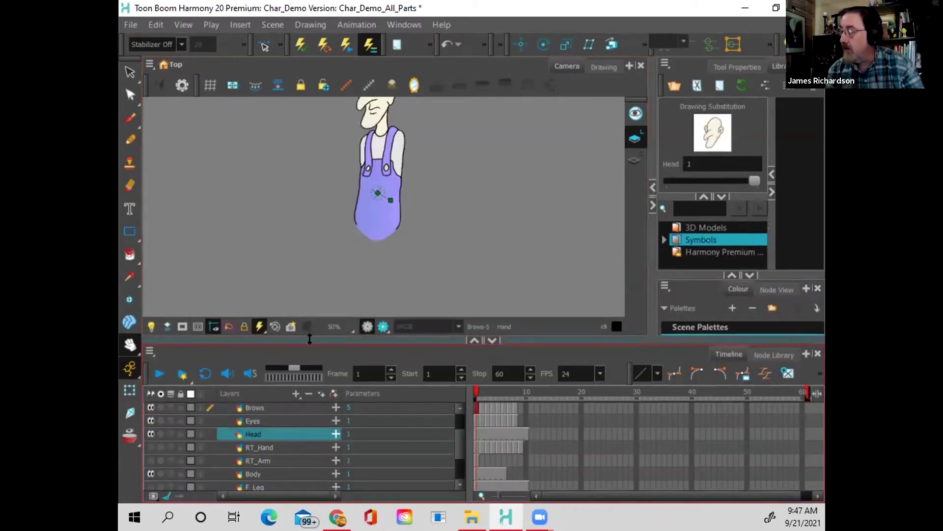
left_click_drag(320, 339, 323, 429)
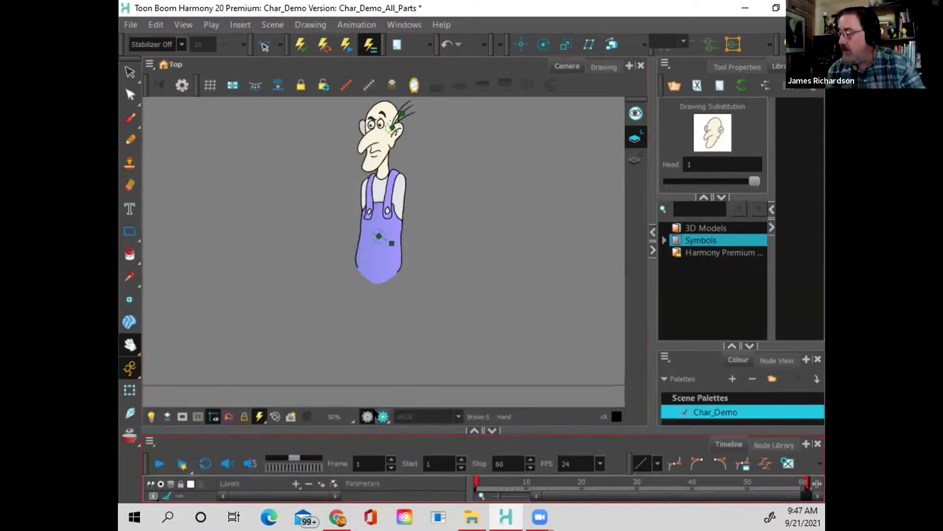
Step: Enable the RT_Arm layer, leaving the RT_Hand layer hidden
left_click_drag(334, 428, 335, 272)
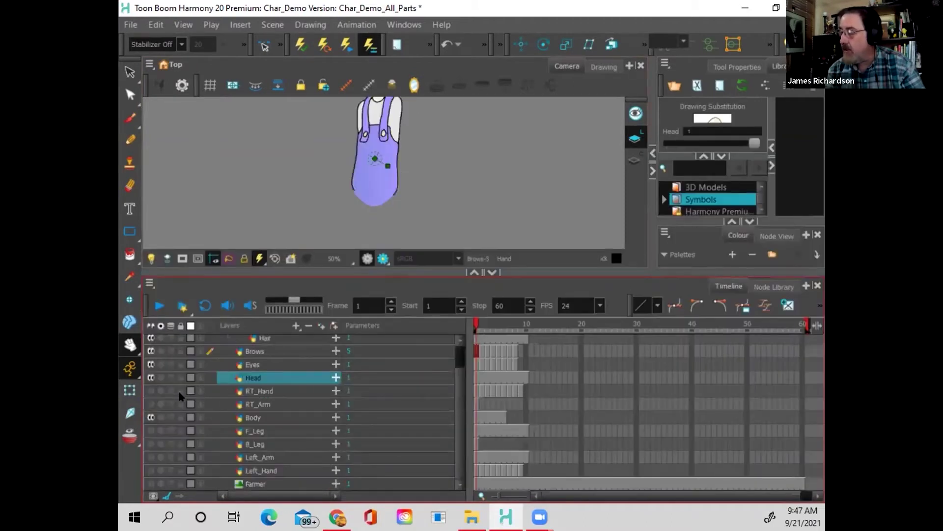
left_click(147, 391)
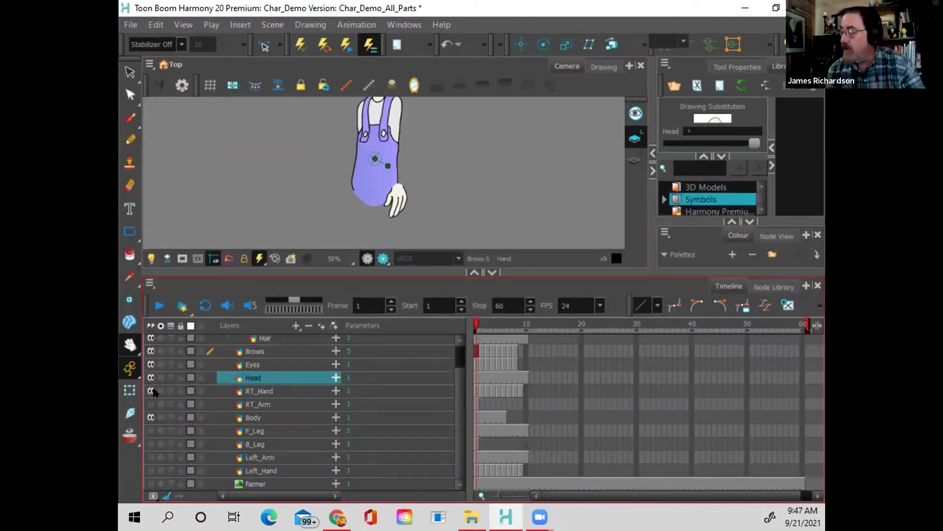
left_click(148, 404)
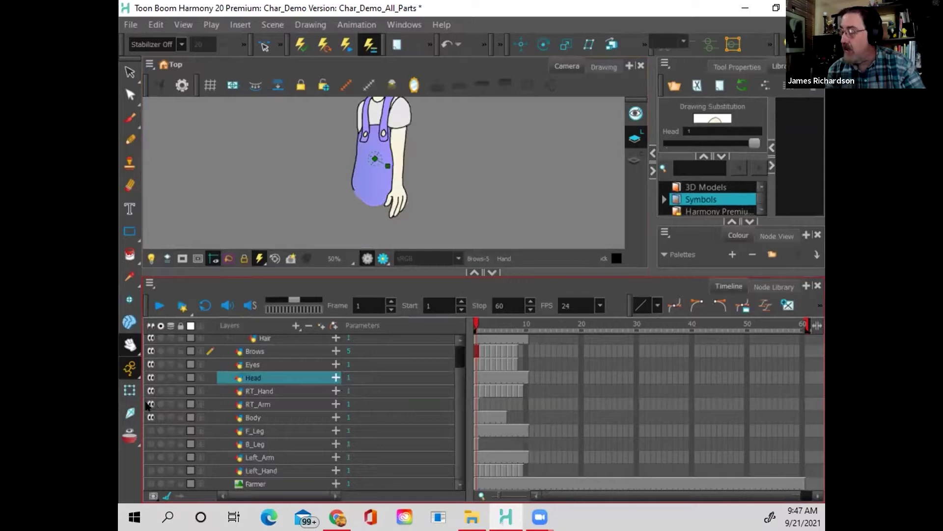
left_click(152, 391)
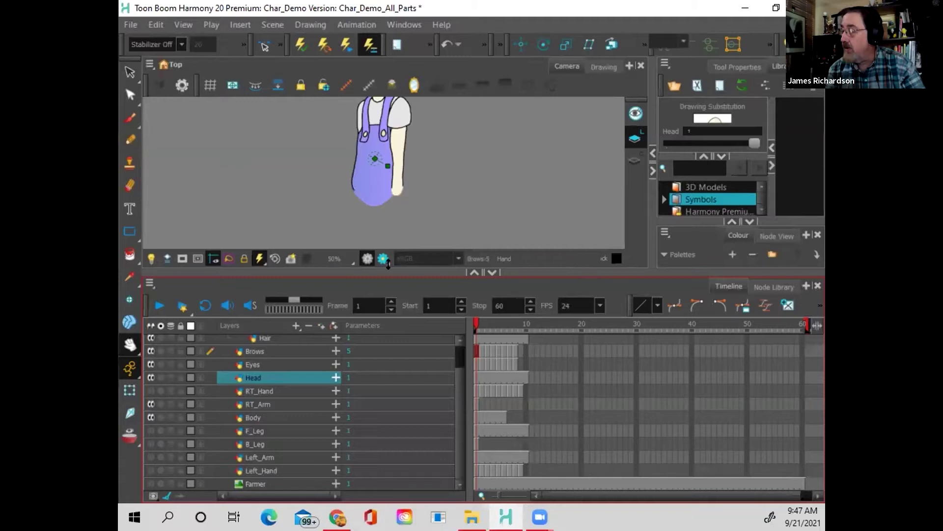
left_click_drag(388, 295, 388, 378)
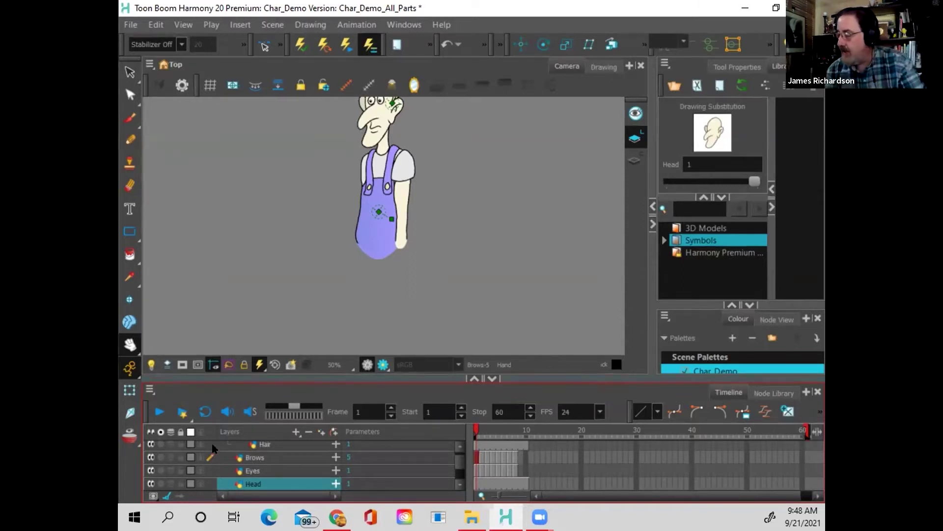
Step: Enable and select the RT_Hand layer and substitute drawing 4 for the hand on frame 1
left_click_drag(230, 382, 242, 339)
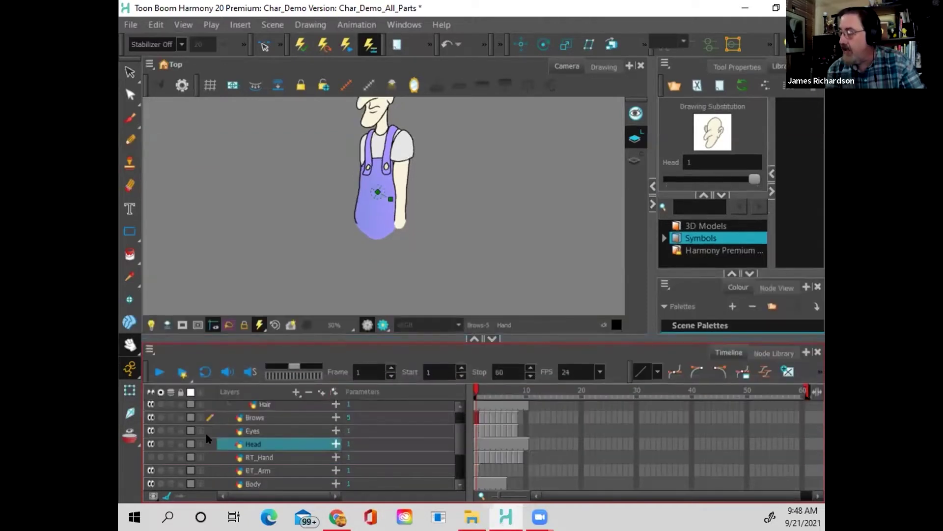
left_click(151, 457)
left_click(265, 458)
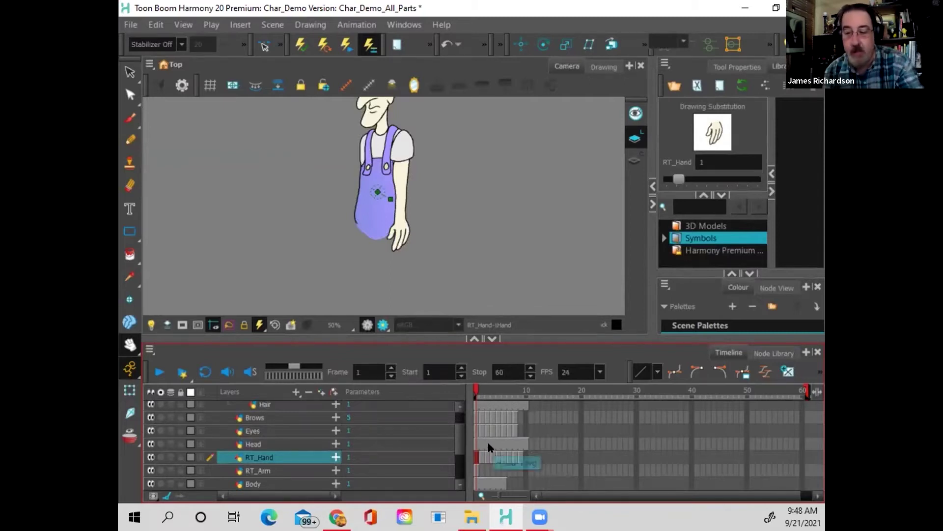
key("plus")
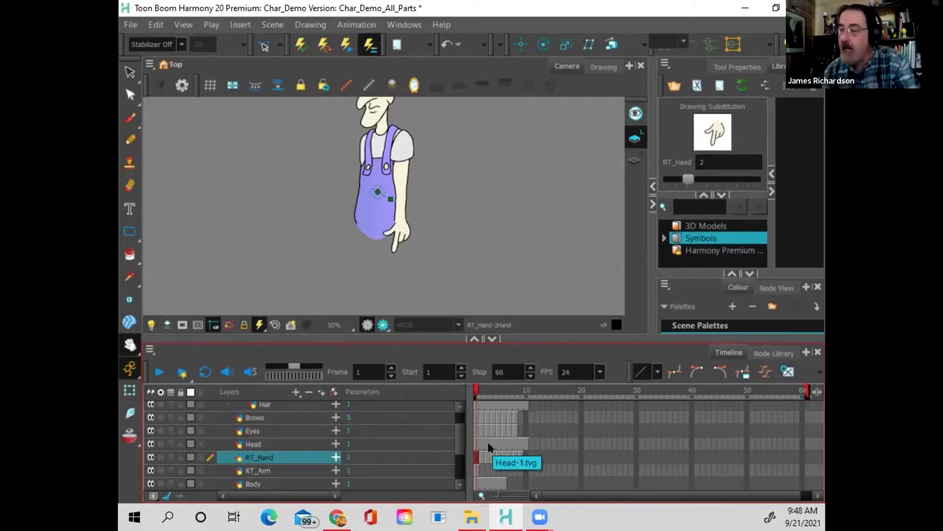
key("plus")
key("plus")
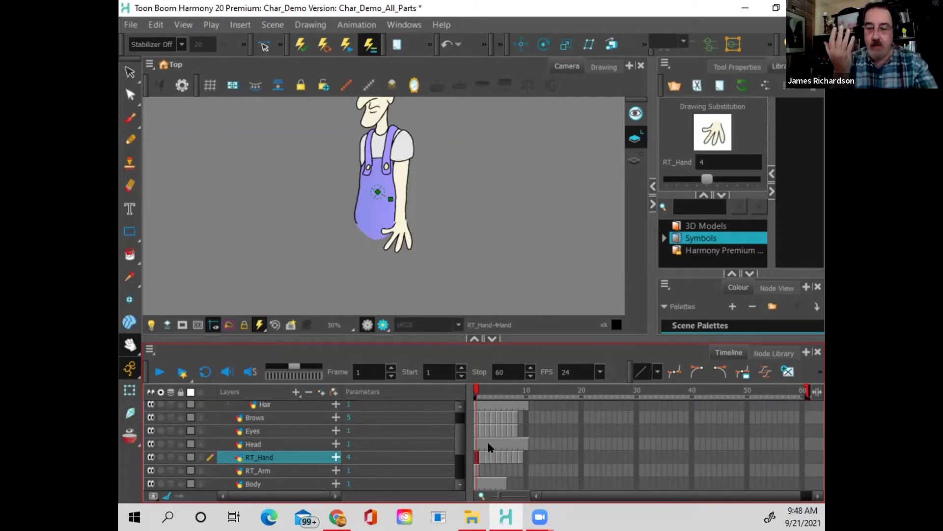
Step: Cycle through the RT_Hand layer's substitute drawings on frame 3 and choose drawing 9
key("period")
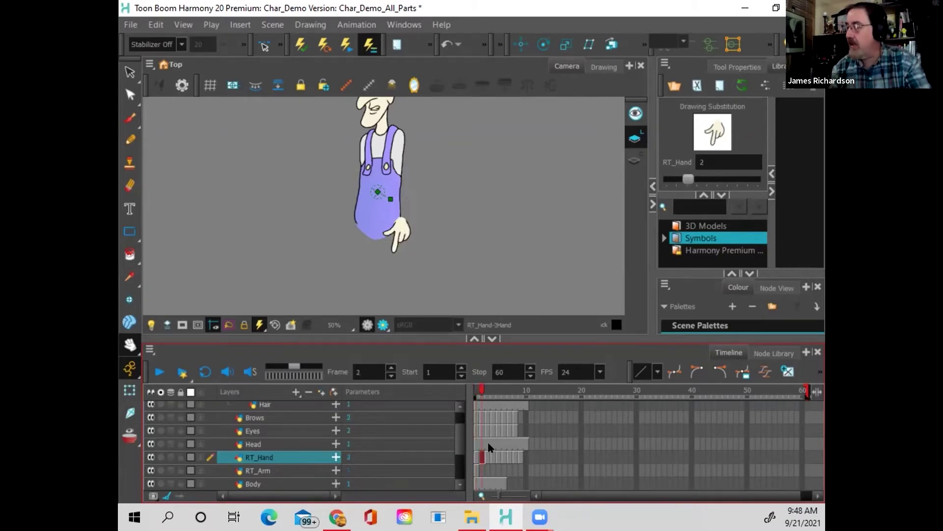
key("period")
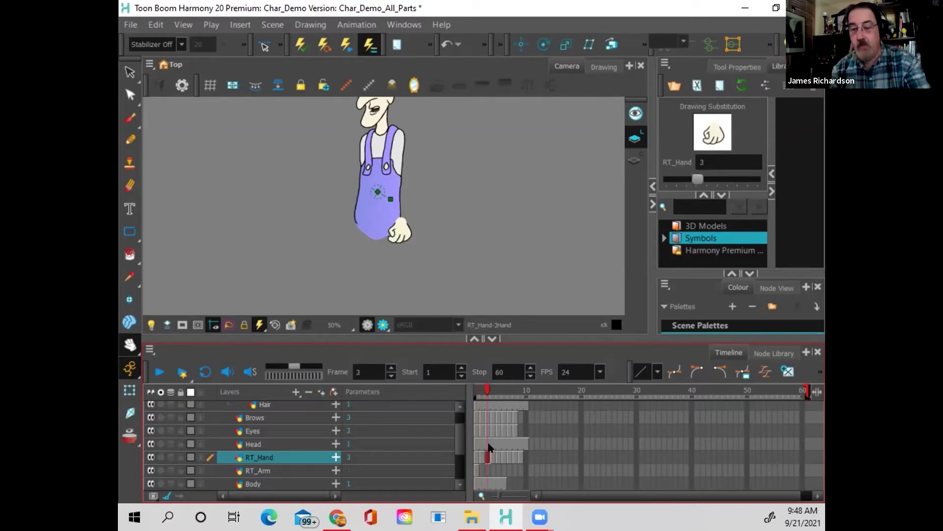
key("bracketright")
key("bracketright")
key("bracketright")
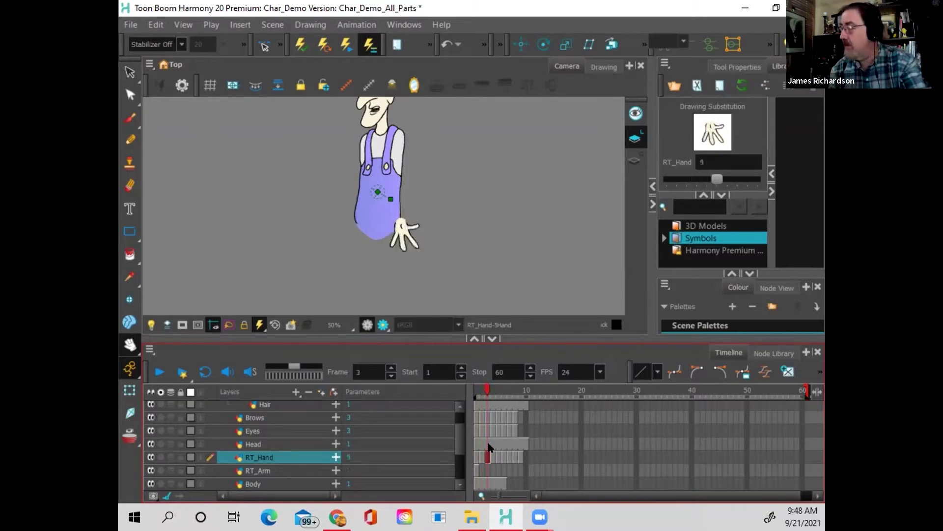
key("bracketleft")
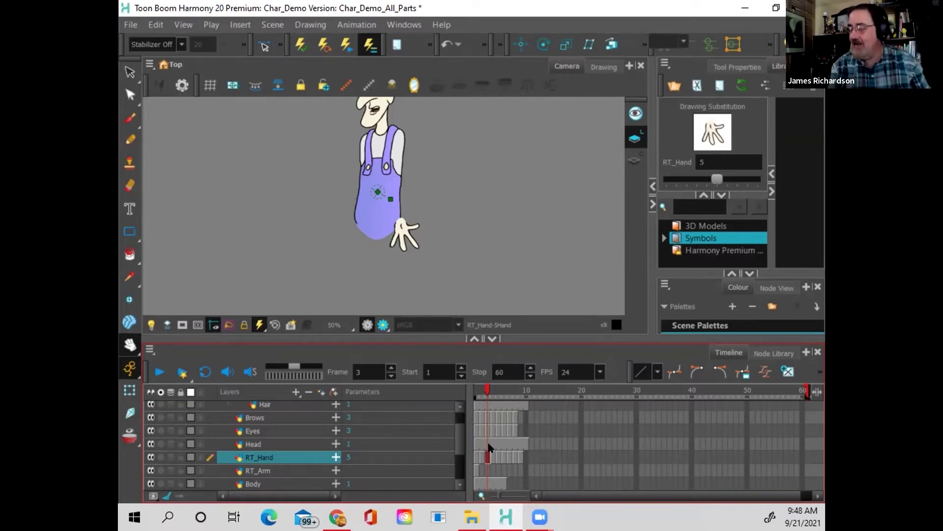
key("period")
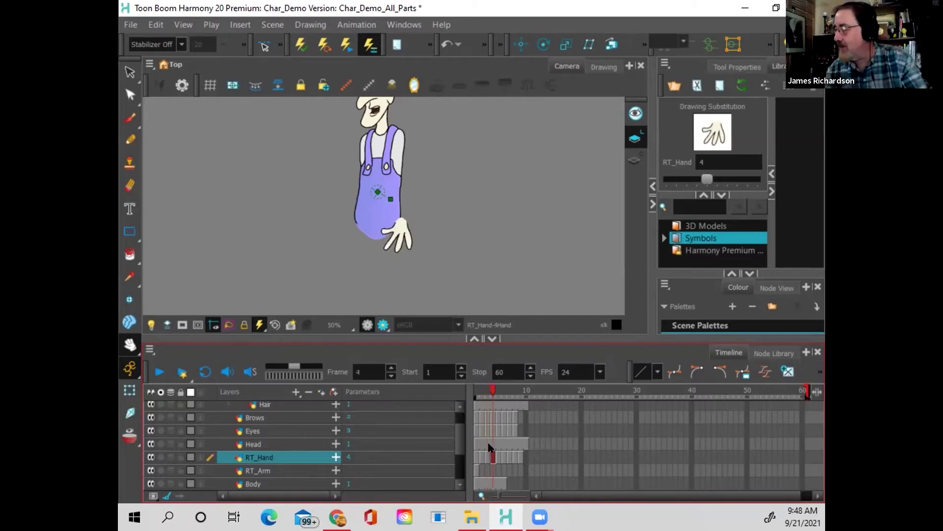
key("comma")
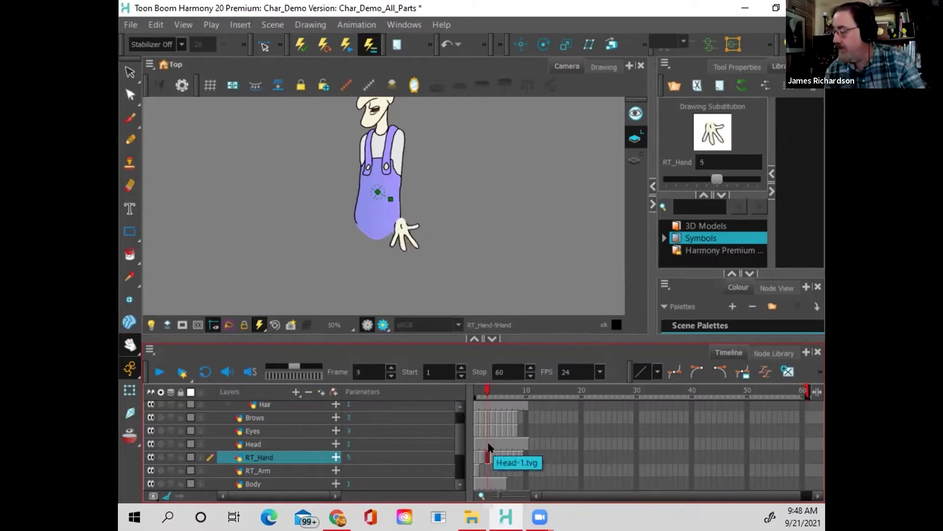
key("bracketright")
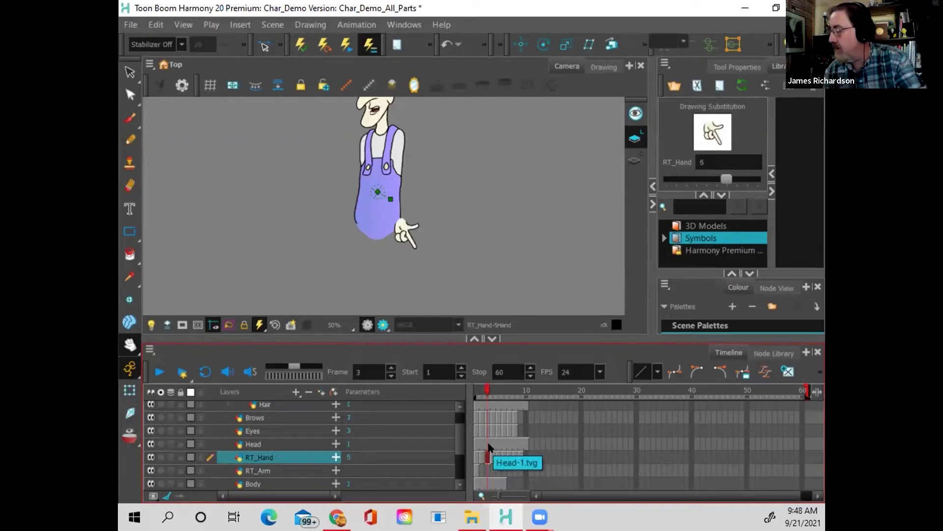
key("bracketright")
key("bracketright")
key("bracketright")
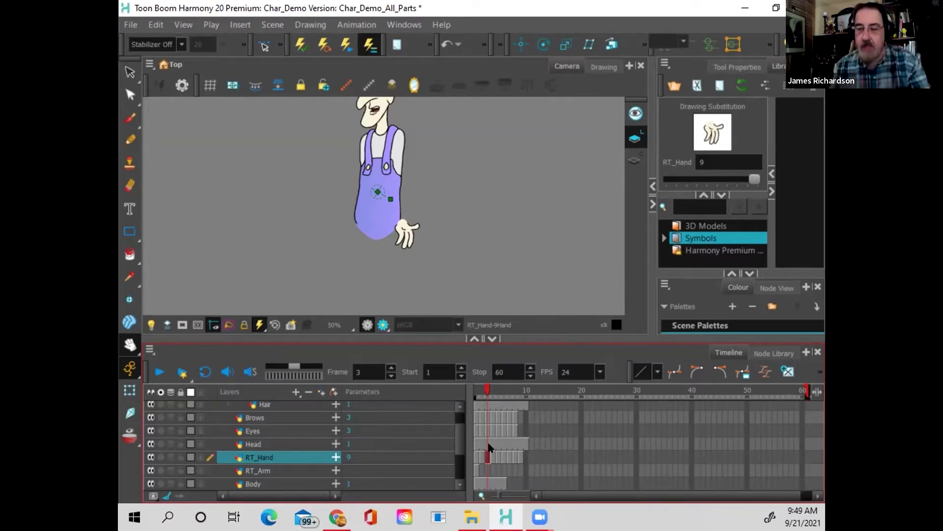
Step: Step through the frames up to frame 7 and back to frame 4 to examine how long each layer's drawings are exposed
key("period")
key("period")
key("period")
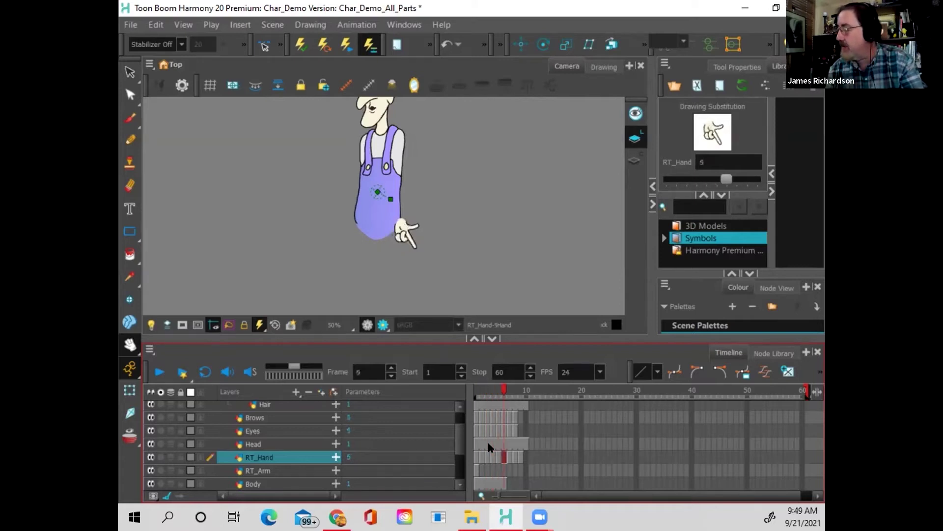
key("period")
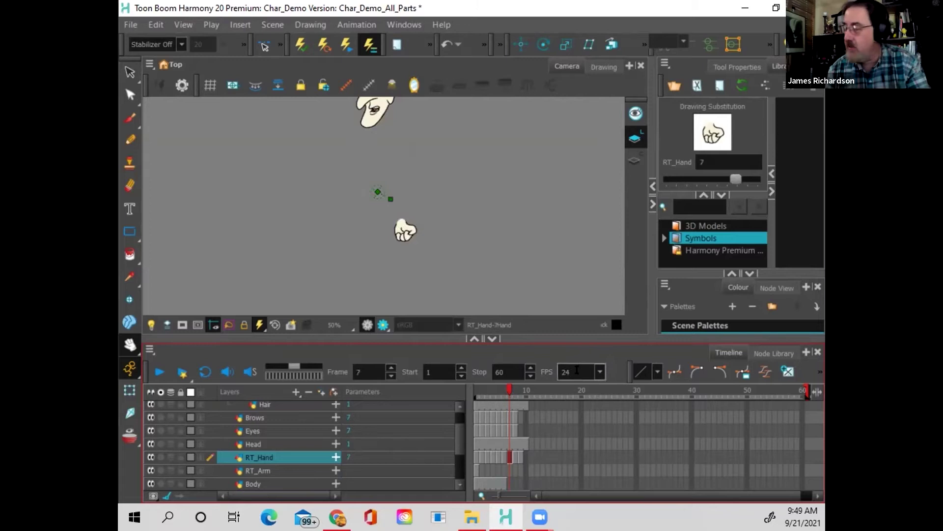
key("comma")
key("comma")
key("period")
key("period")
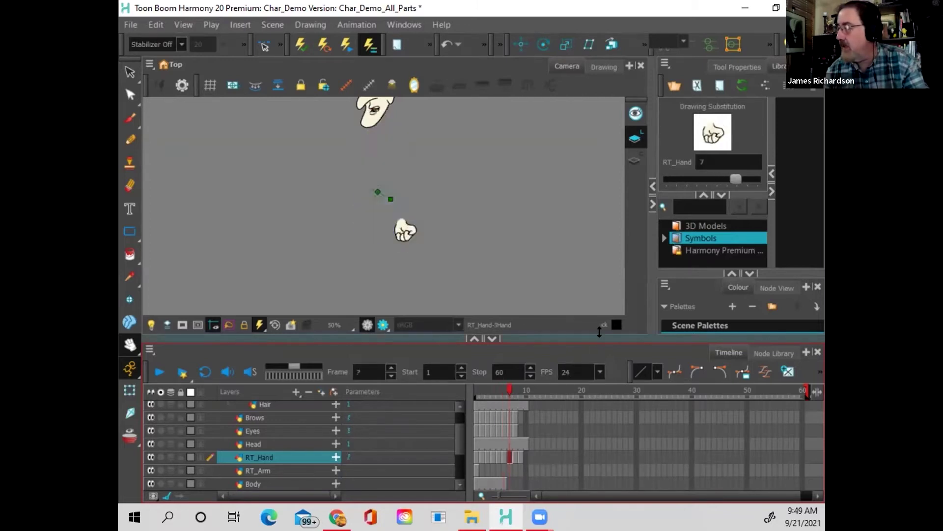
key("comma")
key("comma")
key("comma")
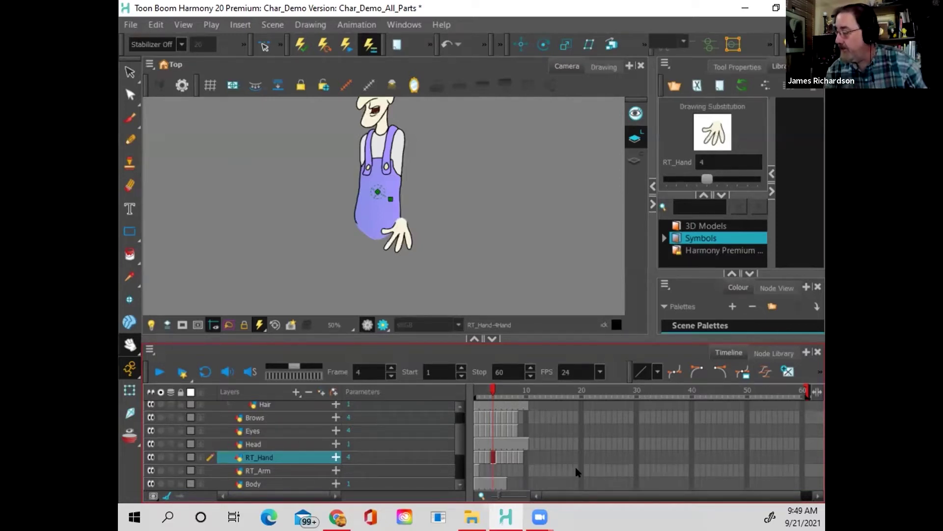
Step: Extend the exposure of drawing 1 on the RT_Arm layer to frame 10
left_click(475, 471)
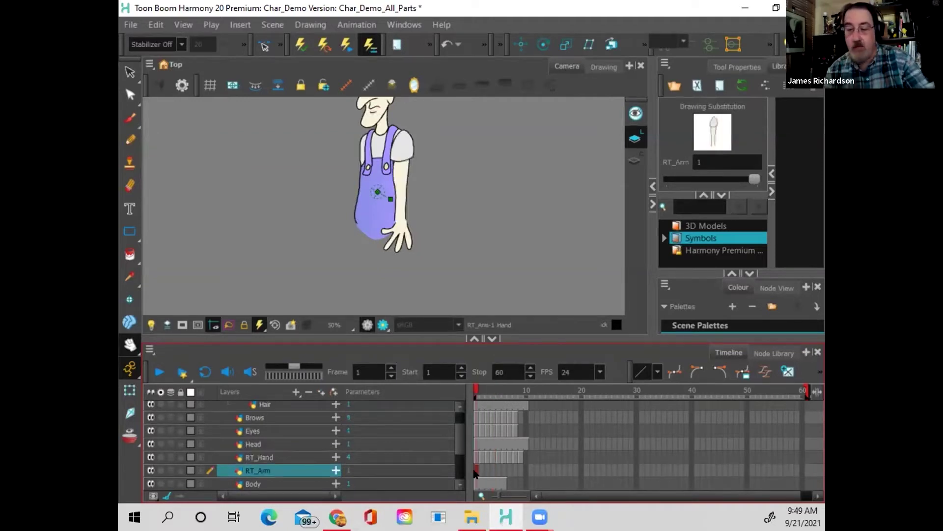
key("plus")
key("plus")
key("plus")
key("plus")
key("plus")
key("plus")
key("plus")
key("plus")
key("plus")
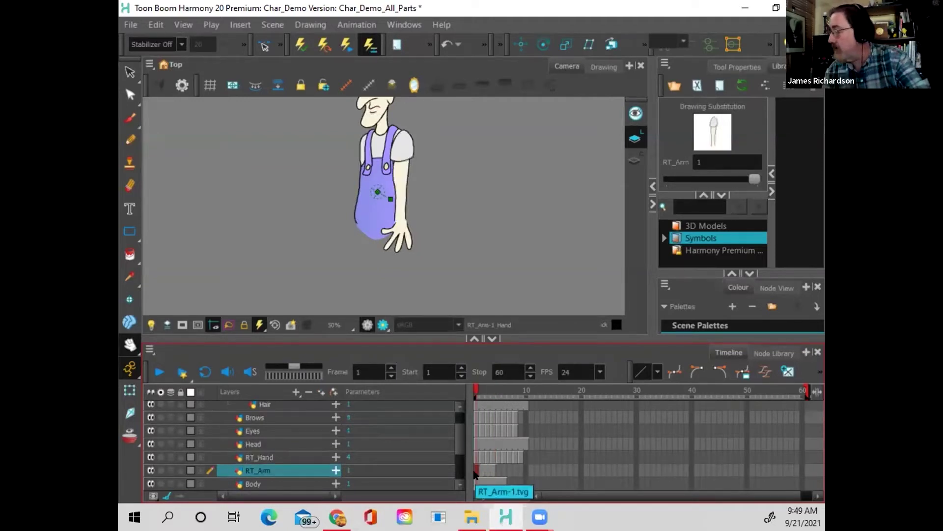
Step: Extend the last drawing exposures of the RT_Hand, Eyes, Brows and Body layers to frame 10
left_click(520, 458)
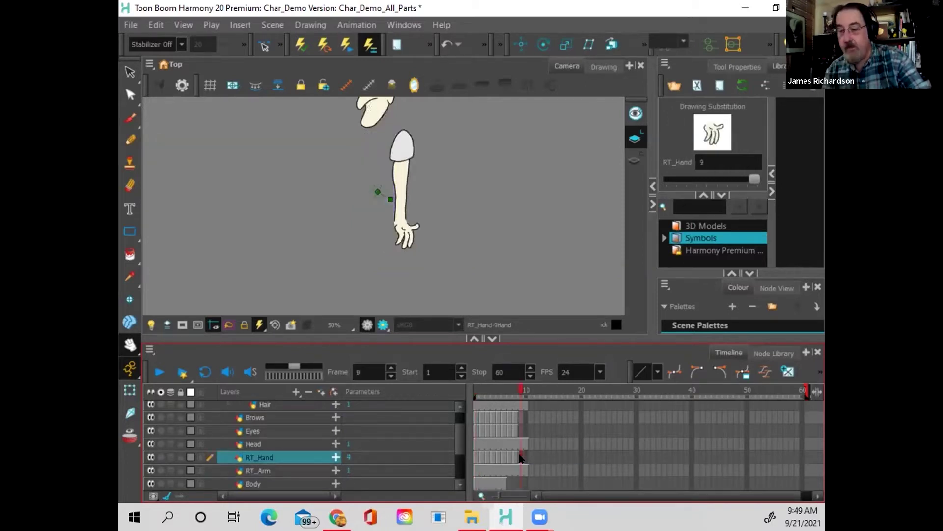
left_click(517, 431)
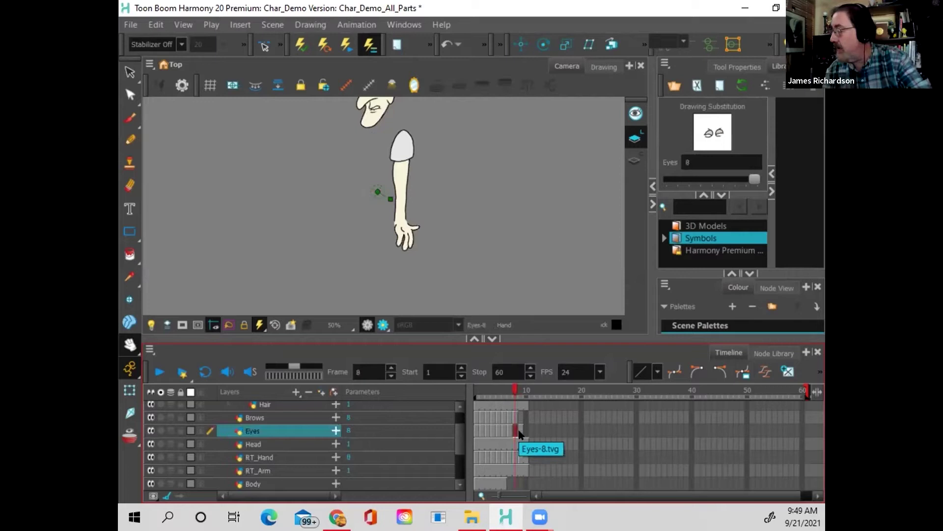
left_click(517, 422)
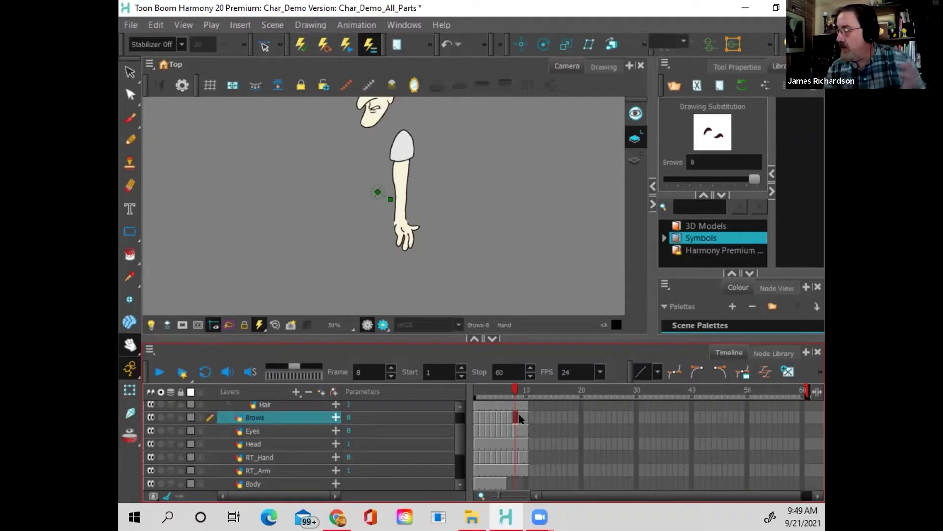
left_click(508, 484)
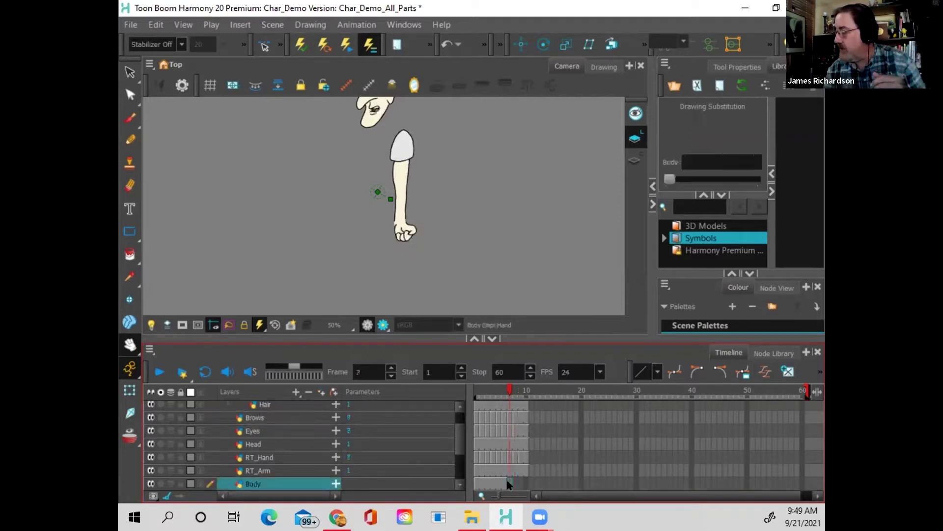
left_click(499, 480)
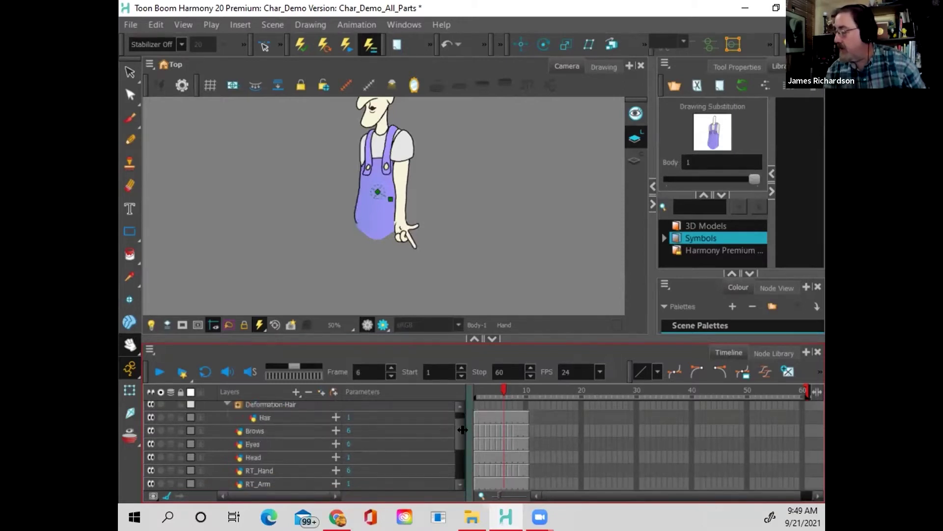
Step: Enable the F_Leg and B_Leg layers to add both legs to the farmer on frame 1
scroll(464, 457, "down", 1)
scroll(462, 459, "down", 1)
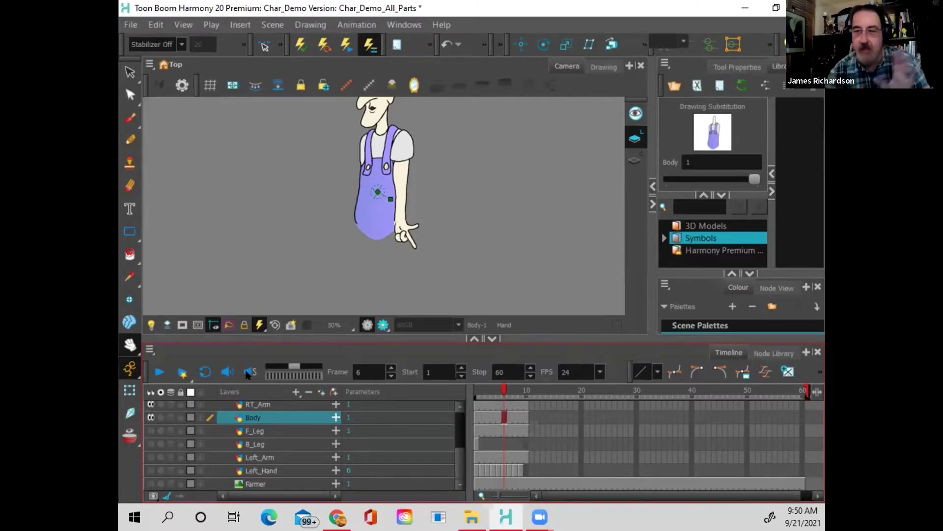
left_click(476, 445)
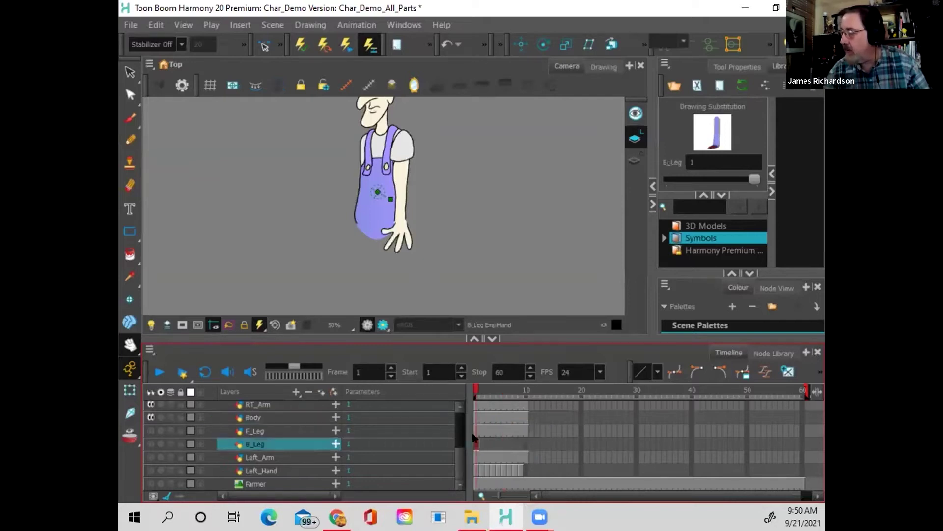
left_click(148, 430)
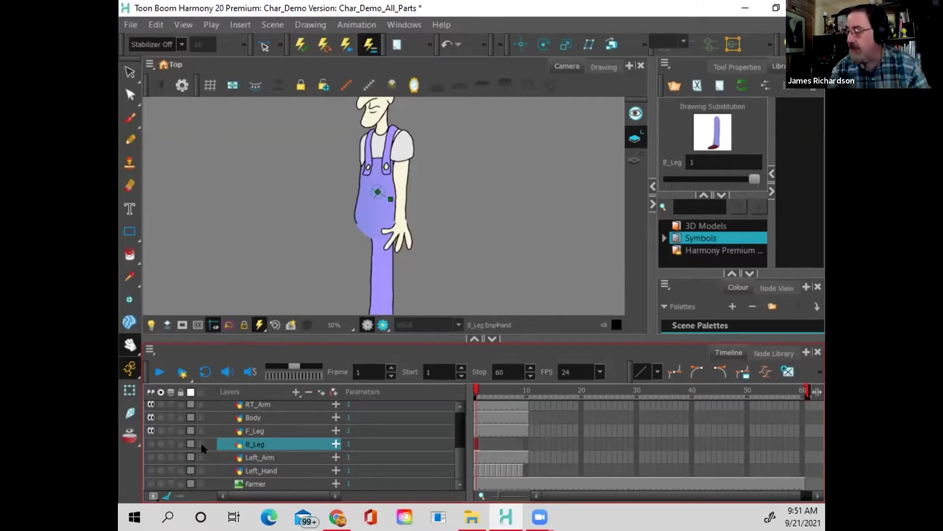
left_click(151, 443)
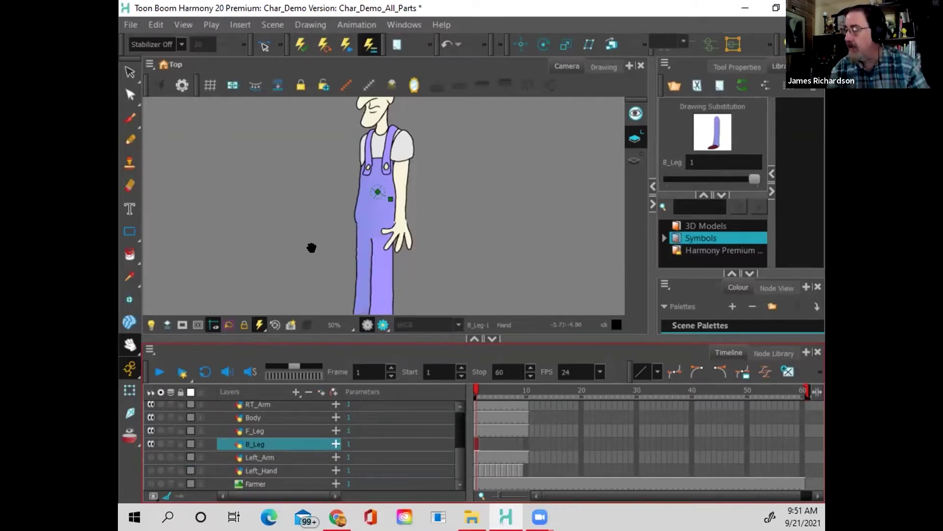
scroll(311, 248, "down", 2)
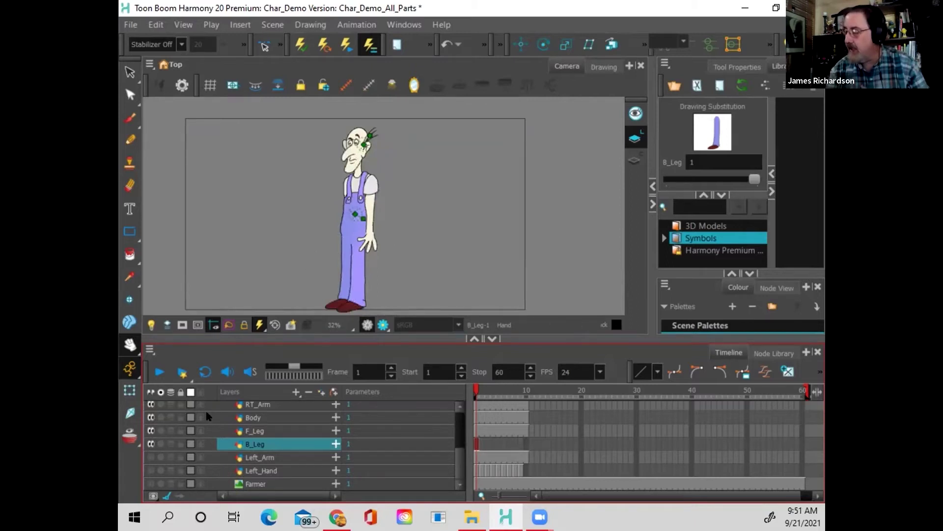
Step: Enable the Left_Arm and Left_Hand layers, hiding and reshowing the Body layer to inspect the overlapping limbs
left_click(151, 417)
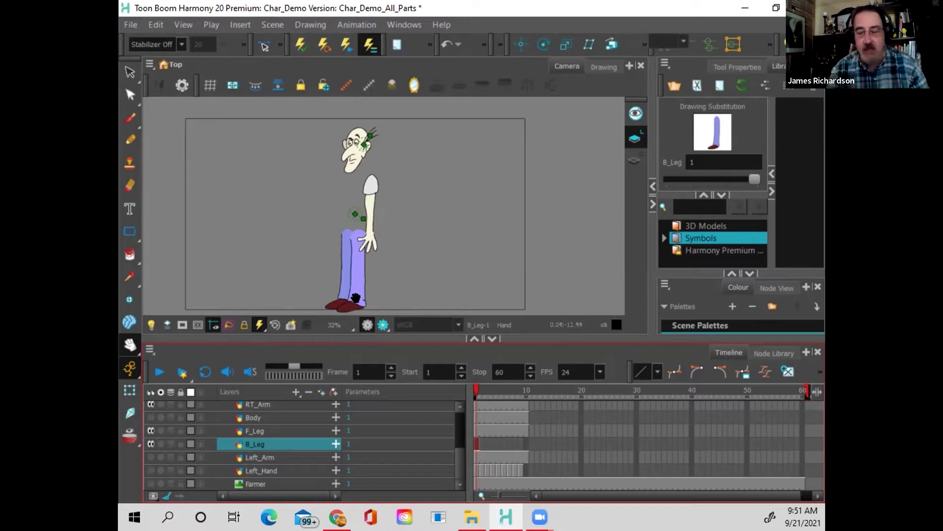
left_click(151, 457)
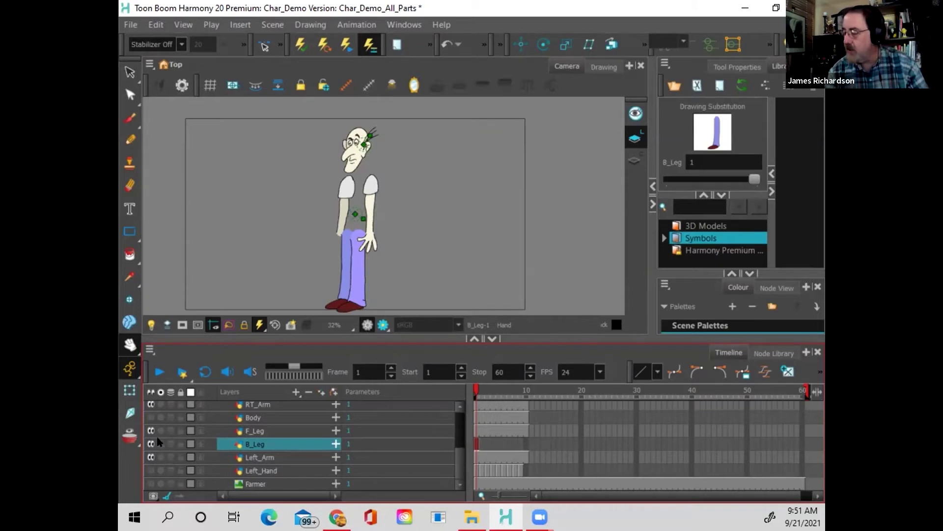
left_click(152, 417)
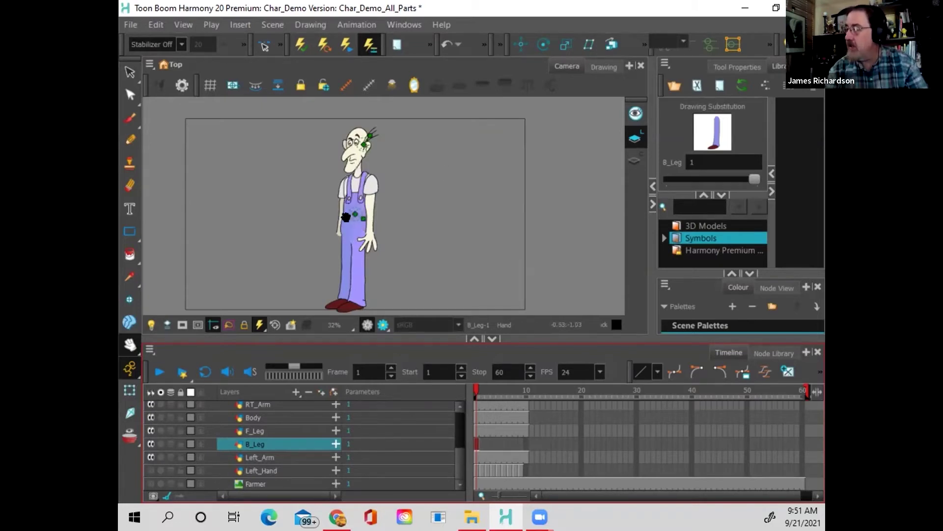
scroll(349, 218, "up", 2)
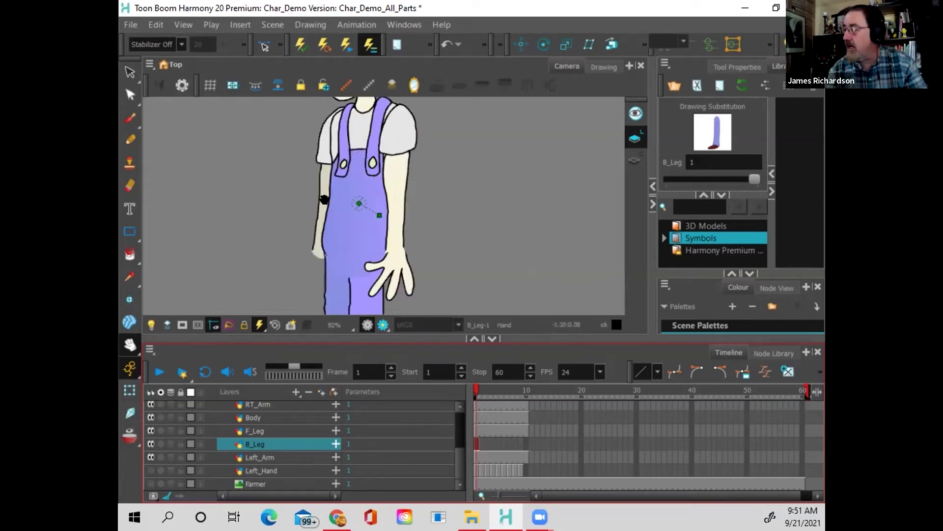
scroll(325, 265, "down", 2)
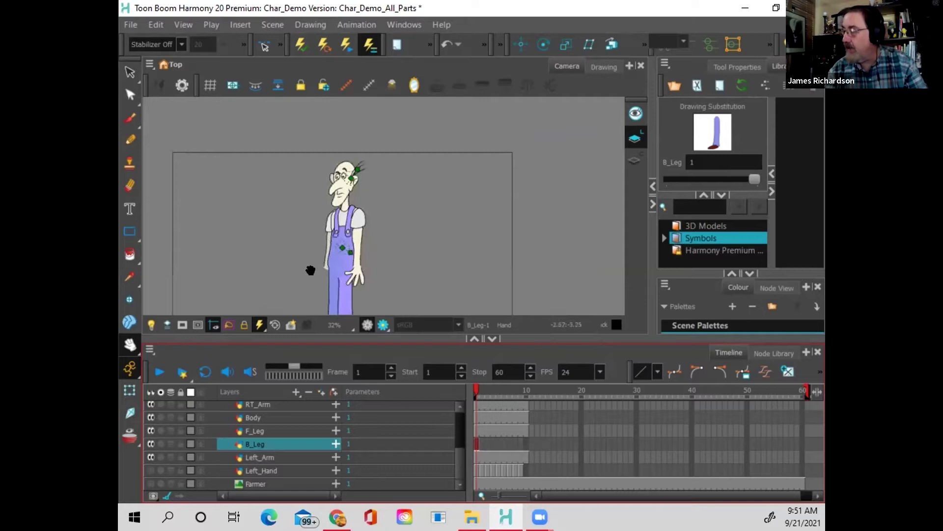
left_click_drag(299, 272, 303, 239)
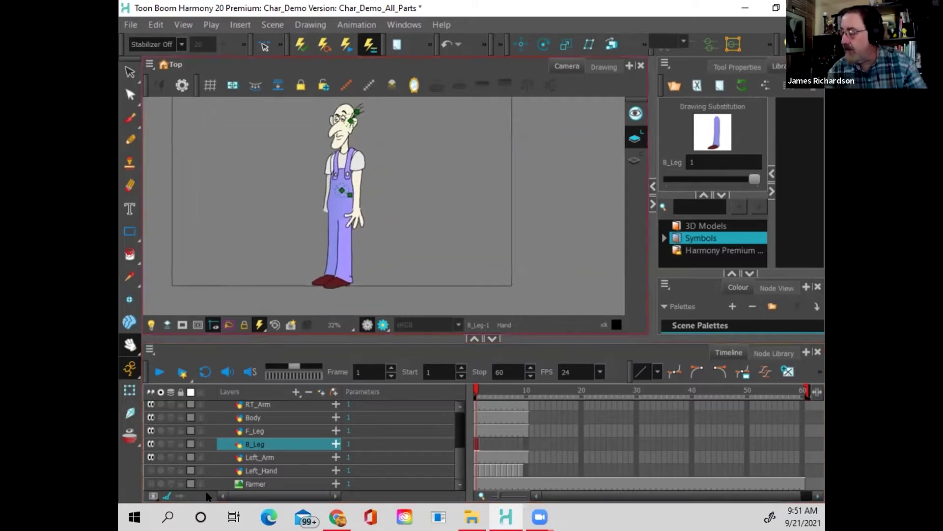
left_click(148, 470)
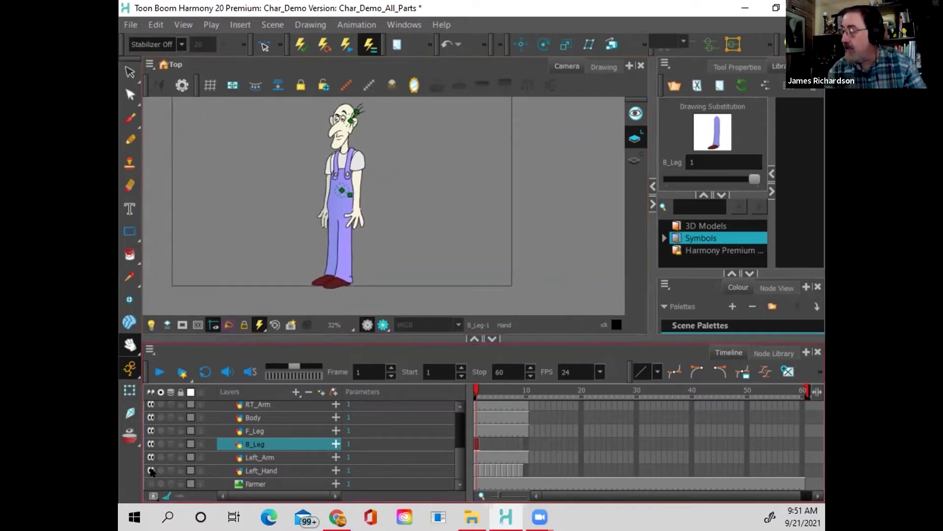
Step: Extend the B_Leg drawing and the last Left_Hand drawing to frame 10
mouse_move(476, 386)
left_mouse_down()
mouse_move(516, 384)
mouse_move(477, 385)
mouse_move(511, 384)
mouse_move(479, 379)
mouse_move(506, 373)
mouse_move(479, 374)
left_mouse_up()
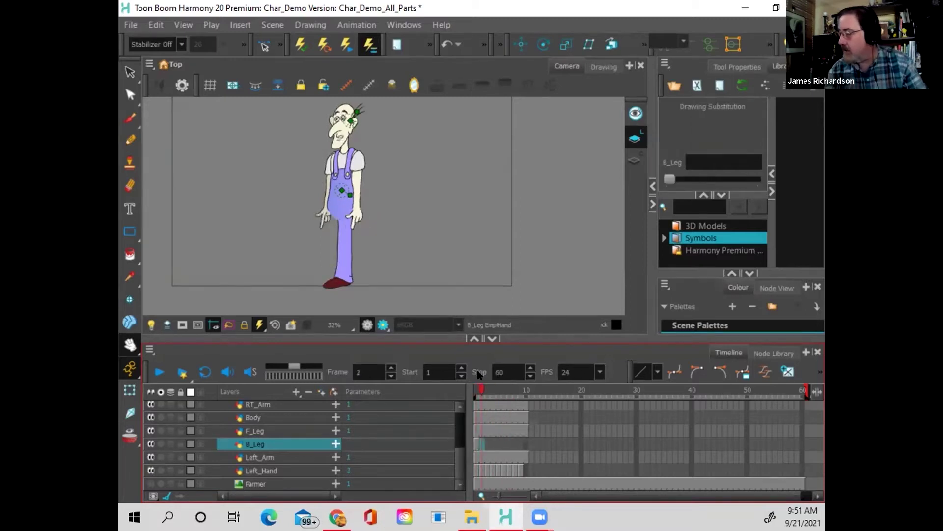
left_click(479, 441)
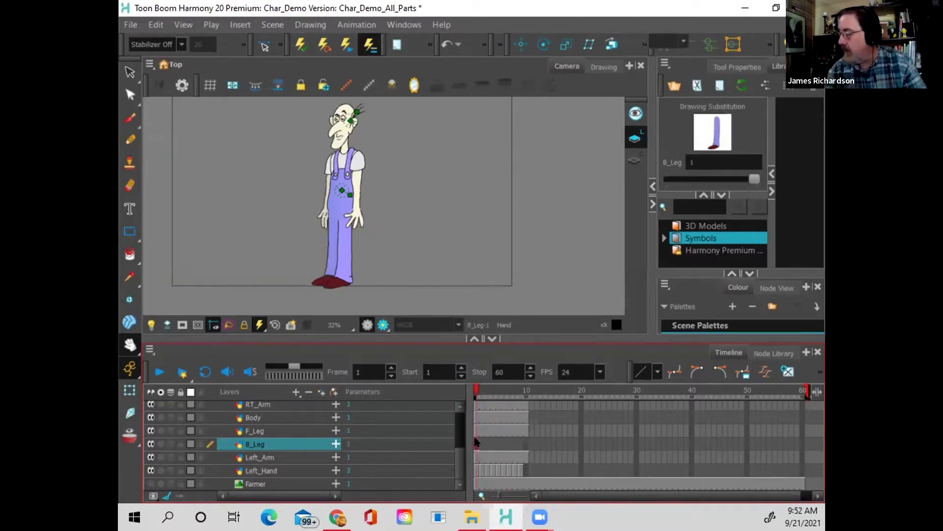
left_click_drag(485, 446, 525, 445)
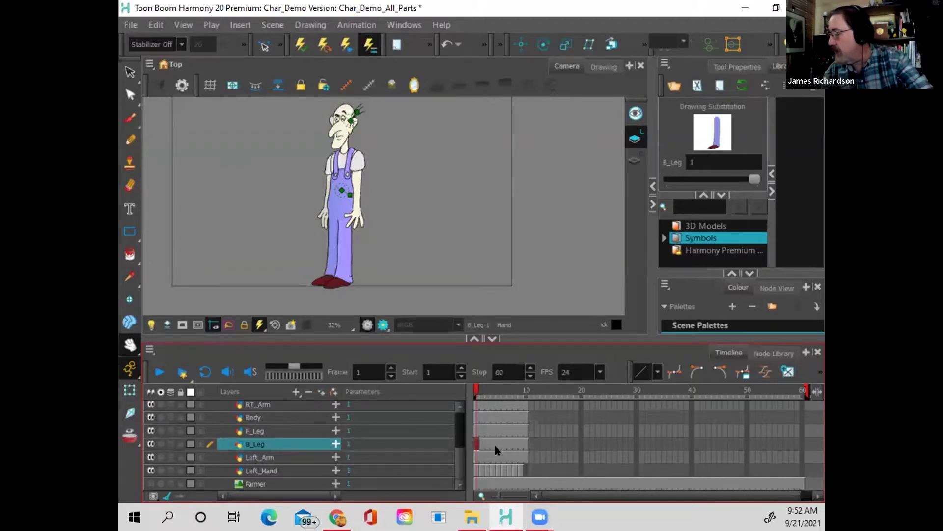
left_click(520, 470)
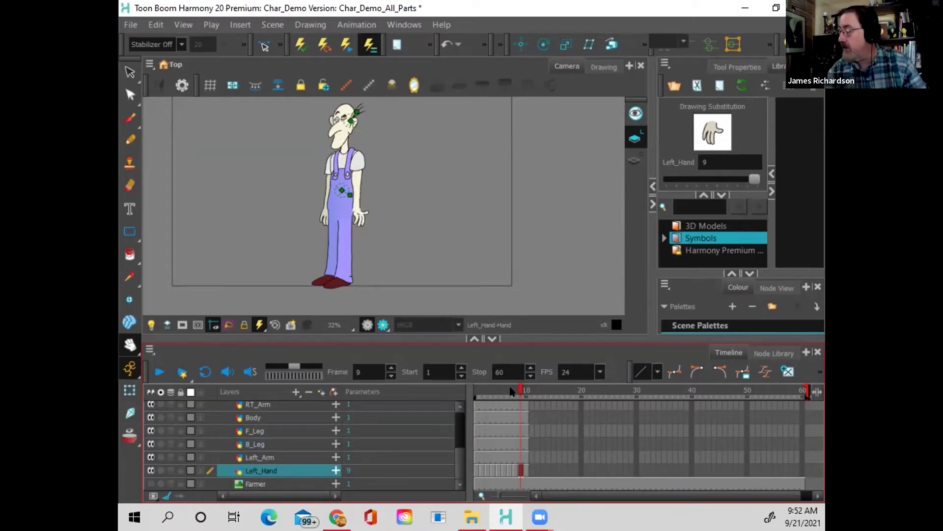
Step: Extend the exposure of drawing 8 on the Mouth layer to frame 10
scroll(499, 437, "up", 3)
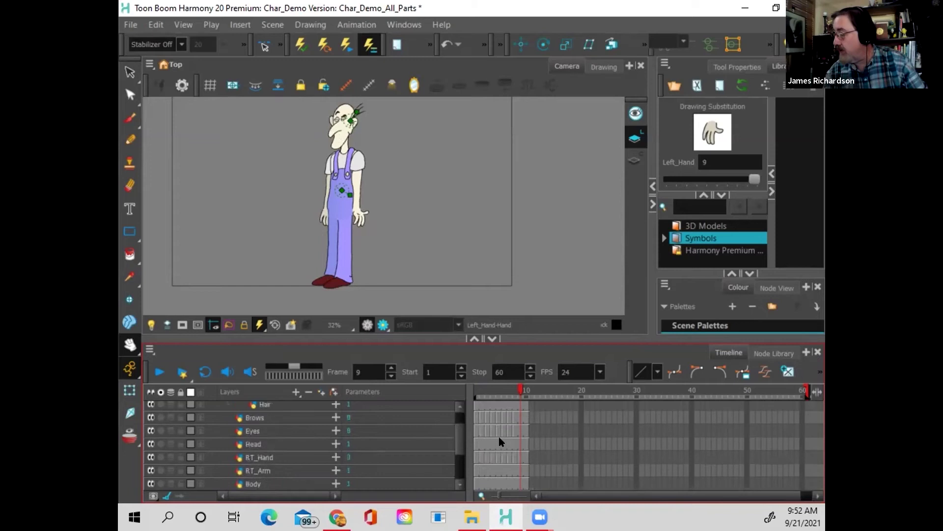
scroll(499, 437, "up", 1)
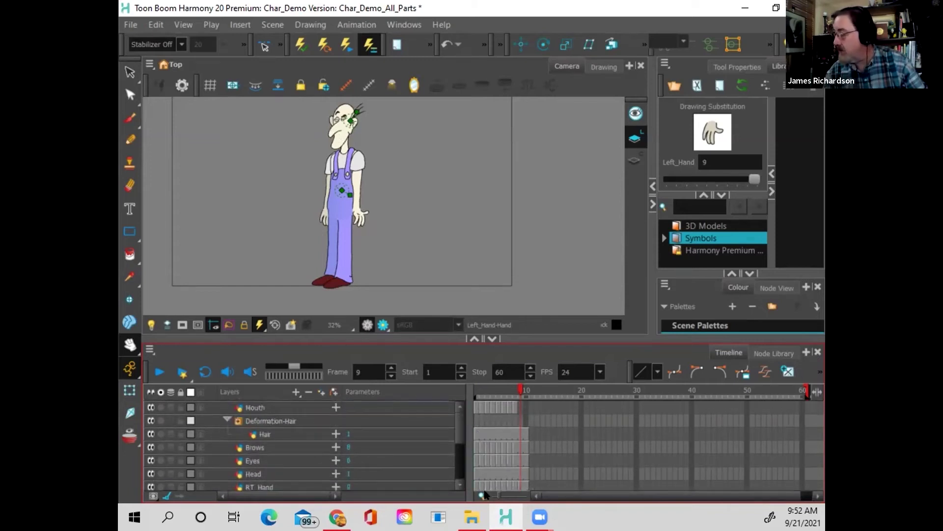
left_click(482, 432)
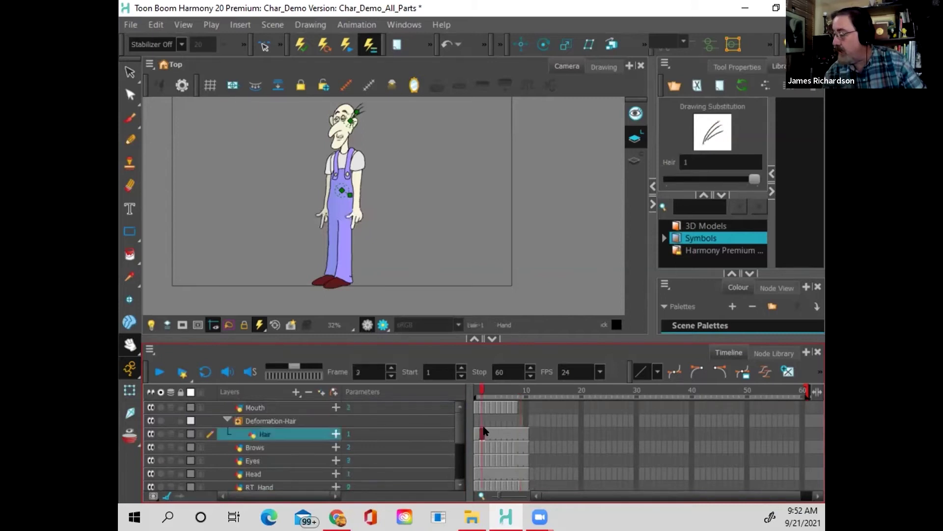
left_click(514, 407)
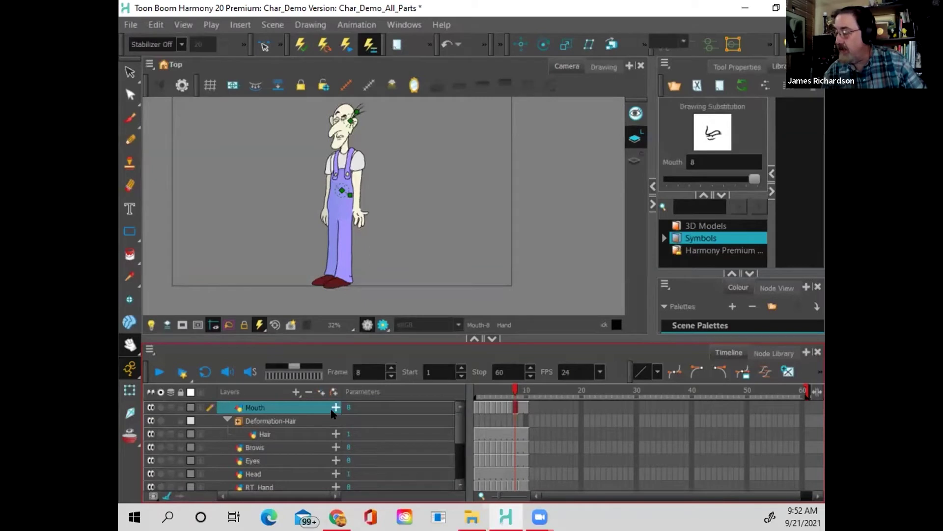
Step: Examine how the right arm, hand and body overlap by switching the RT_Arm and Body layers off and on
scroll(377, 207, "up", 2)
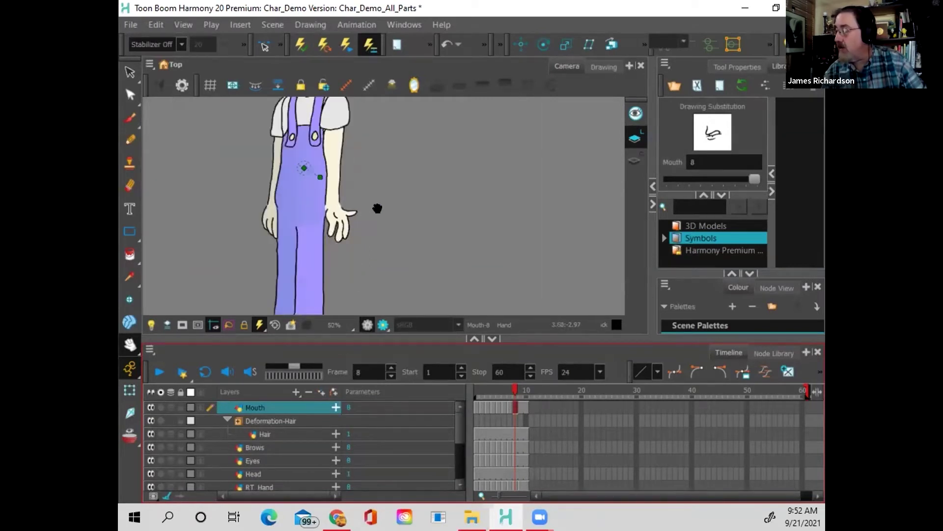
scroll(377, 207, "down", 2)
left_click_drag(372, 163, 351, 207)
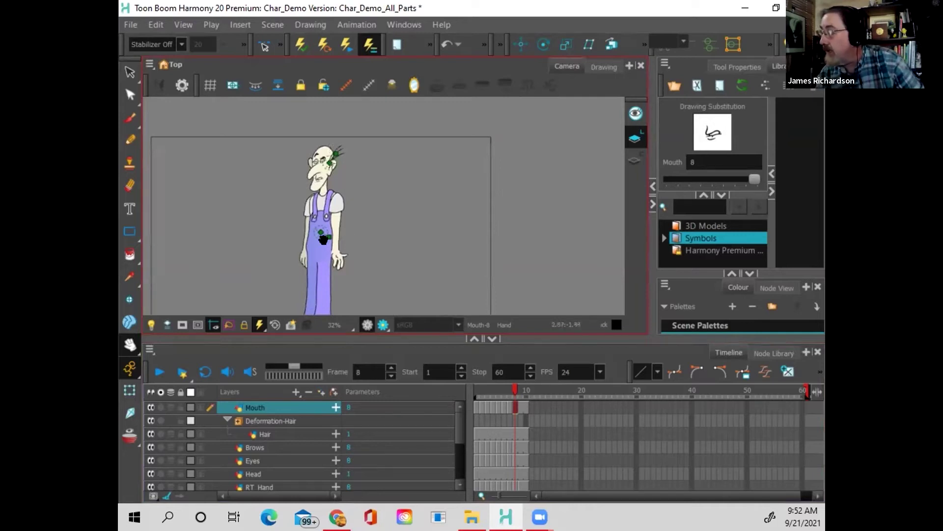
scroll(349, 232, "up", 3)
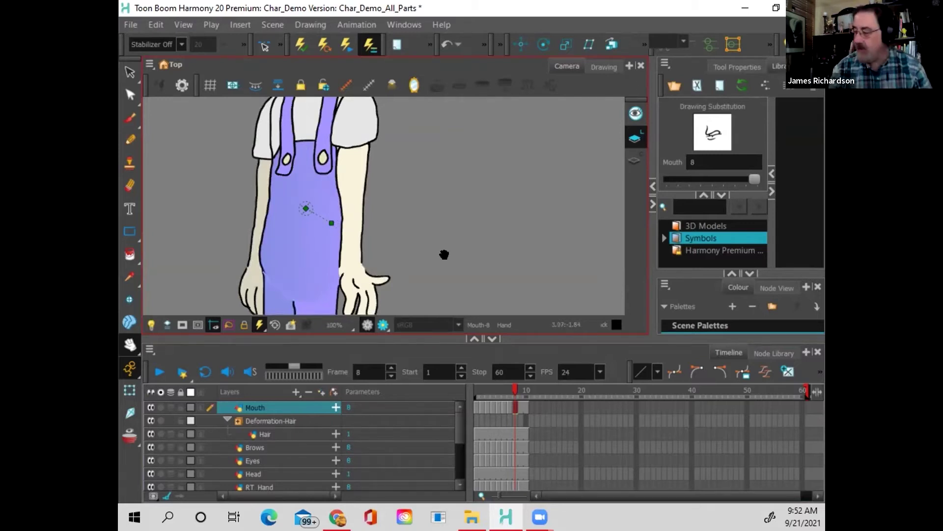
scroll(268, 439, "down", 4)
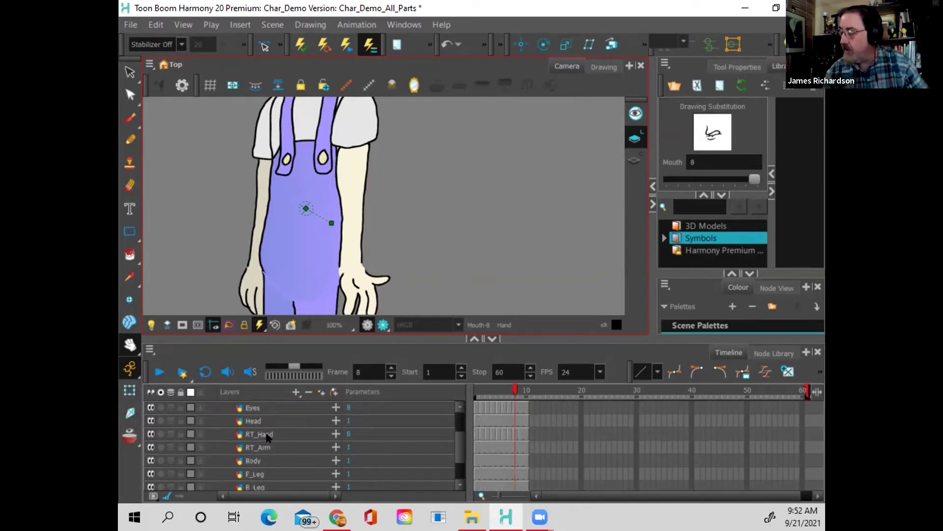
left_click(149, 434)
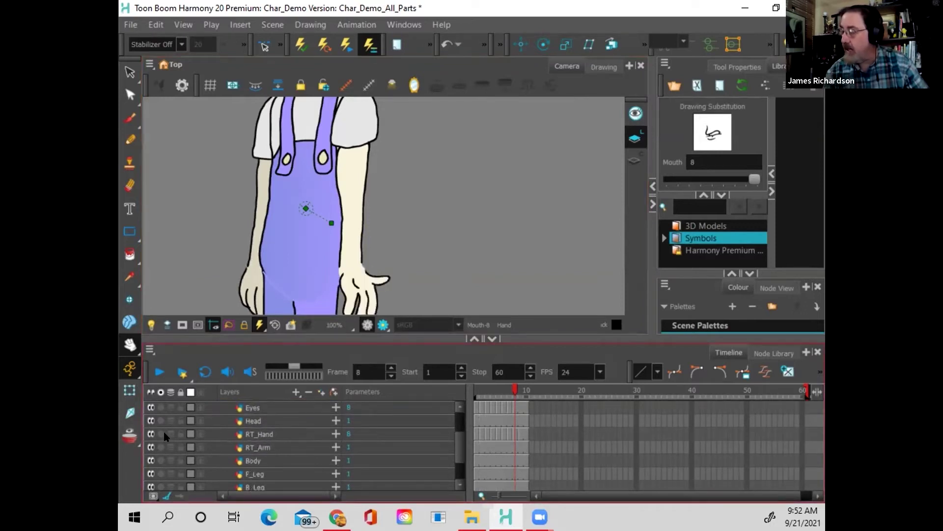
left_click(148, 445)
left_click(147, 445)
left_click(148, 448)
left_click(147, 447)
left_click(148, 448)
left_click(148, 447)
left_click(149, 460)
left_click(149, 459)
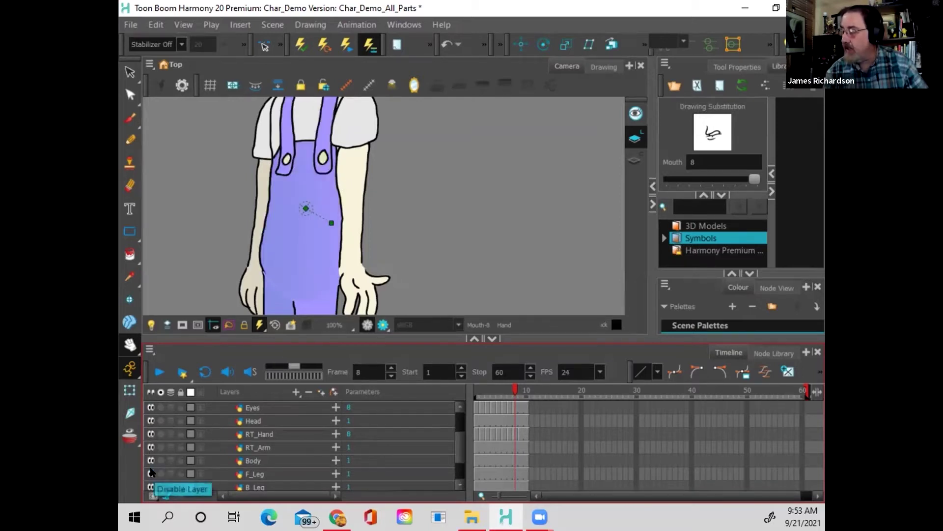
left_click(151, 447)
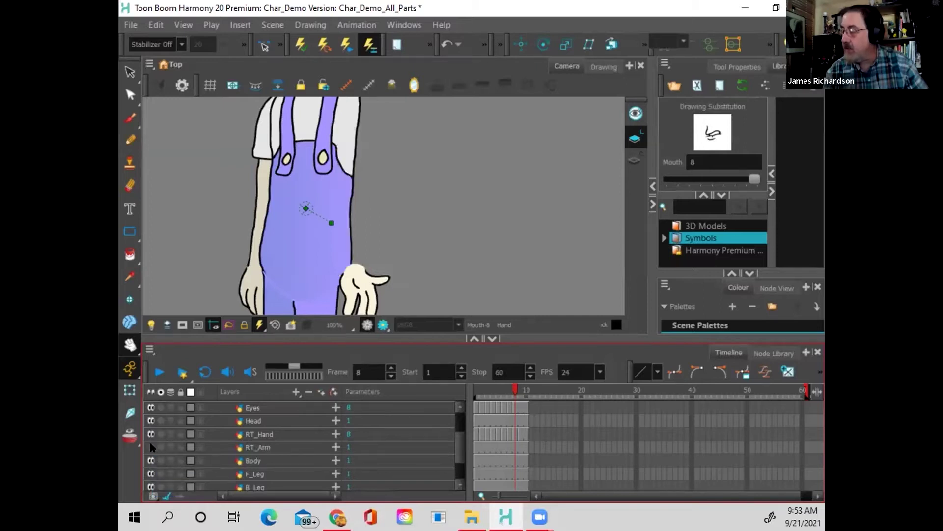
left_click(151, 447)
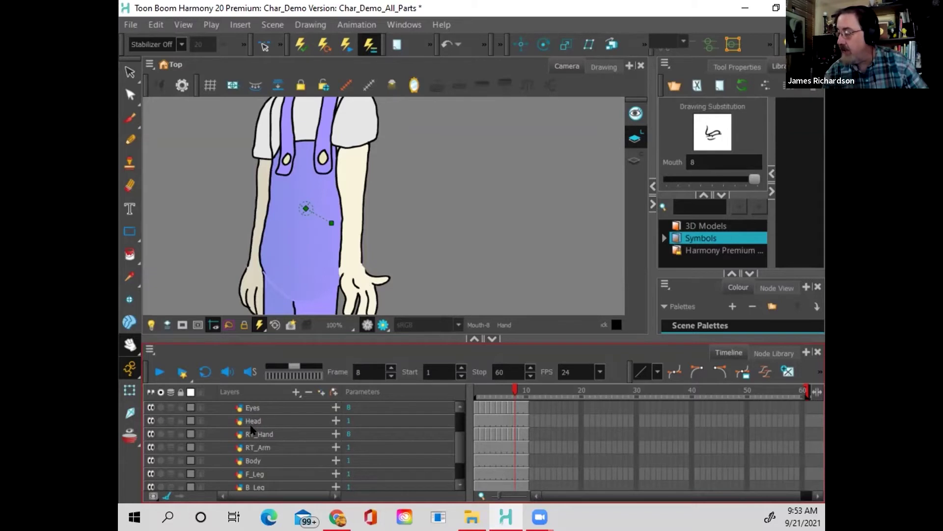
Step: Check the right hand by switching the RT_Hand layer off and on, and activate the Select tool on its frame 1 drawing
left_click(151, 434)
left_click(151, 434)
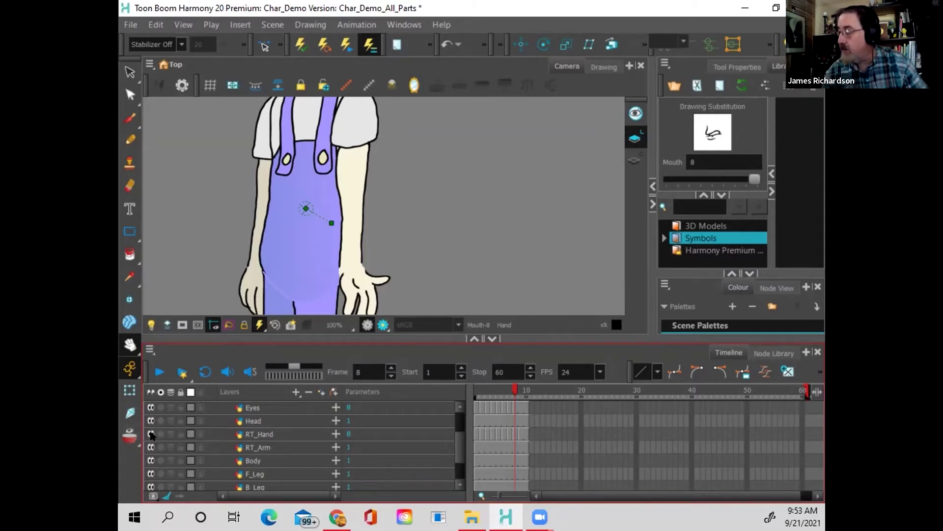
left_click(262, 434)
mouse_move(490, 390)
left_mouse_down()
mouse_move(467, 391)
mouse_move(509, 390)
mouse_move(476, 393)
mouse_move(487, 391)
left_mouse_up()
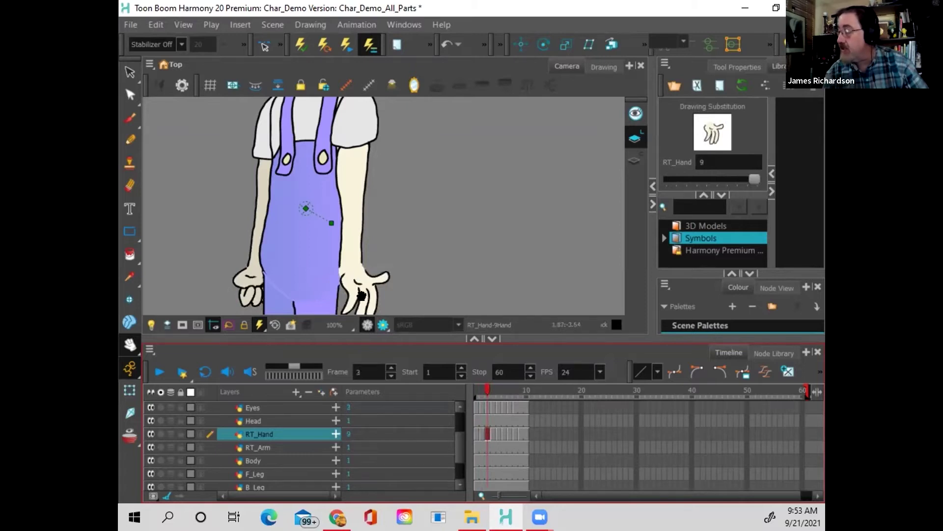
left_click(476, 435)
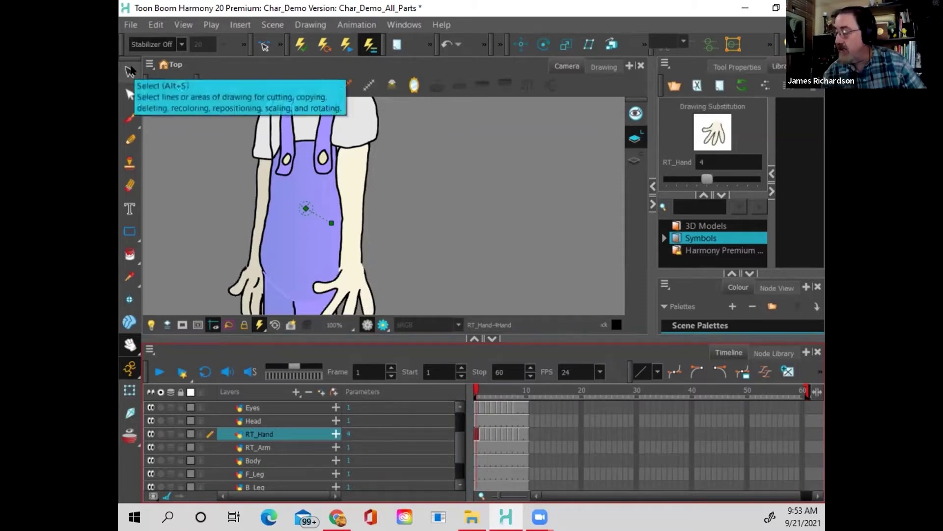
left_click(130, 72)
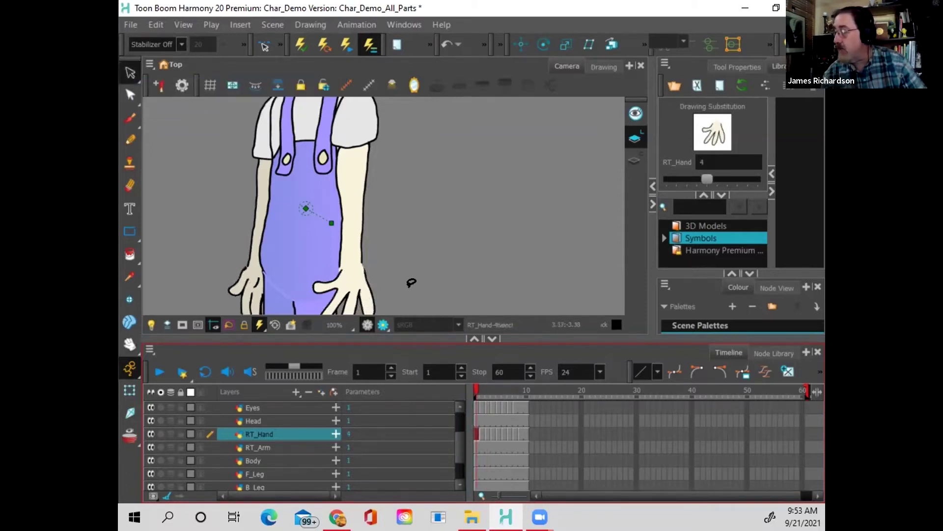
left_click(151, 434)
left_click(151, 434)
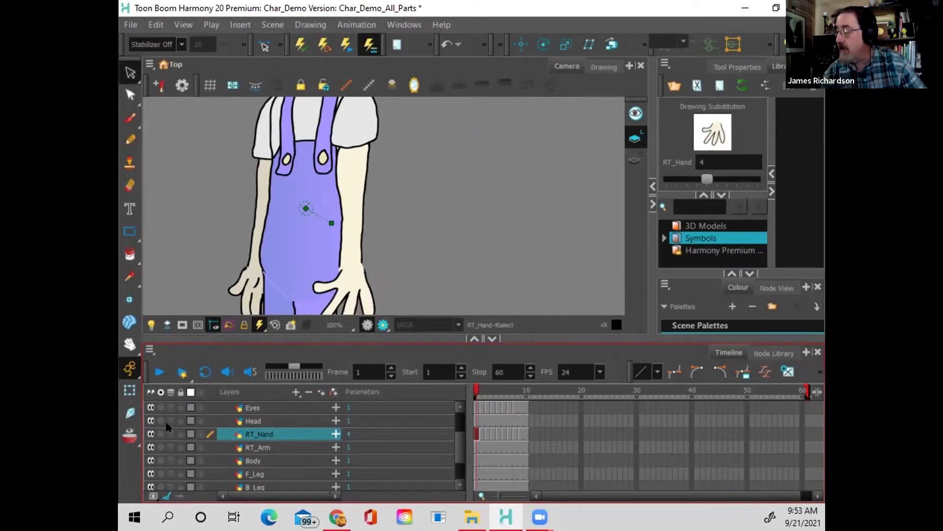
Step: Try nudging the frame 1 RT_Hand drawing sideways against the end of the forearm
mouse_move(382, 276)
left_mouse_down()
mouse_move(343, 267)
mouse_move(312, 295)
mouse_move(353, 311)
mouse_move(391, 279)
left_mouse_up()
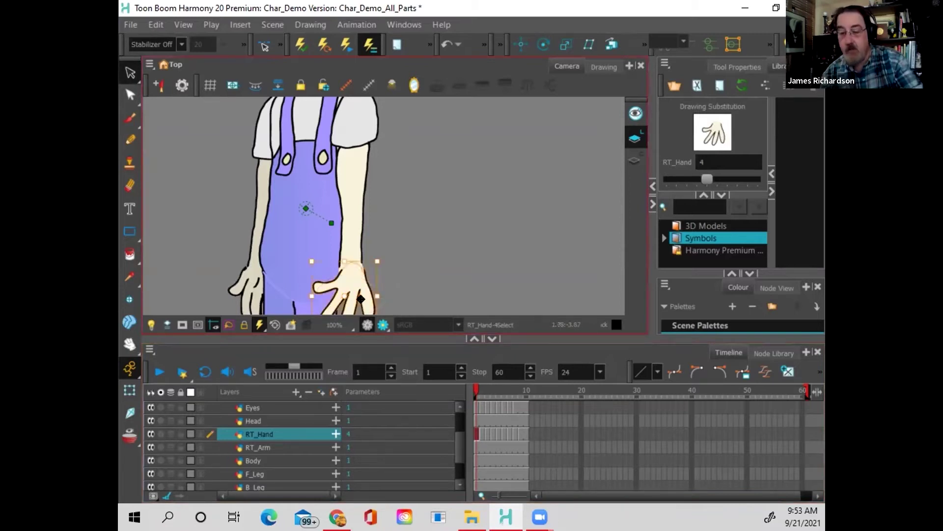
key("Left")
key("Left")
key("Left")
key("Left")
key("Left")
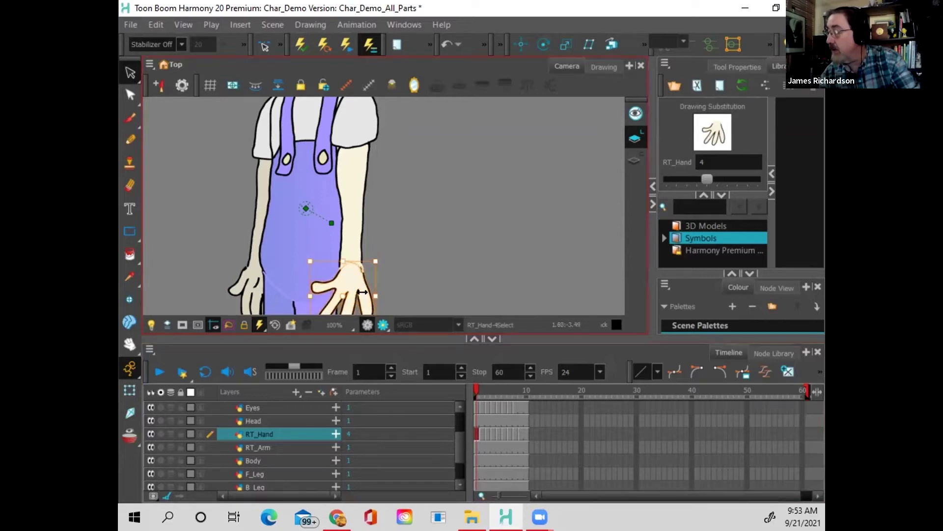
key("Right")
key("Right")
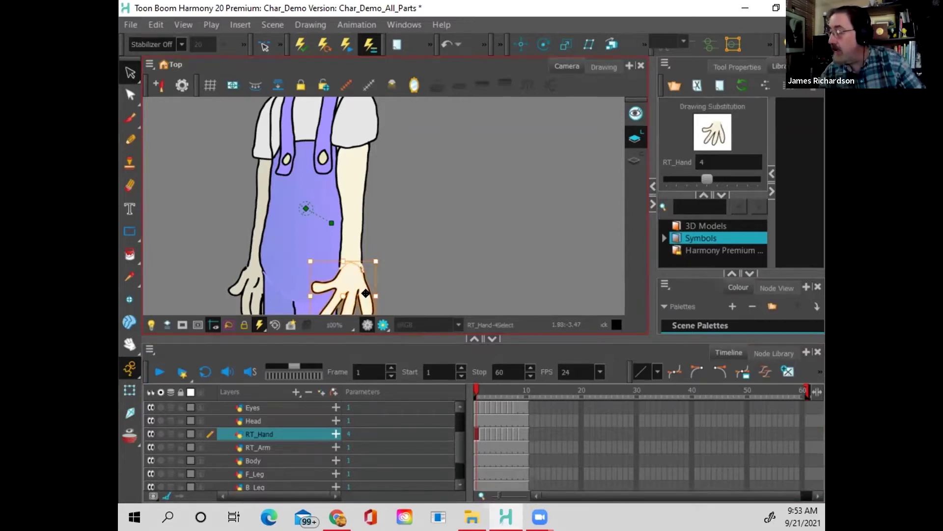
key("Right")
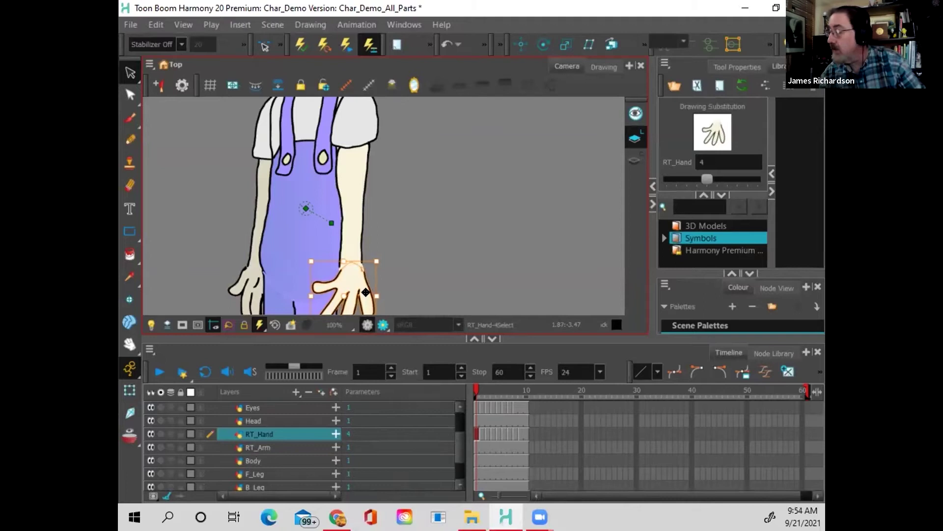
Step: Nudge the frame 1 RT_Hand drawing slightly to the left to line it up with the wrist, and deselect it
left_click(395, 253)
mouse_move(395, 252)
left_mouse_down()
mouse_move(255, 307)
mouse_move(463, 273)
mouse_move(443, 272)
left_mouse_up()
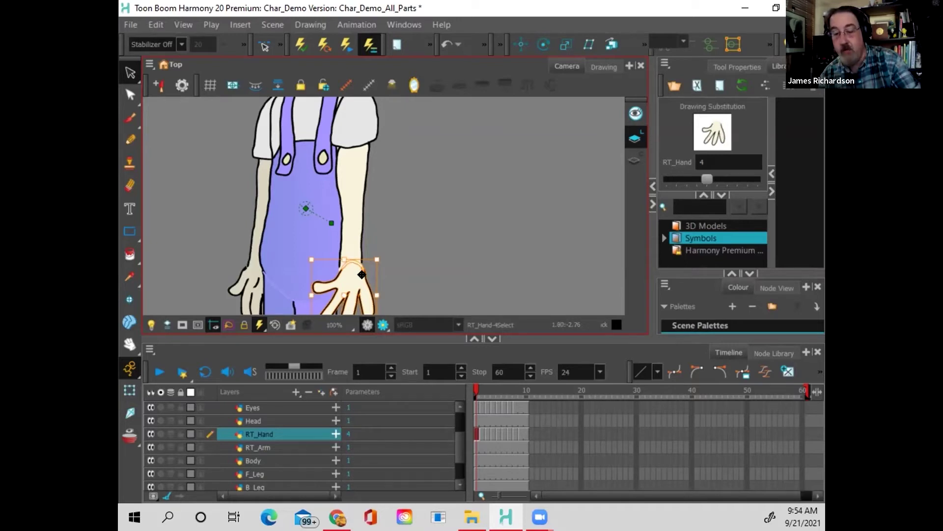
key("Left")
key("Left")
key("Left")
key("Left")
key("Left")
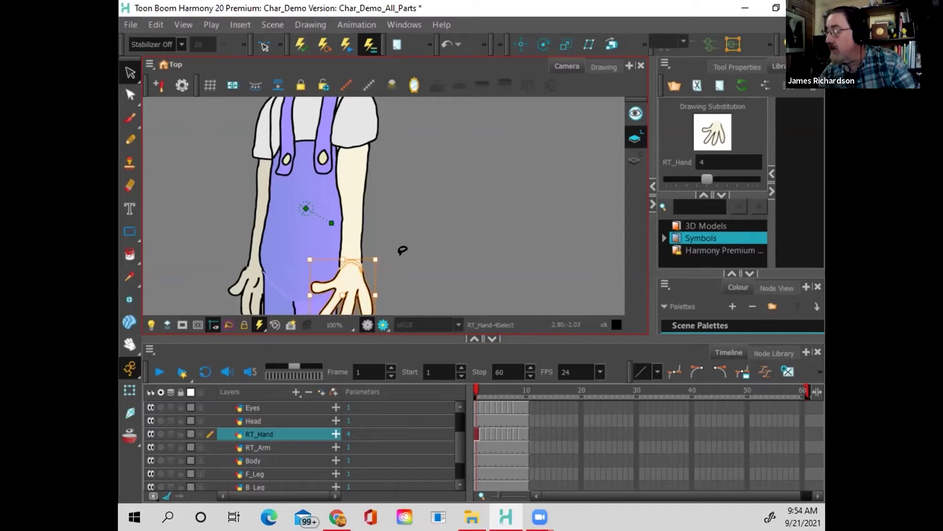
left_click(403, 250)
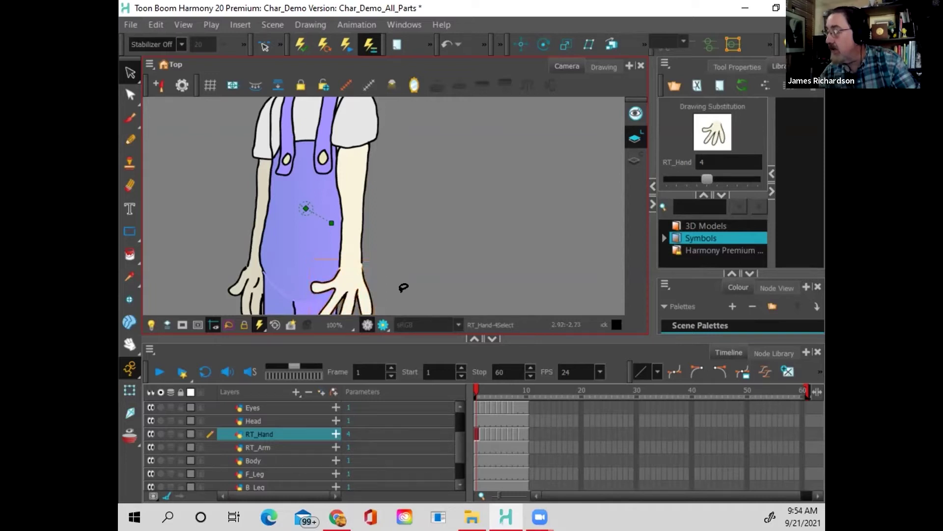
Step: Shift the frame 3 RT_Hand drawing slightly left onto the wrist and compare its placement with frame 2
left_click(481, 434)
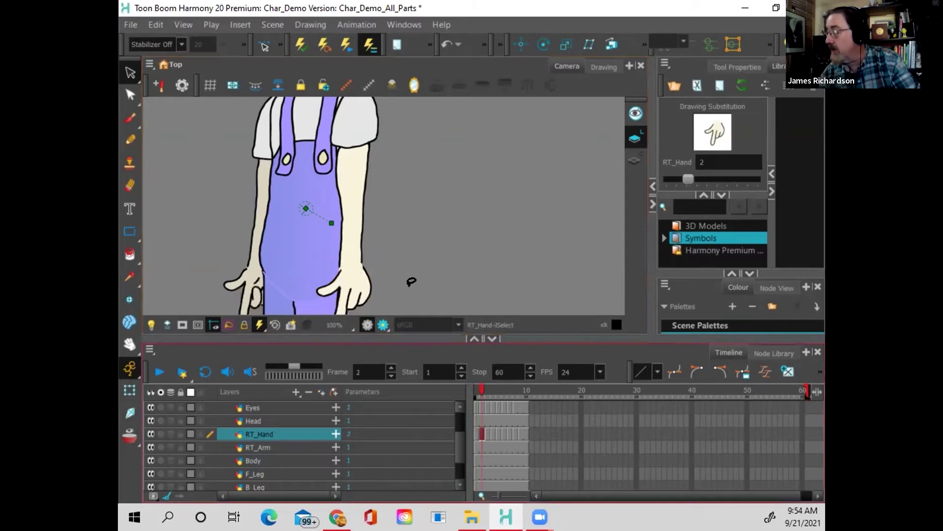
left_click(487, 434)
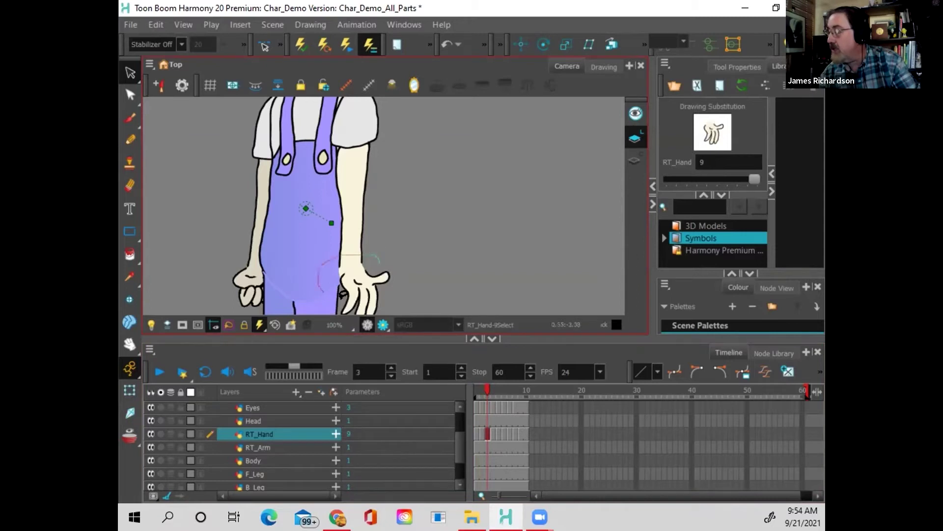
left_click(369, 257)
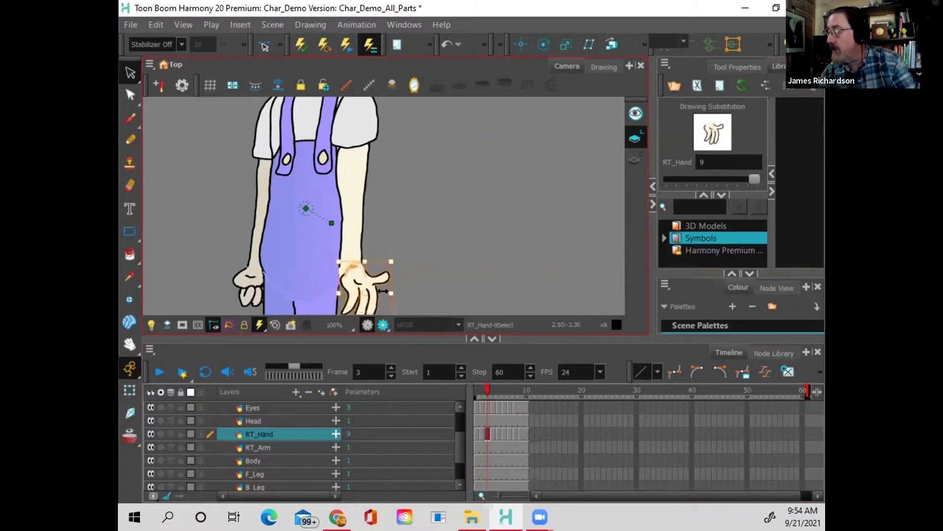
left_click_drag(383, 291, 378, 291)
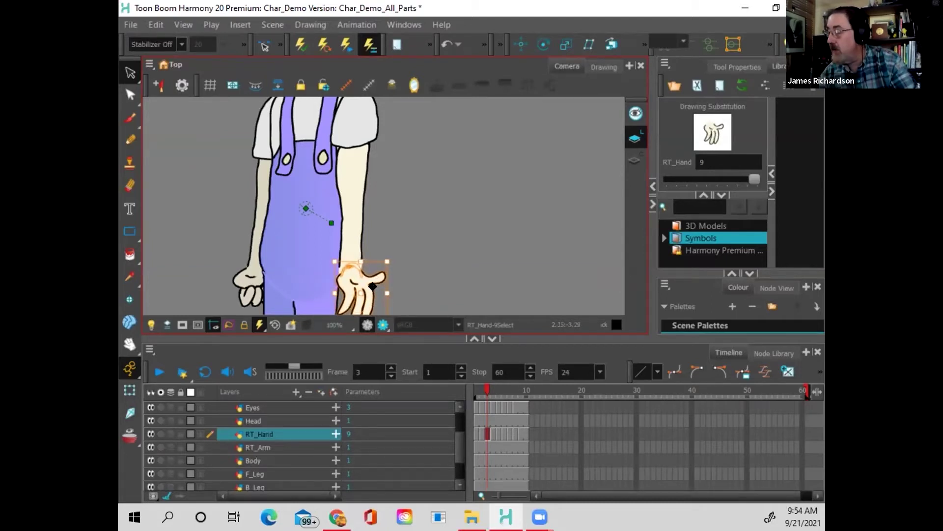
left_click(482, 435)
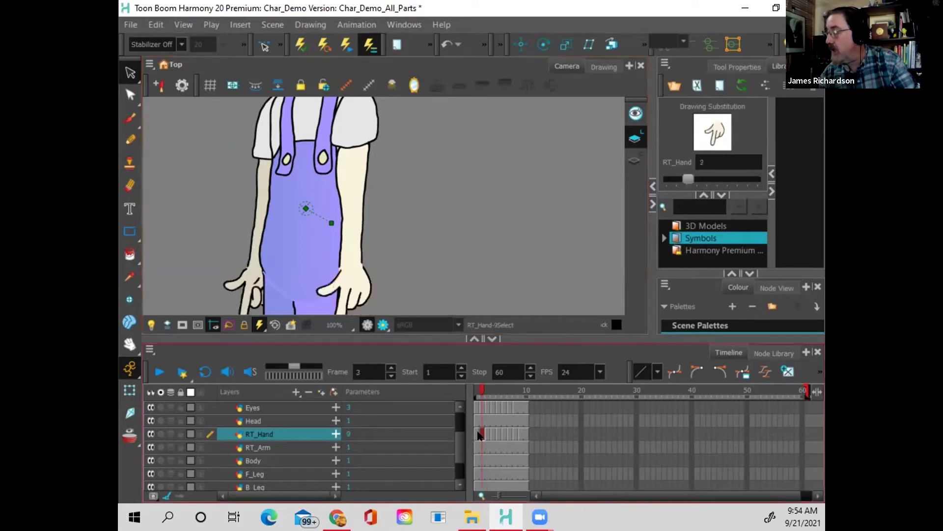
left_click(485, 434)
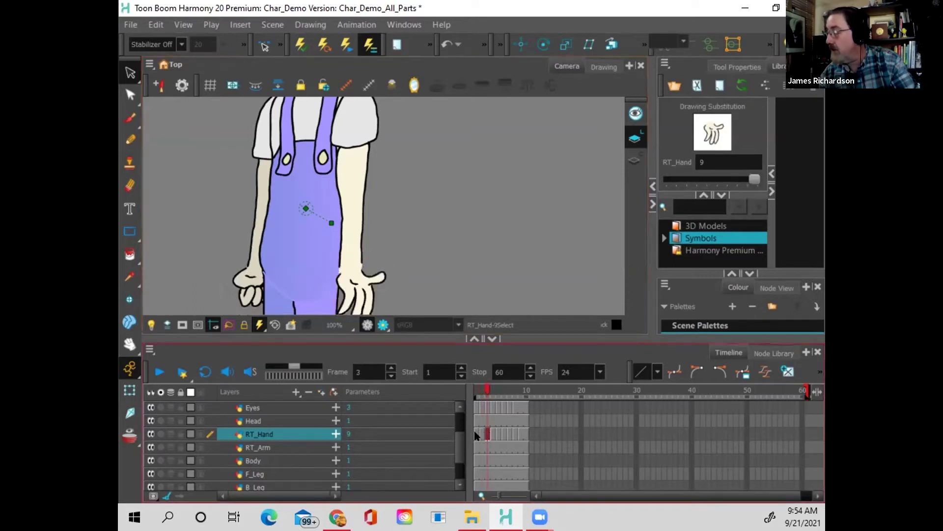
left_click(481, 434)
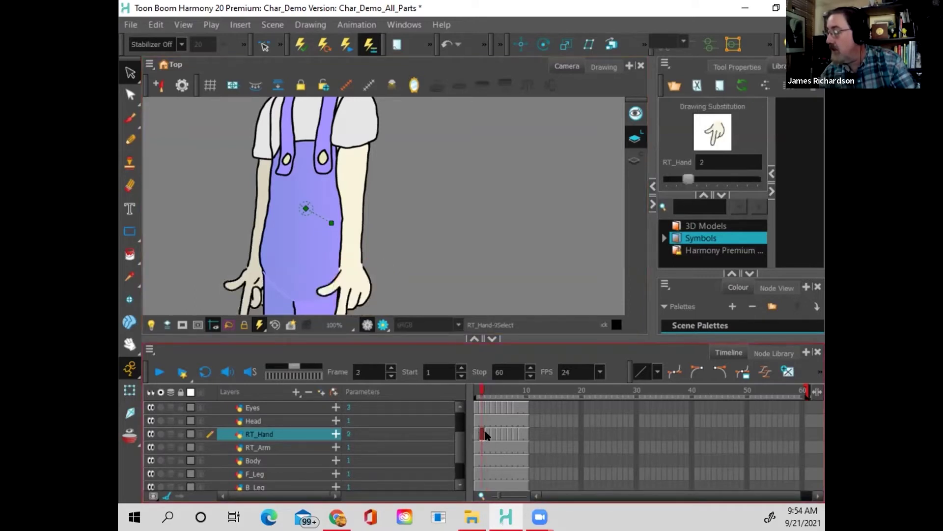
left_click(485, 432)
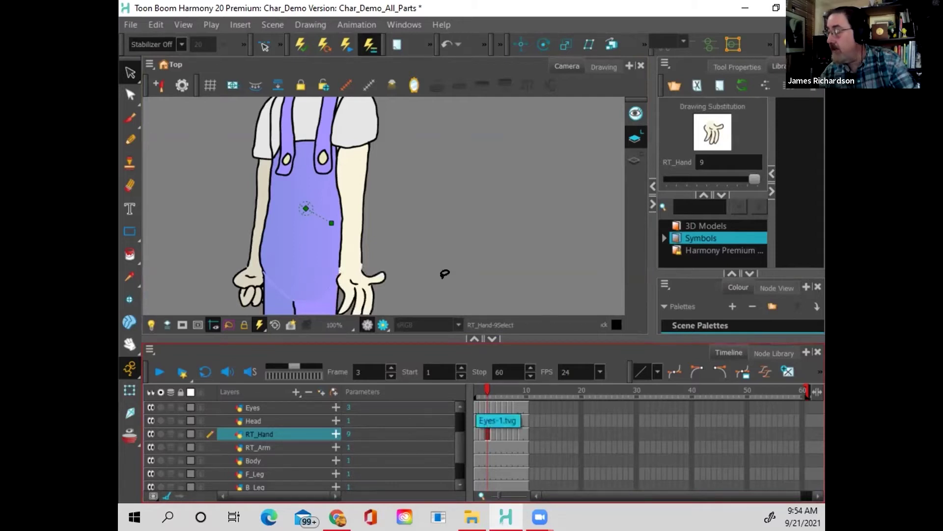
Step: Nudge the frame 3 RT_Hand drawing slightly upward and check it against the frame 2 hand
mouse_move(307, 235)
left_mouse_down()
mouse_move(334, 340)
mouse_move(415, 268)
left_mouse_up()
key("Up")
key("Up")
key("Up")
key("Up")
key("Up")
key("Up")
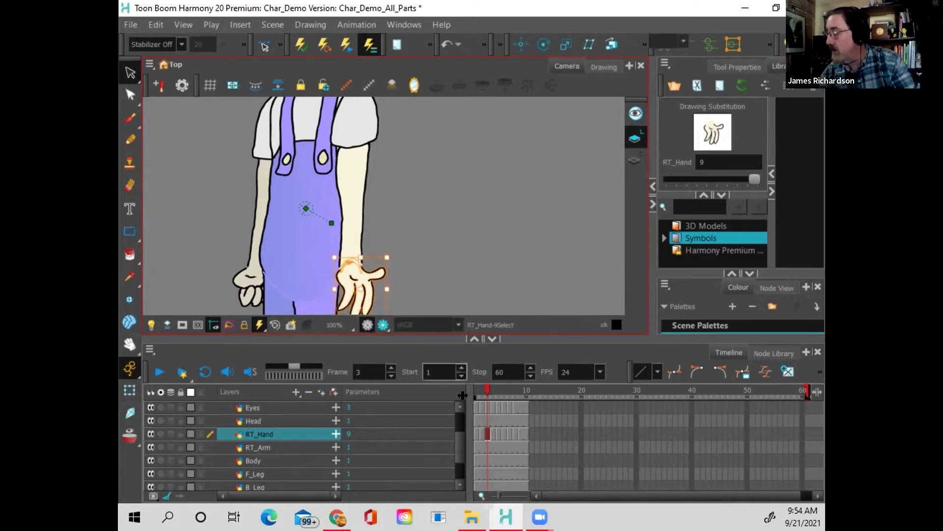
left_click(482, 432)
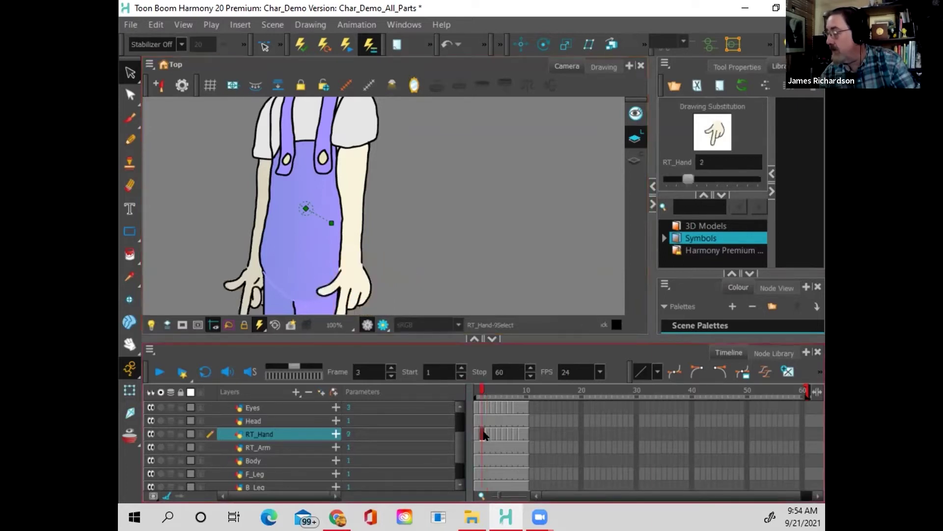
left_click(486, 435)
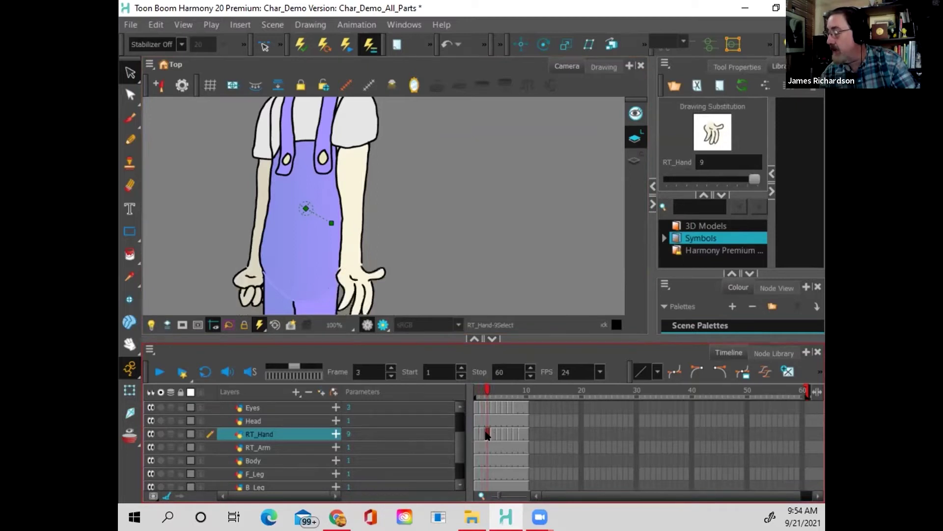
Step: Step ahead to the frame 6 RT_Hand drawing and nudge it slightly left and up onto the wrist
left_click(491, 435)
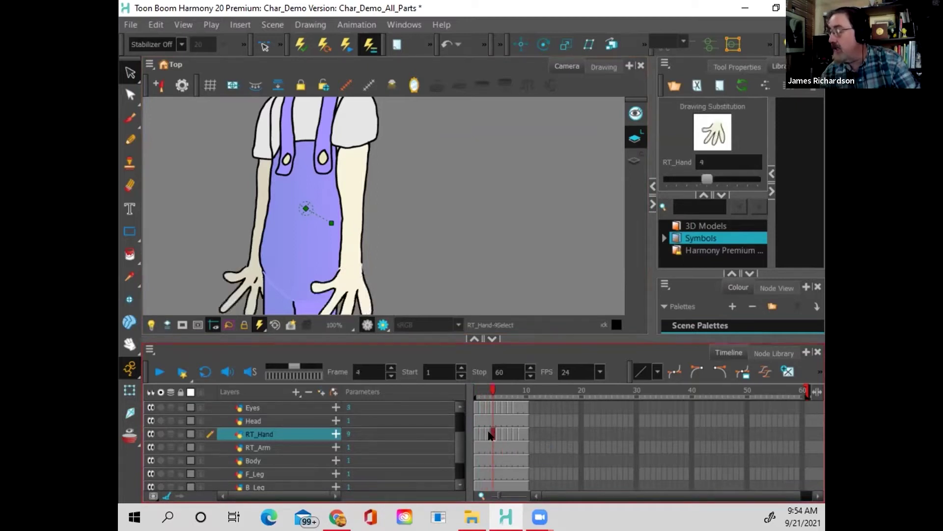
left_click(497, 434)
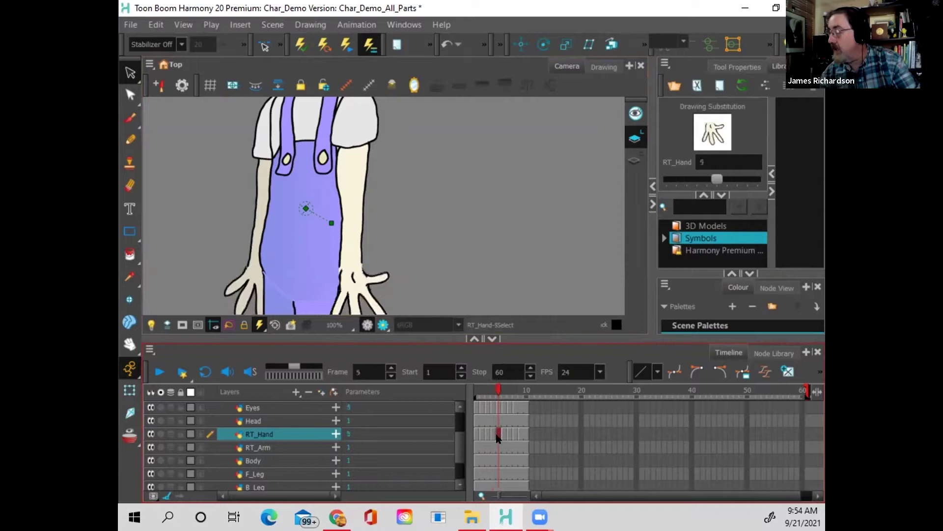
left_click(504, 435)
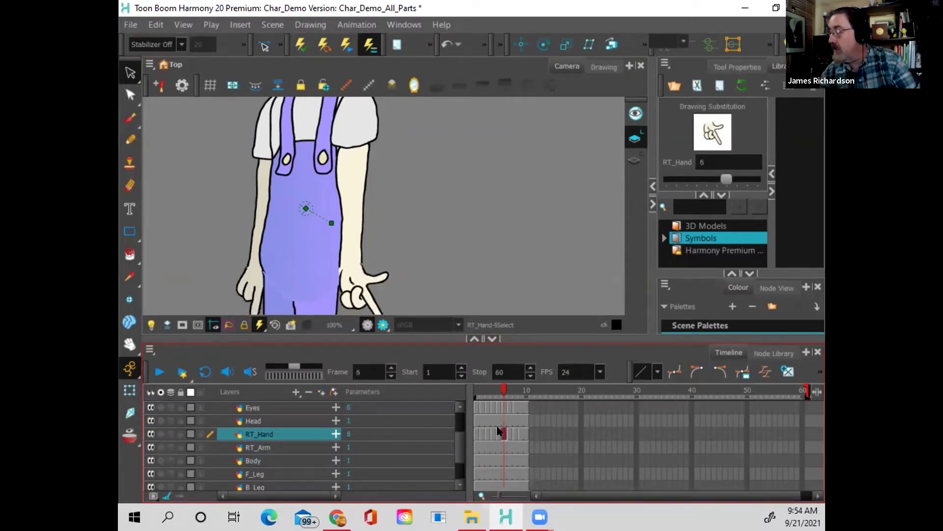
mouse_move(424, 275)
left_mouse_down()
mouse_move(388, 253)
mouse_move(324, 262)
mouse_move(388, 311)
mouse_move(399, 278)
left_mouse_up()
key("Left")
key("Left")
key("Left")
key("Left")
key("Left")
key("Left")
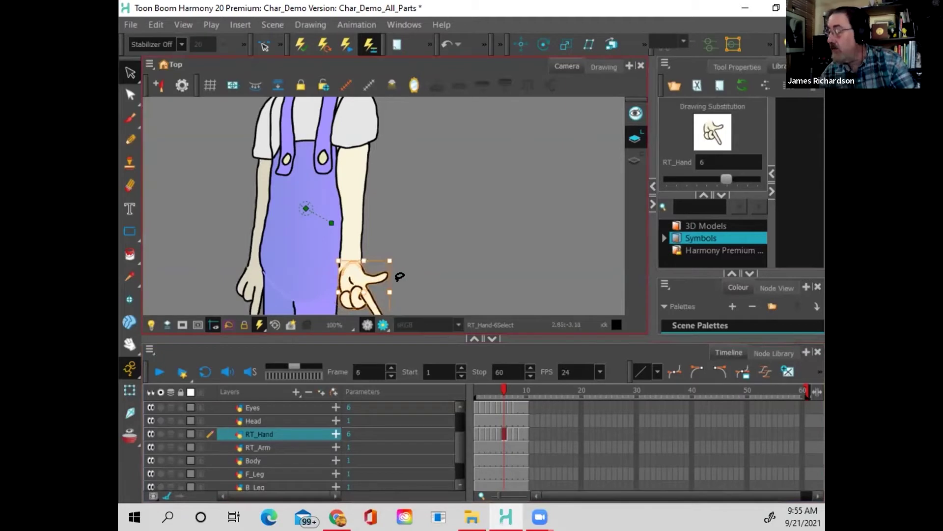
key("Up")
key("Up")
key("Up")
key("Up")
key("Up")
left_click(424, 270)
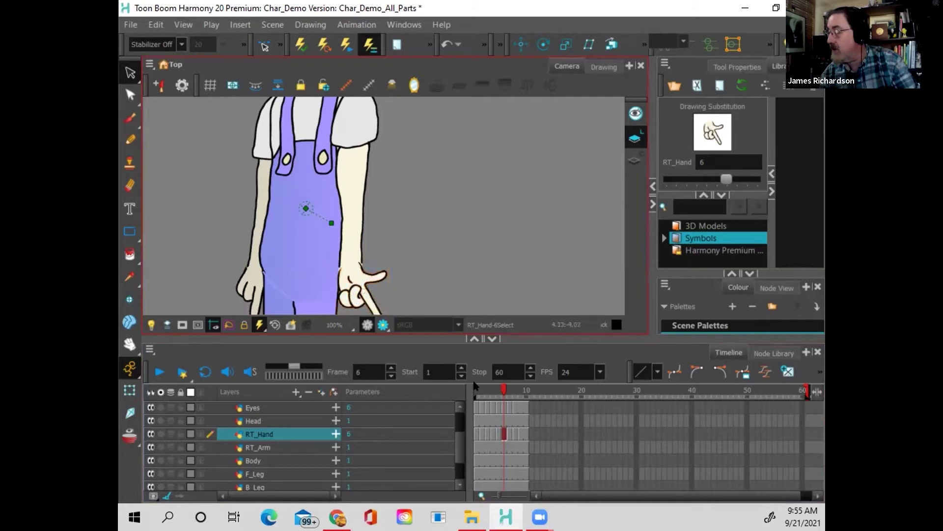
Step: Nudge the frame 7 RT_Hand fist drawing slightly left and up to align it with the wrist
left_click(509, 433)
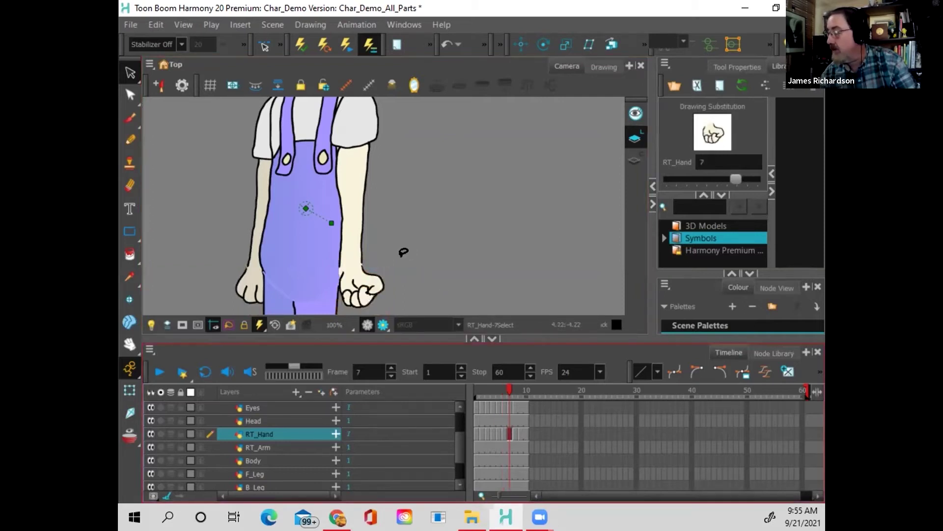
left_click_drag(392, 304, 402, 253)
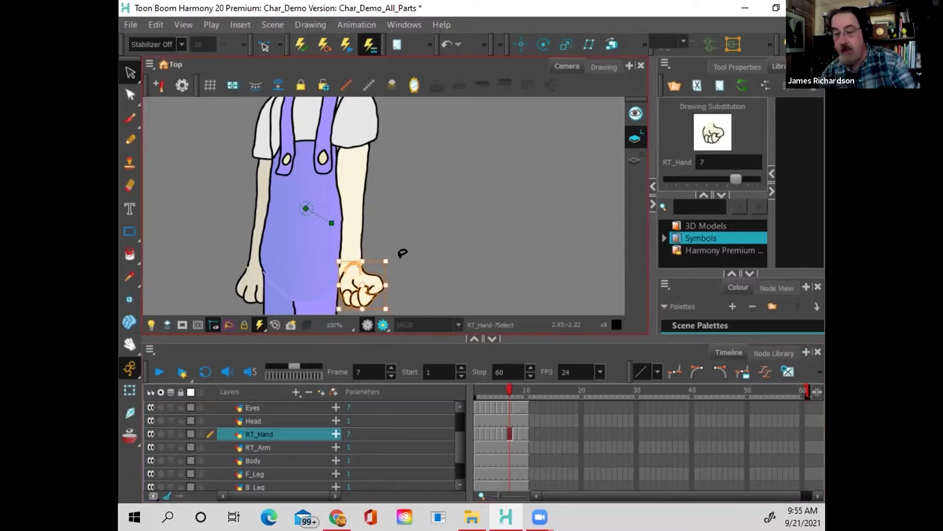
key("Left")
key("Left")
key("Left")
key("Left")
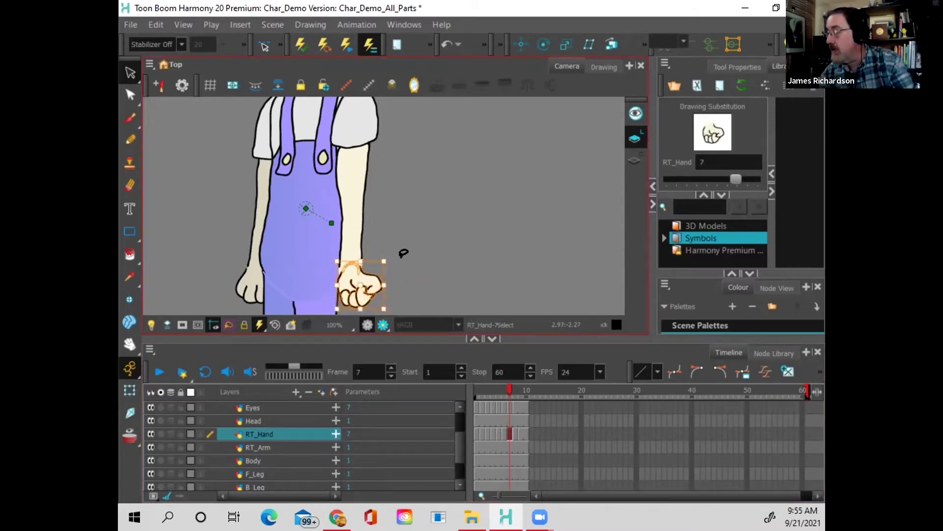
key("Up")
key("Up")
key("Up")
key("Up")
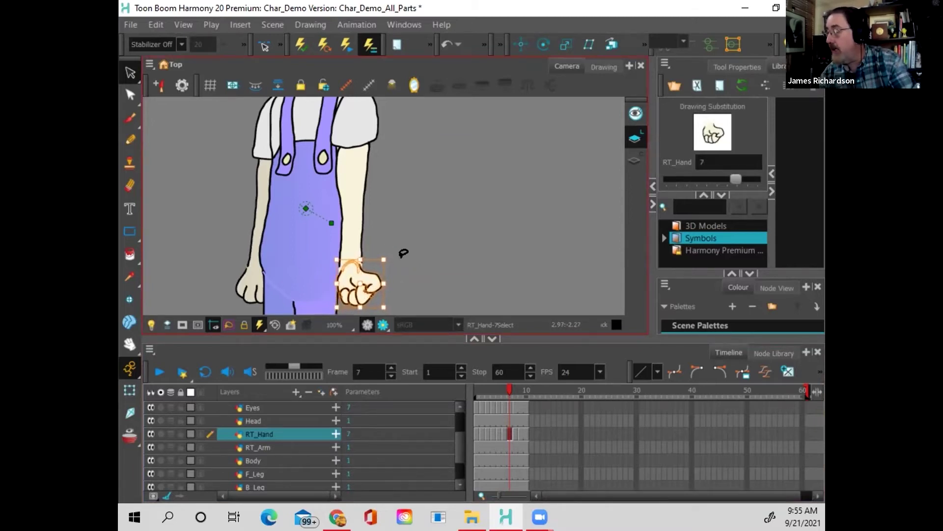
key("Up")
key("Up")
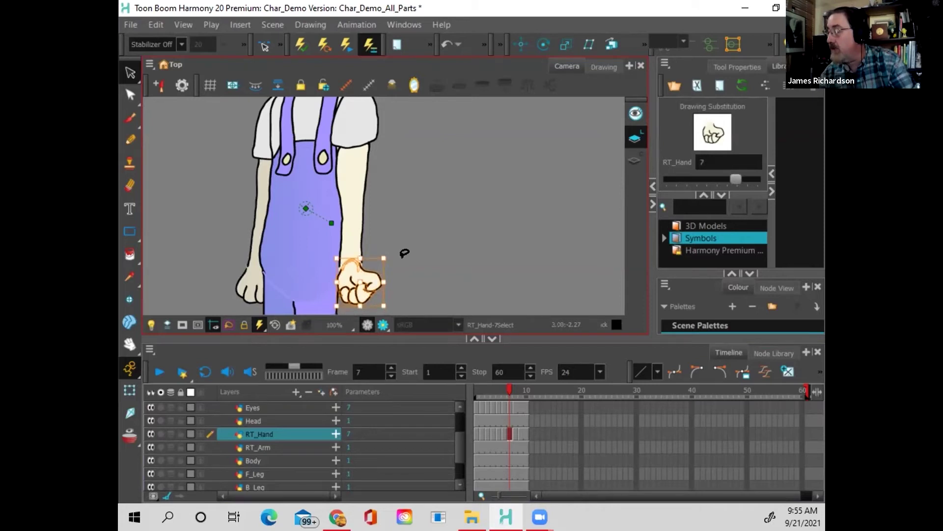
left_click(416, 257)
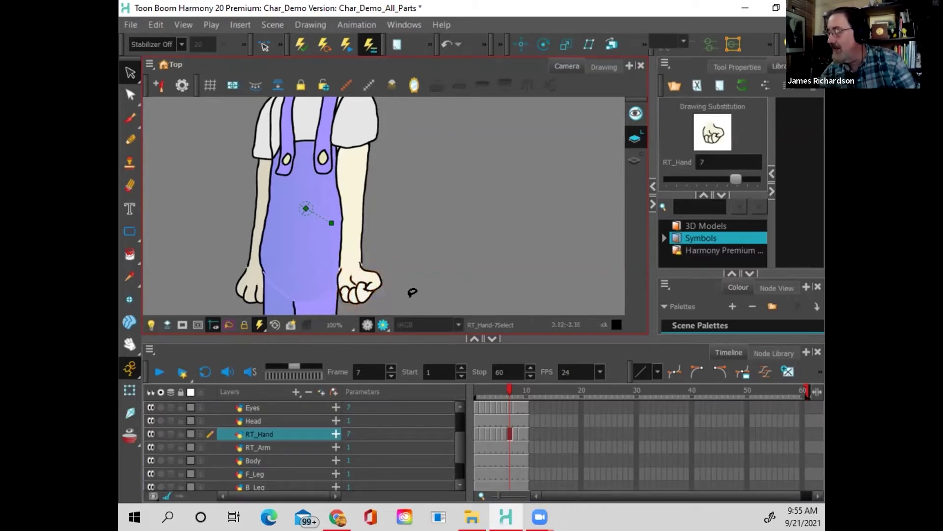
Step: Nudge the frame 8 open-palm RT_Hand drawing slightly left and up to align it with the wrist
left_click(515, 434)
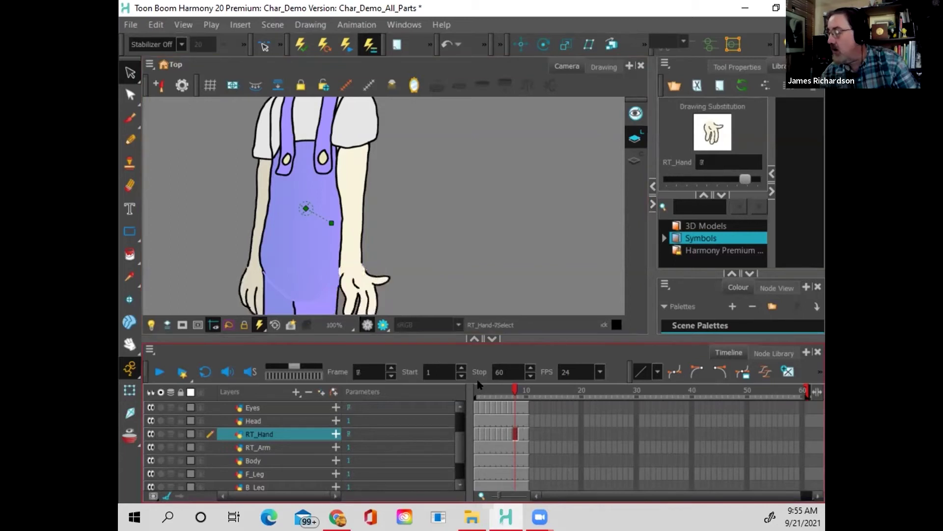
left_click(374, 278)
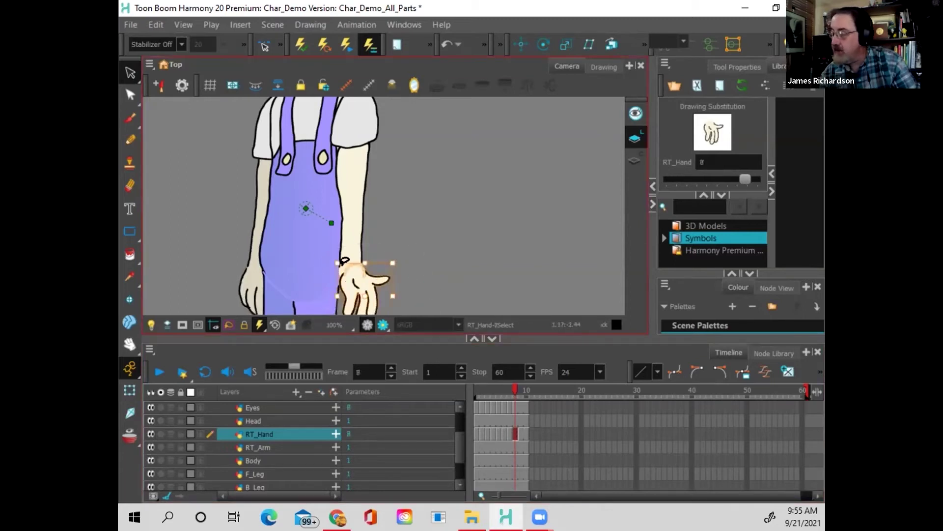
key("Left")
key("Left")
key("Left")
key("Left")
key("Left")
key("Left")
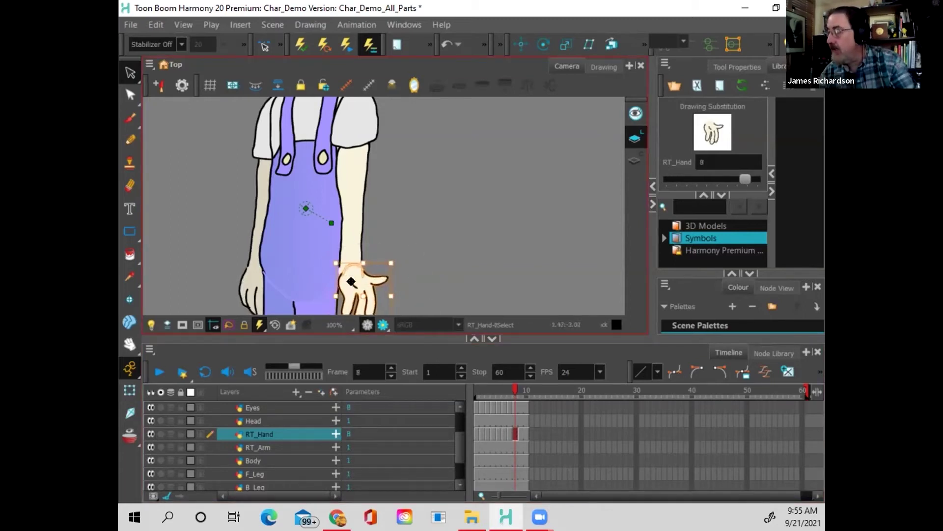
key("Up")
key("Up")
key("Up")
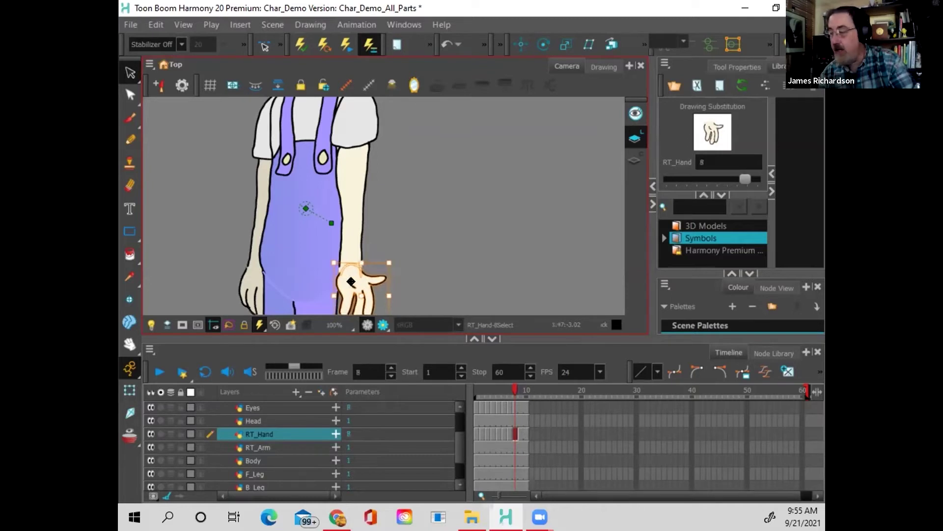
key("Up")
key("Up")
key("Up")
key("Up")
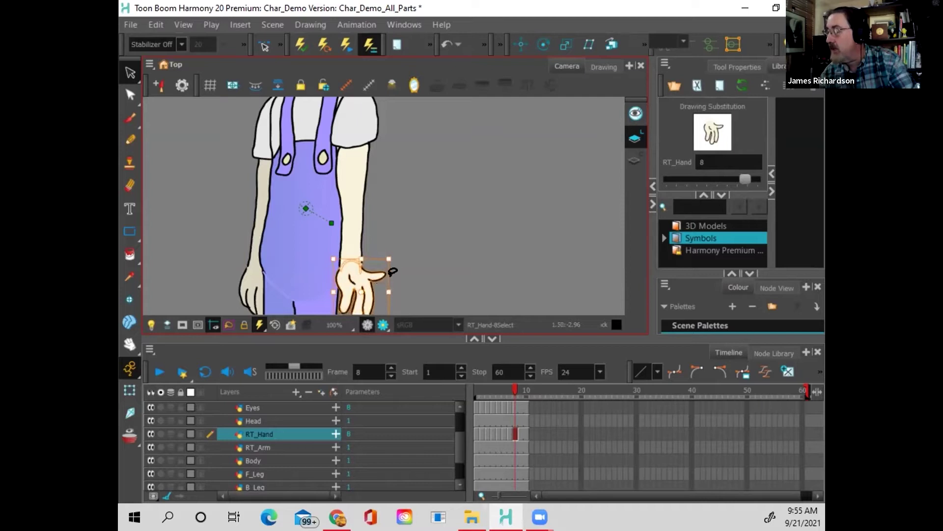
left_click(434, 285)
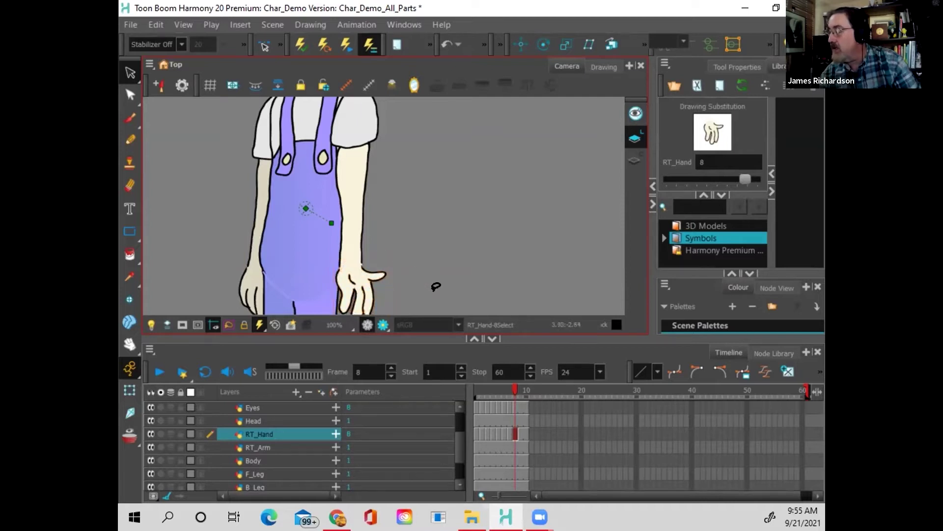
Step: Check the frame 9 RT_Hand drawing against the arm and scrub back through the hand drawings to frame 3
left_click(519, 435)
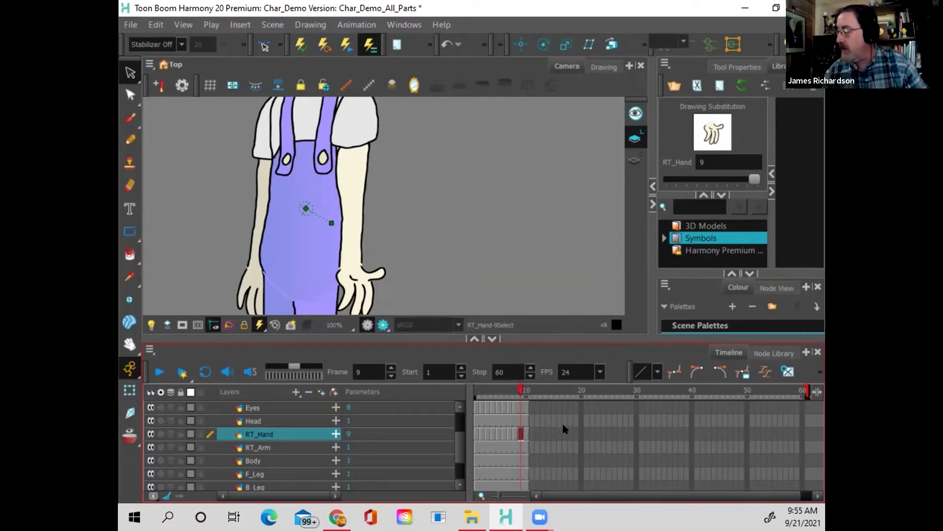
mouse_move(519, 391)
left_mouse_down()
mouse_move(475, 389)
mouse_move(527, 388)
mouse_move(485, 387)
left_mouse_up()
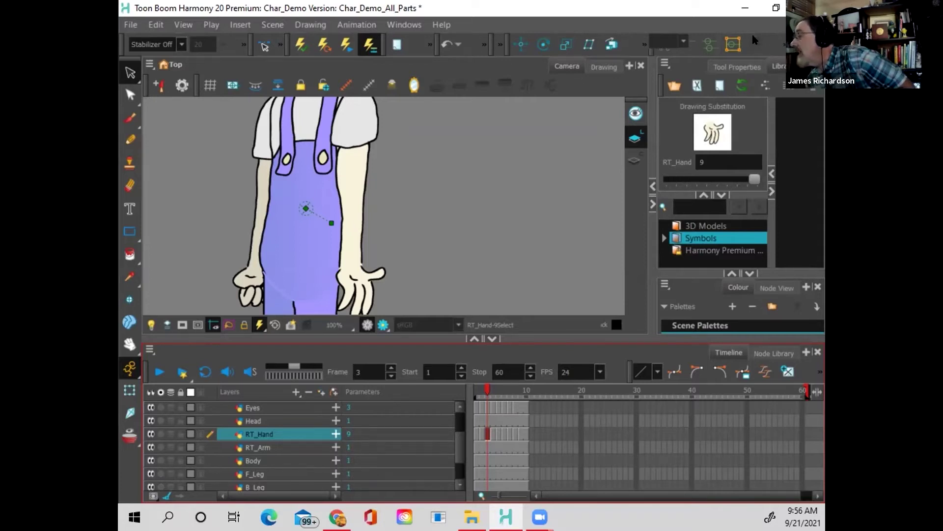
left_click(688, 49)
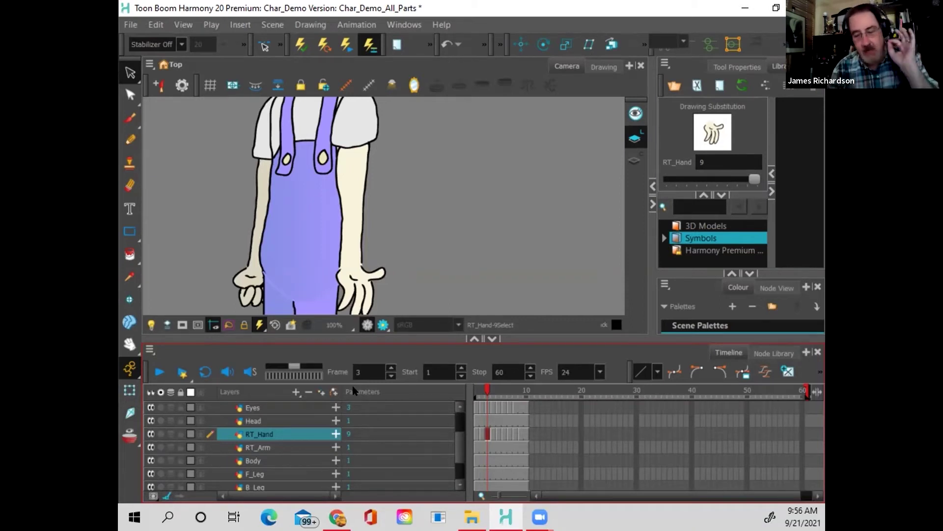
Step: Examine the farmer's line work and joins up close and in the full camera frame
scroll(387, 177, "up", 2)
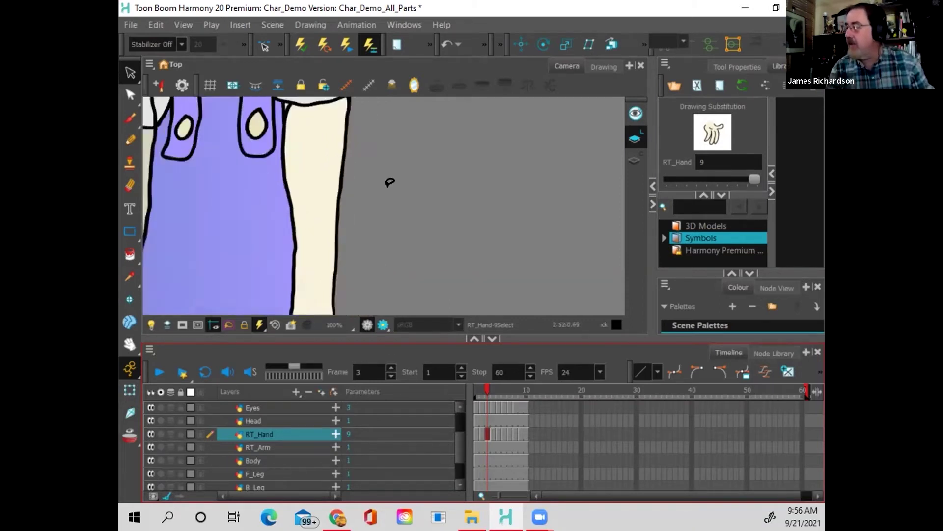
scroll(388, 187, "down", 5)
scroll(388, 193, "down", 2)
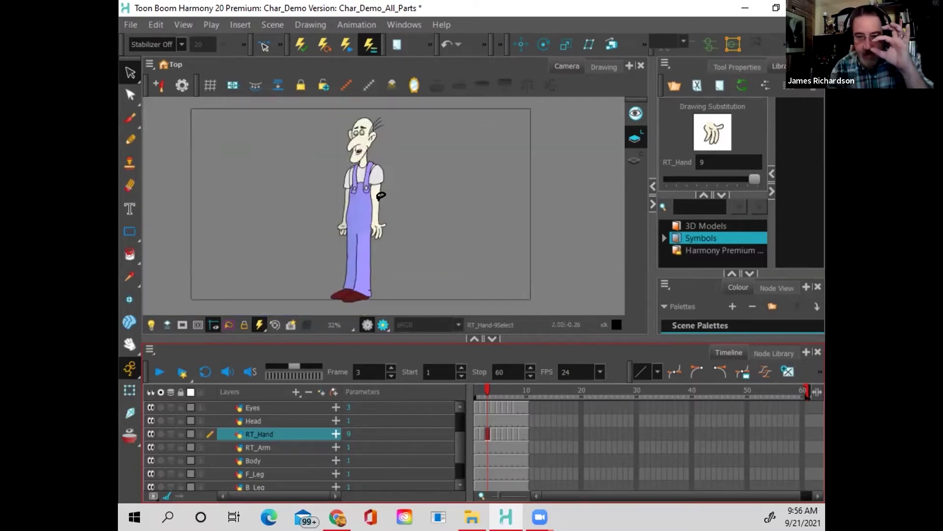
scroll(381, 196, "up", 8)
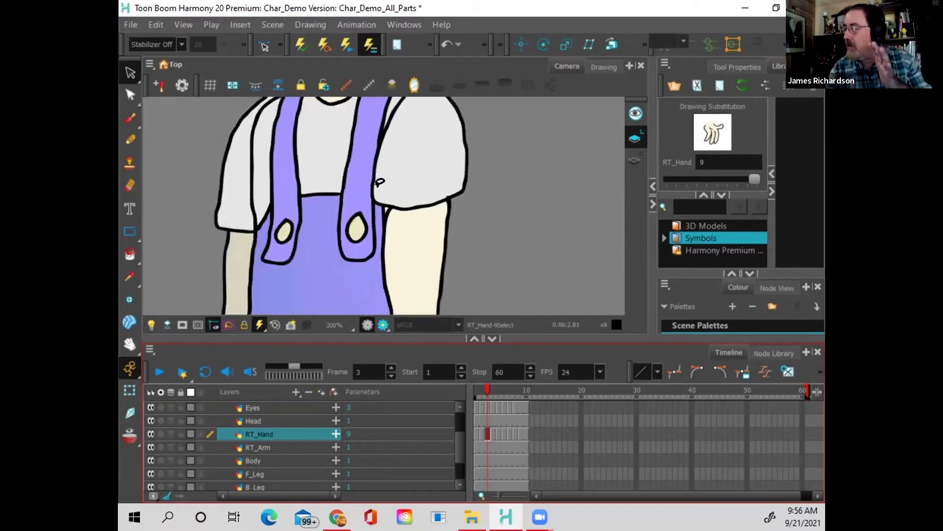
scroll(379, 186, "up", 4)
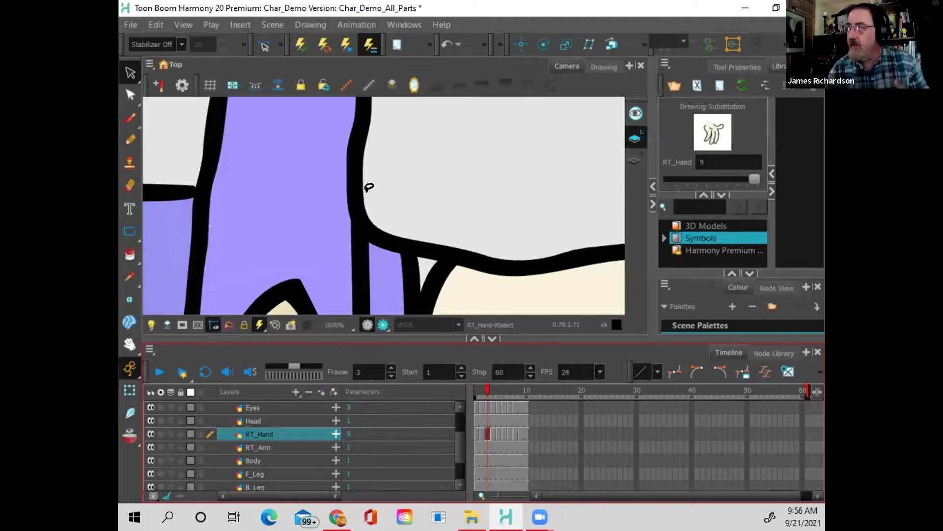
scroll(369, 187, "up", 5)
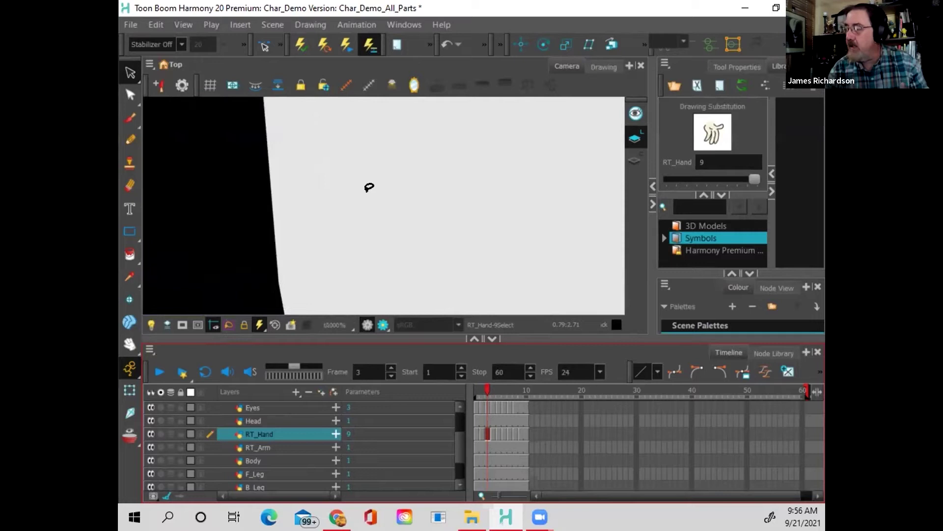
scroll(369, 187, "down", 6)
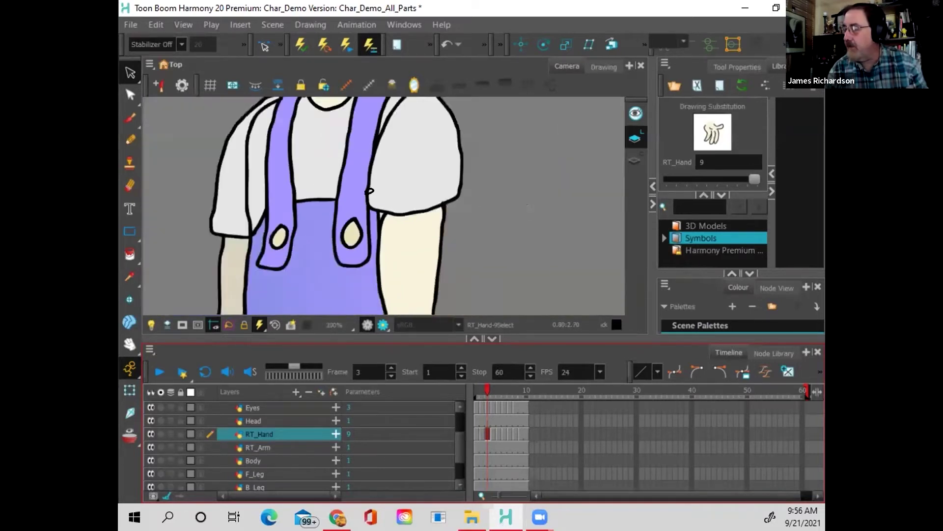
scroll(369, 191, "down", 4)
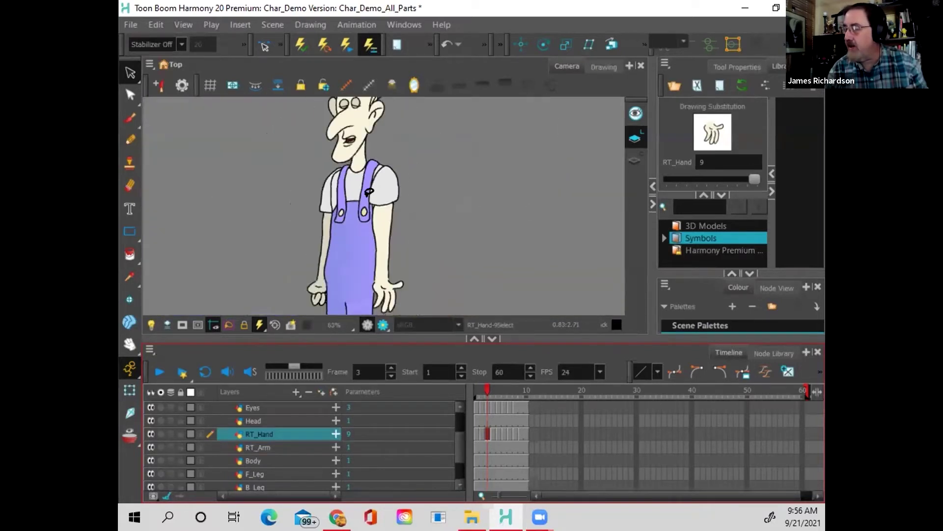
scroll(369, 192, "up", 2)
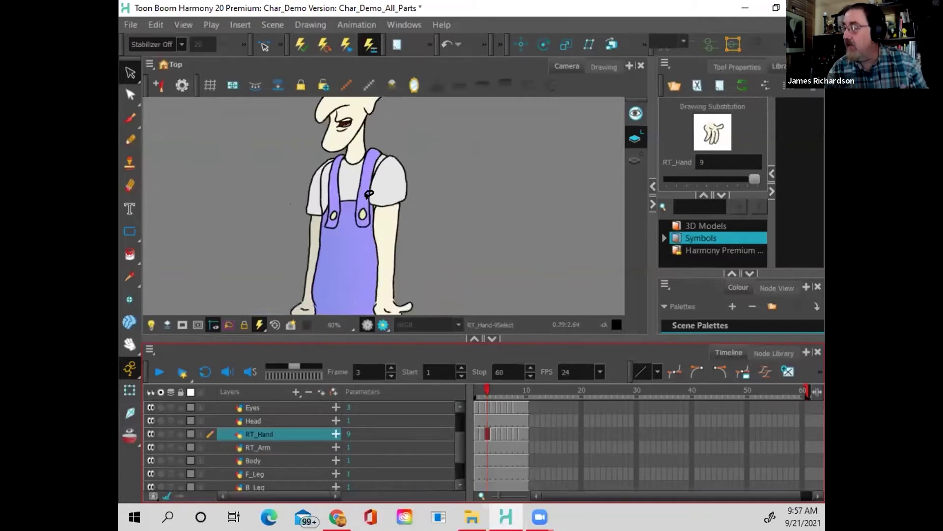
scroll(369, 194, "up", 2)
scroll(368, 194, "down", 5)
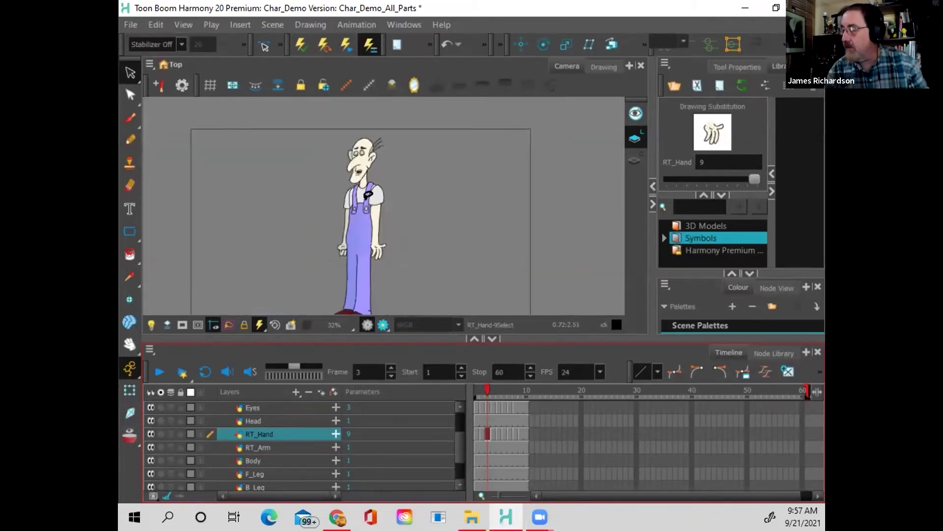
scroll(368, 194, "down", 1)
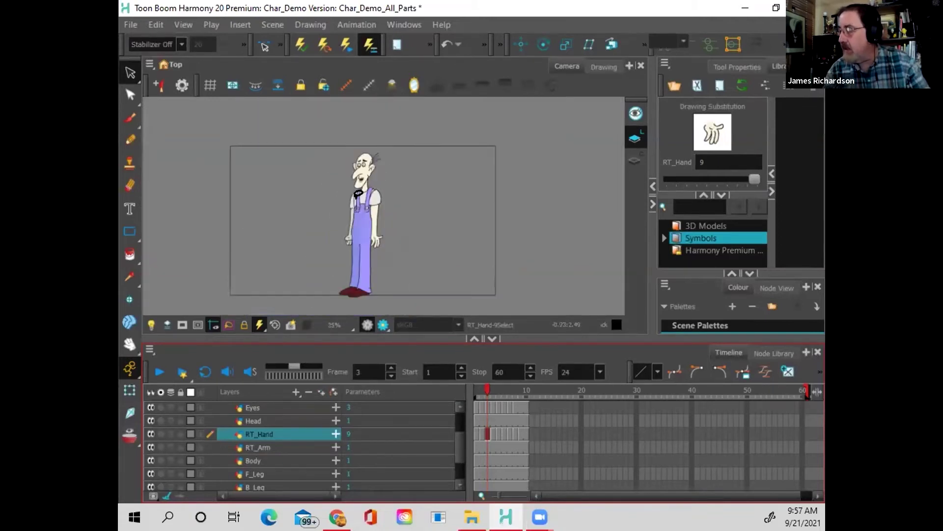
scroll(364, 194, "up", 2)
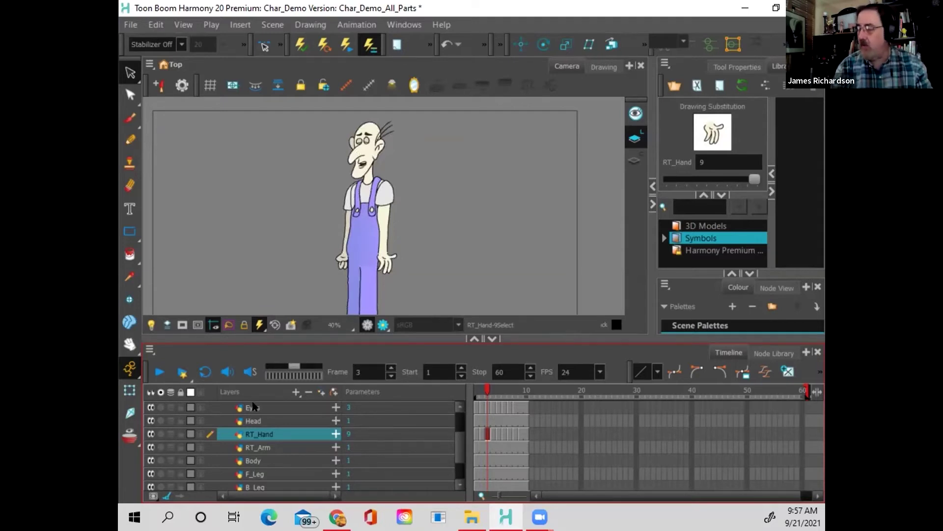
Step: Inspect the pivot positions of the Body and Eyes layers with the Transform tool
left_click(265, 457)
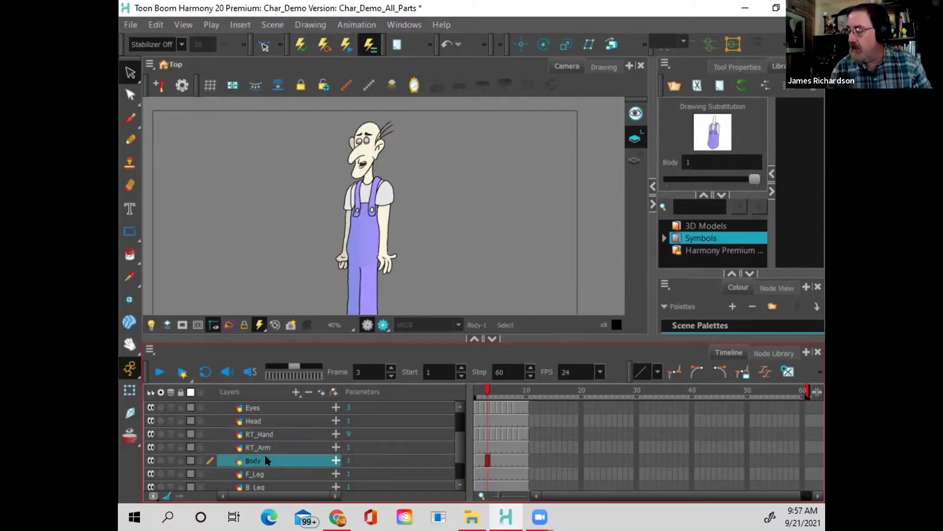
left_click(130, 392)
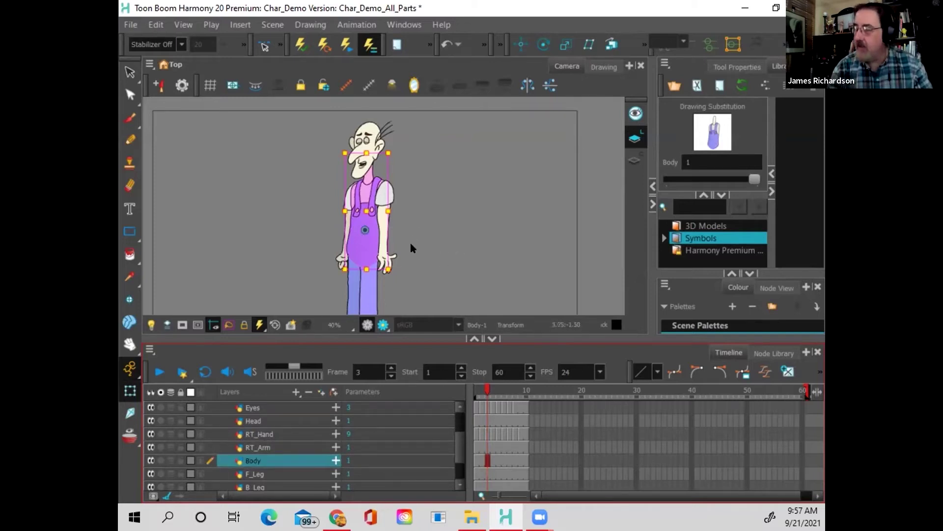
left_click(289, 407)
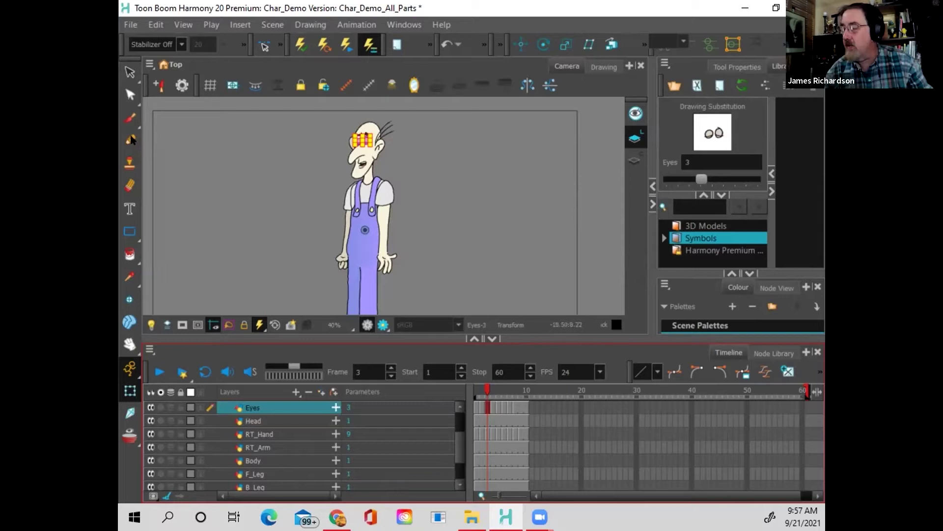
left_click(129, 73)
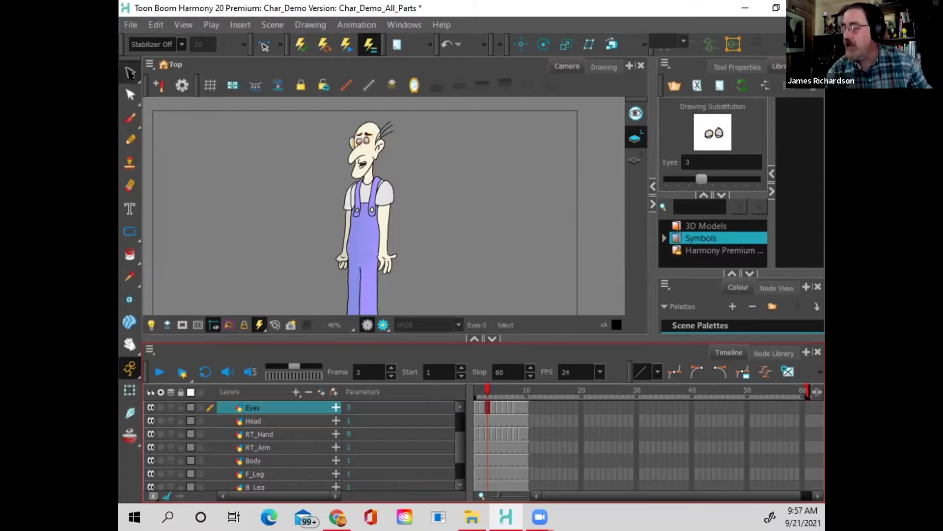
Step: Turn on Animate mode and use the Rotate tool to move the Eyes layer's pivot from the body to between the eyes
left_click_drag(131, 372, 162, 392)
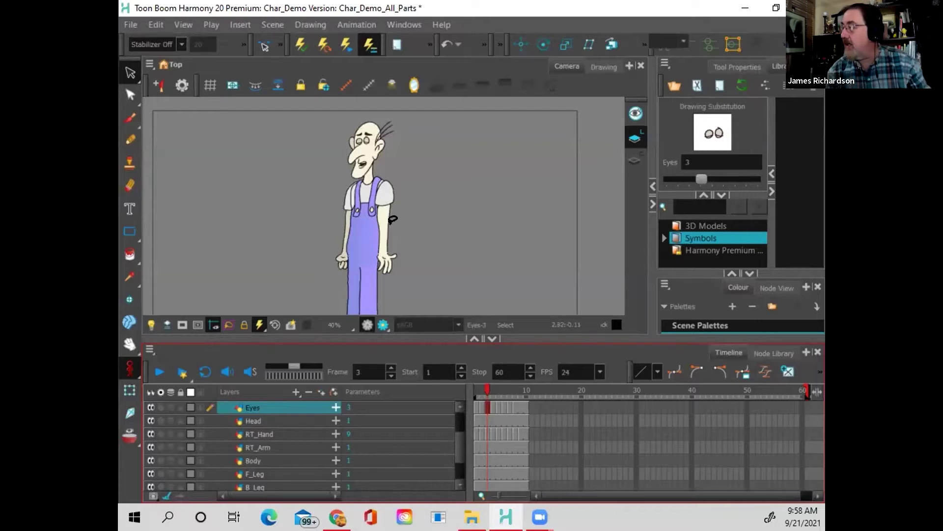
left_click(543, 45)
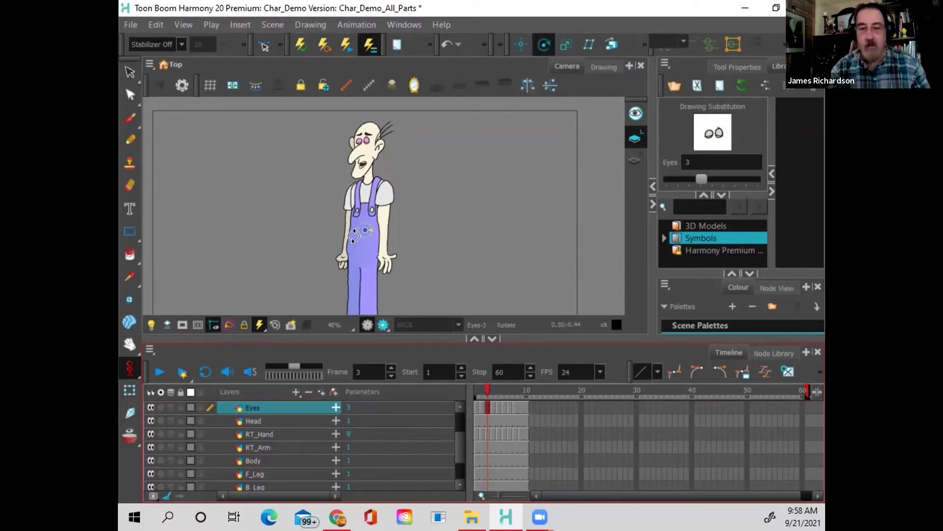
left_click_drag(308, 338, 310, 402)
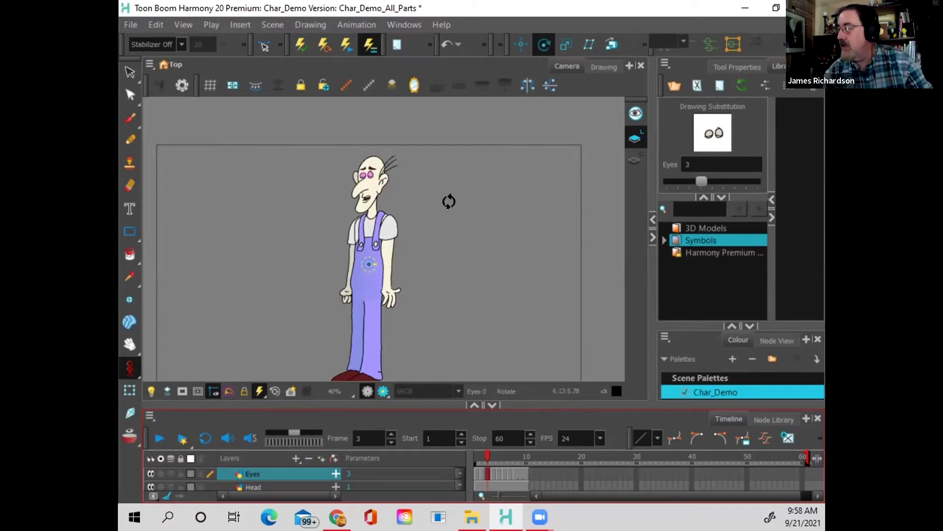
scroll(340, 207, "up", 2)
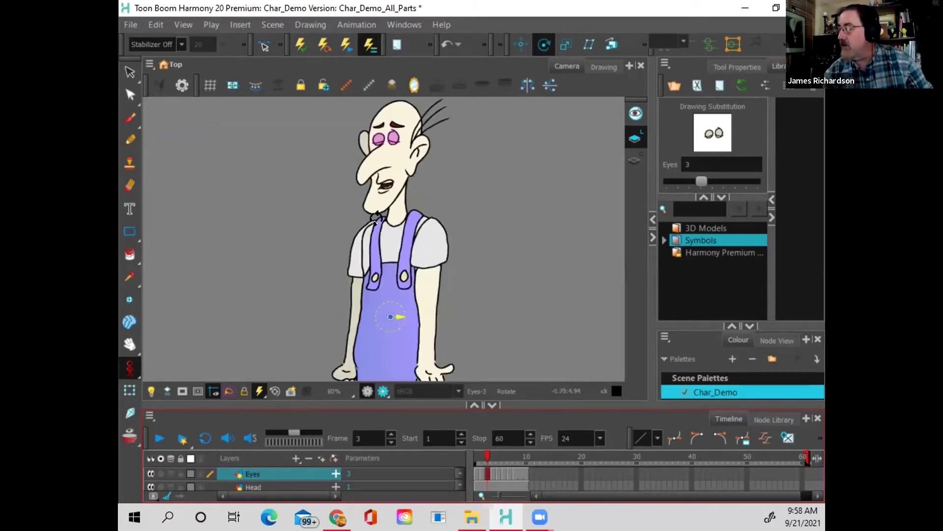
mouse_move(389, 315)
left_mouse_down()
mouse_move(398, 164)
mouse_move(382, 131)
left_mouse_up()
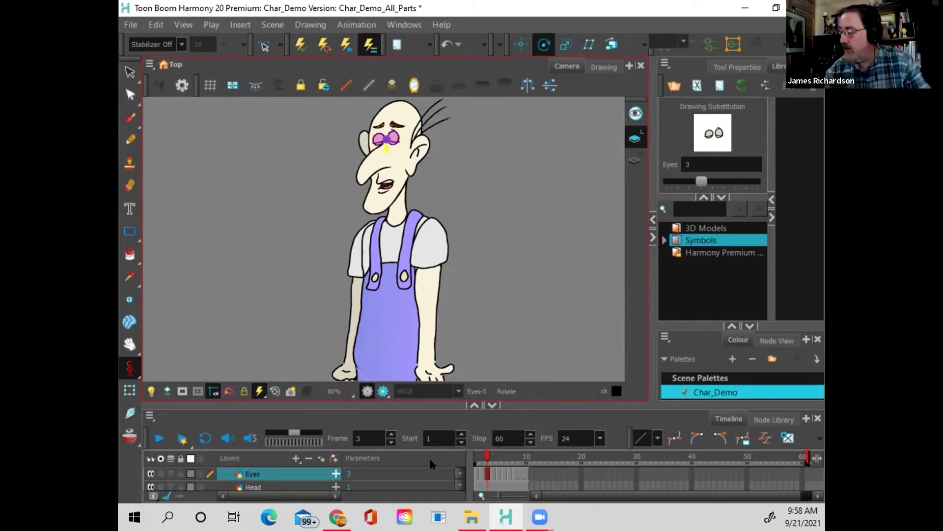
Step: Return to frame 1 and move the Head layer's pivot from the body up to the back of the jaw above the neck
left_click(476, 473)
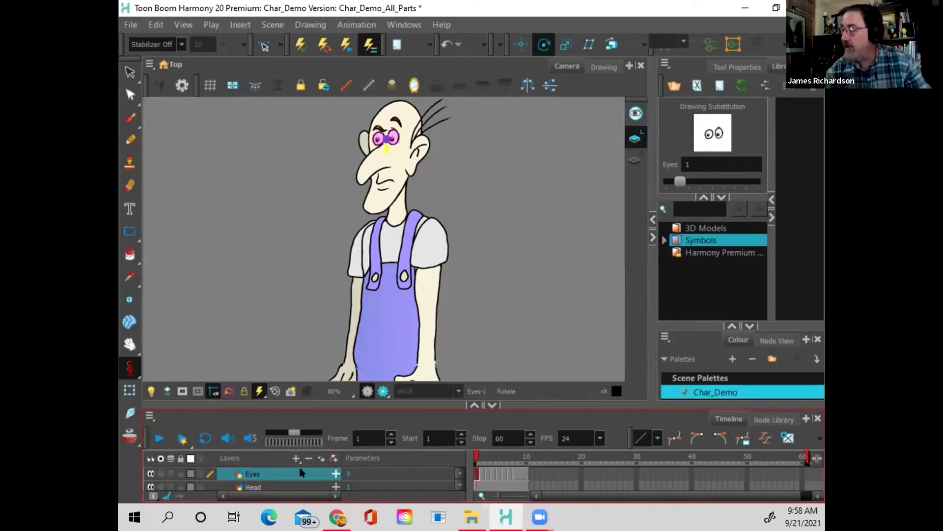
mouse_move(476, 456)
left_mouse_down()
mouse_move(508, 449)
mouse_move(475, 448)
mouse_move(505, 437)
mouse_move(468, 437)
left_mouse_up()
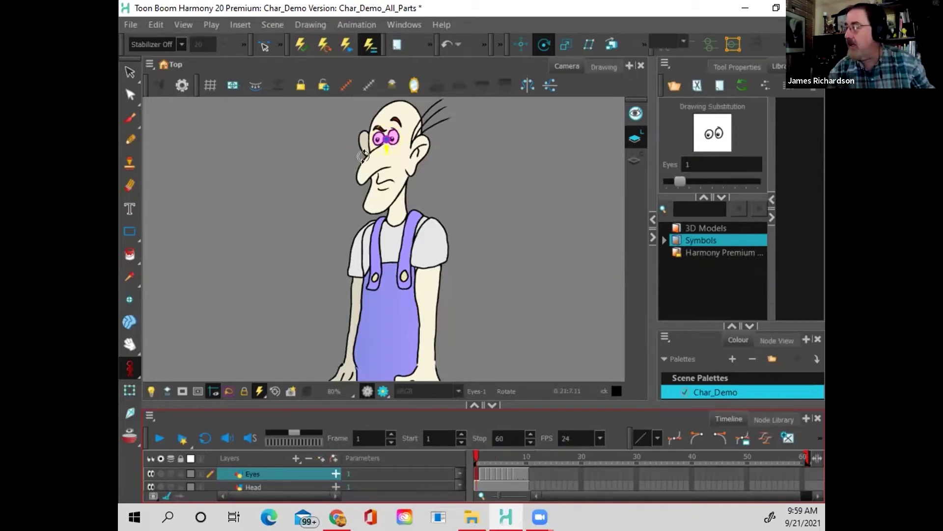
left_click_drag(280, 407, 295, 328)
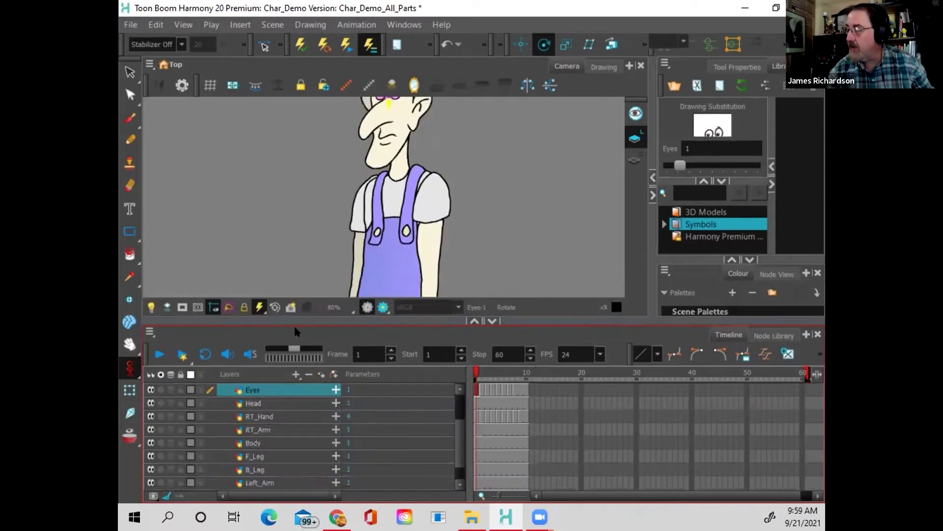
left_click(277, 403)
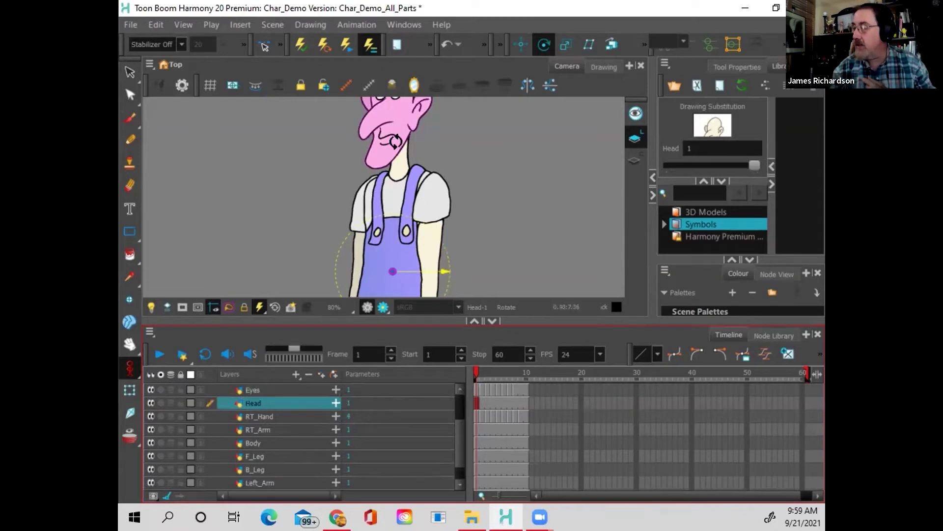
left_click_drag(393, 271, 402, 129)
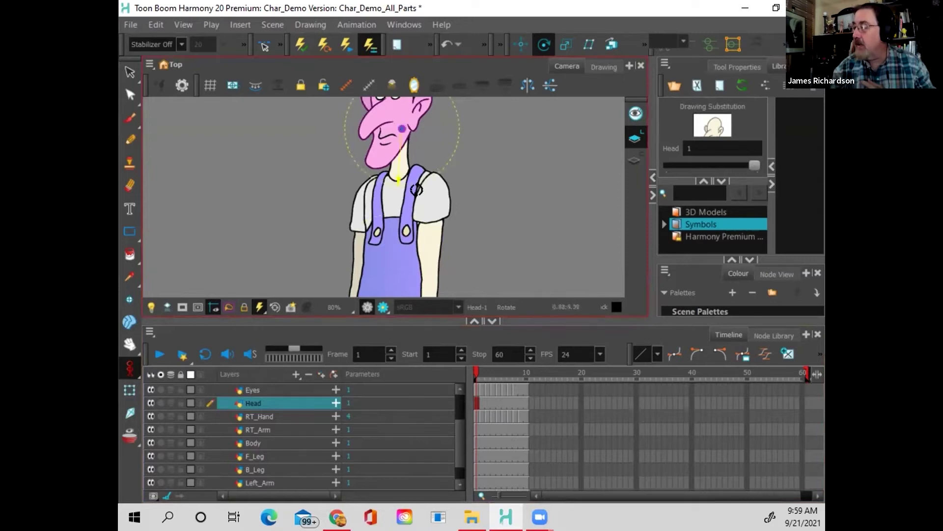
Step: Move the RT_Hand layer's pivot from the middle of the body down to the wrist
left_click(272, 415)
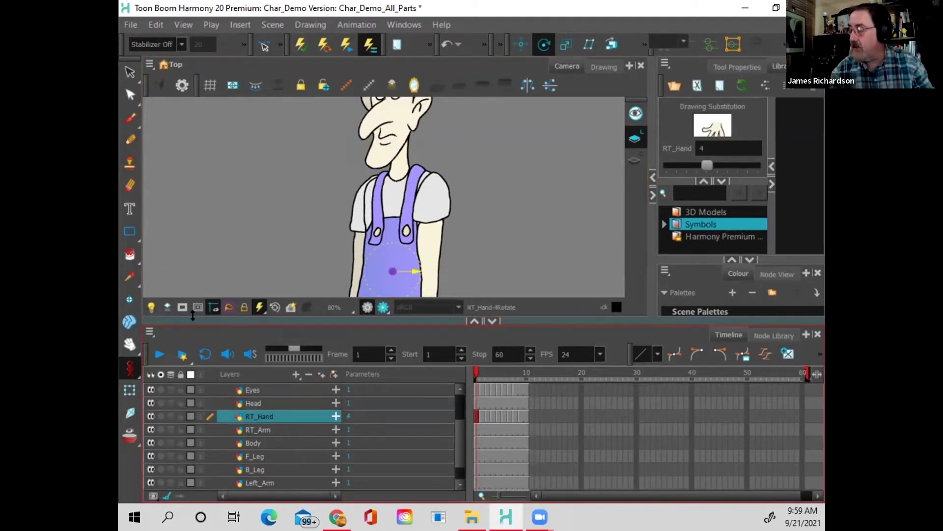
left_click(131, 342)
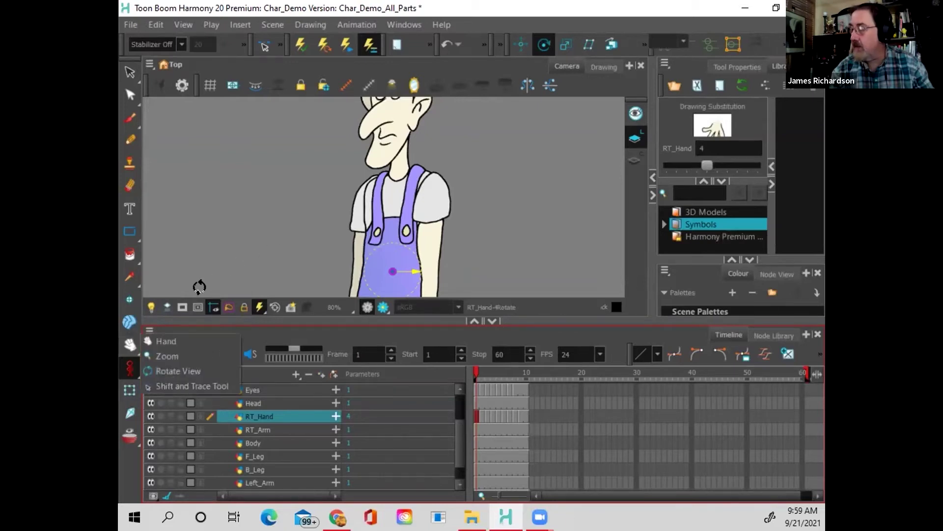
left_click_drag(313, 318, 324, 416)
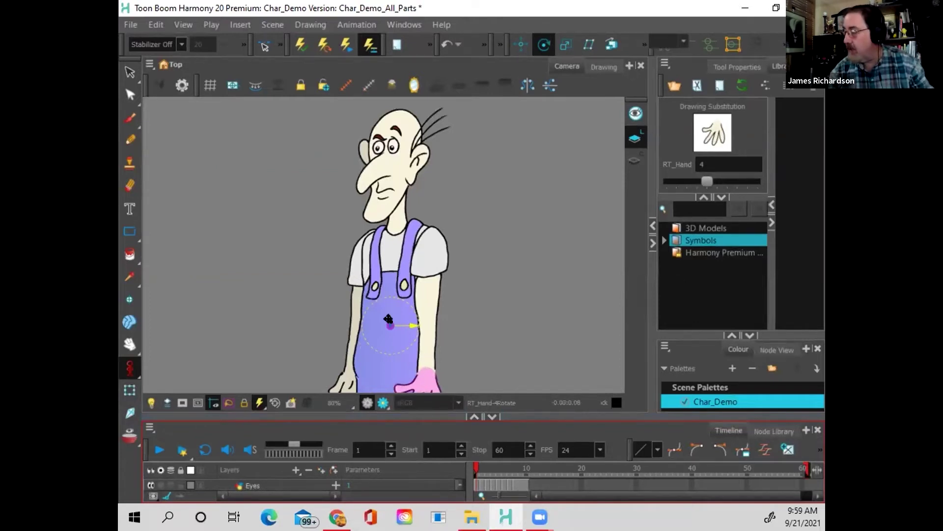
left_click_drag(388, 322, 423, 373)
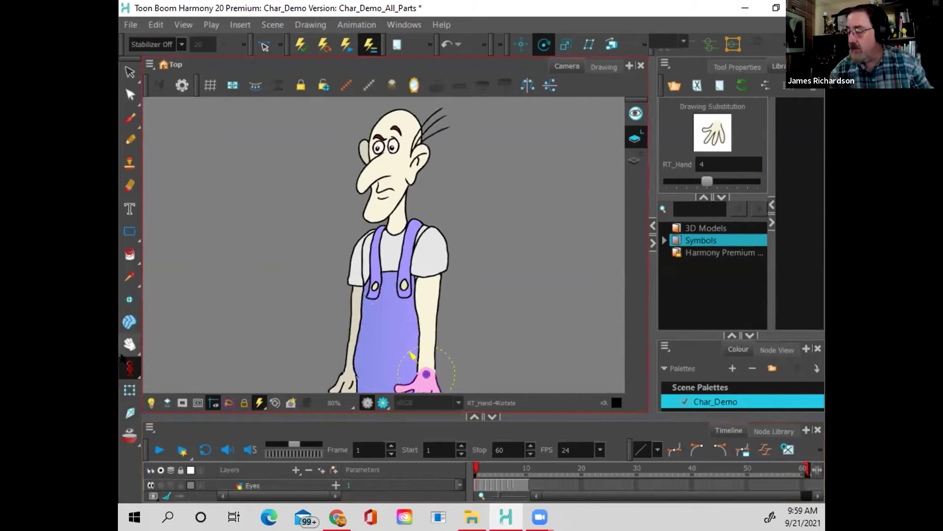
Step: Move the RT_Arm layer's pivot from the body up to the shoulder inside the sleeve using the Rotate tool
left_click(130, 343)
left_click(165, 342)
left_click_drag(234, 326, 225, 157)
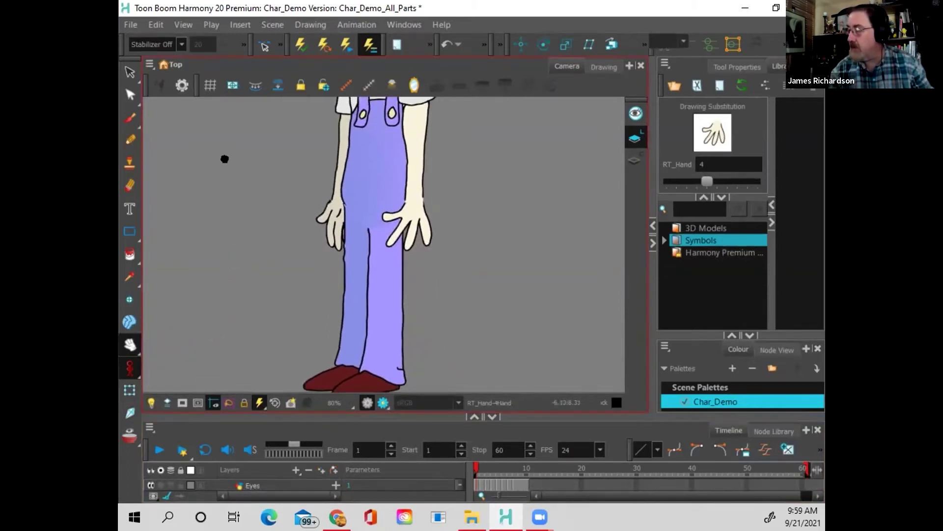
left_click_drag(301, 399, 302, 295)
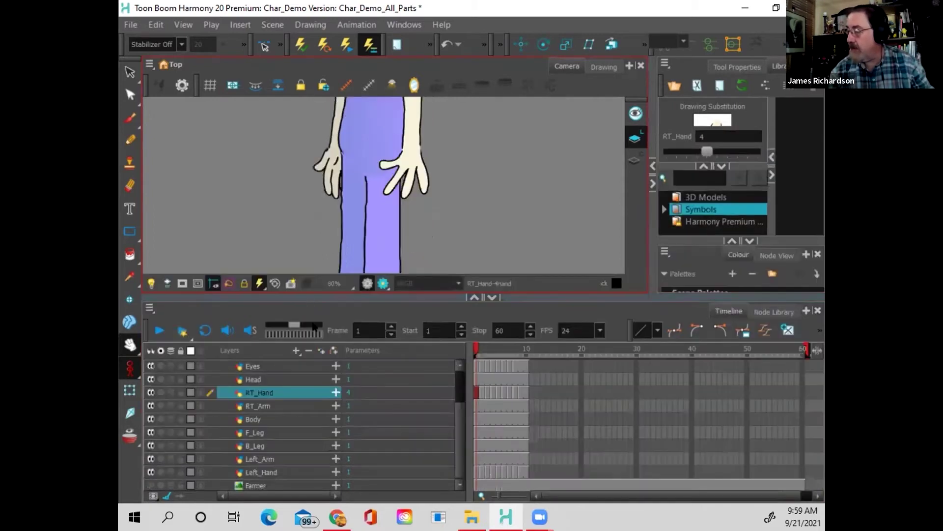
left_click(271, 406)
left_click_drag(312, 290, 319, 414)
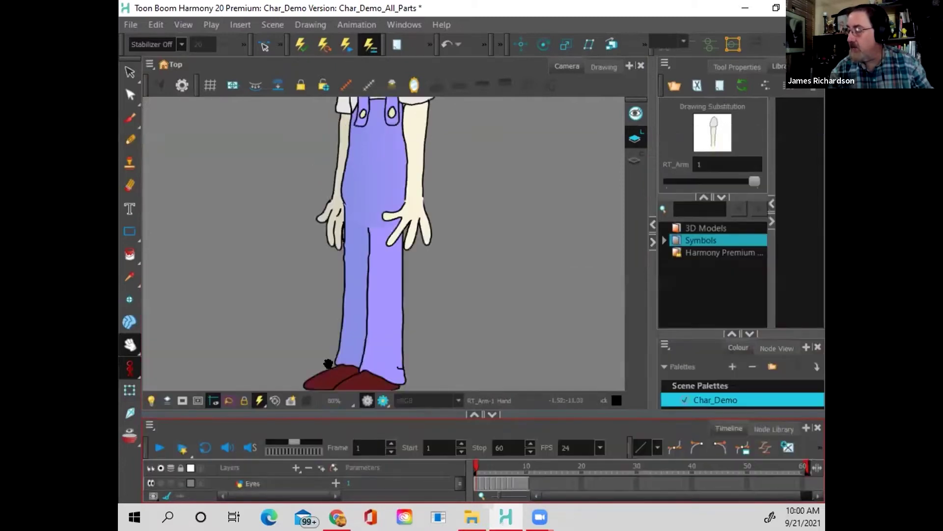
left_click_drag(294, 273, 253, 389)
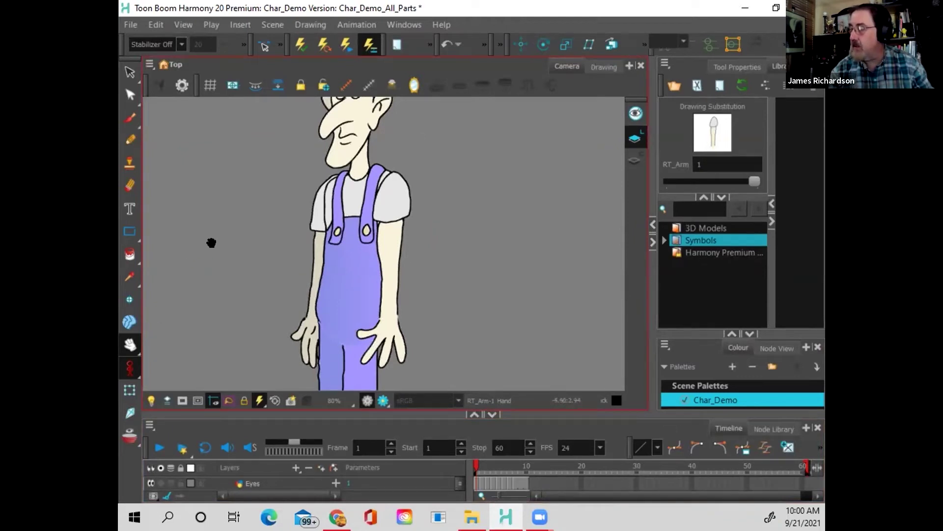
left_click(540, 42)
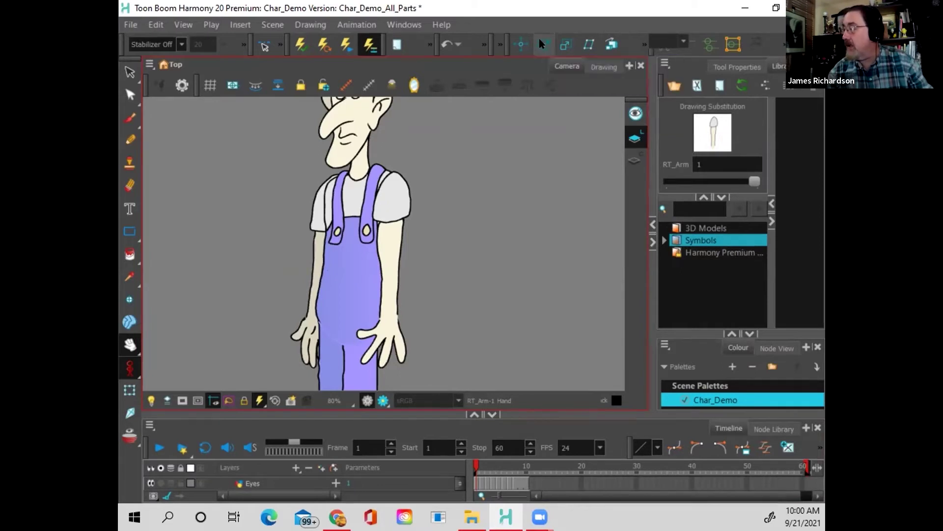
left_click_drag(347, 264, 391, 196)
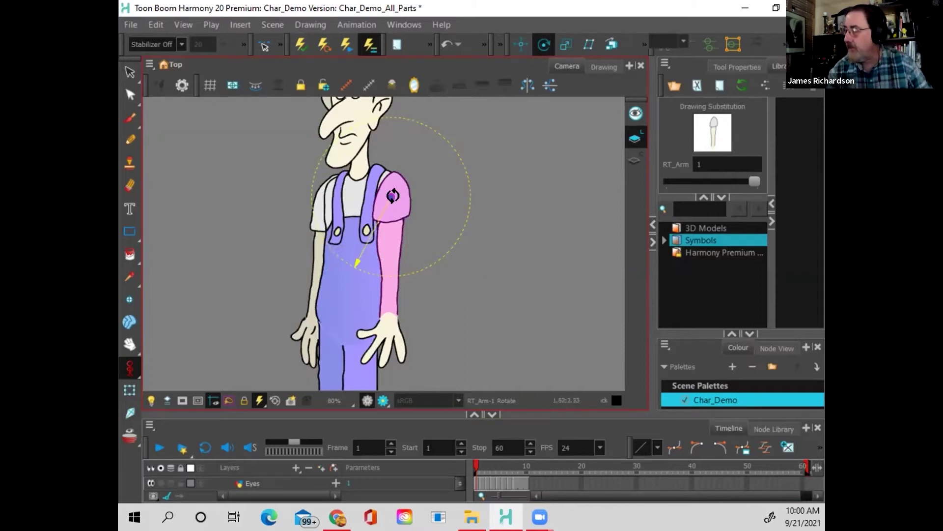
mouse_move(382, 195)
left_mouse_down()
mouse_move(390, 170)
mouse_move(388, 189)
left_mouse_up()
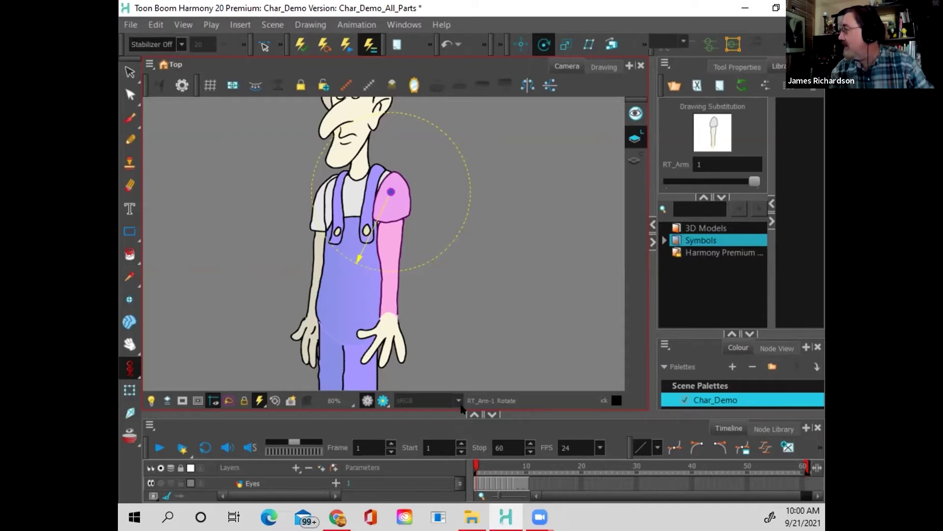
Step: Hide the F_Leg and B_Leg layers and move the Body layer's pivot down to the hips near the base of the torso
left_click_drag(412, 410, 420, 385)
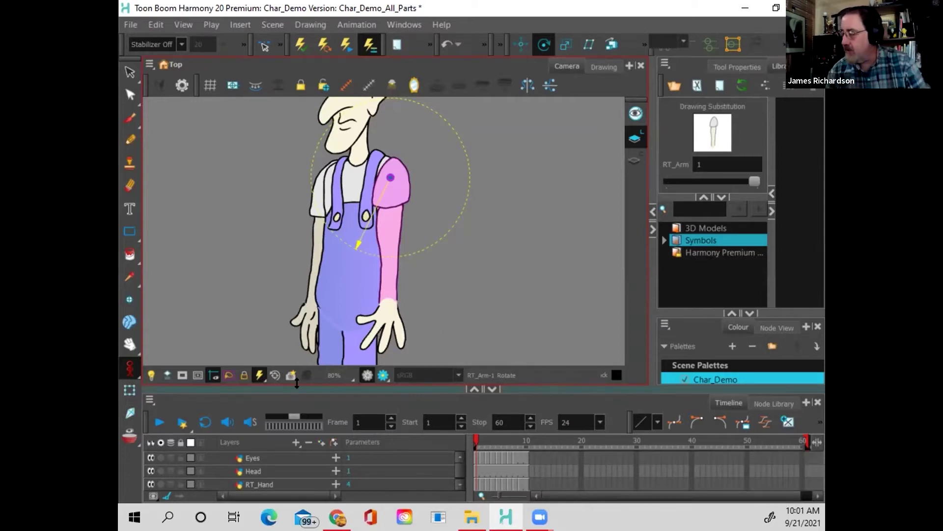
left_click_drag(297, 383, 296, 301)
left_click(297, 411)
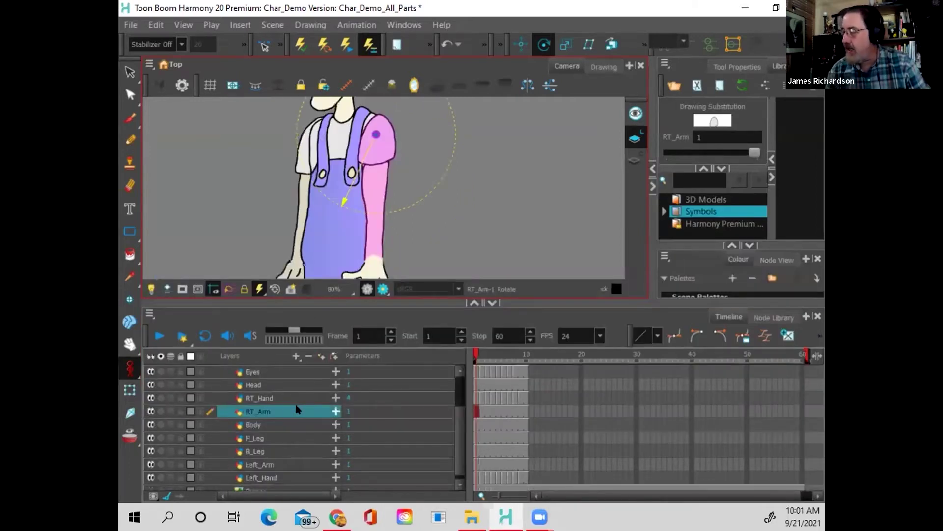
left_click(267, 424)
left_click_drag(312, 295, 312, 378)
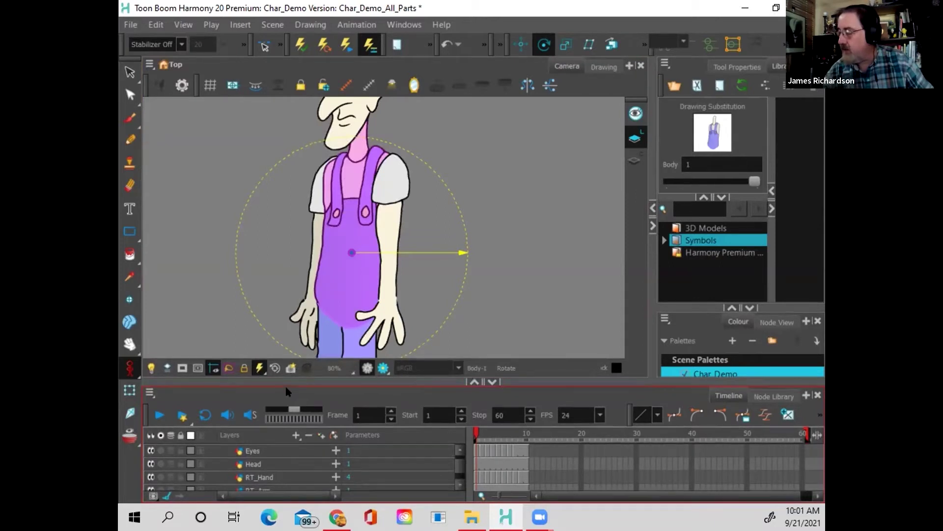
left_click_drag(285, 384, 297, 259)
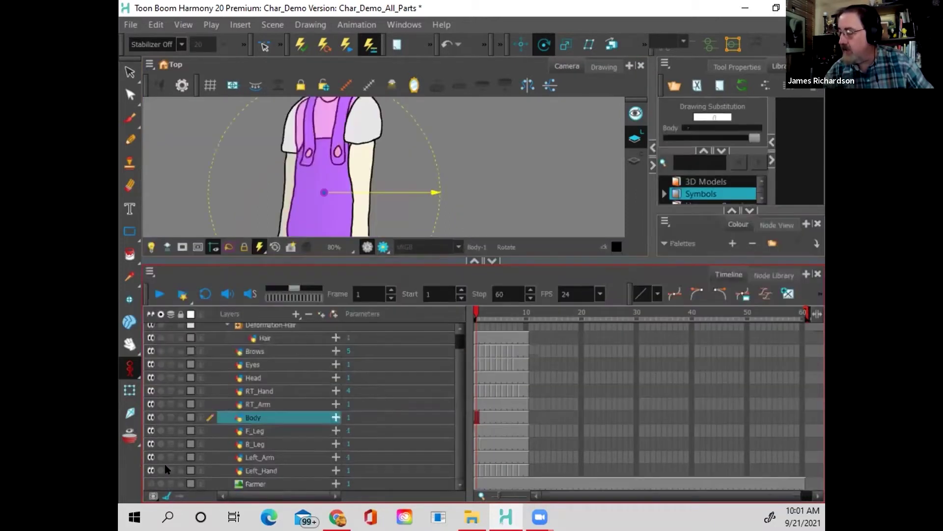
left_click(151, 429)
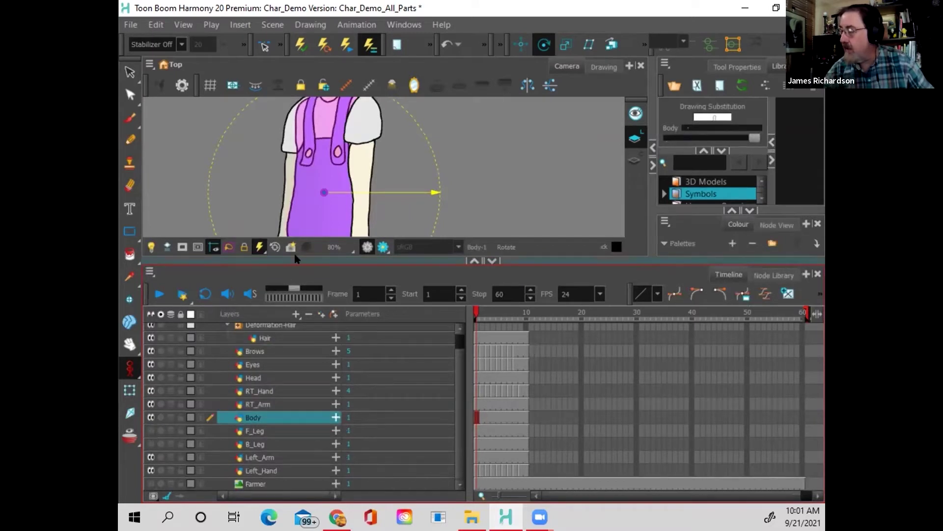
left_click_drag(289, 259, 310, 462)
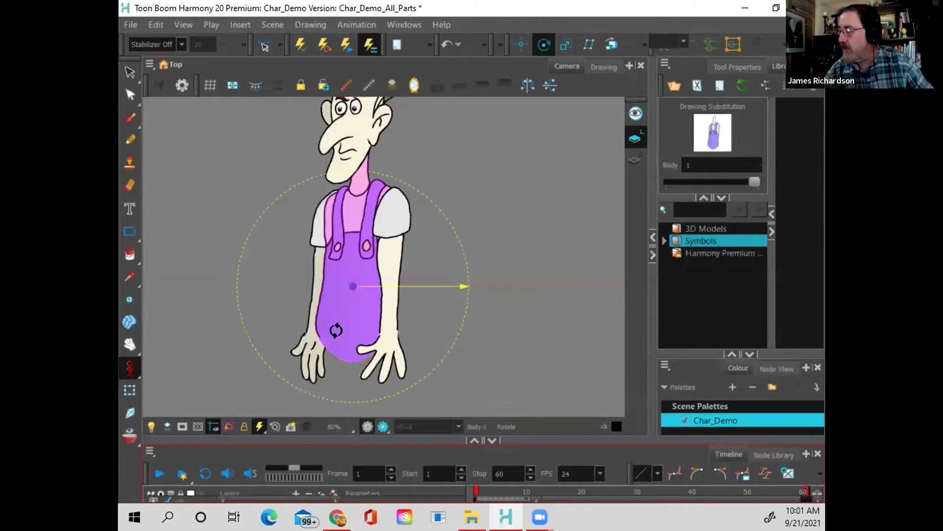
left_click_drag(349, 283, 346, 339)
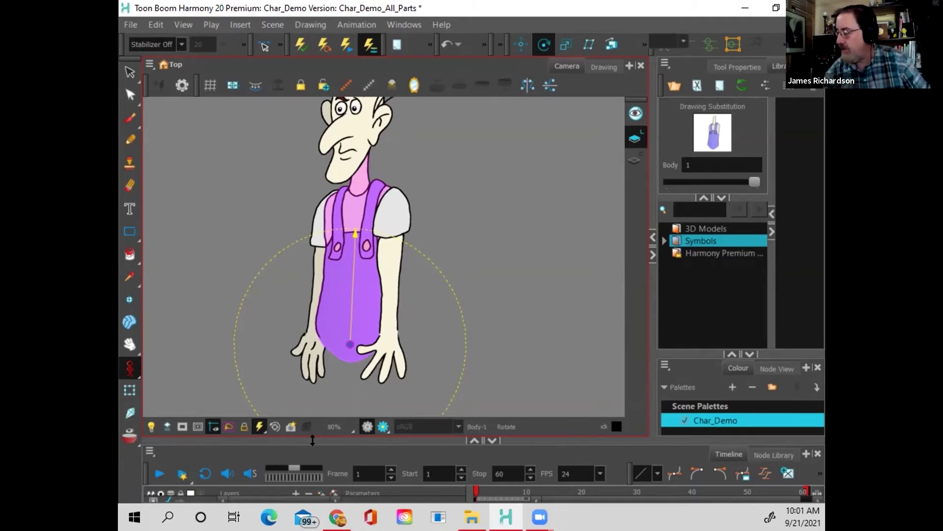
Step: Show the F_Leg layer, hide Body, and place F_Leg's pivot at the hip joint inside the leg's rounded upper end
left_click_drag(291, 437, 291, 369)
scroll(295, 451, "down", 2)
scroll(295, 453, "down", 3)
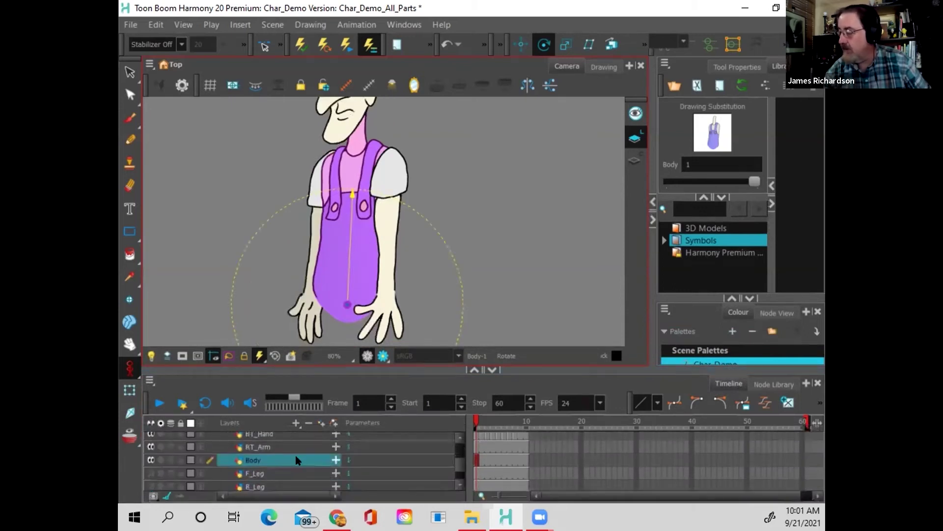
left_click(149, 459)
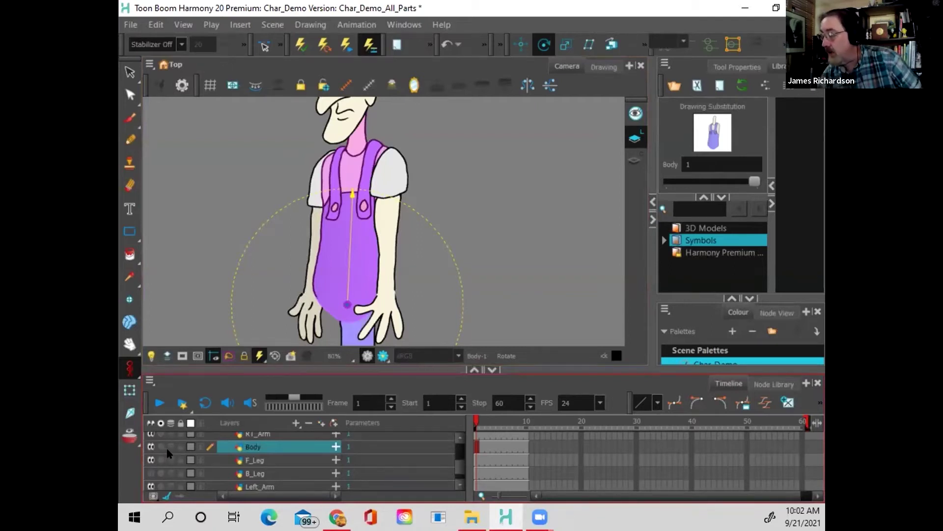
left_click(260, 460)
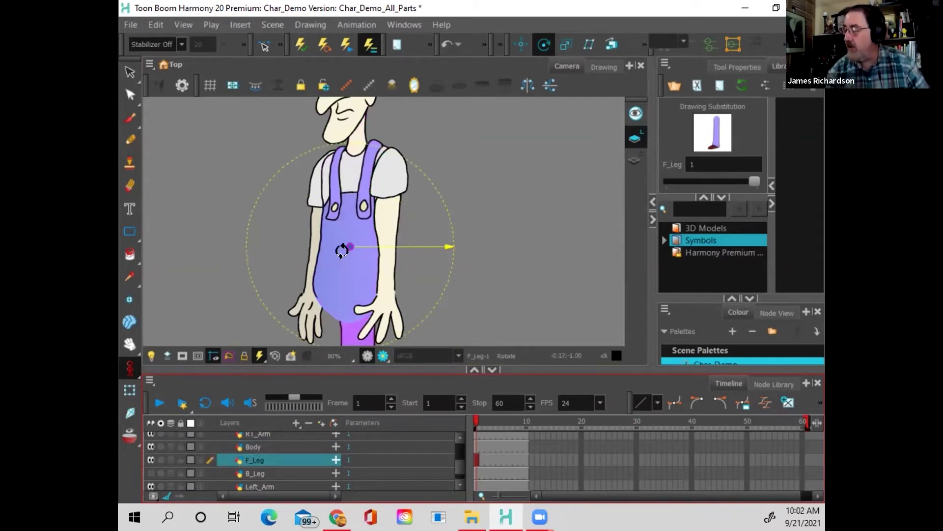
left_click_drag(345, 240, 354, 301)
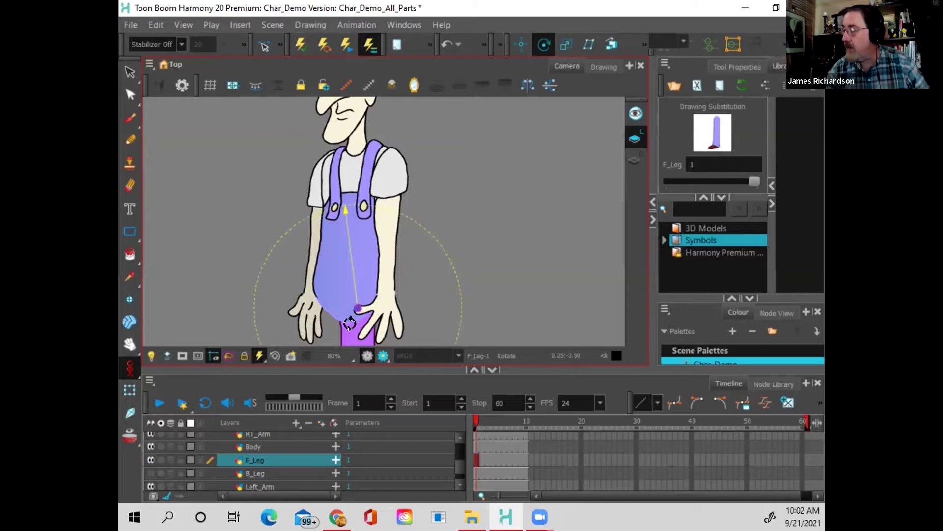
left_click(151, 446)
left_click_drag(356, 305, 357, 294)
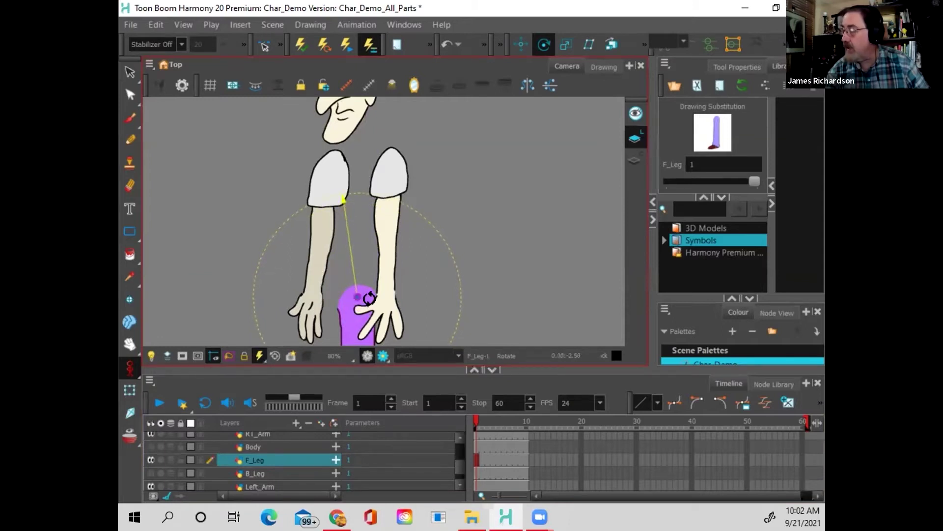
left_click_drag(355, 294, 354, 296)
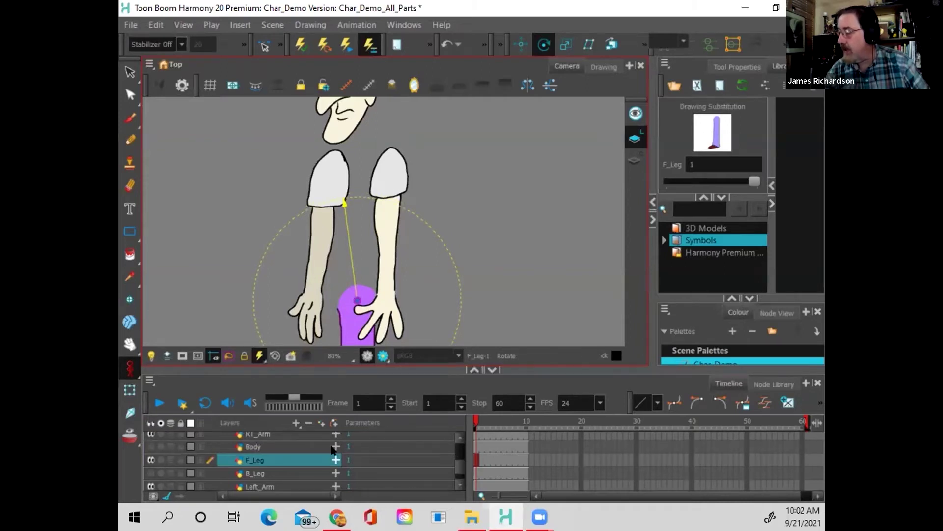
Step: Show the B_Leg layer, hide F_Leg, and move B_Leg's pivot to the hip joint in the leg's rounded upper end
left_click(150, 472)
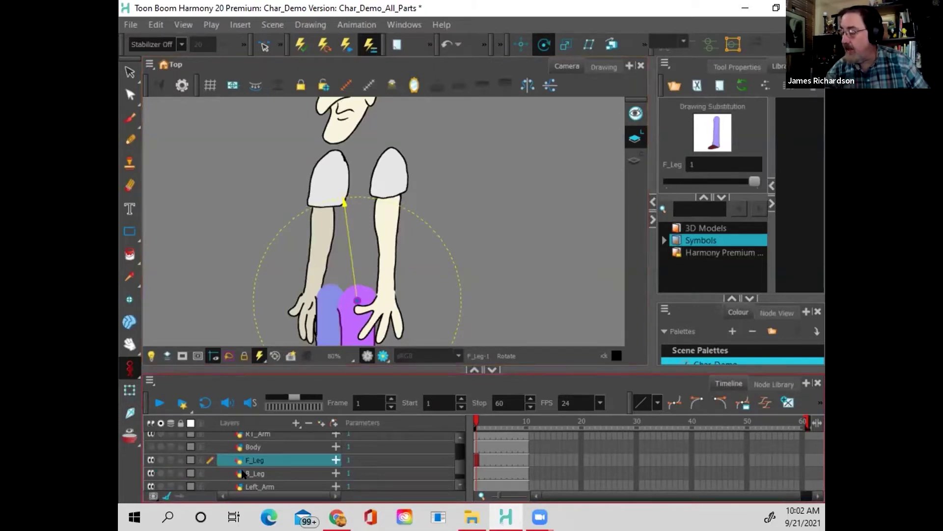
left_click(150, 459)
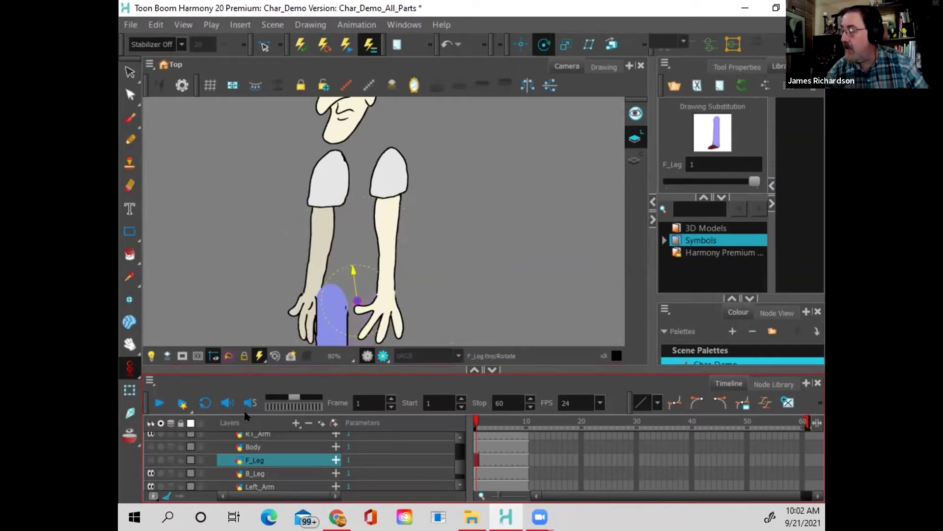
left_click(252, 472)
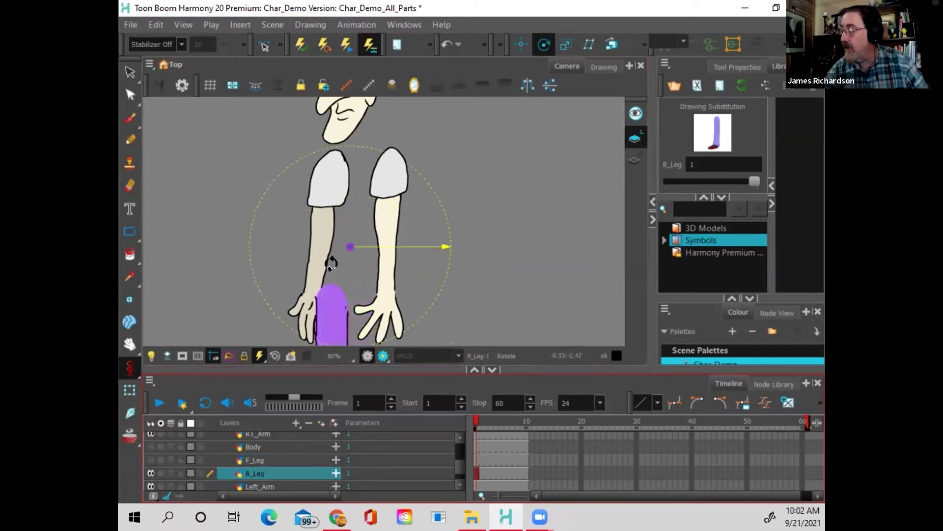
left_click_drag(349, 245, 328, 294)
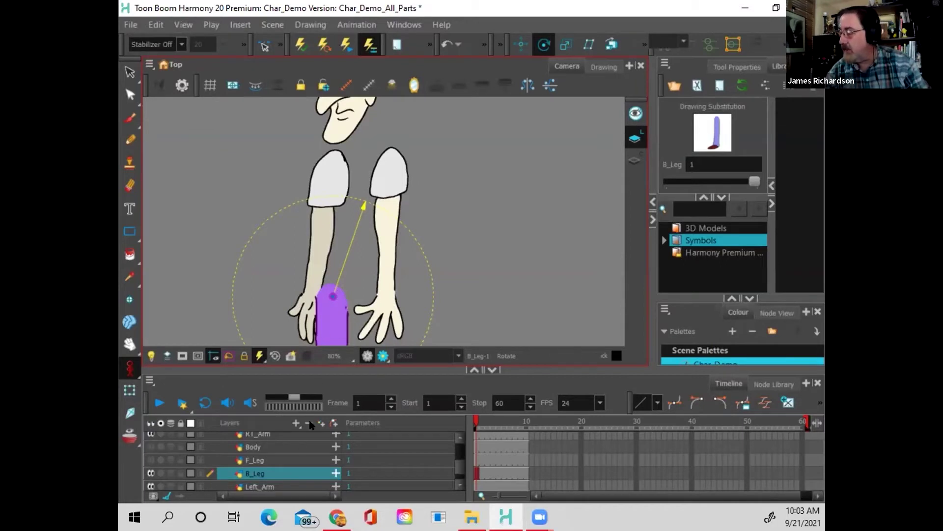
Step: Move the Left_Arm layer's pivot from the body up to the shoulder near the top of the sleeve
scroll(252, 458, "down", 1)
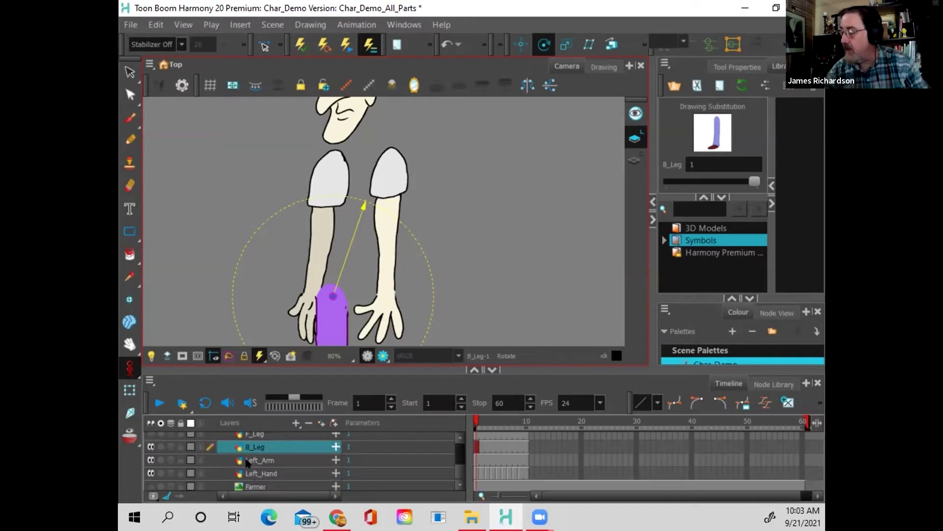
left_click(250, 460)
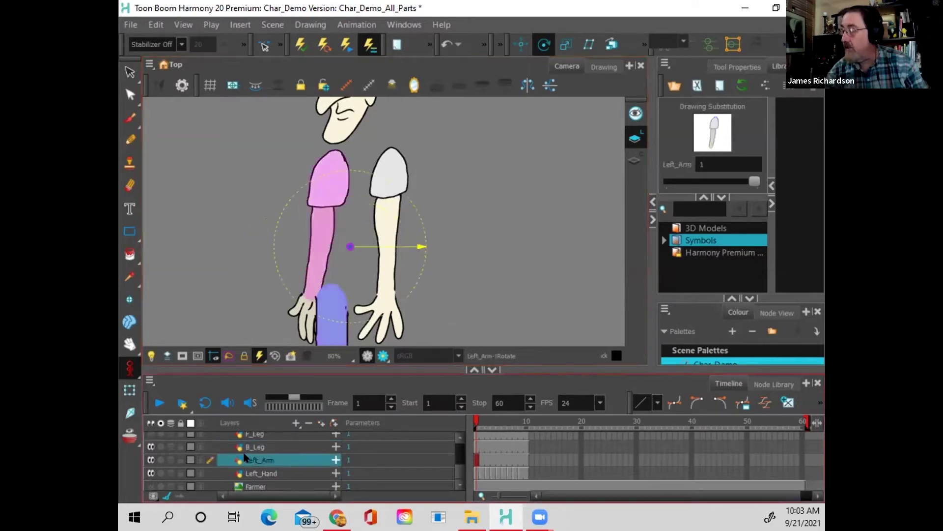
left_click_drag(350, 246, 333, 161)
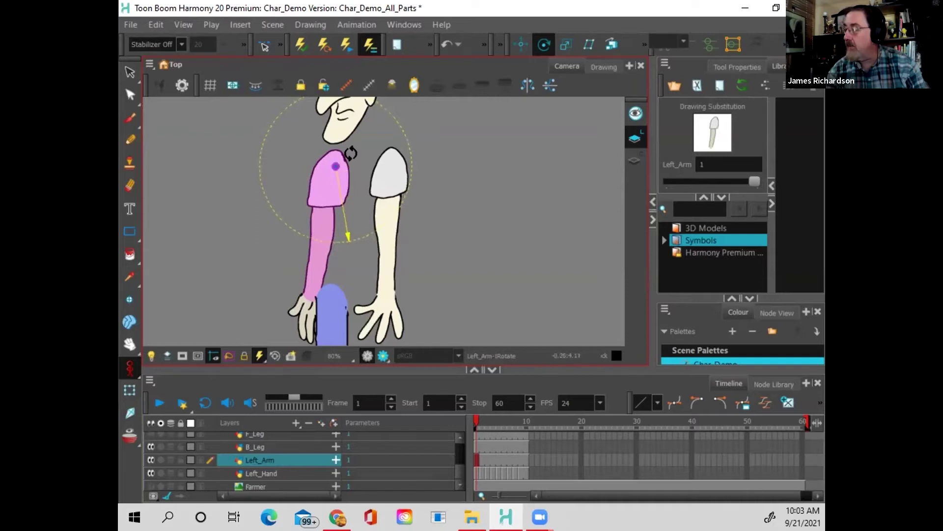
Step: Hide the B_Leg and Left_Arm layers and move the Left_Hand layer's pivot to the wrist end of the hand
left_click(264, 472)
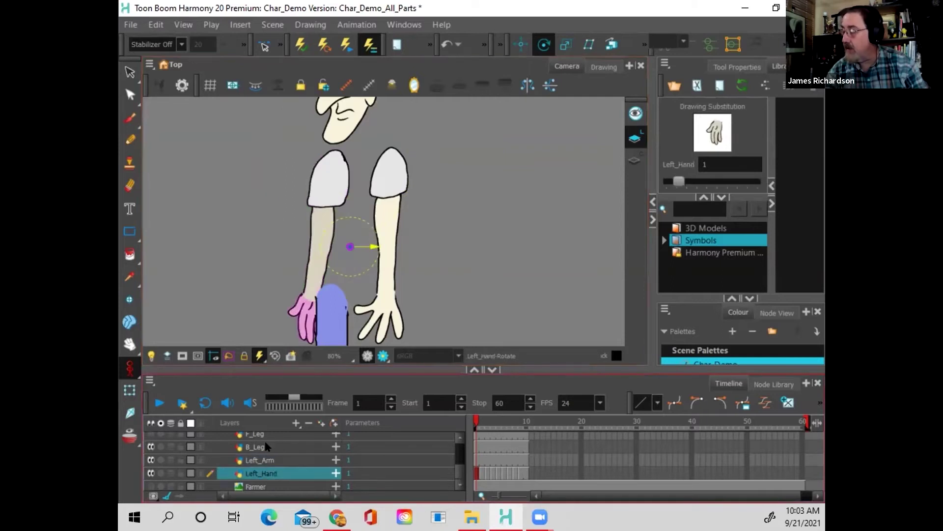
left_click(151, 447)
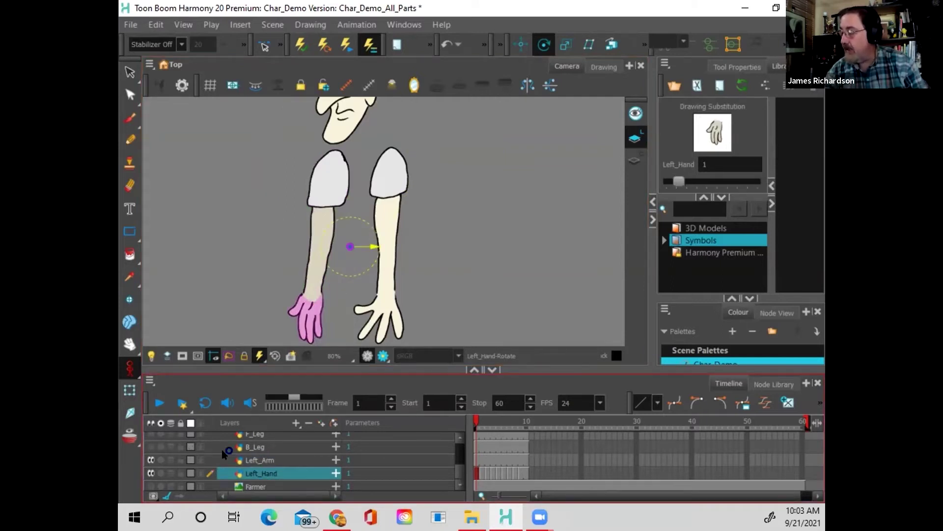
left_click(150, 459)
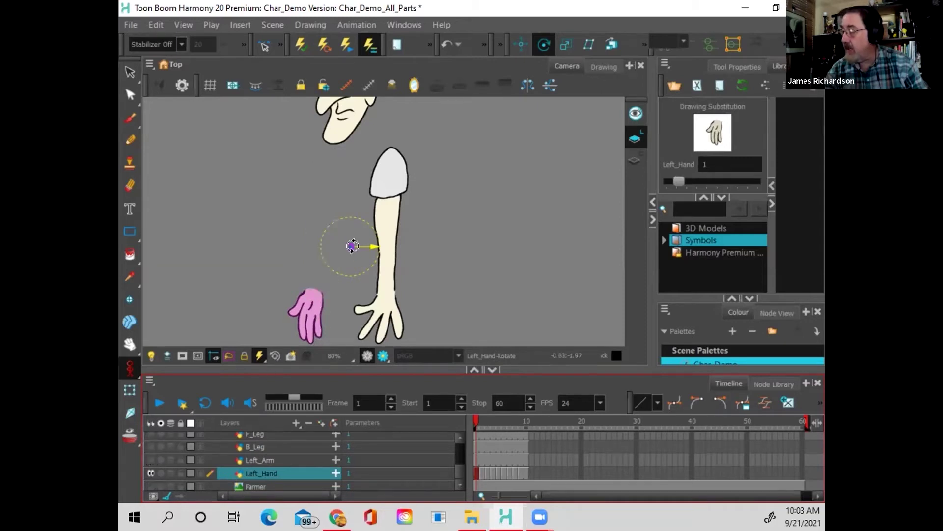
left_click_drag(346, 242, 310, 286)
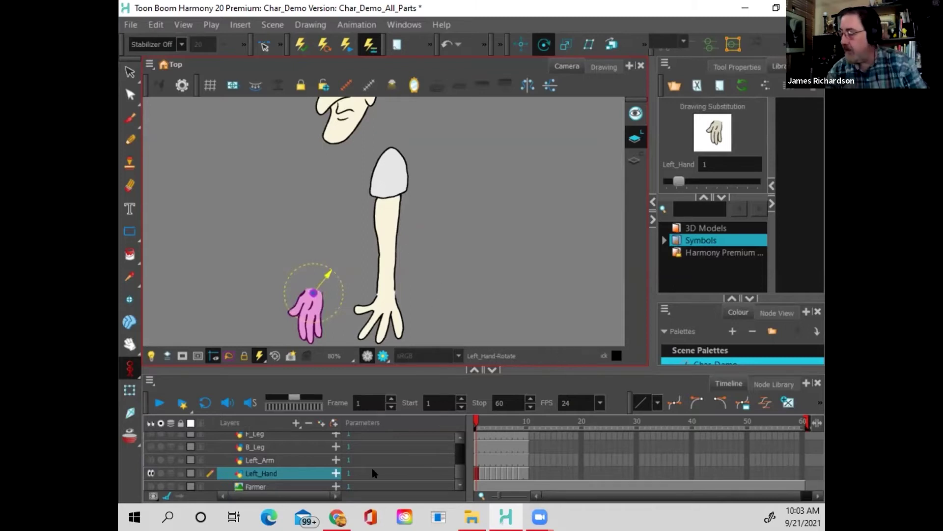
Step: Turn the Left_Arm, B_Leg, F_Leg and Body layers back on so the whole farmer is displayed
left_click(151, 460)
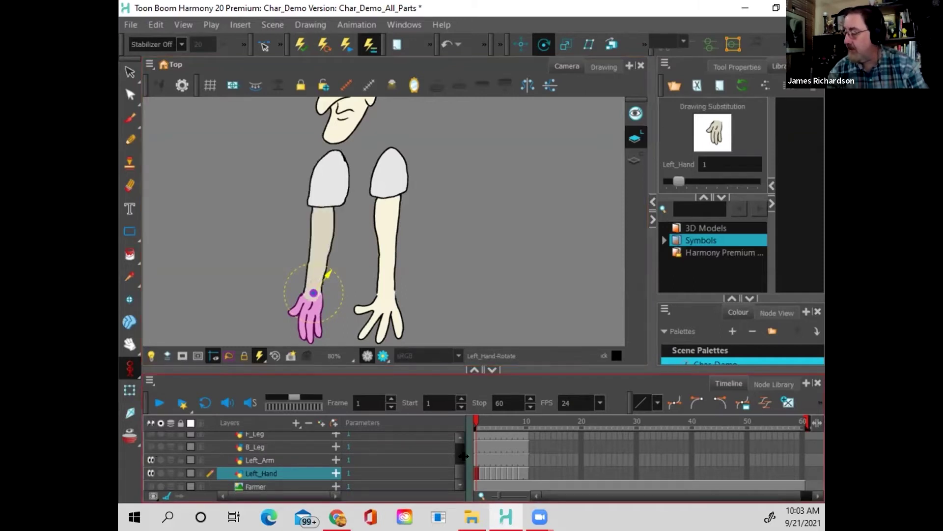
left_click_drag(459, 469, 454, 442)
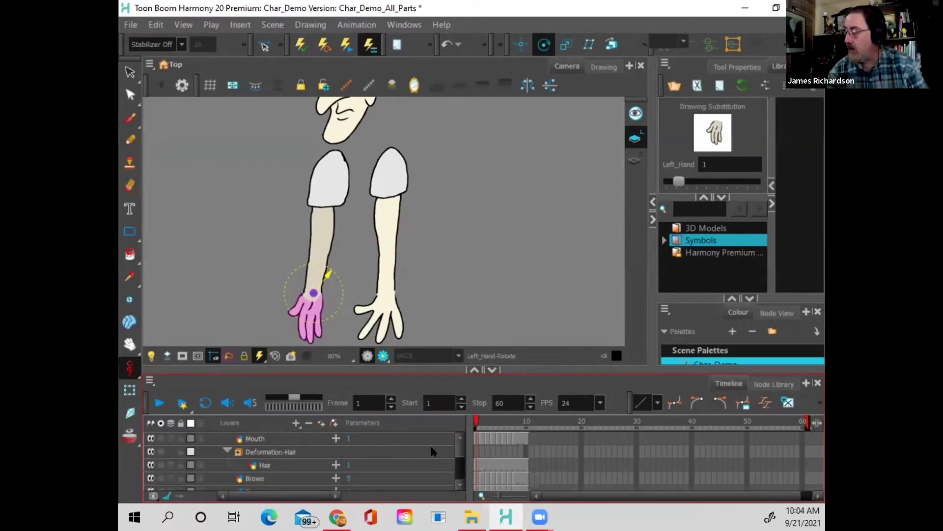
left_click_drag(459, 451, 459, 472)
left_click(150, 442)
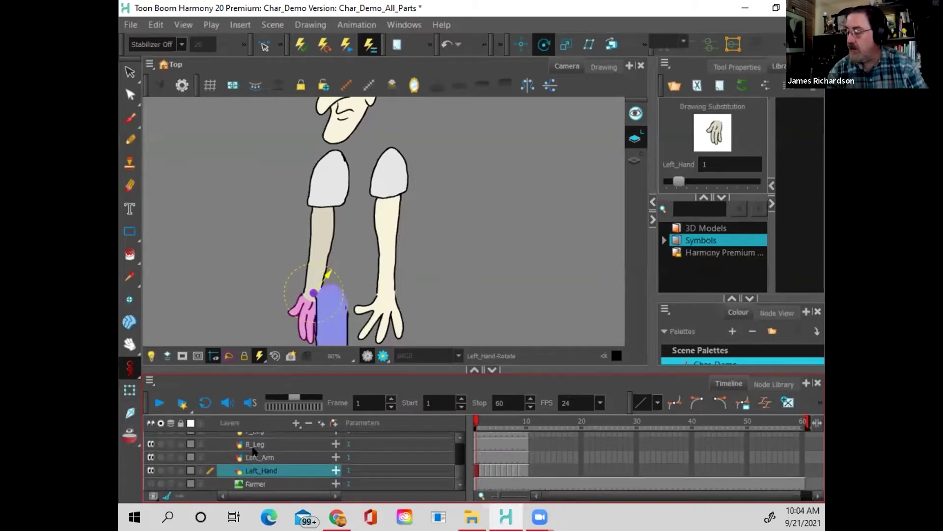
scroll(456, 462, "up", 3)
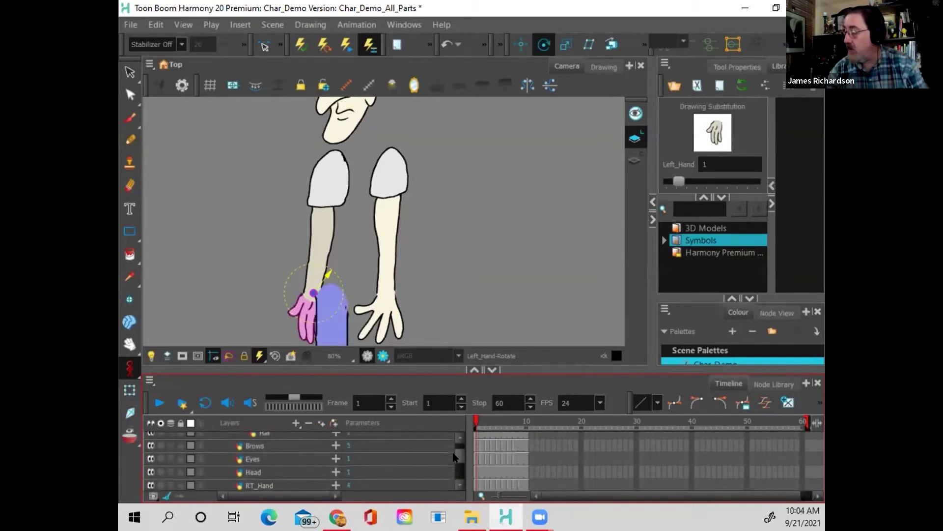
scroll(455, 458, "down", 2)
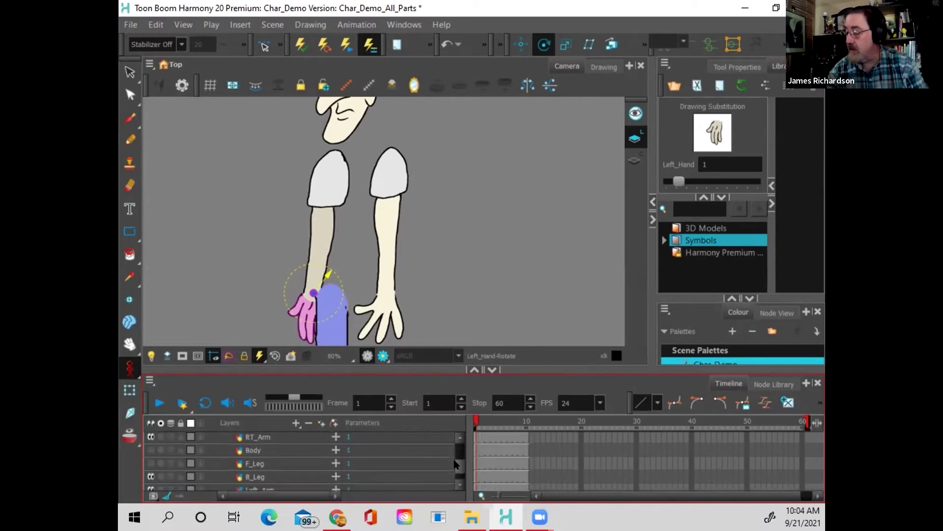
left_click(151, 458)
left_click(152, 446)
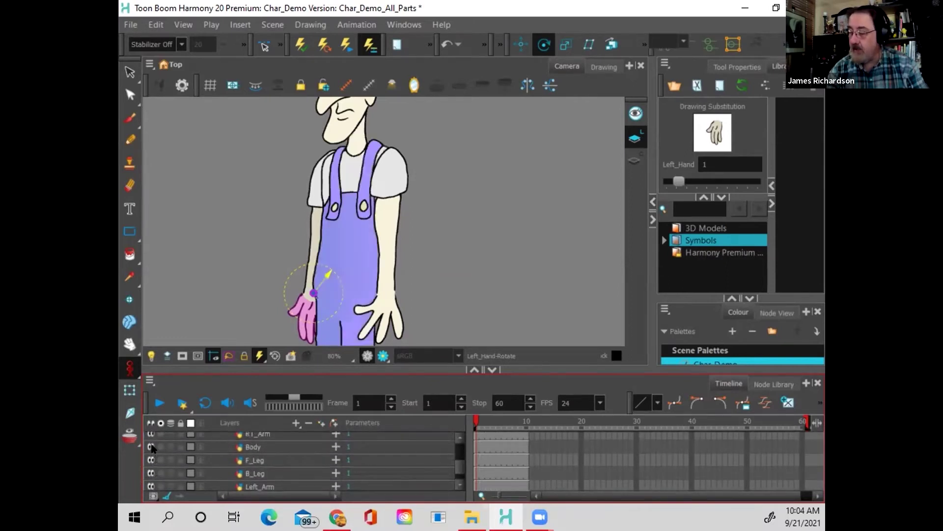
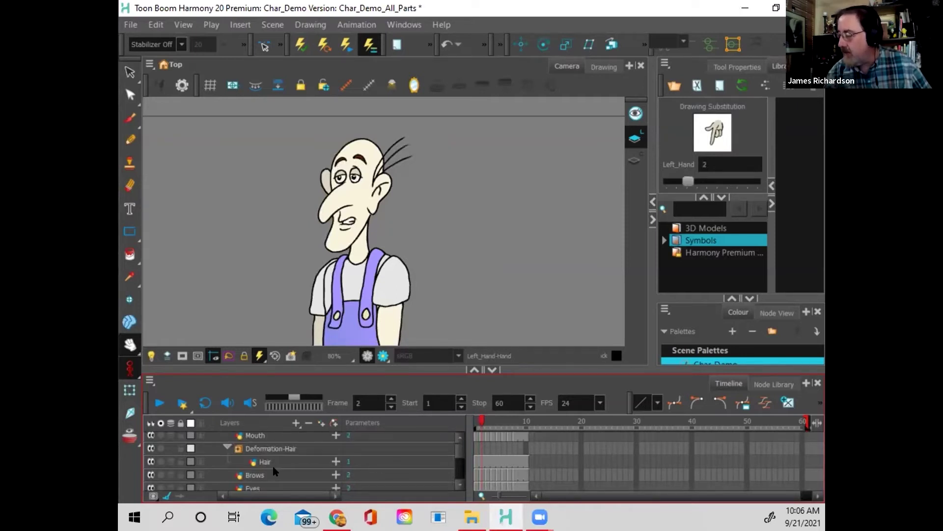
Step: Test-rotate the Head drawing around its pivot with the Transform tool, and undo the rotation
scroll(284, 463, "down", 1)
scroll(263, 480, "down", 1)
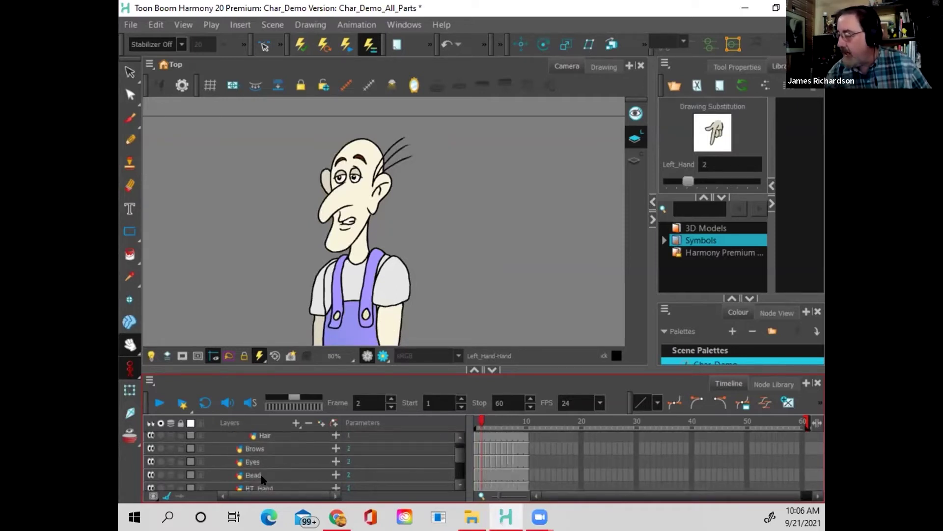
left_click(262, 473)
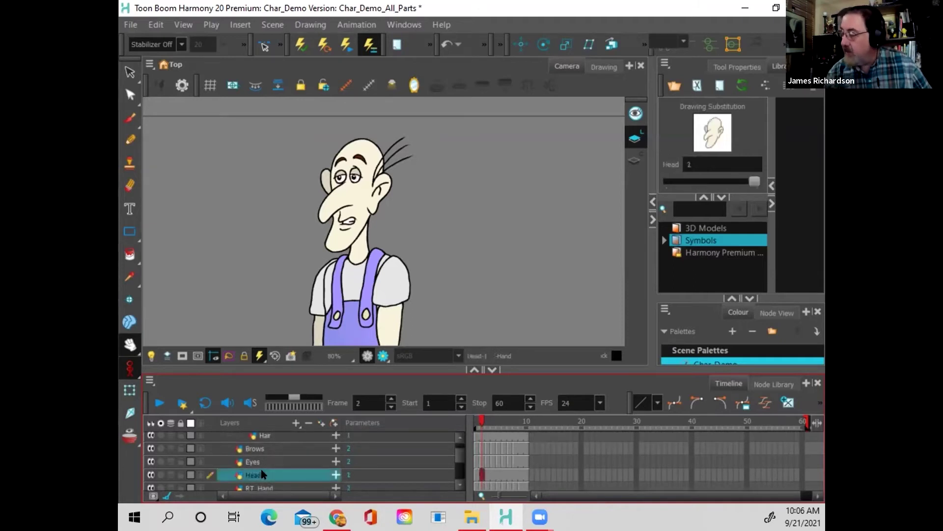
left_click(130, 389)
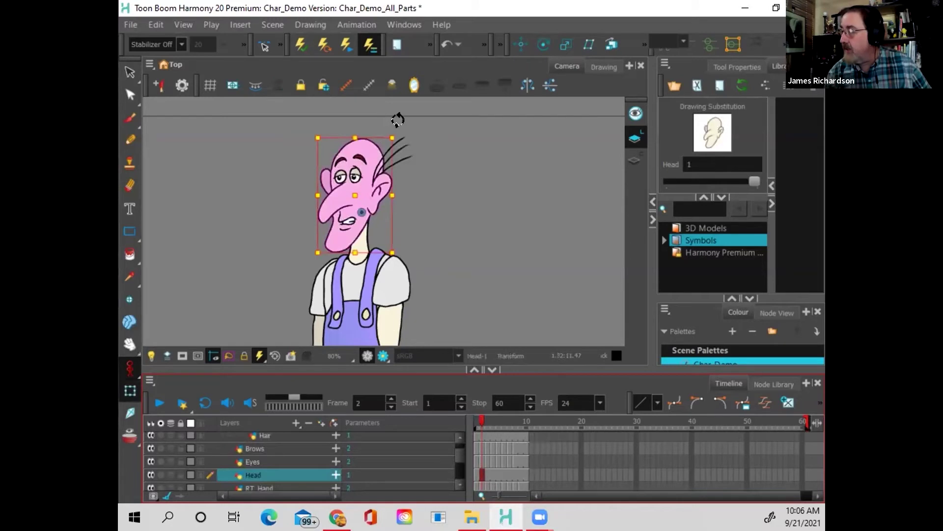
left_click_drag(397, 122, 393, 172)
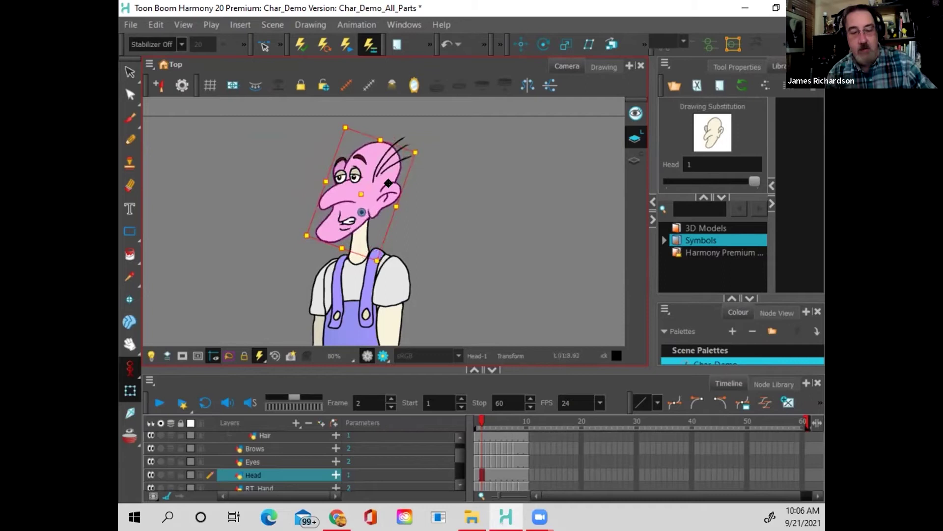
key("ctrl+z")
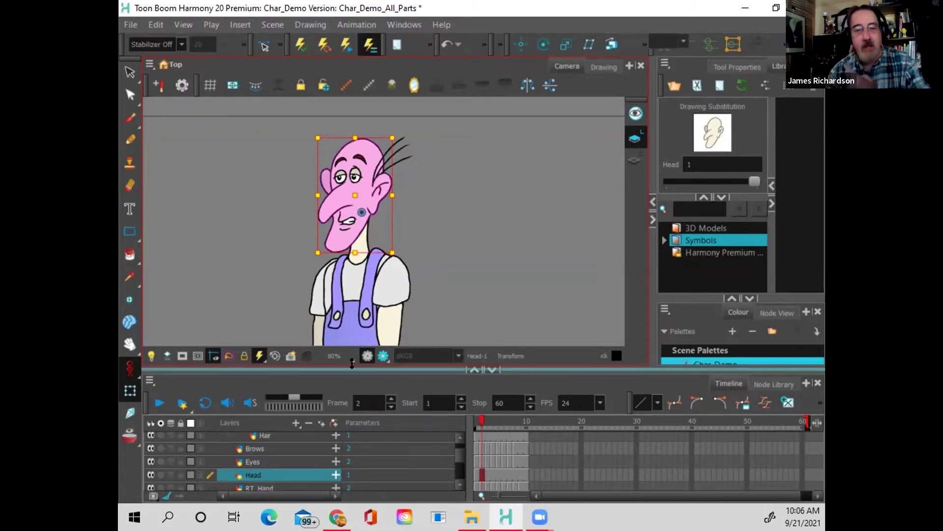
Step: Enlarge the timeline area, try parenting the Mouth, Deformation-Hair, Brows and Eyes layers to Head, and undo the parenting
left_click_drag(351, 364, 352, 303)
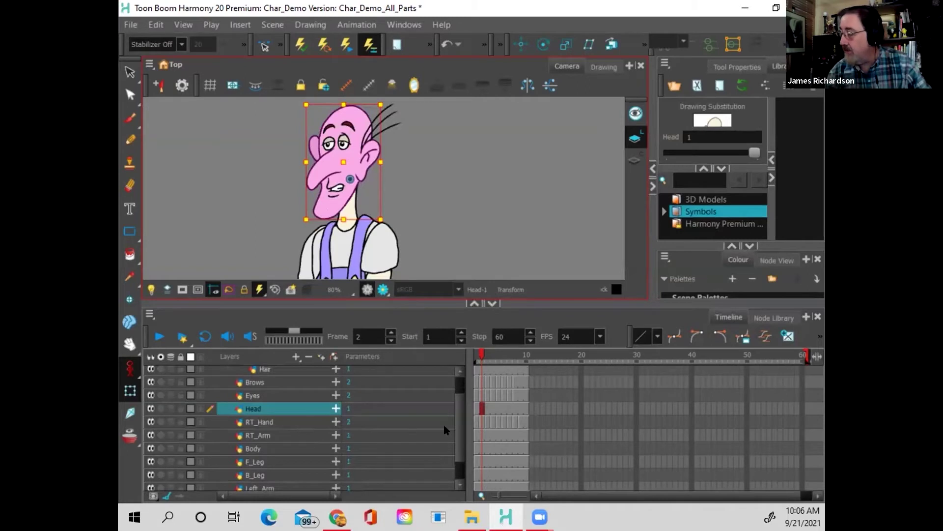
scroll(460, 400, "up", 1)
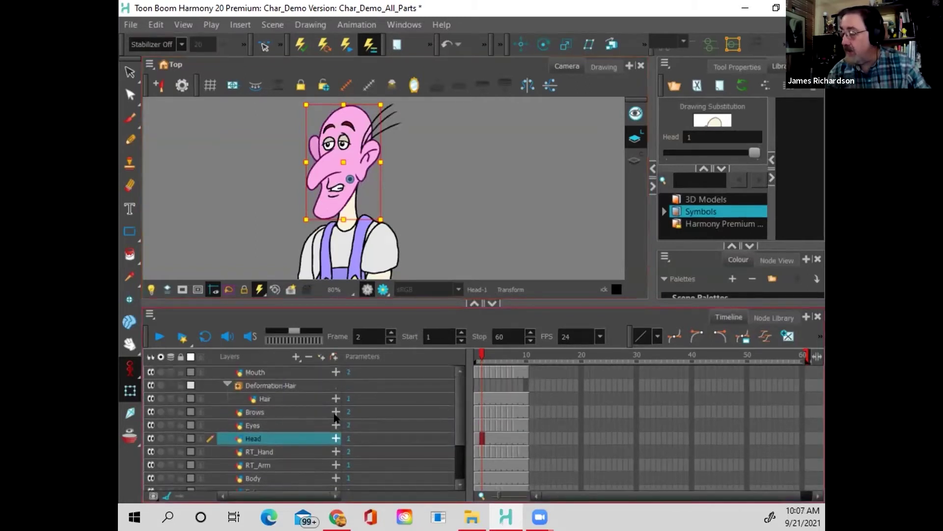
left_click(266, 426)
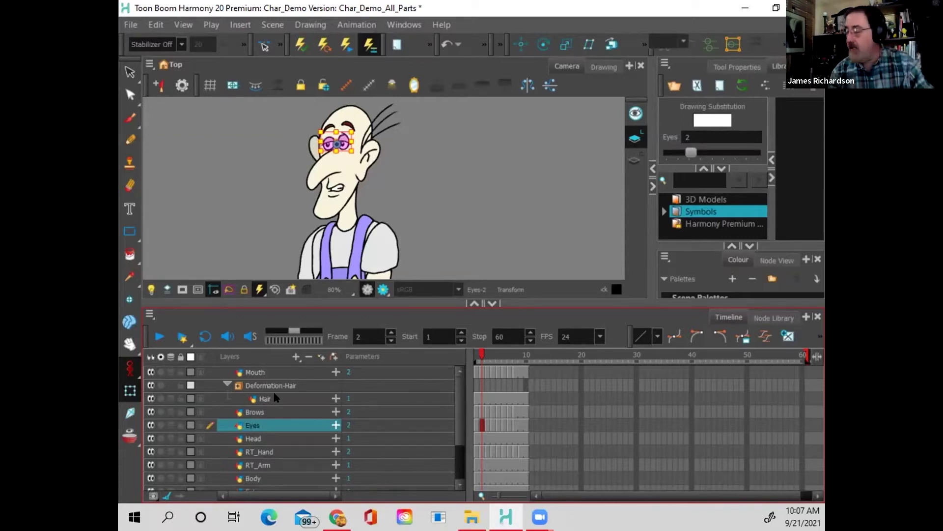
left_click(277, 413, "ctrl")
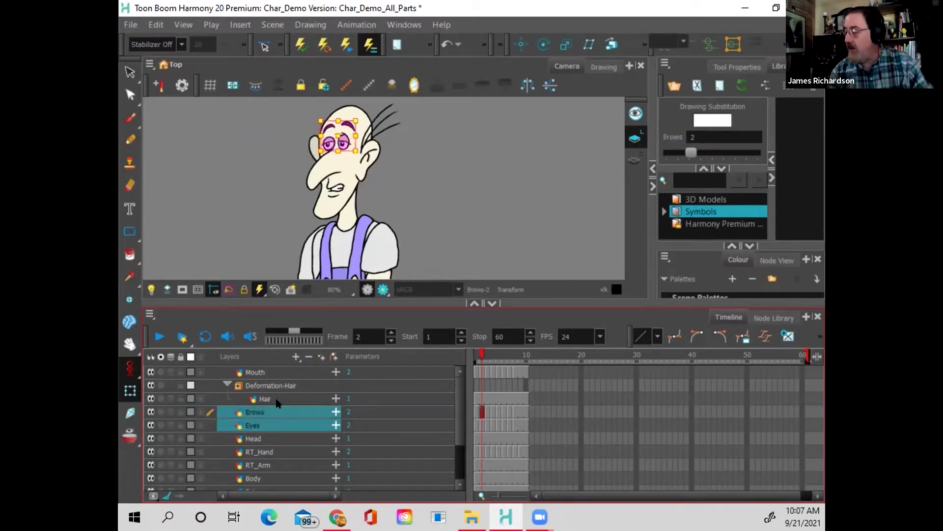
left_click(277, 399, "shift")
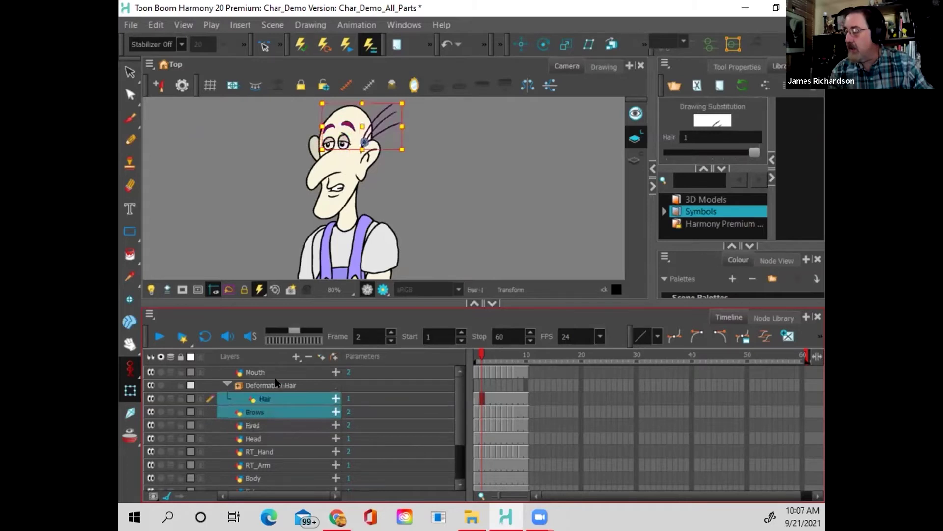
left_click(277, 384)
left_click(278, 374)
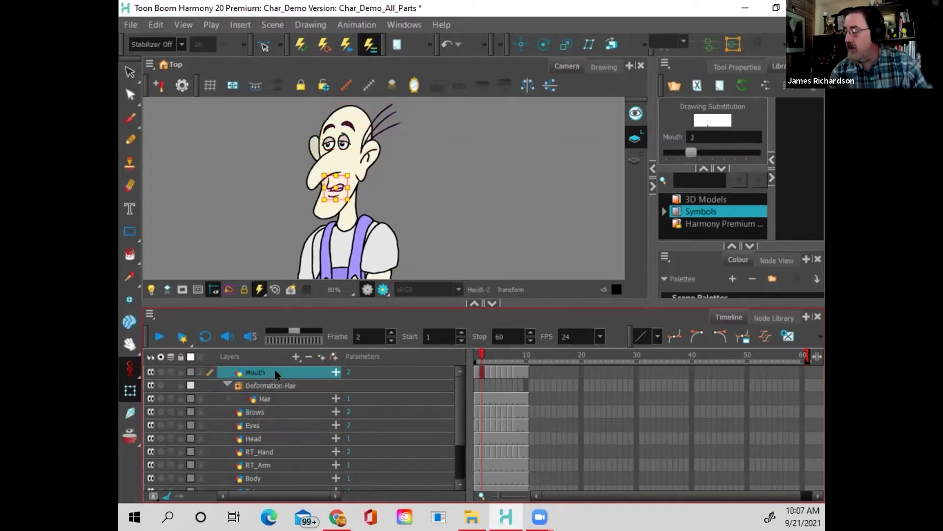
left_click(273, 425, "shift")
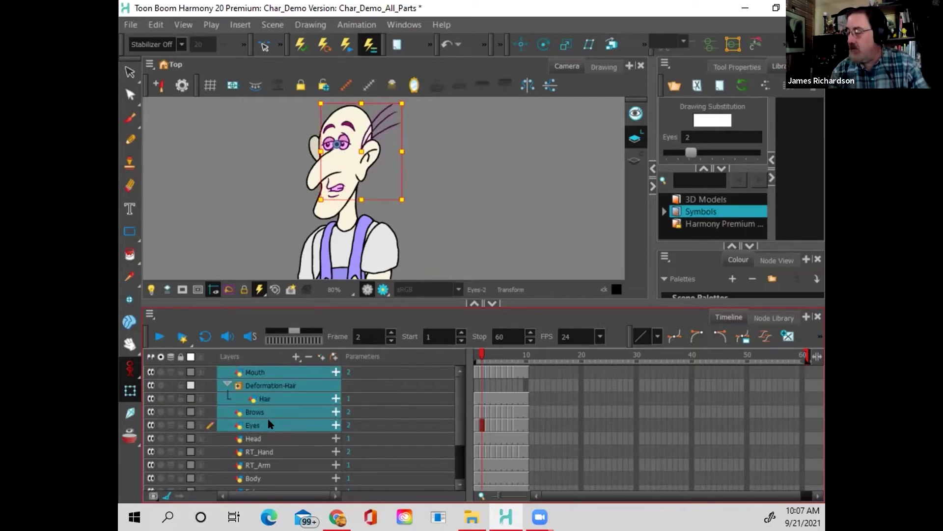
left_click_drag(267, 422, 255, 438)
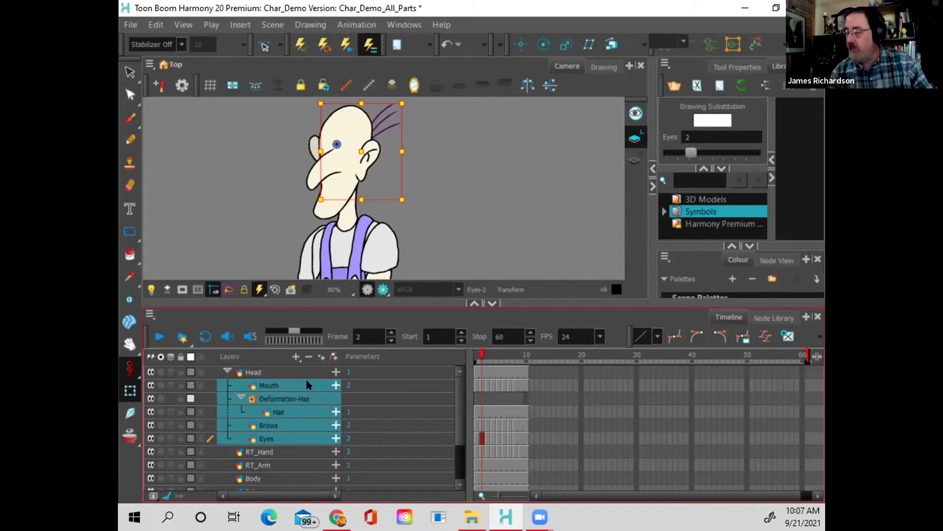
key("ctrl+z")
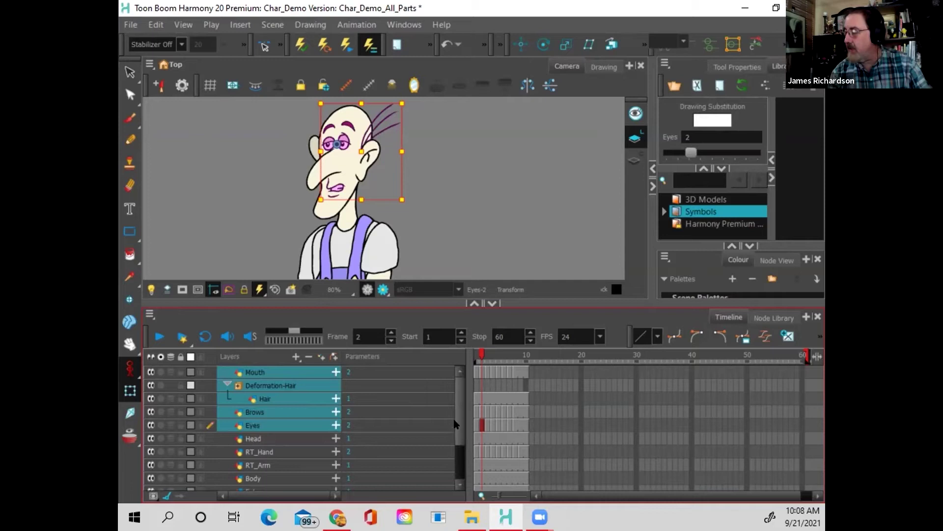
Step: Move the Mouth layer's pivot from the middle of the body up to the mouth
left_click(254, 373)
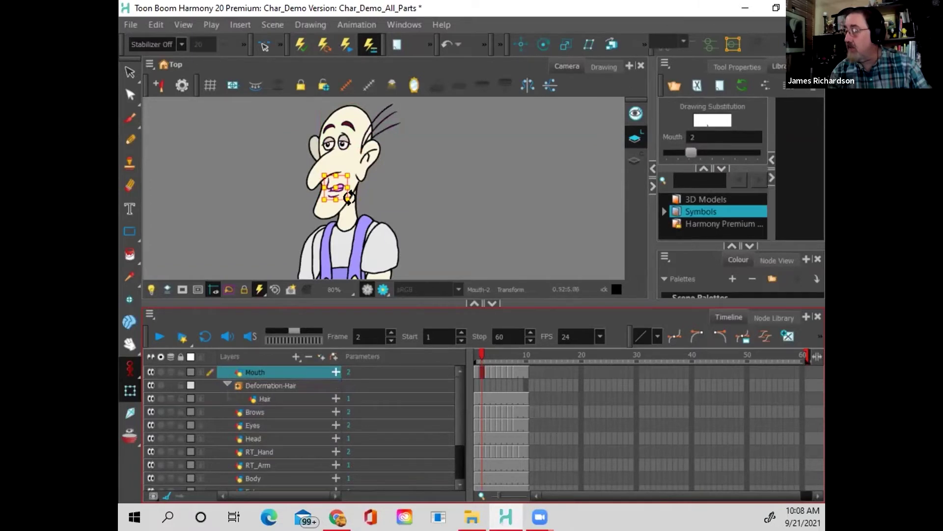
left_click_drag(349, 196, 343, 227)
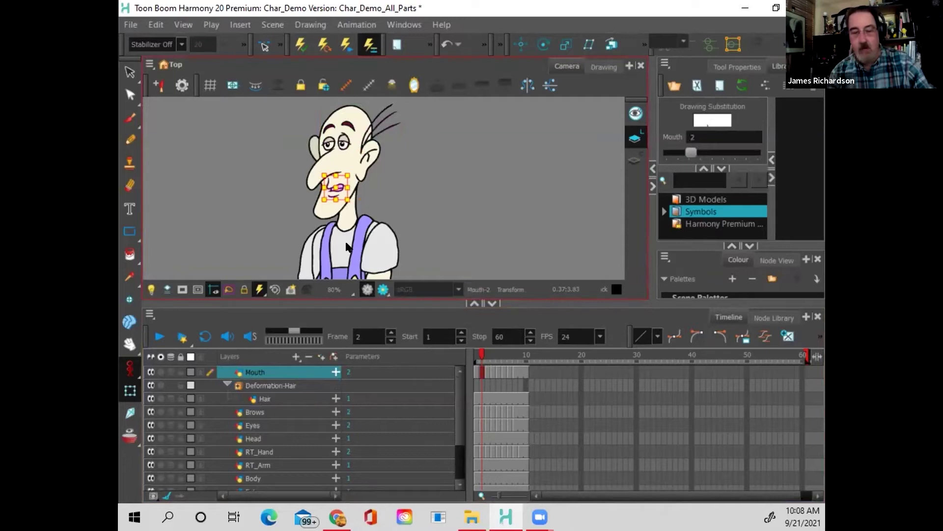
scroll(382, 203, "down", 4)
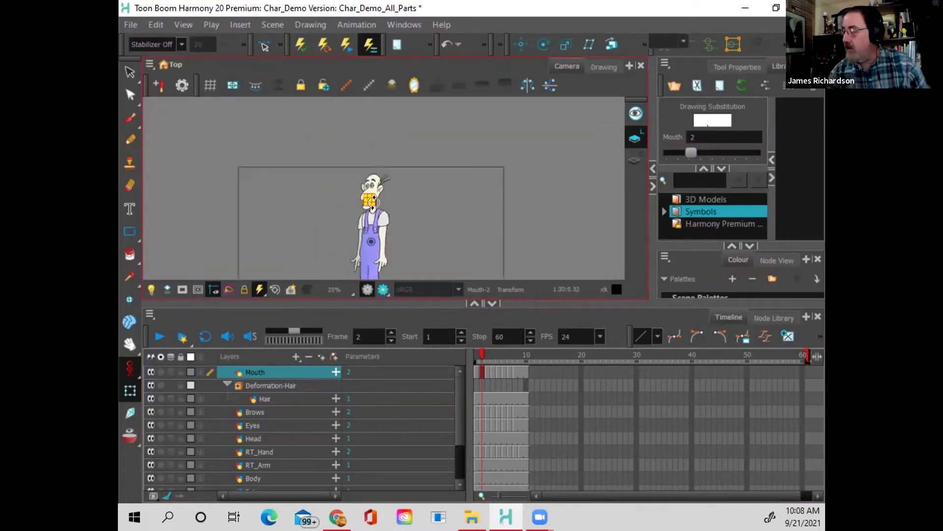
left_click(539, 46)
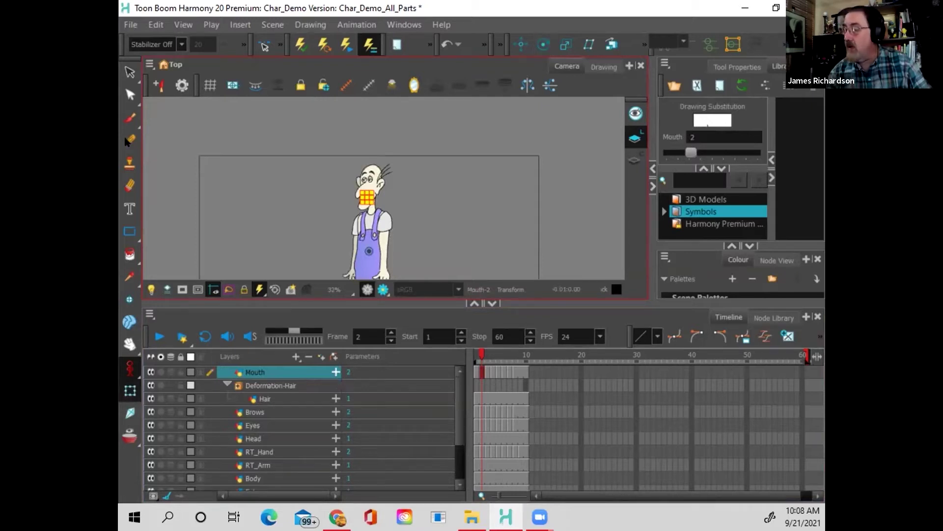
left_click(130, 72)
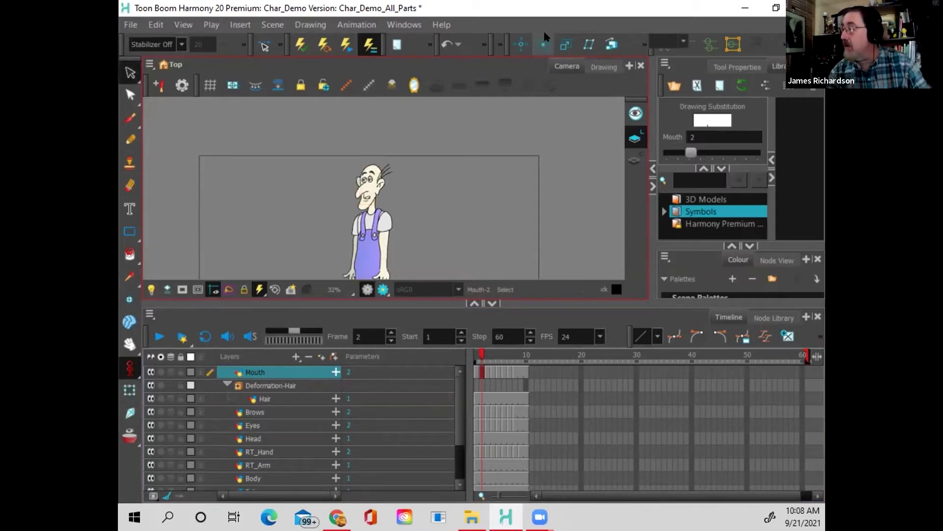
left_click(543, 44)
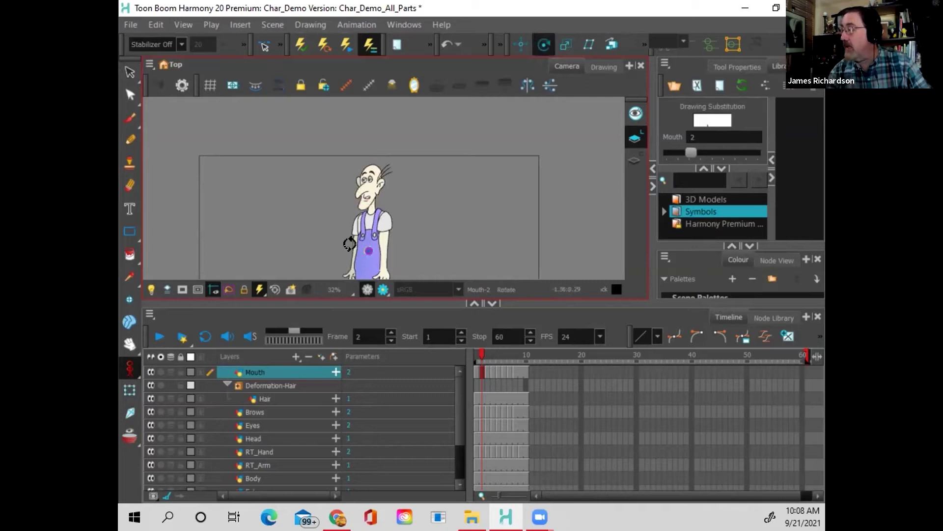
scroll(348, 246, "up", 2)
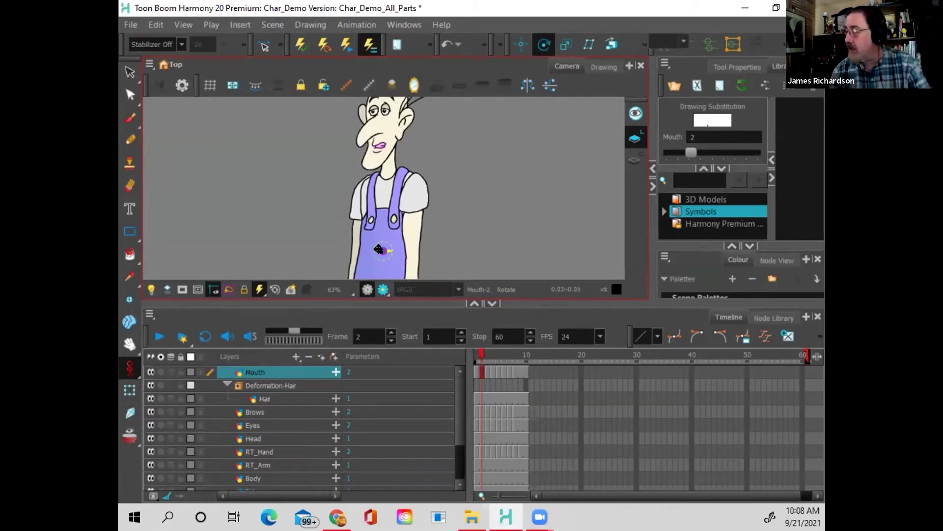
left_click_drag(377, 249, 373, 129)
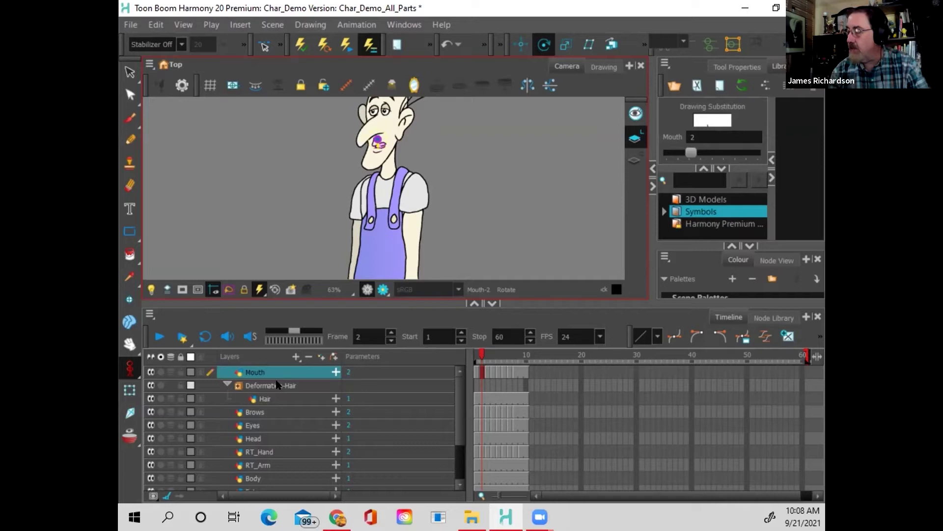
Step: Display the deformation controls of the Deformation-Hair group and reselect its Hair layer
left_click(270, 397)
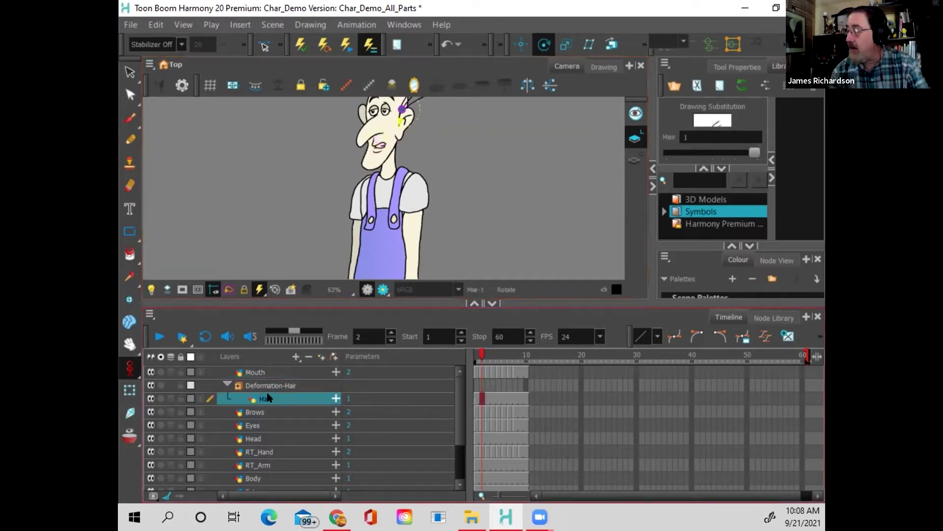
left_click(273, 384)
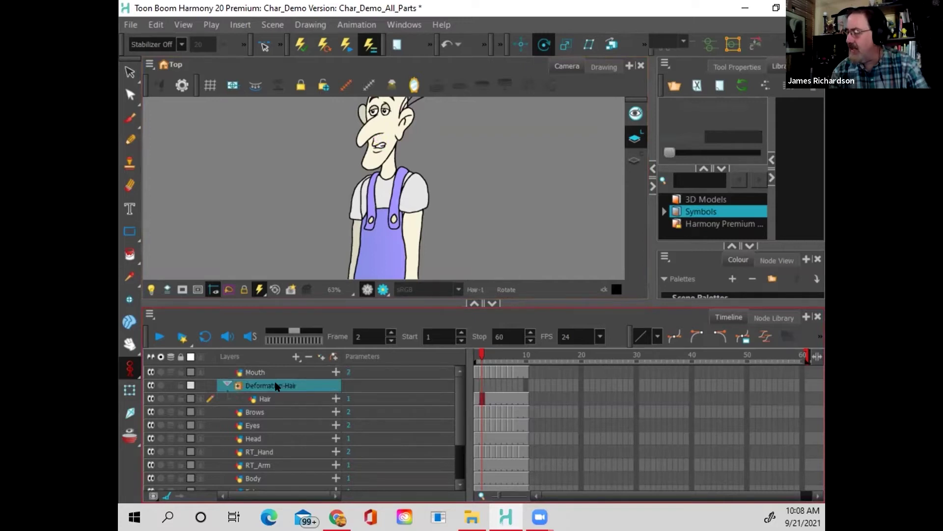
left_click(707, 44)
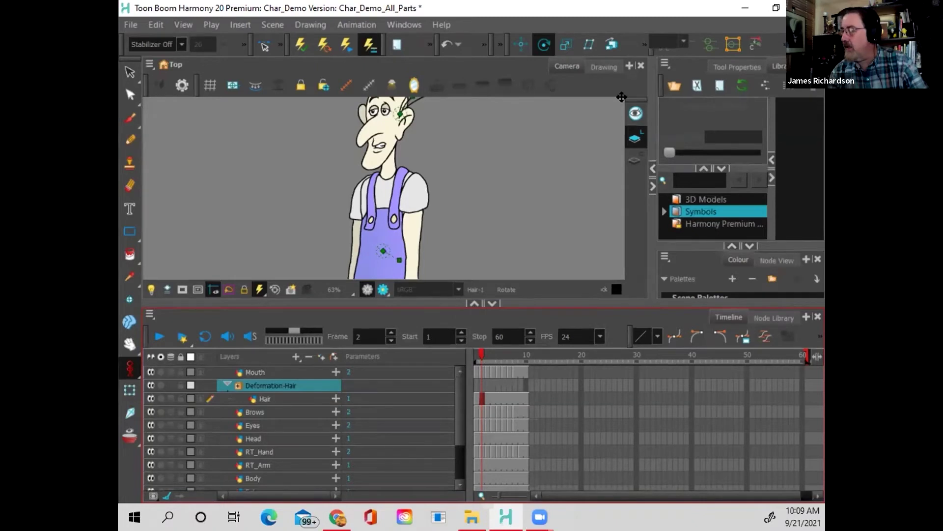
left_click(285, 398)
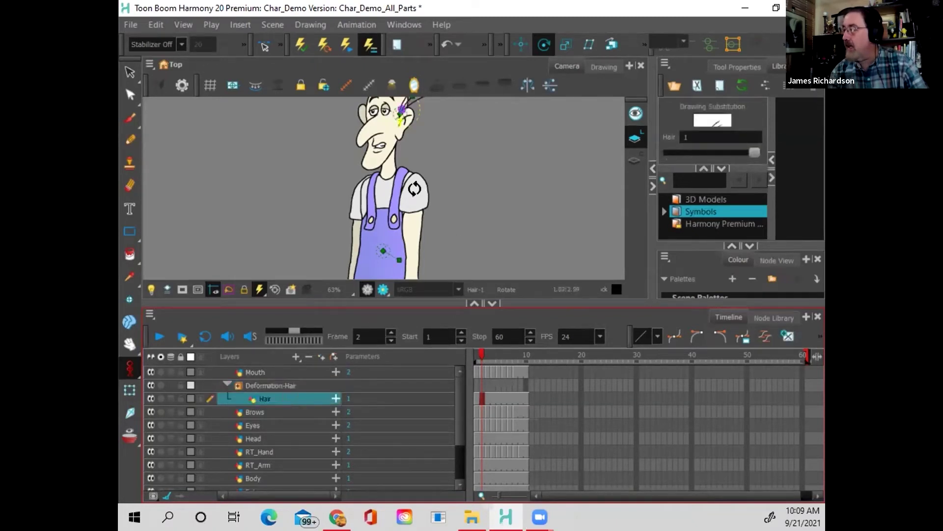
Step: Test the Hair drawing's pivot by transforming the hair, and undo the change
scroll(414, 188, "down", 1)
left_click(130, 391)
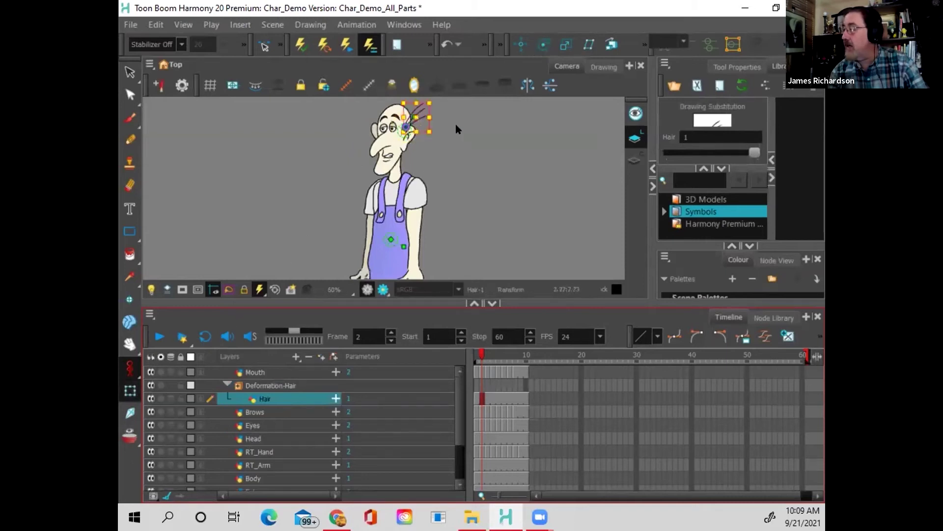
left_click(429, 130)
mouse_move(429, 130)
left_mouse_down()
mouse_move(439, 149)
mouse_move(426, 152)
left_mouse_up()
key("ctrl+z")
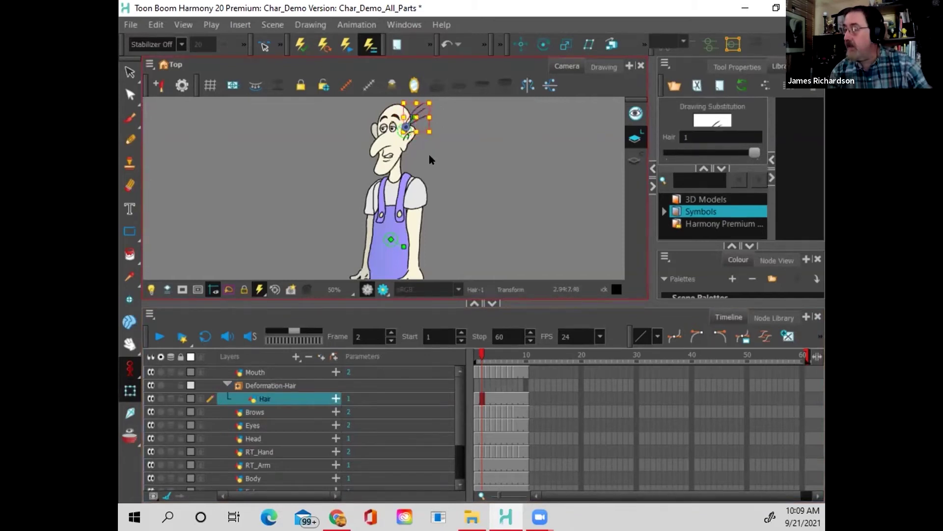
Step: Try moving the Hair layer out of the Deformation-Hair group to sit directly below the Mouth layer
left_click(253, 386)
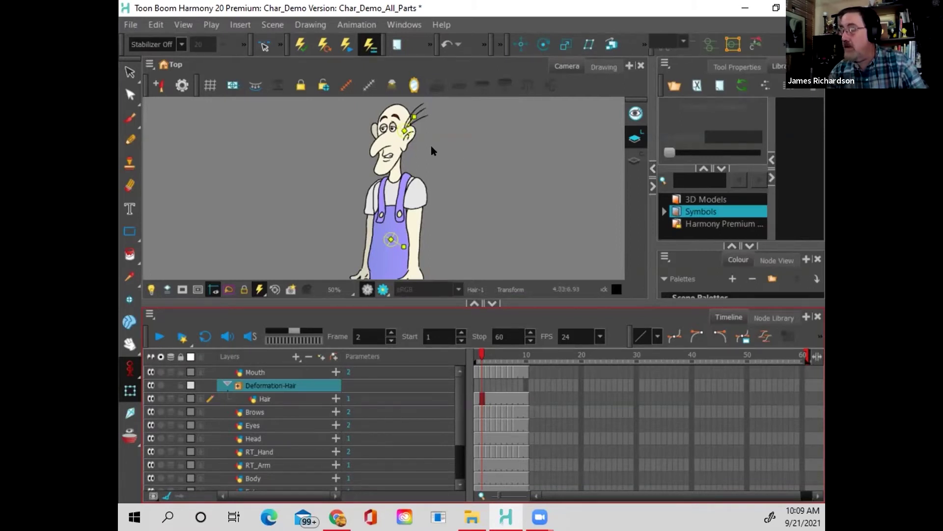
key("alt+s")
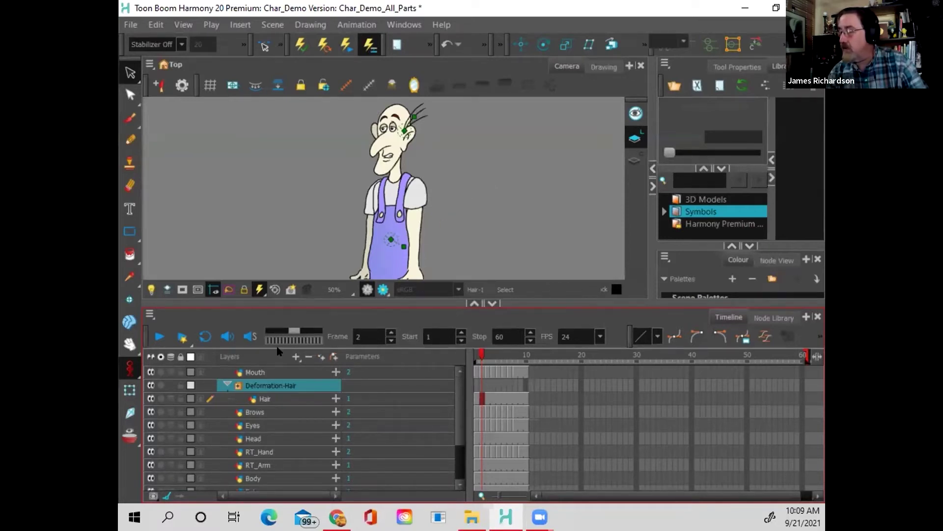
left_click(287, 194)
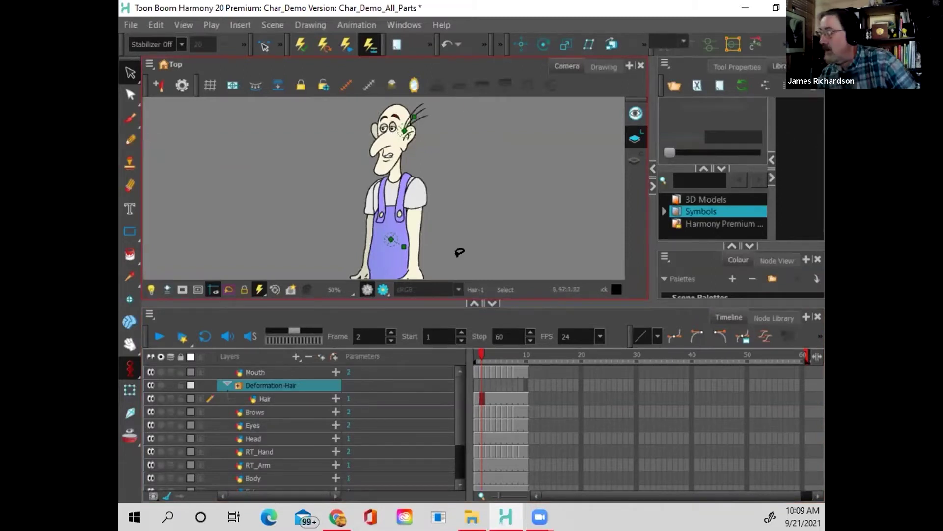
left_click(279, 400)
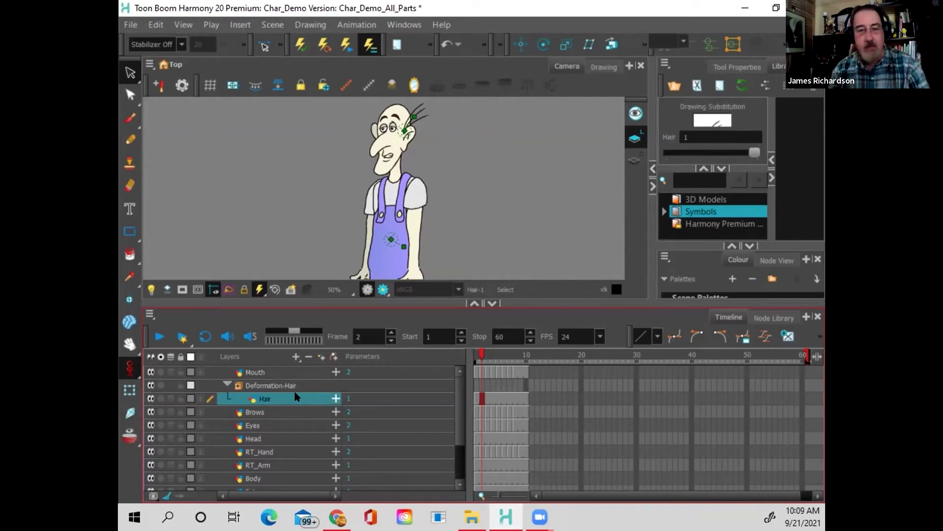
left_click_drag(295, 389, 298, 377)
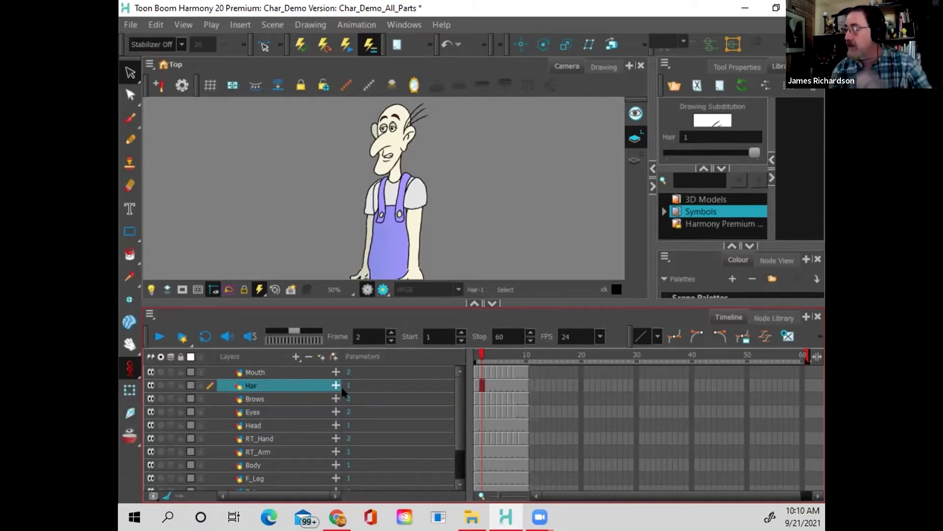
Step: Check the Hair drawing's pivot with the Transform tool, then undo moving the layer out of its deformation group
left_click(129, 390)
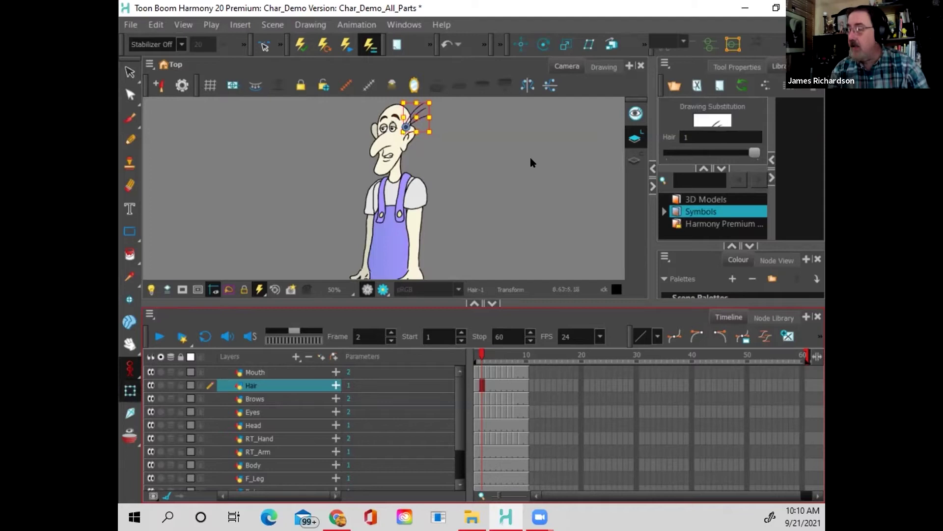
mouse_move(428, 130)
left_mouse_down()
mouse_move(436, 154)
mouse_move(436, 132)
left_mouse_up()
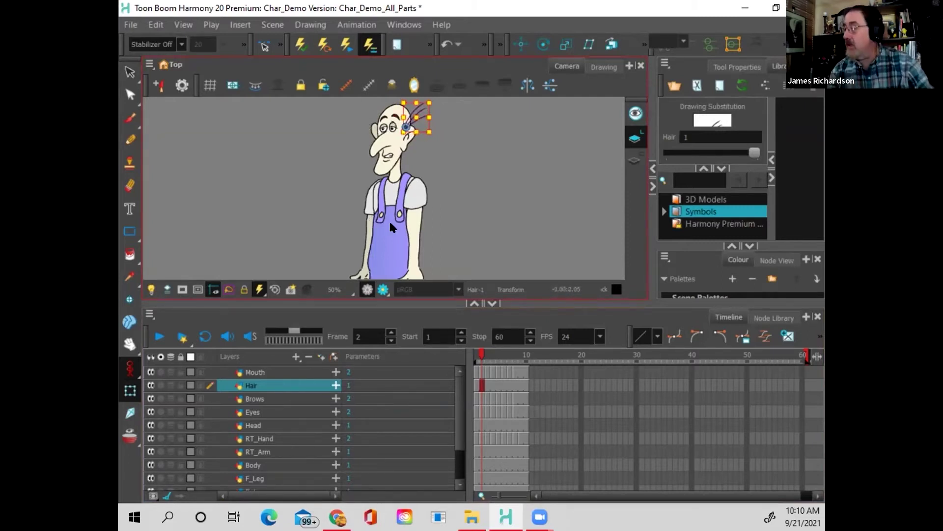
left_click(287, 402)
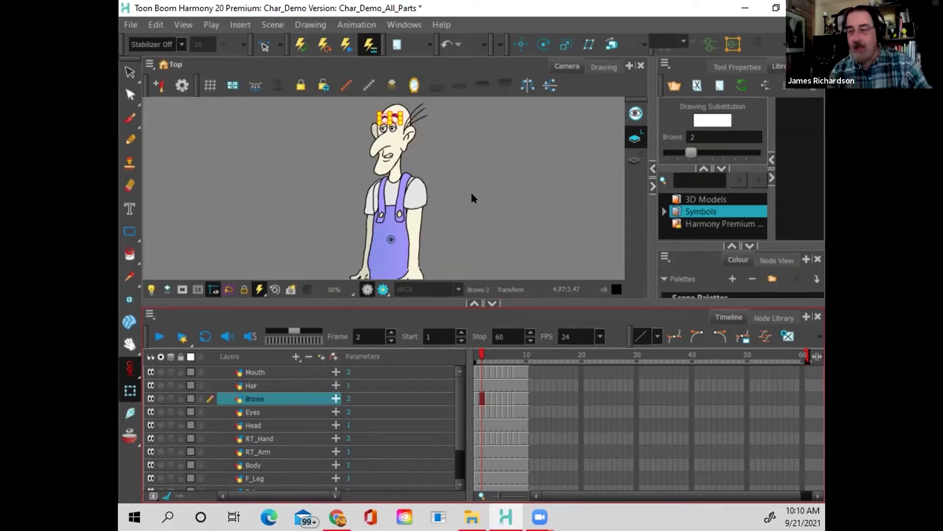
key("ctrl+z")
key("ctrl+z")
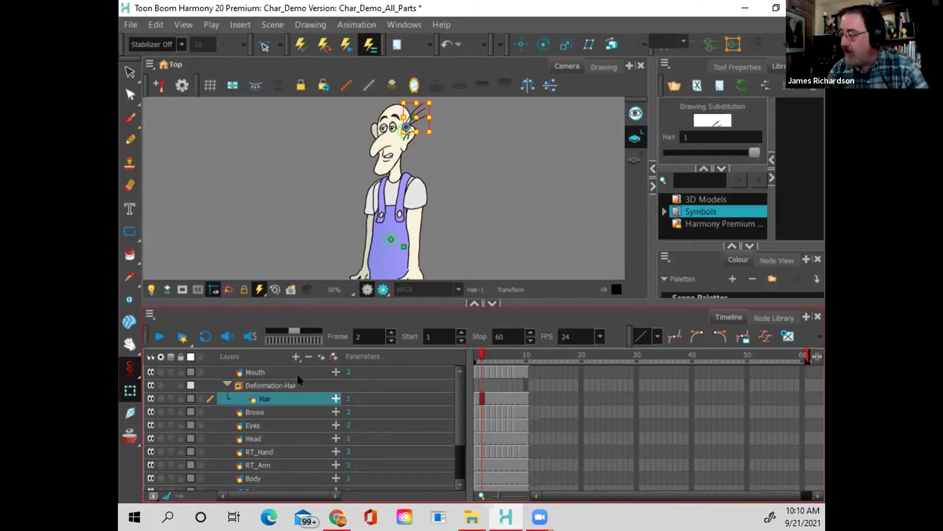
Step: Remove the hair's deformation by moving the Hair layer out of the Deformation-Hair group, and select the hair with the Transform tool
left_click(299, 375)
left_click(298, 389)
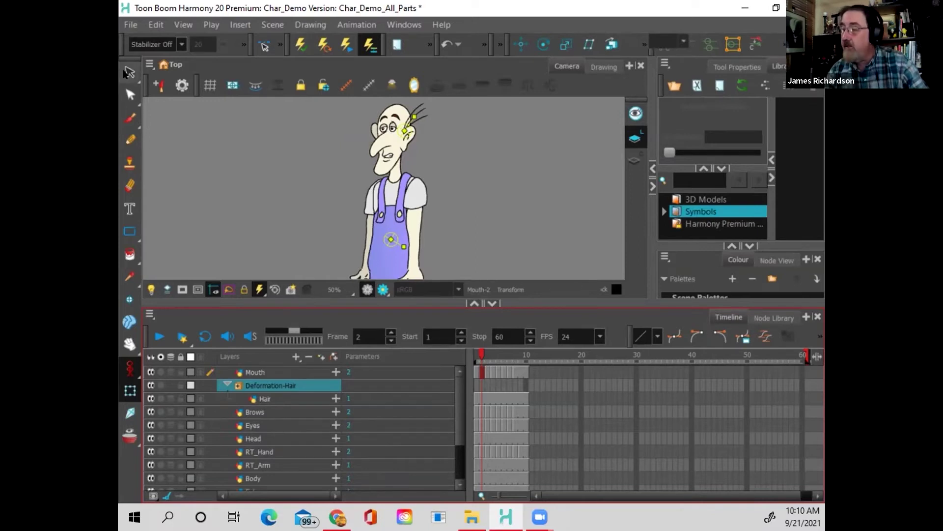
key("alt+s")
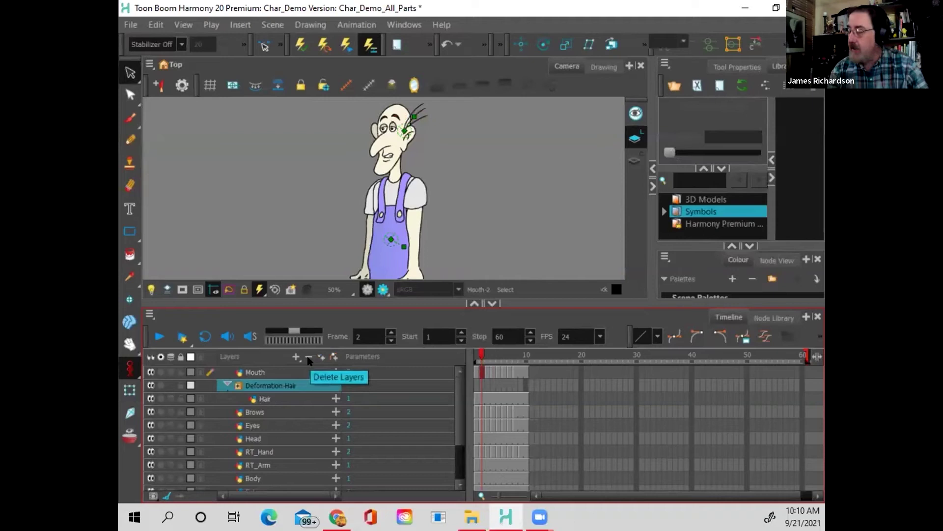
left_click(268, 400)
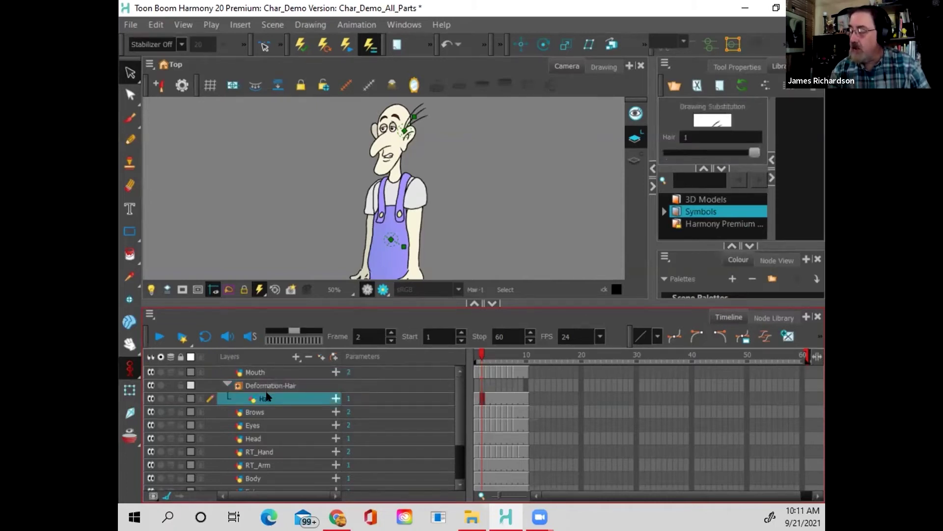
left_click_drag(268, 398, 270, 382)
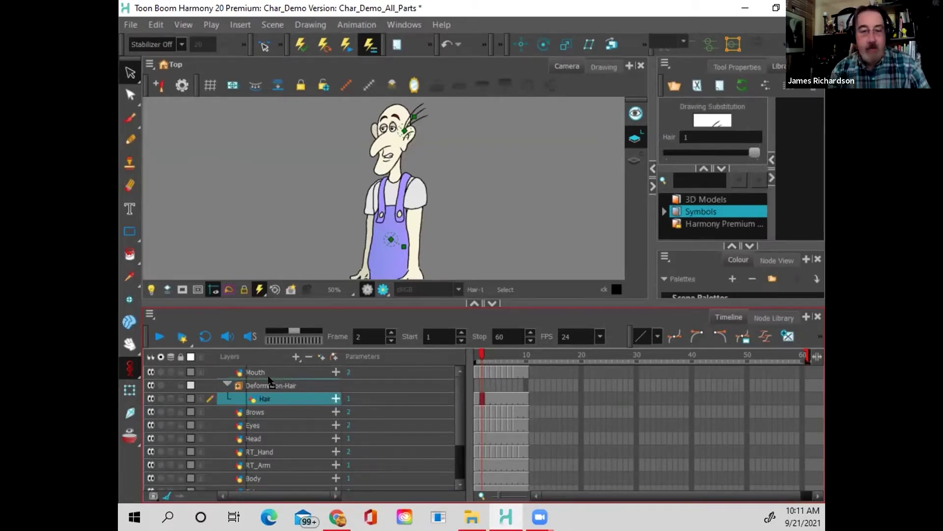
left_click_drag(270, 383, 270, 380)
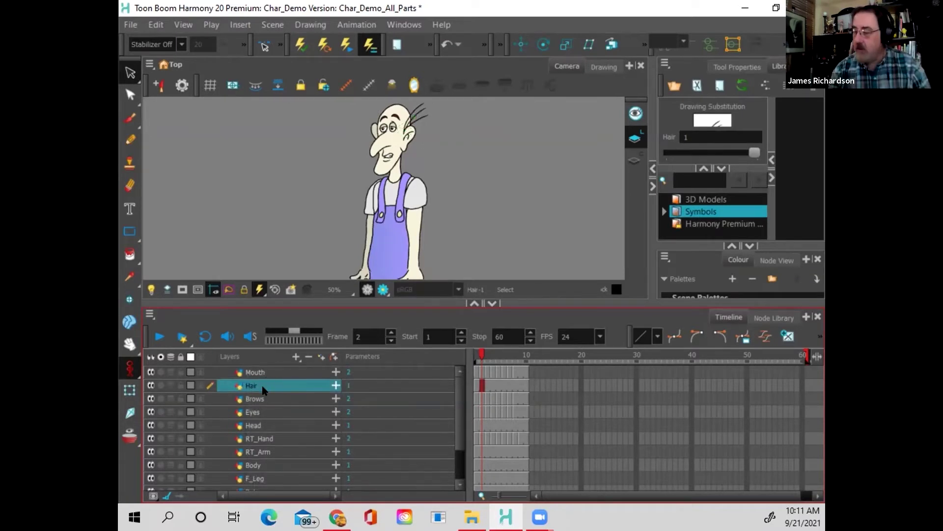
left_click(129, 389)
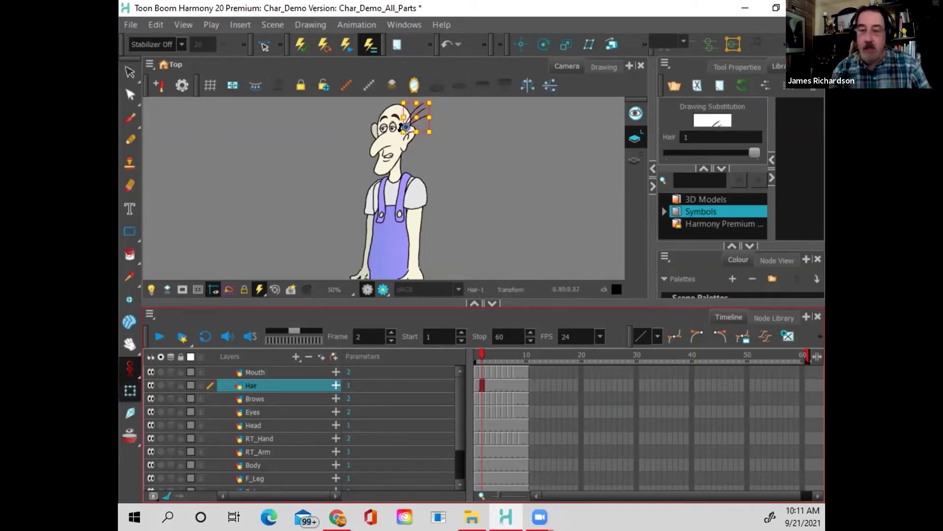
Step: Check the pivots of the Brows, Head, RT_Hand and RT_Arm layers, test-rotate the right arm, and undo the rotation
left_click(278, 400)
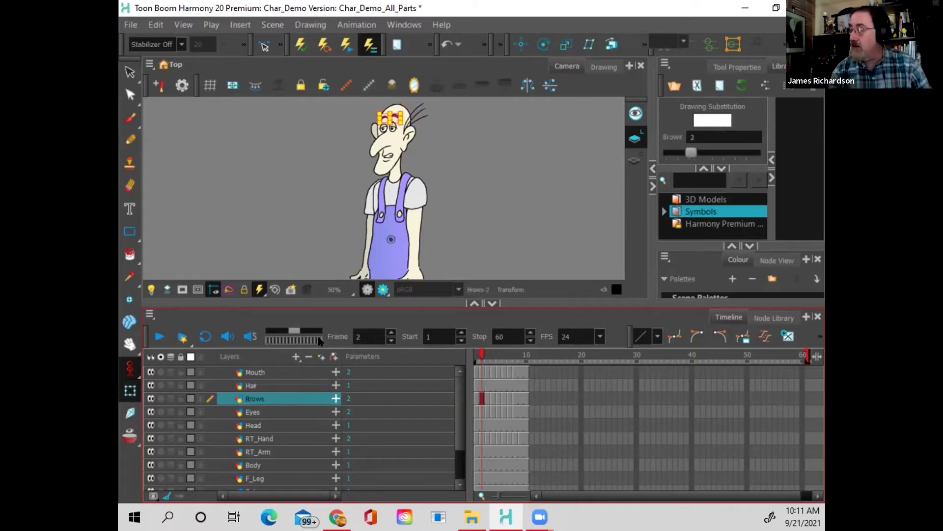
left_click(272, 425)
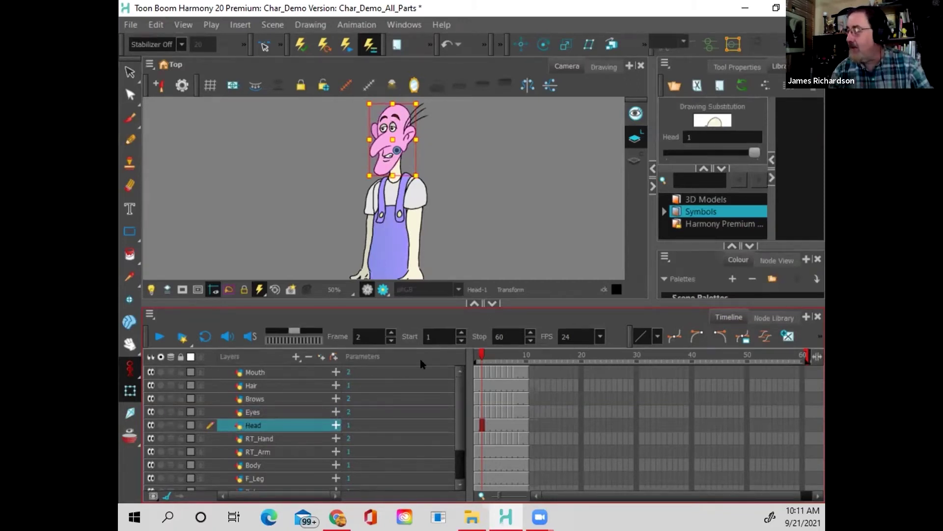
mouse_move(477, 356)
left_mouse_down()
mouse_move(486, 357)
mouse_move(466, 359)
left_mouse_up()
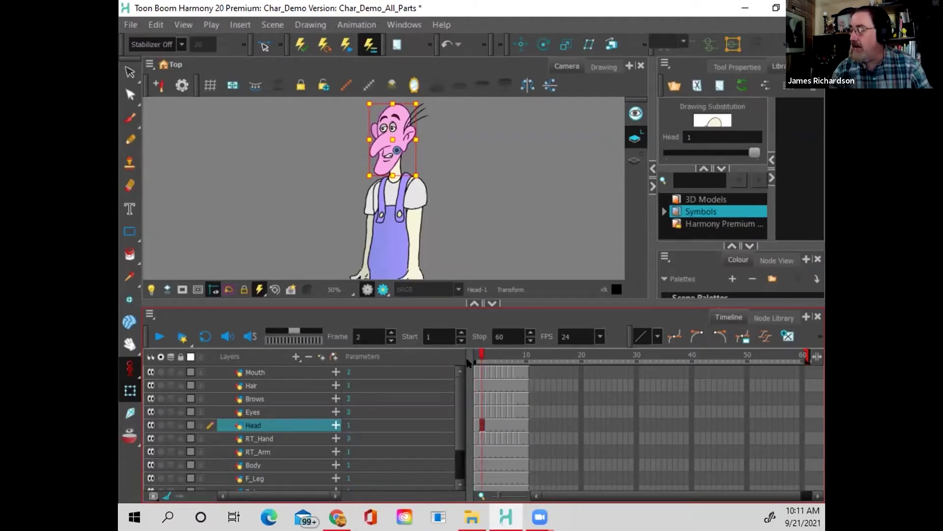
left_click(301, 442)
left_click(299, 453)
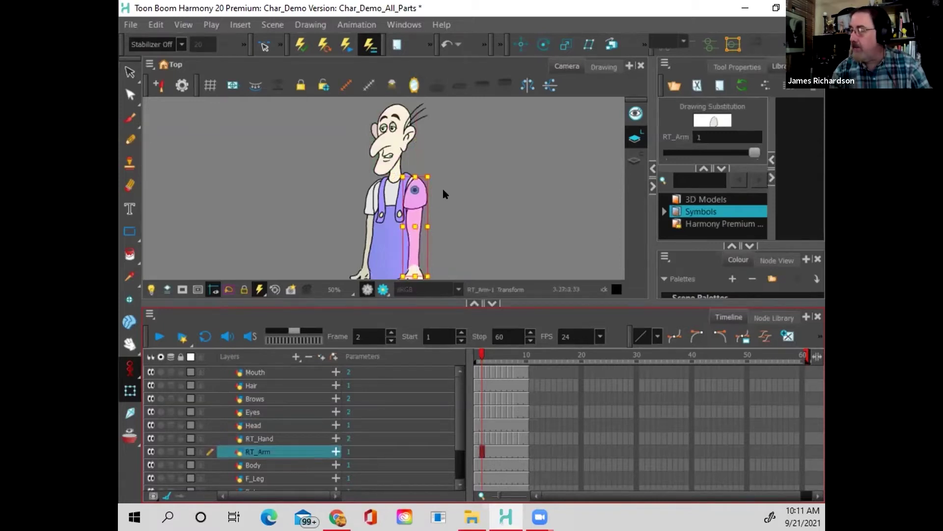
mouse_move(429, 168)
left_mouse_down()
mouse_move(467, 106)
mouse_move(384, 192)
mouse_move(491, 206)
mouse_move(459, 158)
mouse_move(493, 233)
mouse_move(484, 244)
mouse_move(456, 184)
mouse_move(465, 123)
mouse_move(446, 175)
mouse_move(457, 215)
mouse_move(446, 169)
mouse_move(398, 164)
mouse_move(425, 173)
left_mouse_up()
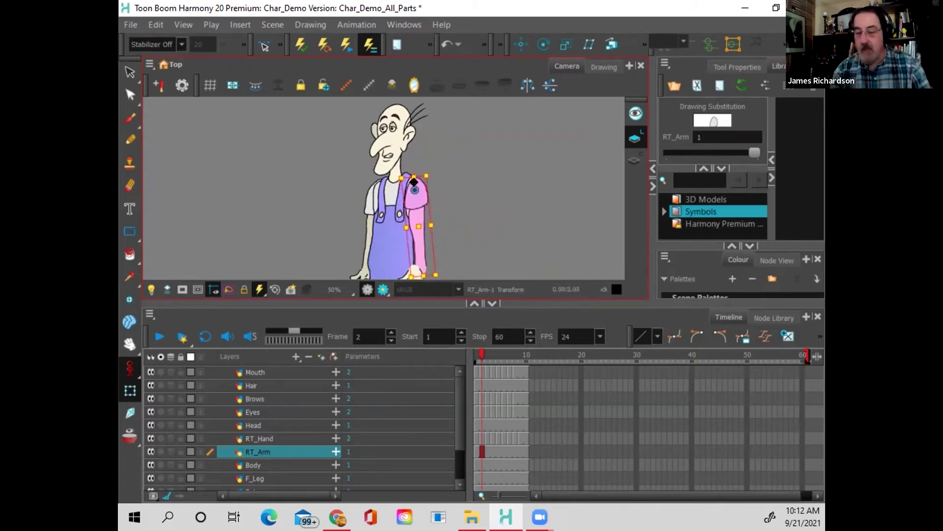
key("ctrl+z")
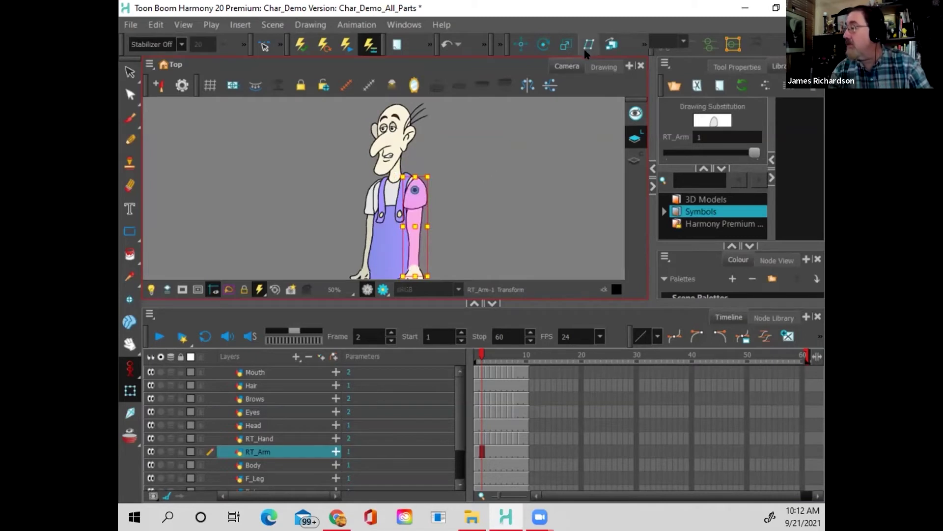
Step: Move the RT_Arm pivot slightly higher in the shoulder using the Rotate tool, and test the arm with the Transform tool
left_click(543, 44)
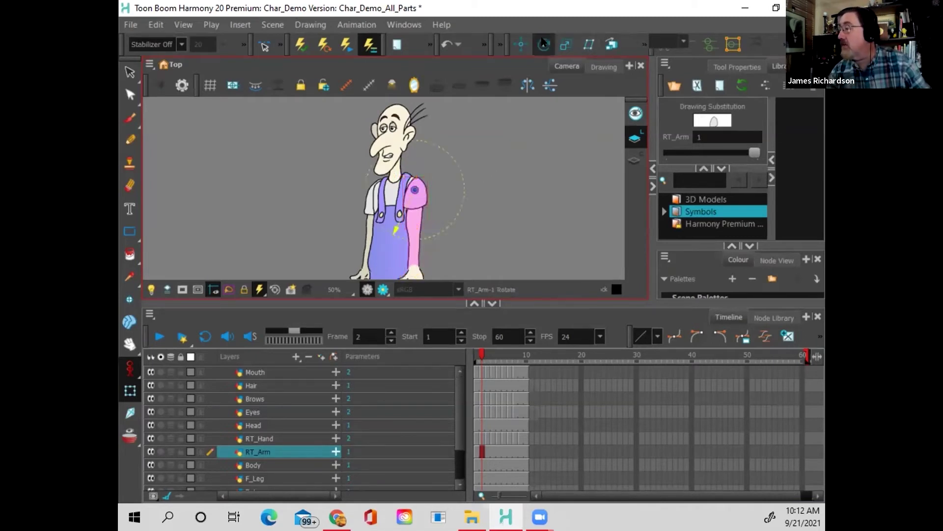
left_click_drag(411, 185, 412, 177)
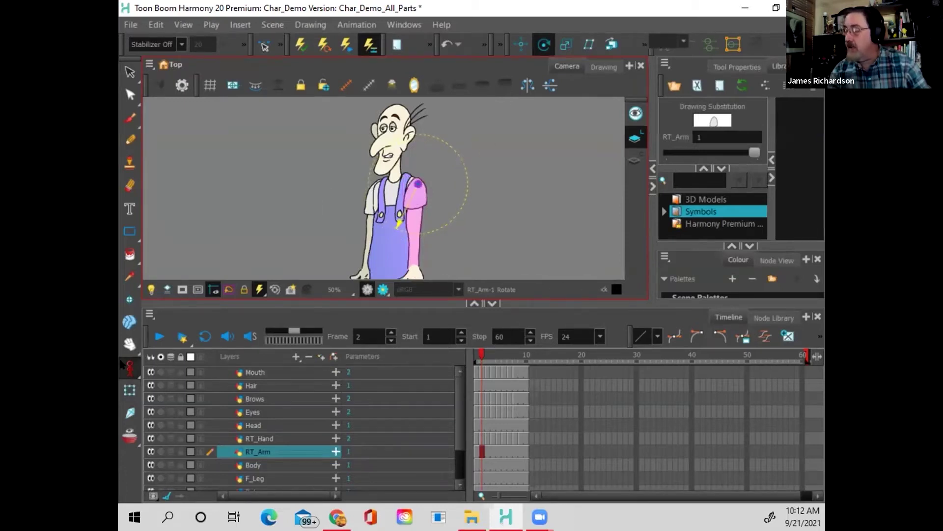
left_click(130, 390)
left_click_drag(436, 166, 462, 163)
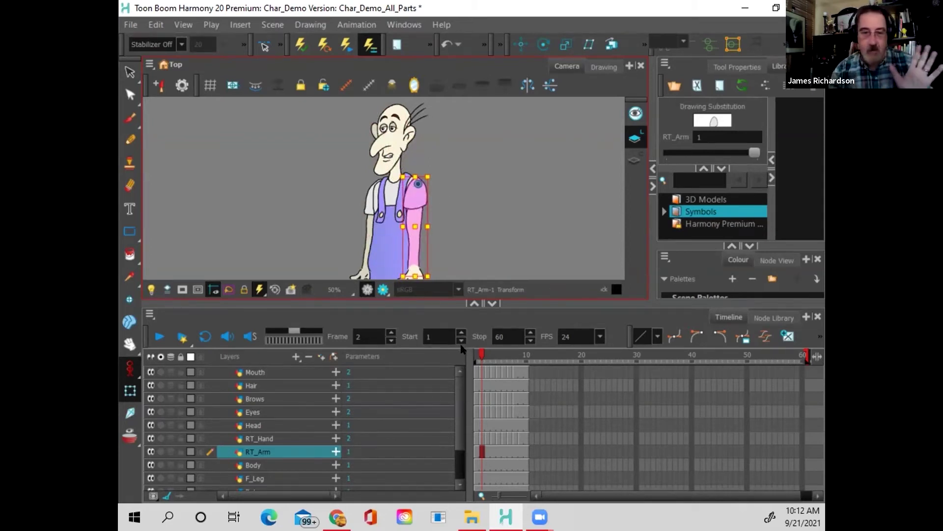
Step: Move the playhead to frame 1
left_click(480, 351)
left_click_drag(479, 348, 477, 347)
left_click(477, 350)
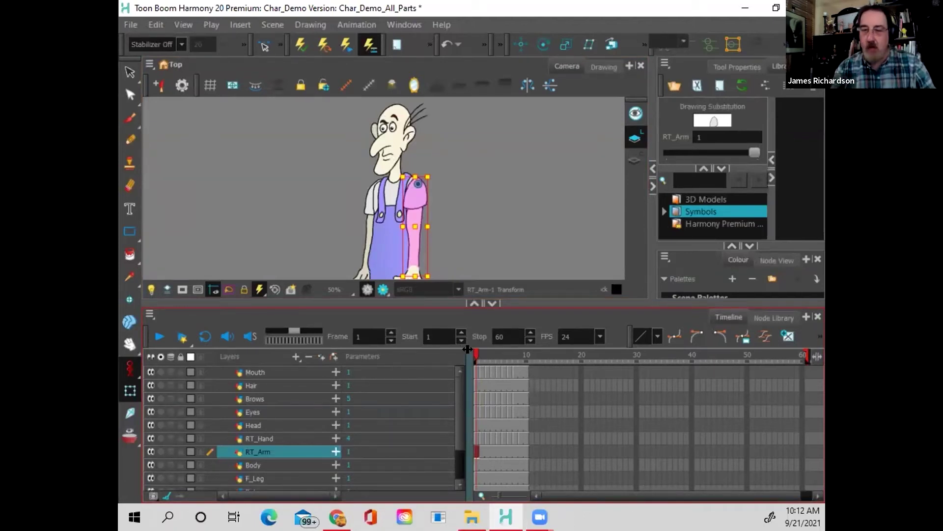
Step: Enlarge the camera area to fit the whole character, test the F_Leg pivot by swinging the leg up behind the body, and undo the rotation
scroll(482, 190, "down", 1)
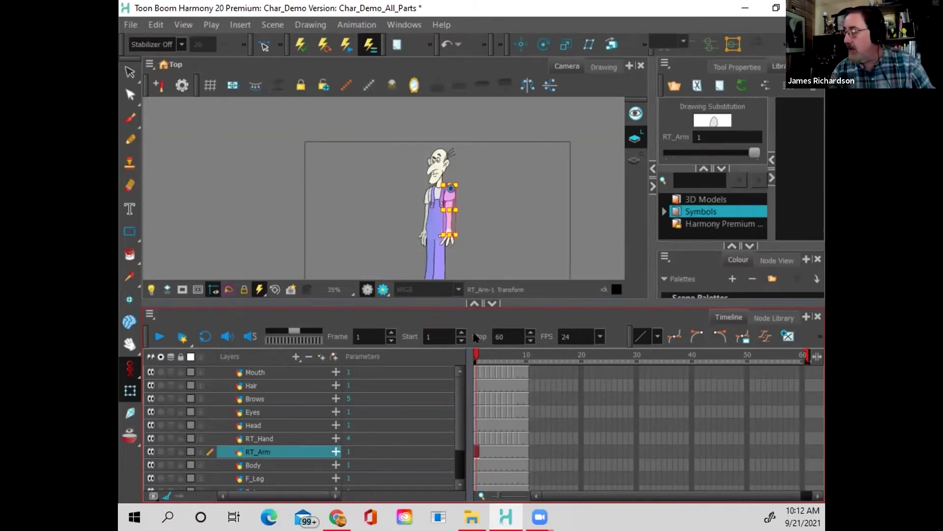
left_click(280, 478)
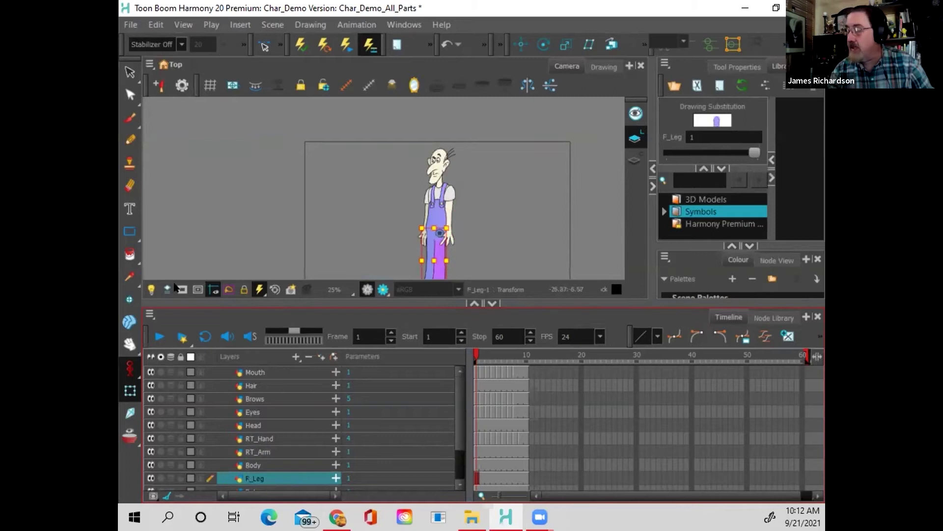
scroll(470, 222, "down", 1)
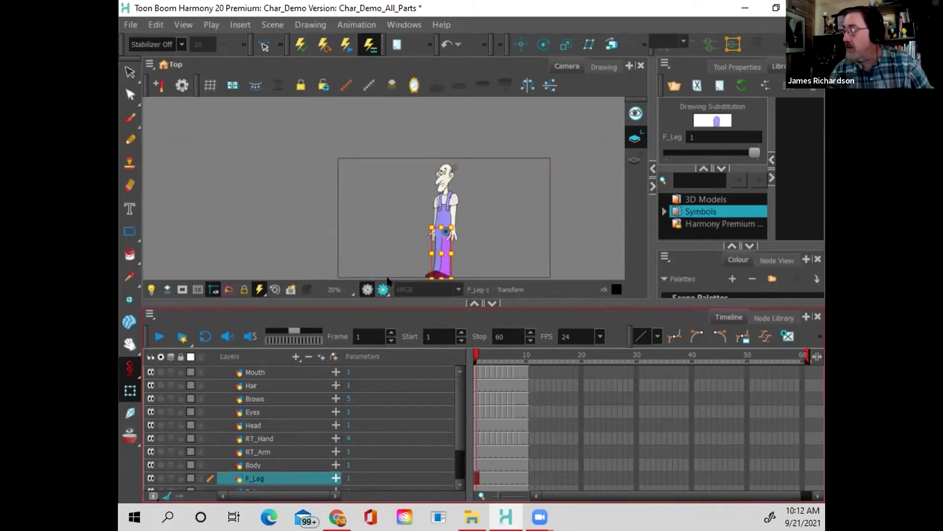
left_click_drag(386, 301, 387, 373)
scroll(439, 293, "up", 2)
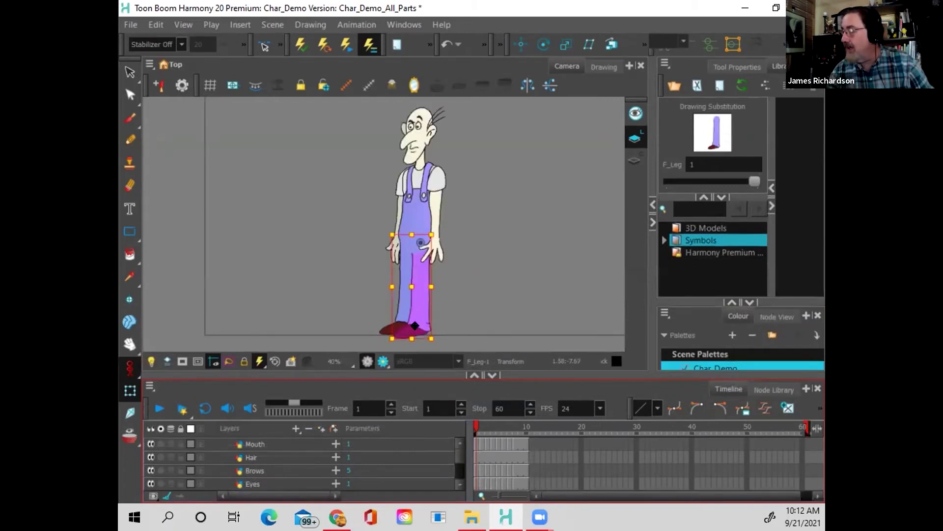
left_click_drag(430, 333, 540, 244)
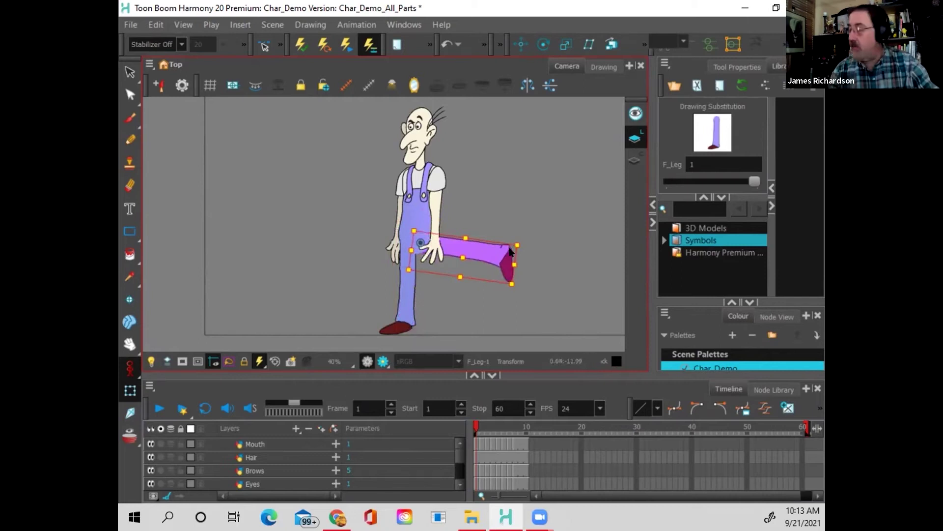
key("ctrl+z")
Step: Test the B_Leg layer's pivot by rotating the leg slightly forward at the hip
scroll(357, 479, "down", 3)
scroll(304, 463, "down", 1)
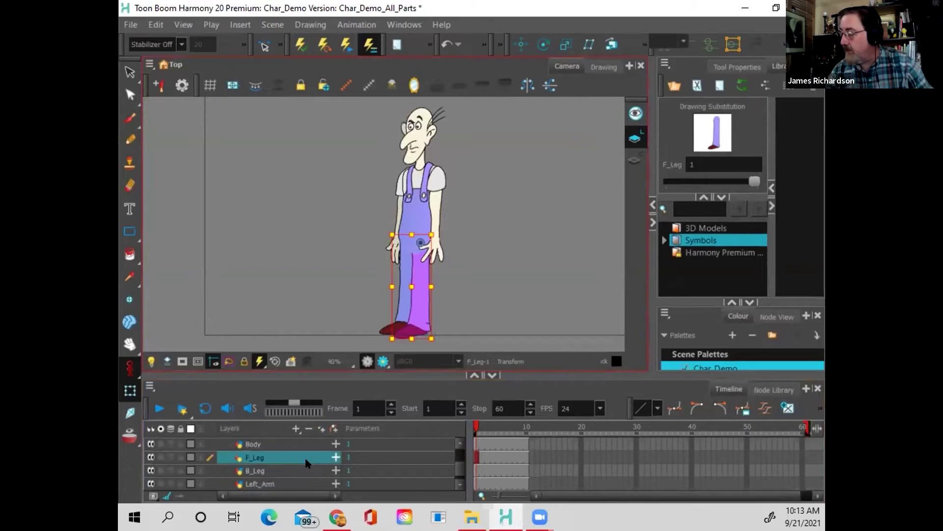
left_click(297, 470)
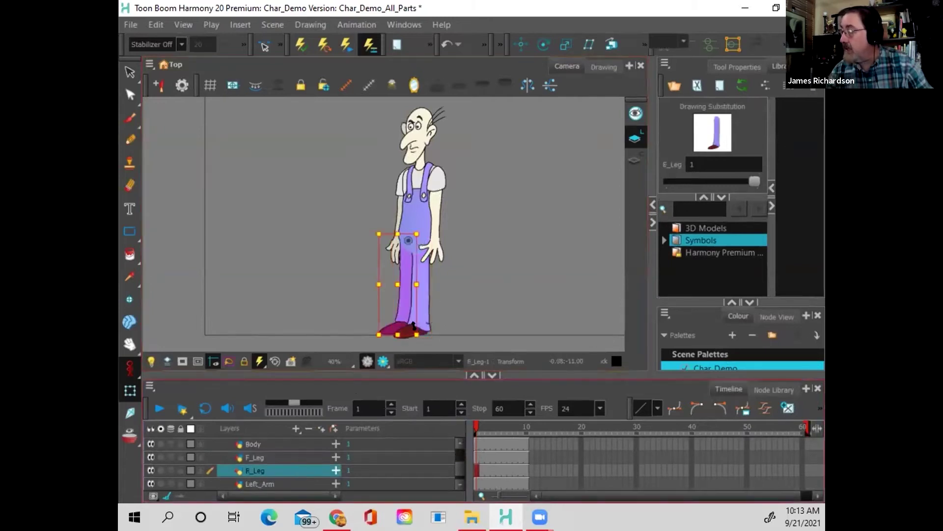
mouse_move(414, 327)
left_mouse_down()
mouse_move(350, 332)
mouse_move(281, 269)
mouse_move(369, 320)
mouse_move(526, 242)
mouse_move(537, 207)
mouse_move(330, 322)
mouse_move(297, 208)
mouse_move(325, 174)
mouse_move(292, 291)
mouse_move(364, 354)
mouse_move(347, 329)
mouse_move(378, 359)
mouse_move(437, 356)
mouse_move(399, 371)
left_mouse_up()
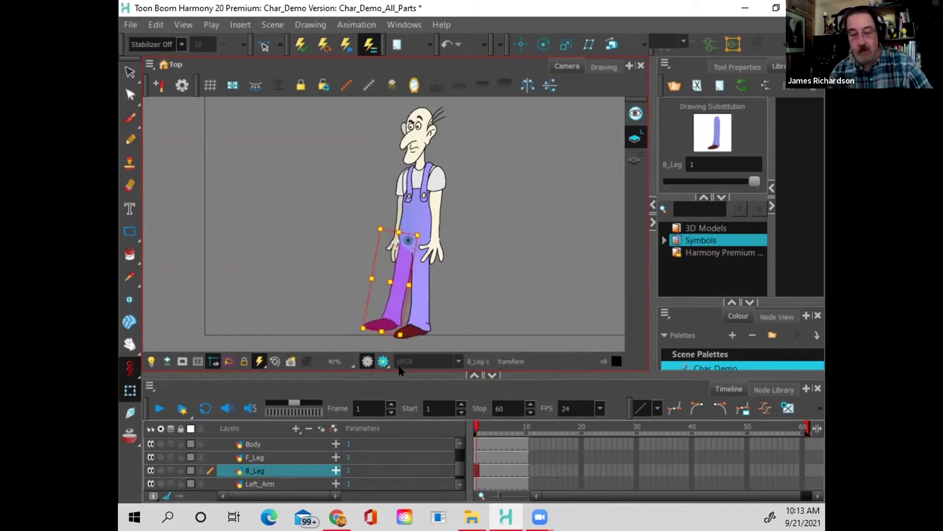
Step: Undo the last rotation of the back leg
key("ctrl+z")
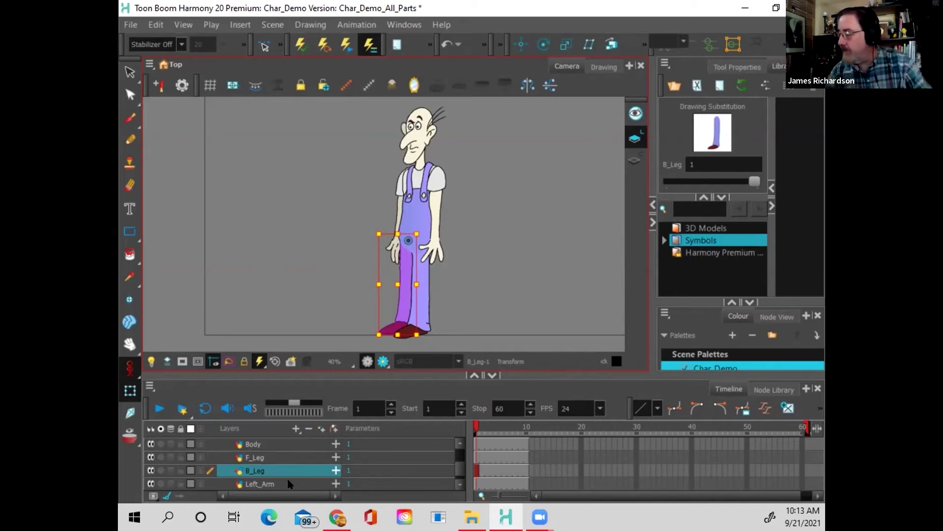
Step: Test the pivot of the RT_Hand layer by rotating the hand about the wrist, and undo the rotation
scroll(284, 452, "up", 1)
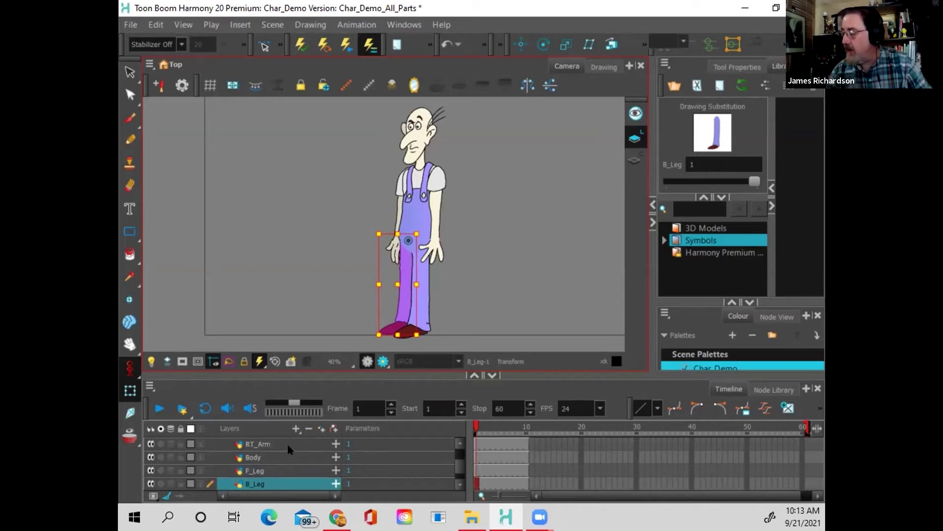
left_click(288, 445)
scroll(297, 460, "up", 2)
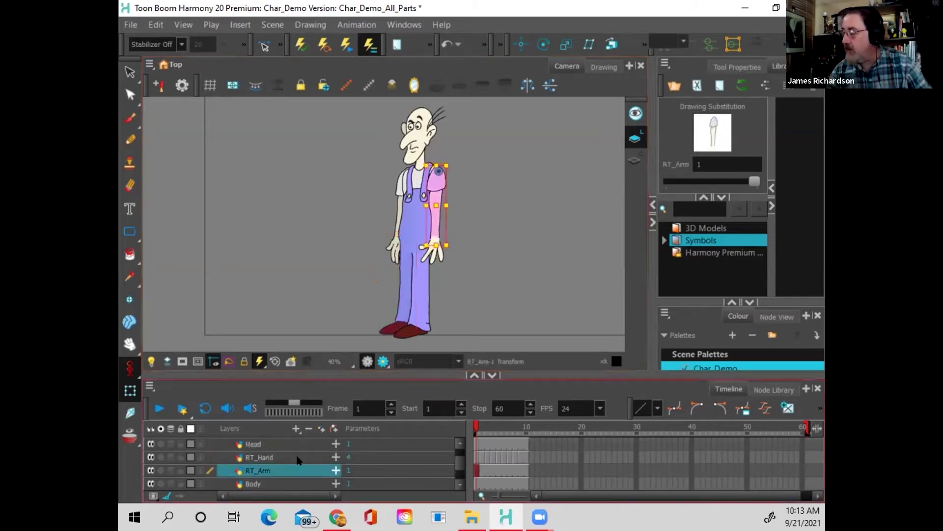
left_click(298, 458)
mouse_move(447, 264)
left_mouse_down()
mouse_move(496, 188)
mouse_move(495, 231)
mouse_move(376, 290)
mouse_move(370, 264)
mouse_move(472, 255)
mouse_move(467, 197)
mouse_move(465, 274)
mouse_move(364, 307)
mouse_move(467, 282)
mouse_move(466, 291)
left_mouse_up()
key("ctrl+z")
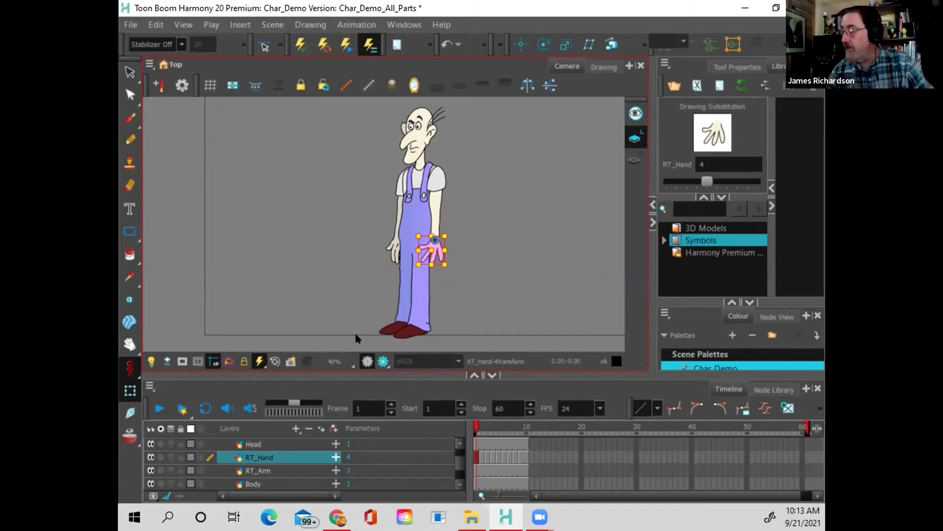
Step: Test the Left_Arm layer's shoulder pivot by rotating the arm away from the body with the Transform tool, and undo the rotation
scroll(286, 455, "up", 1)
scroll(286, 459, "down", 5)
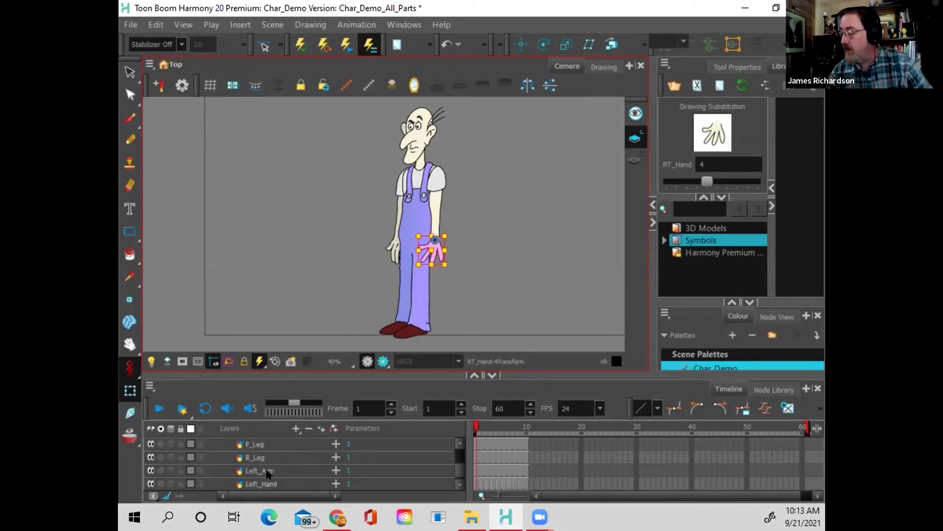
left_click(274, 472)
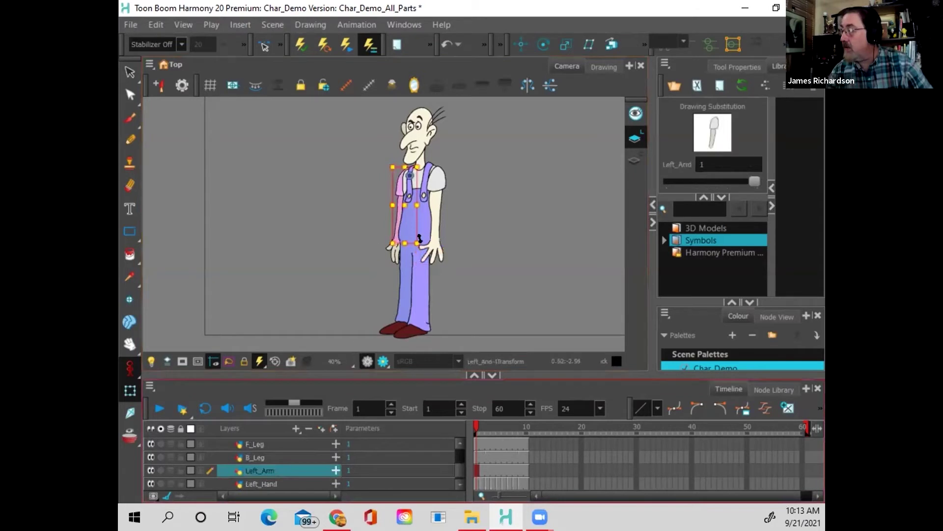
left_click(129, 369)
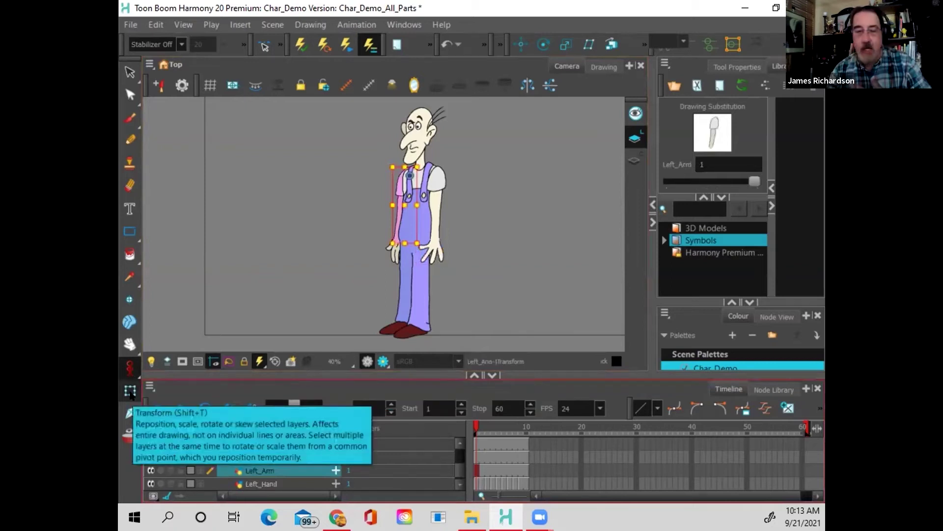
left_click(129, 391)
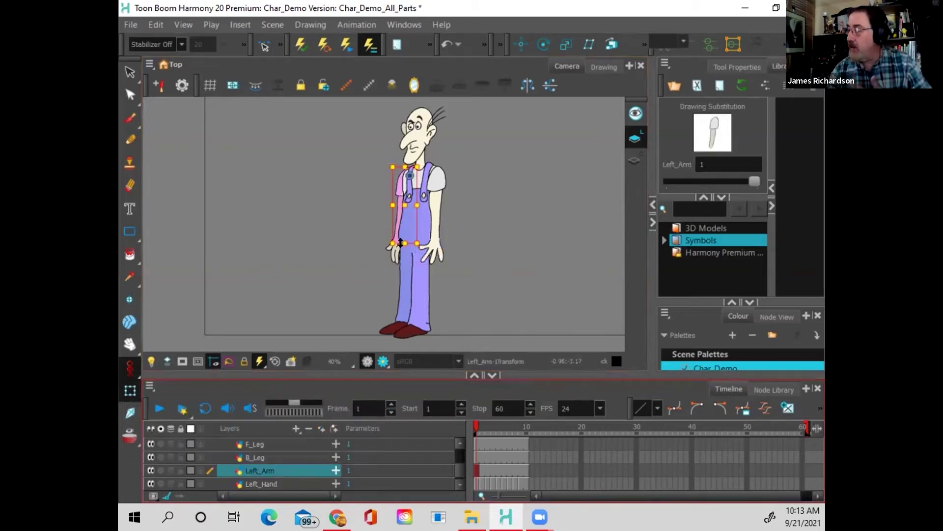
left_click_drag(415, 243, 364, 317)
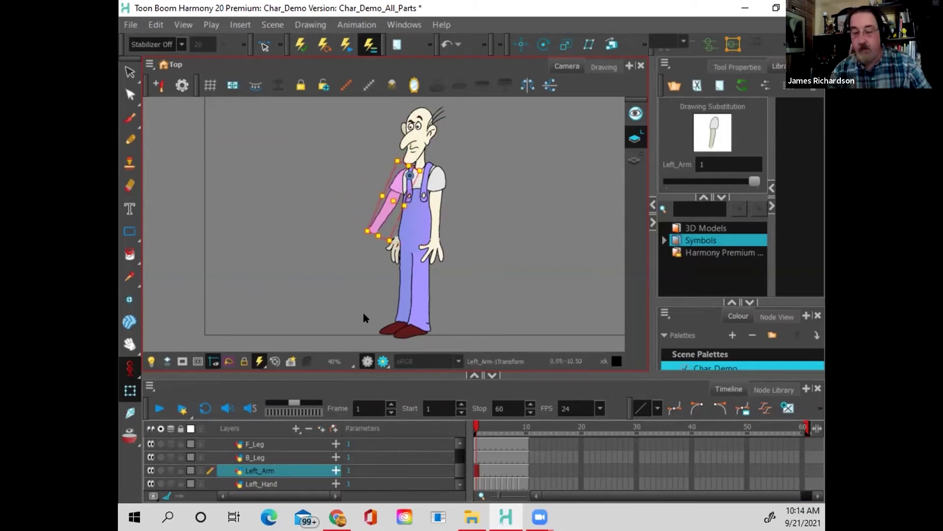
key("ctrl+z")
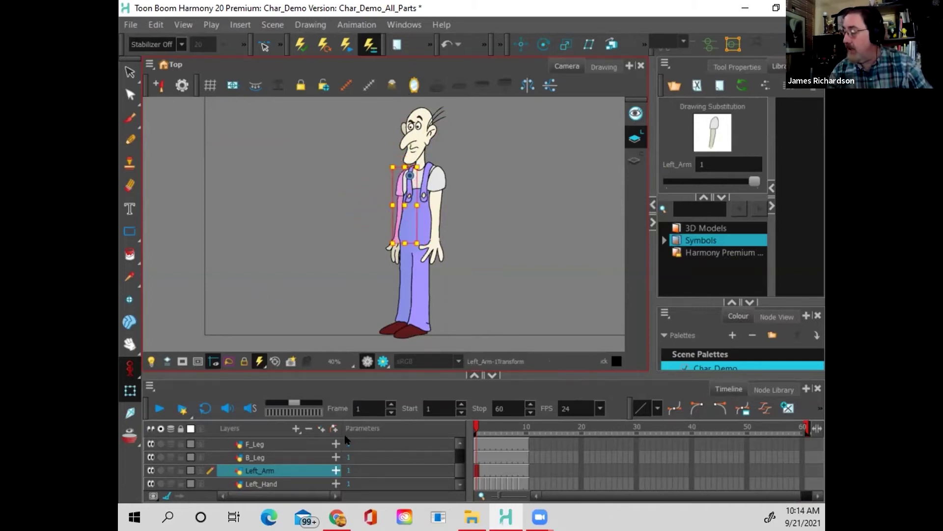
Step: Test the Left_Hand layer's wrist pivot by rotating the hand outward, undo the rotation and clear the selection
left_click(279, 484)
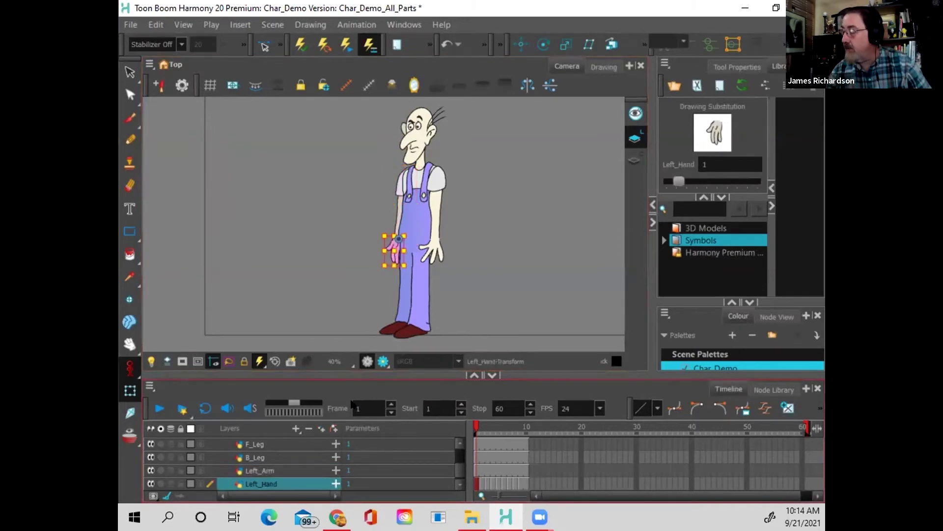
left_click_drag(407, 265, 340, 296)
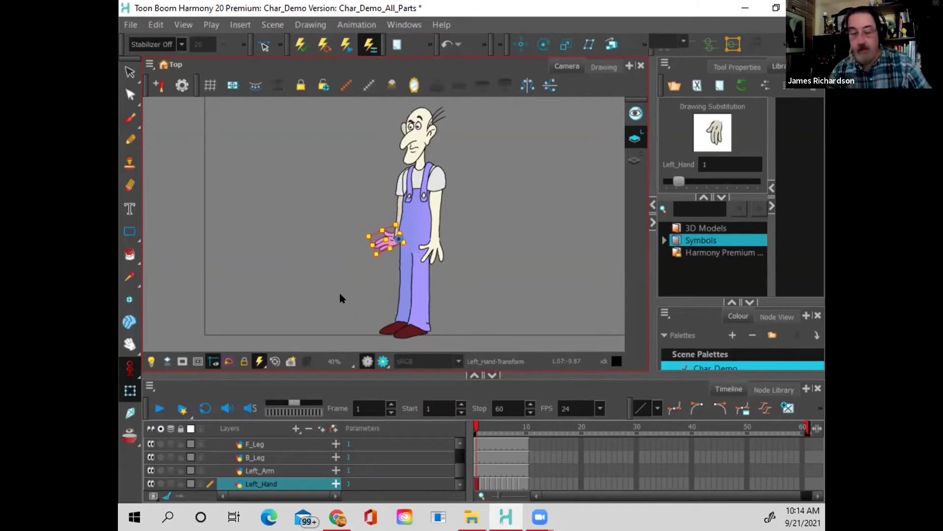
key("ctrl+z")
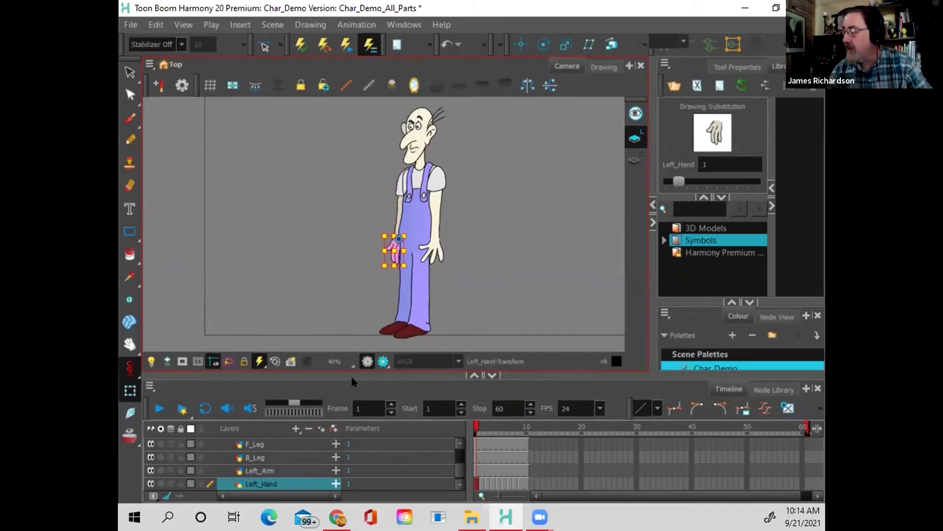
left_click(342, 256)
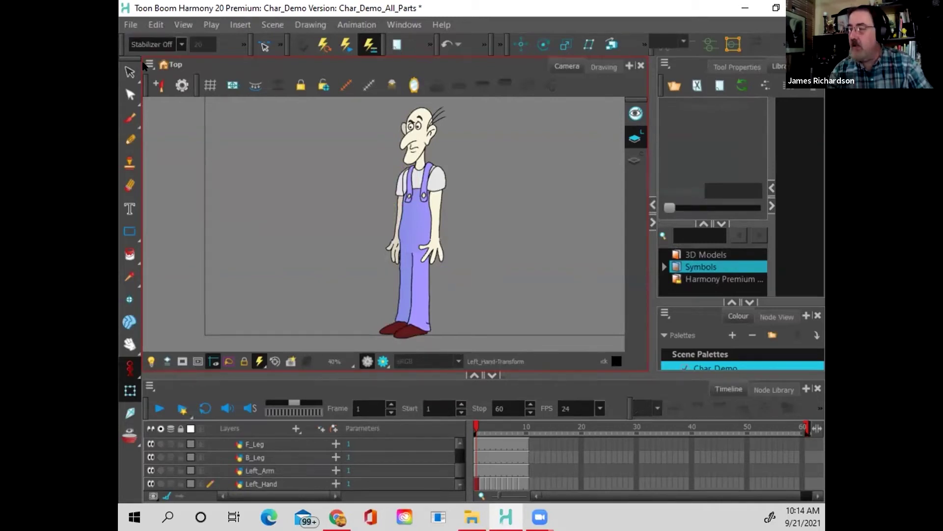
Step: Switch to the Select tool, restore the window to a smaller size and rearrange the toolbars to expose the Deformation toolbar's Rigging tool
left_click_drag(130, 72, 150, 70)
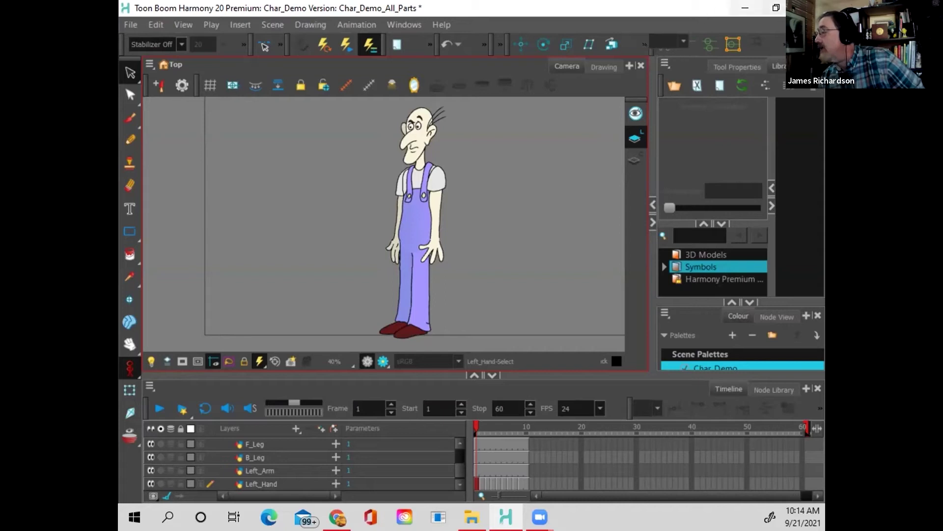
left_click(777, 7)
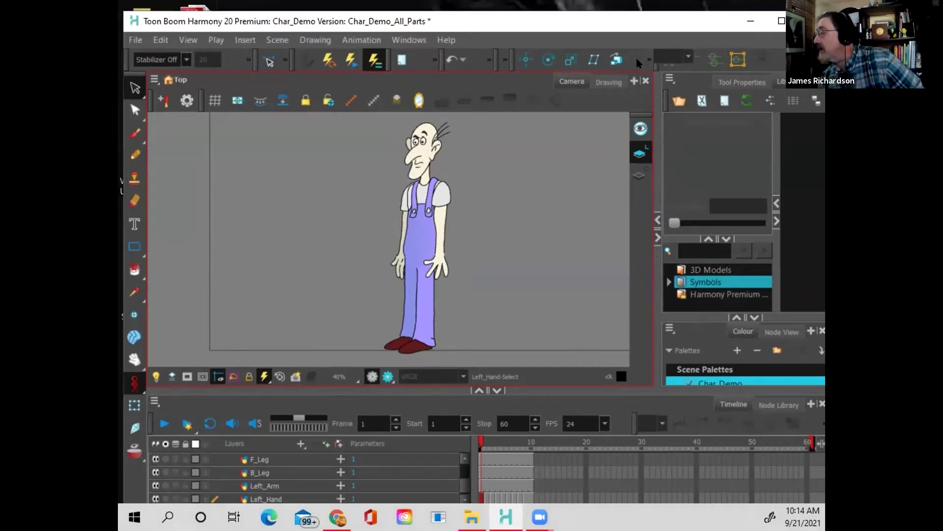
left_click_drag(612, 25, 520, 14)
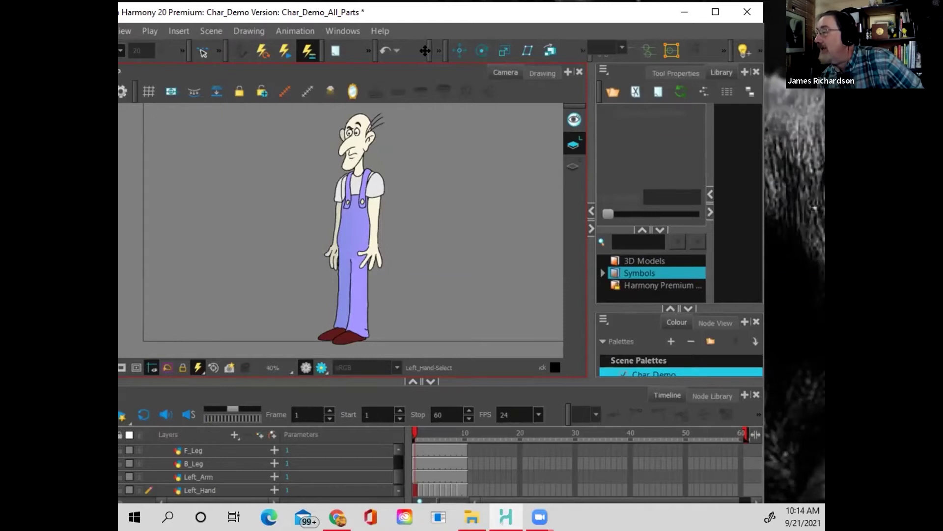
left_click_drag(425, 49, 224, 34)
left_click_drag(444, 51, 315, 42)
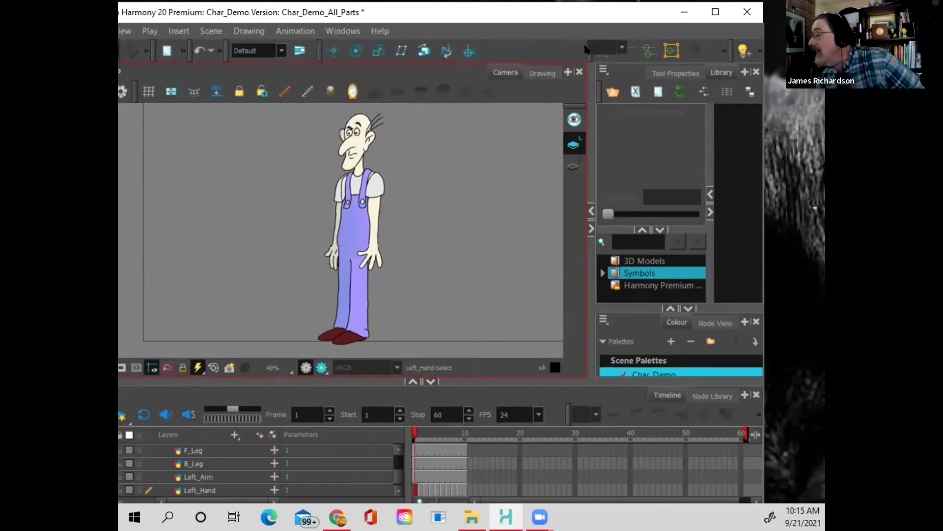
left_click_drag(583, 41, 478, 43)
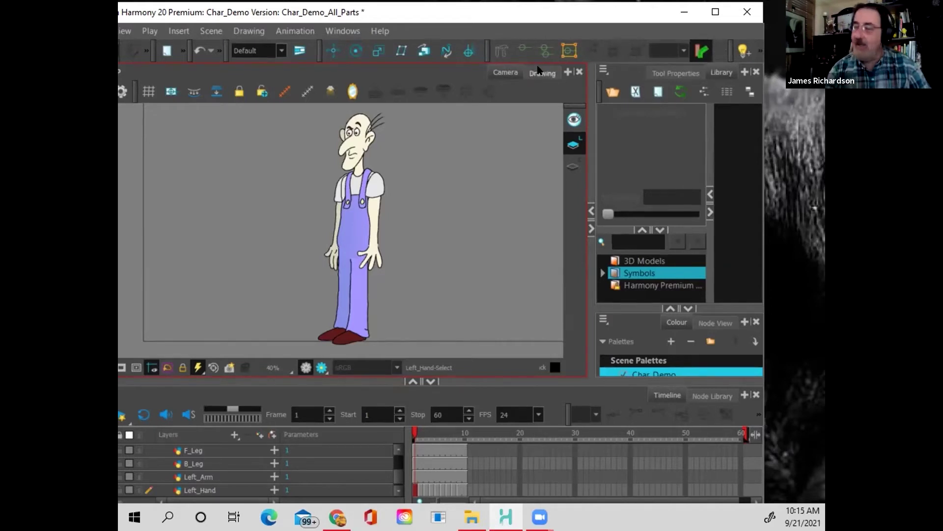
Step: Activate the Rigging tool and maximize the application window
left_click(500, 51)
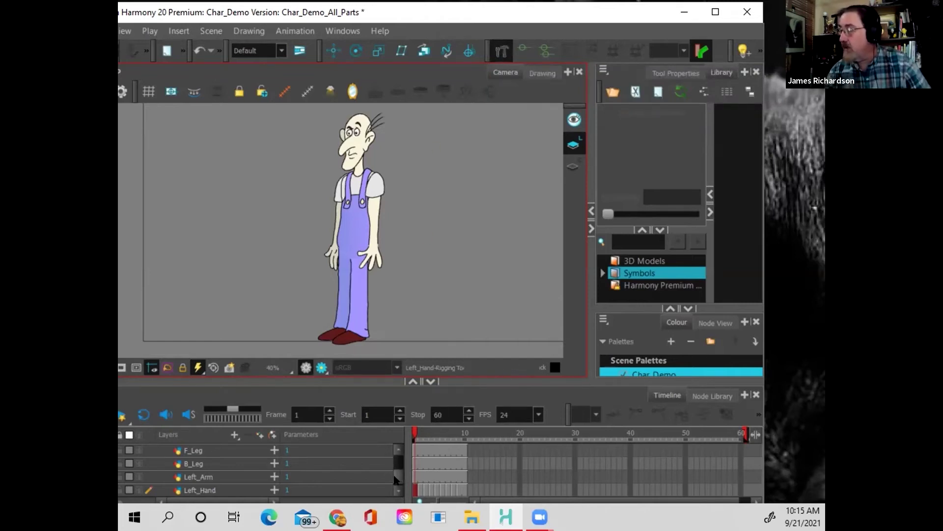
left_click_drag(395, 478, 395, 463)
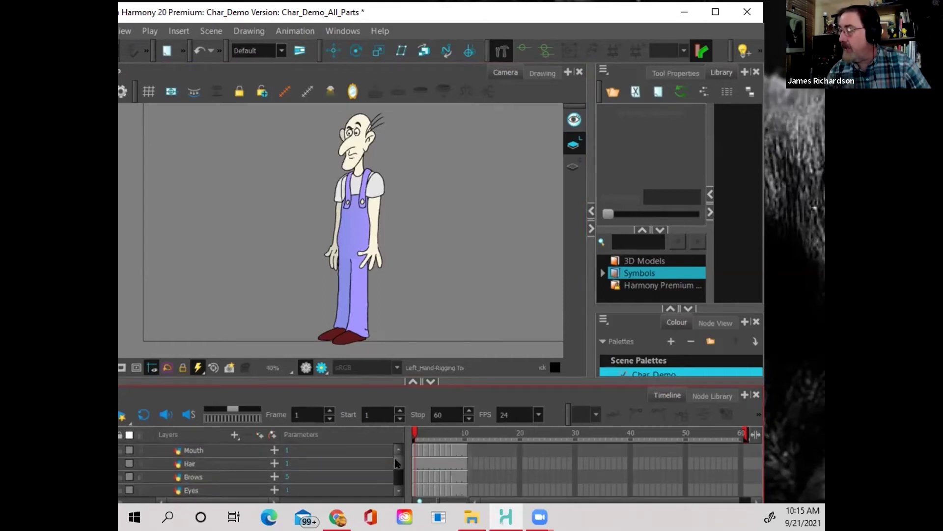
left_click_drag(397, 463, 398, 460)
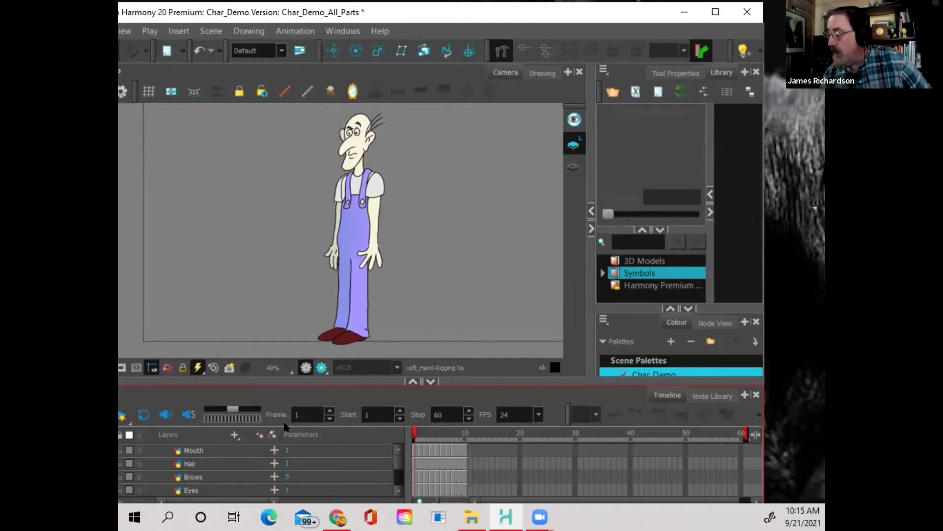
double_click(499, 7)
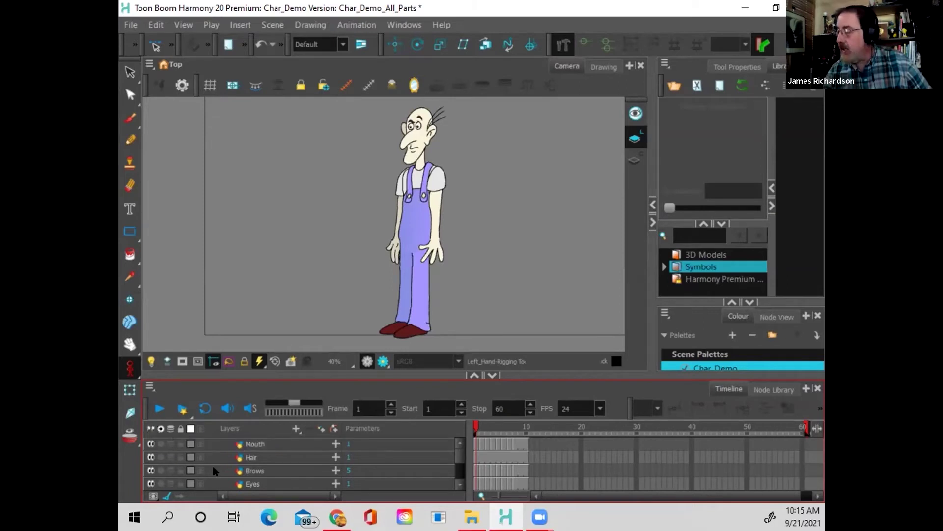
Step: Solo the Body layer in the timeline and select it for rigging
scroll(253, 473, "down", 2)
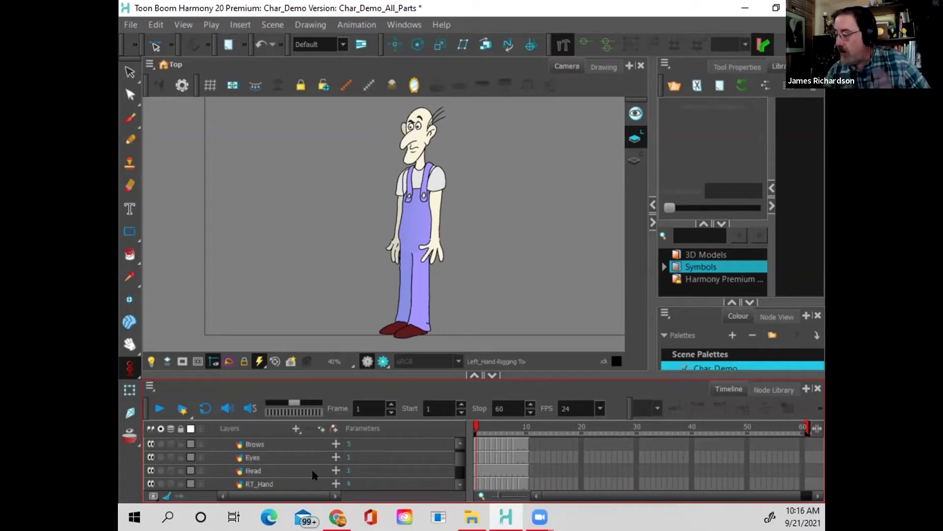
scroll(311, 473, "down", 4)
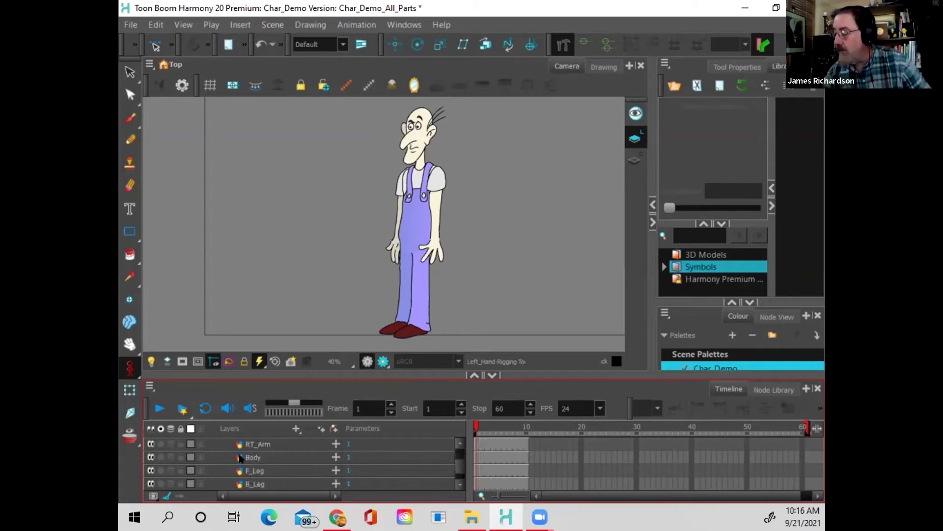
left_click(162, 457)
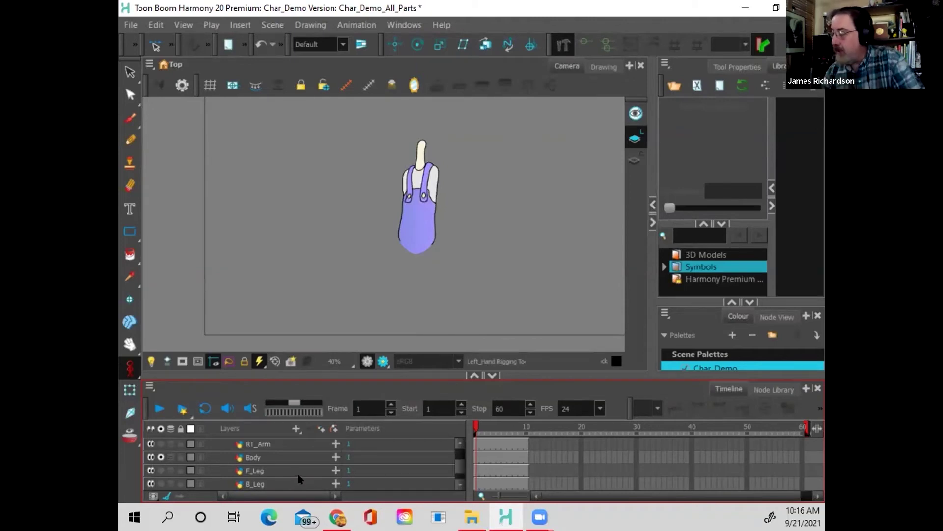
left_click(254, 457)
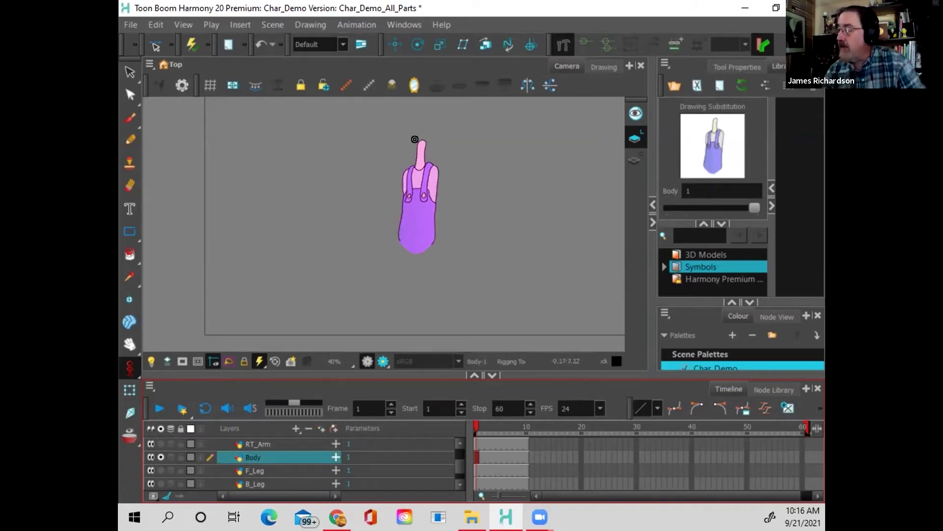
Step: Rig the body with a chain of four bones from the hips through the chest to the top of the neck, and switch to Transform
left_click(412, 237)
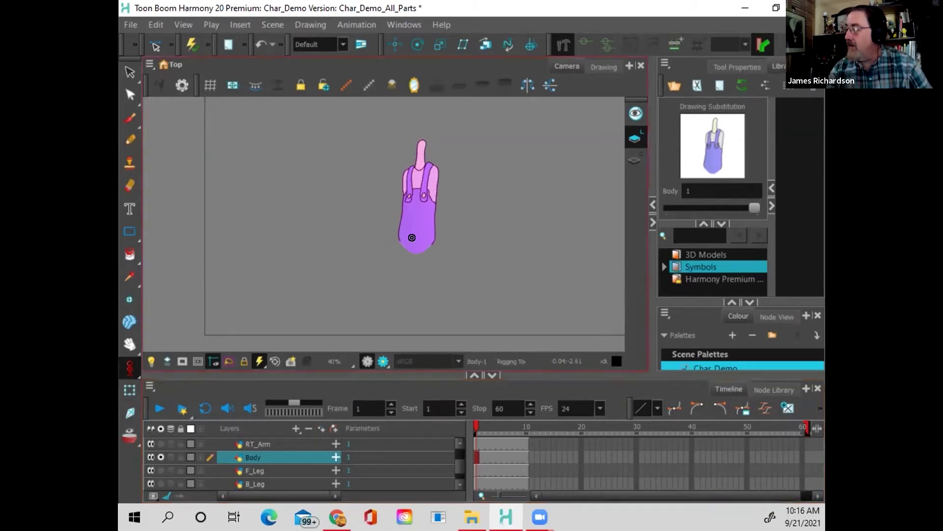
left_click(417, 210)
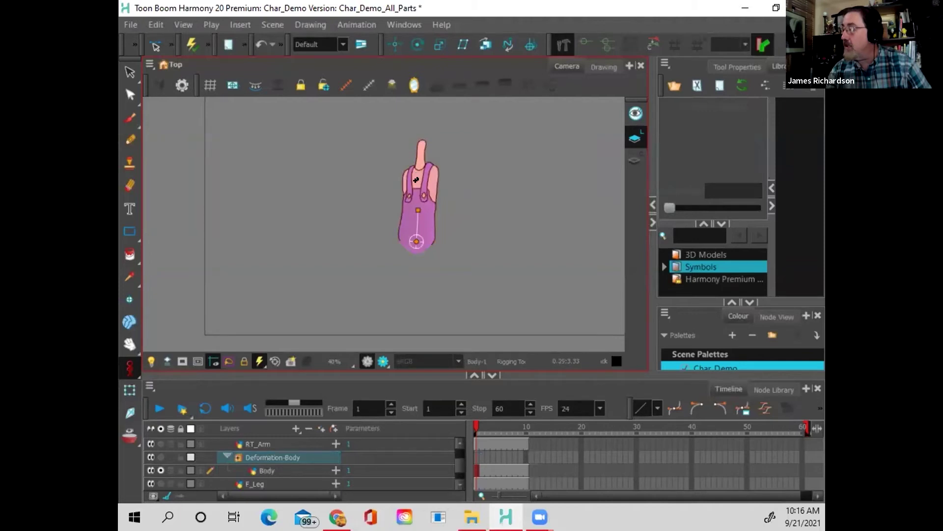
left_click(417, 181)
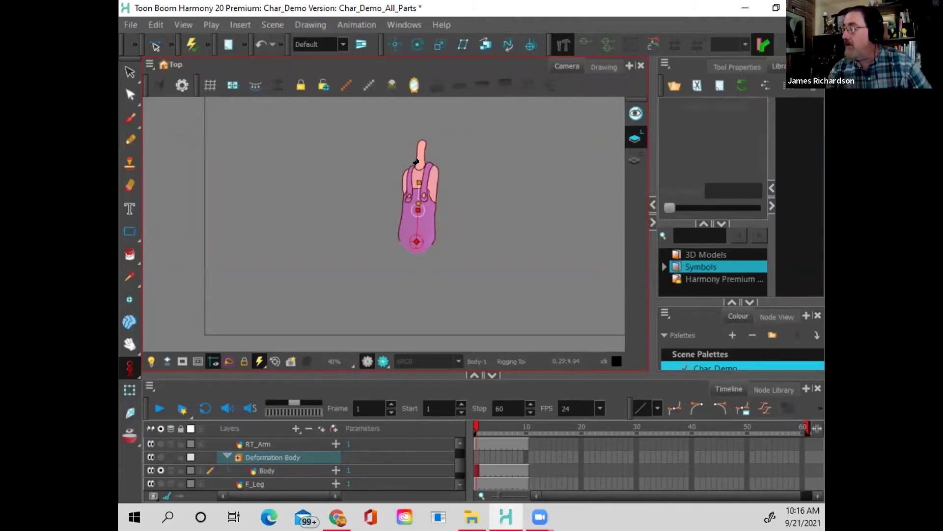
left_click(416, 163)
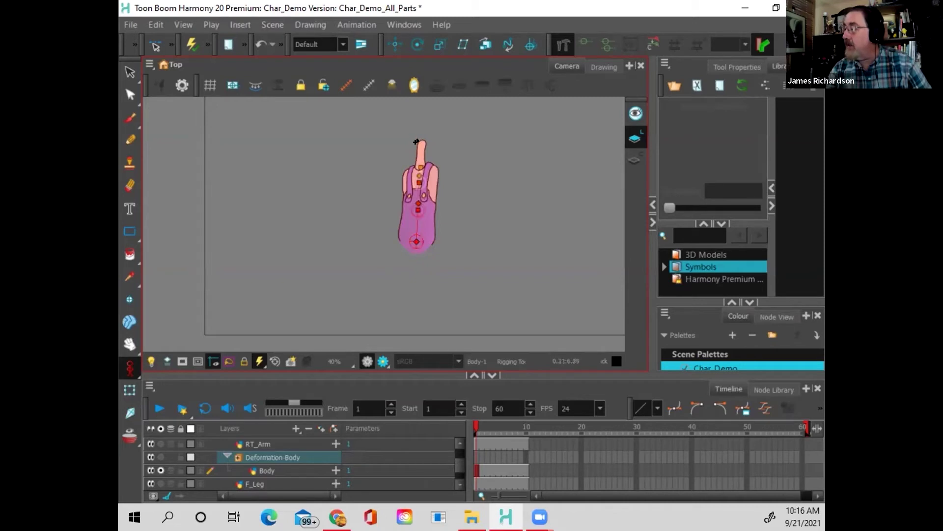
left_click(421, 140)
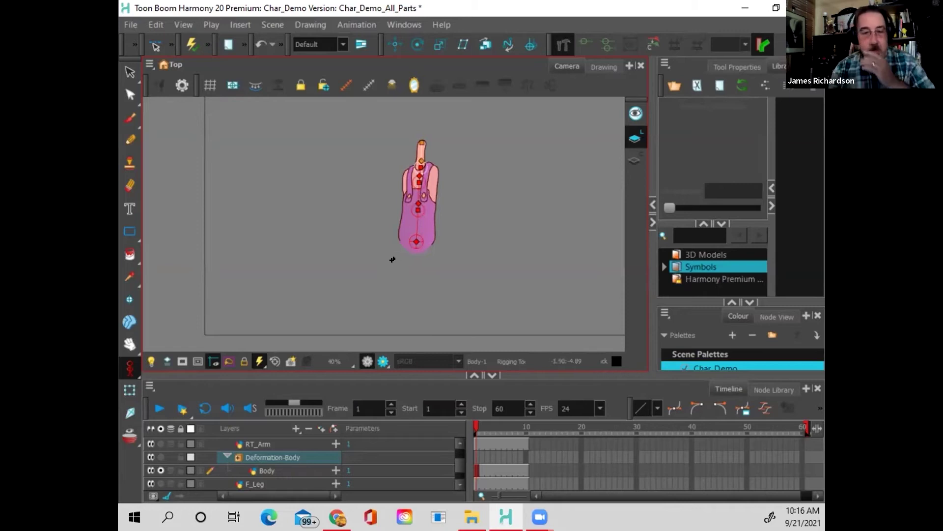
left_click(131, 390)
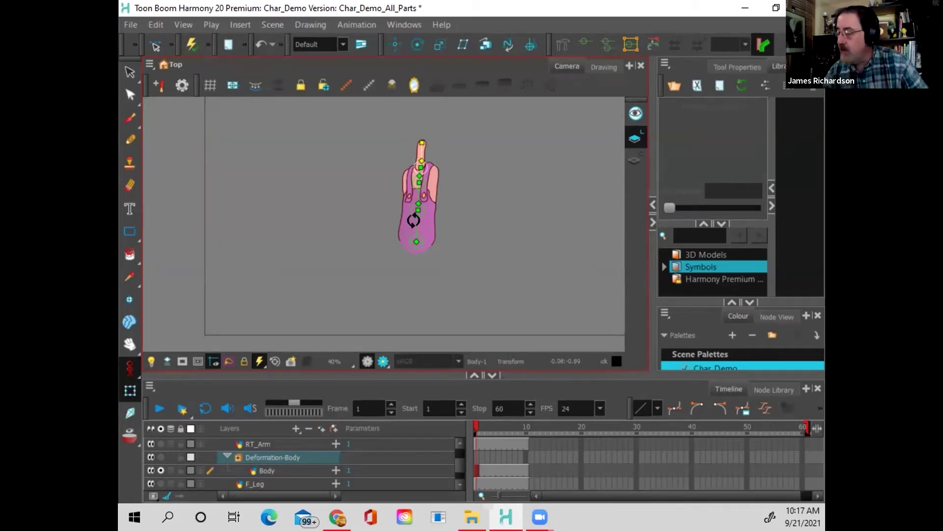
Step: Rename the body's deformation layer in the timeline to BN-Body
left_click(264, 458)
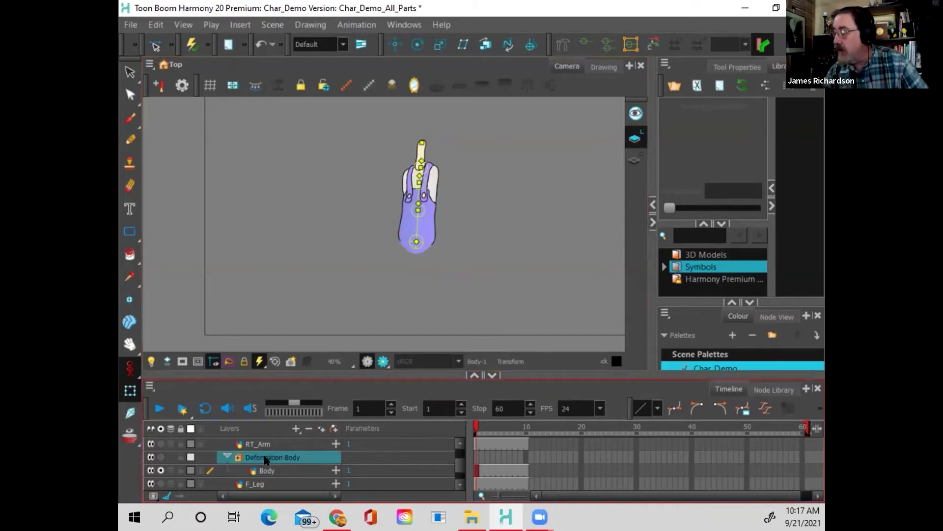
double_click(264, 458)
left_click_drag(282, 457, 213, 448)
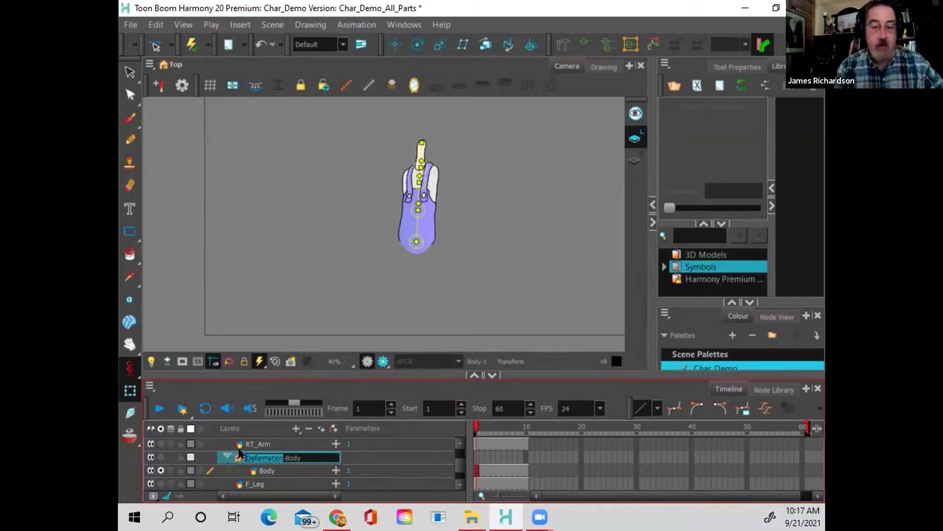
type("BN")
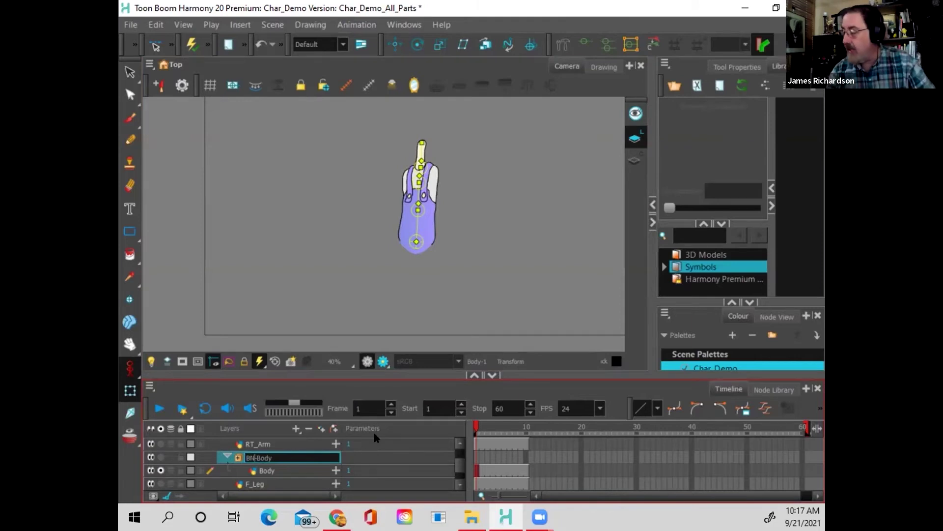
key("Return")
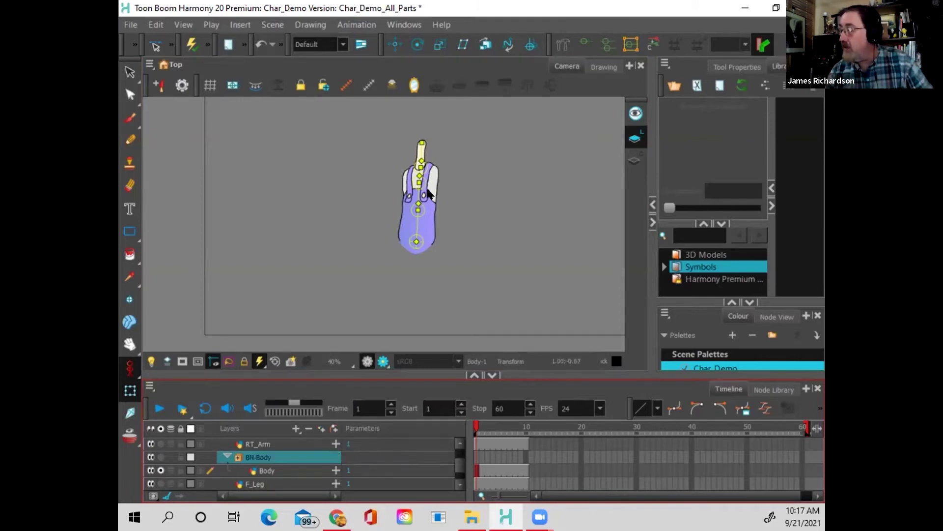
Step: Test the hip bone and waist joint of the body's deformation chain, and undo the last change
left_click(414, 218)
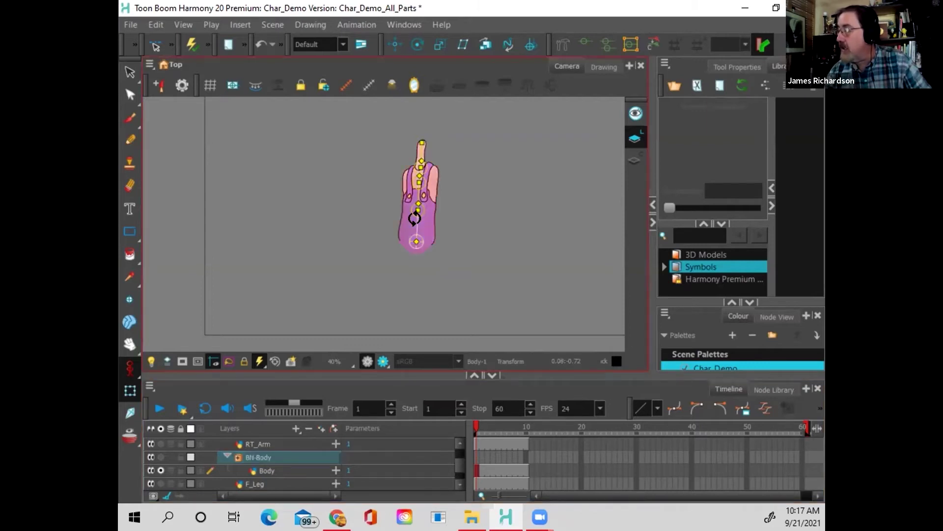
mouse_move(414, 218)
left_mouse_down()
mouse_move(428, 220)
mouse_move(405, 218)
mouse_move(424, 219)
mouse_move(409, 213)
mouse_move(431, 192)
mouse_move(398, 196)
mouse_move(433, 191)
mouse_move(396, 195)
mouse_move(414, 201)
left_mouse_up()
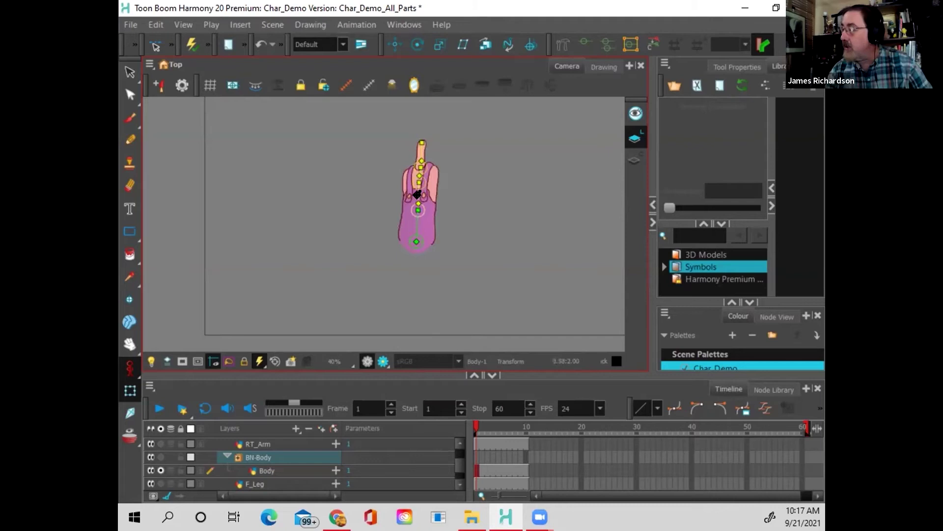
left_click(416, 201)
key("Delete")
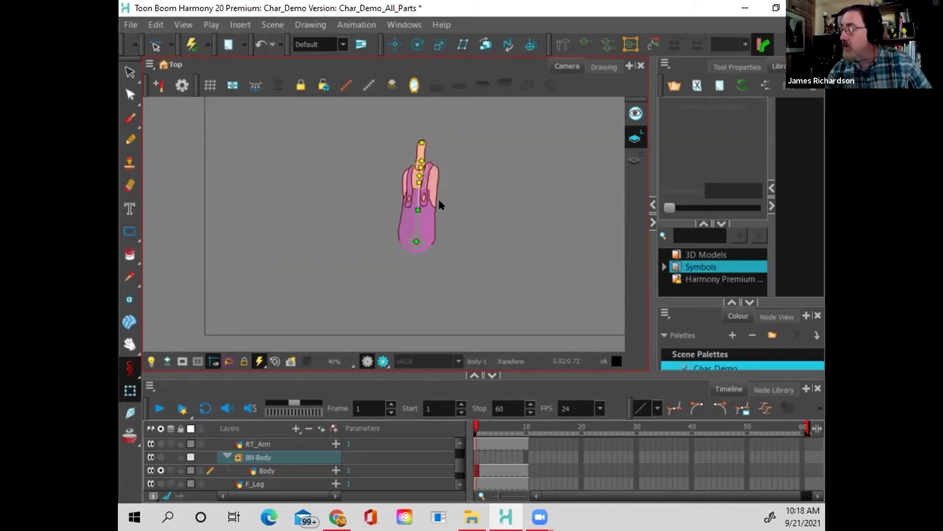
key("ctrl+z")
Step: Move the waist and chest joints of the body's bone chain to test how the torso bends
left_click_drag(441, 190, 443, 199)
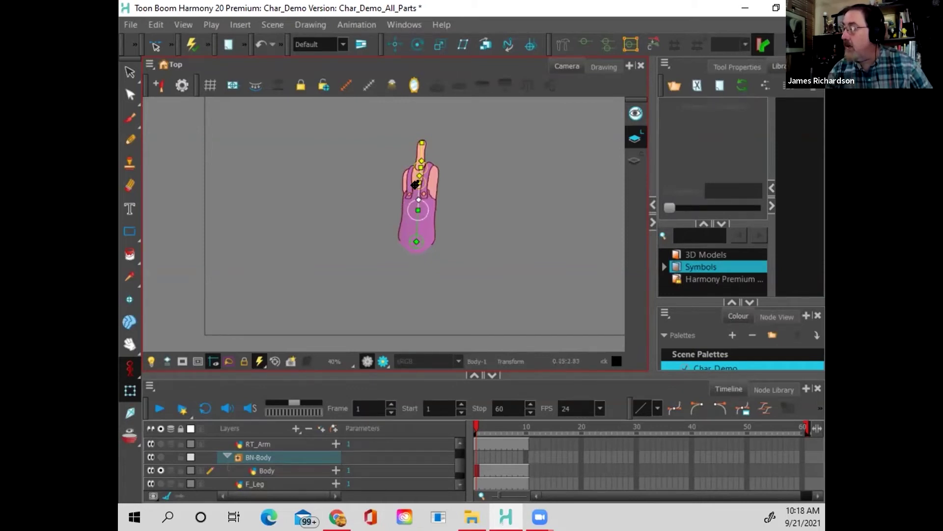
mouse_move(415, 188)
left_mouse_down()
mouse_move(430, 195)
mouse_move(395, 191)
mouse_move(406, 188)
mouse_move(429, 197)
mouse_move(393, 200)
mouse_move(428, 198)
mouse_move(413, 189)
mouse_move(431, 196)
mouse_move(425, 182)
left_mouse_up()
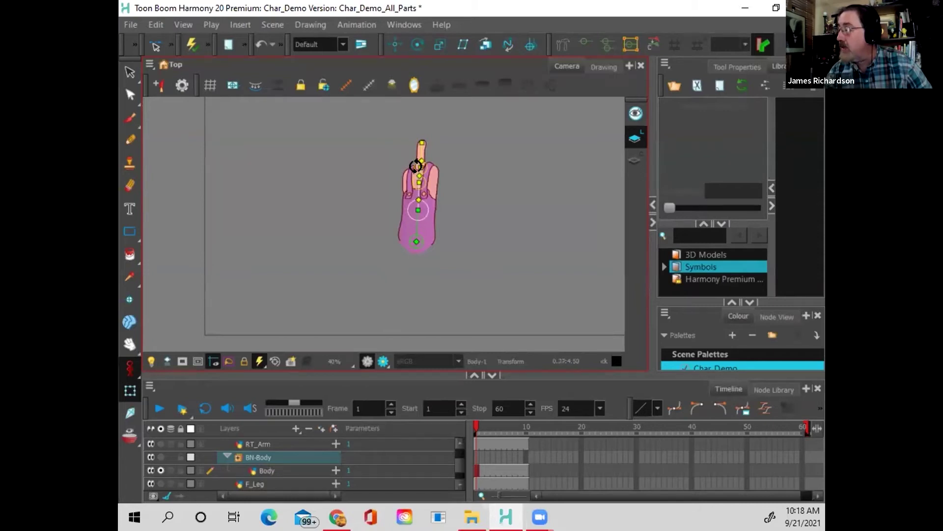
left_click_drag(415, 166, 427, 185)
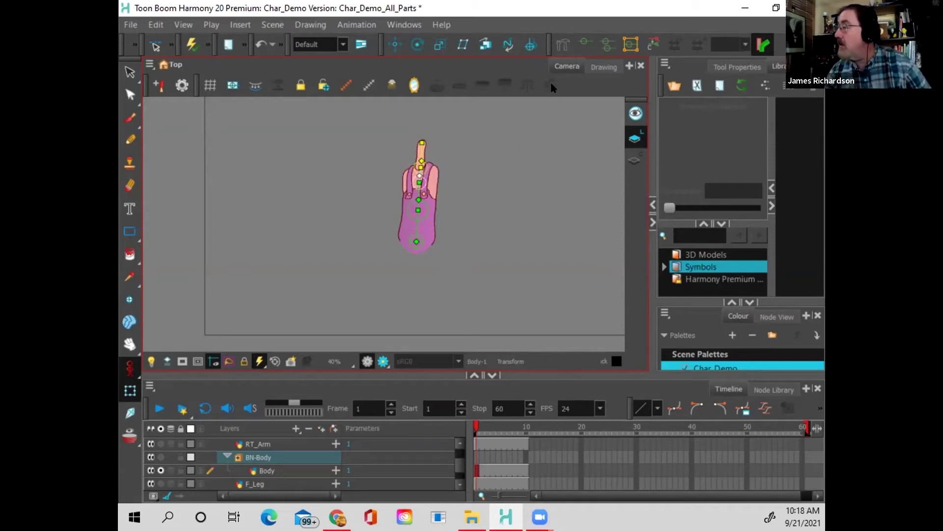
Step: Inspect the body's bone chain with the Rigging tool and the Select tool, and return to Transform
left_click(561, 44)
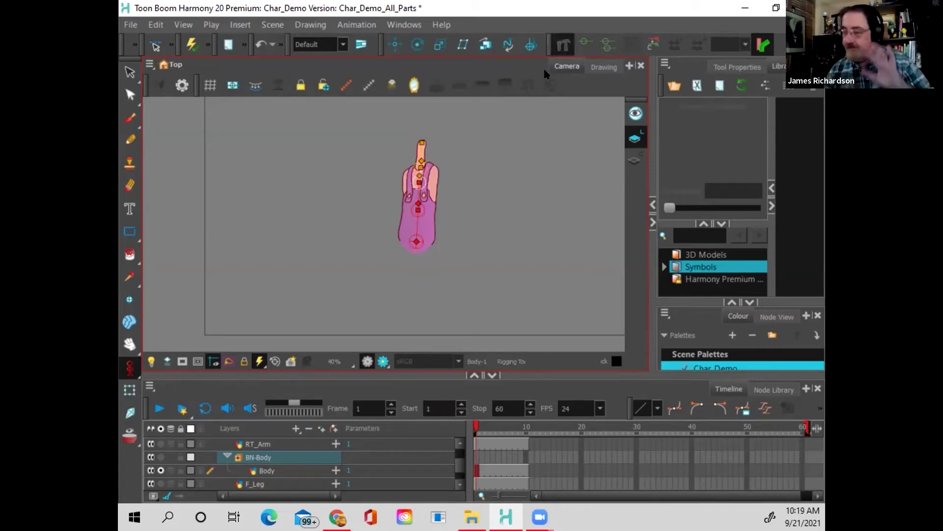
left_click(418, 173)
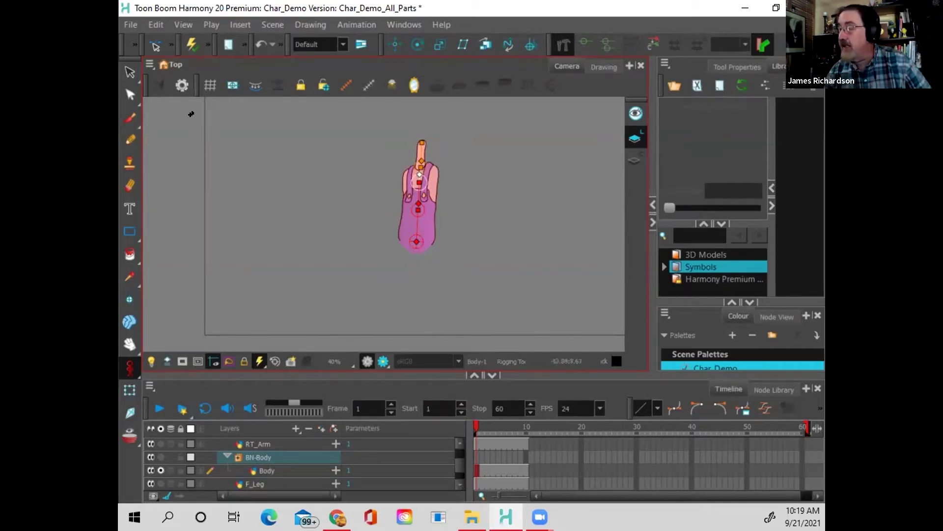
left_click(130, 72)
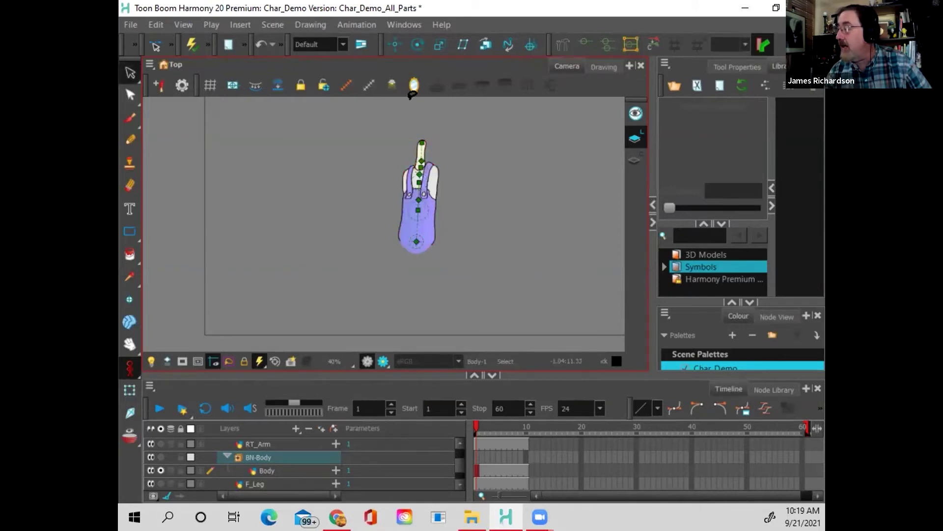
left_click(126, 390)
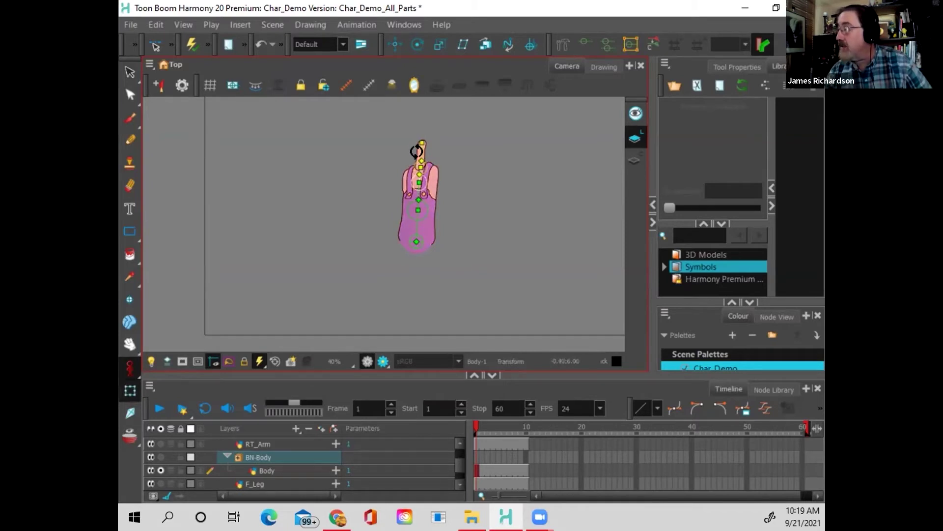
Step: Test the neck bone by swinging and squashing it, and bring it back to its upright position
mouse_move(421, 157)
left_mouse_down()
mouse_move(426, 148)
mouse_move(405, 149)
mouse_move(421, 148)
mouse_move(428, 161)
mouse_move(406, 158)
mouse_move(424, 156)
mouse_move(411, 153)
mouse_move(422, 147)
mouse_move(412, 156)
mouse_move(418, 140)
mouse_move(412, 146)
mouse_move(425, 149)
mouse_move(401, 147)
mouse_move(429, 142)
mouse_move(414, 143)
left_mouse_up()
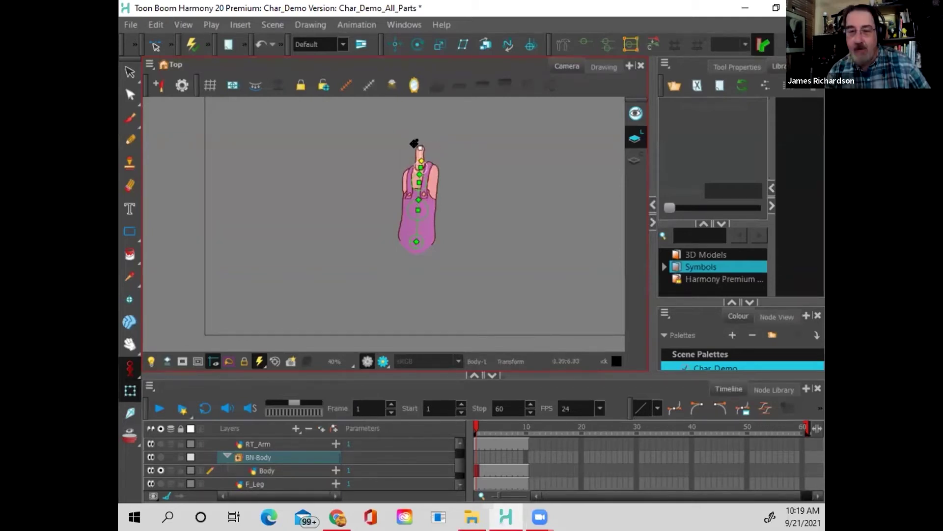
left_click_drag(397, 161, 414, 142)
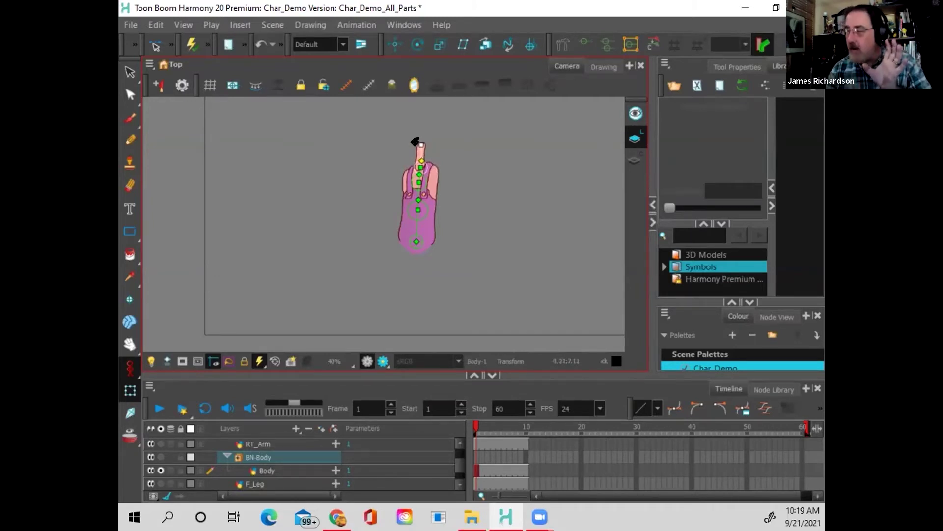
left_click_drag(445, 147, 417, 144)
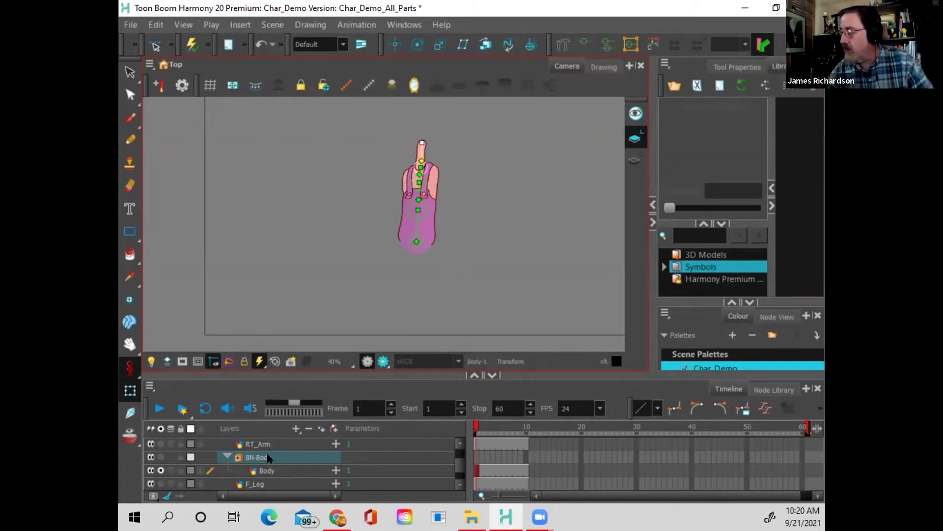
Step: Turn off solo on the Body layer to show the whole character
scroll(268, 458, "down", 1)
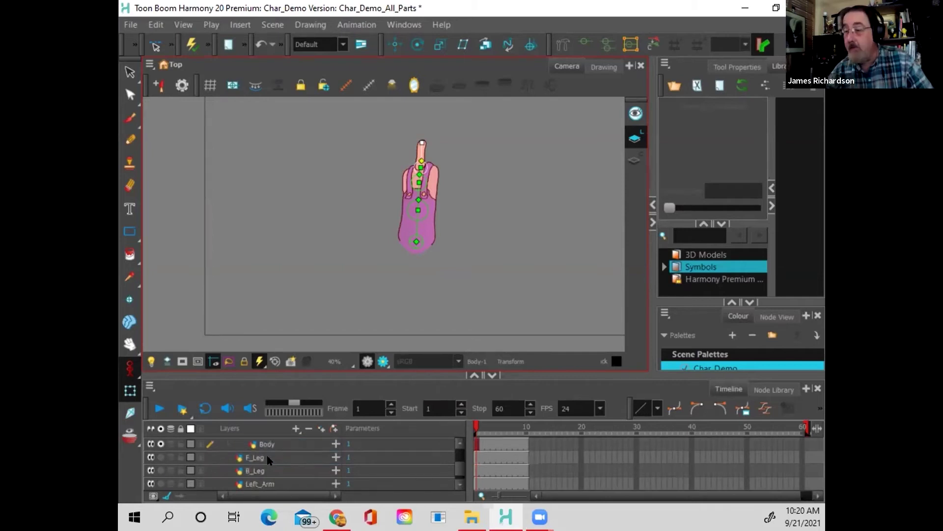
scroll(270, 459, "up", 3)
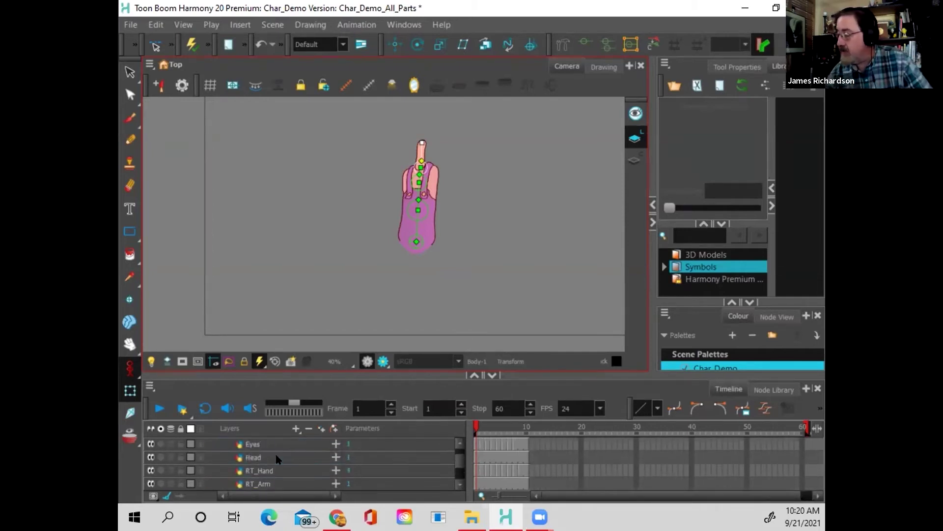
scroll(276, 457, "up", 1)
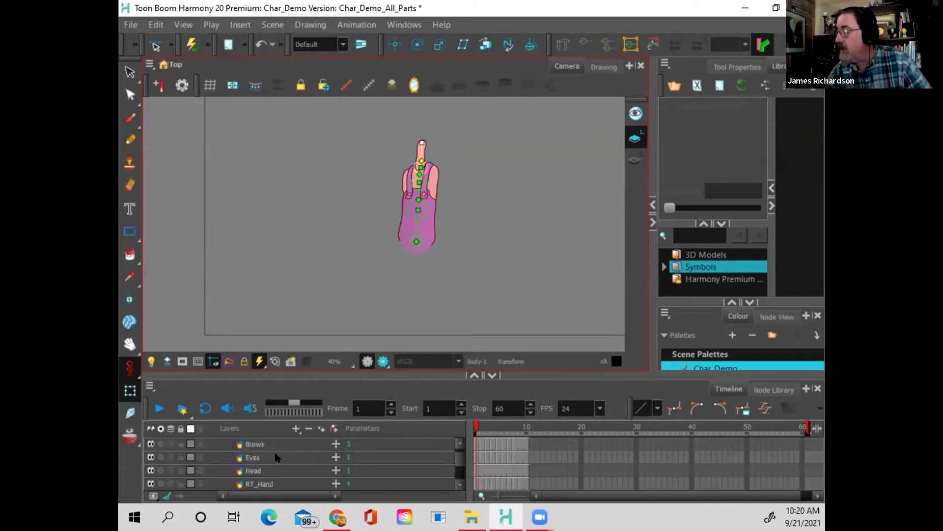
scroll(276, 457, "up", 1)
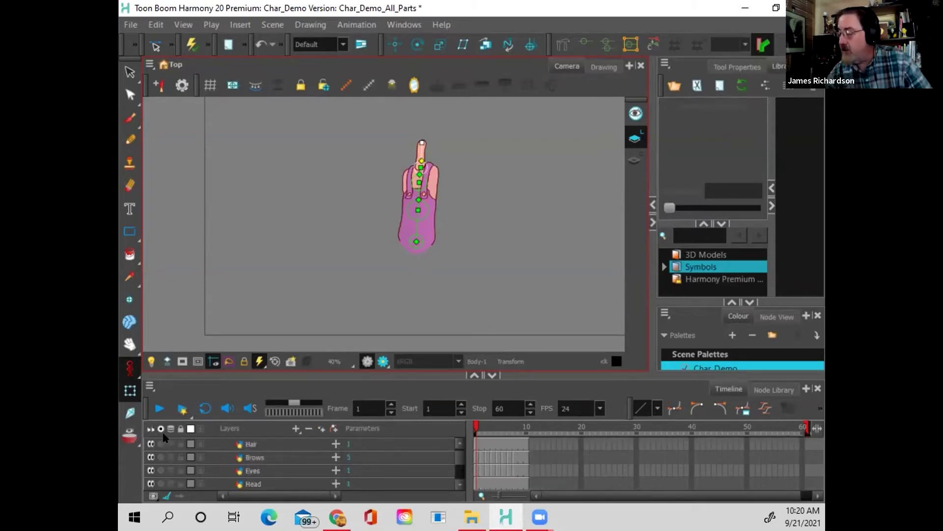
scroll(298, 266, "down", 2)
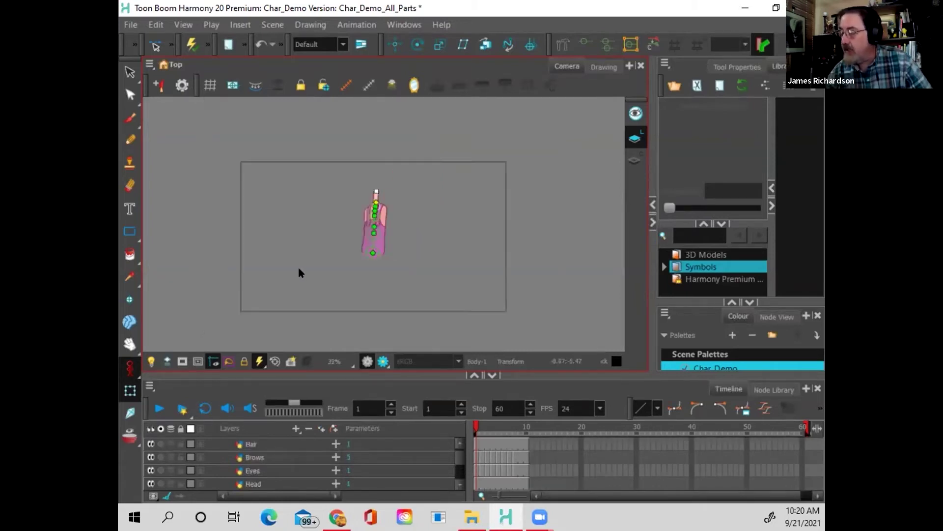
scroll(295, 278, "up", 1)
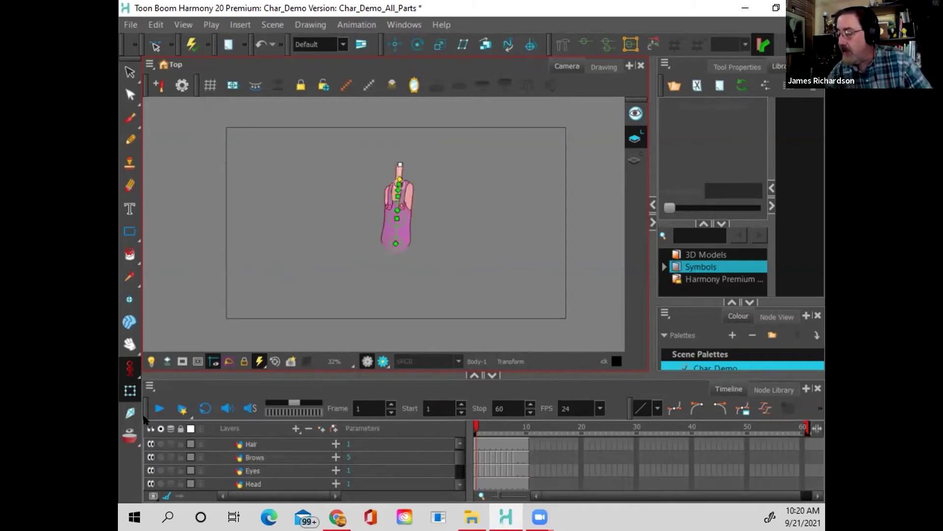
scroll(216, 438, "down", 3)
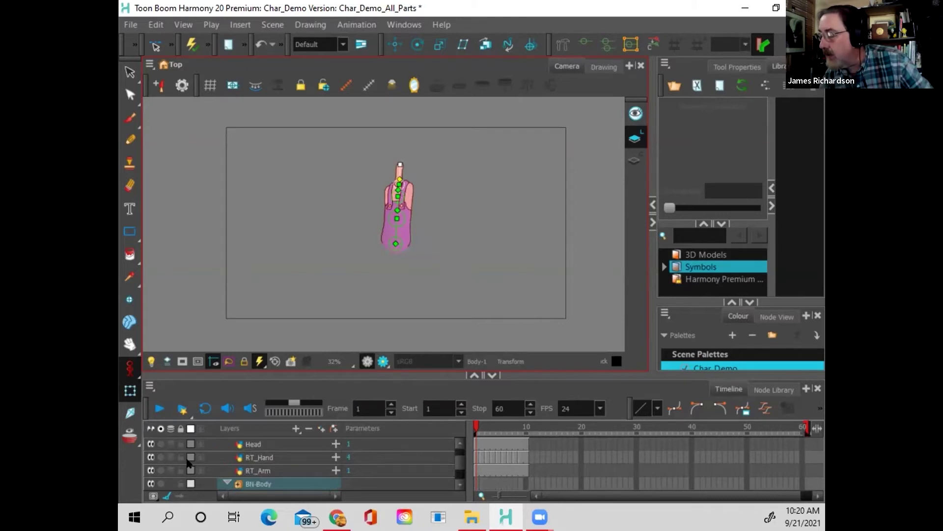
scroll(189, 464, "down", 1)
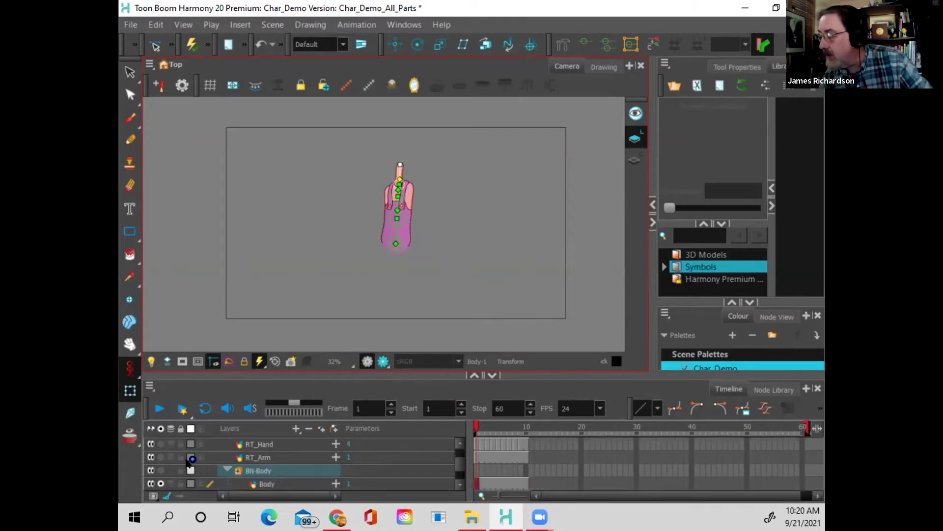
left_click(157, 483)
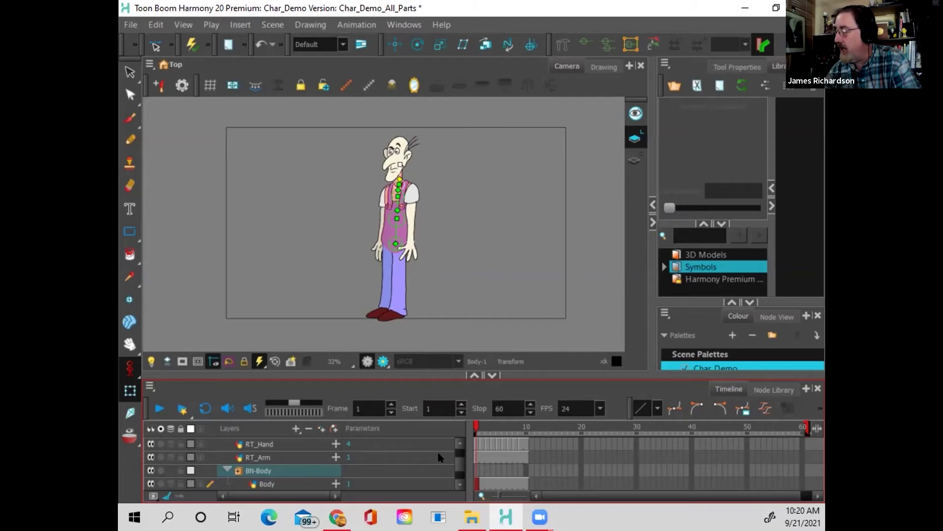
Step: Switch to the Select tool and enlarge the timeline area to show more of the character's layers
scroll(455, 452, "up", 3)
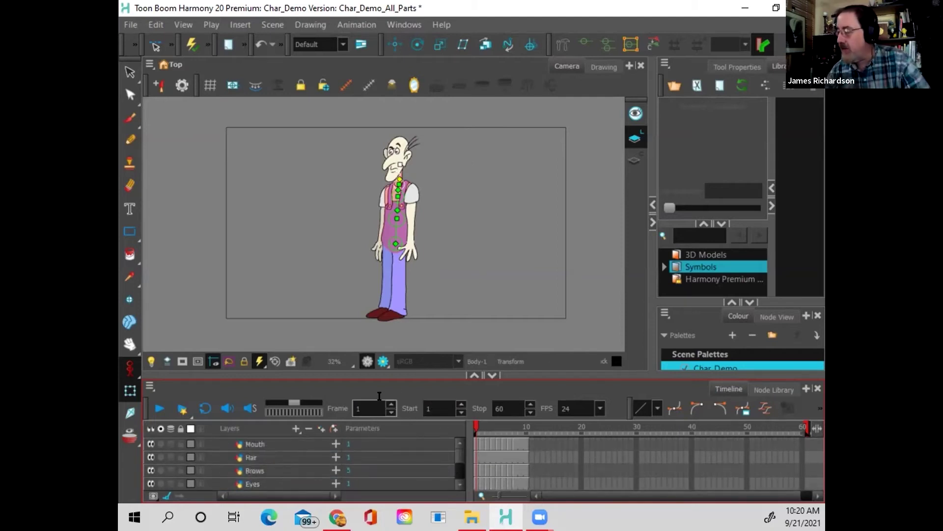
scroll(393, 185, "up", 5)
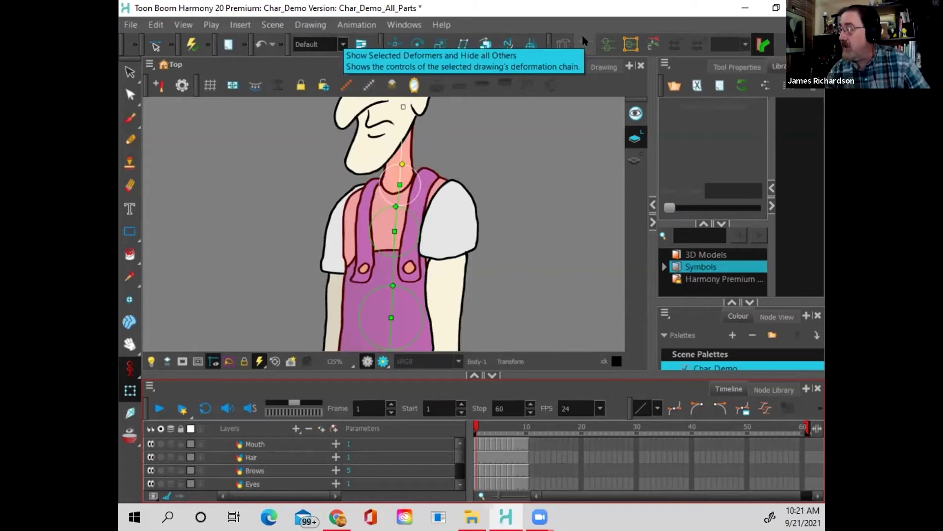
left_click(129, 73)
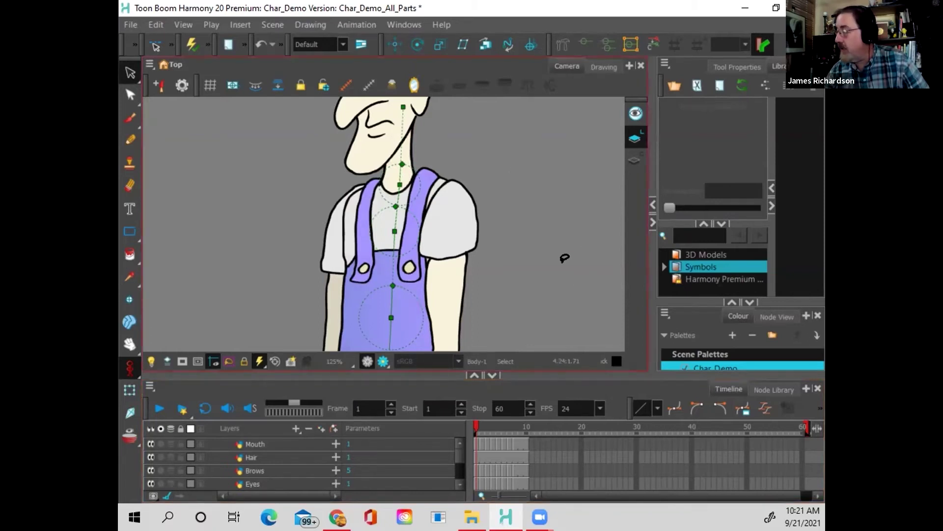
scroll(560, 254, "down", 3)
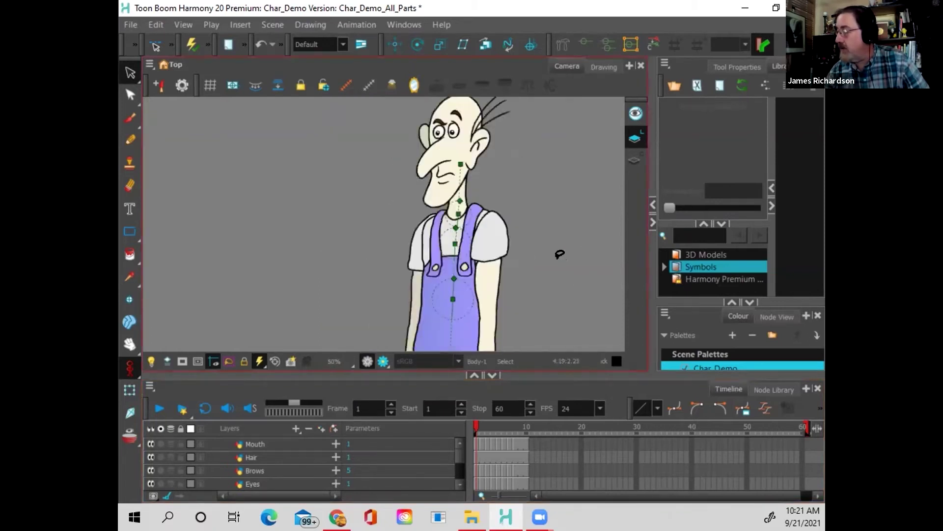
scroll(560, 254, "up", 2)
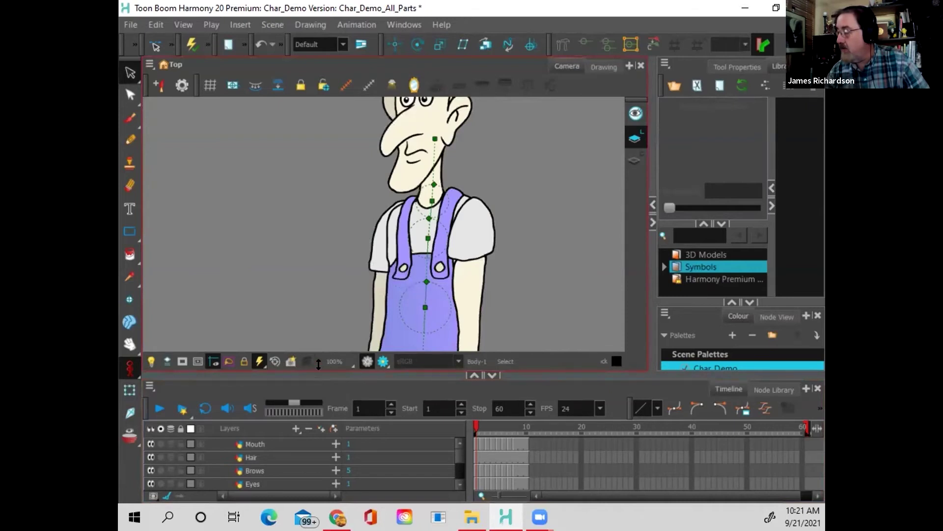
left_click_drag(314, 375, 323, 286)
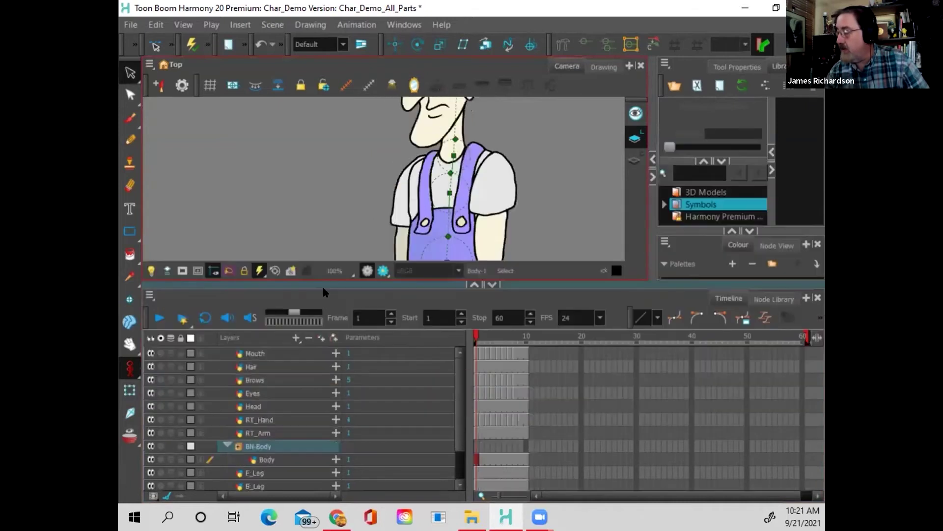
Step: Select the BN-Body deformation layer and activate Transform on its bone chain
left_click(288, 459)
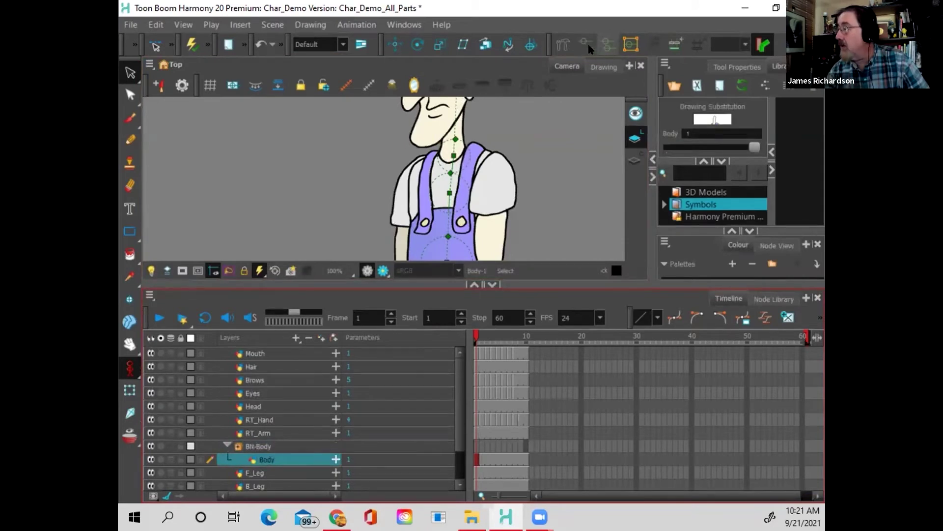
left_click(311, 447)
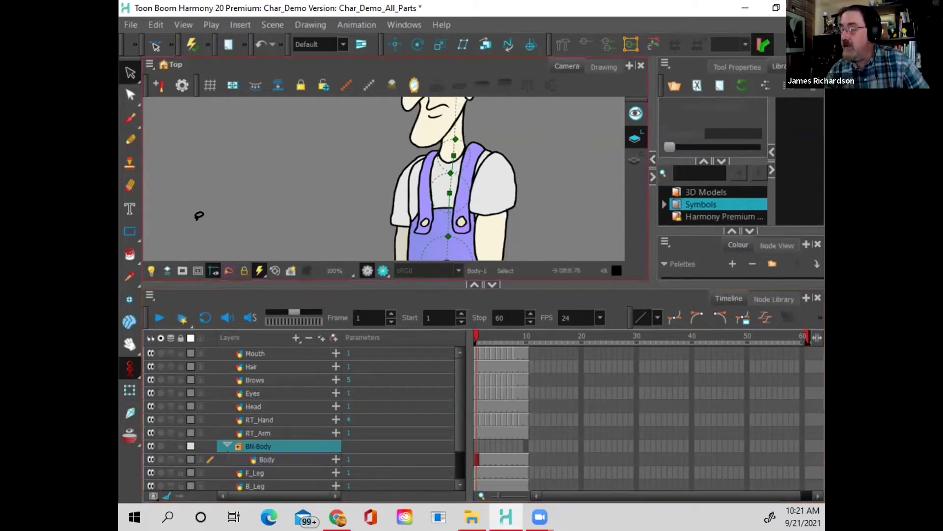
left_click(130, 391)
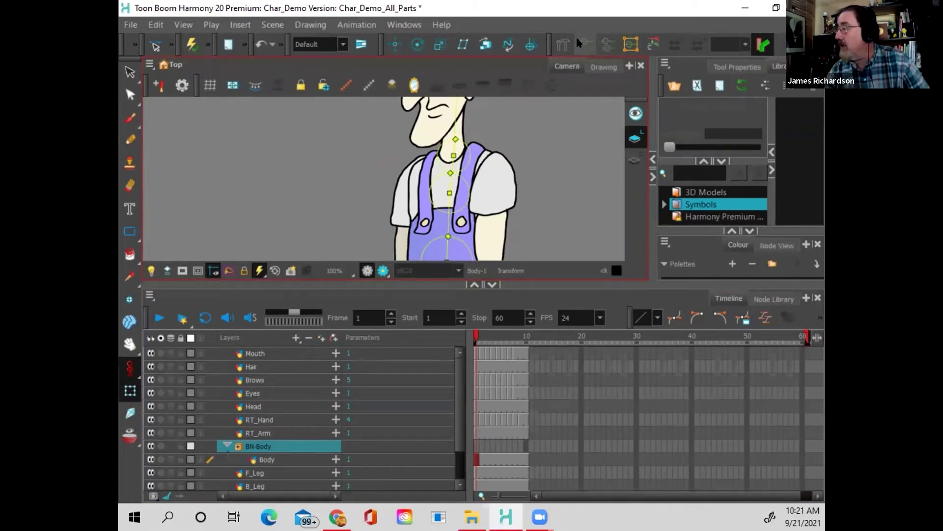
Step: Hide the BN-Body bone controls and select the RT_Arm layer with the Transform tool
left_click(563, 45)
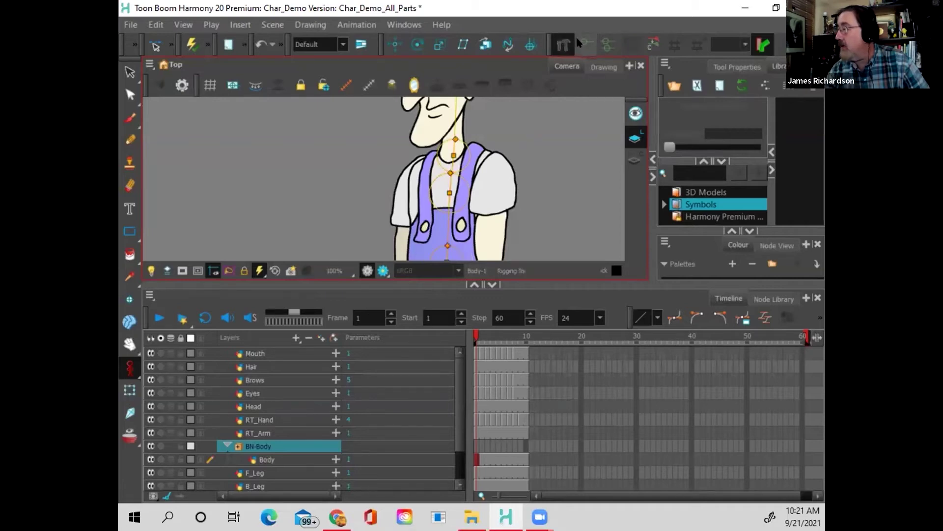
left_click(130, 72)
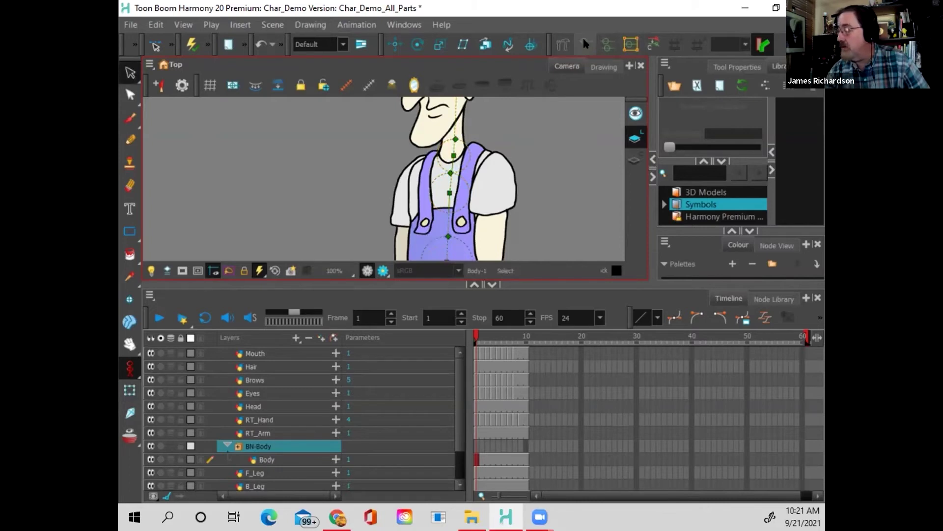
left_click(279, 458)
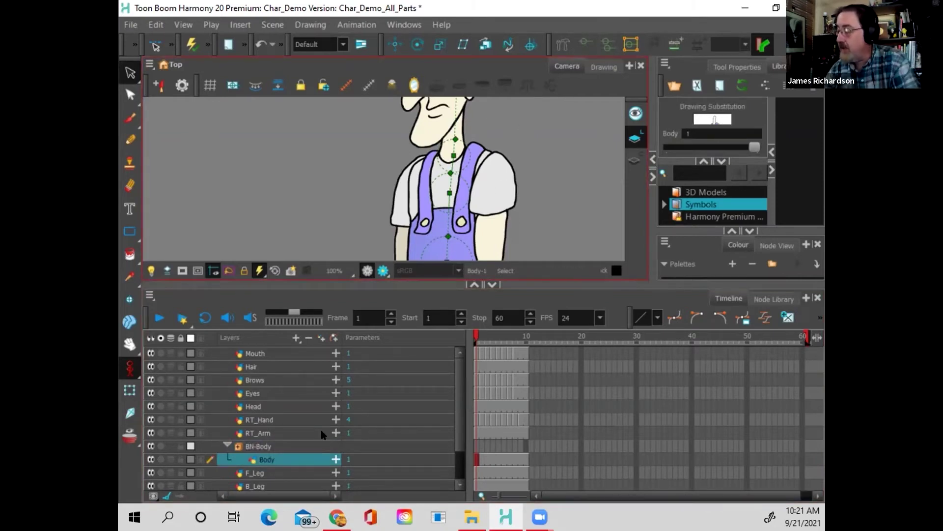
left_click(290, 434)
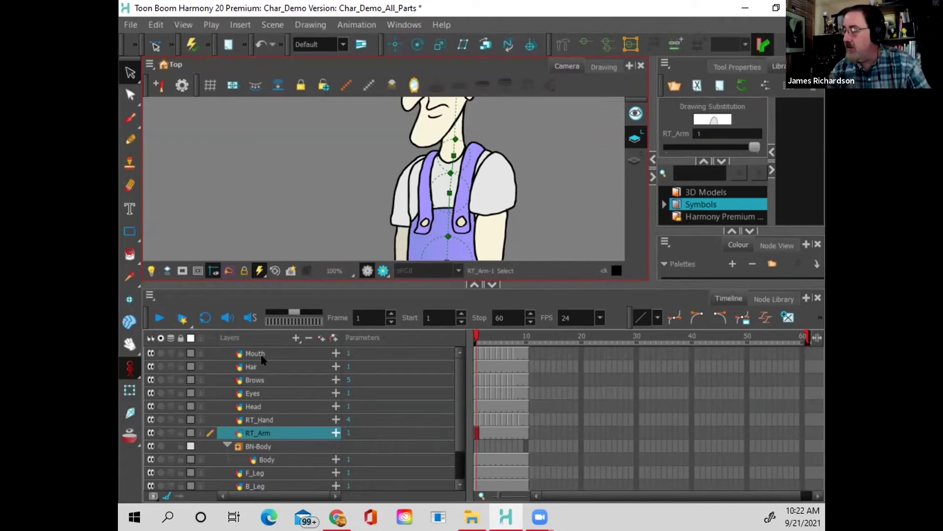
left_click(129, 391)
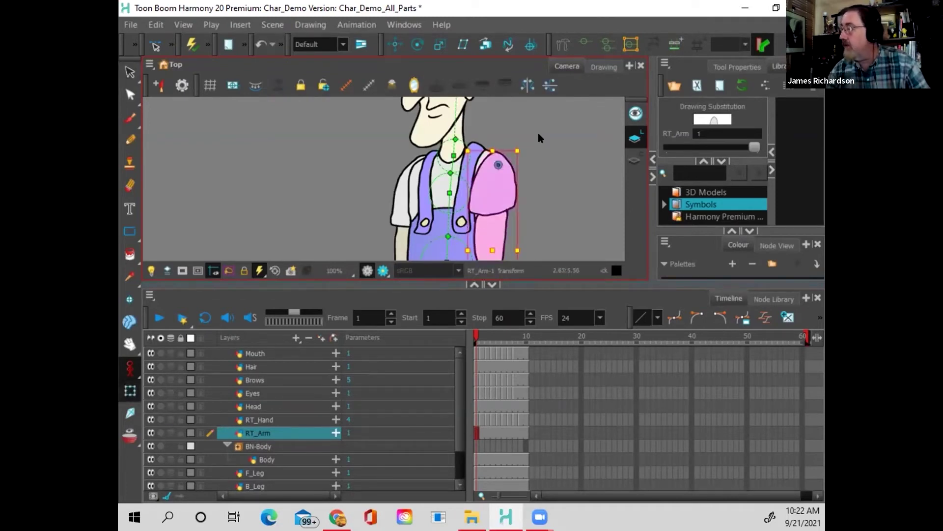
left_click(584, 42)
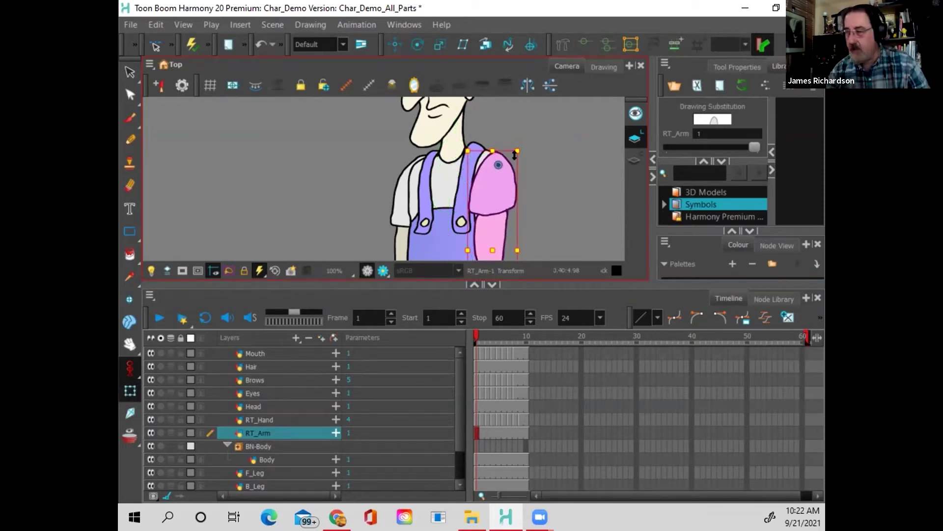
left_click(461, 417)
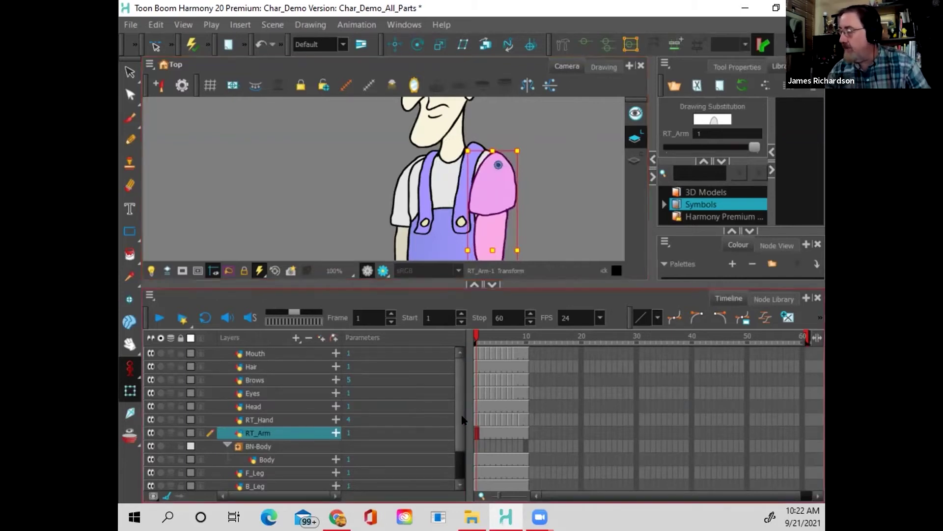
Step: Parent the Mouth, Hair, Brows and Eyes layers to the Head layer
left_click(256, 407)
left_click_drag(220, 282, 221, 374)
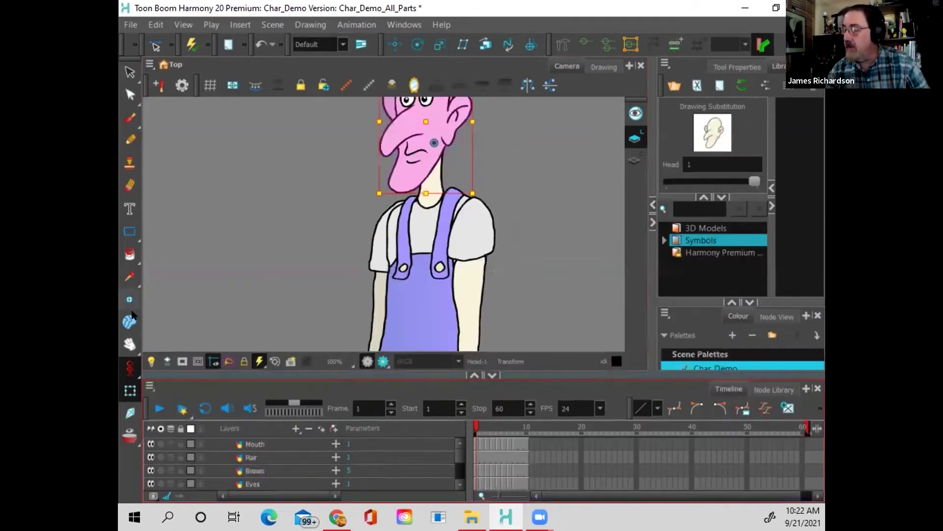
left_click(129, 344)
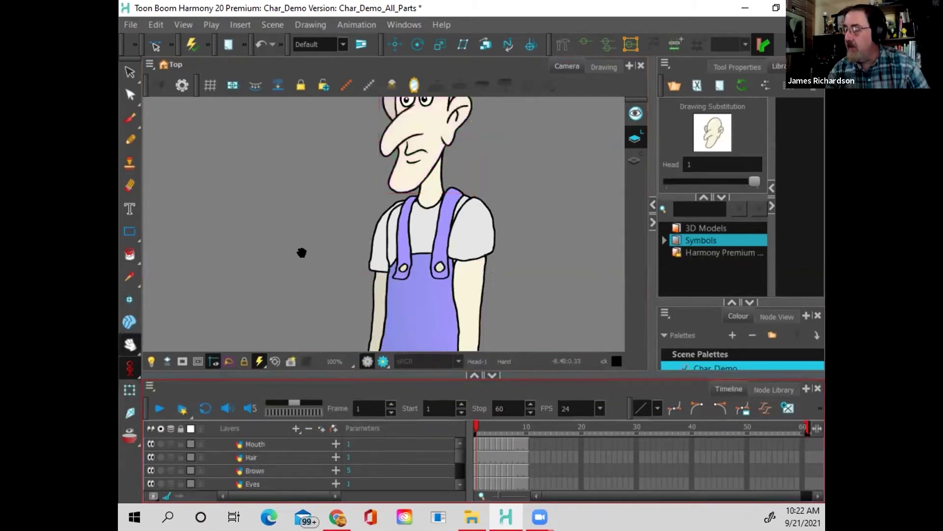
left_click_drag(345, 210, 311, 295)
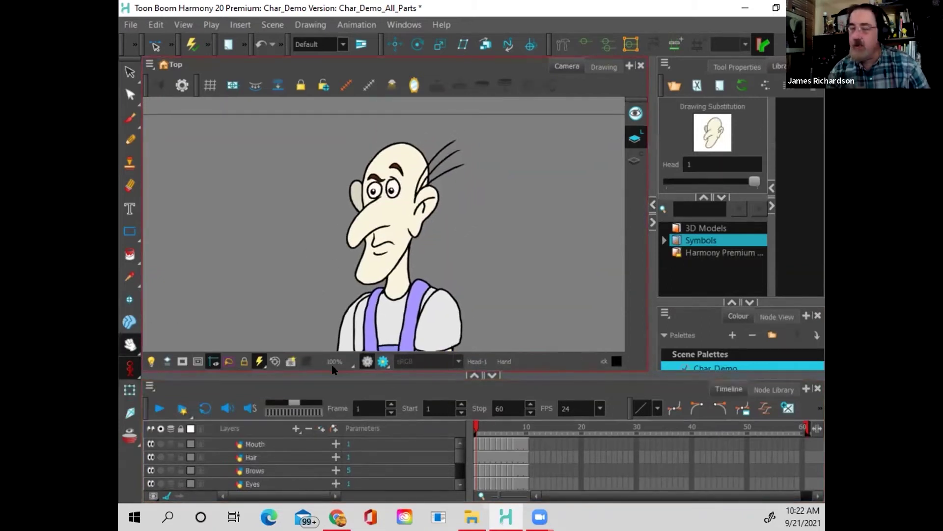
scroll(465, 258, "down", 1)
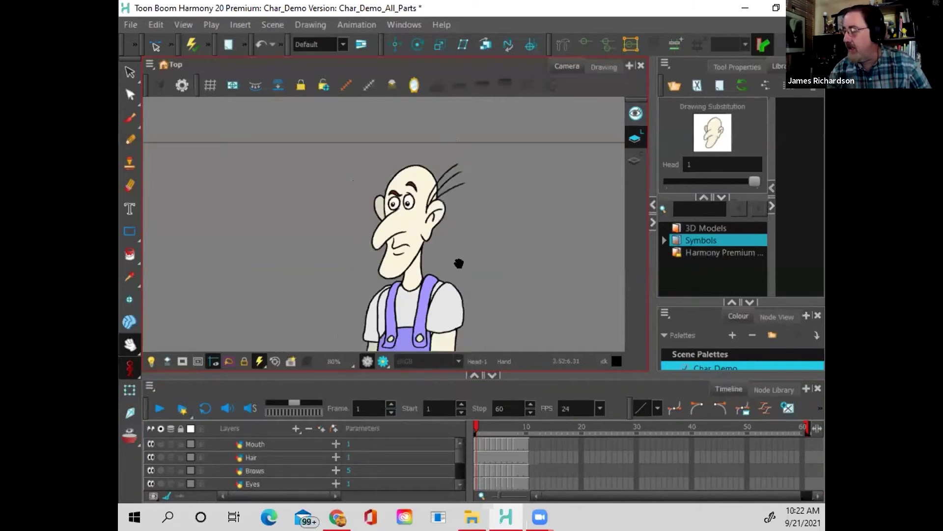
left_click_drag(343, 373, 363, 308)
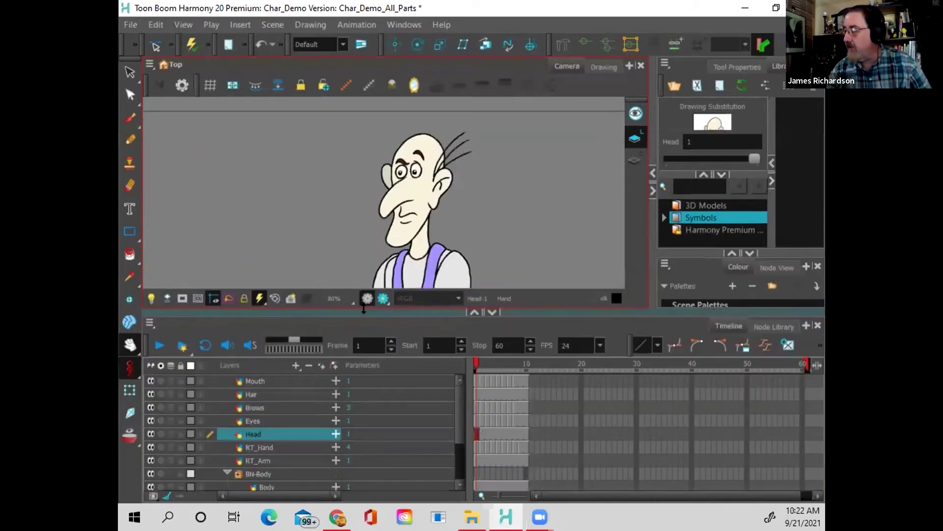
left_click(267, 421)
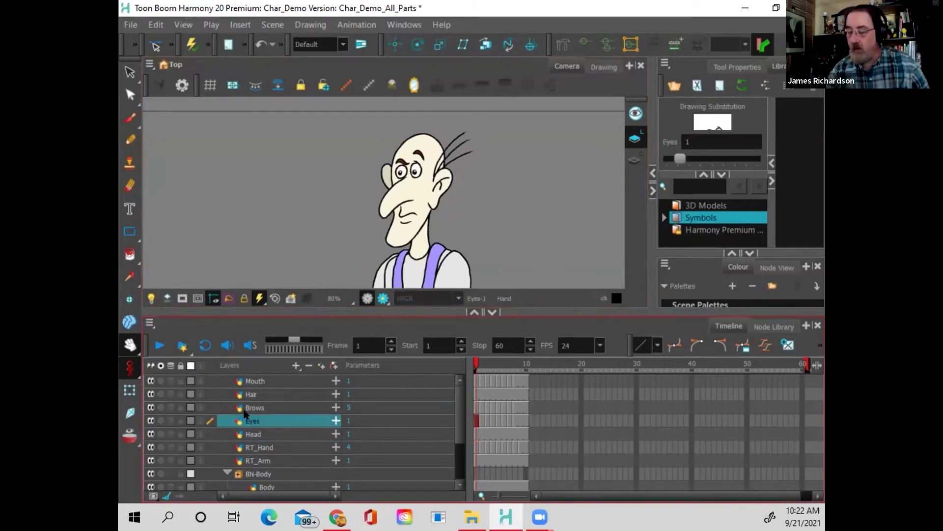
left_click(272, 378, "shift")
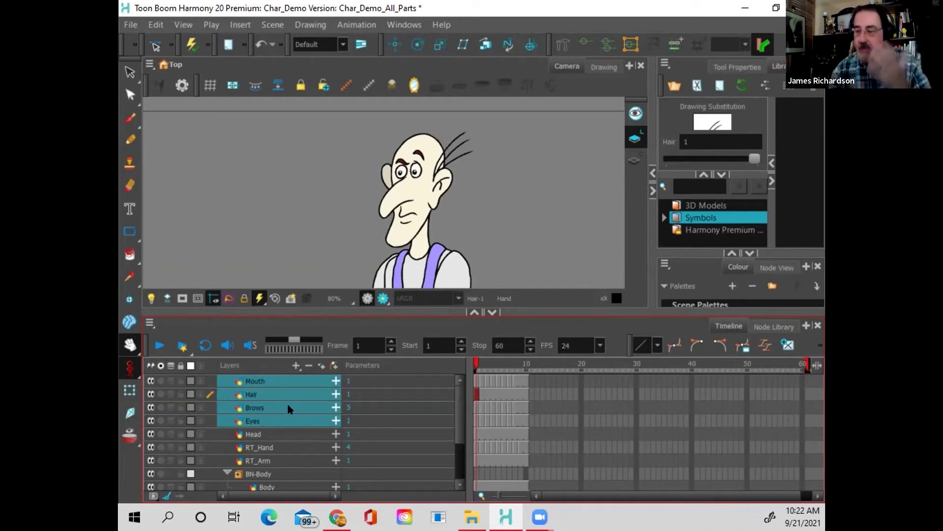
left_click_drag(284, 415, 284, 435)
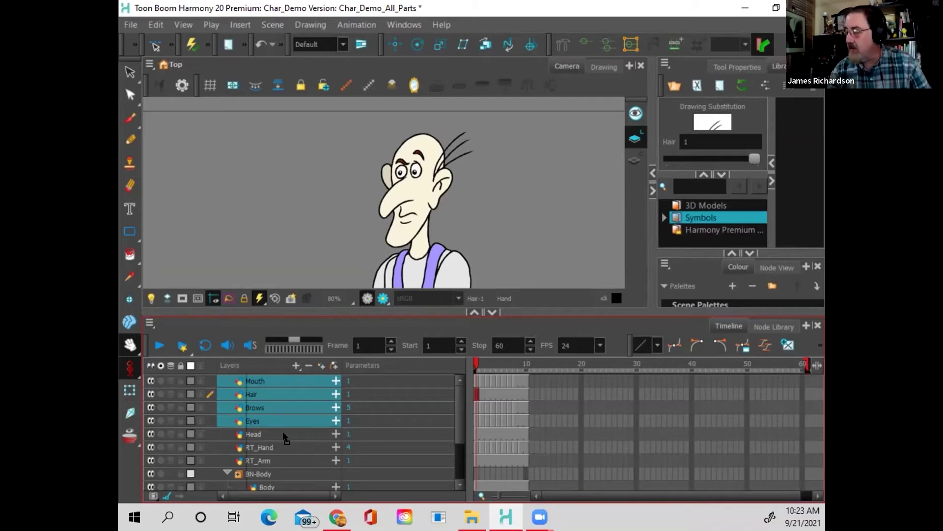
left_click_drag(285, 437, 284, 436)
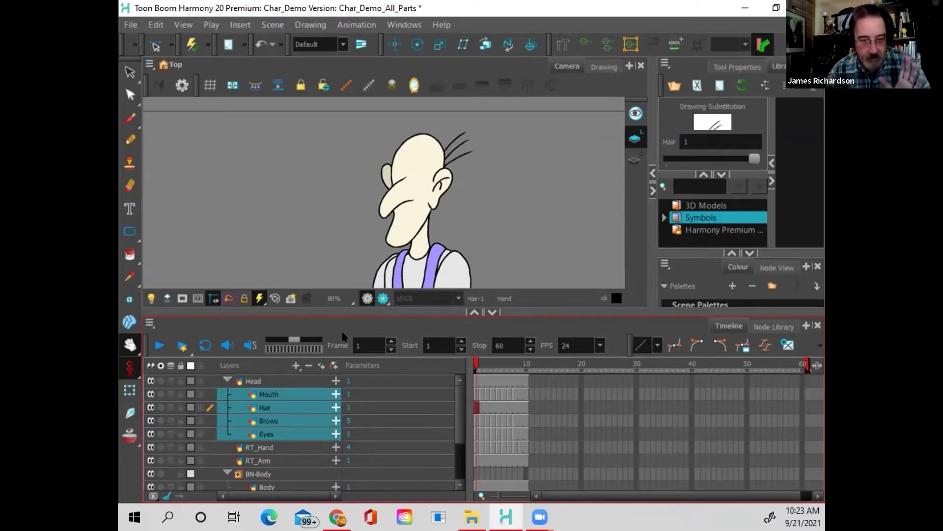
Step: Enable Focus On Mouse Enter in the general preferences and apply the change
left_click(155, 24)
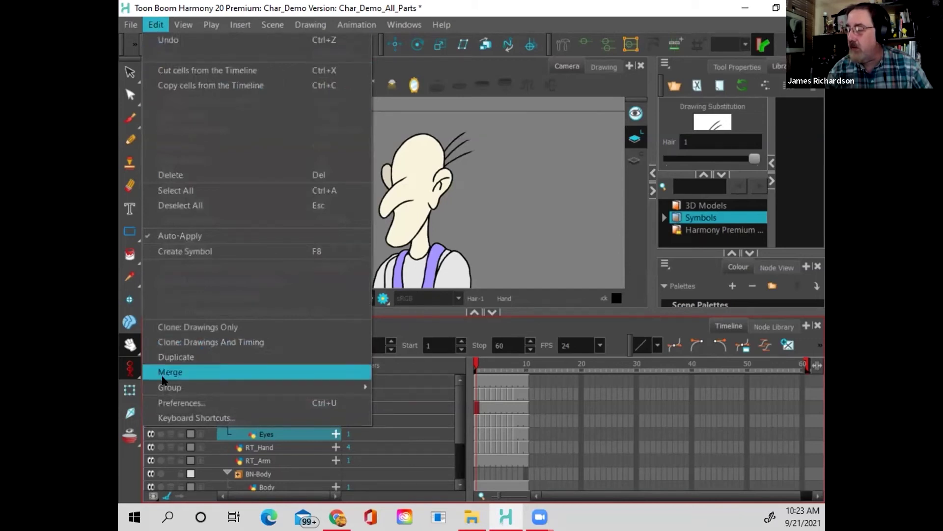
left_click(170, 404)
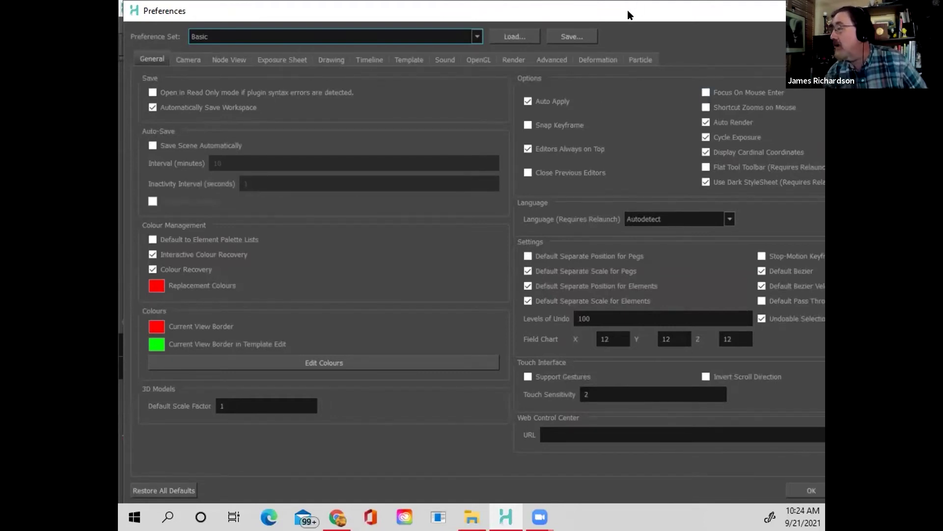
left_click_drag(627, 10, 191, 114)
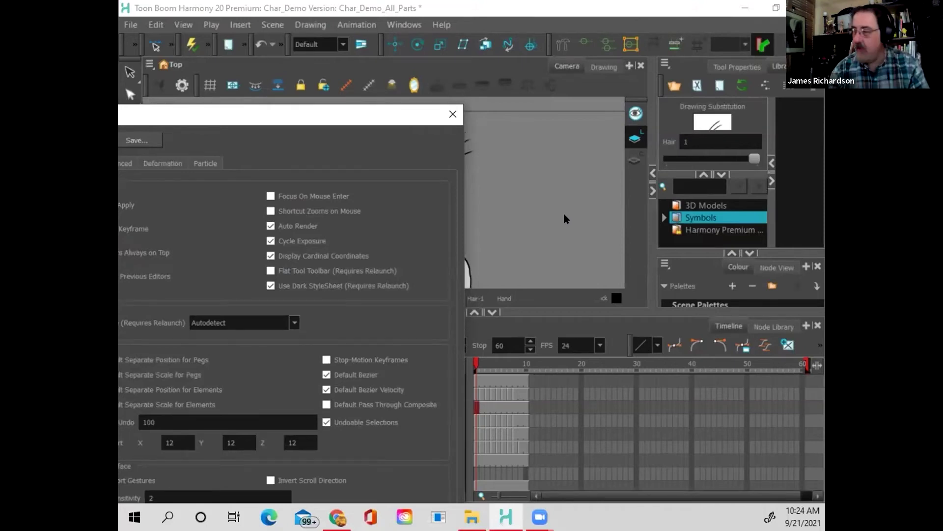
left_click(270, 196)
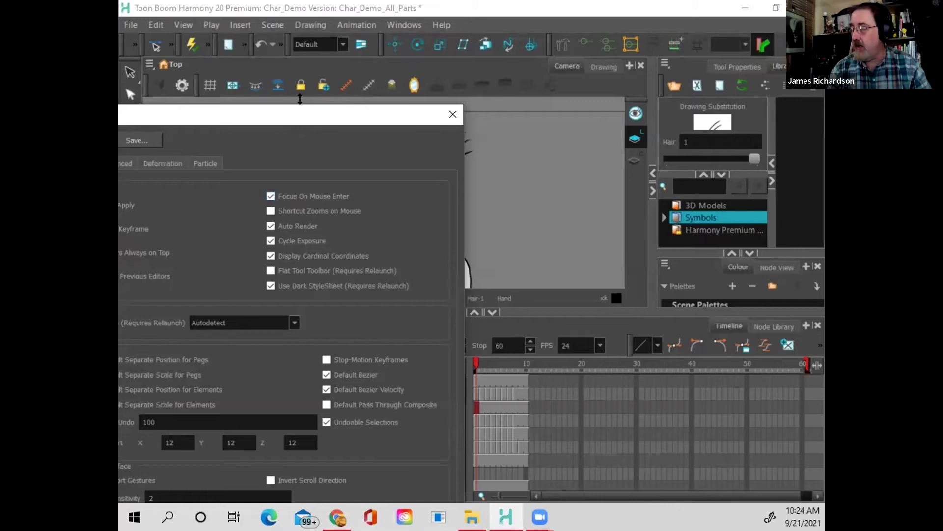
left_click_drag(299, 109, 399, 5)
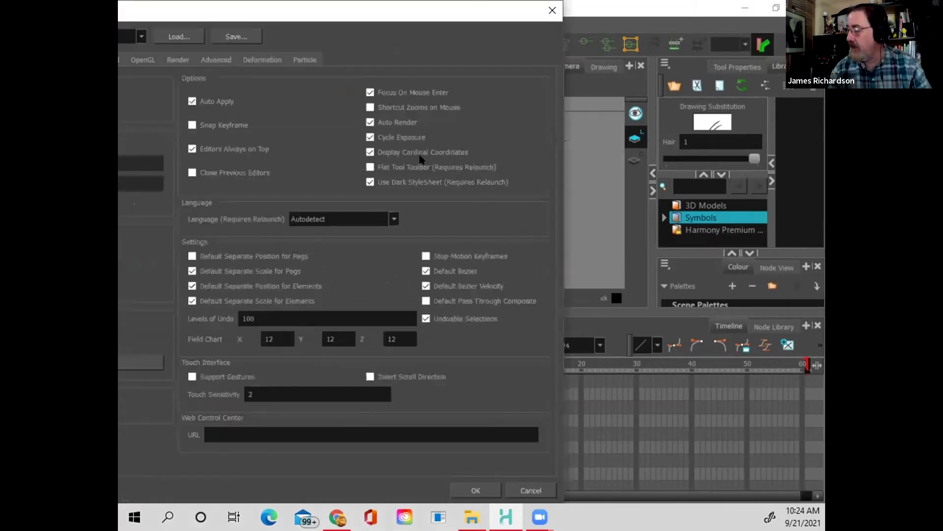
left_click(474, 490)
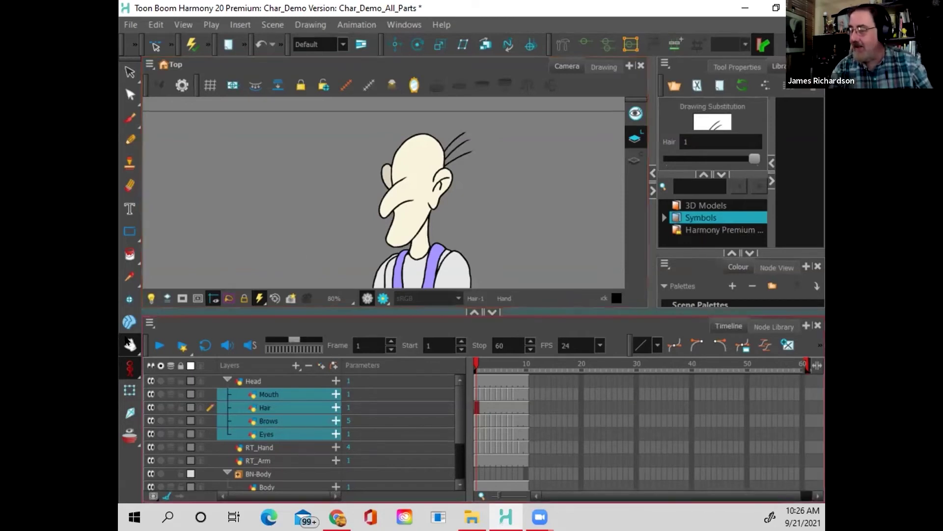
Step: Nudge the selected Mouth, Hair, Brows and Eyes layers forward in depth so they sit in front of the head
left_click(131, 391)
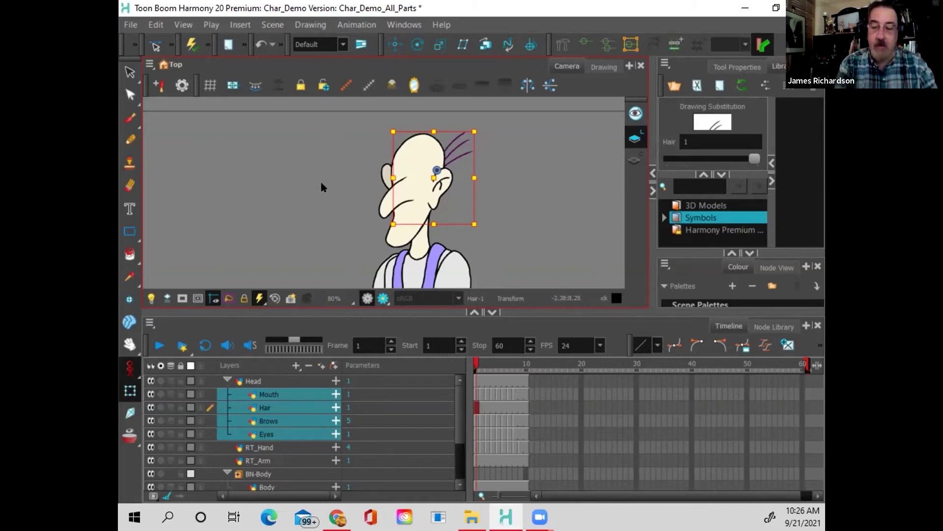
key("alt+Down")
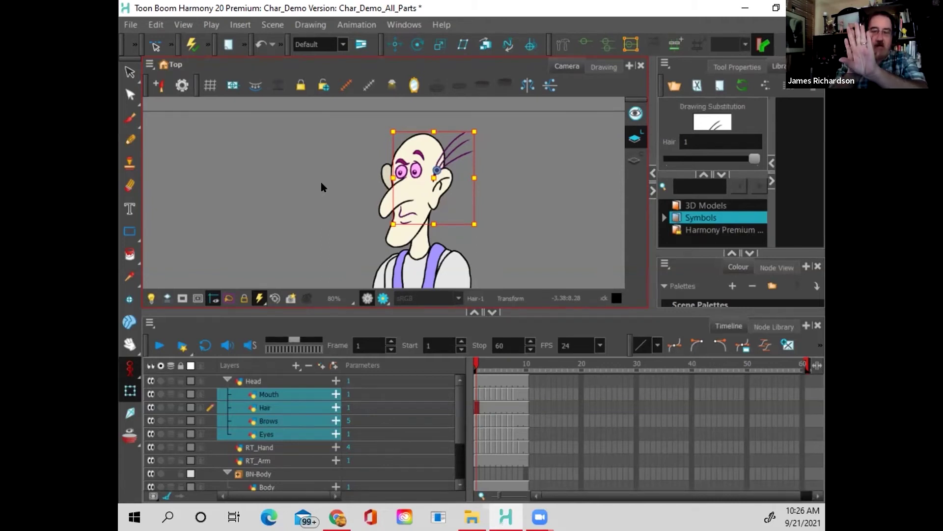
left_click(695, 130)
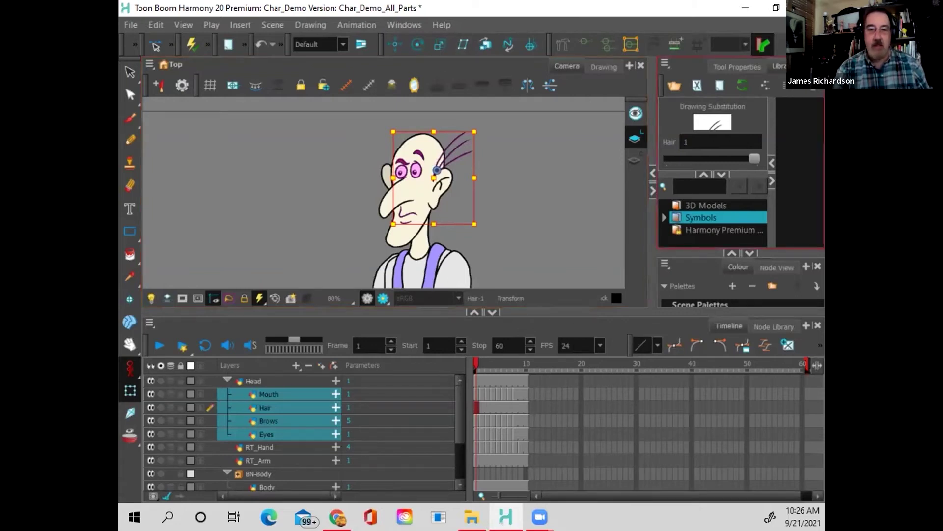
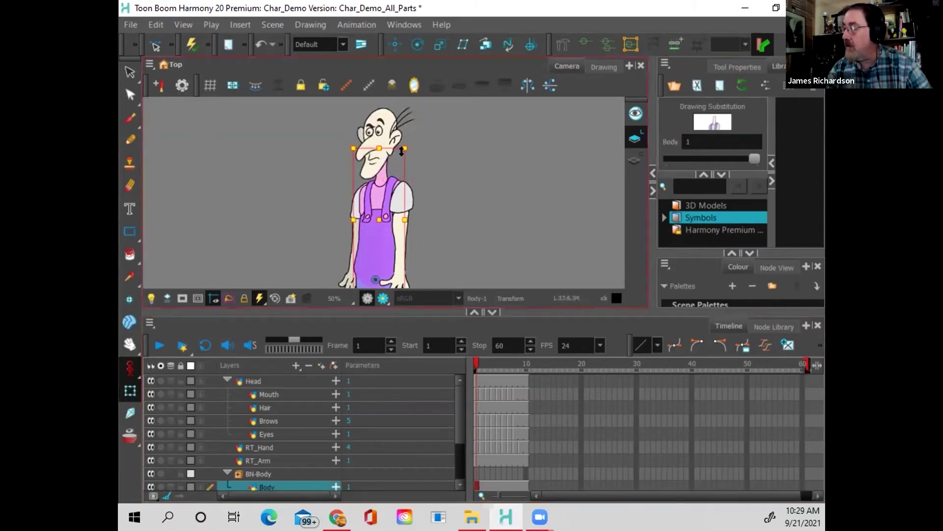
Step: Try rotating the Body drawing about its pivot at the hips, and undo the rotation
left_click_drag(410, 136, 493, 199)
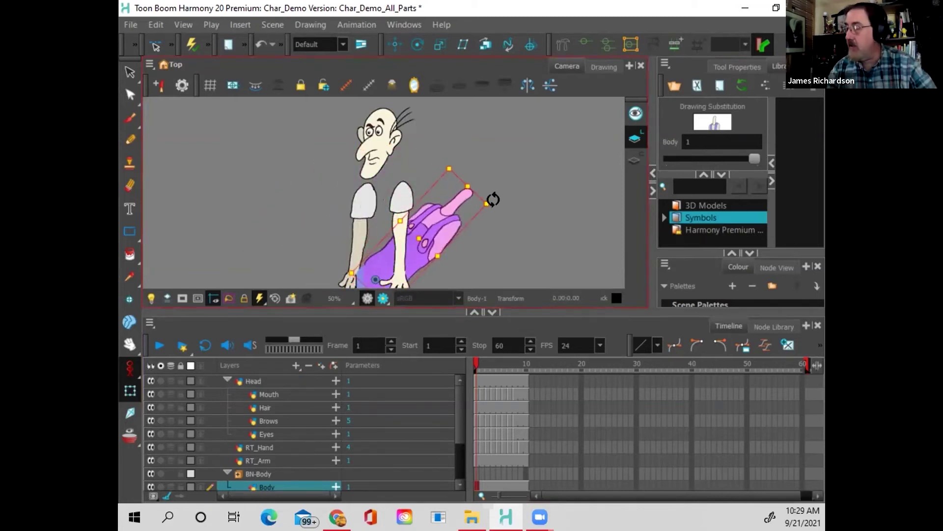
key("ctrl+z")
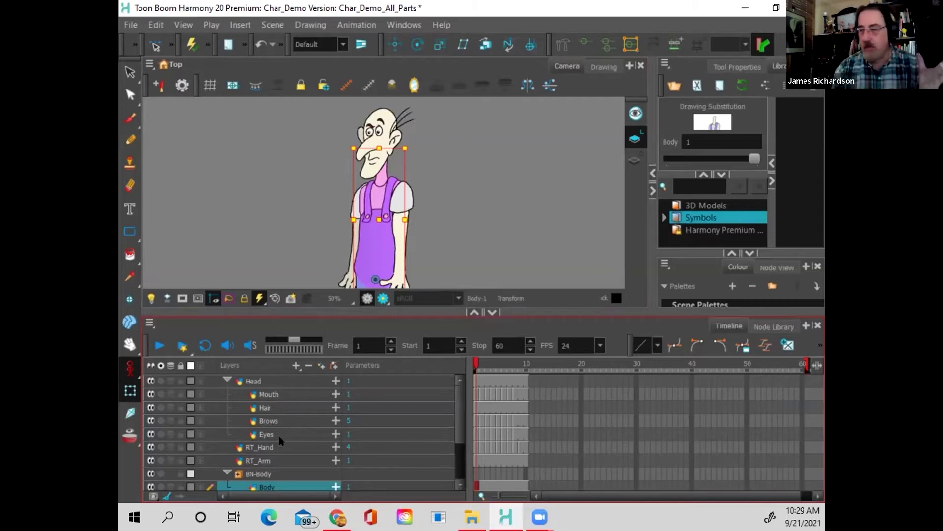
Step: Collapse the Head and BN-Body layer hierarchies in the timeline
left_click(225, 381)
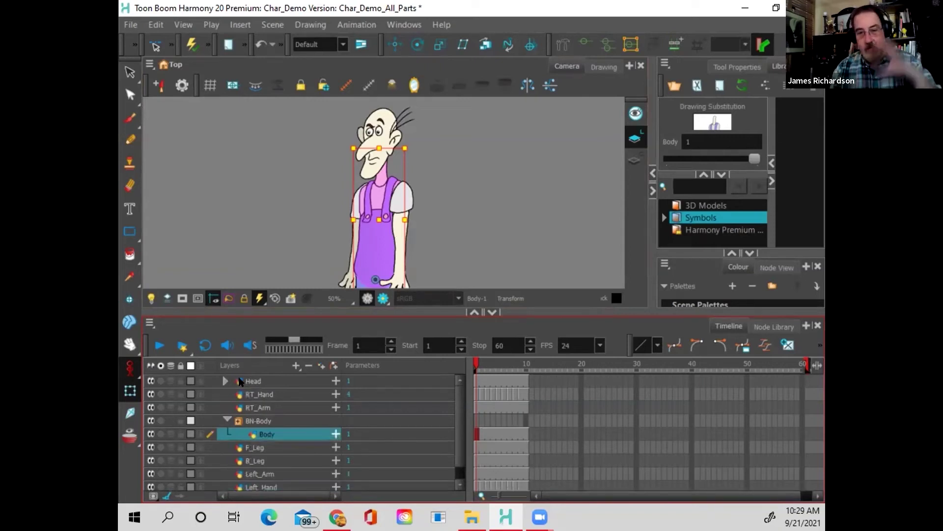
left_click(255, 381)
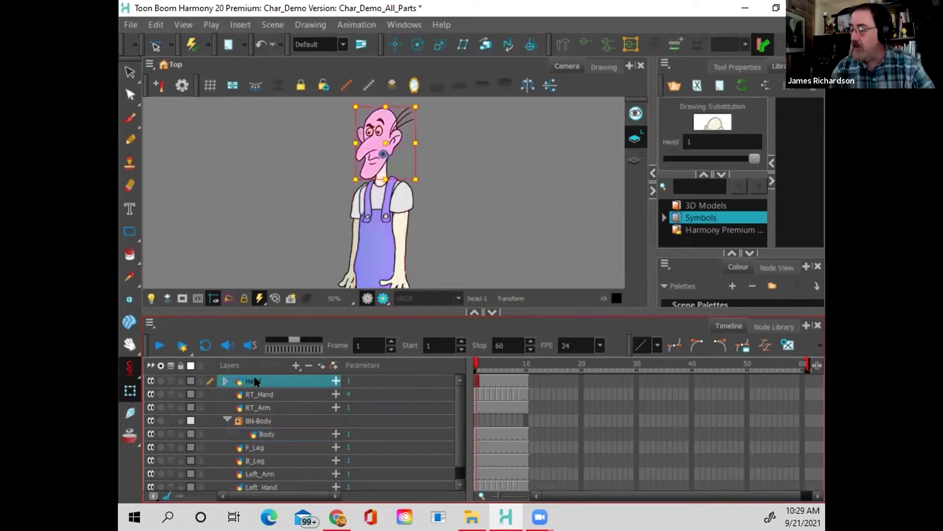
left_click(224, 416)
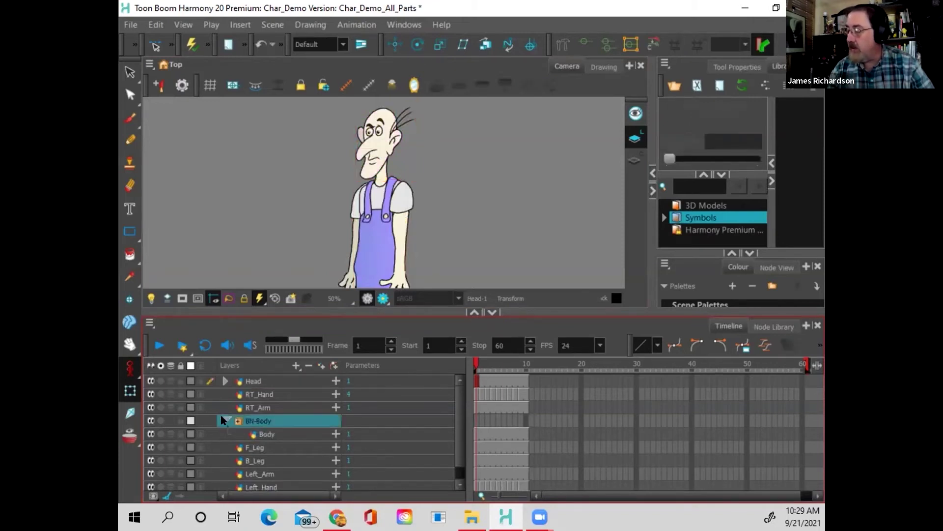
left_click(223, 415)
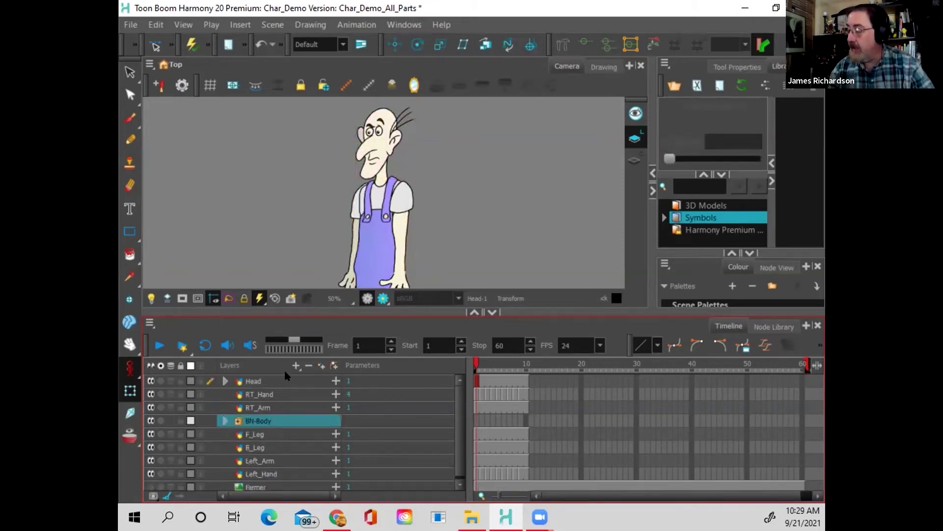
Step: Select the Head layer, then select BN-Body and expand it to show its child Body layer
left_click(256, 381)
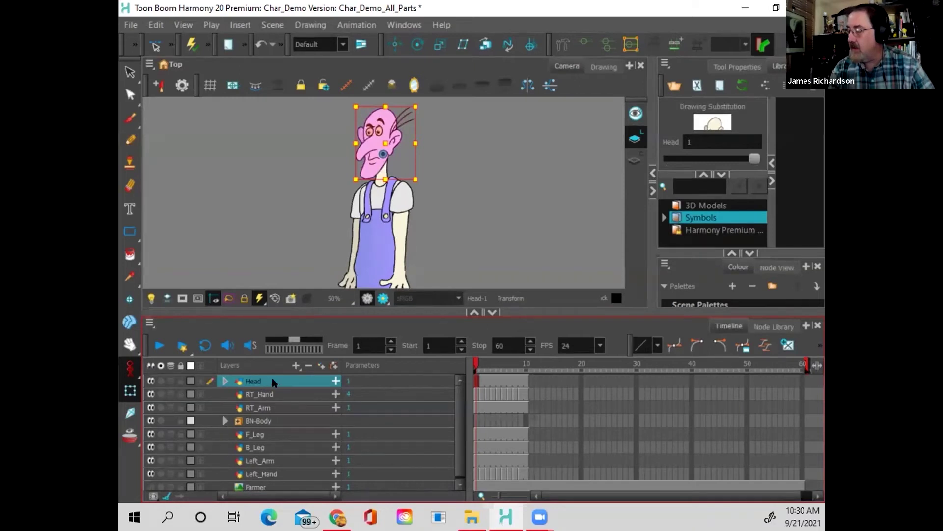
left_click_drag(276, 396, 273, 367)
left_click(221, 423)
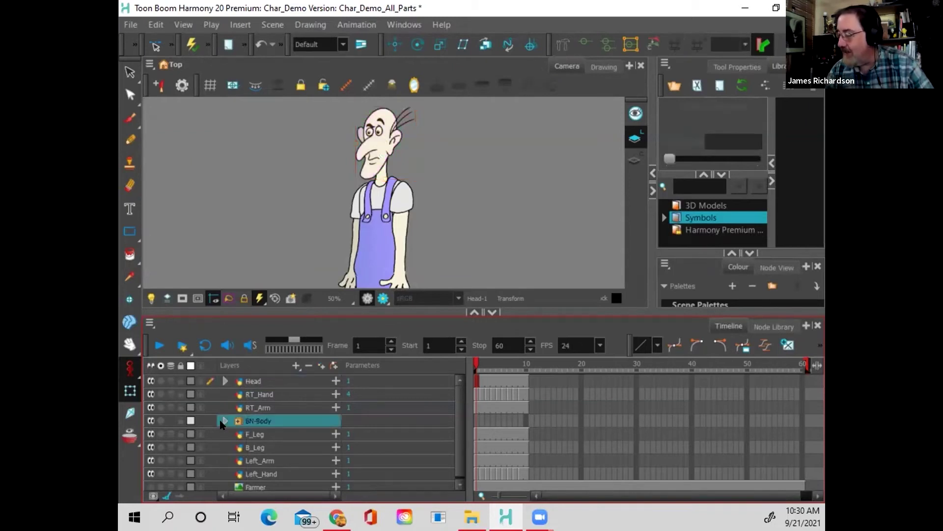
left_click(223, 421)
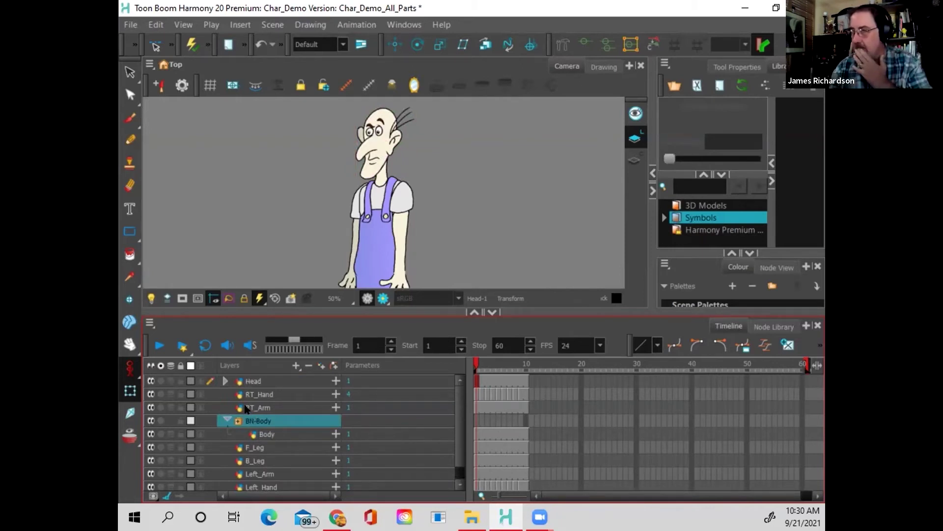
Step: Parent the Head layer to Body inside BN-Body, and test the link by rotating Body and undoing the rotation
left_click(256, 381)
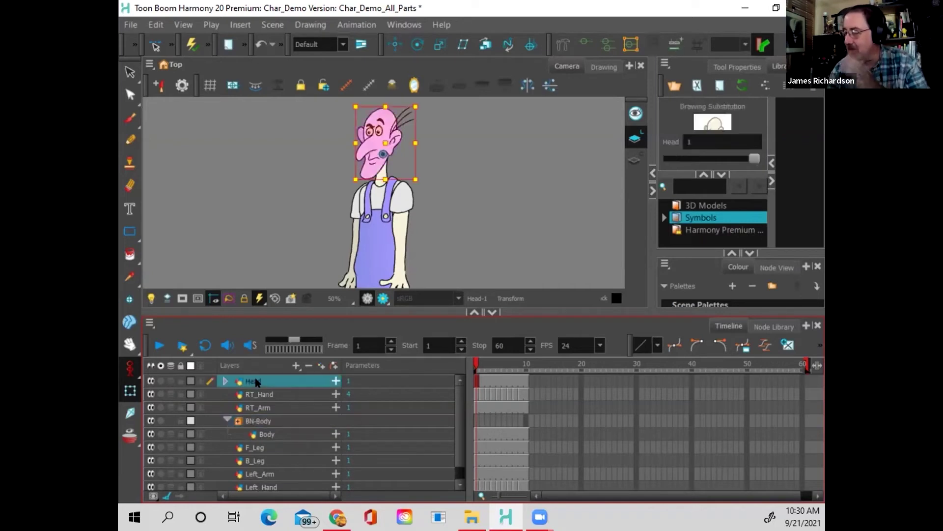
left_click_drag(257, 381, 265, 435)
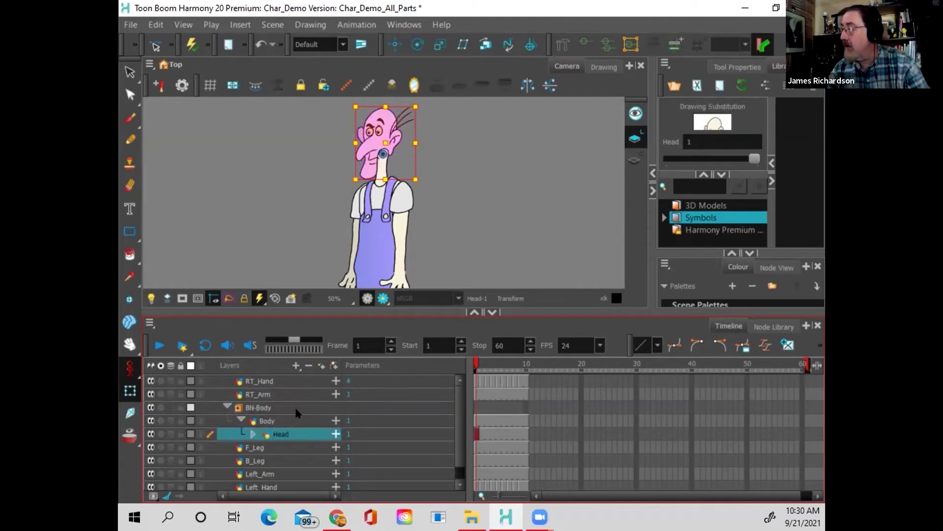
left_click(266, 420)
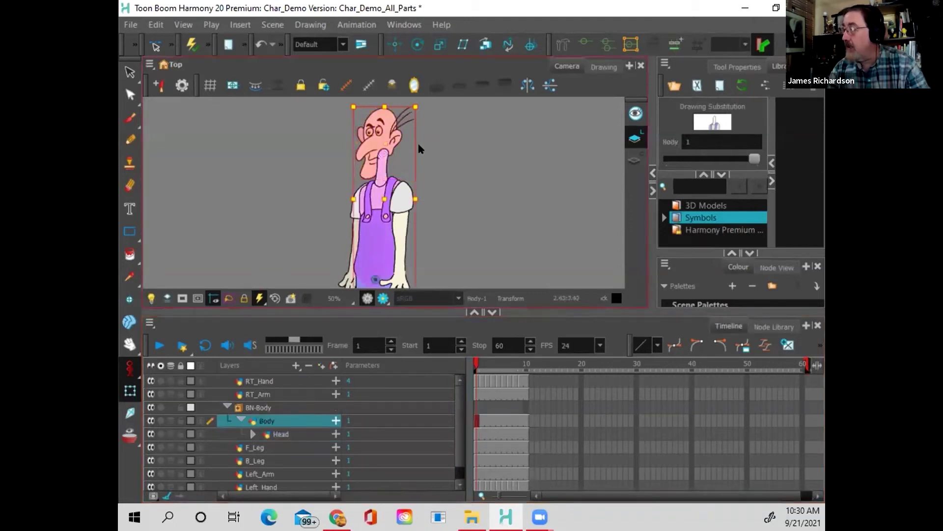
mouse_move(417, 98)
left_mouse_down()
mouse_move(295, 115)
mouse_move(369, 96)
mouse_move(354, 141)
mouse_move(364, 132)
mouse_move(470, 135)
mouse_move(396, 135)
mouse_move(421, 134)
left_mouse_up()
key("ctrl+z")
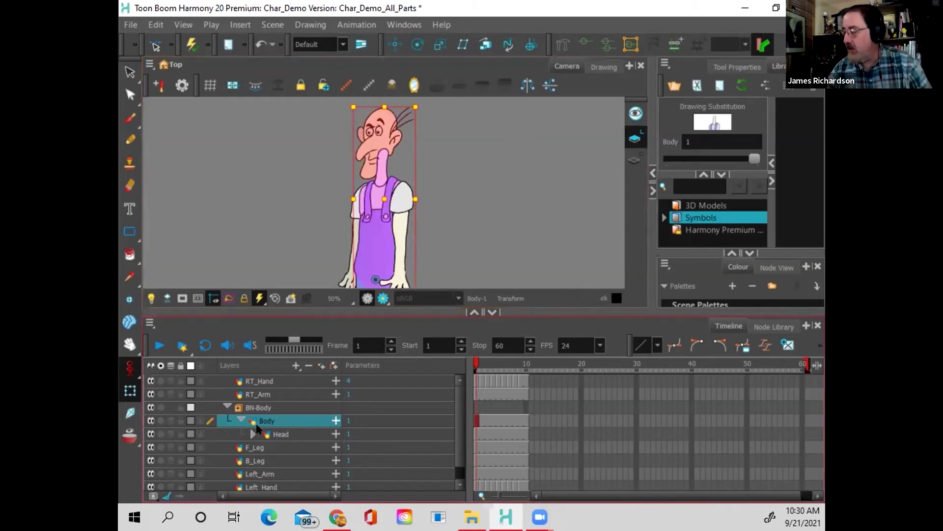
Step: Move Head out of Body to sit above it under BN-Body, and test-rotate Body alone, undoing the rotation
left_click(279, 434)
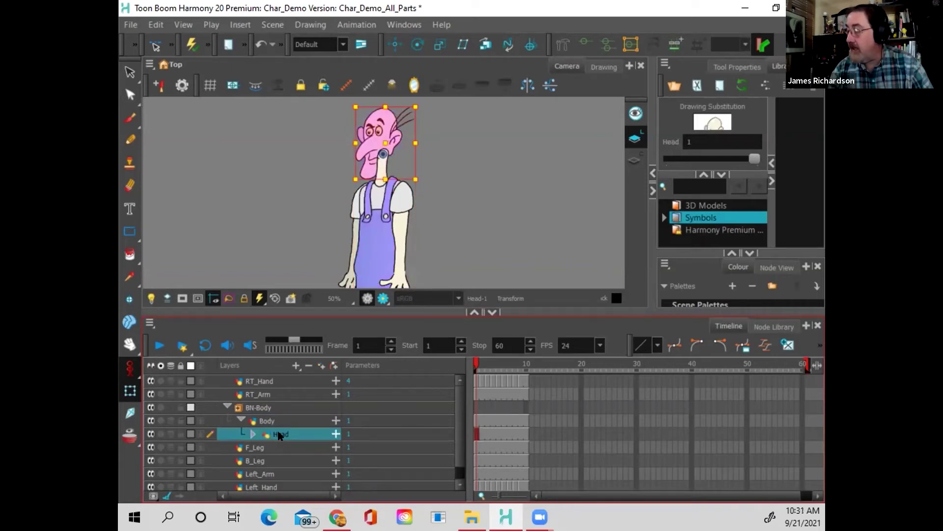
left_click_drag(278, 430, 283, 411)
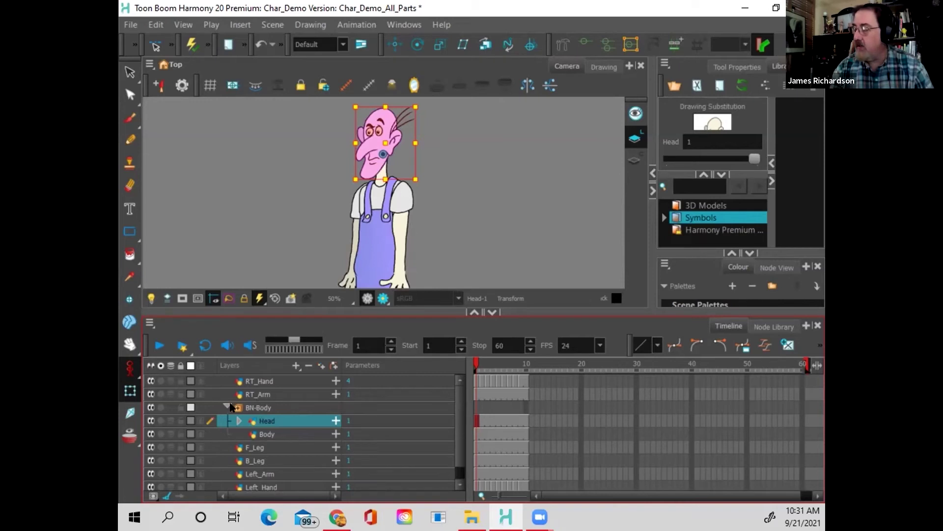
left_click(260, 435)
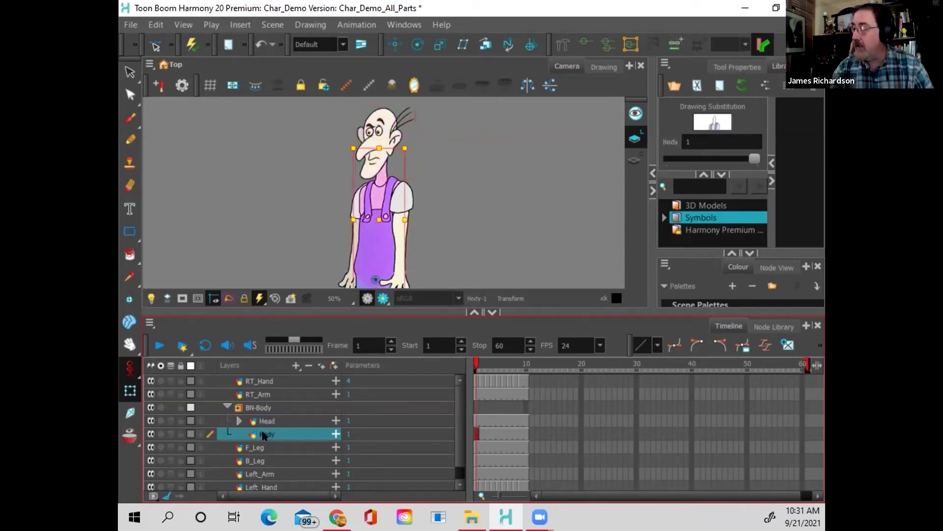
left_click(267, 422)
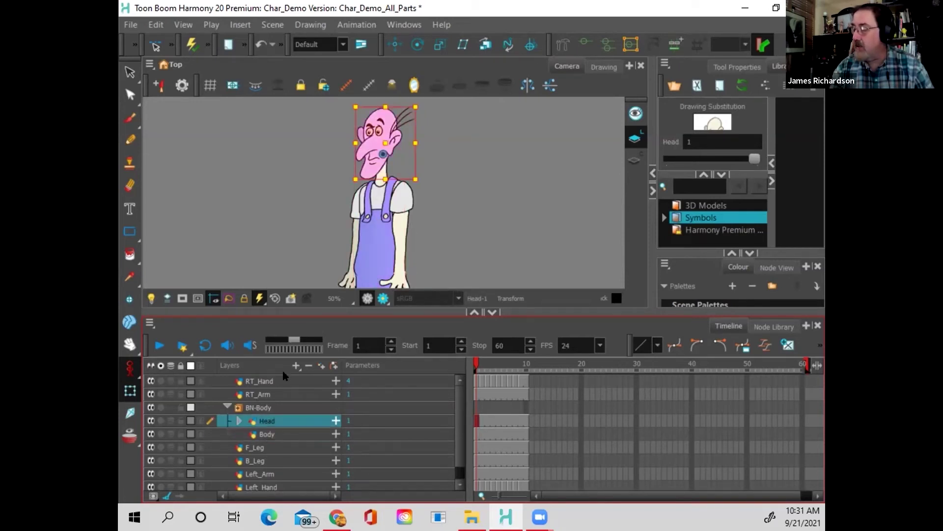
left_click(266, 435)
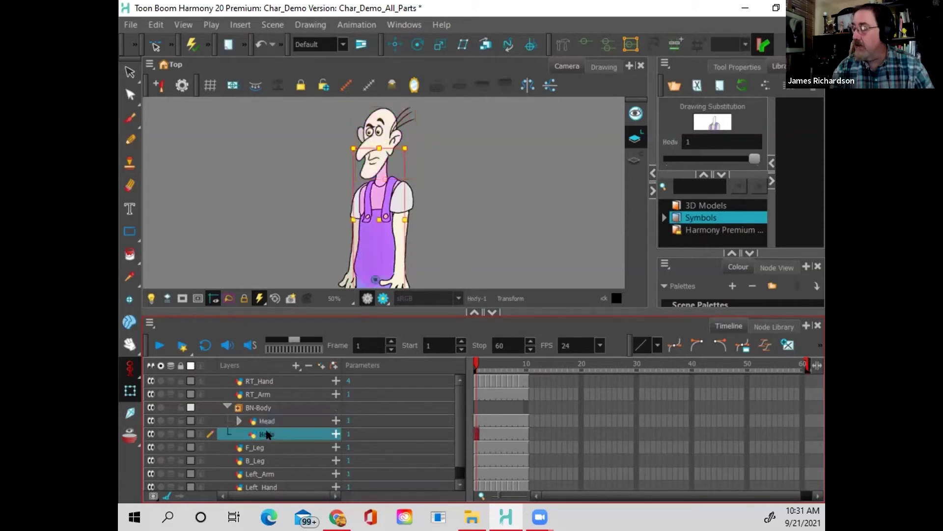
mouse_move(428, 153)
left_mouse_down()
mouse_move(320, 160)
mouse_move(414, 162)
mouse_move(421, 171)
left_mouse_up()
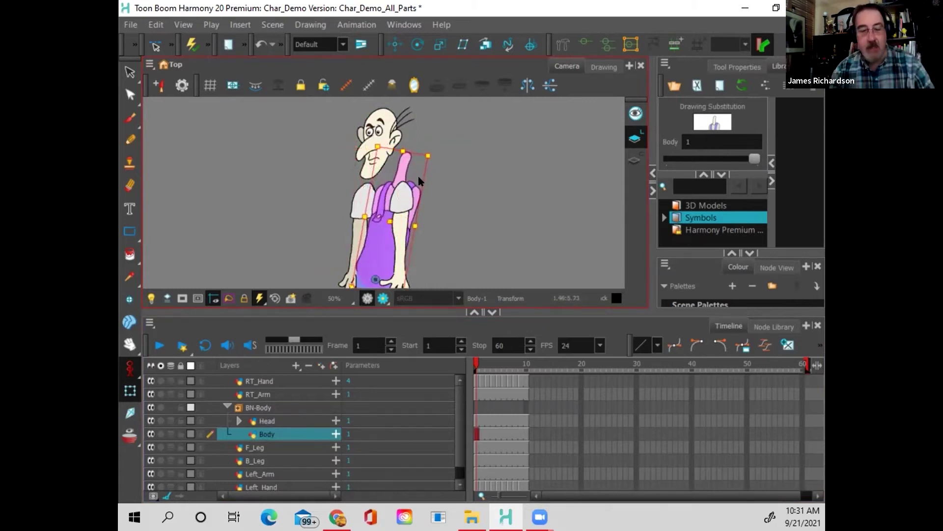
key("ctrl+z")
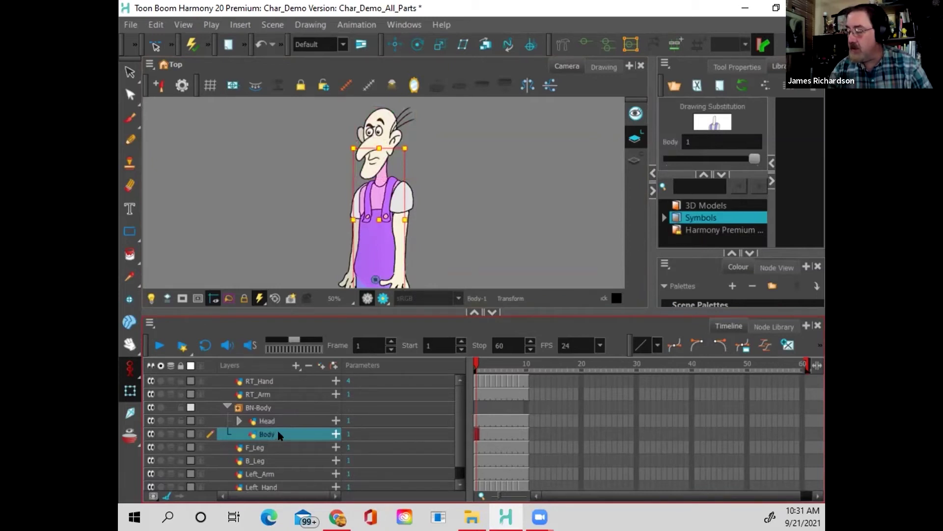
Step: Reorder Body above Head under BN-Body, and nudge Head forward in depth so it sits in front of the neck
left_click_drag(281, 434, 289, 418)
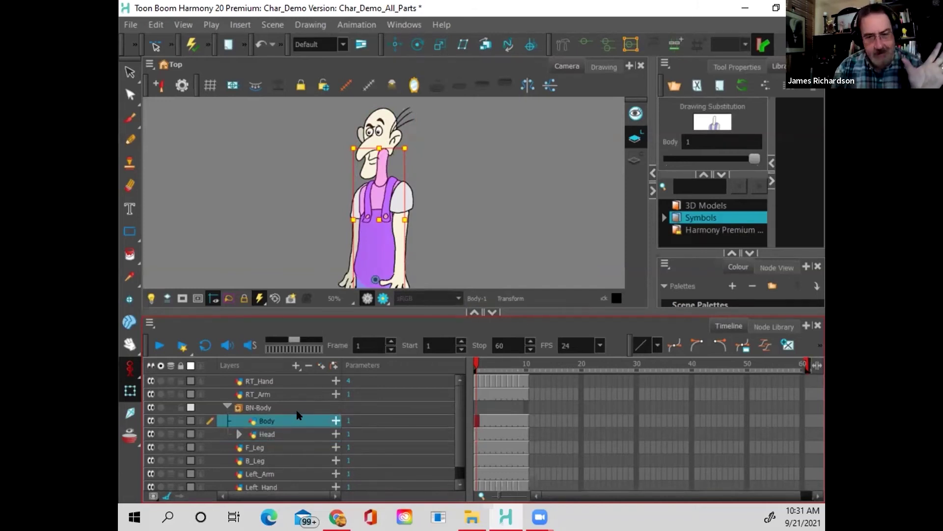
left_click(269, 434)
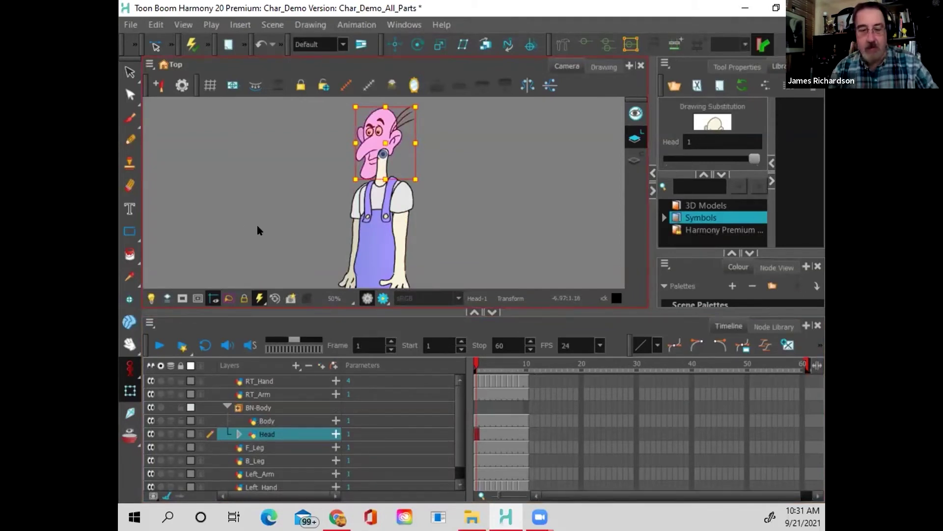
key("alt+Down")
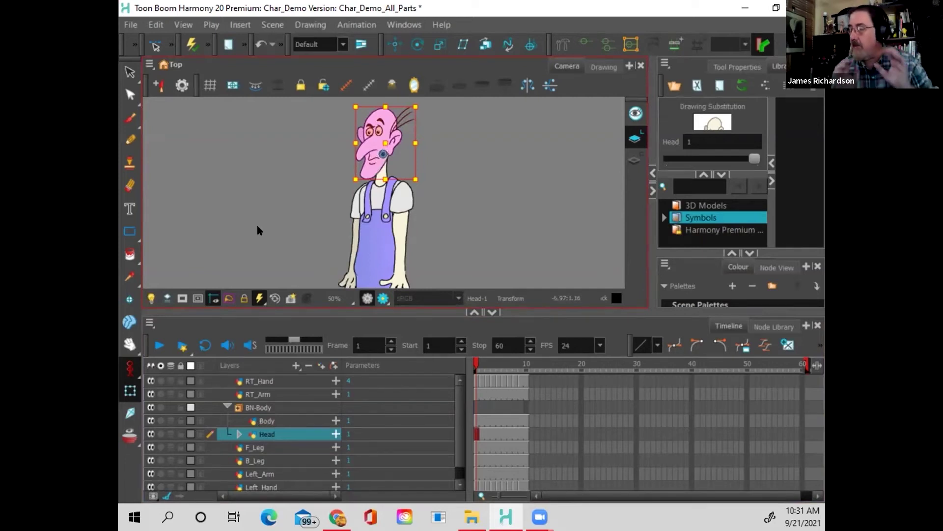
Step: Try rotating the Body drawing with Head as a separate sibling layer, and undo the rotation
left_click(267, 420)
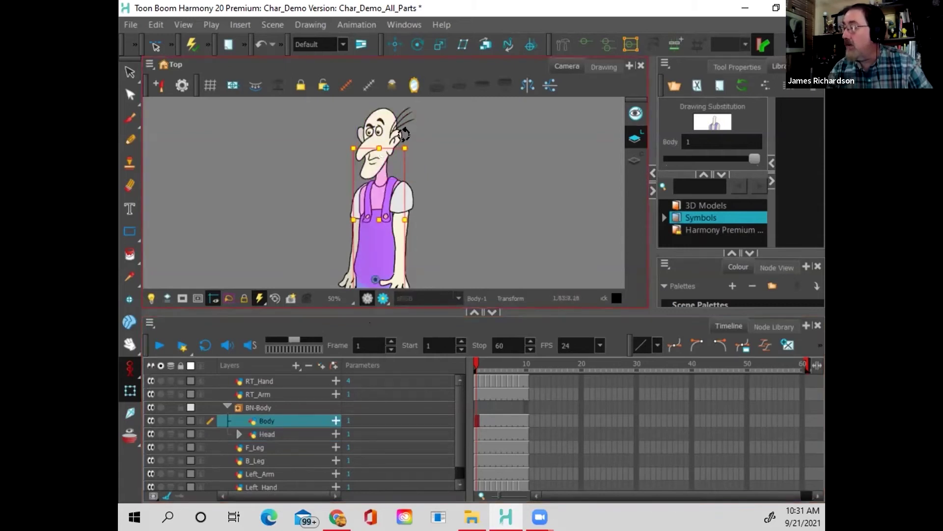
left_click_drag(412, 140, 441, 152)
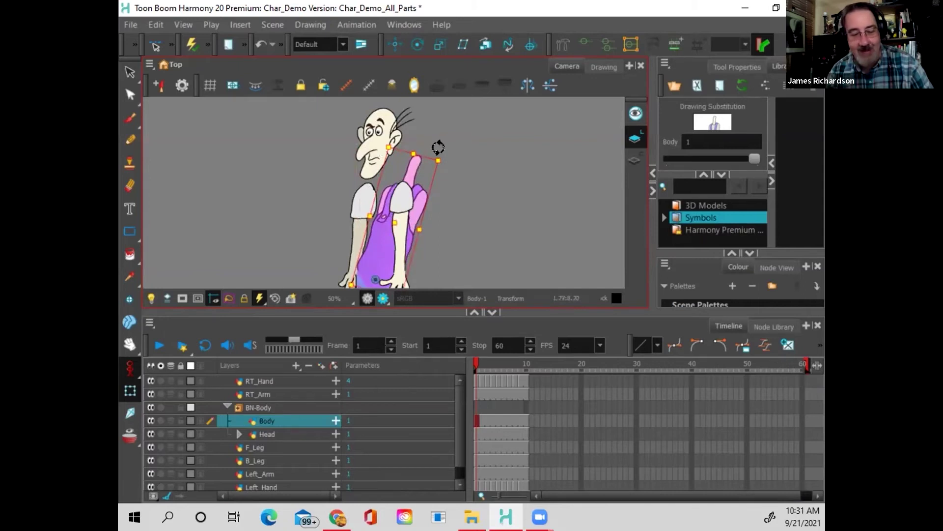
key("ctrl+z")
left_click(298, 418)
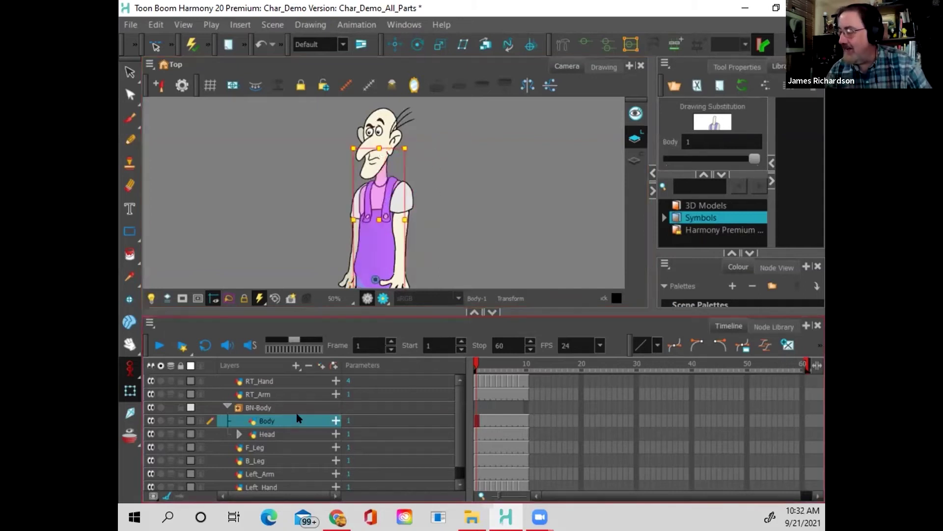
Step: Parent the nudged Head layer to Body, and check the connection with a trial Body rotation that is undone
left_click(274, 435)
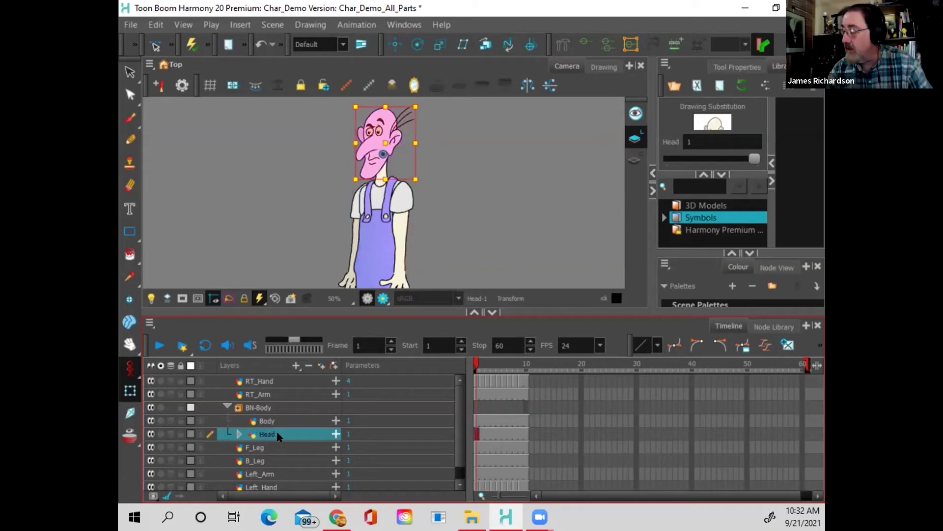
left_click_drag(276, 431, 285, 419)
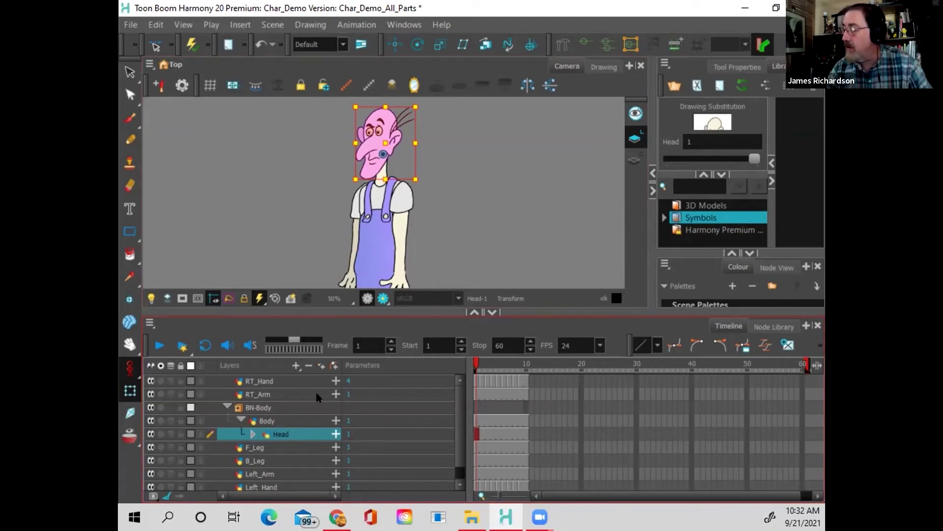
left_click(285, 421)
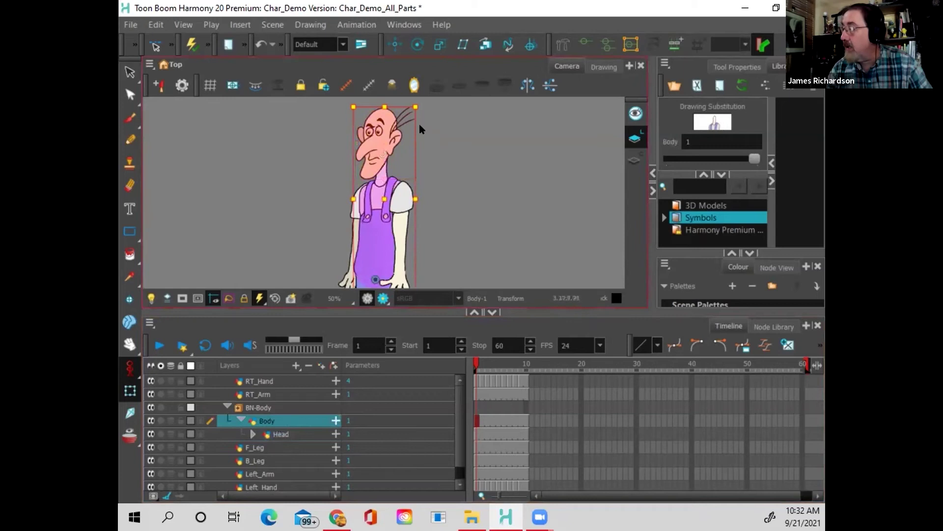
mouse_move(450, 114)
left_mouse_down()
mouse_move(407, 105)
mouse_move(423, 117)
left_mouse_up()
key("ctrl+z")
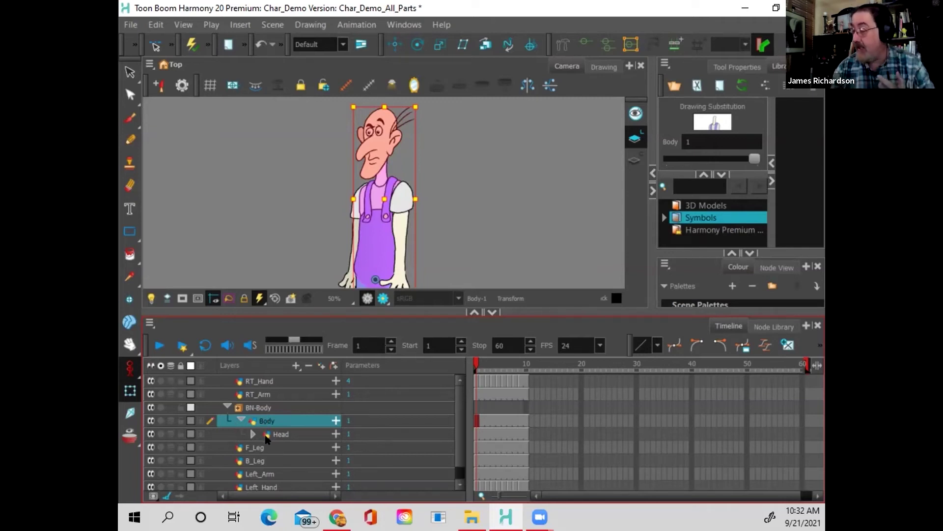
Step: Try rotating the Head on its own and the Body with its attached Head, undoing each rotation
left_click(295, 433)
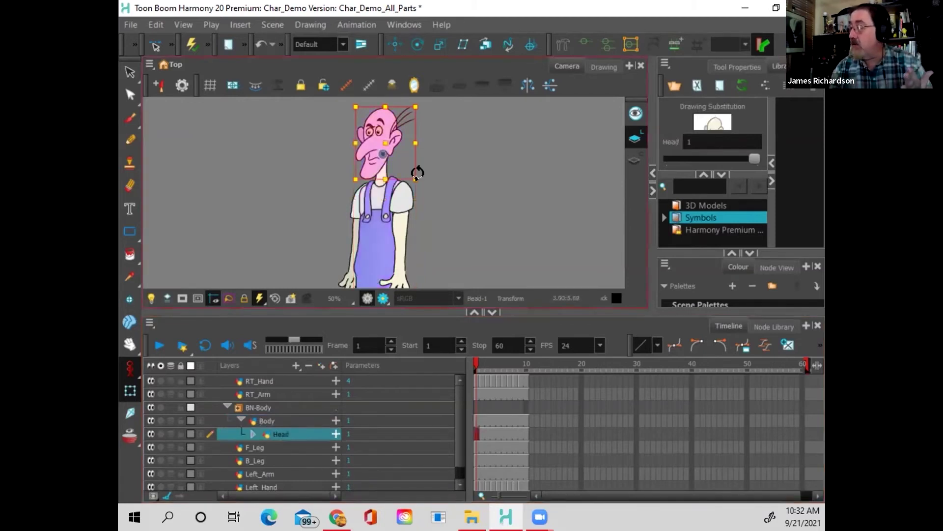
mouse_move(442, 156)
left_mouse_down()
mouse_move(417, 211)
mouse_move(449, 148)
mouse_move(391, 198)
left_mouse_up()
key("ctrl+z")
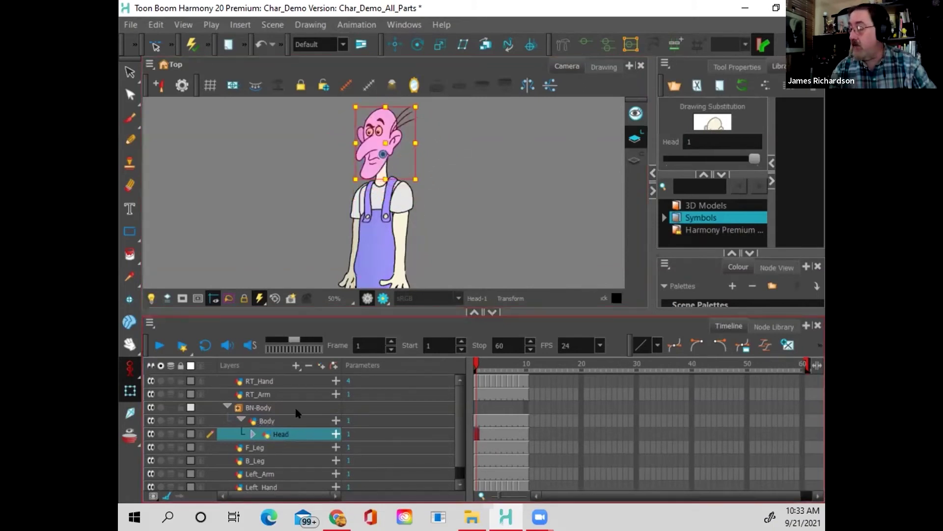
left_click(292, 420)
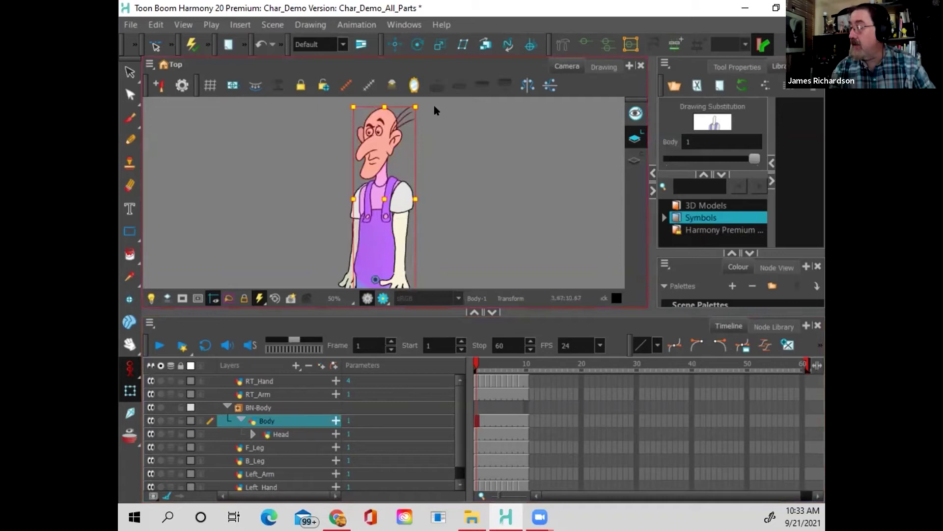
mouse_move(419, 102)
left_mouse_down()
mouse_move(448, 128)
mouse_move(372, 69)
mouse_move(370, 116)
mouse_move(438, 130)
mouse_move(439, 142)
left_mouse_up()
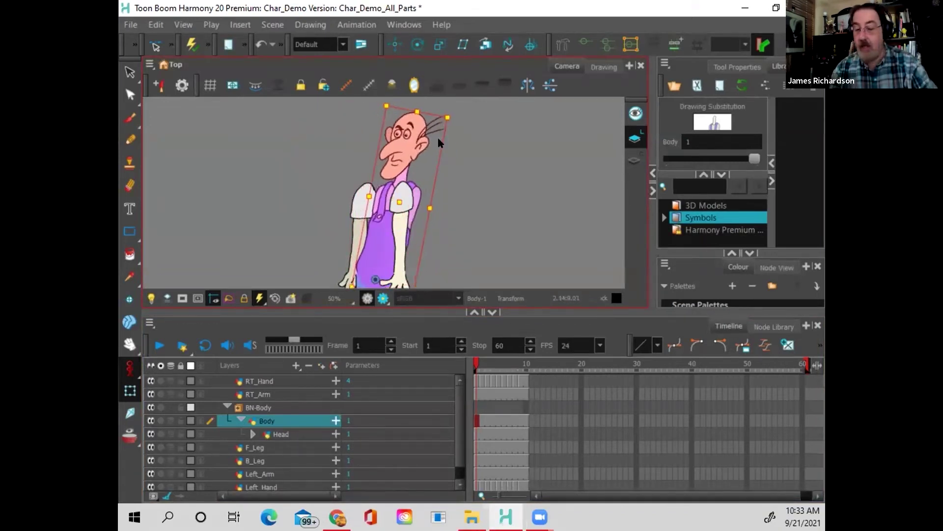
key("ctrl+z")
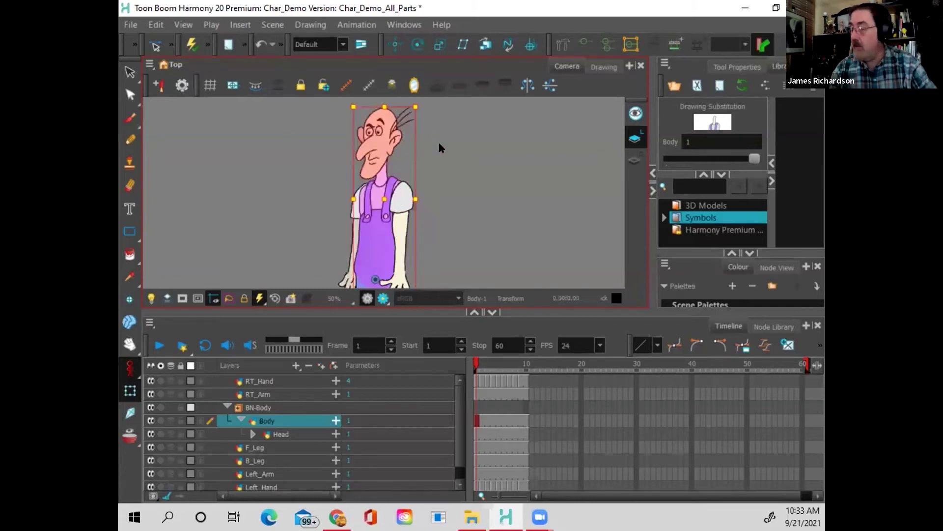
Step: Show the deformation controls of BN-Body and try bending the torso with its bone chain
left_click(266, 408)
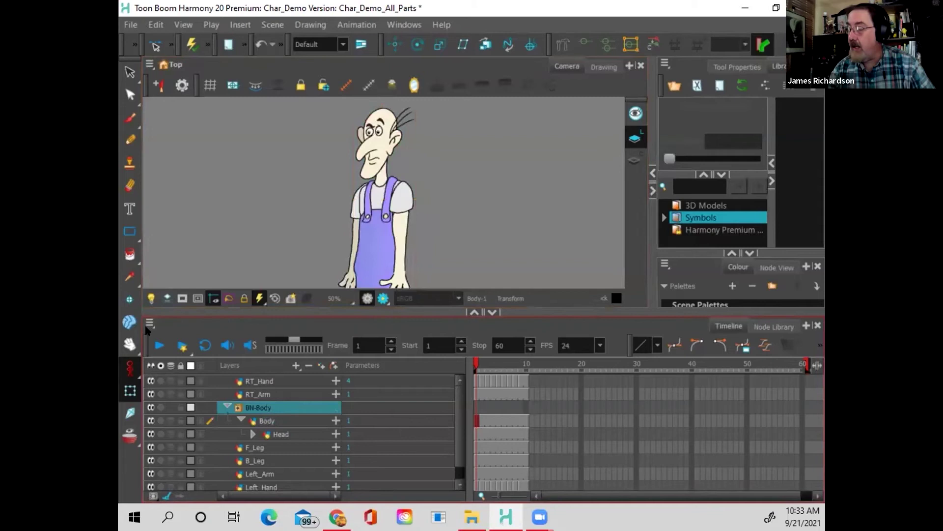
left_click(583, 43)
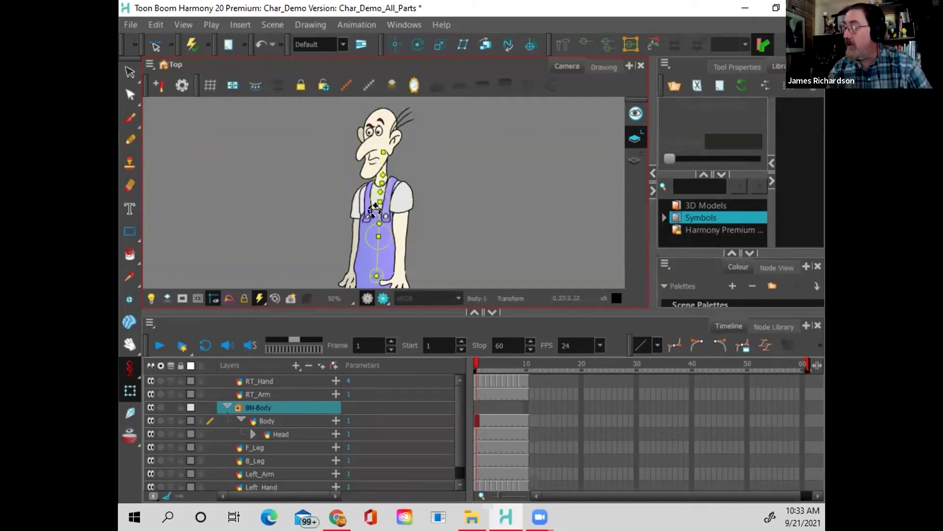
left_click_drag(380, 202, 409, 183)
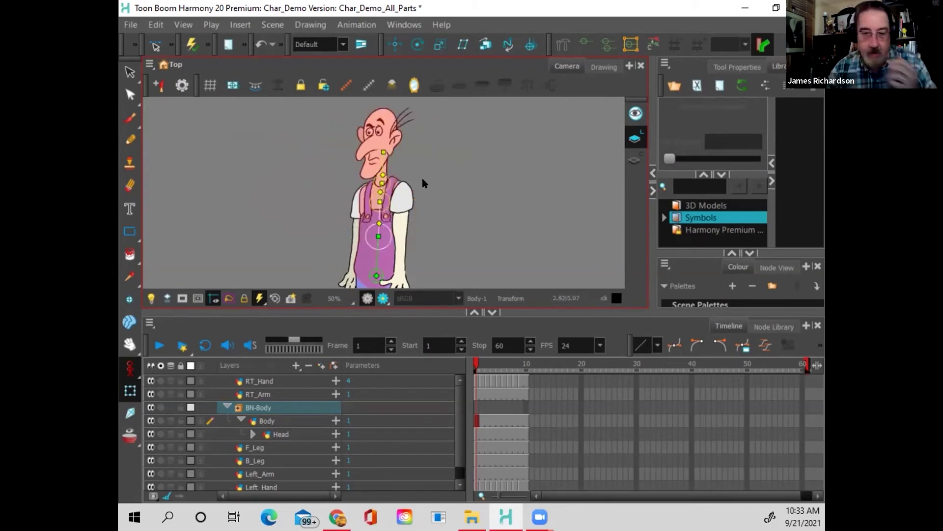
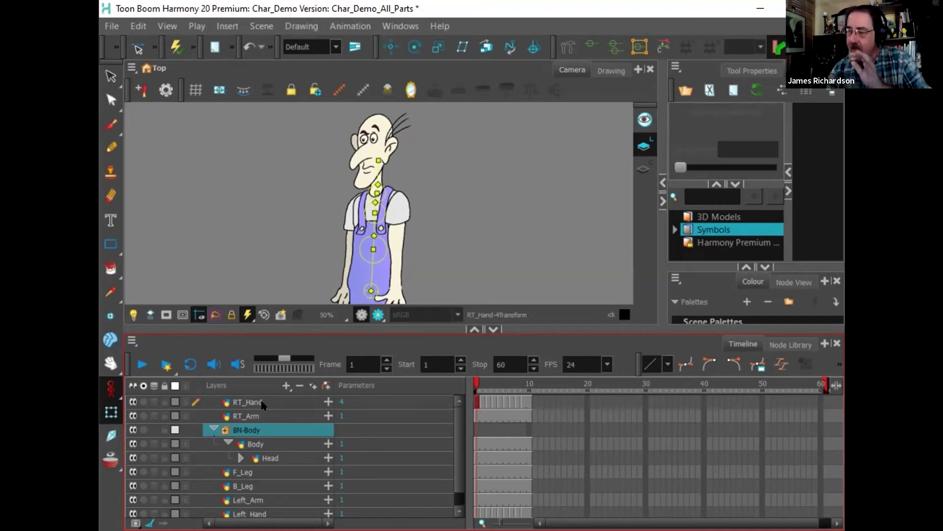
Step: Move the RT_Arm layer above RT_Hand in the timeline's layer order
left_click(254, 405)
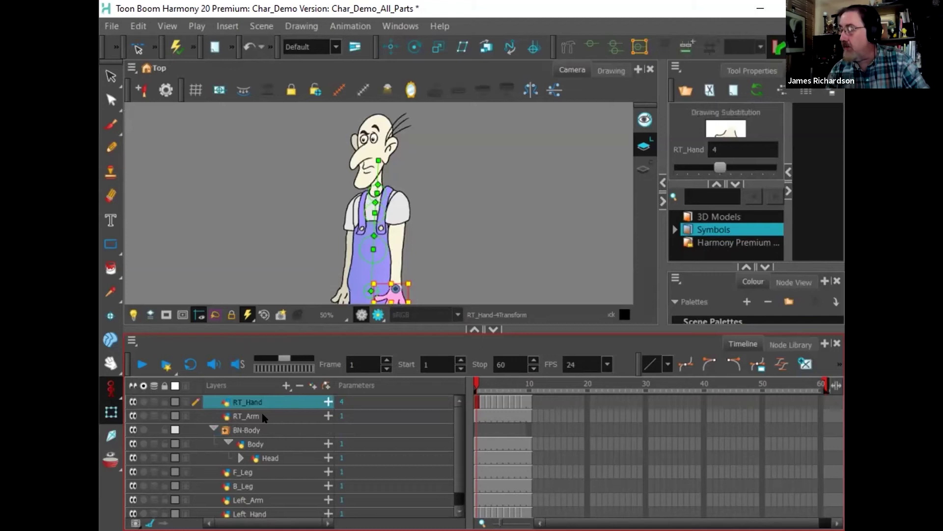
left_click(259, 417)
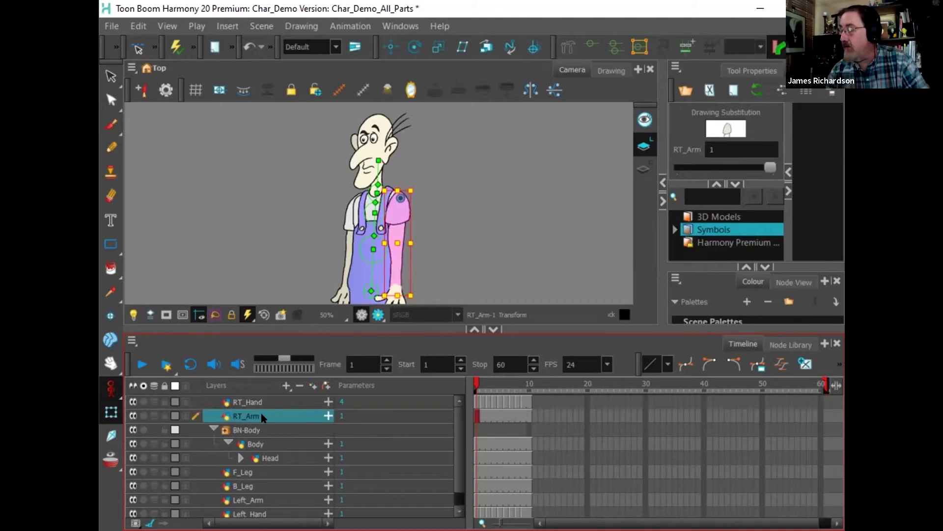
left_click_drag(262, 416, 268, 398)
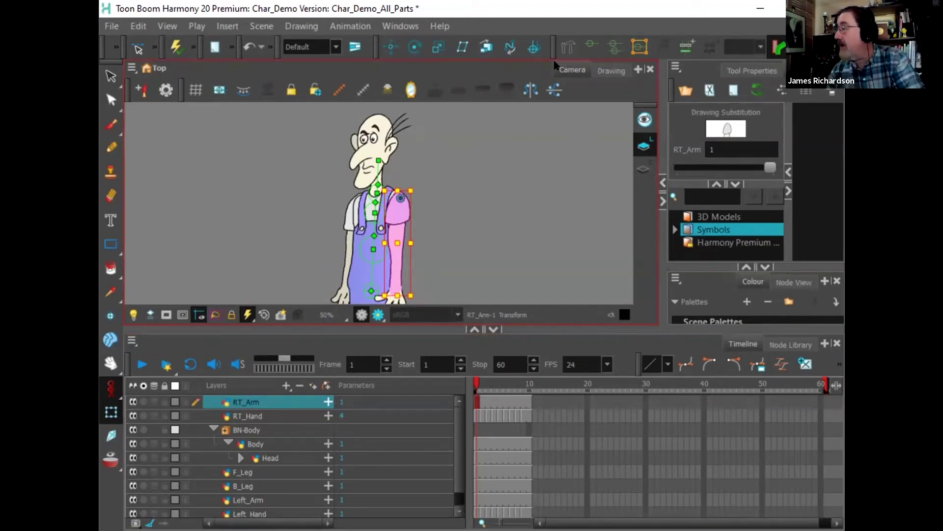
Step: Hide the deformation controls and enlarge the camera view by shrinking the timeline area, keeping RT_Arm selected
left_click(583, 46)
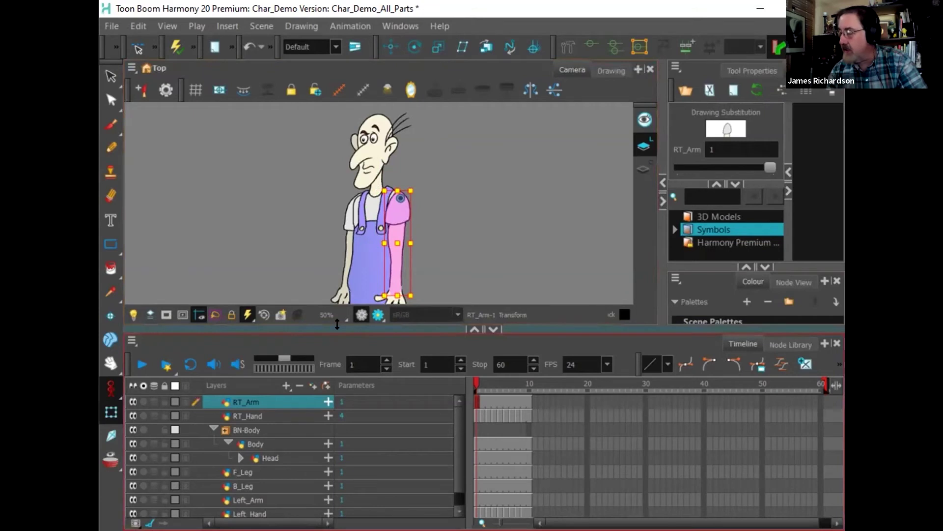
left_click_drag(337, 324, 337, 448)
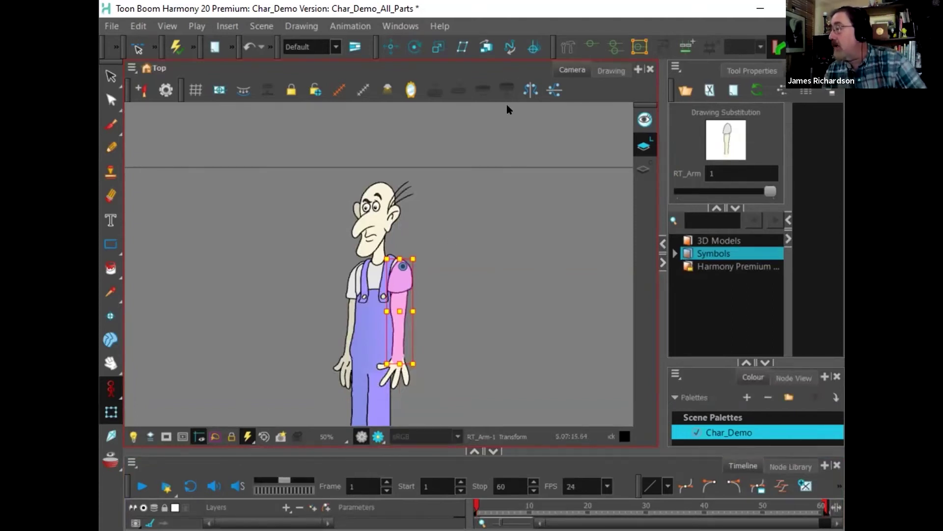
Step: Build a two-bone deformation chain on RT_Arm with the Rigging tool, placing joints at the shoulder, elbow and wrist
left_click(568, 47)
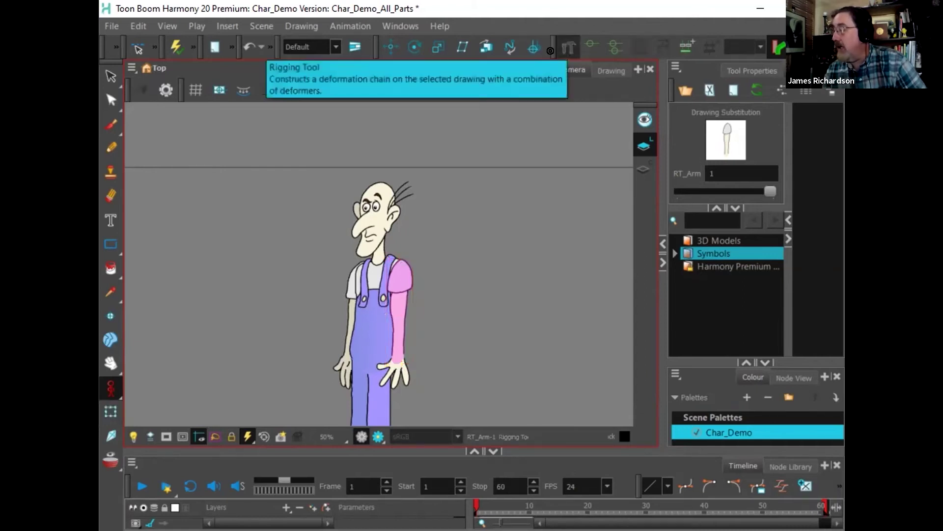
left_click(401, 271)
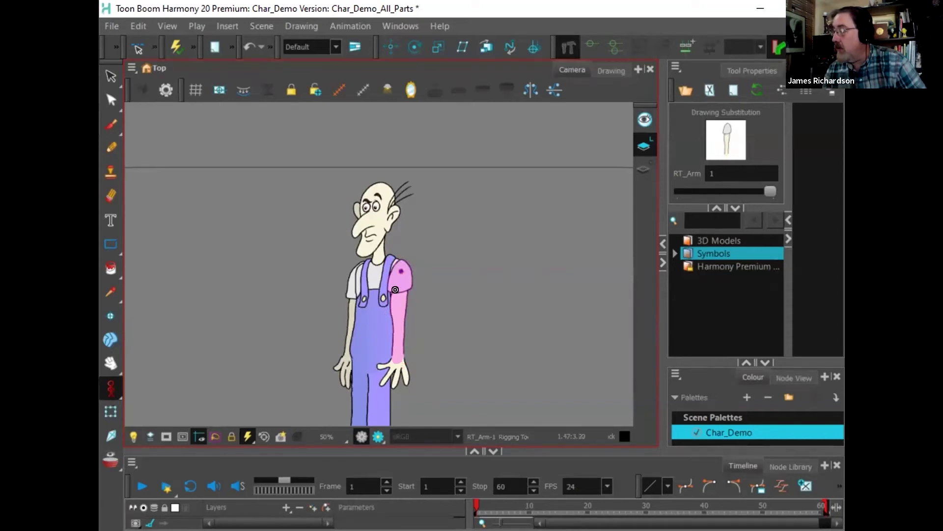
left_click(395, 320)
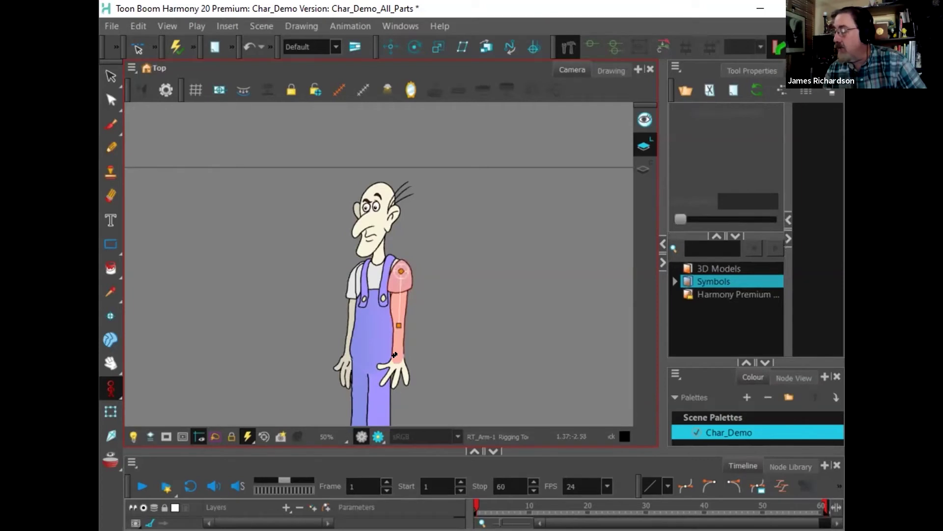
left_click(395, 355)
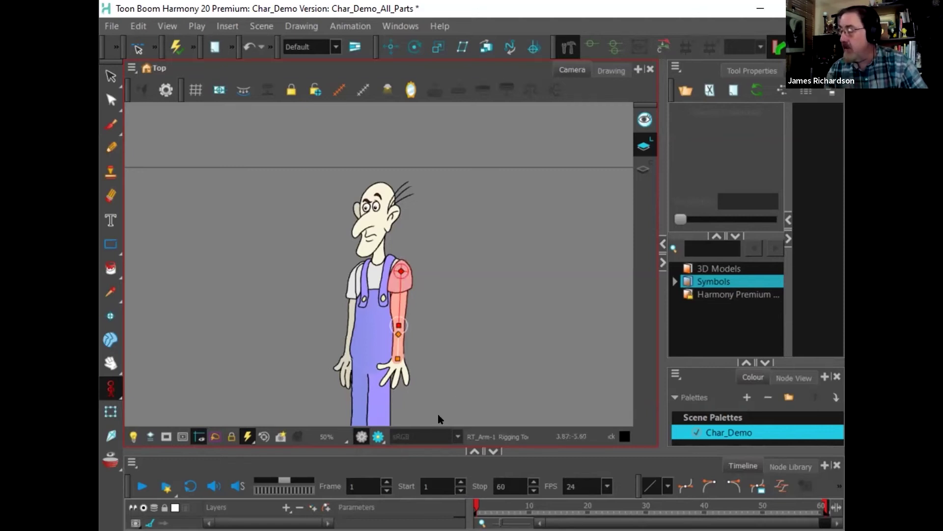
Step: Try bending the right arm's elbow and raising the arm with its bones, undoing each pose
left_click(110, 412)
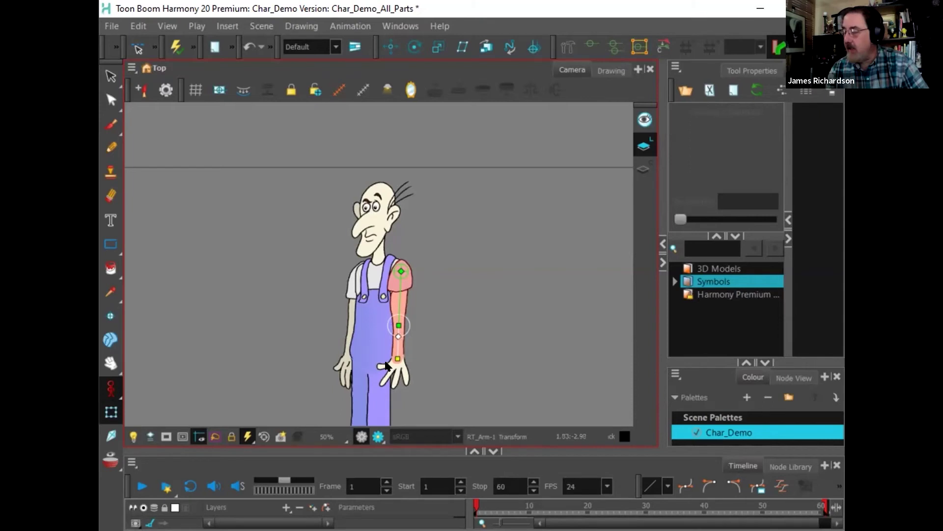
left_click_drag(391, 338, 373, 336)
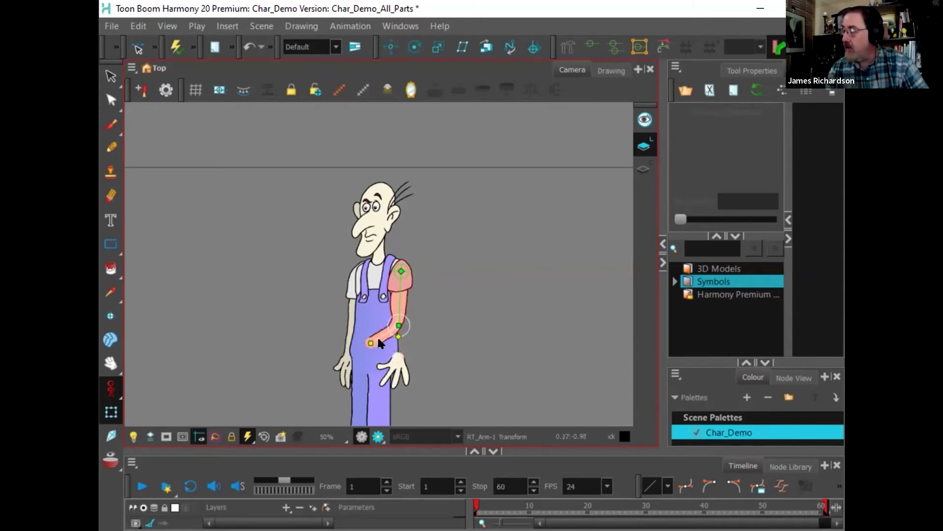
mouse_move(428, 321)
left_mouse_down()
mouse_move(369, 346)
mouse_move(417, 351)
mouse_move(368, 358)
mouse_move(425, 335)
left_mouse_up()
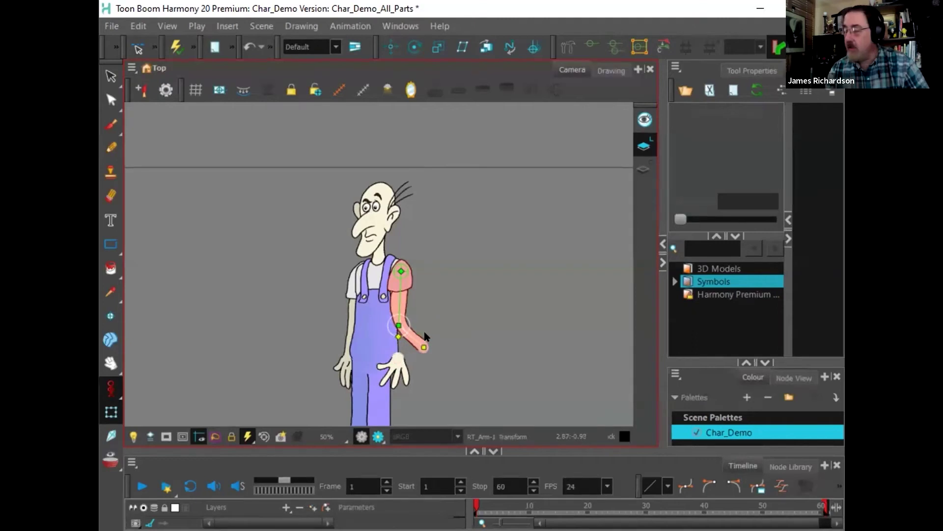
key("ctrl+z")
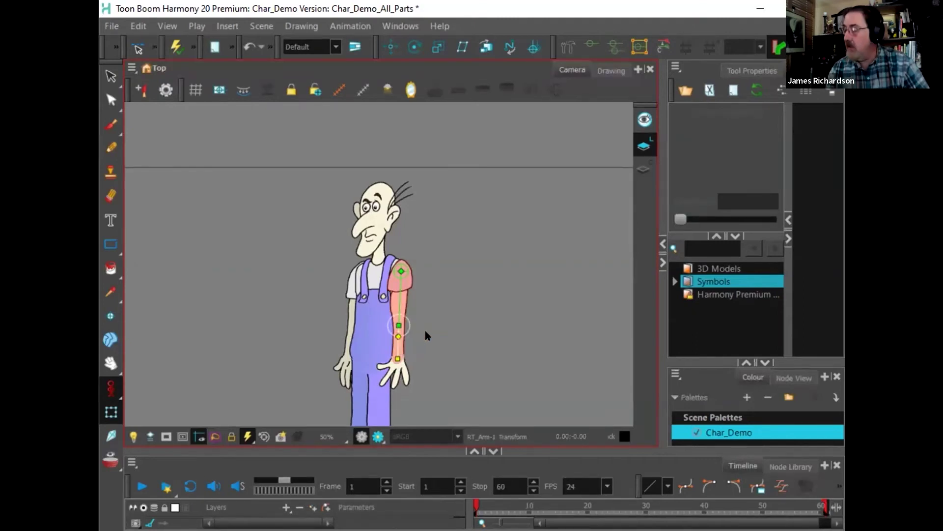
left_click_drag(393, 302, 464, 310)
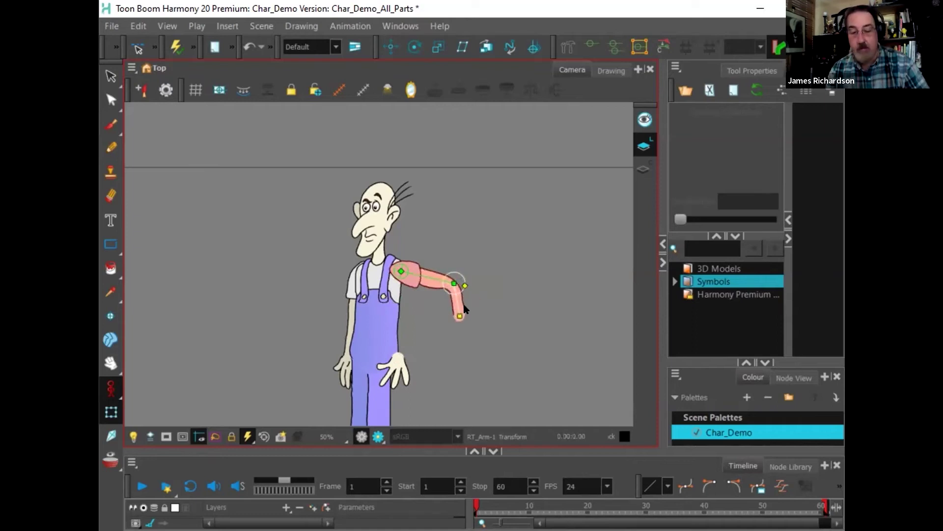
key("ctrl+z")
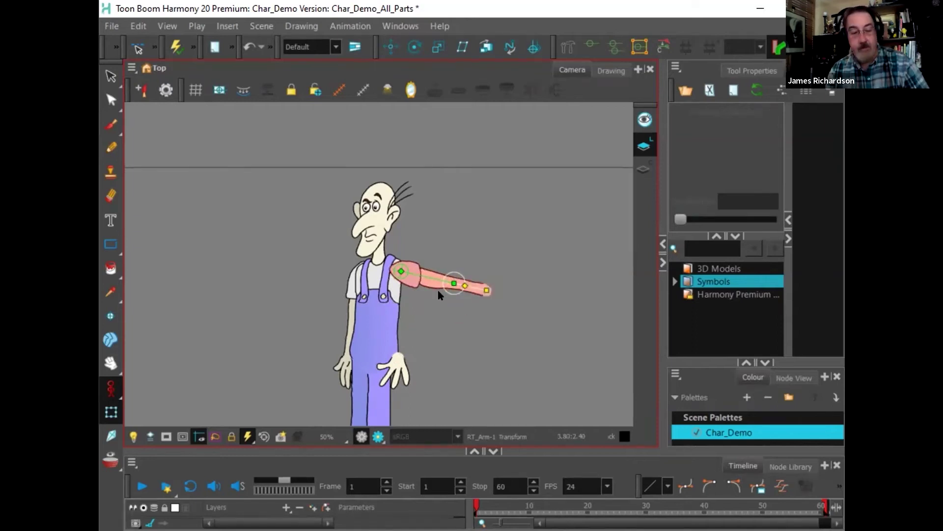
key("ctrl+shift+z")
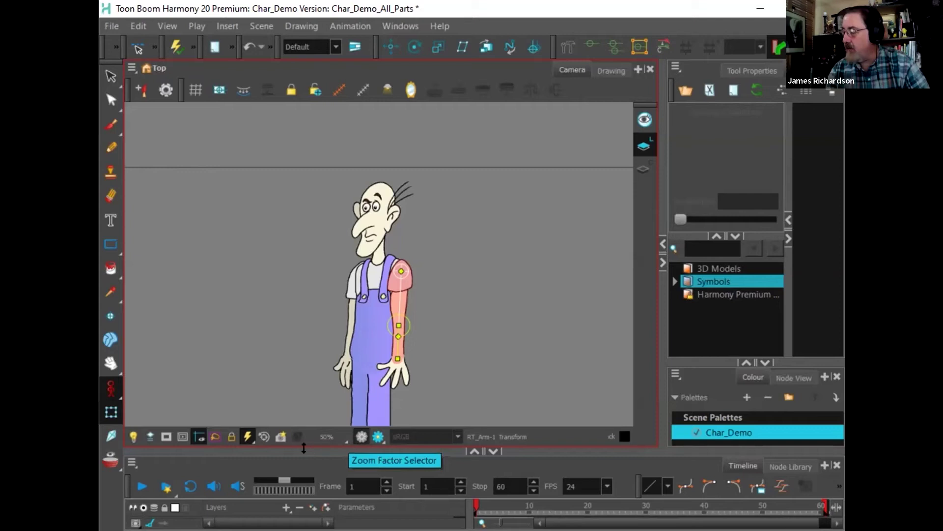
Step: Parent RT_Hand to Deformation-RT_Arm in the timeline and order RT_Arm above RT_Hand inside it
left_click_drag(304, 448, 322, 355)
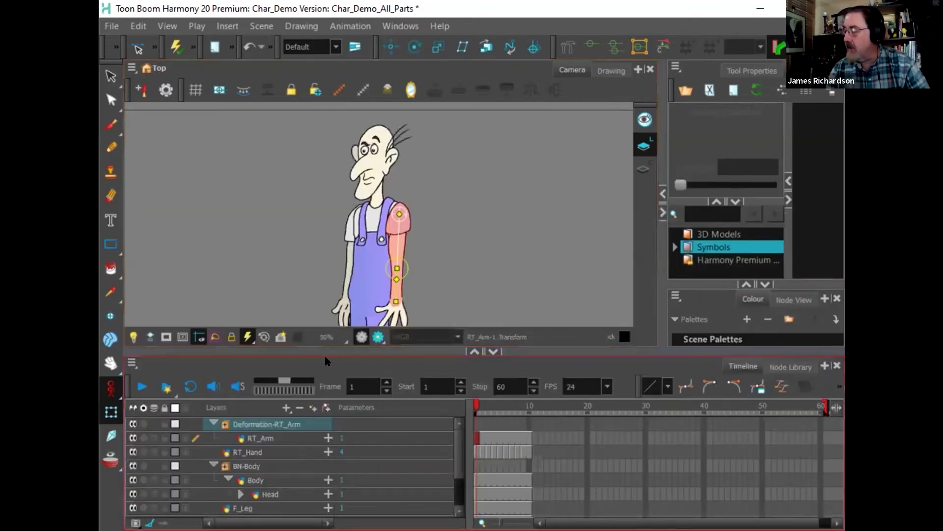
left_click(262, 451)
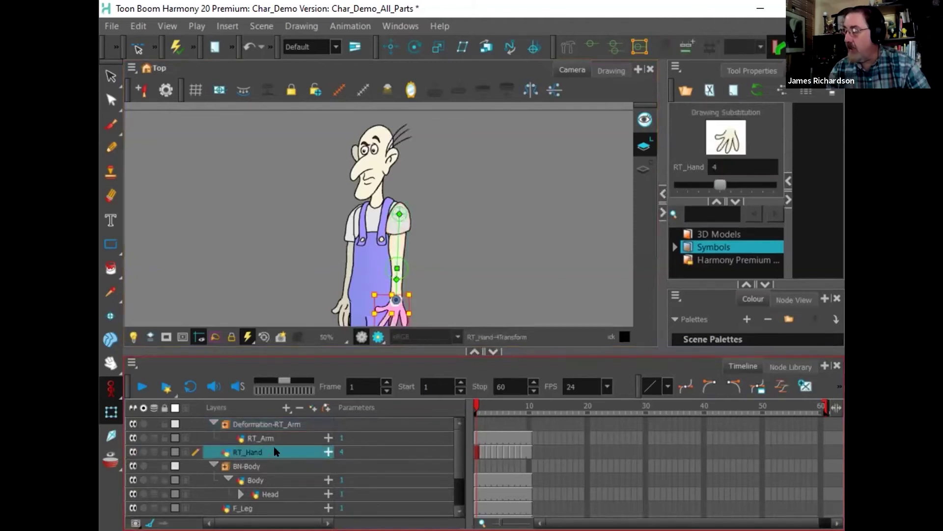
left_click_drag(273, 446, 278, 436)
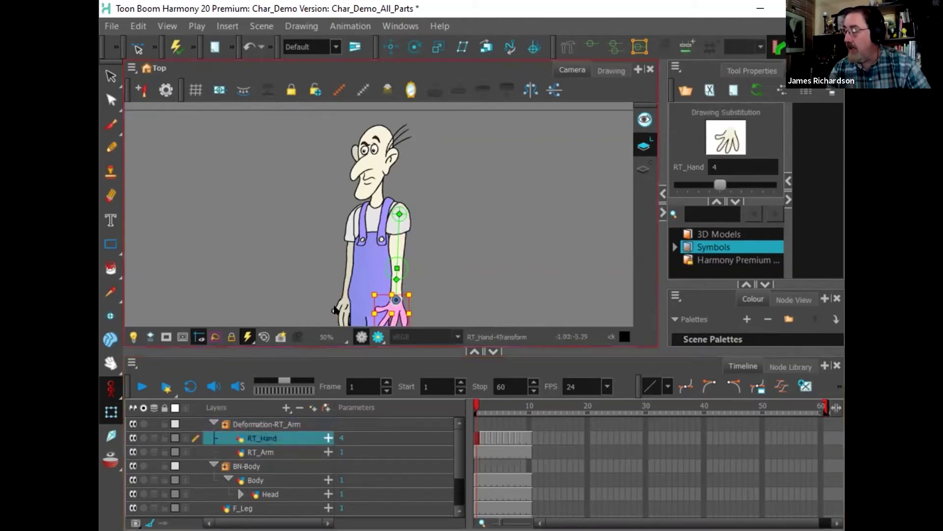
left_click(264, 452)
left_click_drag(265, 452, 268, 438)
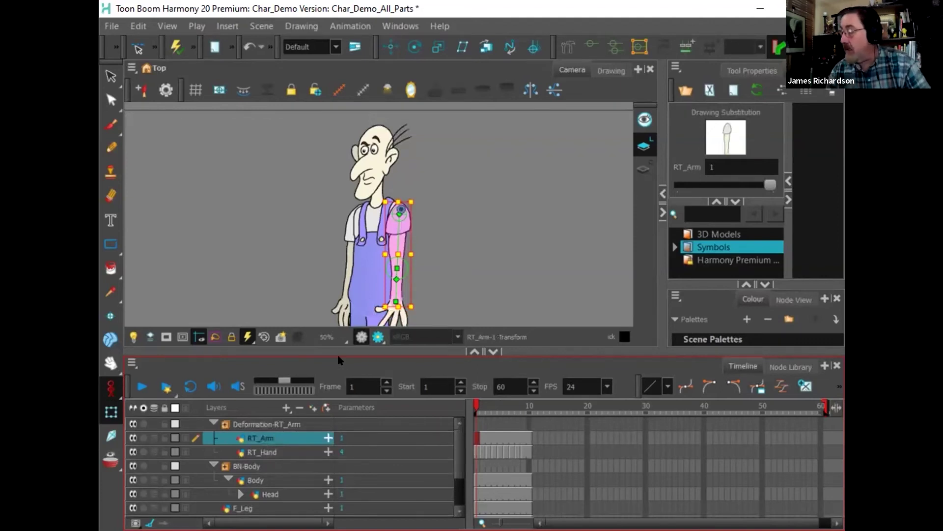
Step: Select RT_Hand in the timeline and try rotating the hand about the wrist
left_click_drag(345, 348, 345, 393)
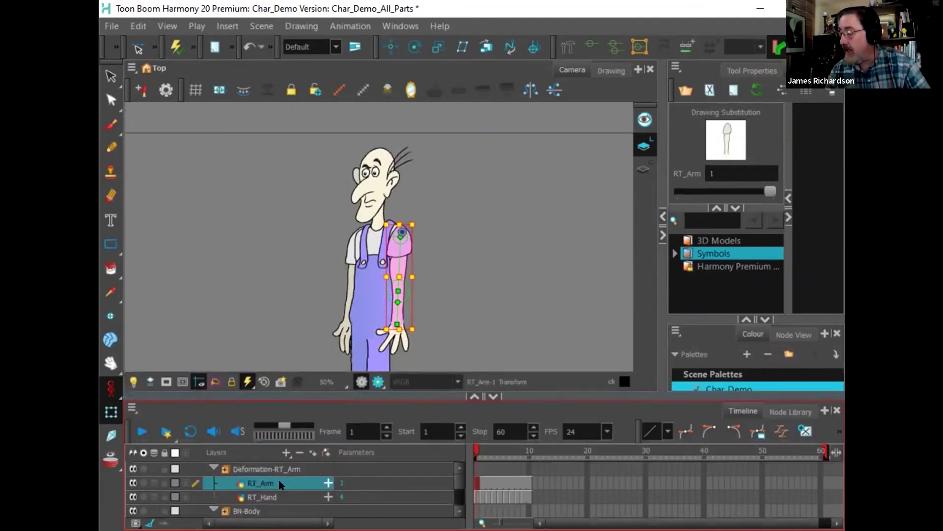
left_click(277, 496)
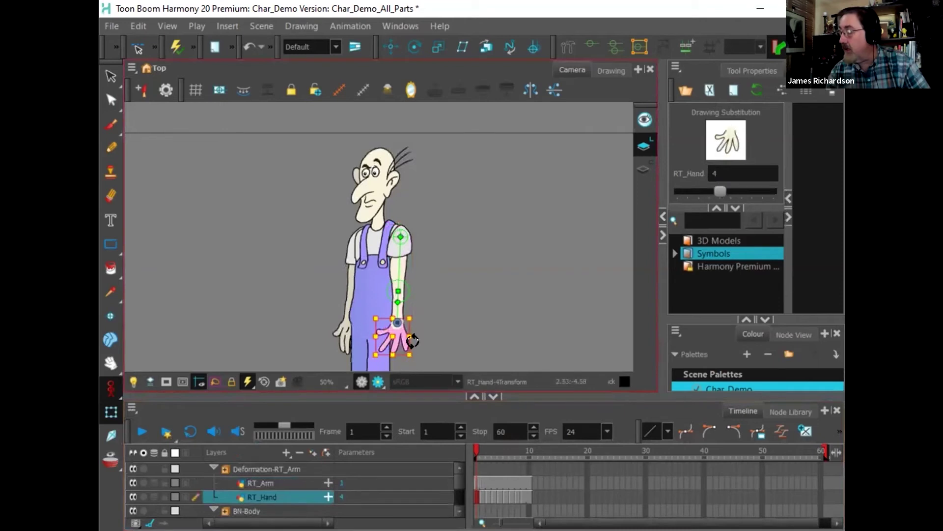
mouse_move(412, 347)
left_mouse_down()
mouse_move(447, 301)
mouse_move(457, 266)
mouse_move(406, 364)
left_mouse_up()
scroll(411, 328, "up", 3)
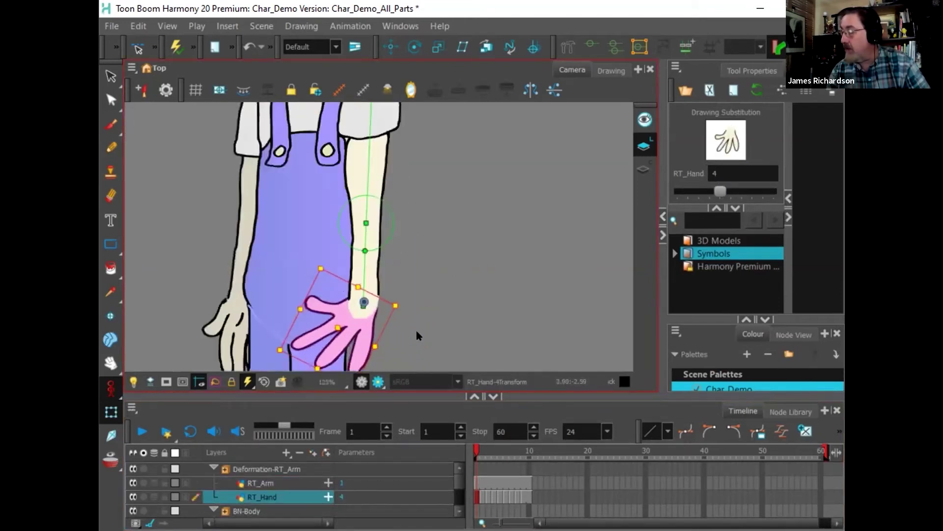
scroll(416, 336, "up", 1)
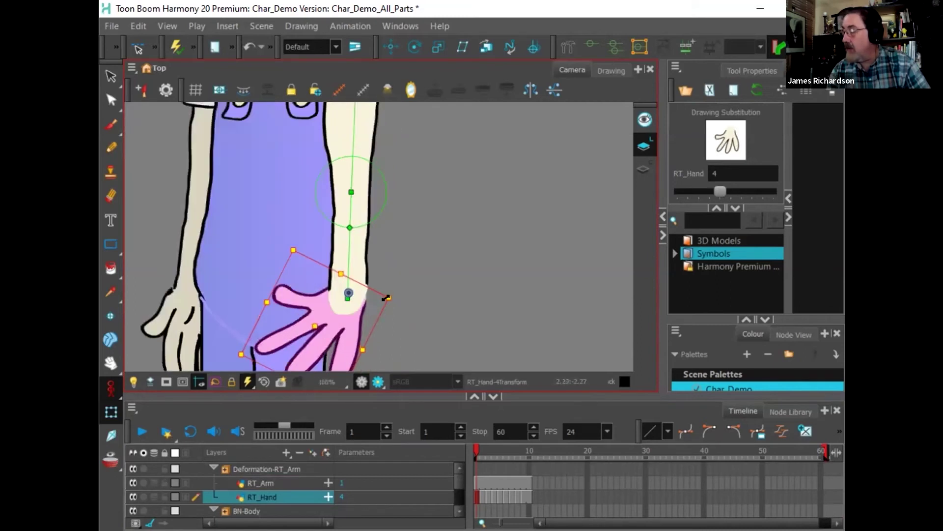
mouse_move(393, 290)
left_mouse_down()
mouse_move(396, 276)
mouse_move(343, 255)
mouse_move(401, 312)
mouse_move(398, 324)
mouse_move(399, 276)
mouse_move(390, 312)
mouse_move(385, 276)
mouse_move(362, 254)
mouse_move(366, 276)
mouse_move(364, 248)
mouse_move(358, 255)
left_mouse_up()
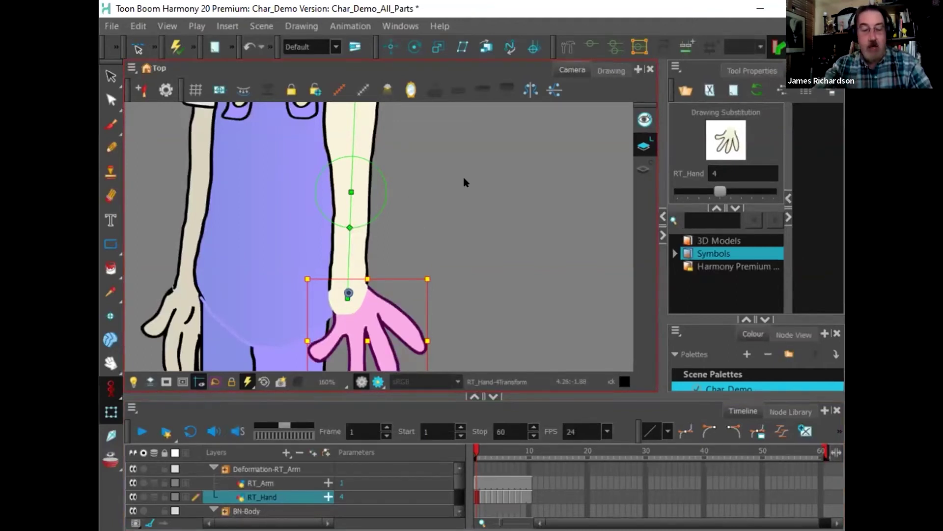
Step: Restore RT_Hand to its unrotated pose and nudge it forward so it sits in front of the arm
key("alt+Down")
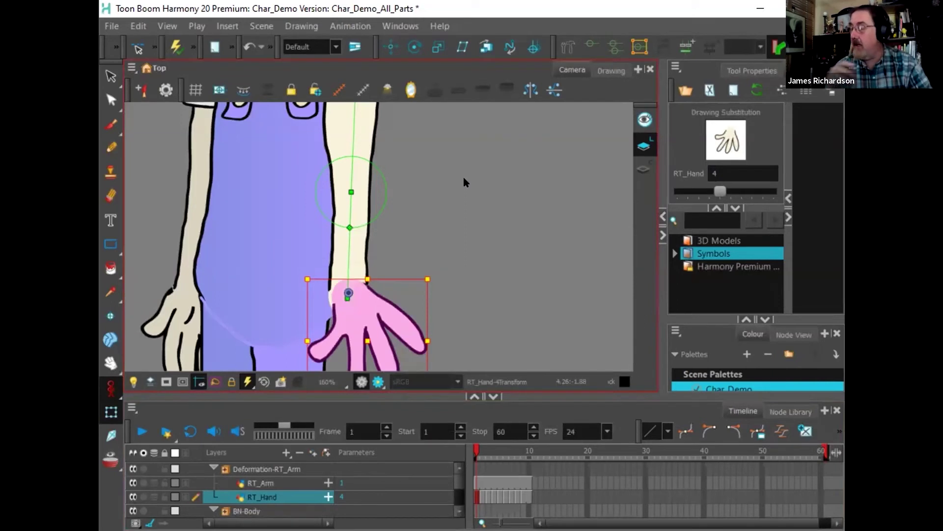
left_click_drag(434, 287, 392, 294)
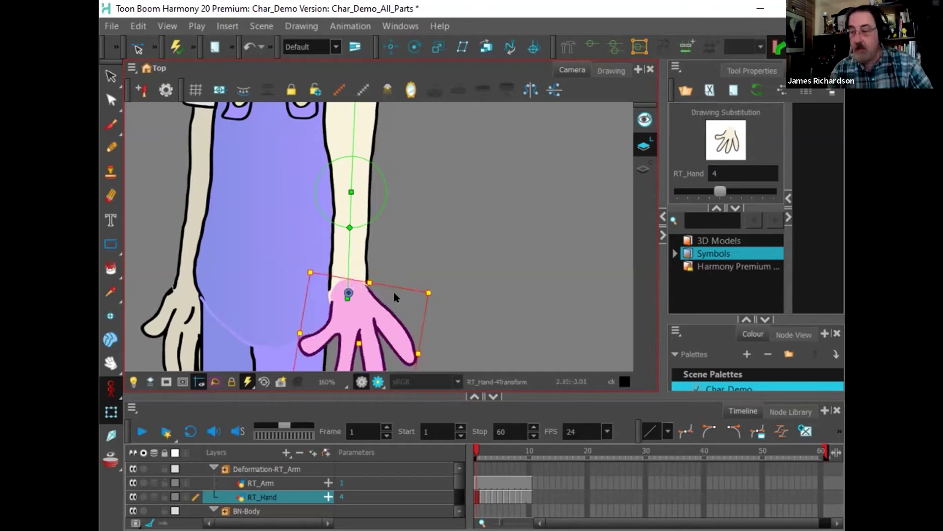
key("ctrl+z")
key("ctrl+z")
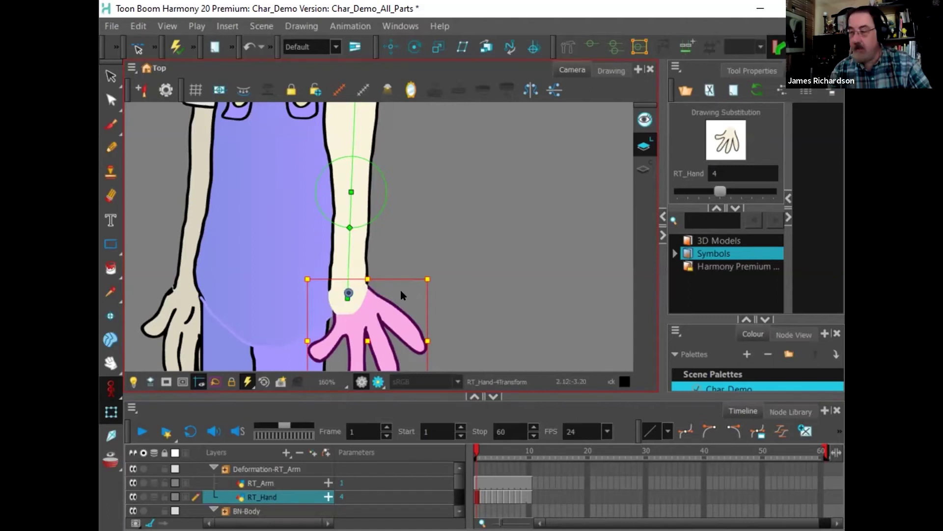
key("4")
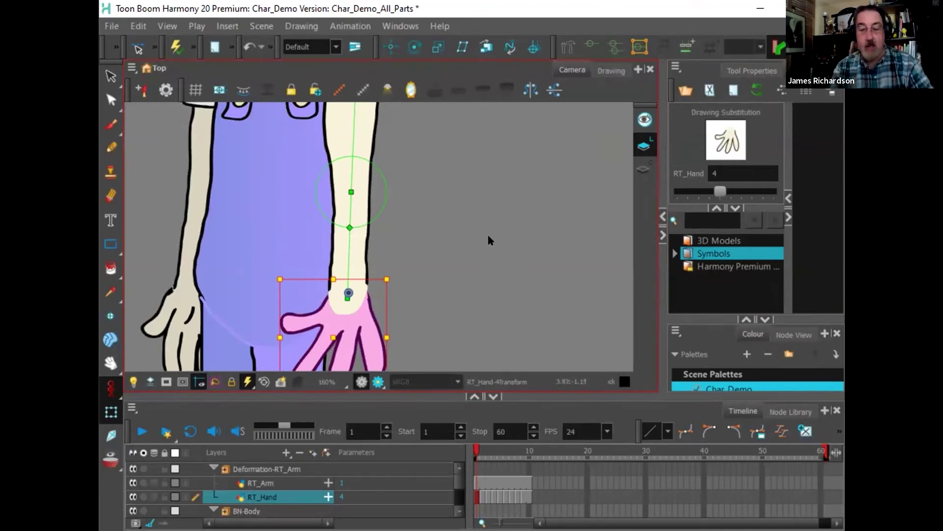
key("alt+Down")
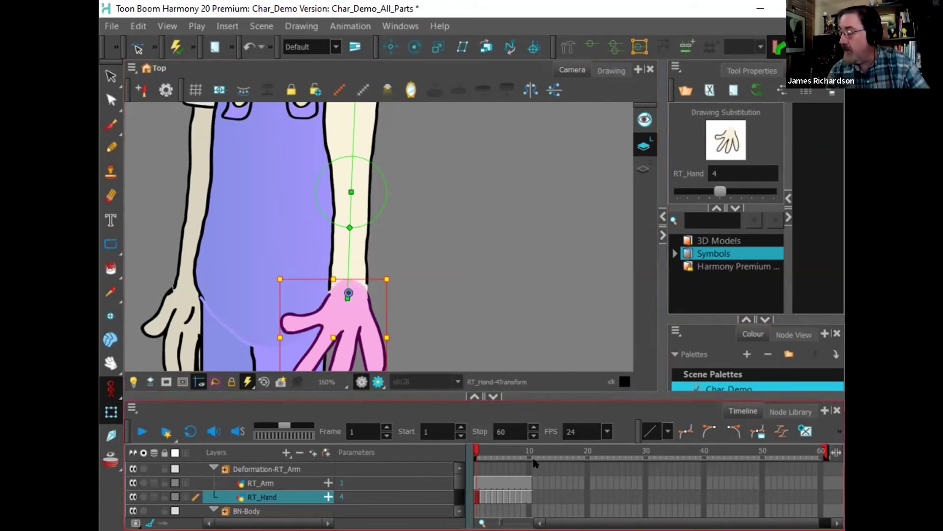
Step: Show only the F_Leg layer in the camera view and frame the whole leg
scroll(461, 484, "down", 3)
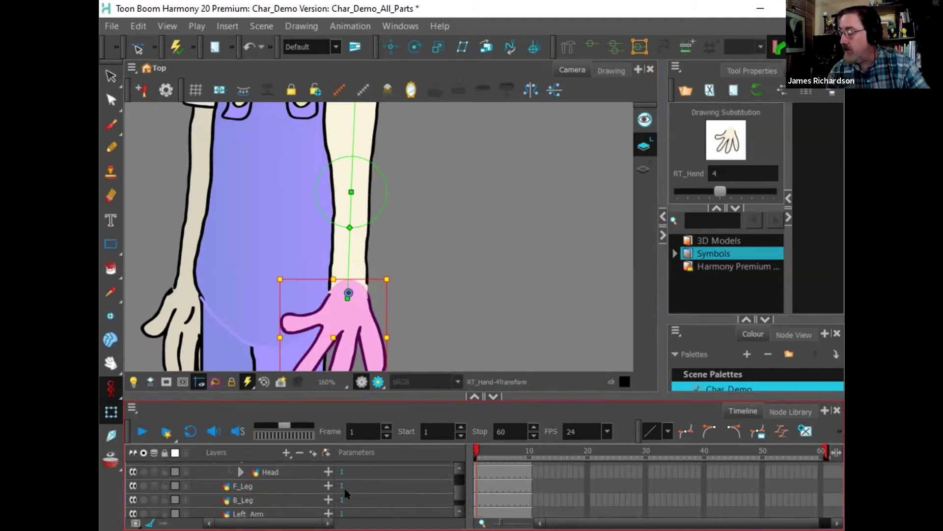
scroll(401, 265, "down", 3)
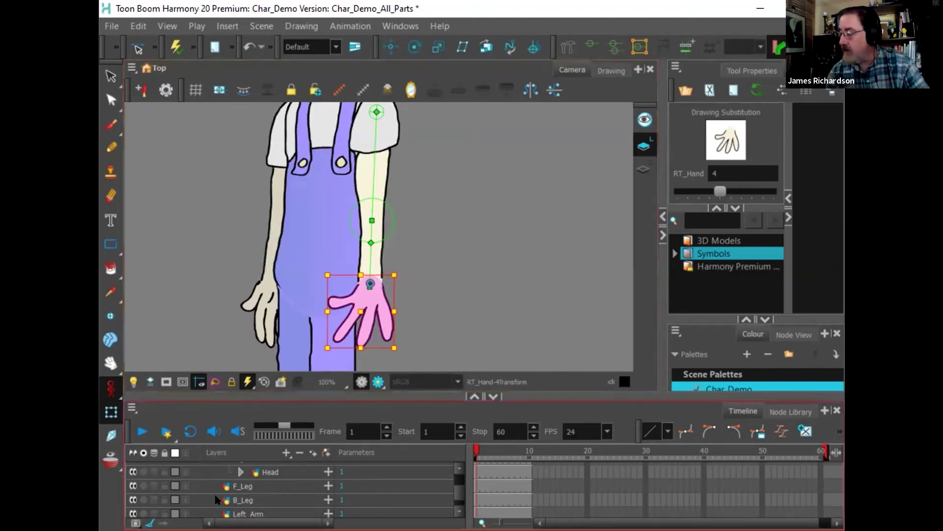
left_click(142, 485)
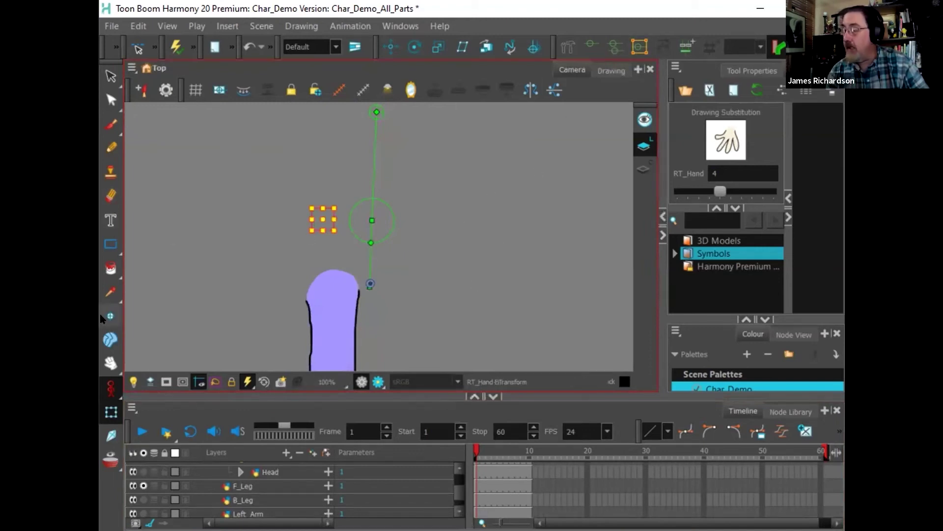
left_click(110, 363)
left_click_drag(220, 242, 184, 102)
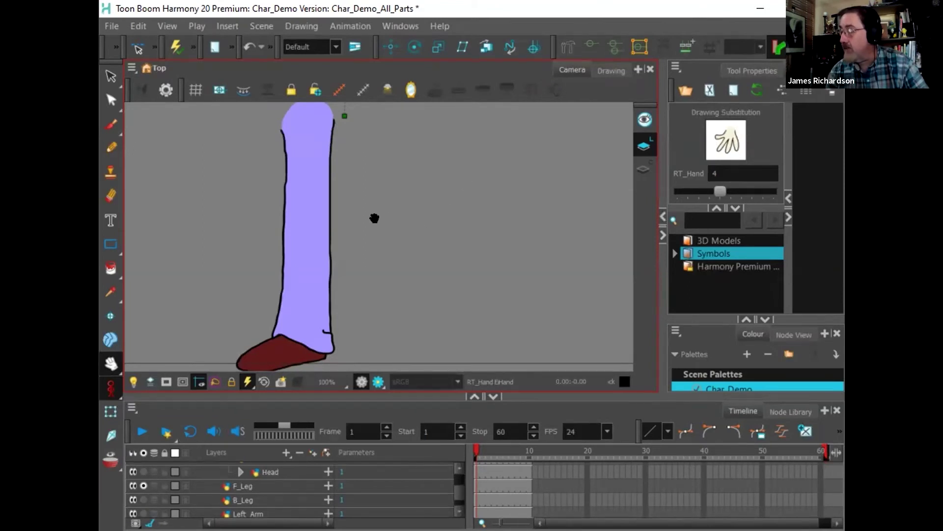
left_click(110, 76)
left_click(100, 84)
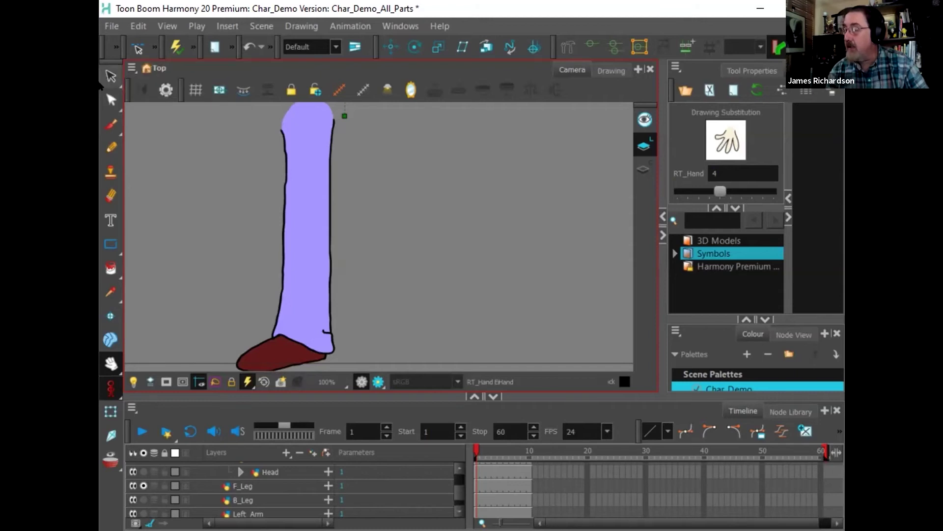
left_click(111, 76)
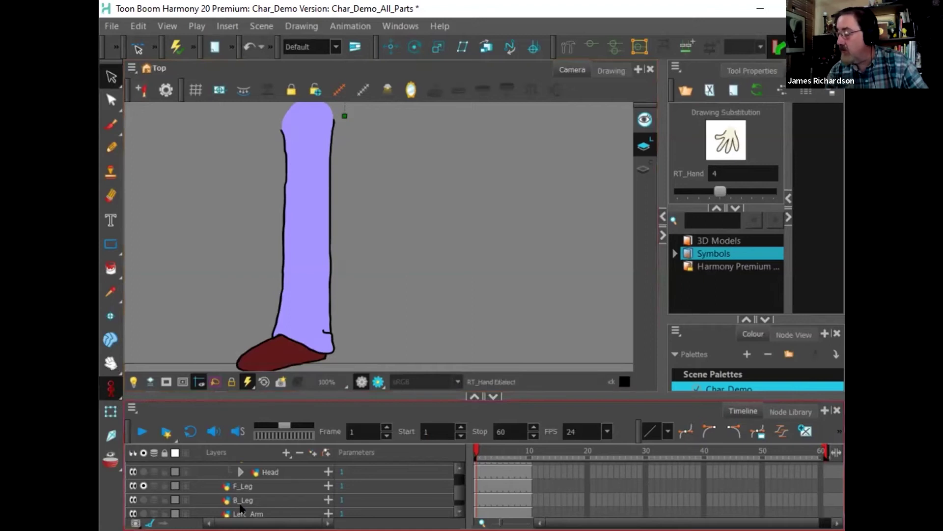
Step: Rig the F_Leg layer with a bone chain running from the hip through the knee and ankle to the toe
left_click(251, 484)
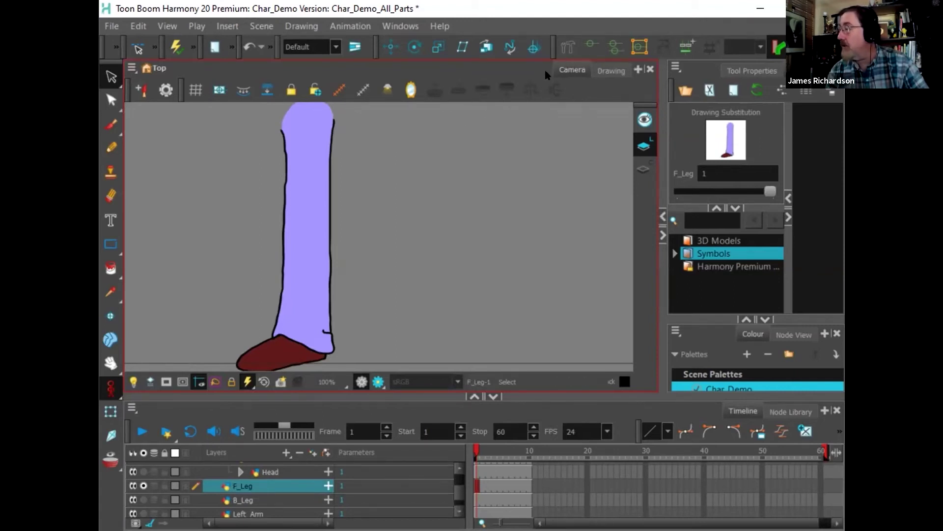
left_click(563, 45)
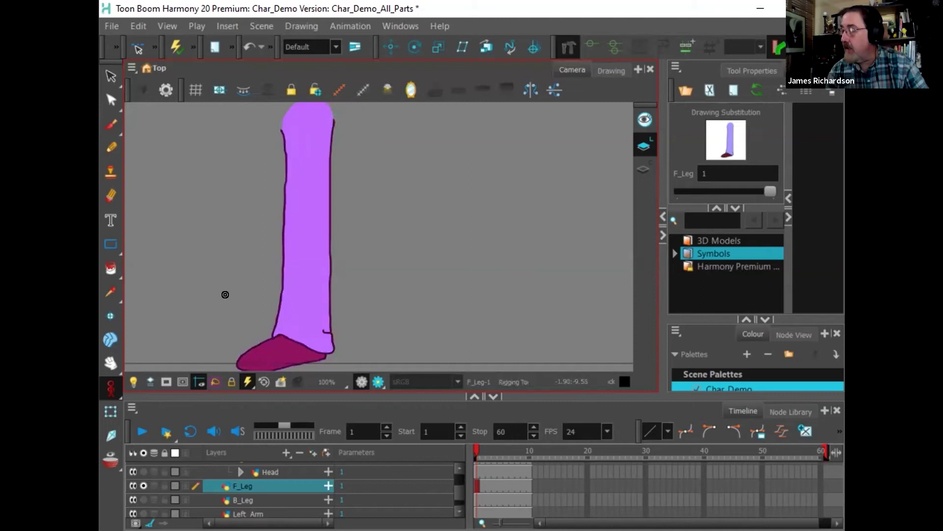
scroll(225, 294, "down", 1)
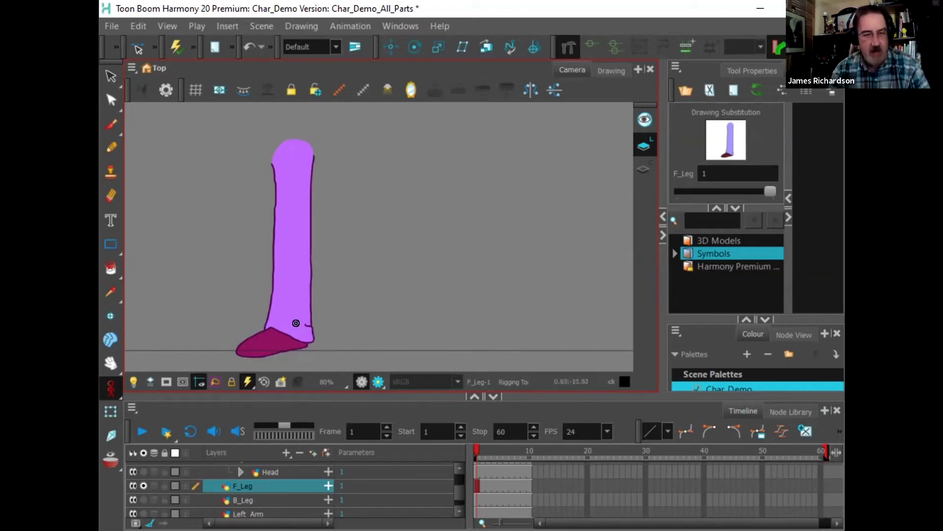
left_click(292, 154)
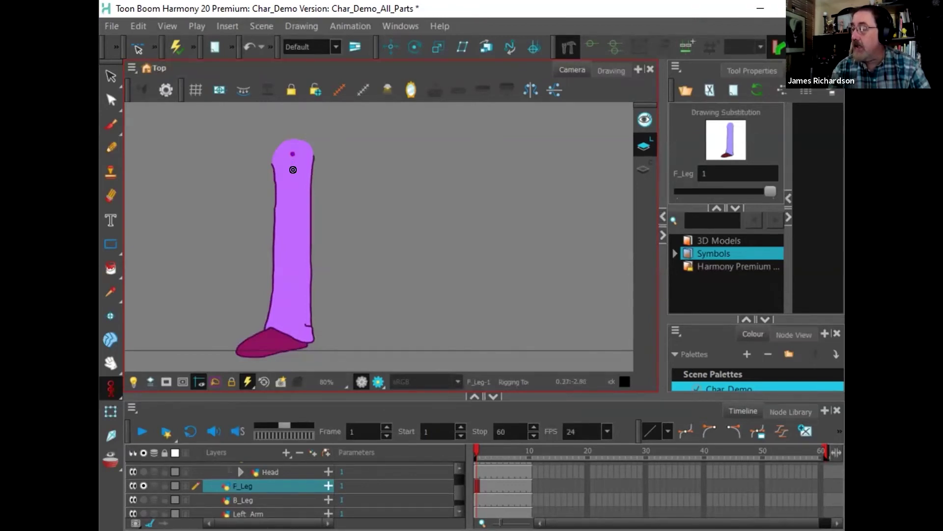
left_click(291, 242)
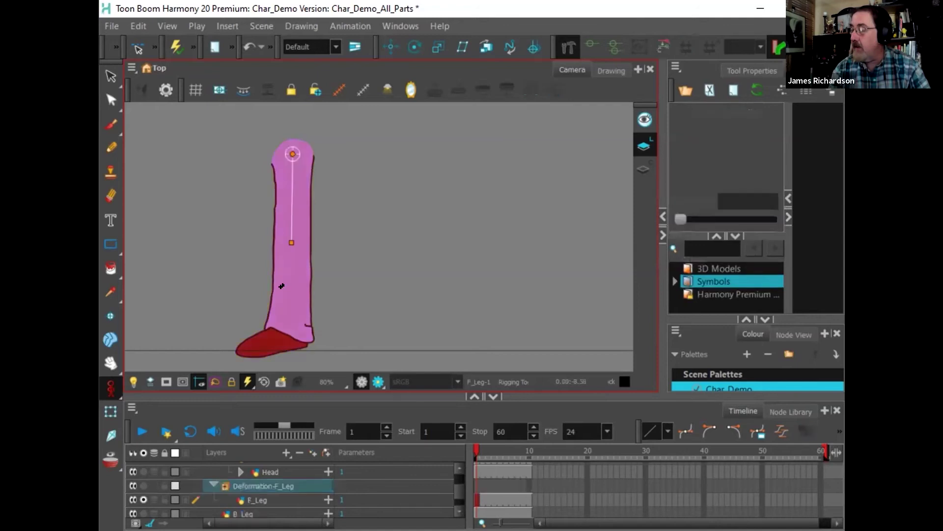
left_click(283, 334)
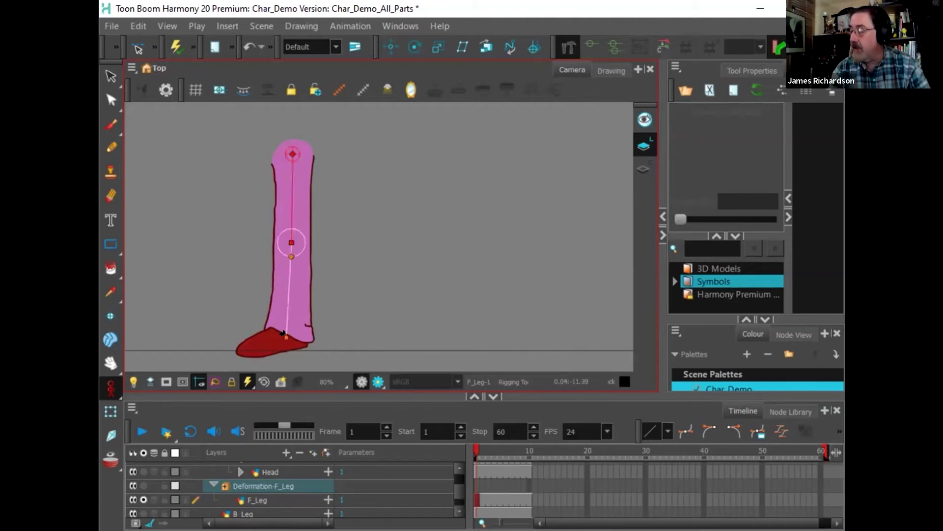
left_click(238, 348)
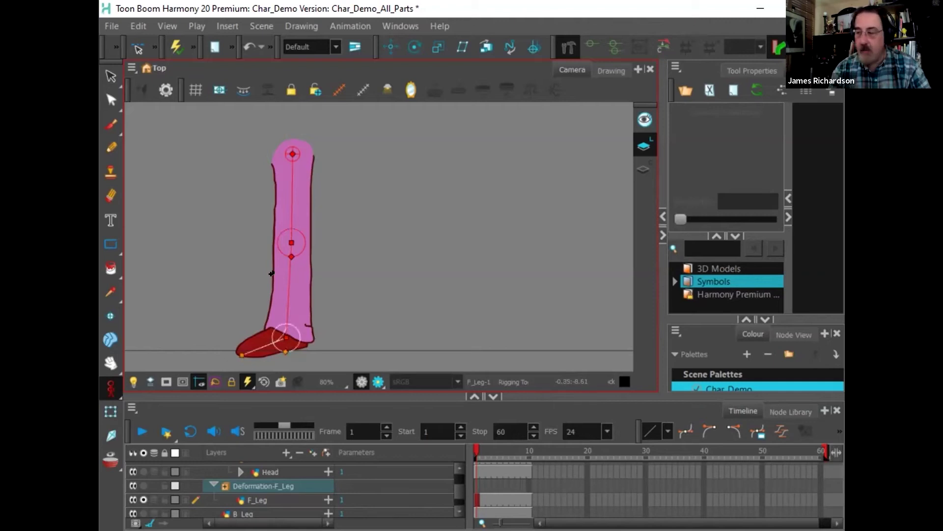
Step: Try rotating the foot at the ankle and bending the lower leg at the knee, and undo the knee bend
left_click(111, 411)
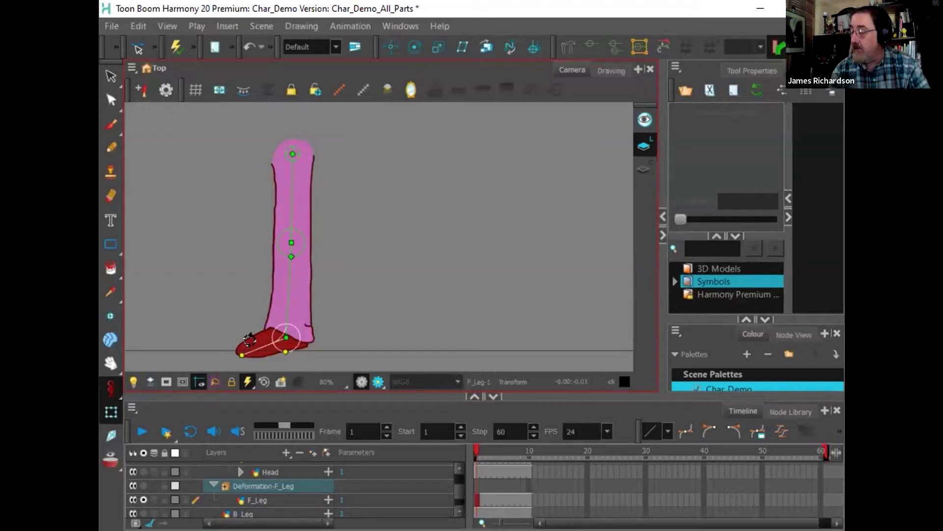
mouse_move(251, 341)
left_mouse_down()
mouse_move(253, 366)
mouse_move(246, 337)
mouse_move(265, 371)
mouse_move(248, 341)
mouse_move(269, 360)
mouse_move(247, 339)
mouse_move(260, 363)
mouse_move(254, 326)
mouse_move(250, 347)
mouse_move(261, 336)
left_mouse_up()
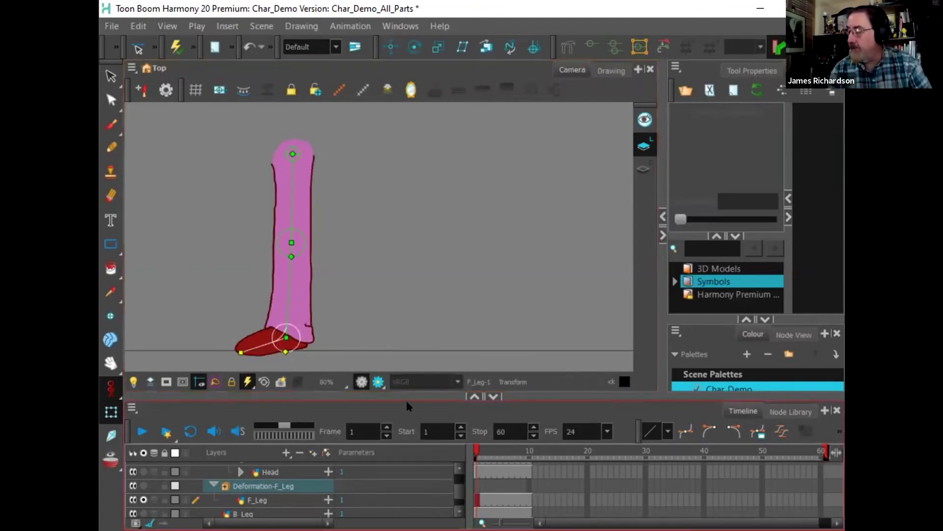
left_click_drag(284, 289, 354, 264)
key("ctrl+z")
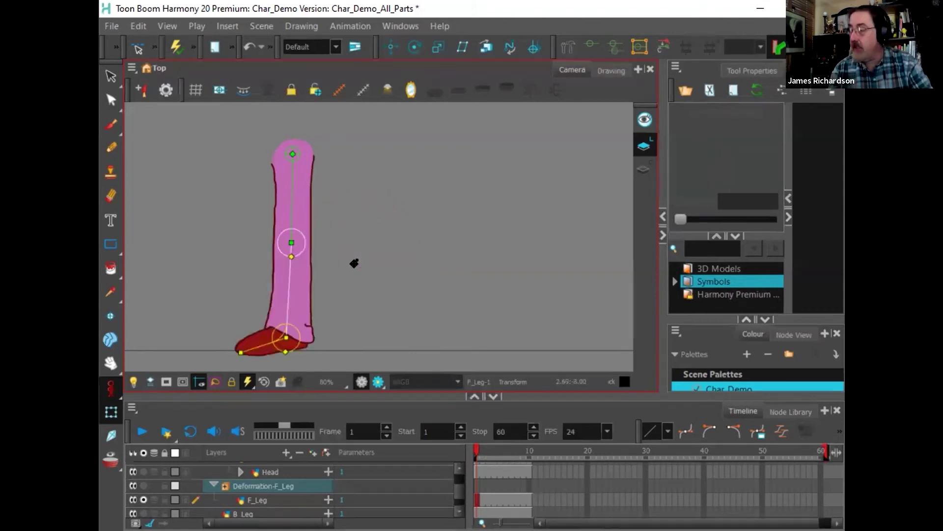
key("ctrl+z")
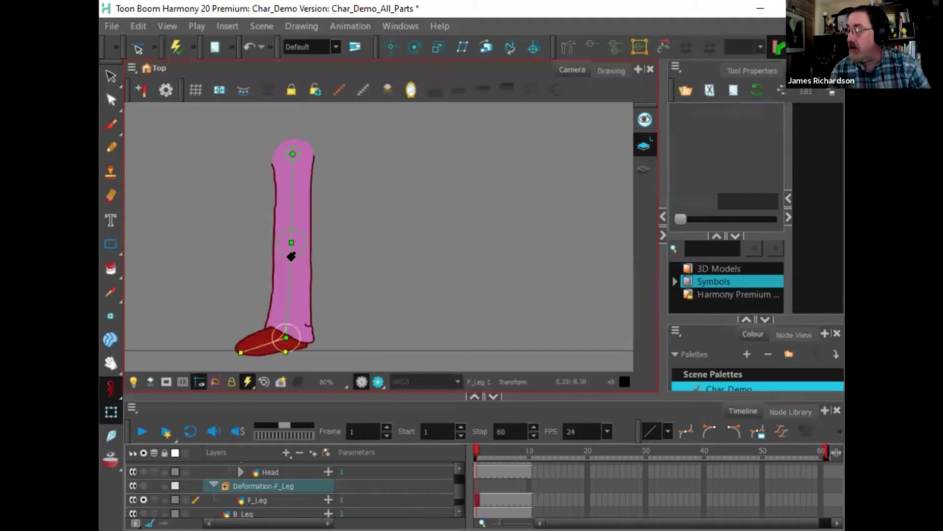
Step: Adjust the knee joint's radius to span roughly the width of the leg, testing the bend with the lower leg
left_click_drag(290, 251, 284, 308)
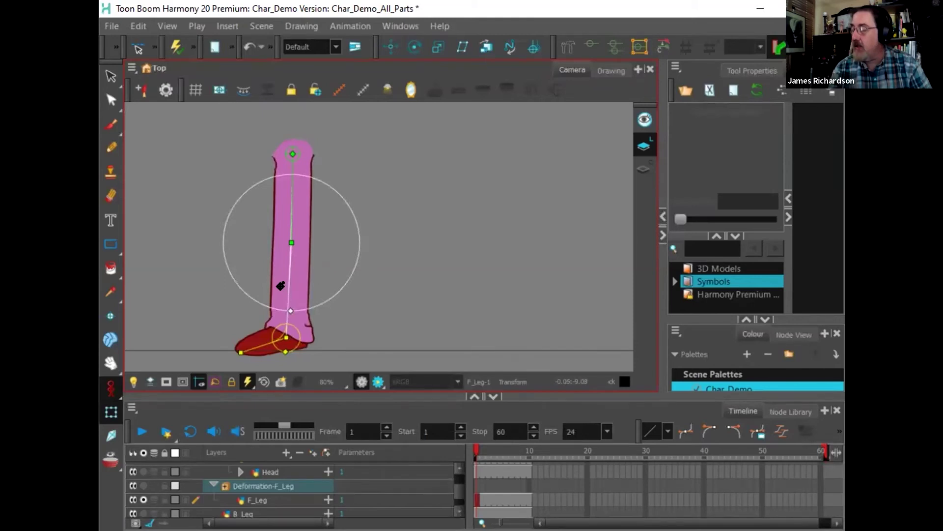
mouse_move(284, 280)
left_mouse_down()
mouse_move(357, 265)
mouse_move(249, 273)
mouse_move(332, 269)
mouse_move(269, 285)
mouse_move(254, 267)
mouse_move(268, 276)
left_mouse_up()
key("ctrl+z")
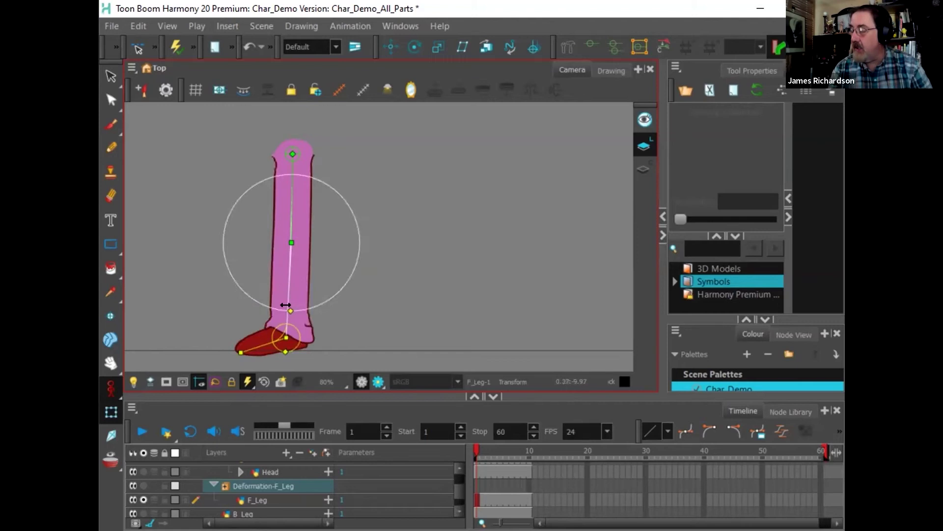
mouse_move(285, 307)
left_mouse_down()
mouse_move(256, 309)
mouse_move(256, 261)
left_mouse_up()
mouse_move(283, 291)
left_mouse_down()
mouse_move(302, 292)
mouse_move(336, 265)
mouse_move(255, 295)
mouse_move(220, 243)
mouse_move(325, 289)
mouse_move(348, 261)
mouse_move(361, 203)
mouse_move(352, 267)
mouse_move(282, 307)
left_mouse_up()
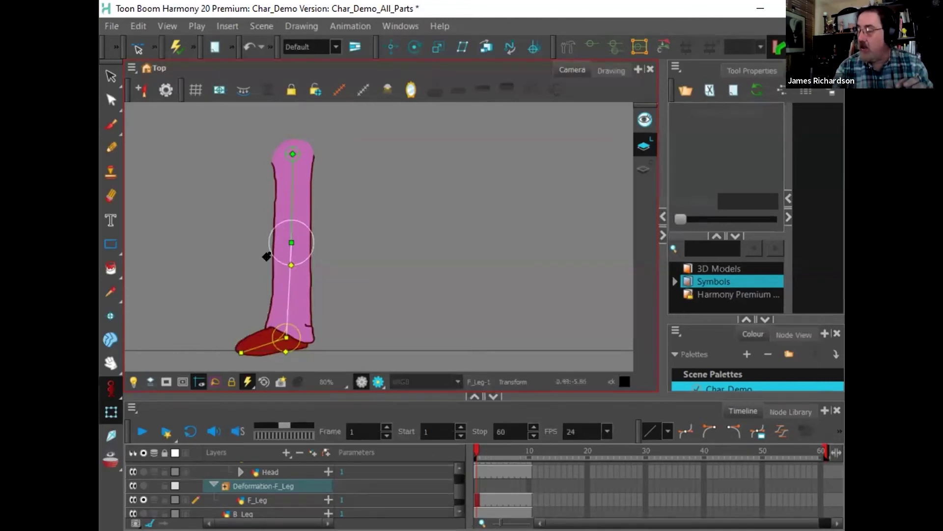
Step: Try bending the knee backward with a larger joint radius, and undo the radius change and the bend
left_click_drag(282, 293, 367, 215)
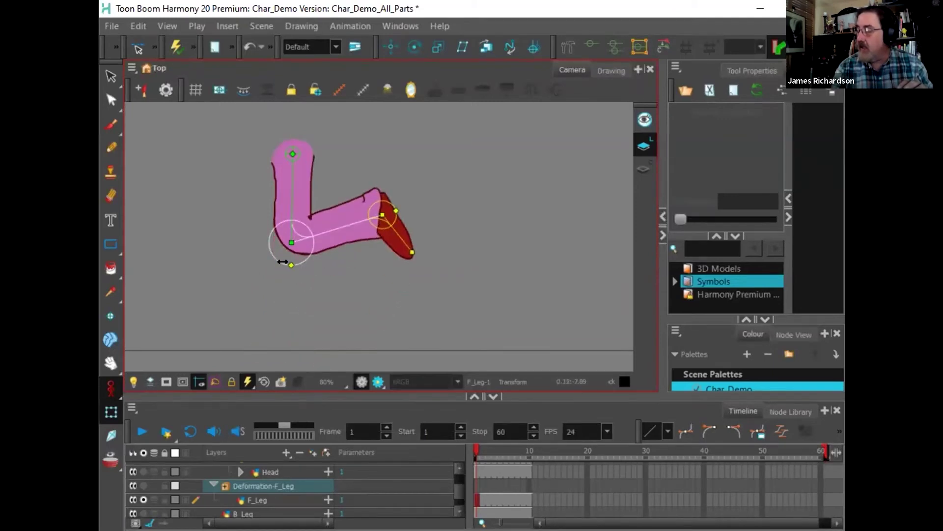
left_click_drag(284, 263, 310, 274)
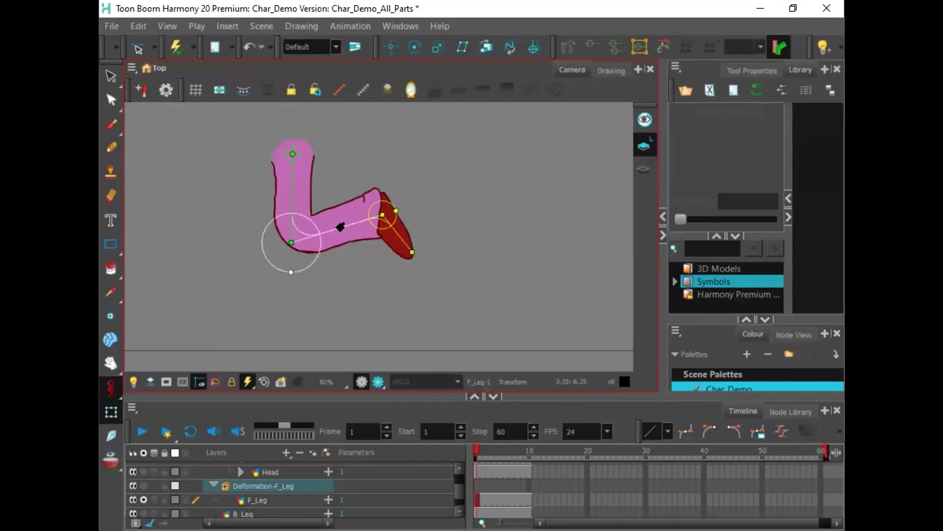
left_click_drag(339, 220, 290, 301)
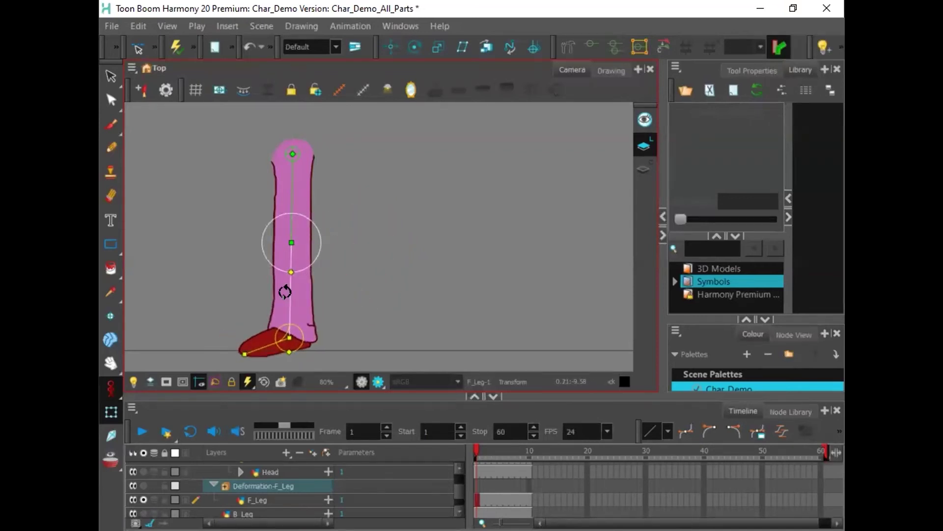
key("ctrl+z")
key("ctrl+z")
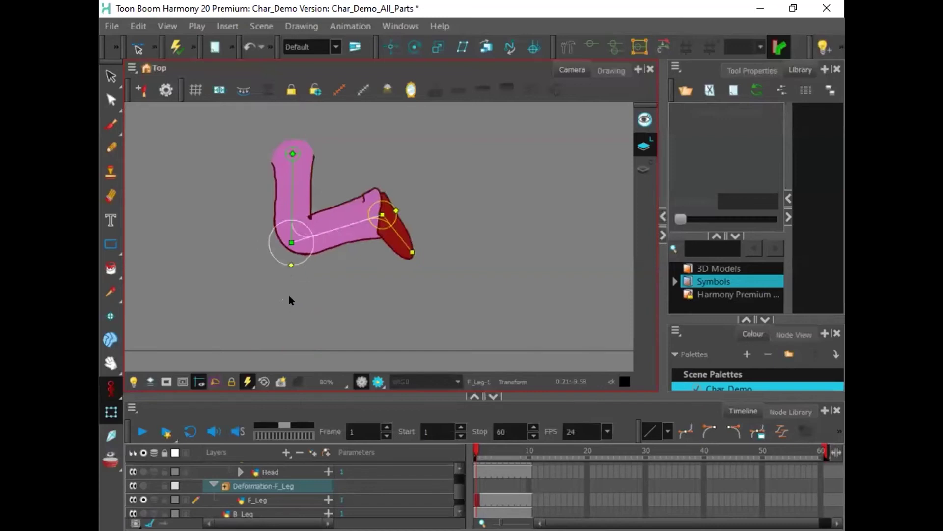
left_click(290, 300)
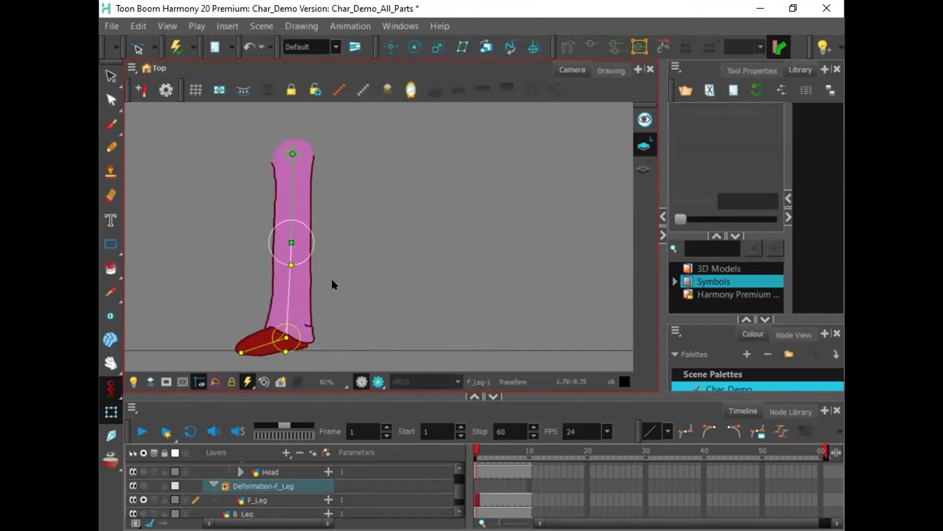
Step: Enlarge the ankle joint's radius slightly, test it by rotating the foot and lower leg, and undo the lower leg's rotation
left_click(285, 351)
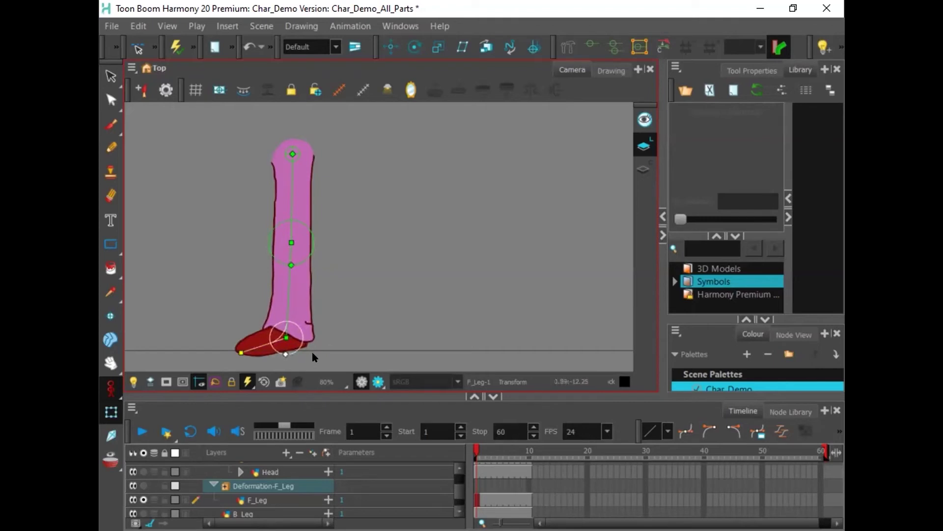
mouse_move(293, 353)
left_mouse_down()
mouse_move(314, 360)
mouse_move(311, 376)
mouse_move(301, 344)
mouse_move(302, 355)
left_mouse_up()
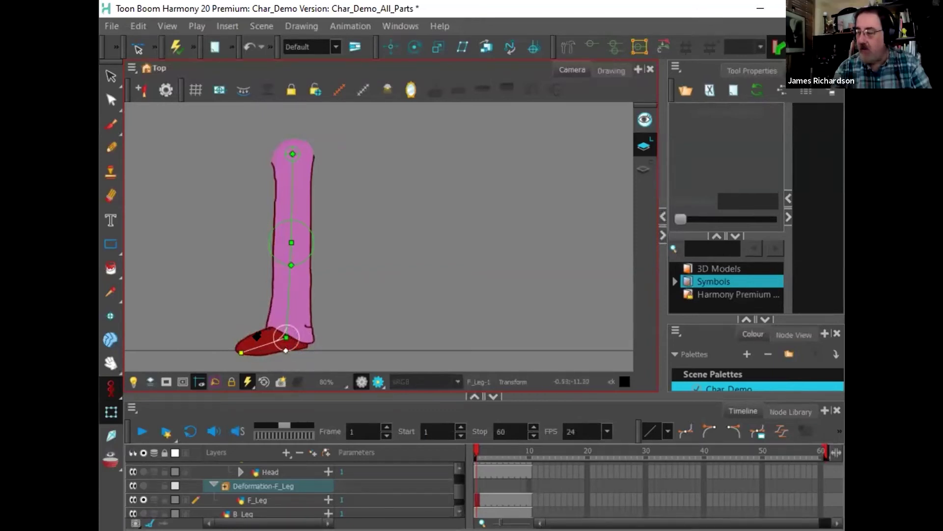
left_click_drag(256, 336, 297, 357)
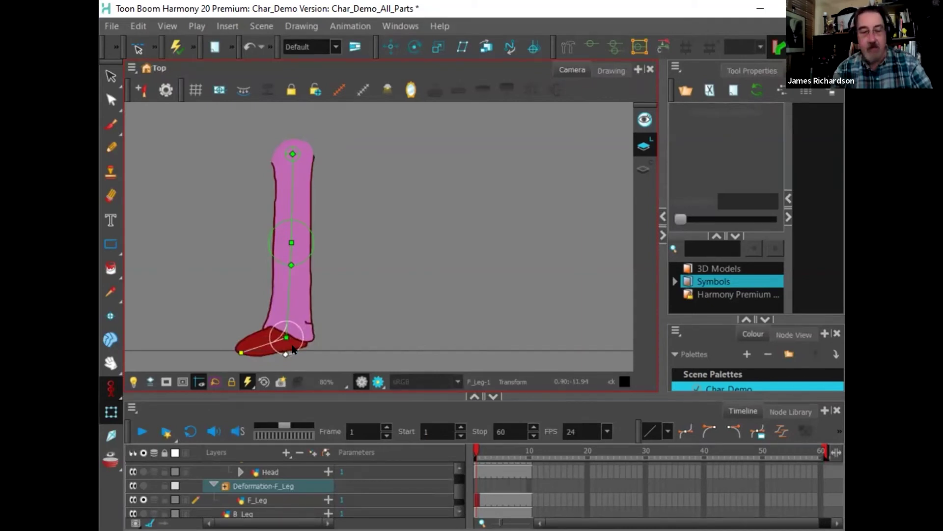
mouse_move(259, 341)
left_mouse_down()
mouse_move(269, 367)
mouse_move(256, 334)
mouse_move(256, 346)
left_mouse_up()
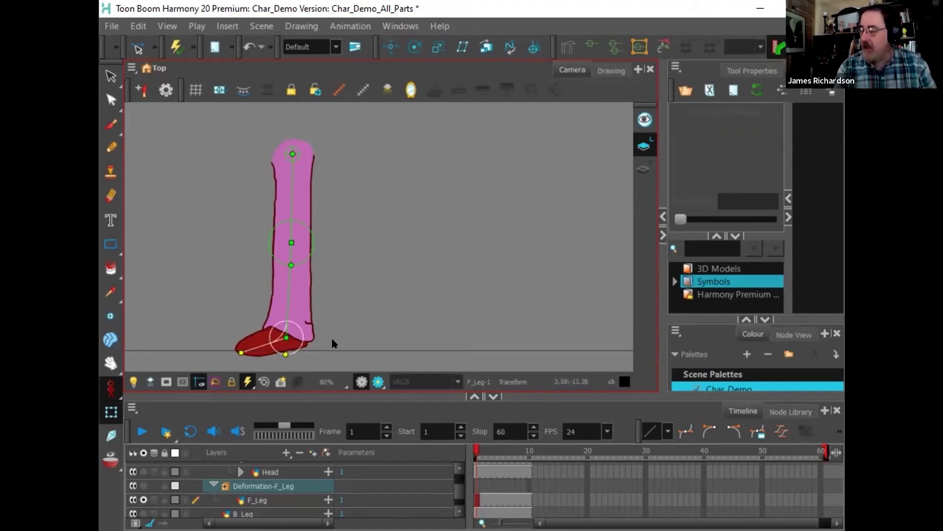
mouse_move(262, 344)
left_mouse_down()
mouse_move(271, 368)
mouse_move(241, 347)
mouse_move(242, 324)
mouse_move(245, 362)
mouse_move(238, 344)
mouse_move(248, 339)
left_mouse_up()
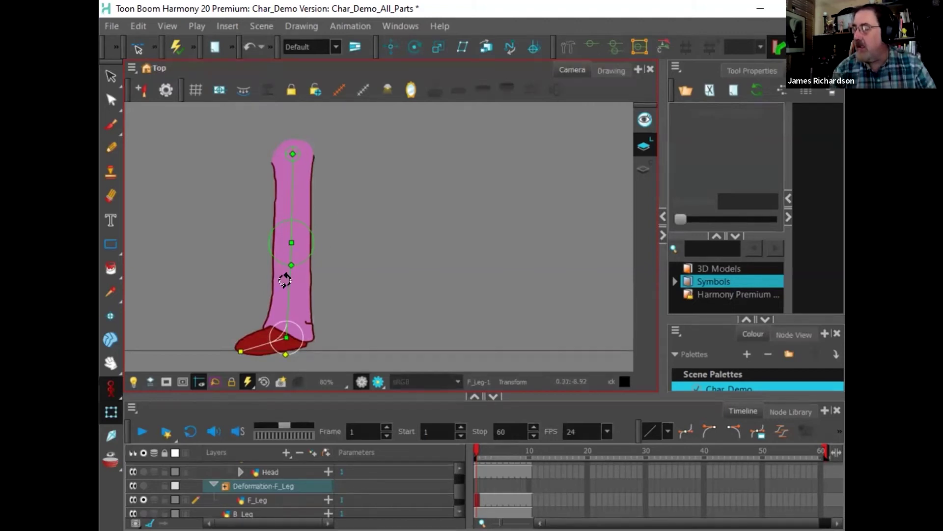
mouse_move(291, 284)
left_mouse_down()
mouse_move(319, 258)
mouse_move(271, 265)
mouse_move(339, 243)
mouse_move(252, 273)
mouse_move(305, 290)
mouse_move(280, 278)
left_mouse_up()
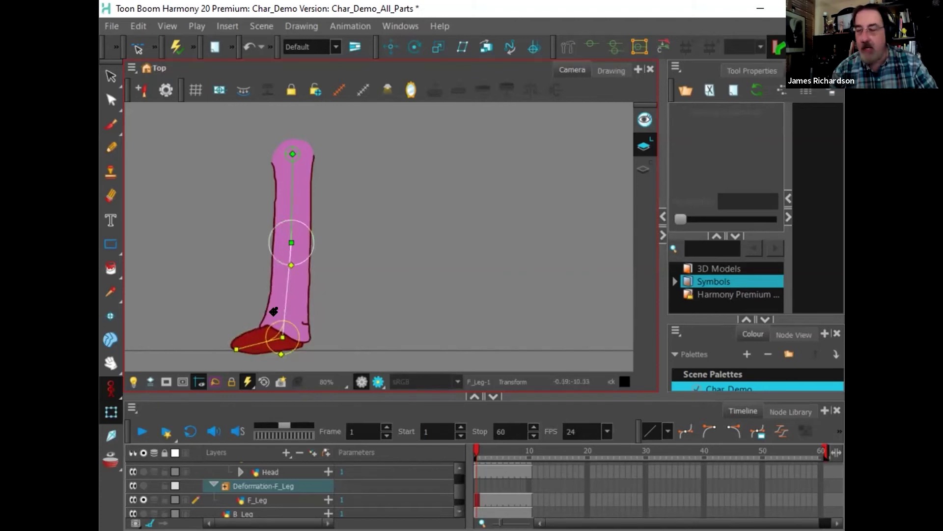
key("ctrl+z")
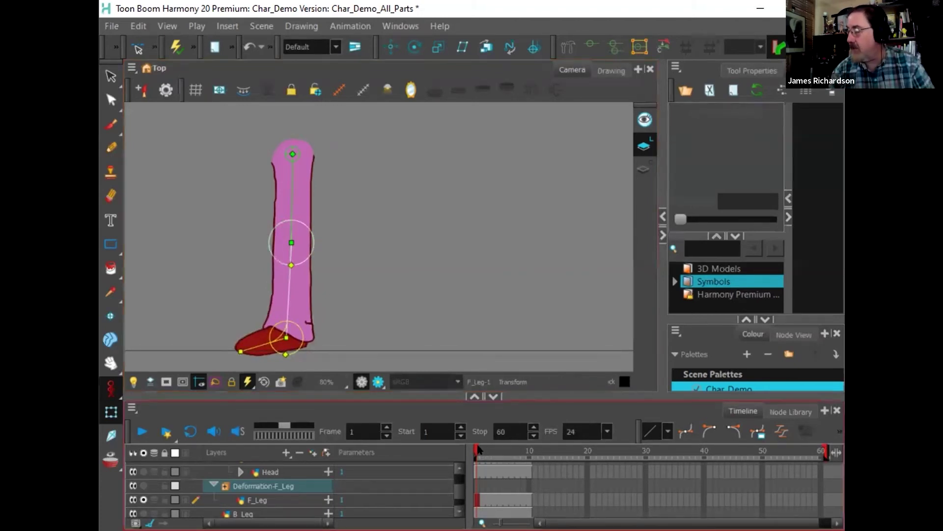
Step: Move the playhead to frame 4 and enlarge the timeline area to show more layers
mouse_move(476, 449)
left_mouse_down()
mouse_move(506, 447)
mouse_move(491, 446)
left_mouse_up()
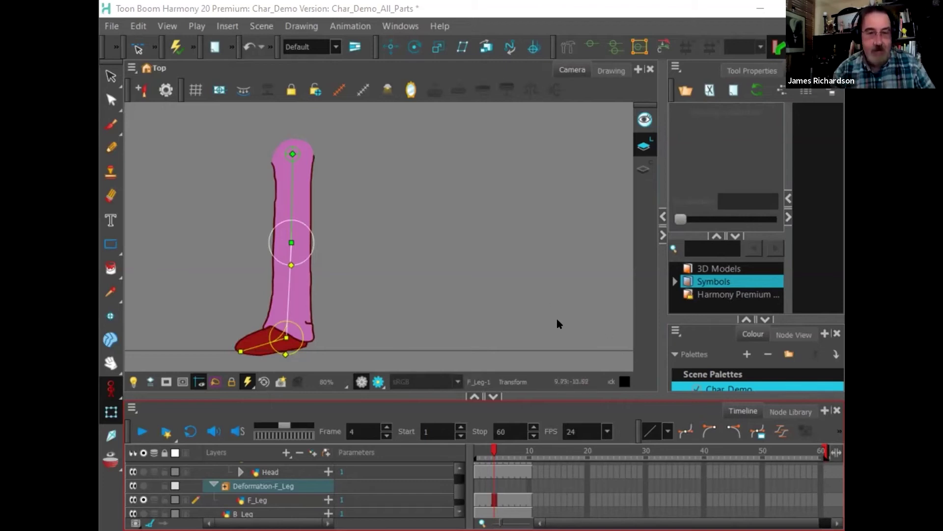
left_click_drag(490, 450, 524, 438)
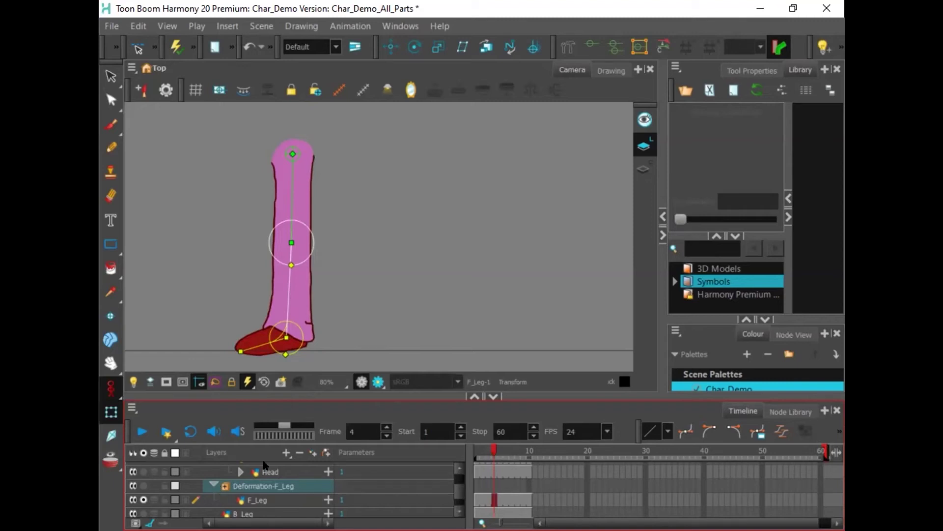
left_click_drag(240, 396, 235, 360)
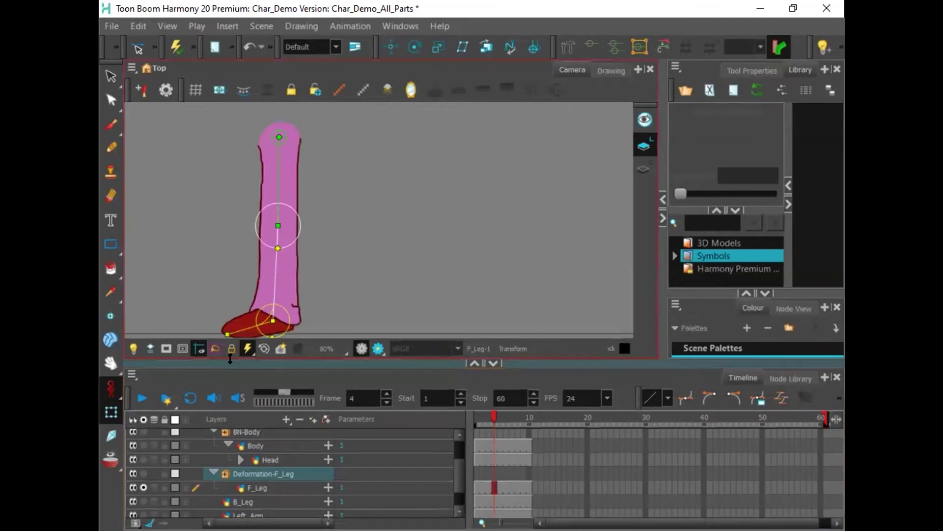
left_click_drag(242, 357, 240, 388)
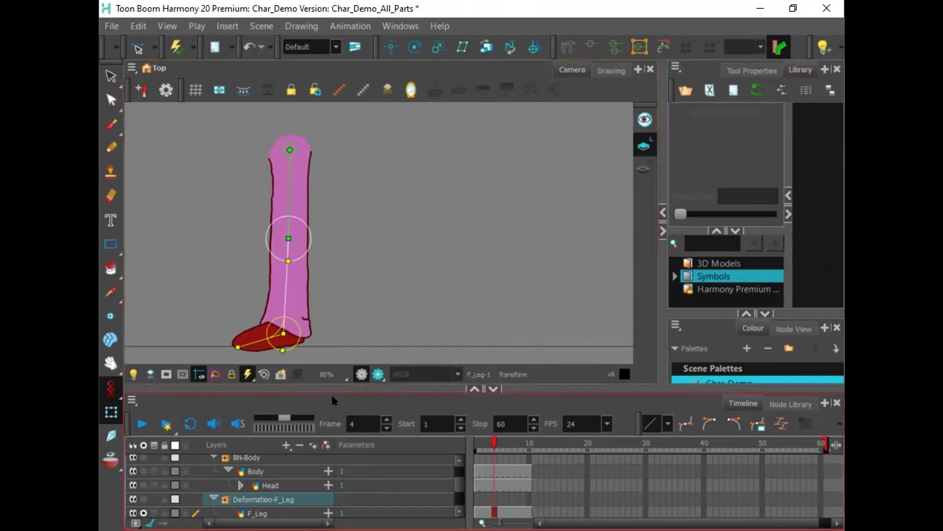
mouse_move(328, 383)
left_mouse_down()
mouse_move(337, 358)
mouse_move(337, 390)
left_mouse_up()
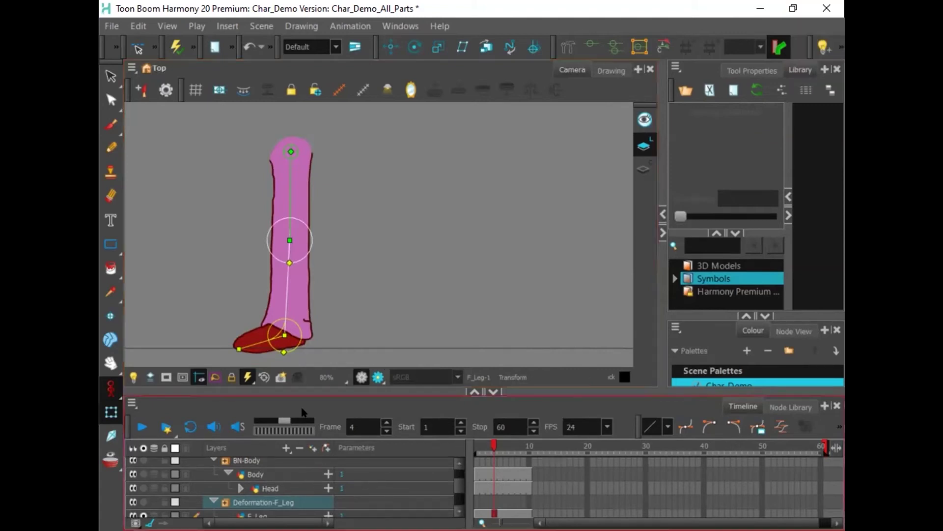
left_click_drag(310, 384, 322, 364)
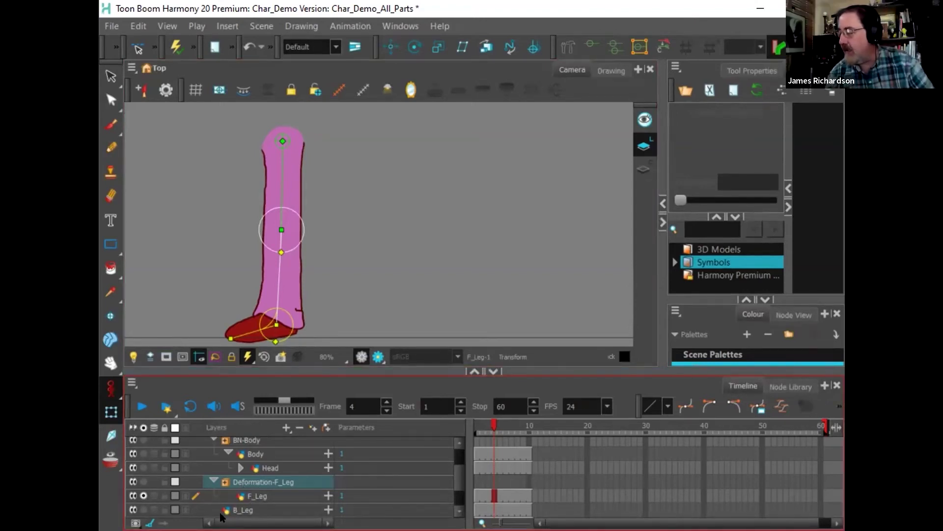
Step: Collapse the front leg's deformation group and rename it BN-F_Leg
left_click(210, 481)
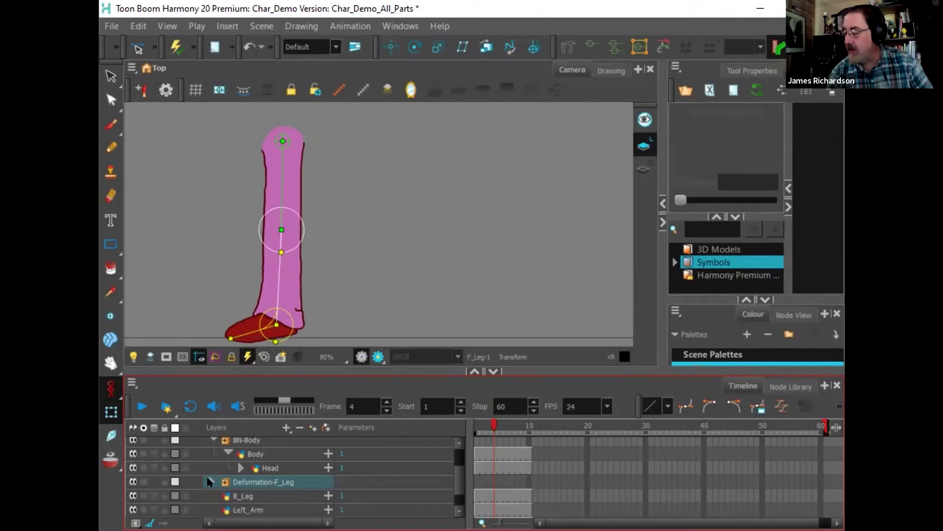
left_click(244, 483)
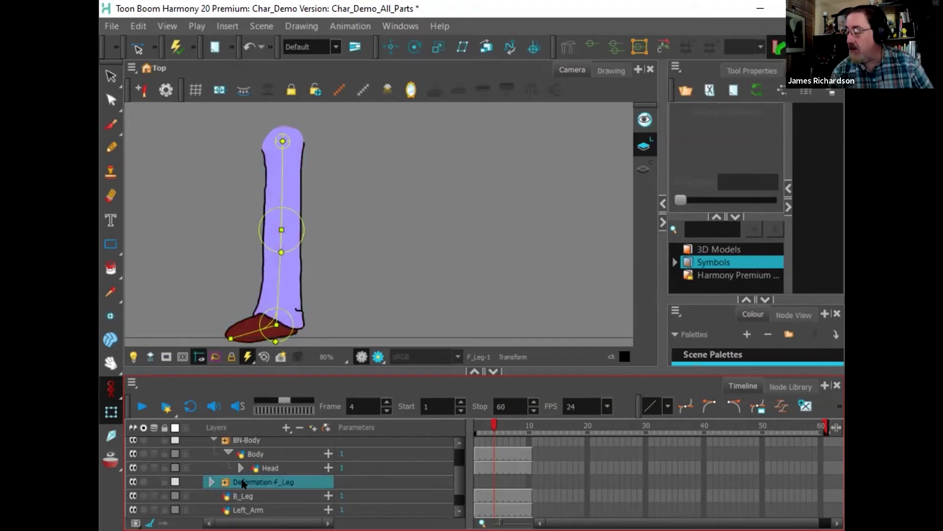
double_click(243, 483)
left_click_drag(268, 483, 212, 482)
left_click_drag(273, 479, 212, 481)
type("BN")
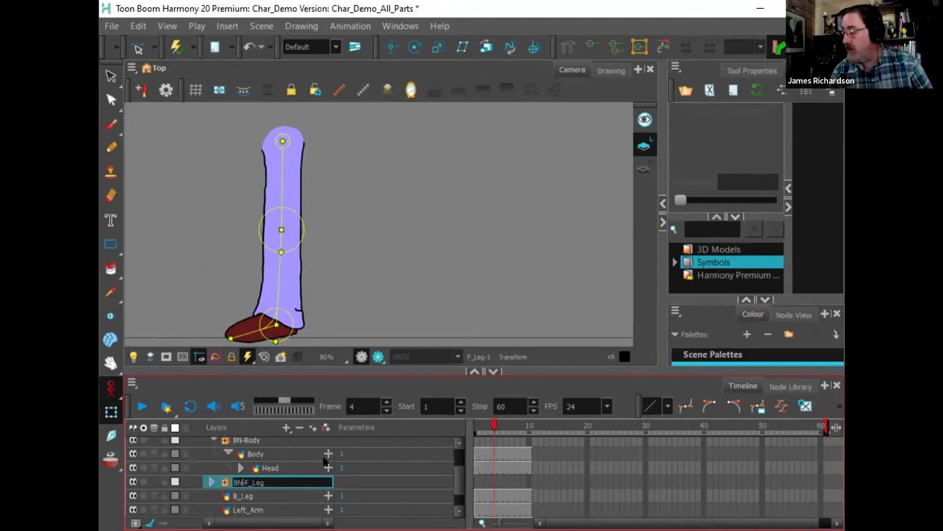
key("Return")
Step: Select the B_Leg layer while reviewing the full layer list, and return the playhead to frame 1
scroll(331, 475, "up", 1)
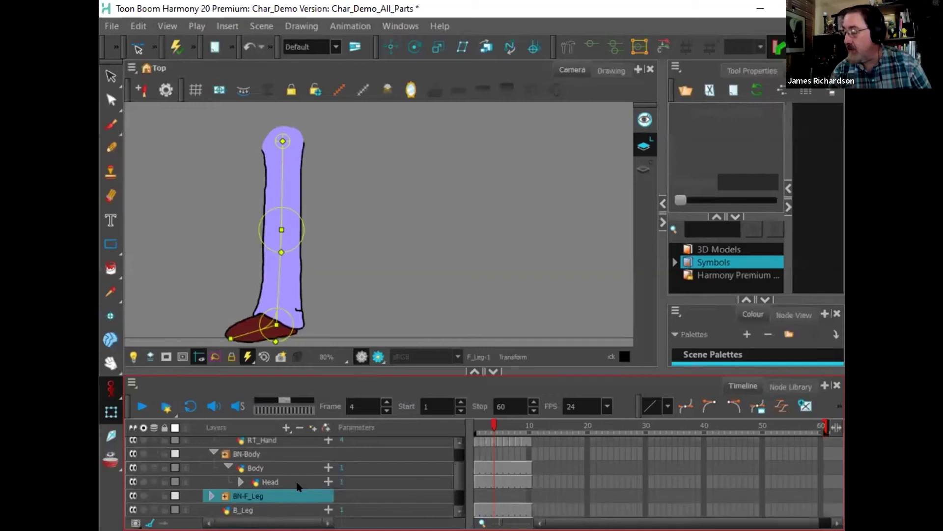
scroll(244, 464, "up", 2)
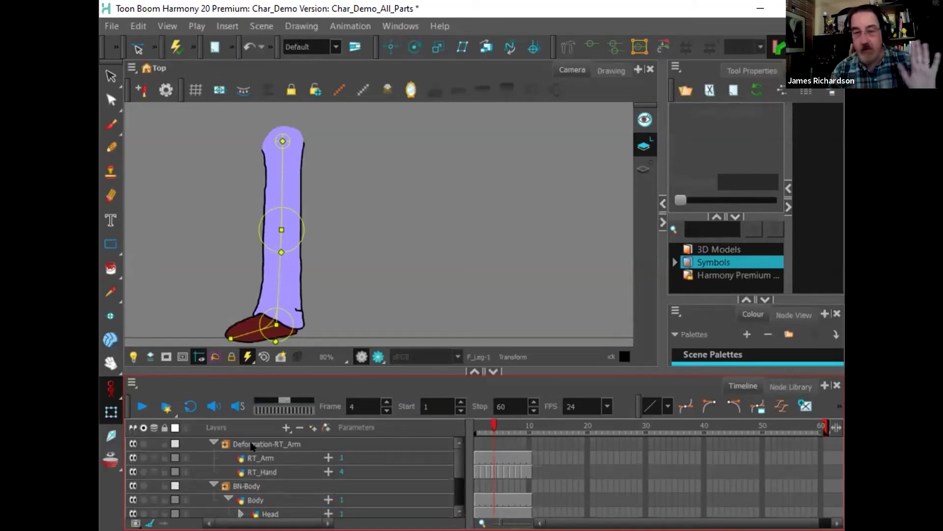
scroll(256, 462, "down", 5)
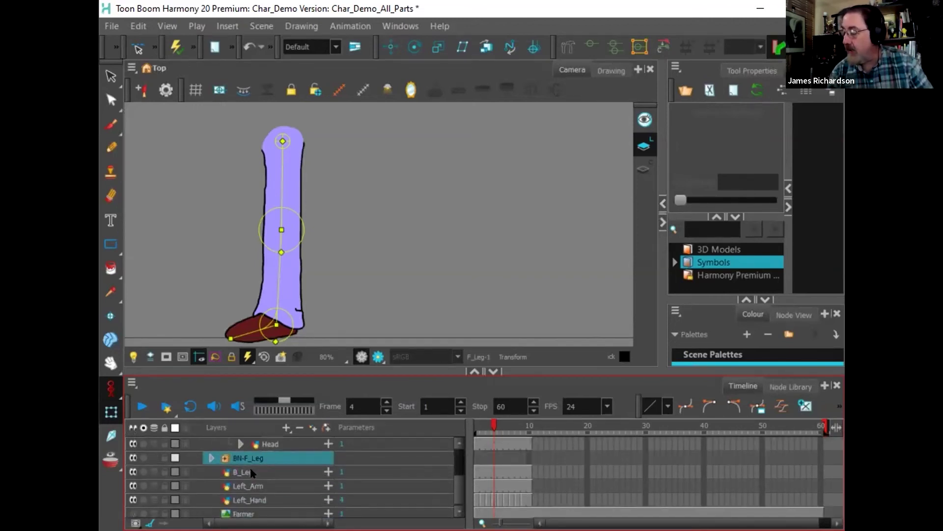
left_click(251, 472)
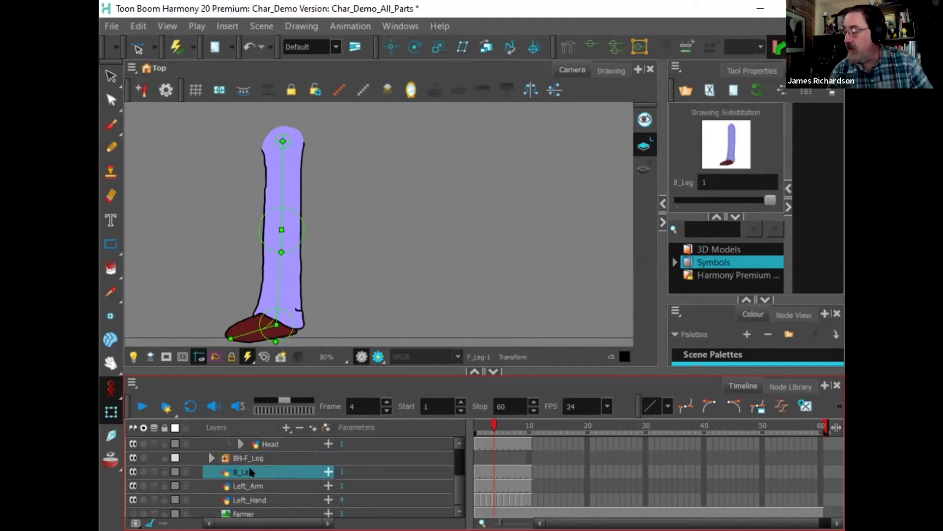
scroll(208, 471, "up", 5)
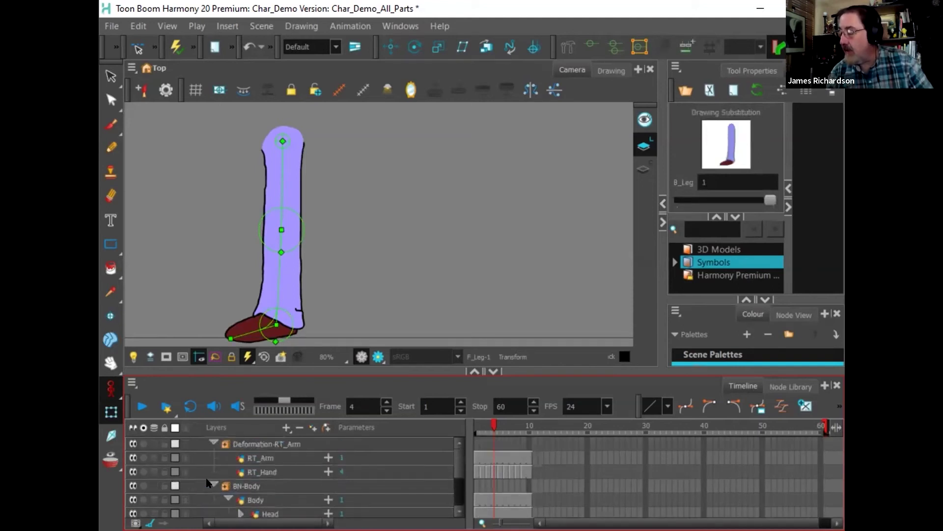
scroll(209, 482, "down", 5)
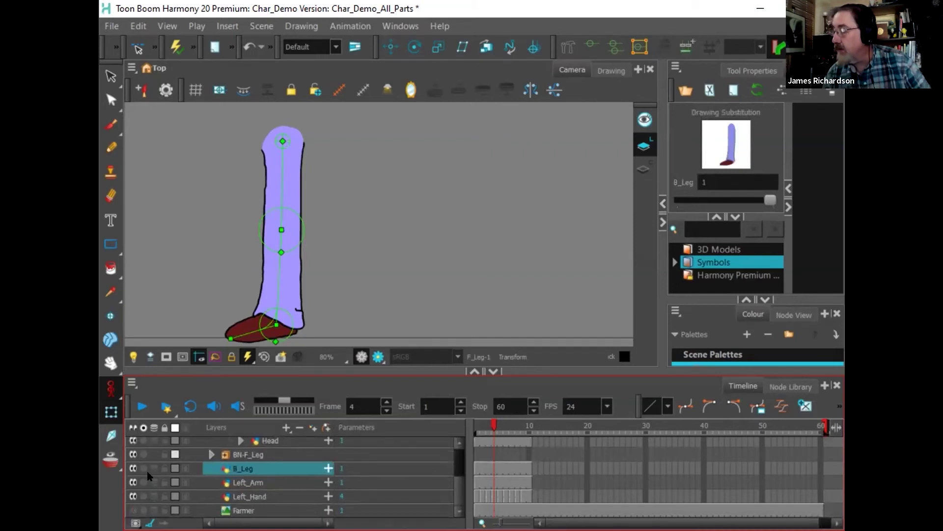
scroll(156, 486, "up", 5)
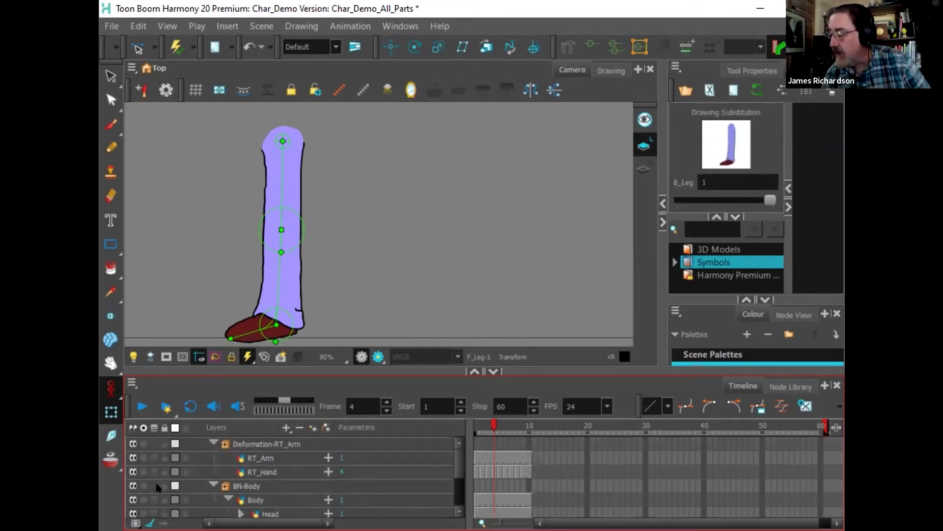
left_click_drag(269, 368, 300, 238)
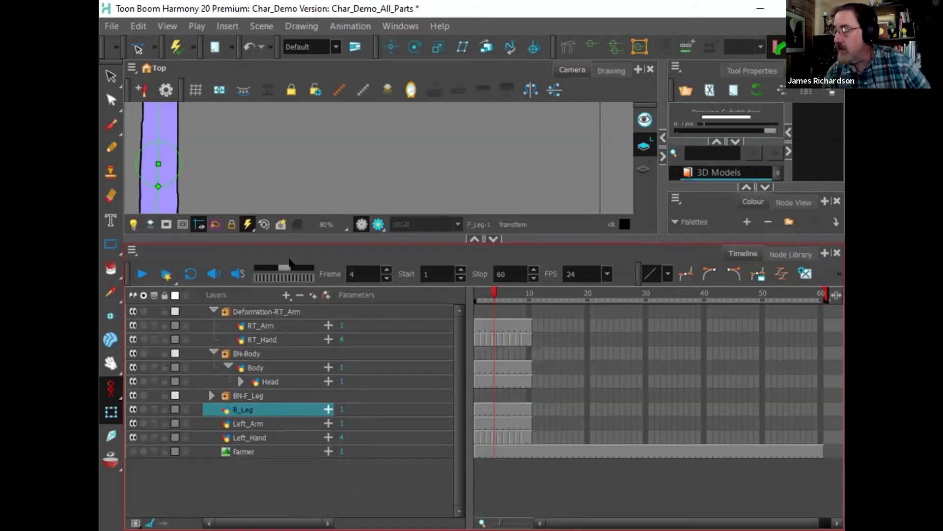
left_click_drag(493, 294, 475, 295)
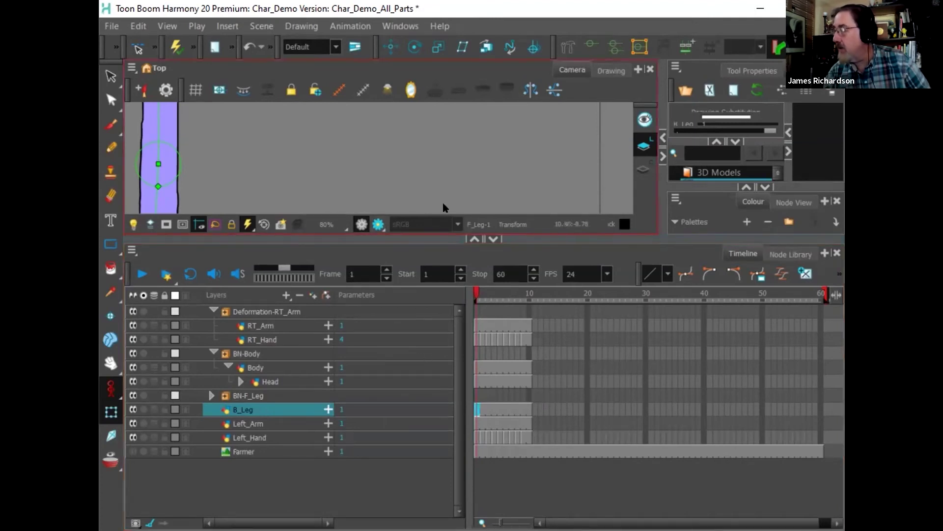
Step: Hide the front leg's deformation controls and turn off solo mode to show the whole character
left_click_drag(392, 234, 393, 436)
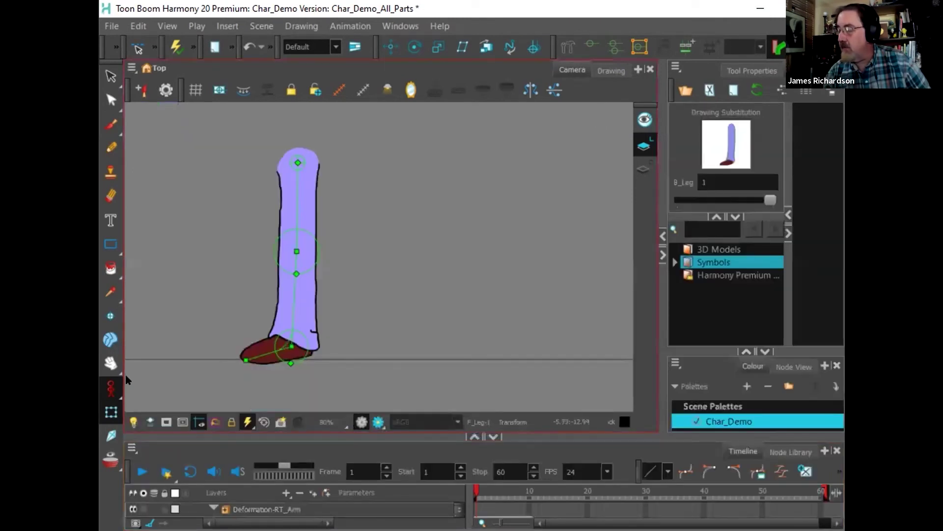
scroll(193, 383, "down", 1)
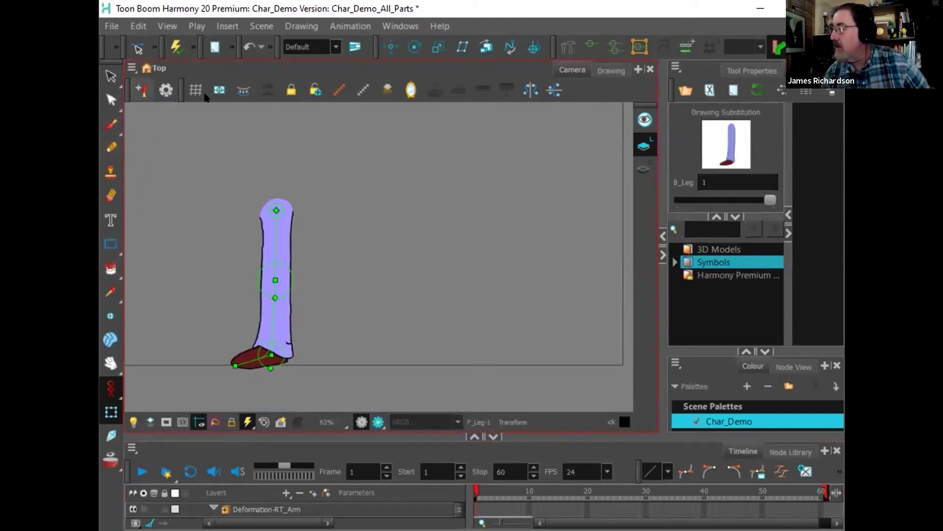
left_click(590, 48)
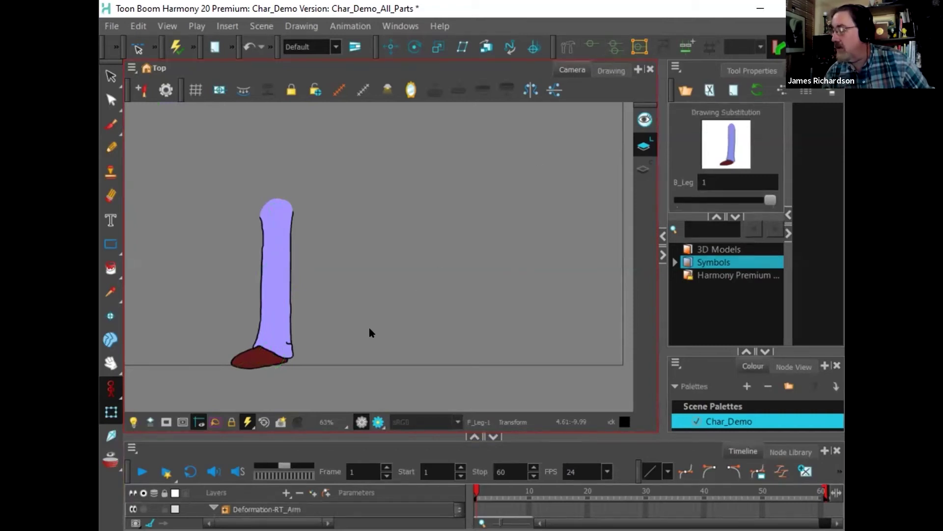
scroll(369, 327, "down", 2)
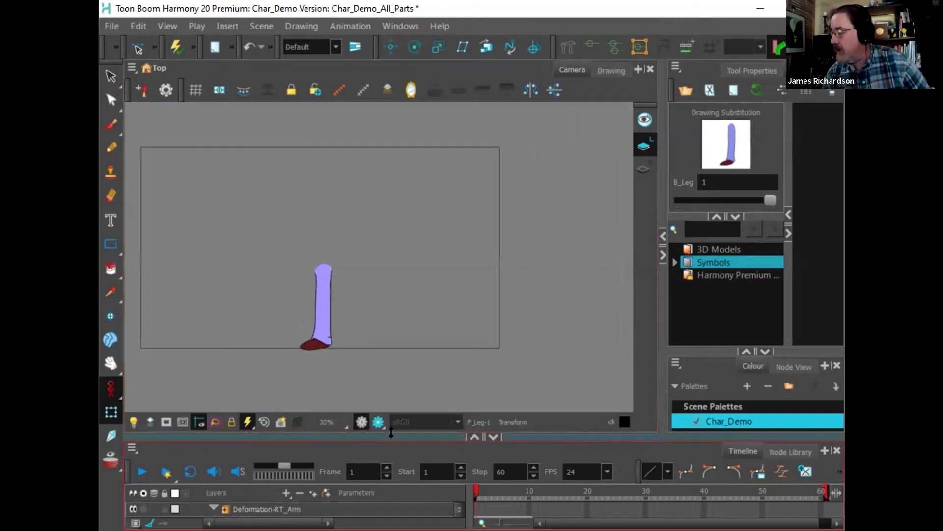
left_click_drag(391, 432, 415, 351)
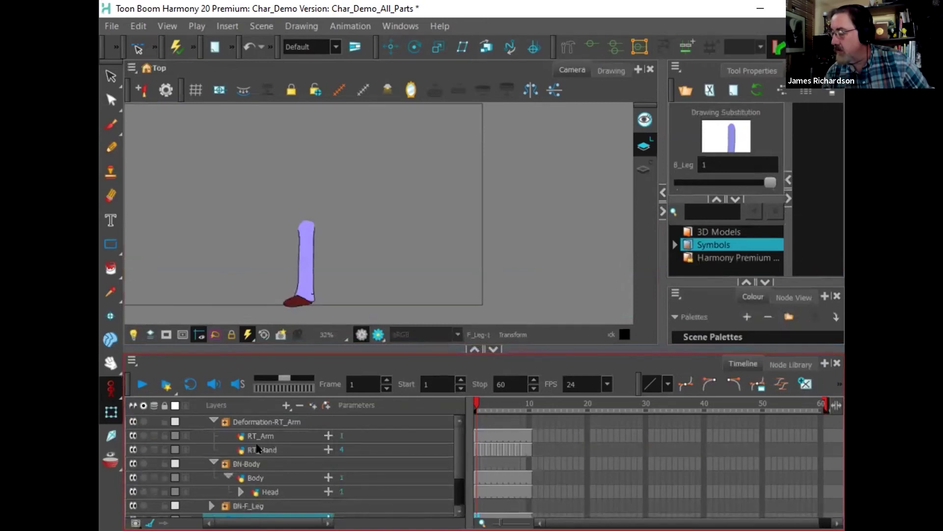
left_click(251, 436)
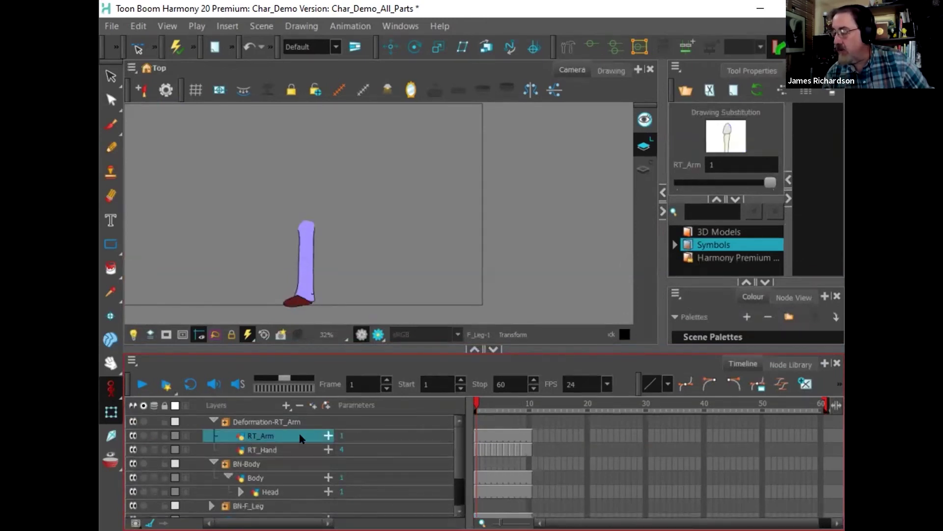
left_click(144, 404)
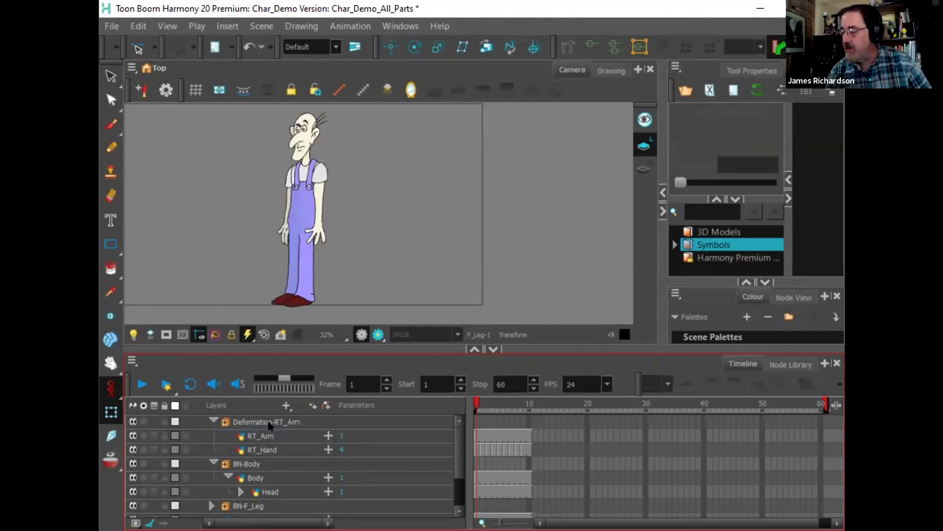
Step: Try soloing F_Leg inside the BN-F_Leg group, collapse and reexpand the group, and clear the solo
left_click_drag(462, 459, 479, 448)
scroll(482, 455, "down", 1)
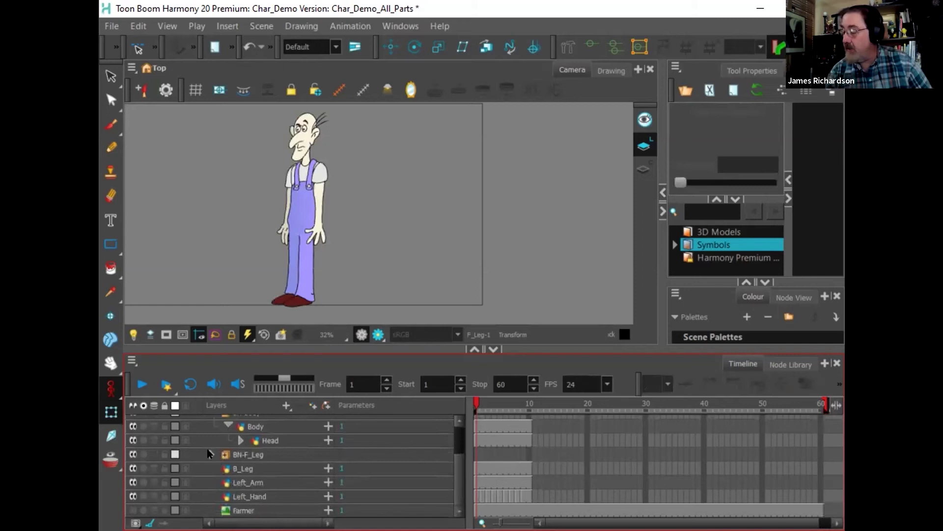
left_click(212, 454)
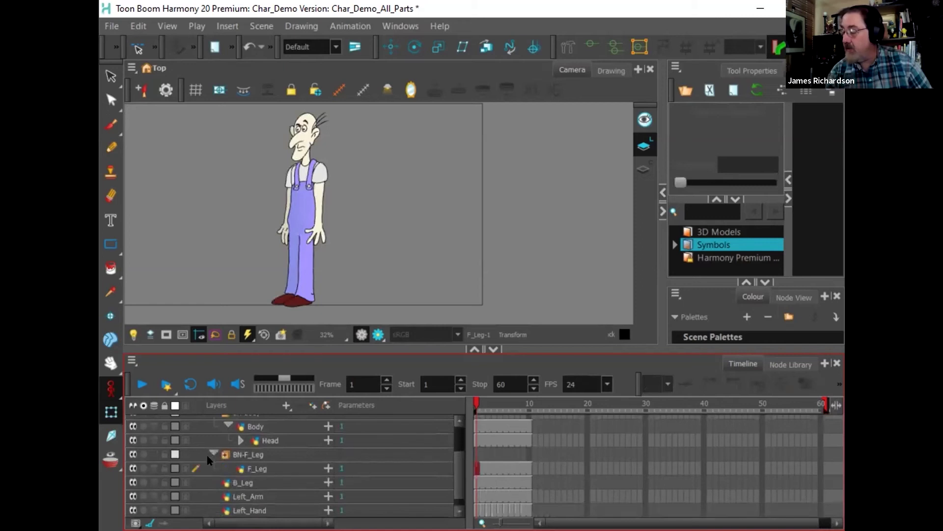
left_click(143, 468)
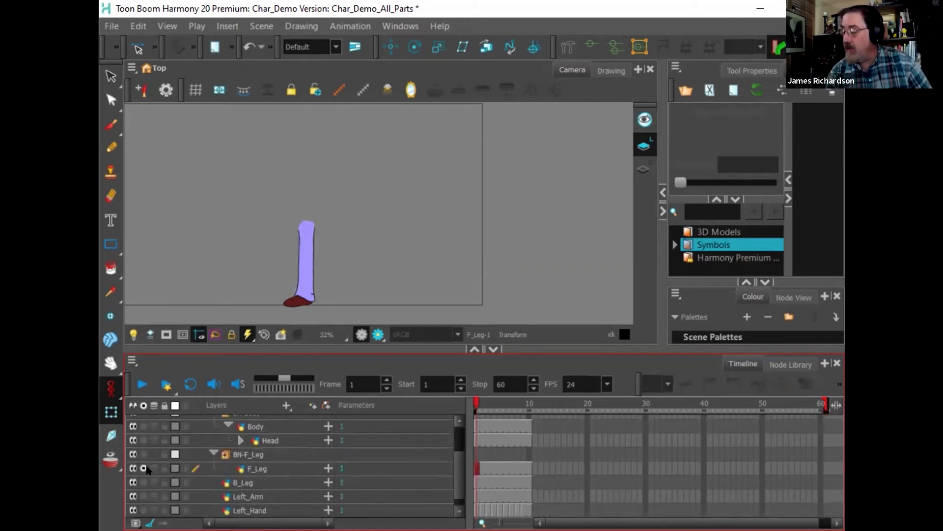
left_click(212, 452)
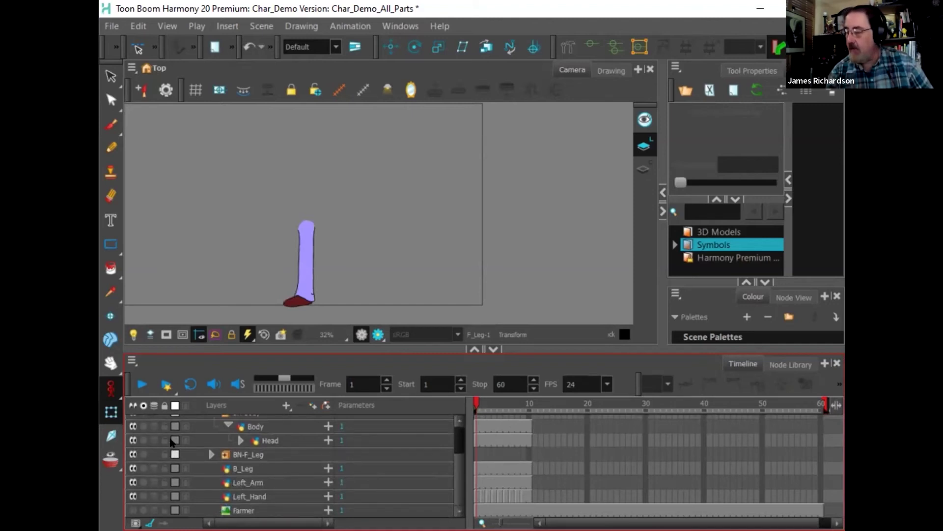
left_click(208, 453)
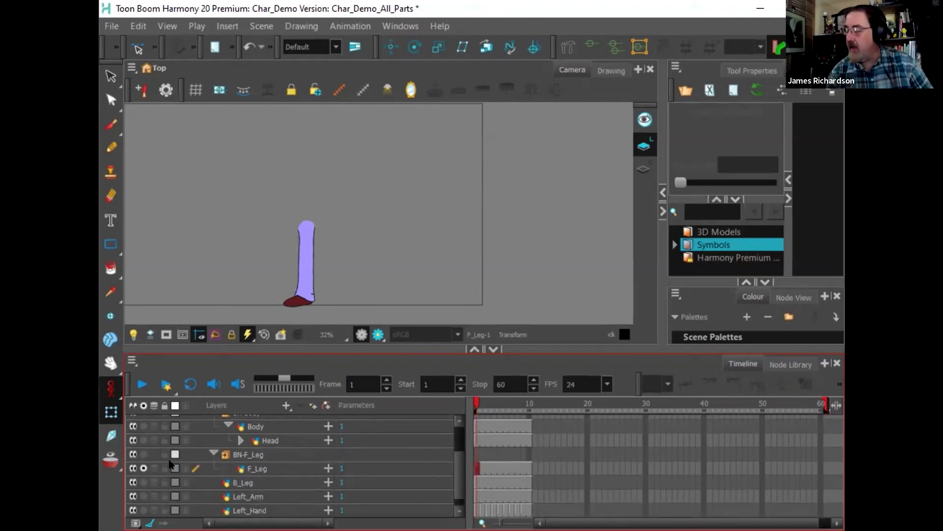
left_click(144, 405)
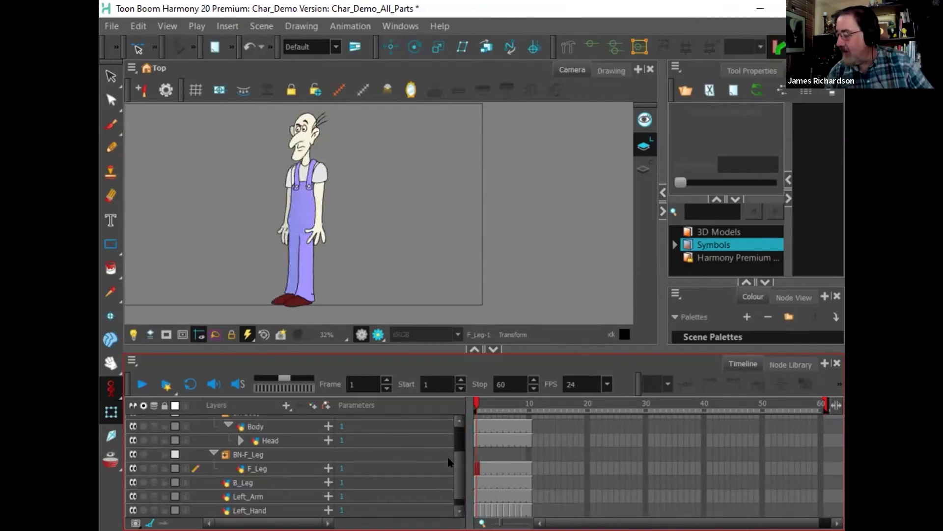
Step: Select and solo the B_Leg drawing layer, enlarging the camera view around the back leg
scroll(454, 472, "down", 1)
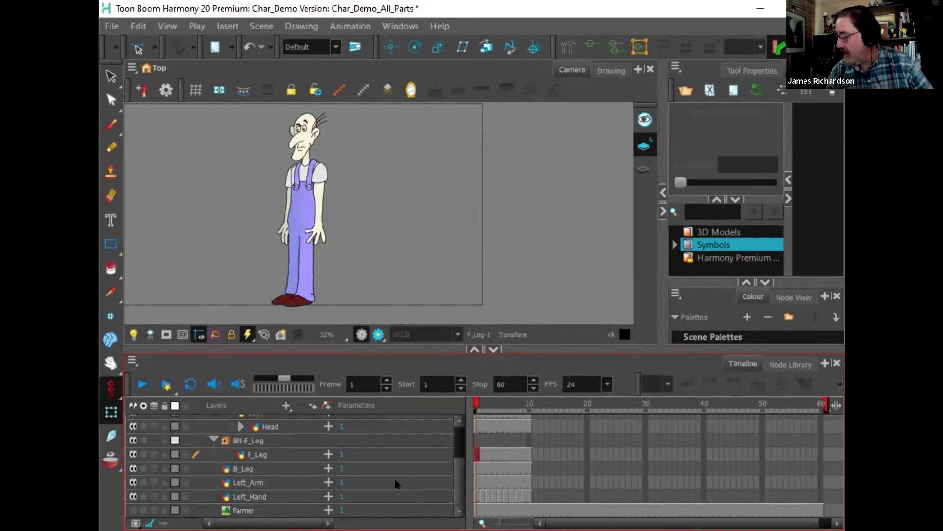
left_click(254, 470)
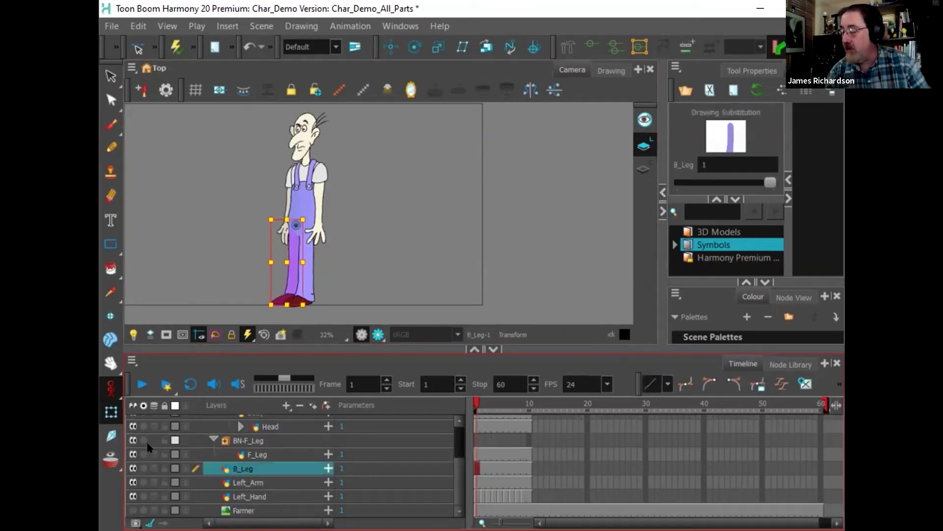
left_click(144, 468)
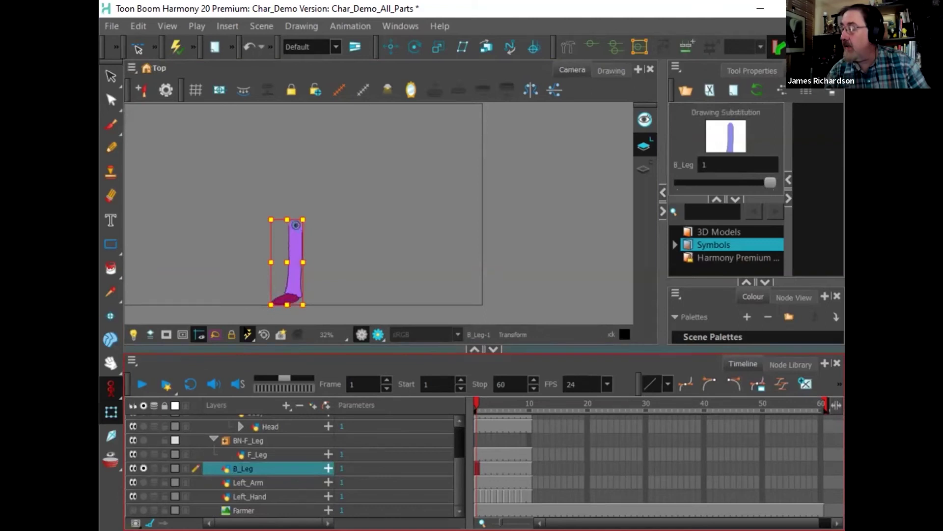
scroll(284, 262, "up", 1)
scroll(284, 263, "up", 2)
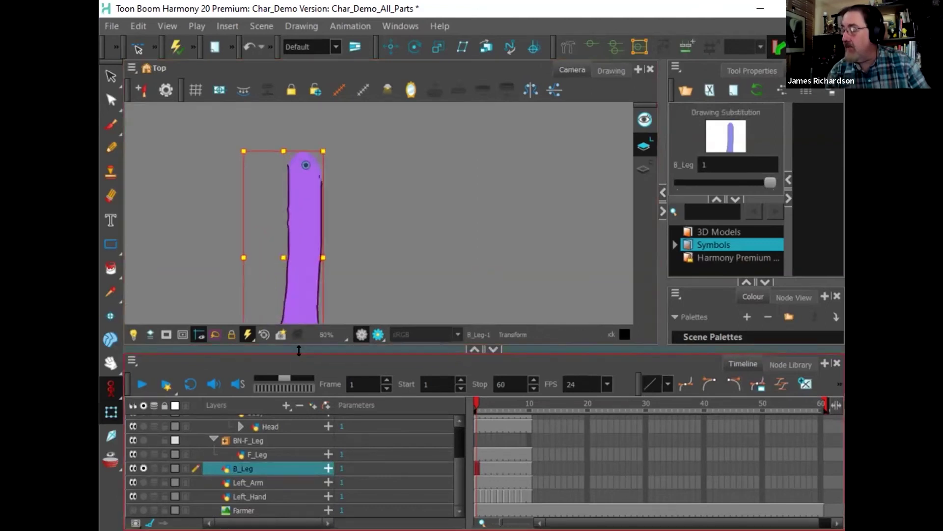
left_click_drag(299, 350, 299, 461)
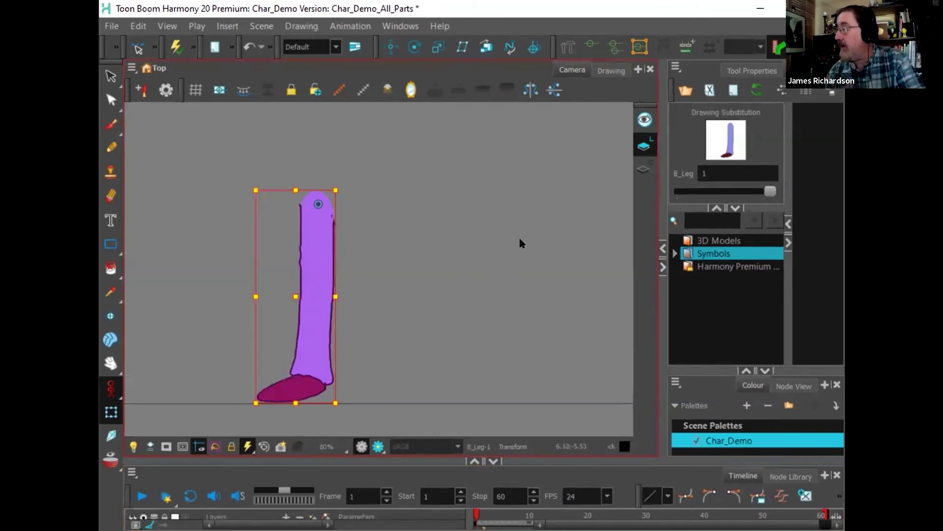
Step: Rig the B_Leg drawing with a bone chain running from the hip through the knee and ankle to the toe
left_click(111, 75)
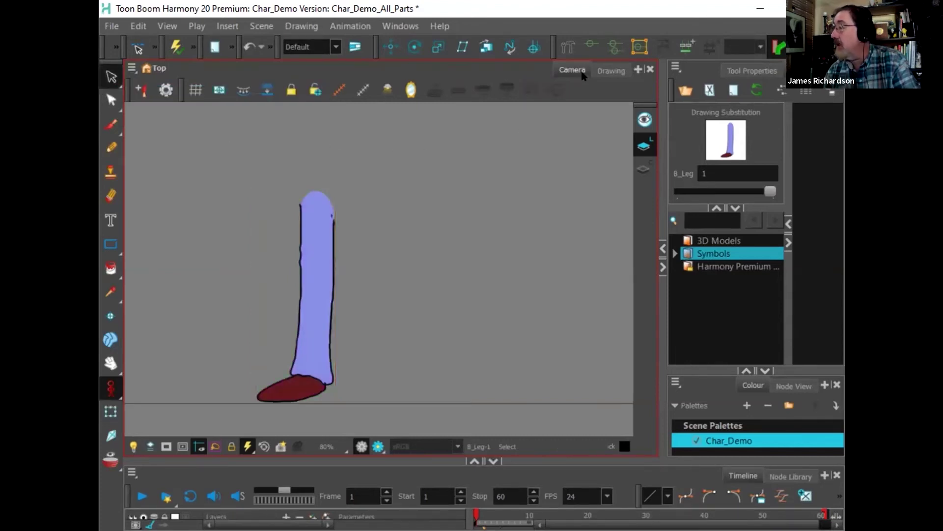
left_click(567, 47)
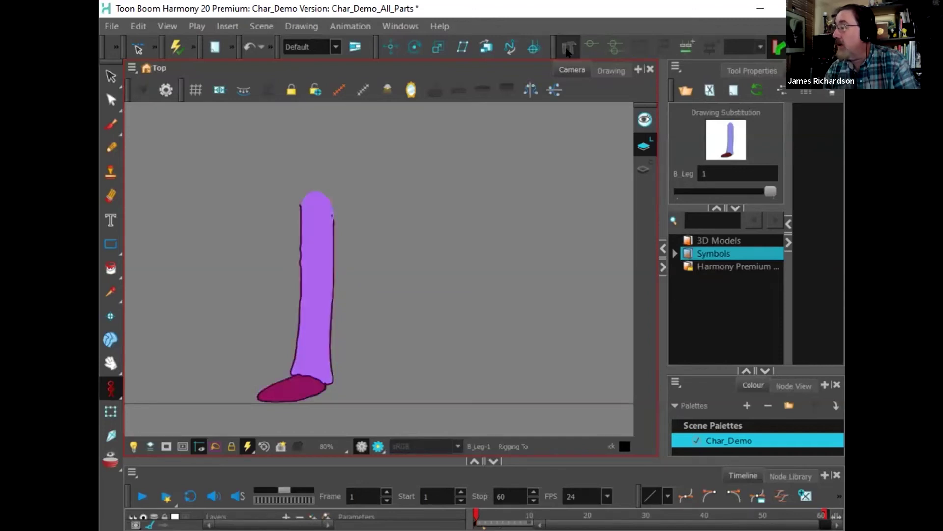
left_click(319, 206)
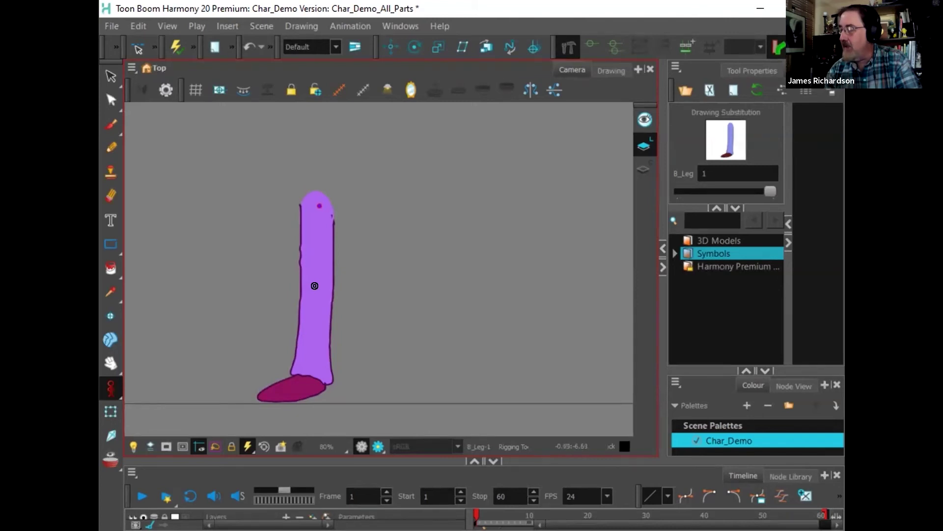
left_click(314, 284)
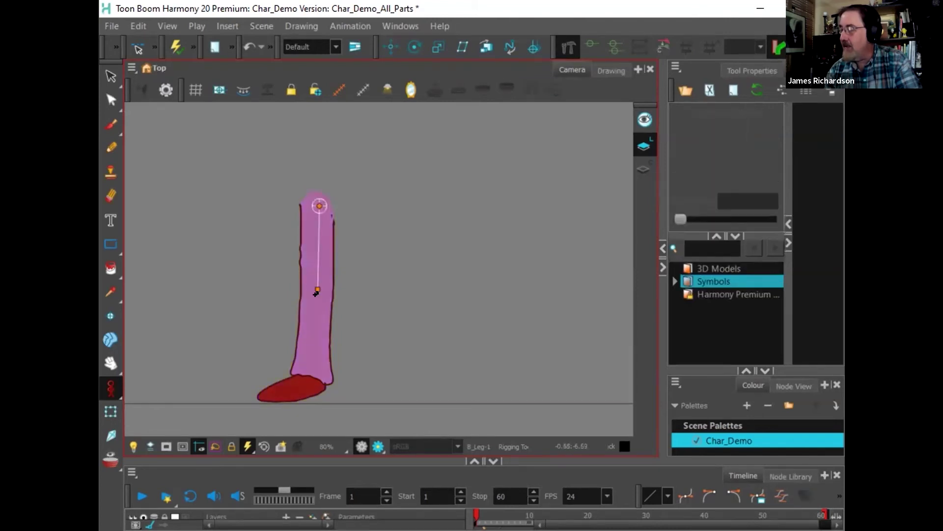
left_click(311, 380)
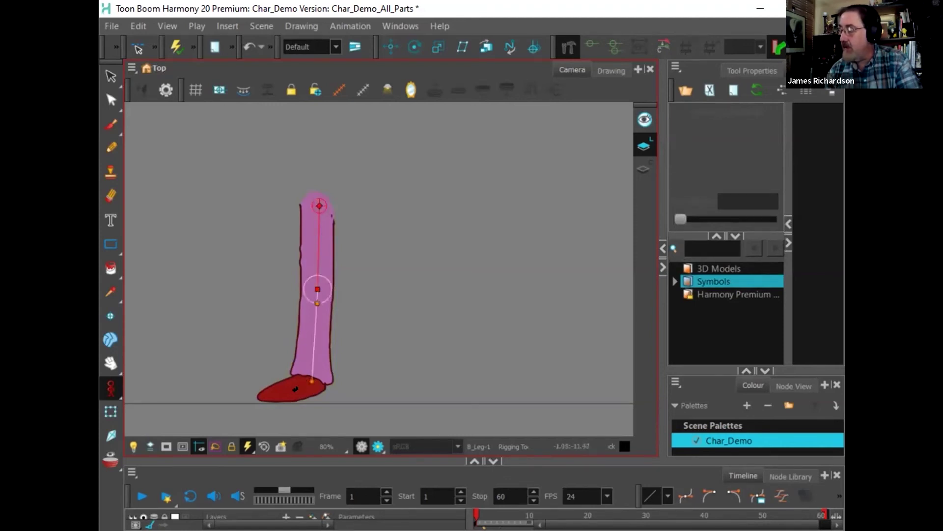
left_click(266, 396)
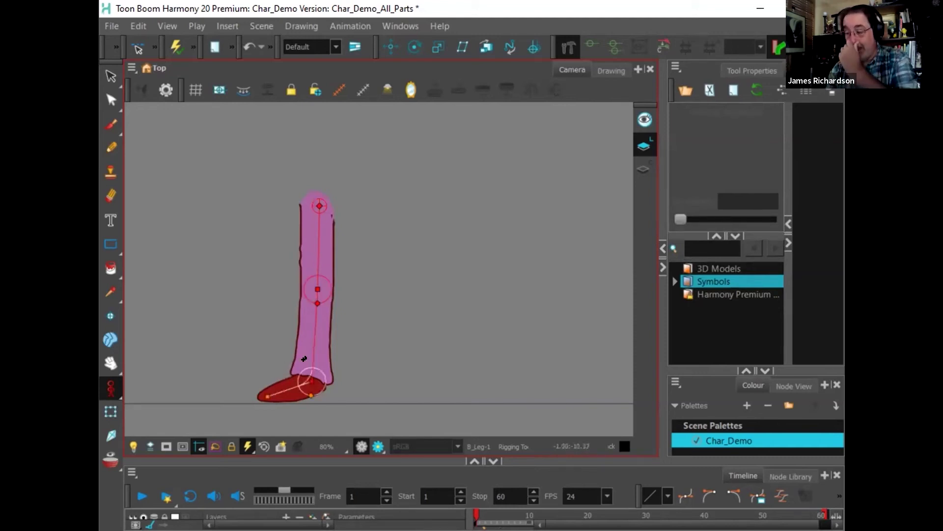
Step: Try rotating the back foot's bone with the Transform tool, and undo that movement
left_click(113, 411)
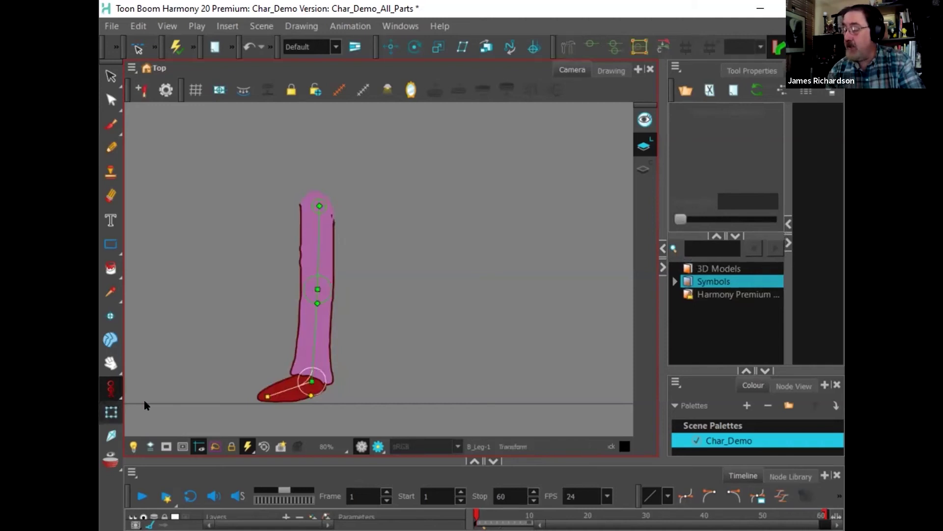
mouse_move(288, 389)
left_mouse_down()
mouse_move(273, 368)
mouse_move(279, 388)
left_mouse_up()
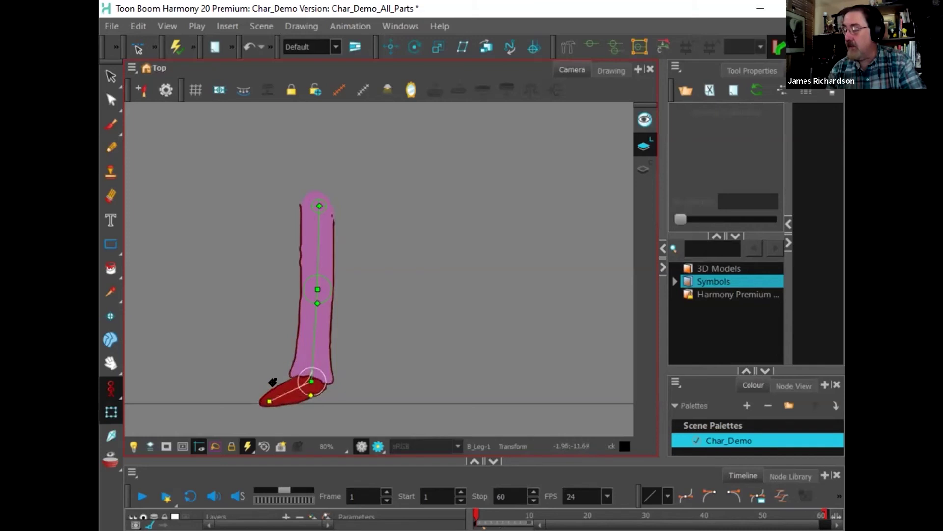
key("ctrl+z")
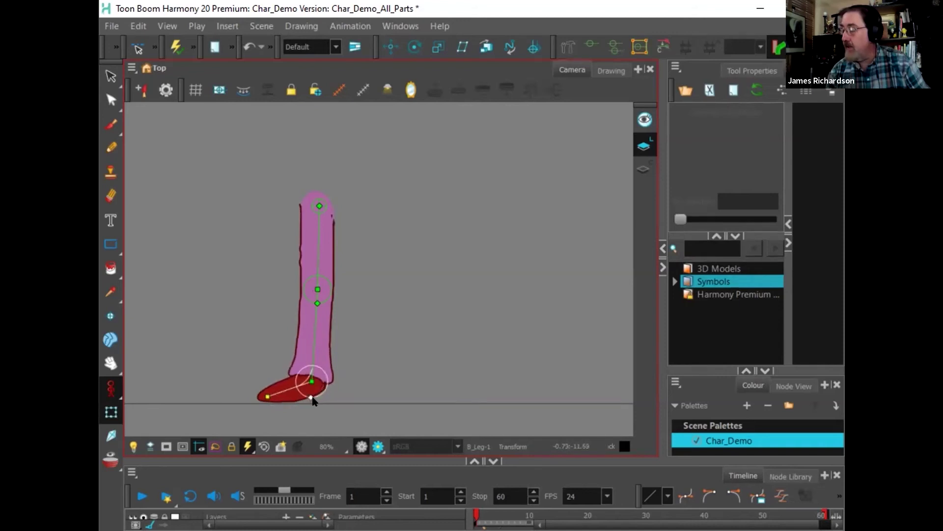
Step: Fine-tune the deformation control points at the back leg's ankle and knee, testing how the joints bend
left_click_drag(313, 400, 275, 395)
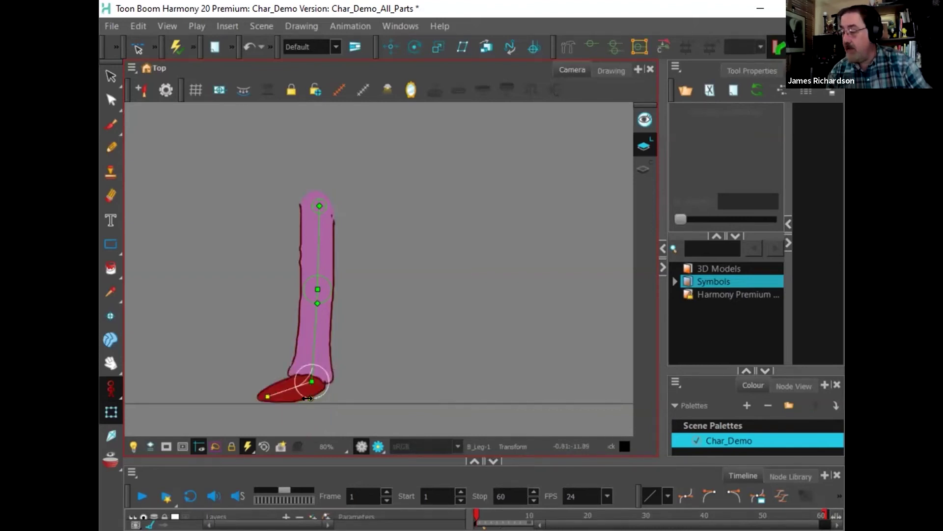
left_click_drag(308, 327, 316, 301)
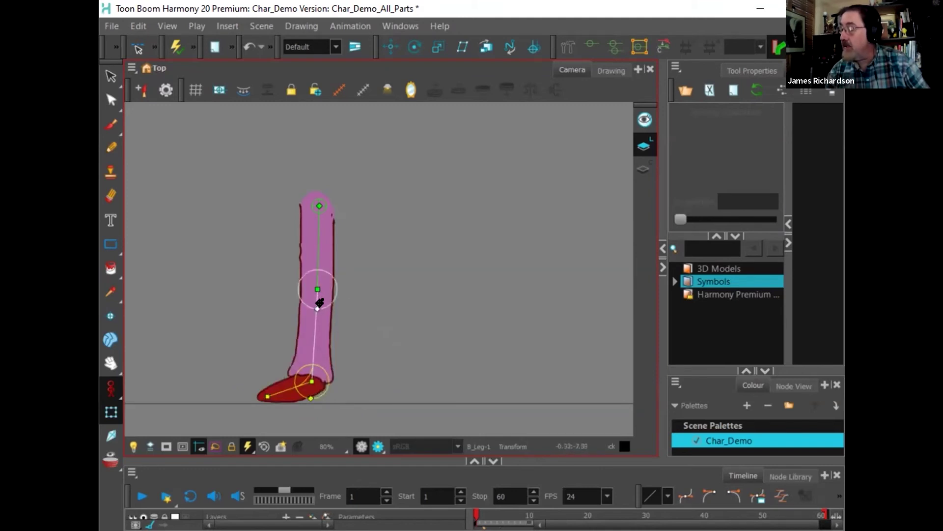
mouse_move(307, 333)
left_mouse_down()
mouse_move(338, 331)
mouse_move(355, 305)
mouse_move(311, 330)
mouse_move(300, 325)
mouse_move(339, 332)
mouse_move(346, 309)
mouse_move(337, 324)
mouse_move(308, 317)
left_mouse_up()
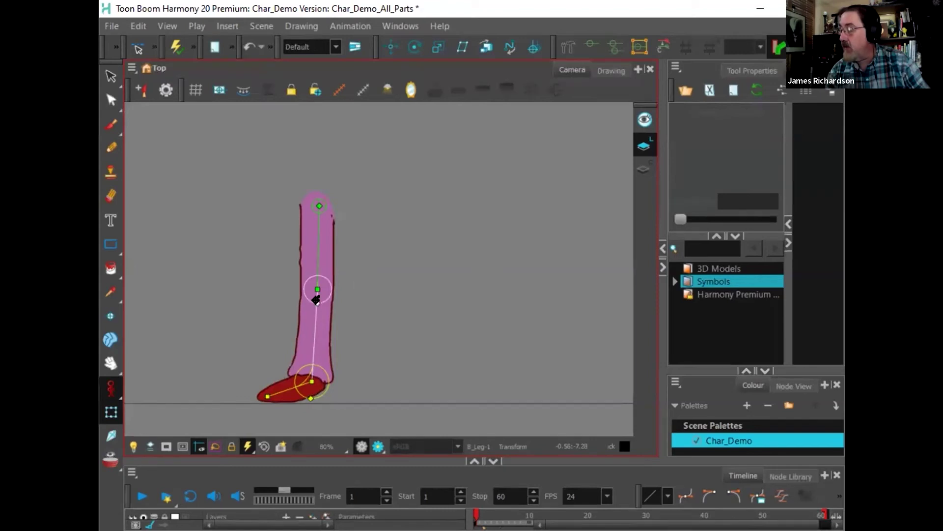
mouse_move(308, 337)
left_mouse_down()
mouse_move(333, 346)
mouse_move(361, 289)
mouse_move(362, 331)
mouse_move(331, 358)
mouse_move(291, 354)
mouse_move(314, 344)
mouse_move(314, 361)
mouse_move(313, 338)
left_mouse_up()
left_click(325, 302)
left_click_drag(317, 327, 325, 301)
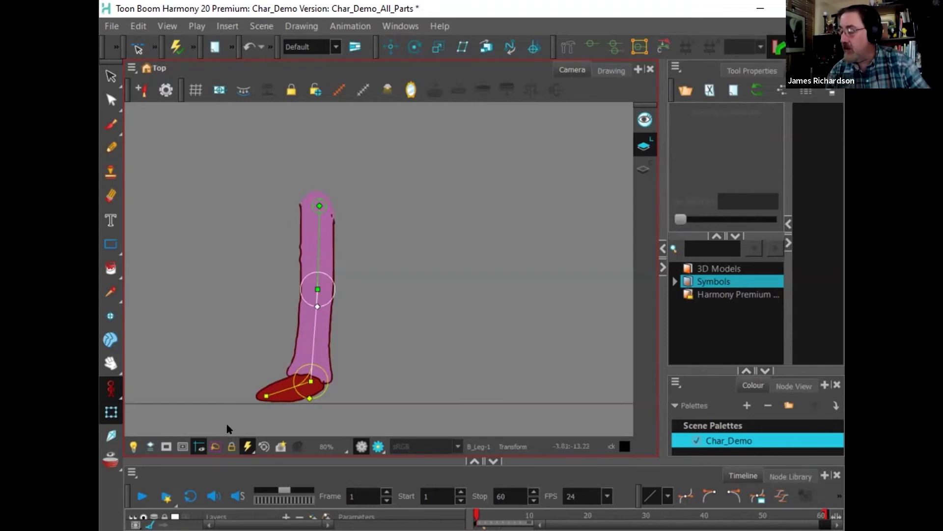
Step: Turn off solo mode with the layer list enlarged, showing the back leg together with the rest of the character
left_click_drag(241, 457, 251, 334)
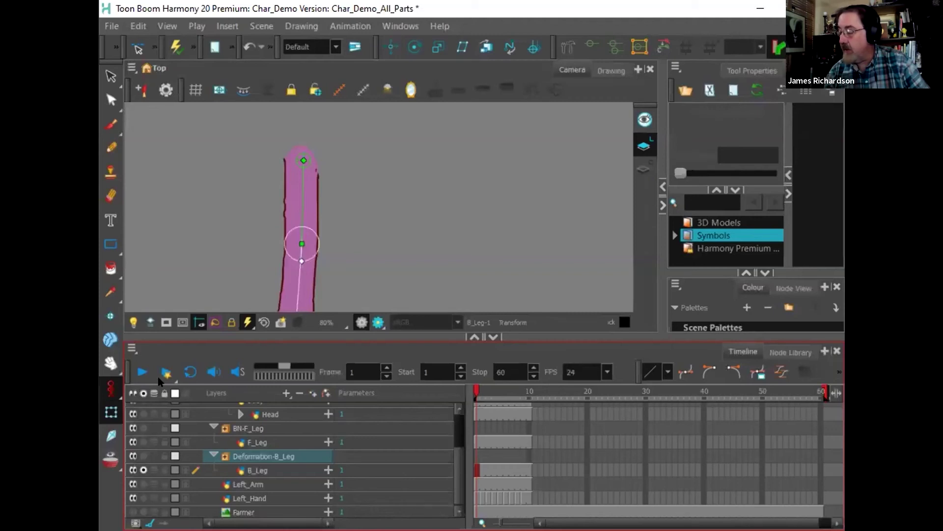
left_click(141, 393)
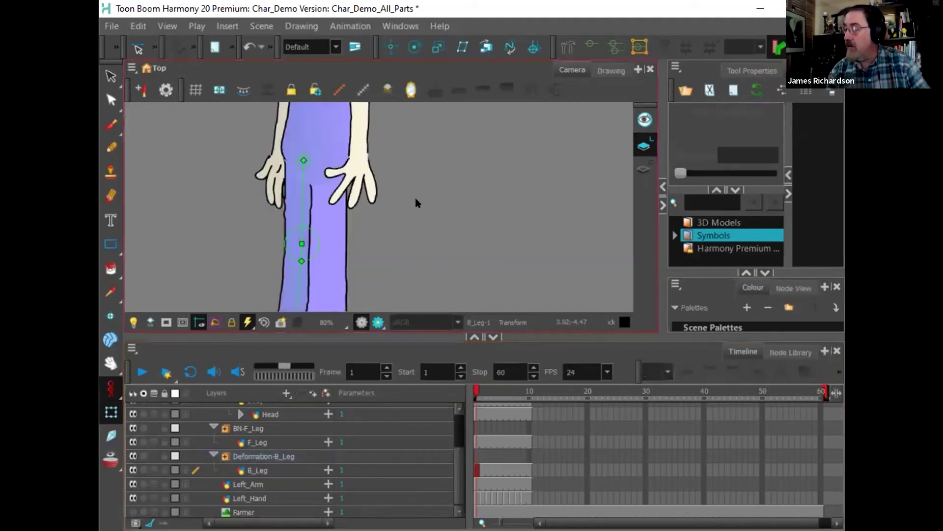
scroll(413, 201, "down", 3)
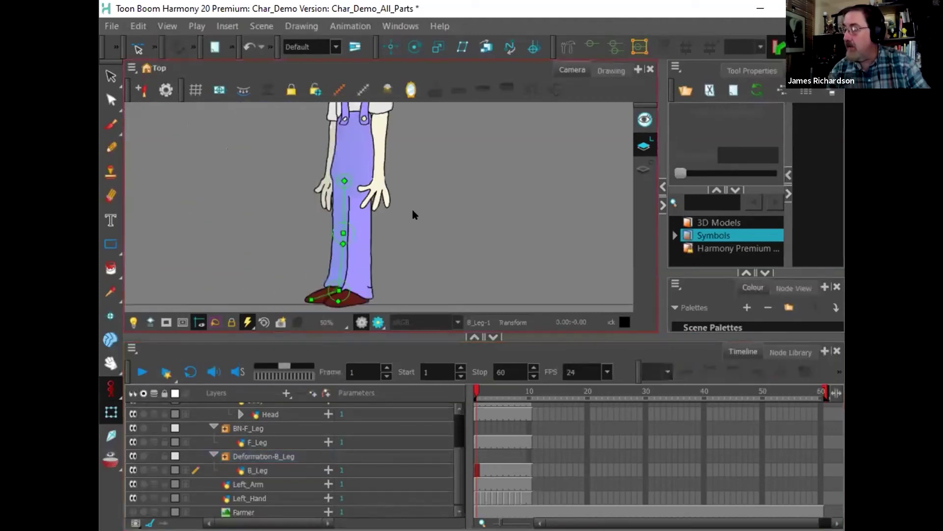
scroll(411, 214, "down", 1)
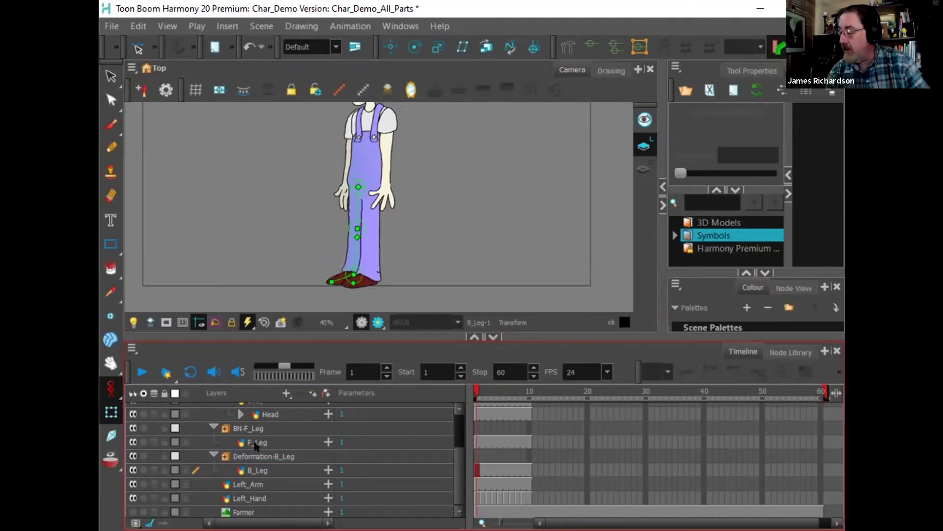
Step: Rename the Deformation-B_Leg group as BN-B_Leg
left_click(244, 454)
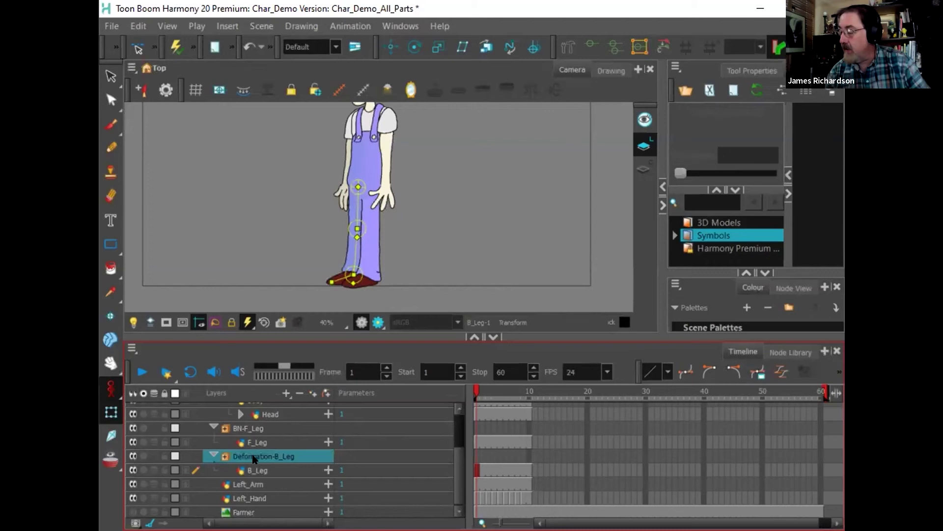
double_click(254, 457)
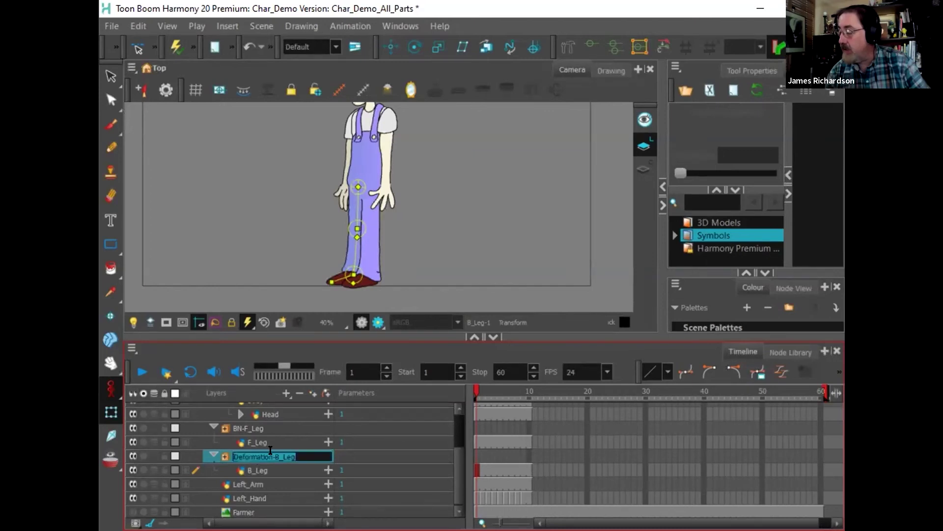
left_click_drag(270, 451, 204, 441)
type("BN")
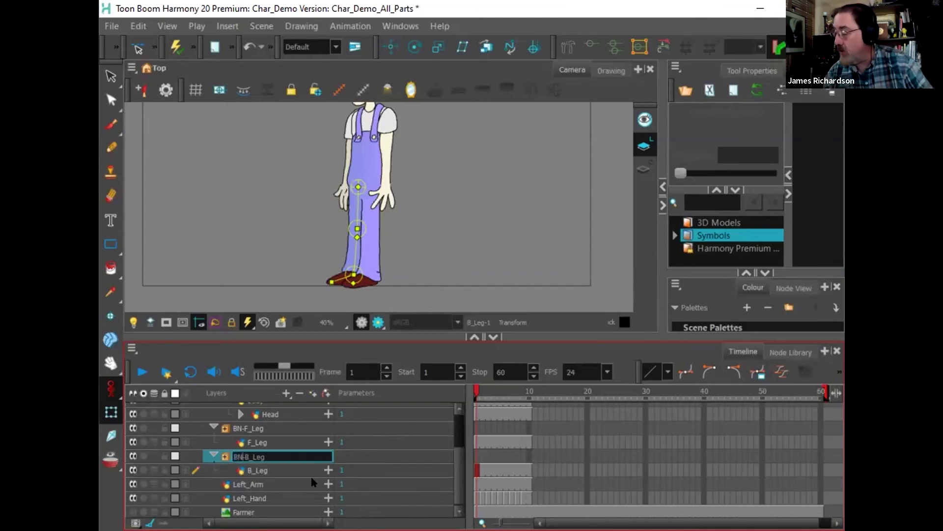
key("Return")
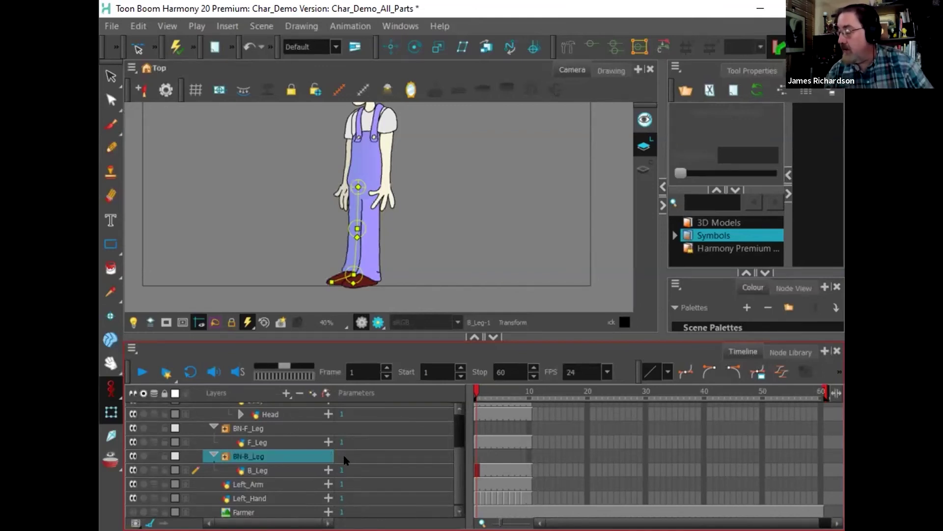
Step: Rename the Deformation-RT_Arm group as BN-RT_Arm
scroll(339, 462, "up", 1)
scroll(334, 458, "up", 4)
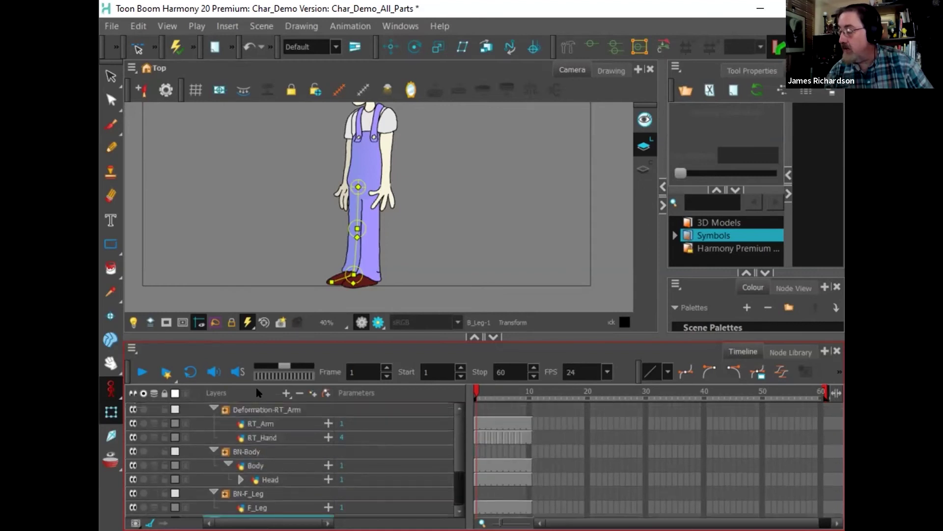
left_click(251, 410)
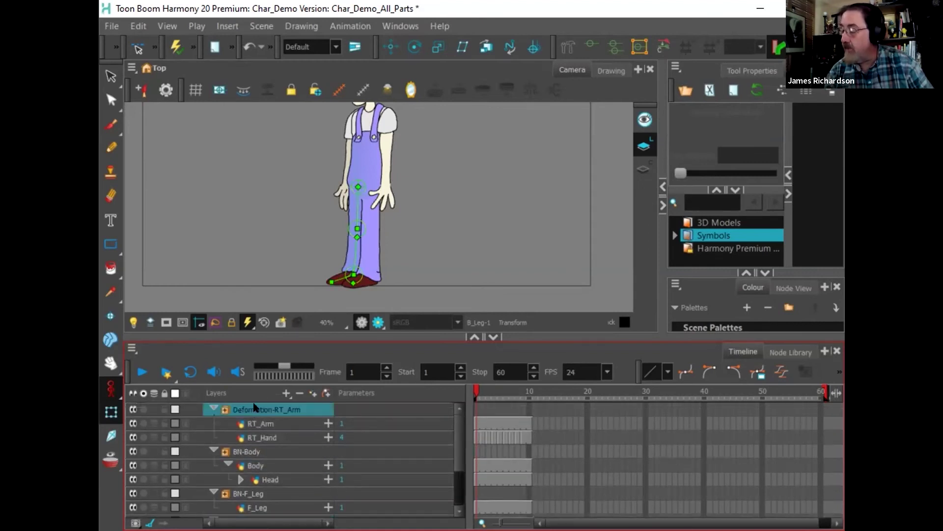
double_click(257, 404)
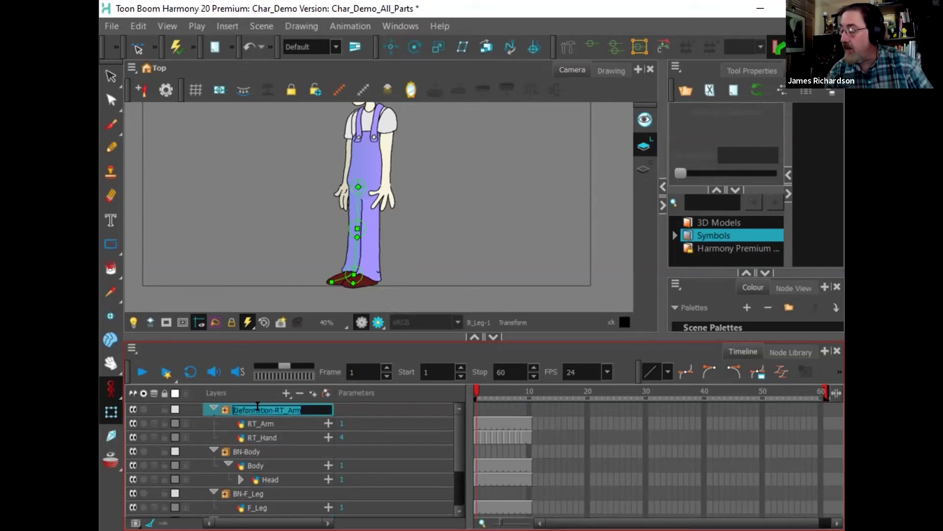
left_click_drag(273, 410, 178, 394)
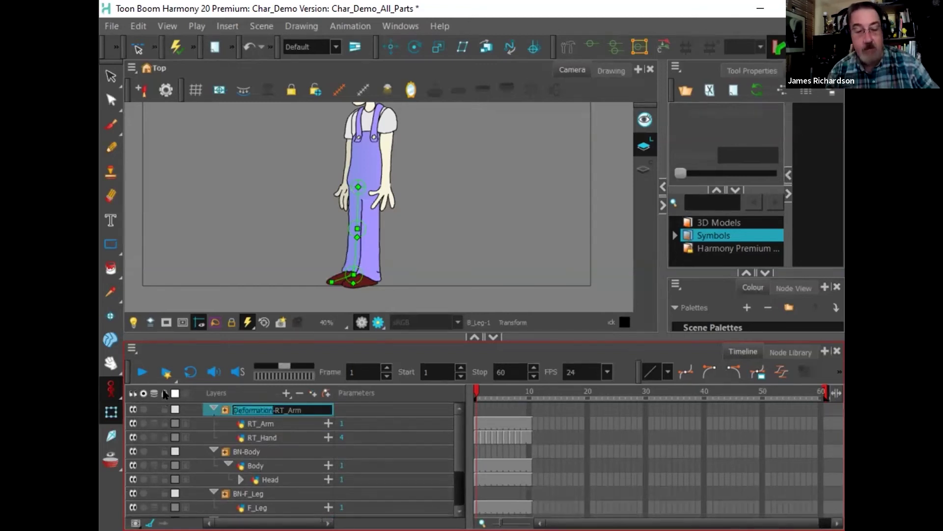
type("BN")
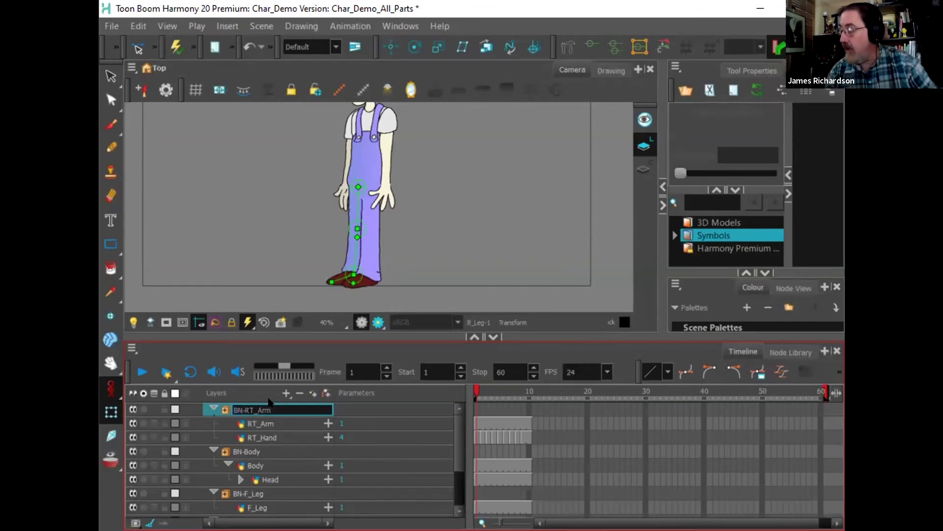
key("Return")
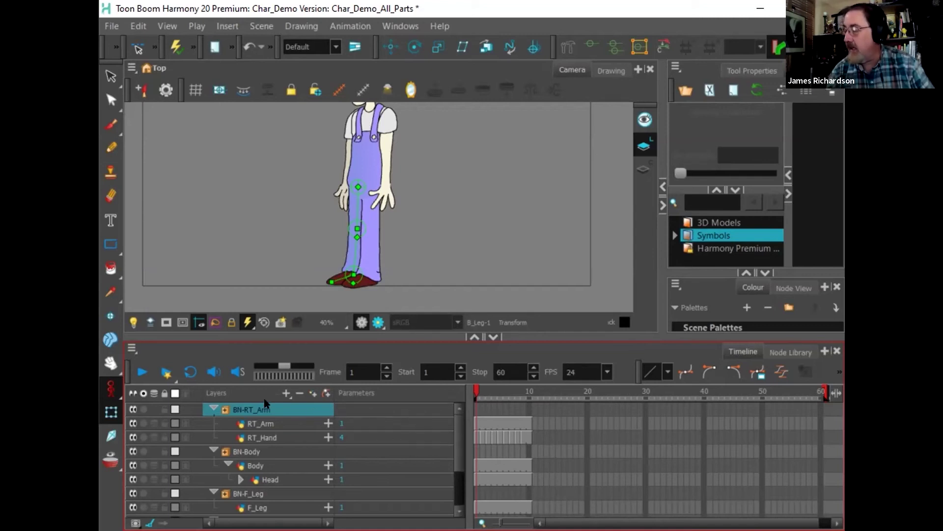
Step: Review the renamed bone groups, select the Left_Arm drawing layer, and hide the back leg's deformation controls
scroll(275, 430, "down", 1)
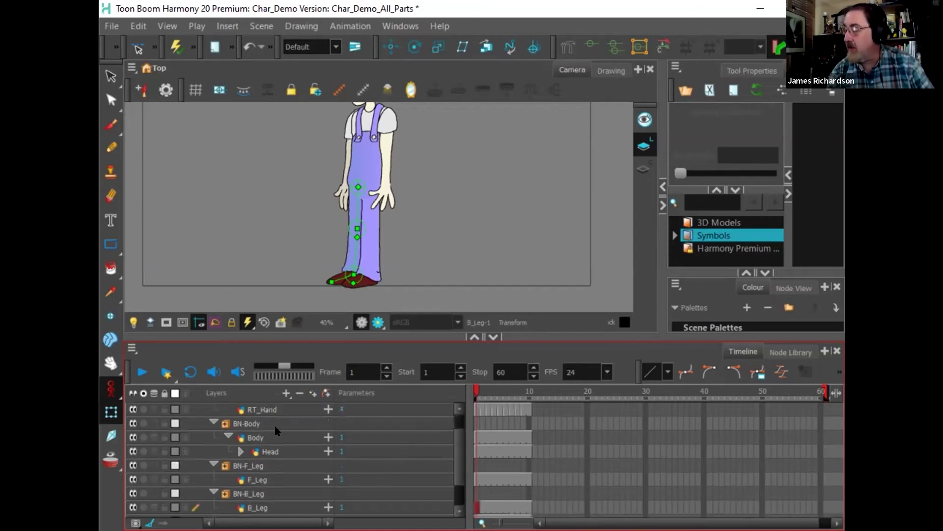
scroll(275, 431, "up", 1)
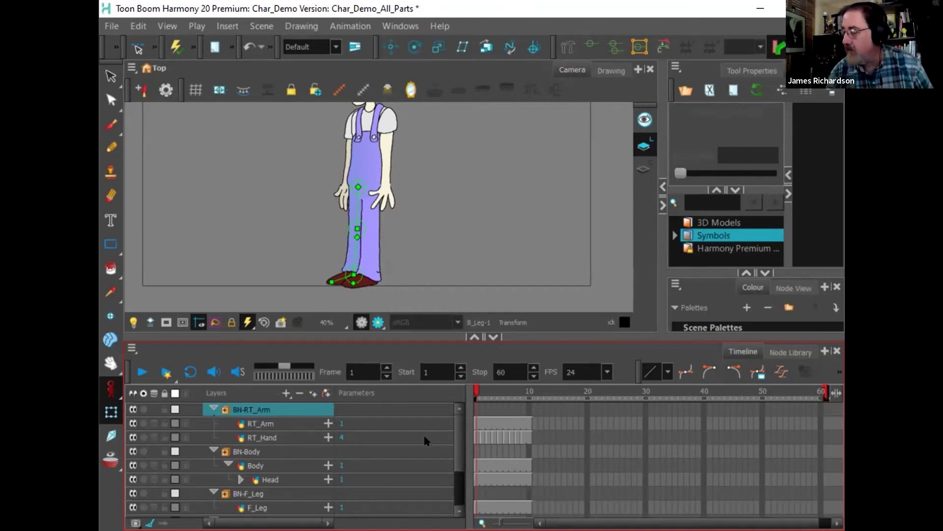
scroll(270, 476, "down", 3)
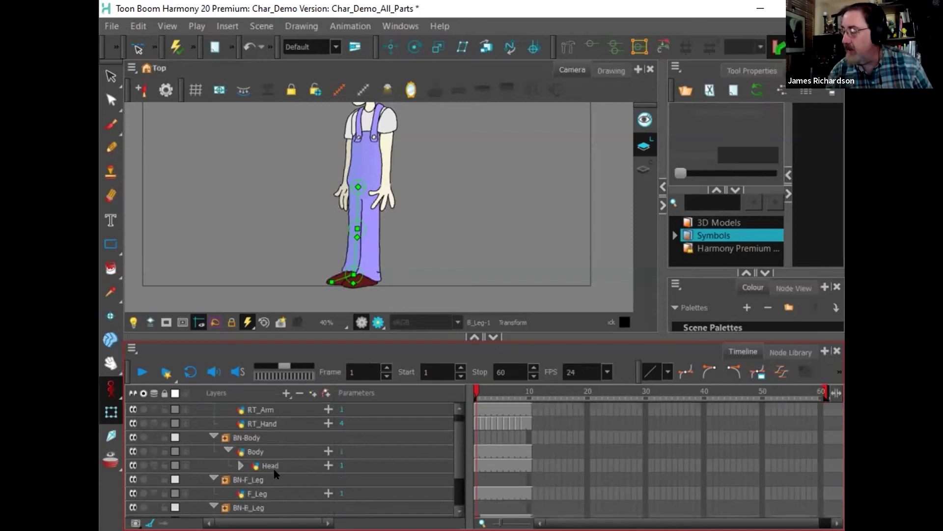
scroll(268, 475, "down", 2)
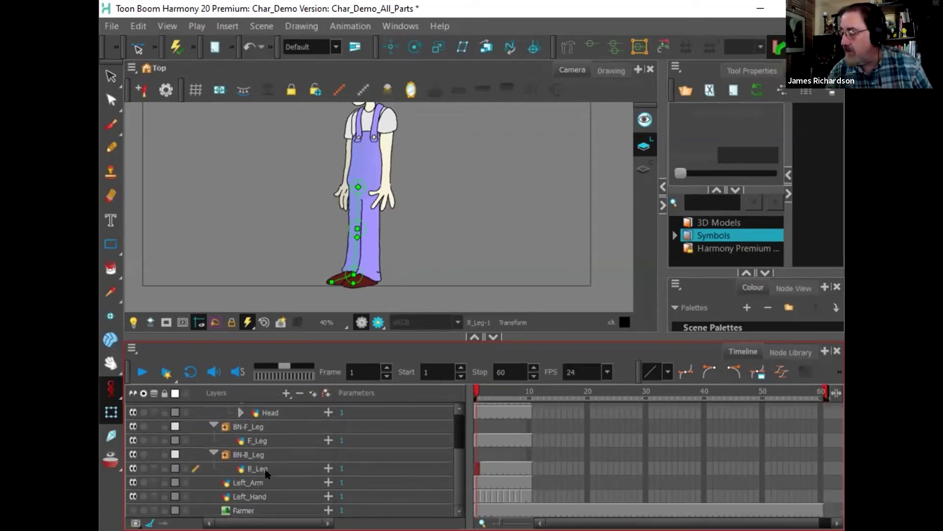
left_click(240, 484)
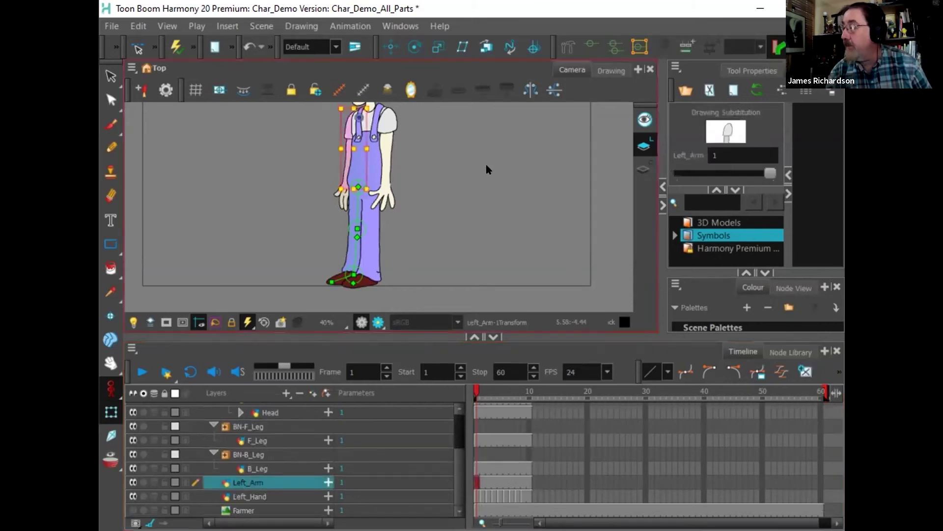
left_click(587, 46)
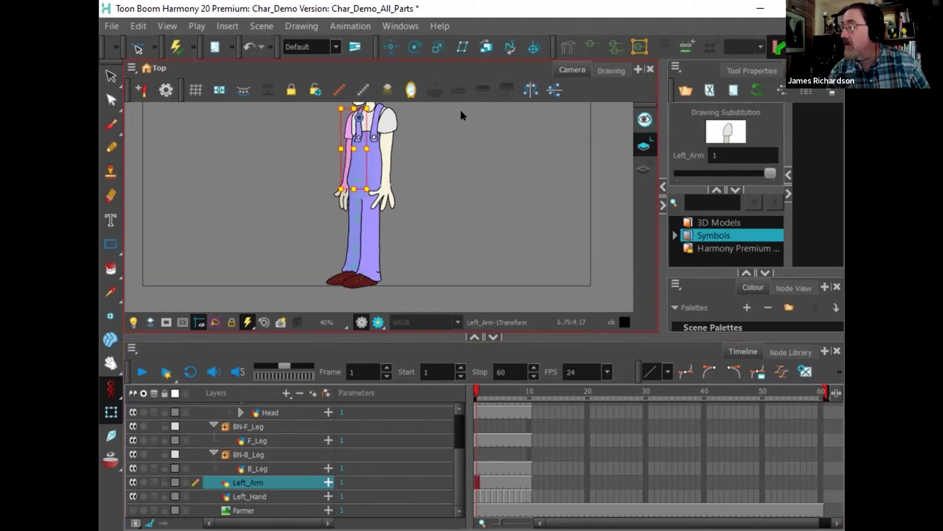
Step: Examine the layer order from the BN-RT_Arm group through the body and leg groups down to Left_Arm and Left_Hand
left_click(112, 362)
left_click_drag(246, 217, 219, 296)
left_click_drag(291, 333, 295, 427)
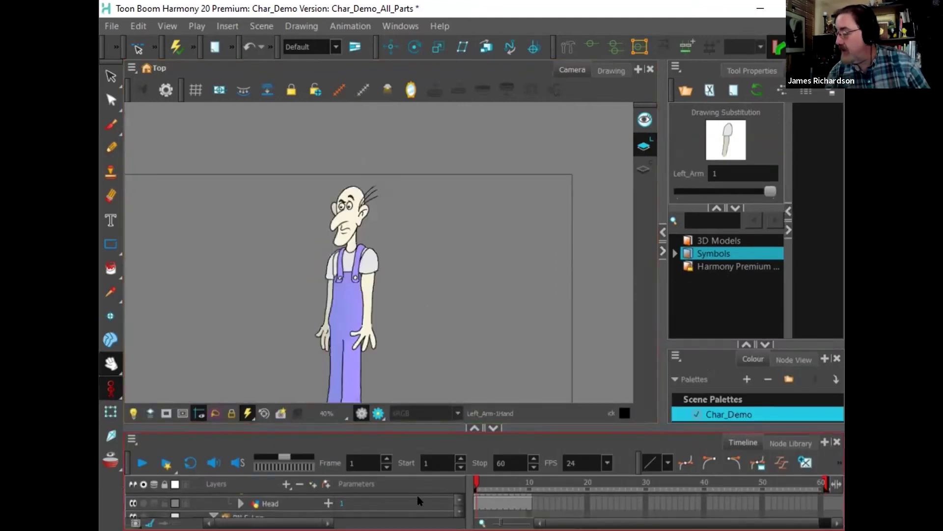
scroll(427, 496, "down", 1)
left_click(456, 496)
left_click(455, 496)
left_click(456, 495)
left_click(456, 494)
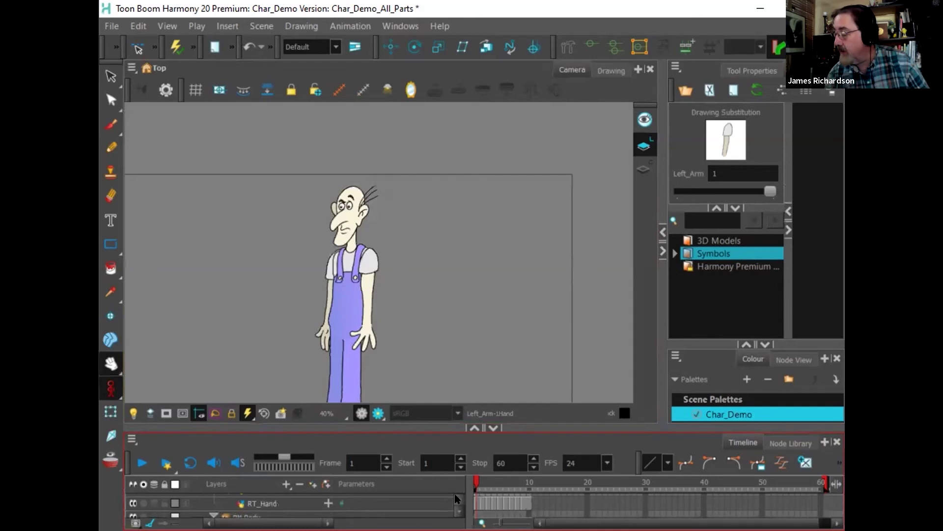
left_click(456, 516)
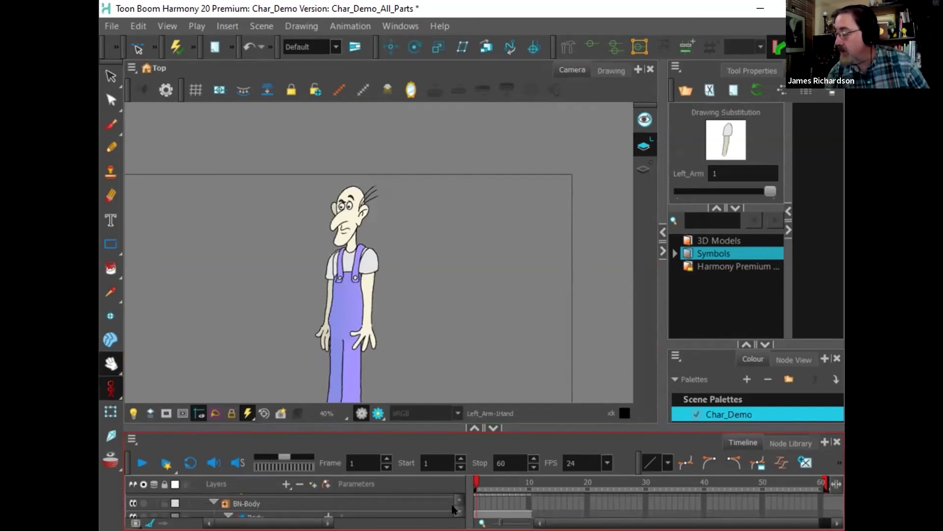
left_click(455, 495)
left_click(455, 495)
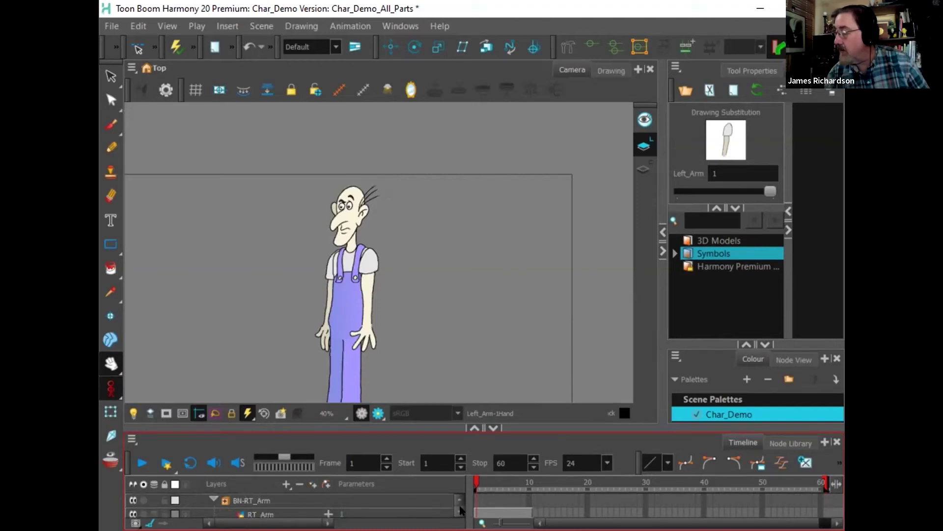
left_click(461, 510)
left_click(461, 510)
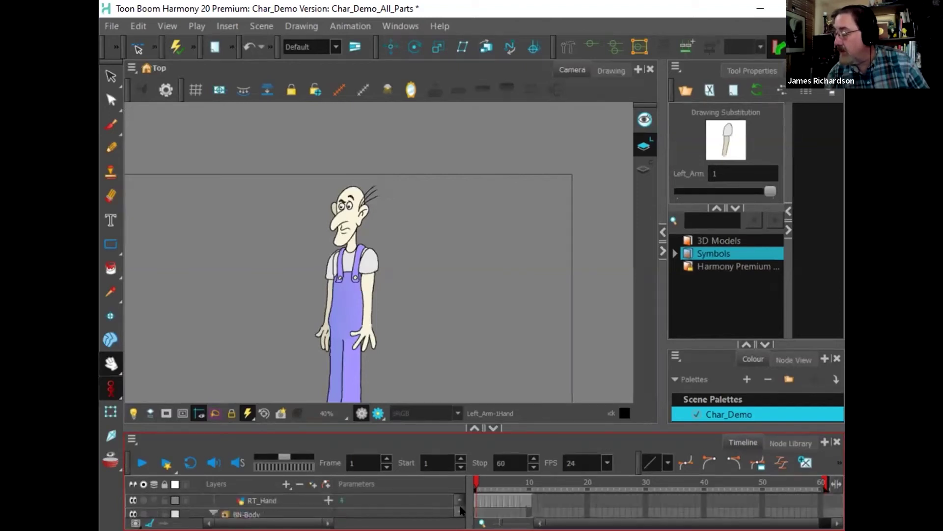
left_click(460, 510)
left_click(461, 510)
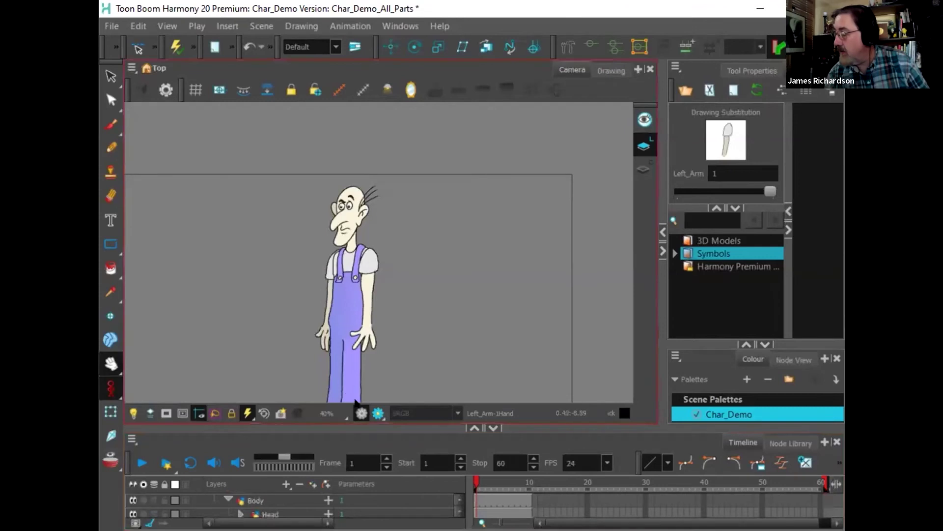
left_click_drag(358, 418, 357, 380)
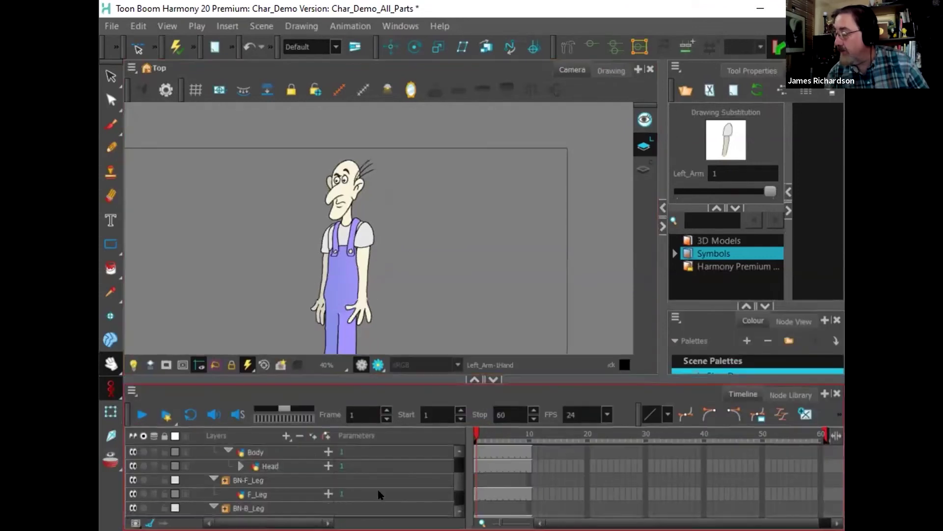
scroll(453, 500, "down", 3)
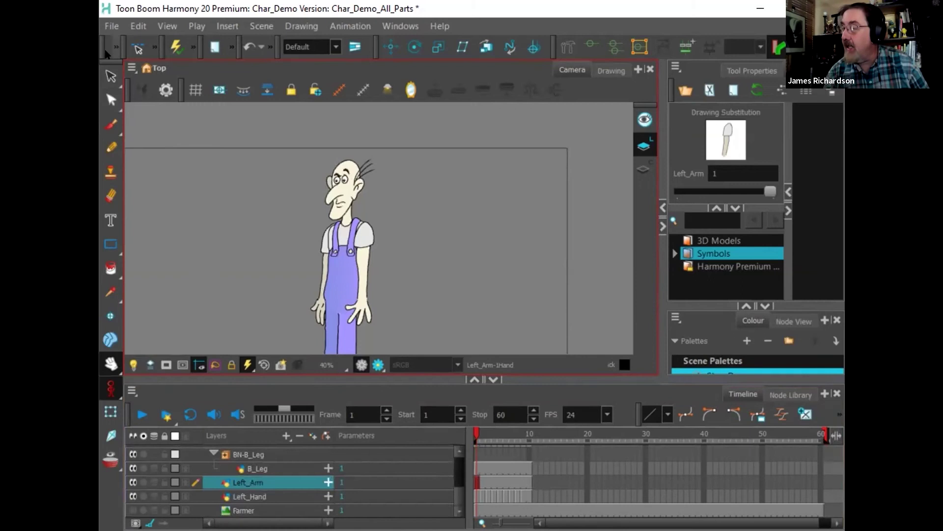
Step: Solo the Left_Arm layer and build a two-bone chain on it from the shoulder through the elbow to the wrist
left_click(108, 77)
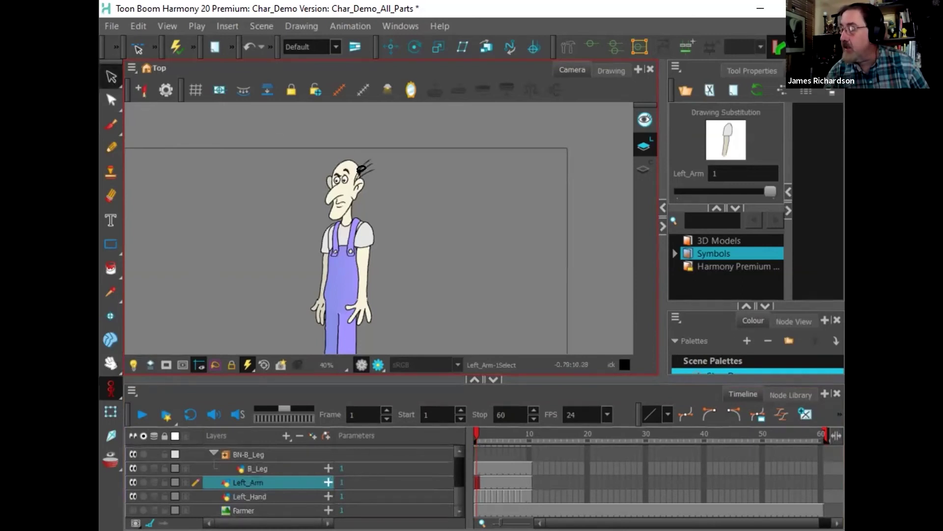
left_click(568, 47)
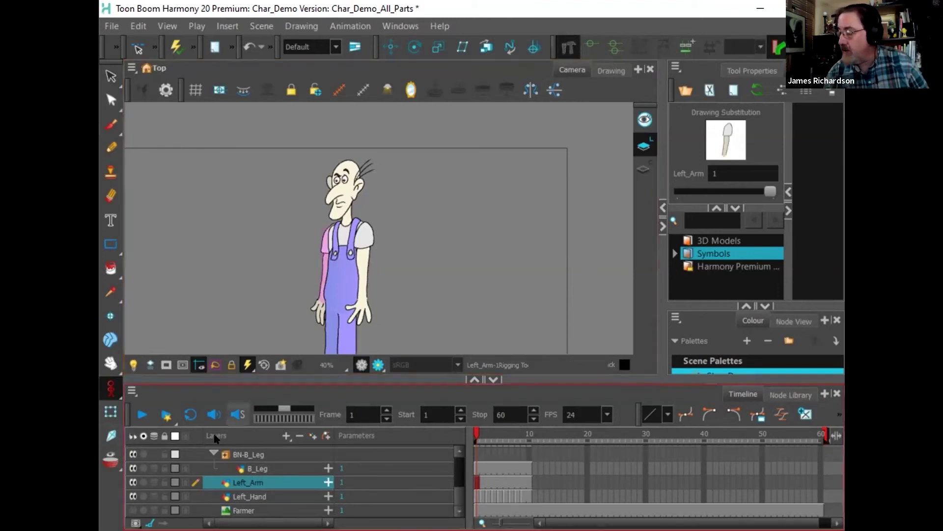
left_click(143, 482)
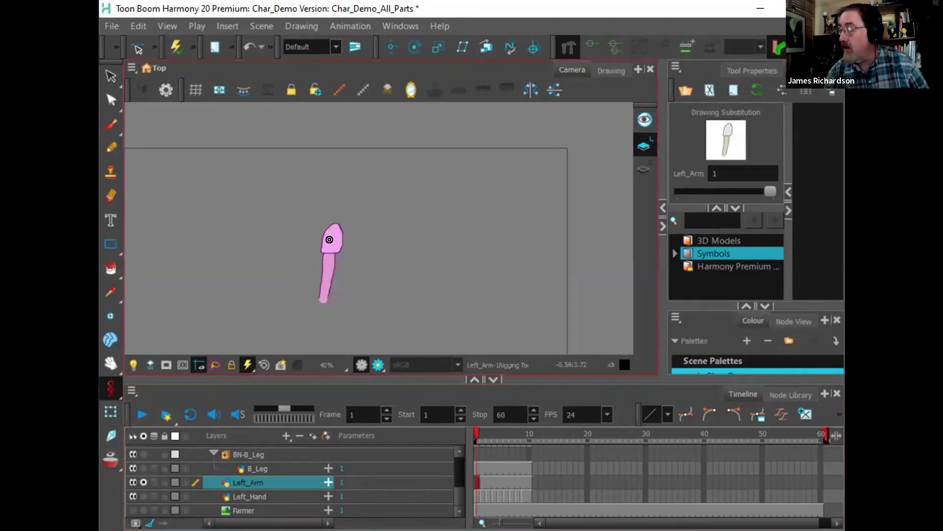
scroll(329, 251, "up", 2)
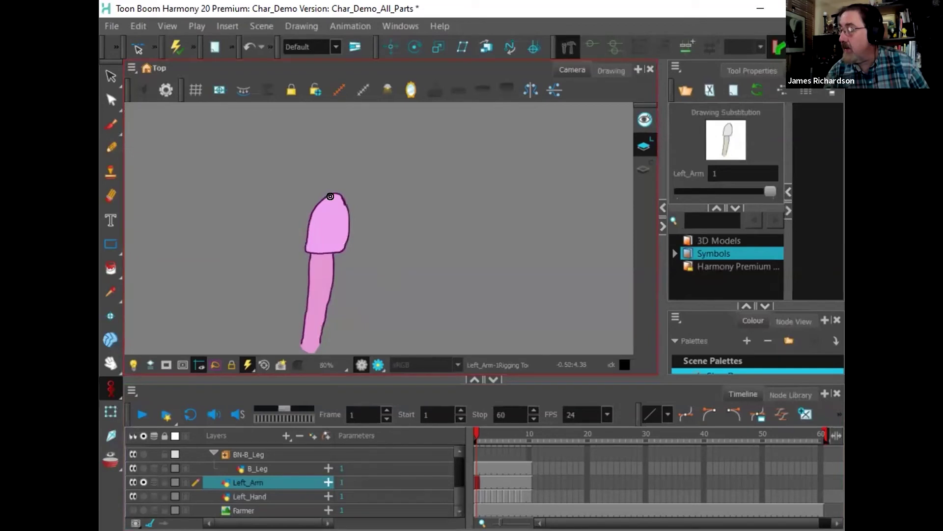
left_click(320, 294)
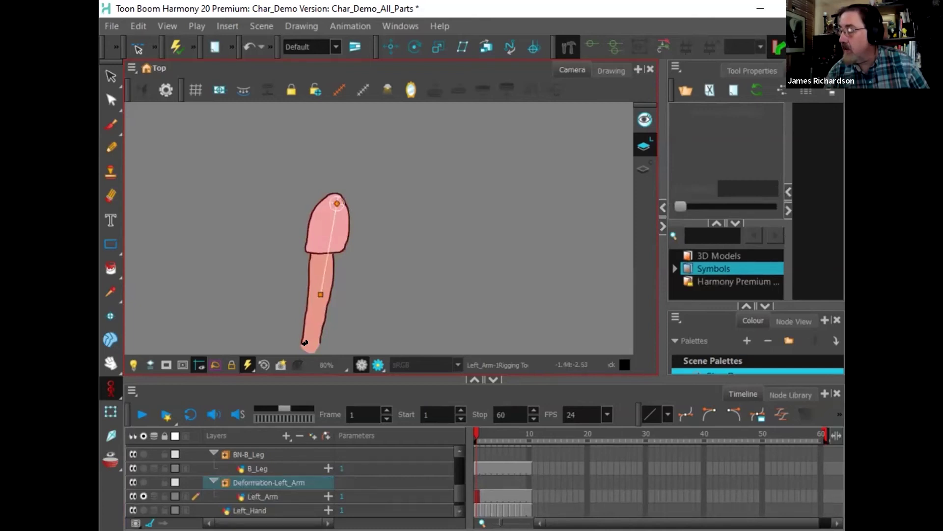
left_click(307, 346)
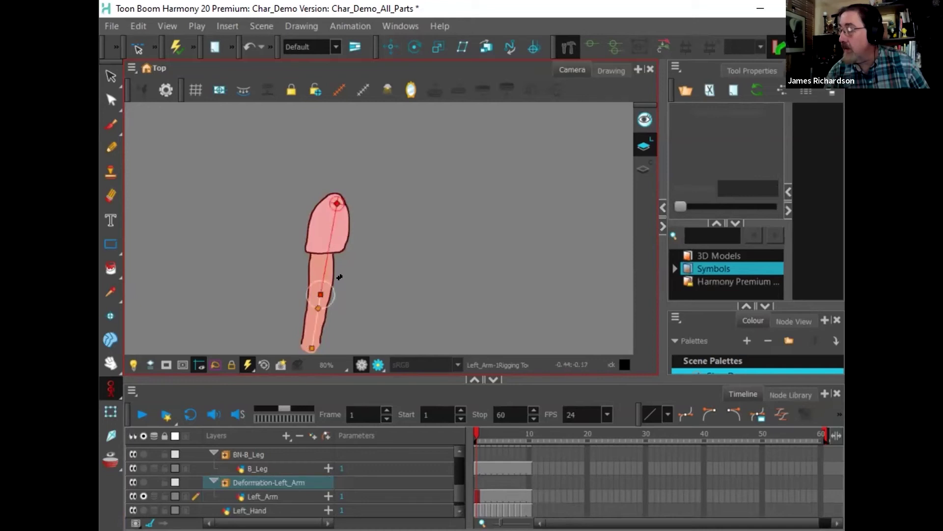
Step: Test the left arm's bones by rotating the forearm and upper arm, and undo the test pose
left_click(111, 411)
mouse_move(307, 327)
left_mouse_down()
mouse_move(299, 344)
mouse_move(273, 318)
mouse_move(339, 350)
mouse_move(289, 335)
mouse_move(314, 335)
left_mouse_up()
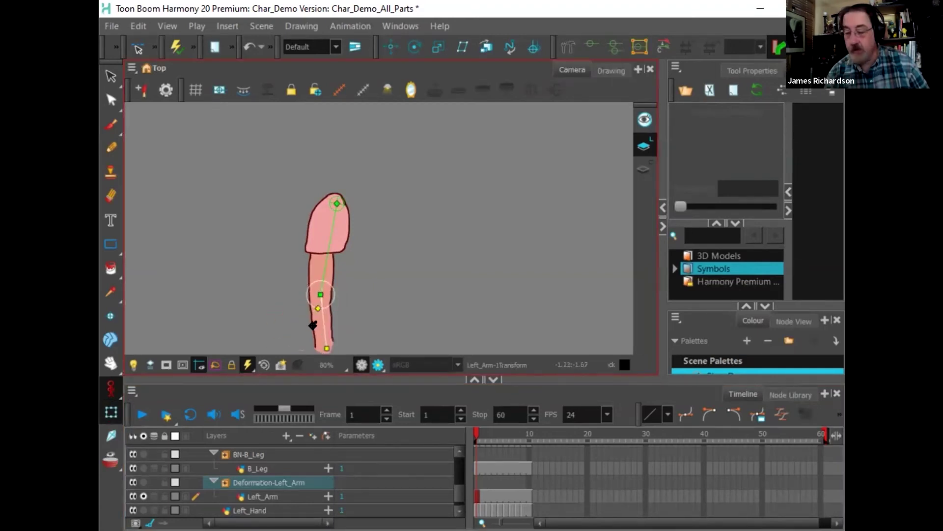
mouse_move(320, 244)
left_mouse_down()
mouse_move(302, 240)
mouse_move(339, 245)
mouse_move(297, 248)
mouse_move(305, 249)
left_mouse_up()
key("ctrl+z")
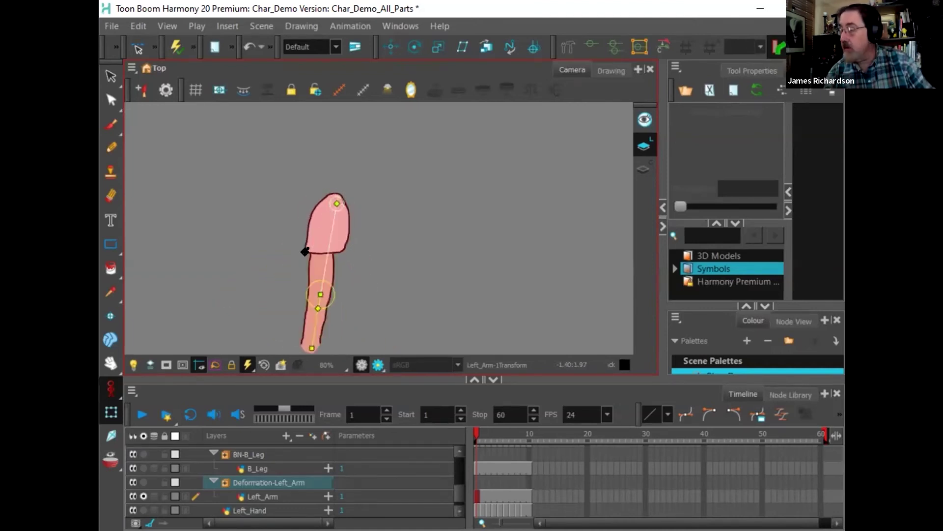
Step: Turn off solo mode for the Left_Arm layer
left_click(262, 506)
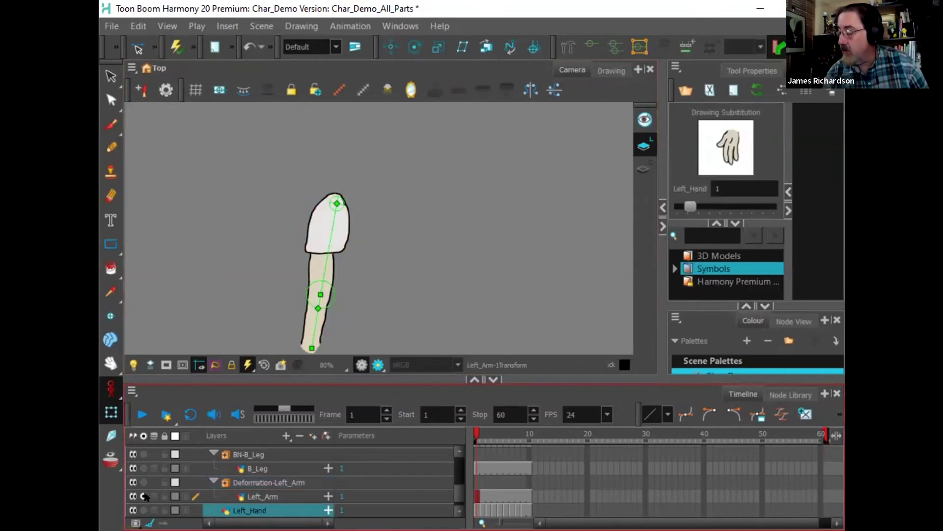
left_click(142, 436)
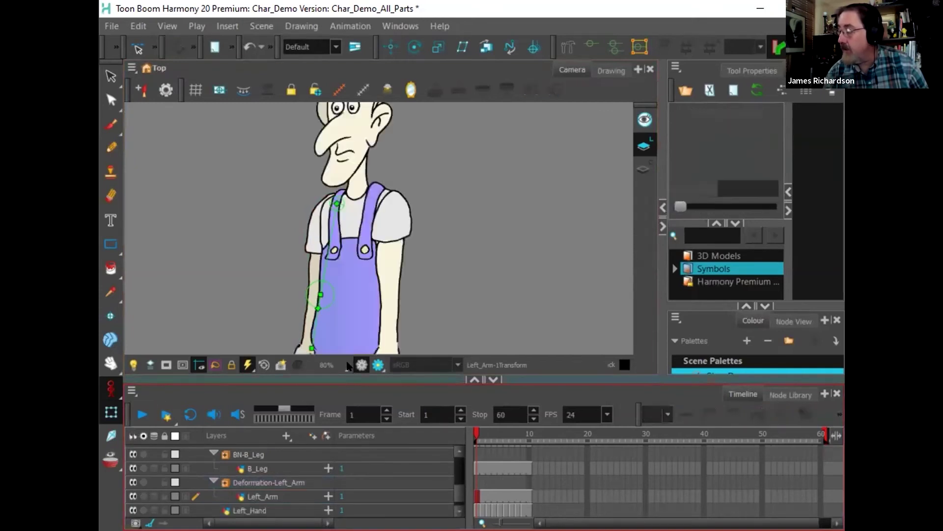
left_click_drag(336, 382, 334, 427)
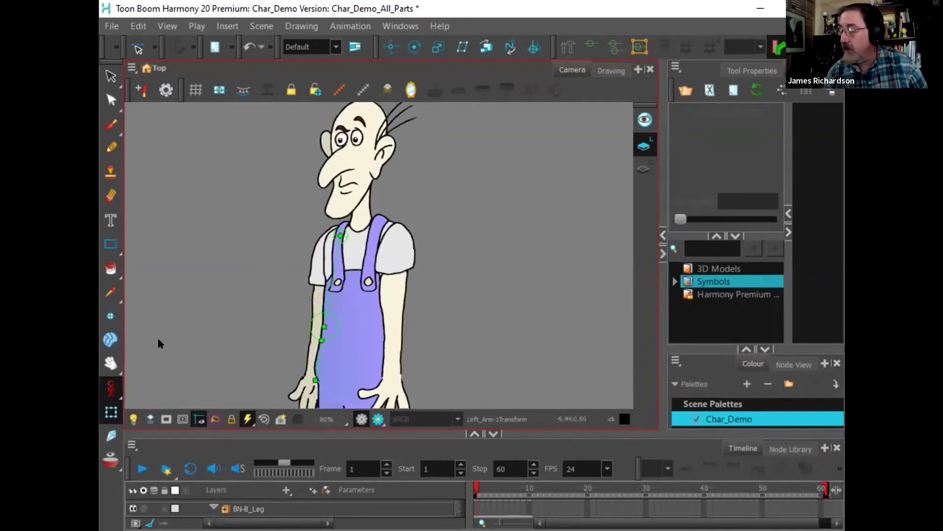
left_click(110, 362)
left_click_drag(219, 341, 197, 184)
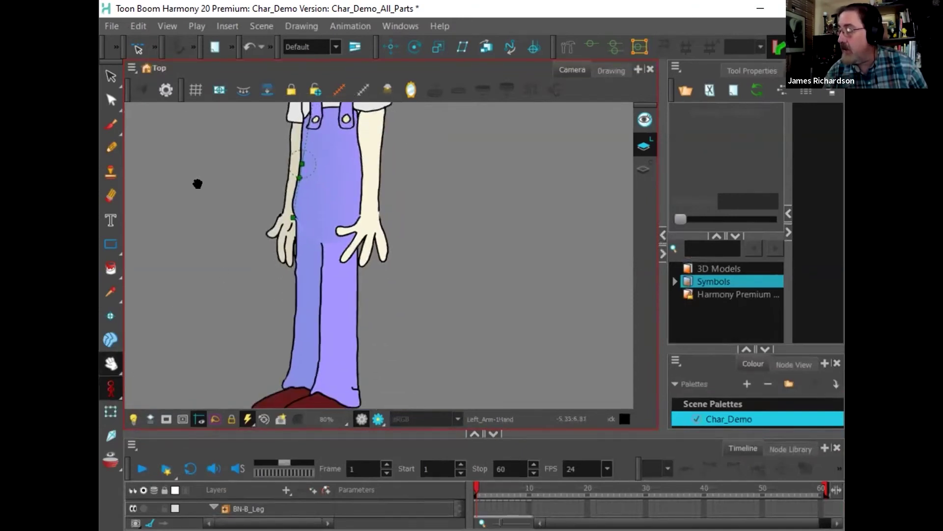
scroll(243, 244, "up", 2)
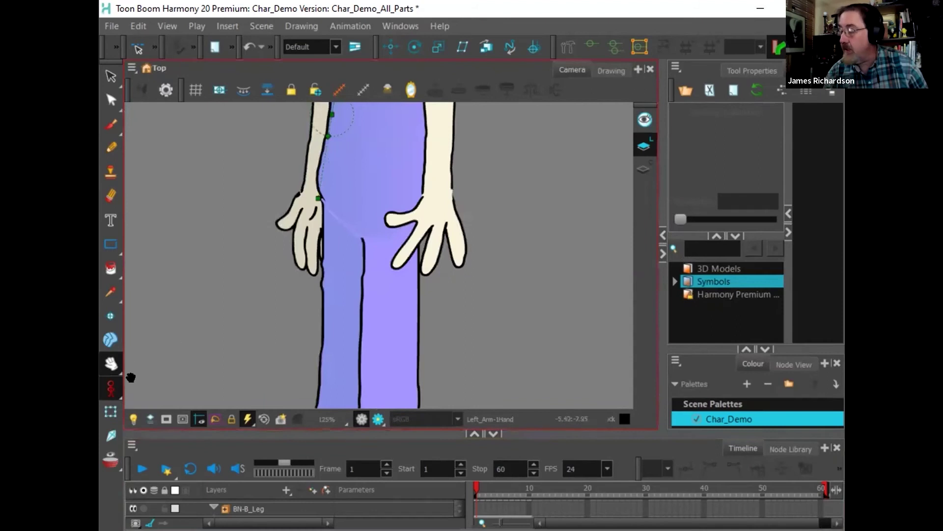
left_click_drag(278, 432, 267, 348)
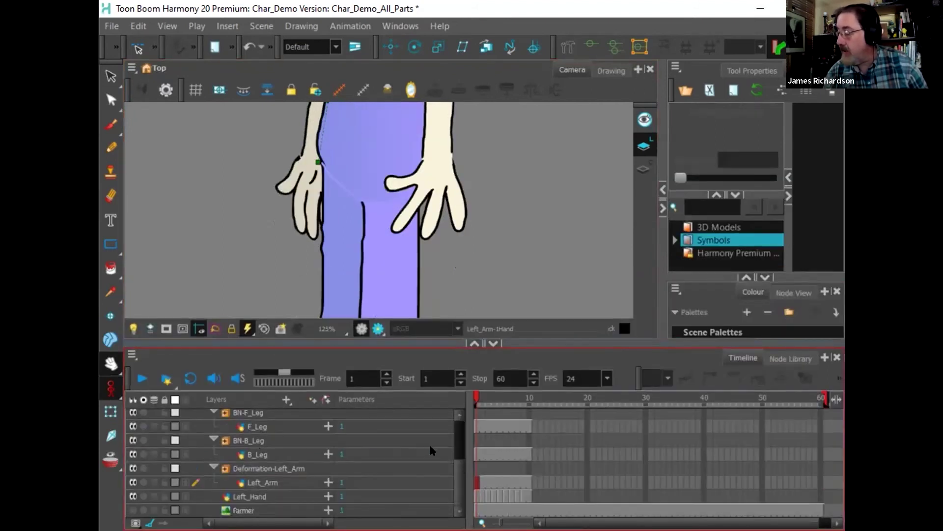
Step: Hide the Body and B_Leg drawings together with their BN-Body and BN-B_Leg groups to uncover the left arm and hand
left_click_drag(459, 468, 455, 431)
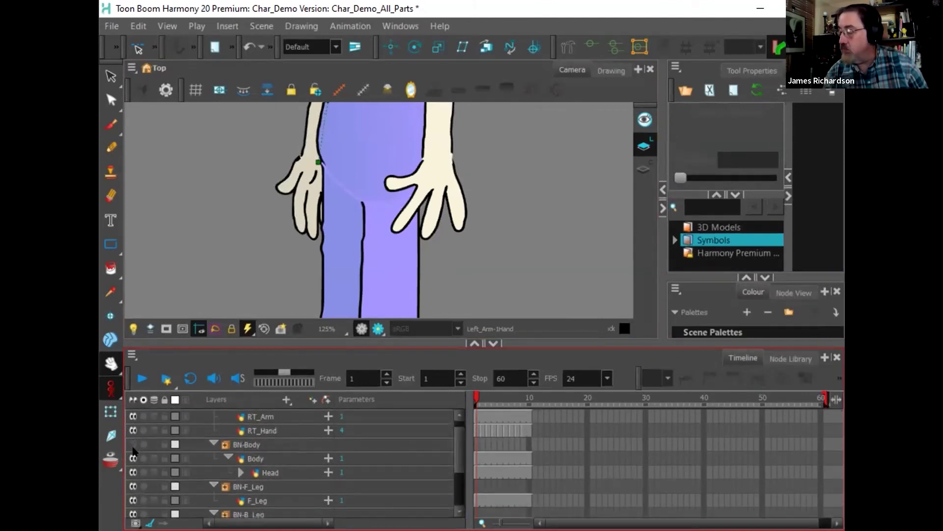
left_click(133, 457)
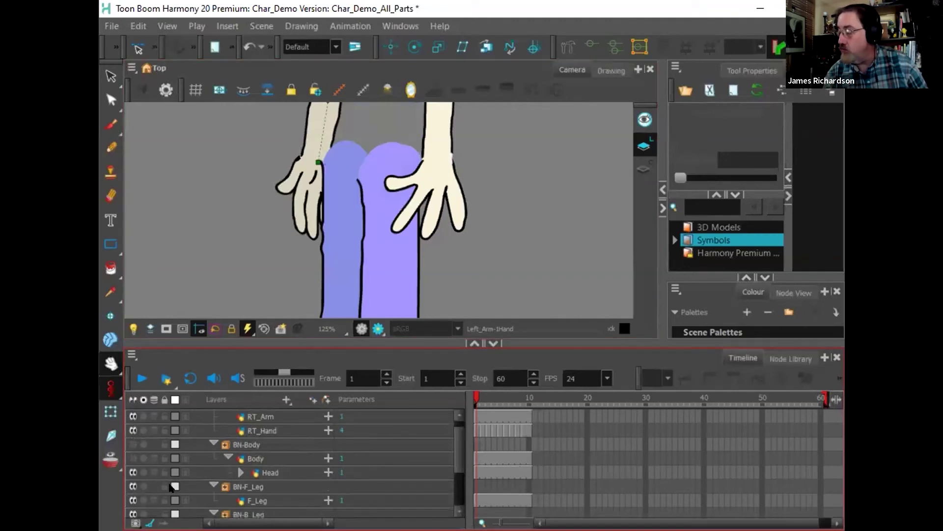
left_click(133, 499)
left_click(134, 500)
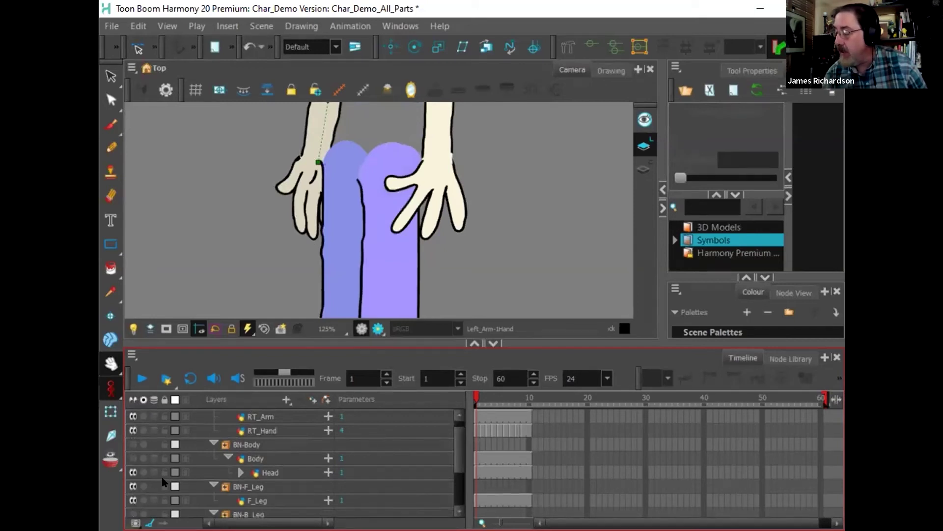
scroll(165, 482, "down", 1)
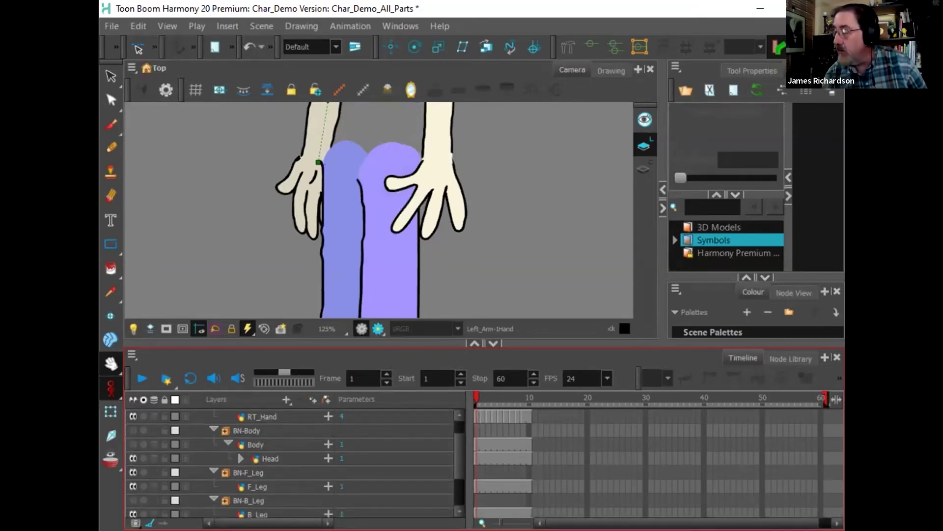
left_click(136, 512)
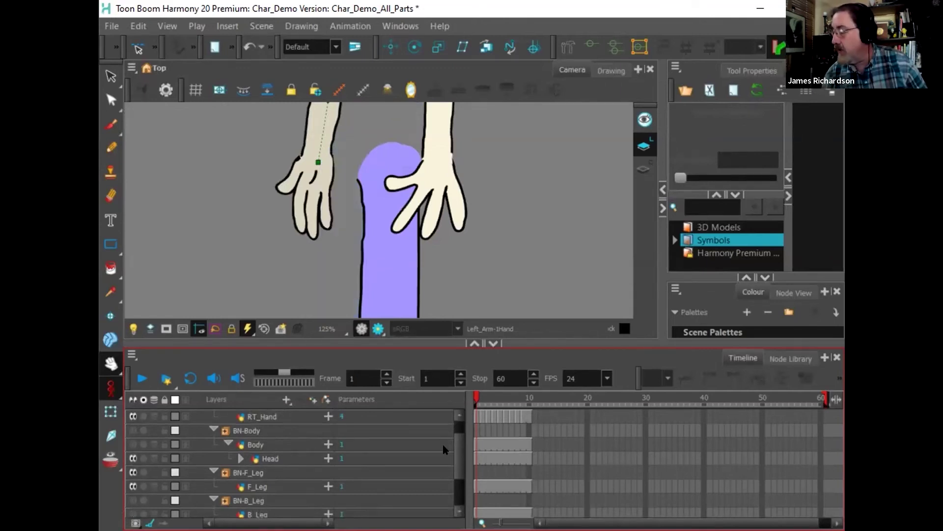
Step: Select the Left_Hand artwork to check where it overlaps the arm at the wrist, and clear the selection
scroll(456, 449, "down", 4)
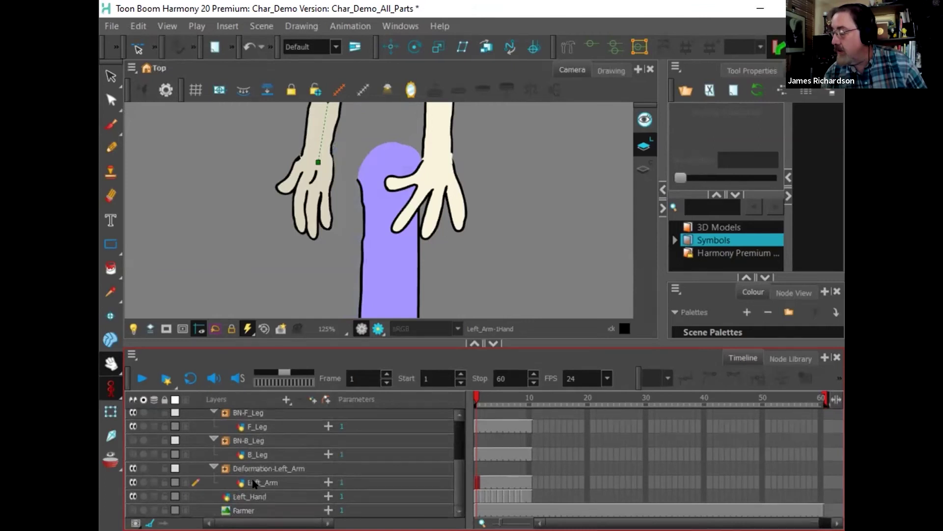
left_click(254, 484)
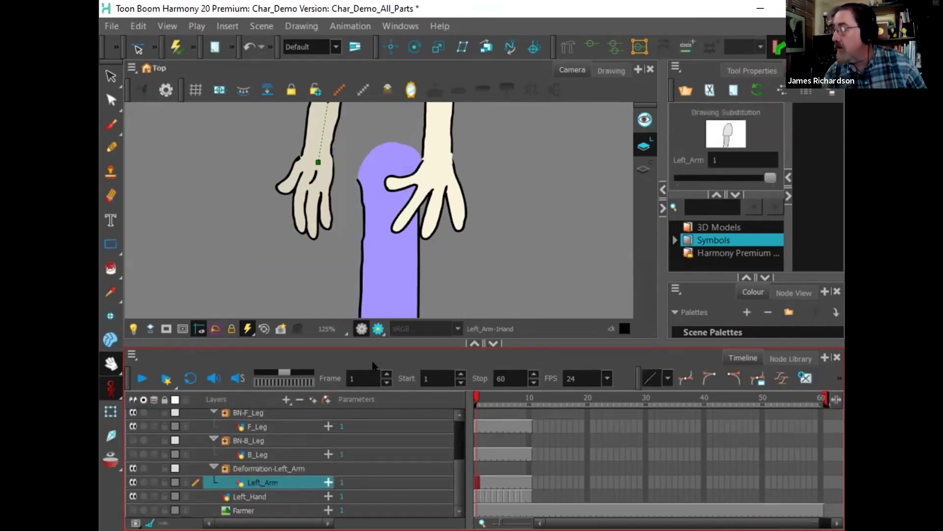
left_click(267, 497)
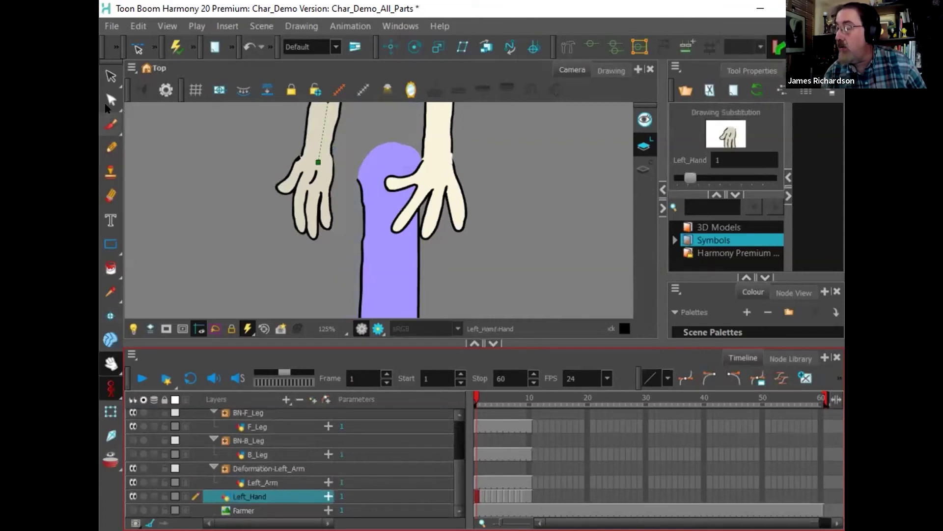
left_click(111, 76)
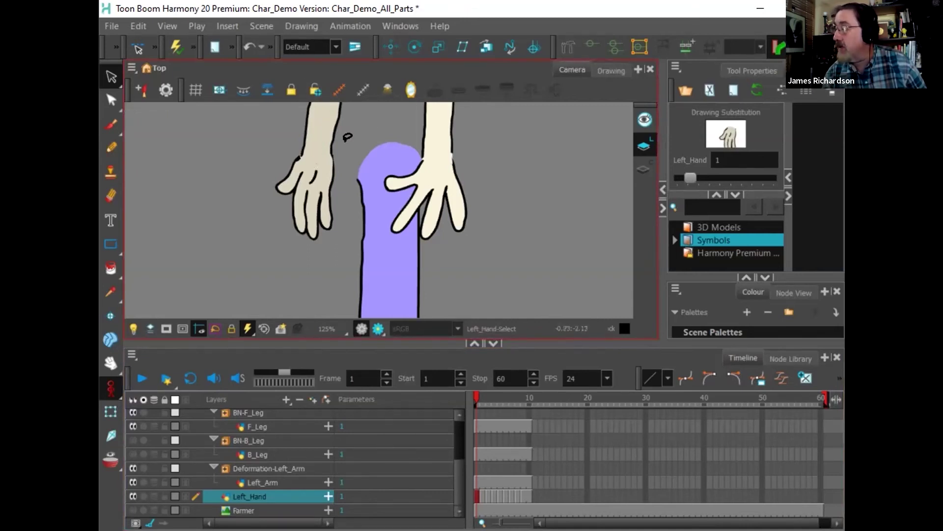
mouse_move(347, 161)
left_mouse_down()
mouse_move(291, 154)
mouse_move(222, 213)
mouse_move(316, 243)
mouse_move(326, 221)
left_mouse_up()
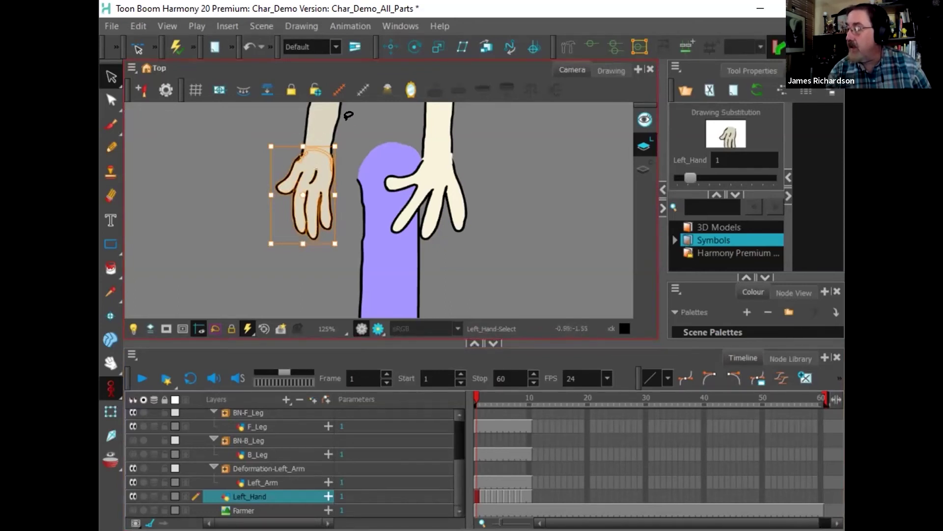
left_click(352, 114)
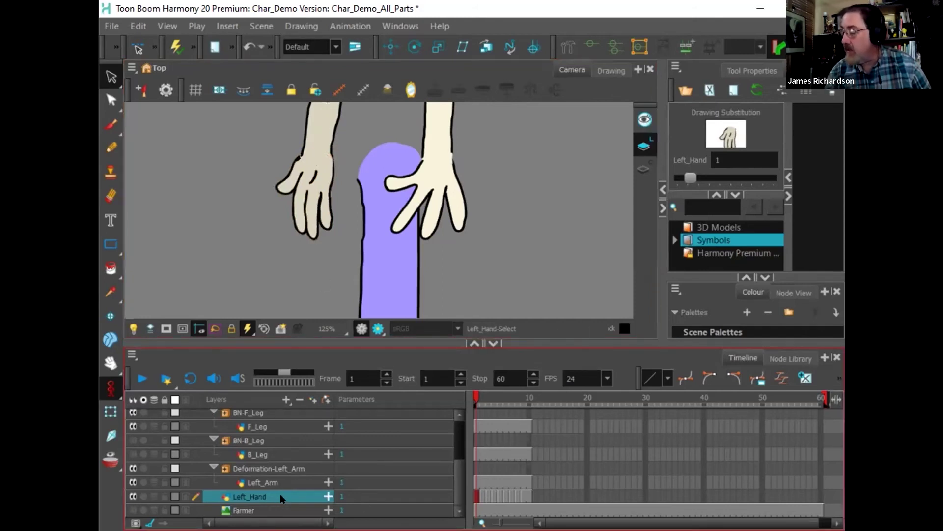
Step: Move the Left_Hand layer into the Deformation-Left_Arm group and place Left_Arm above it
left_click_drag(281, 484, 288, 474)
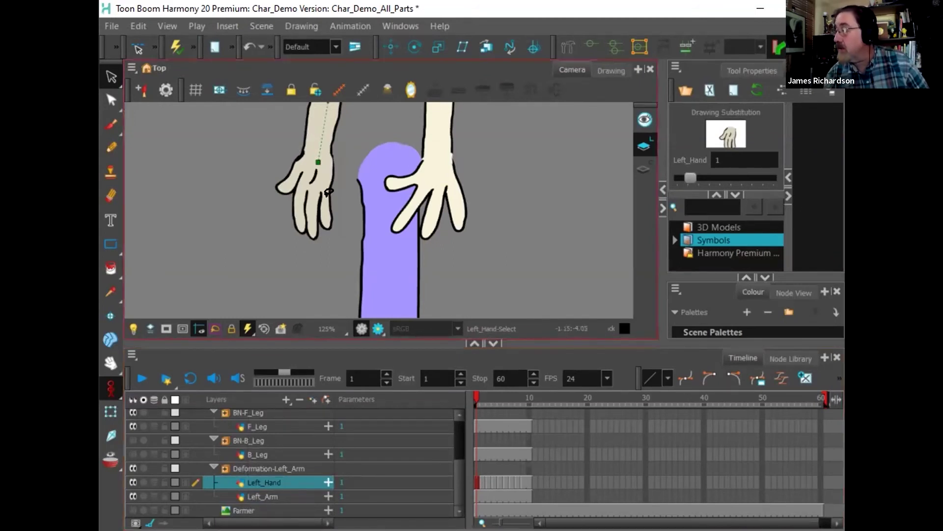
left_click(277, 497)
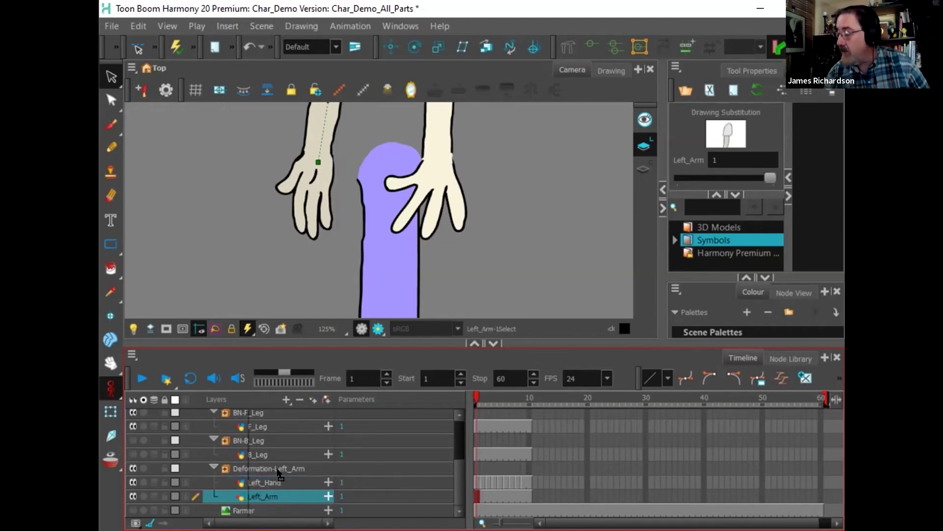
left_click_drag(281, 476, 282, 476)
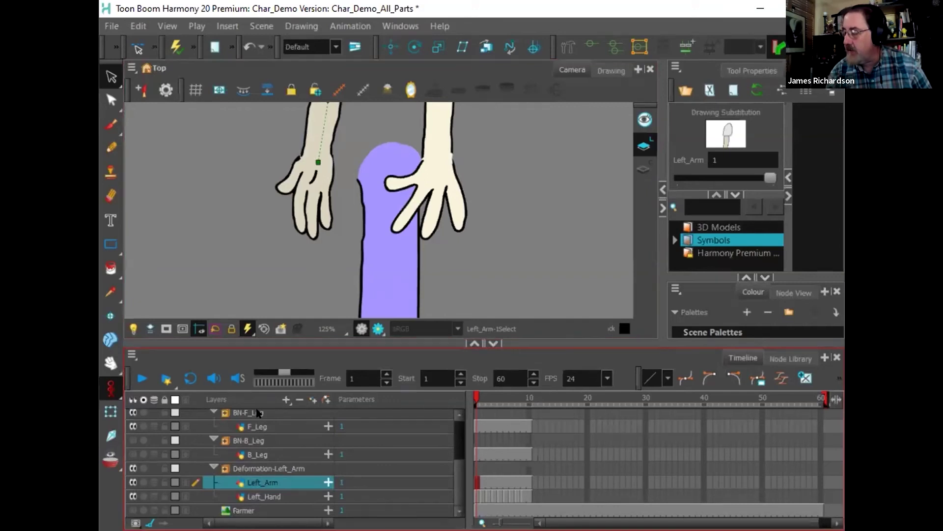
Step: Show the B_Leg and Body drawings together with their BN-B_Leg and BN-Body groups again
left_click(132, 453)
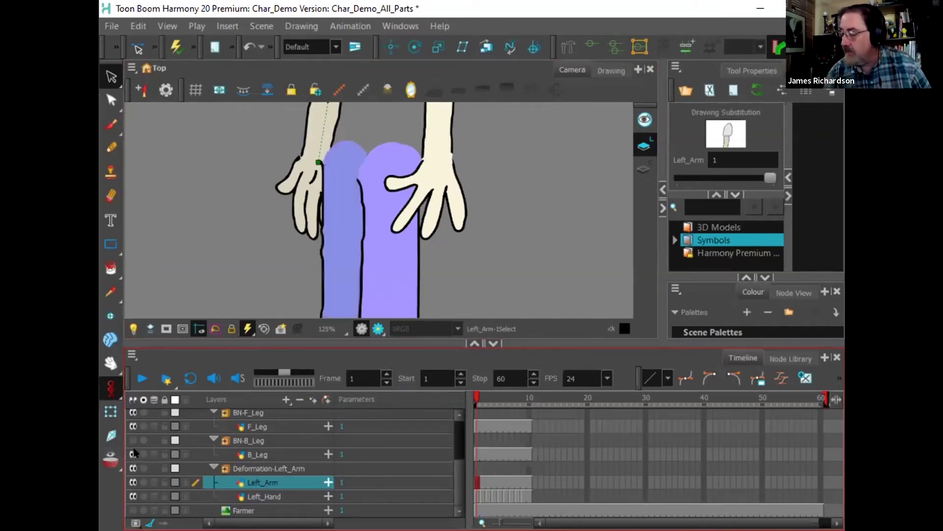
left_click(130, 439)
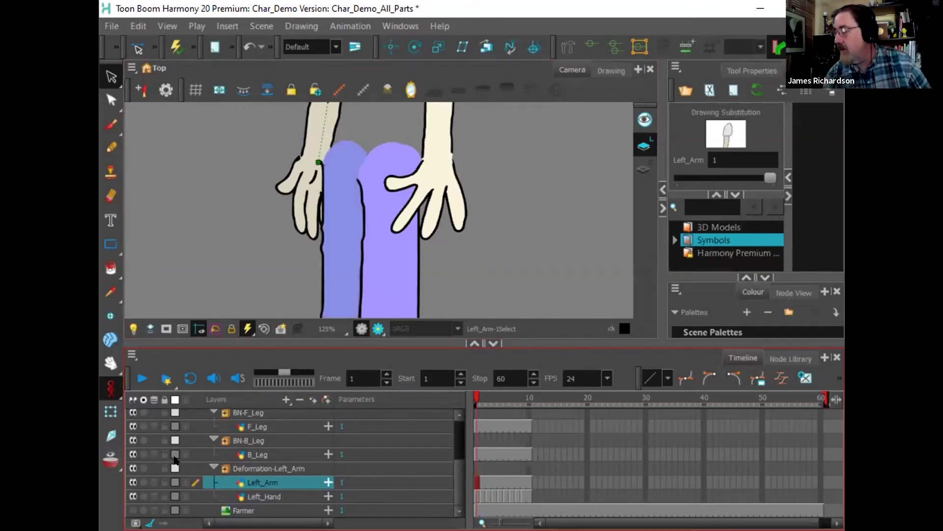
scroll(196, 448, "up", 3)
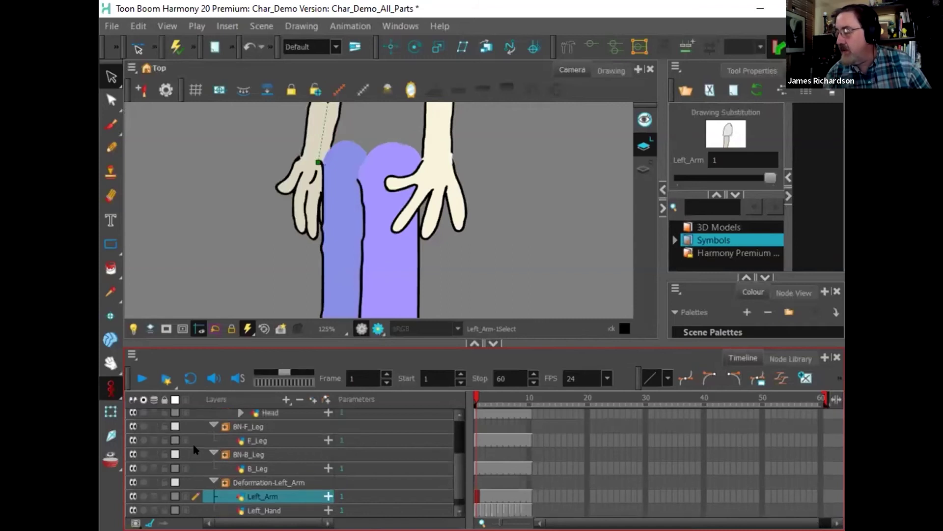
left_click(132, 440)
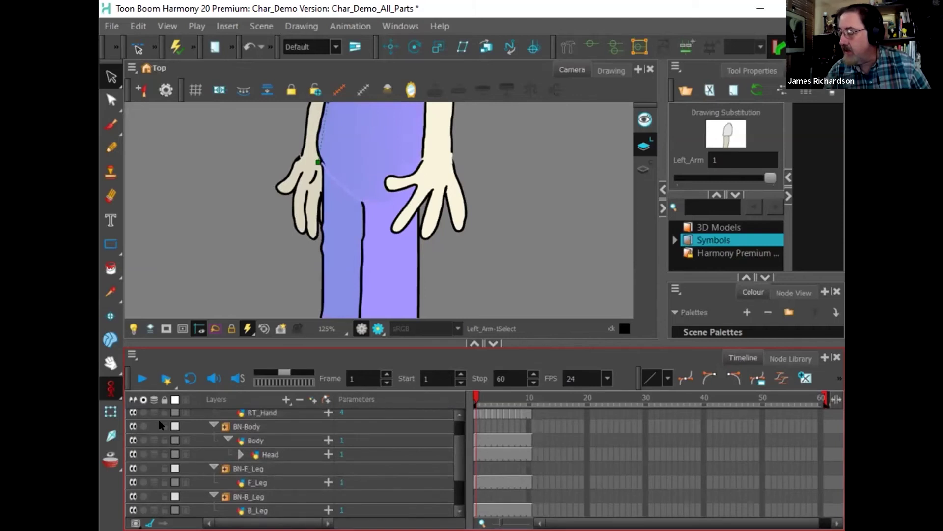
scroll(153, 421, "up", 2)
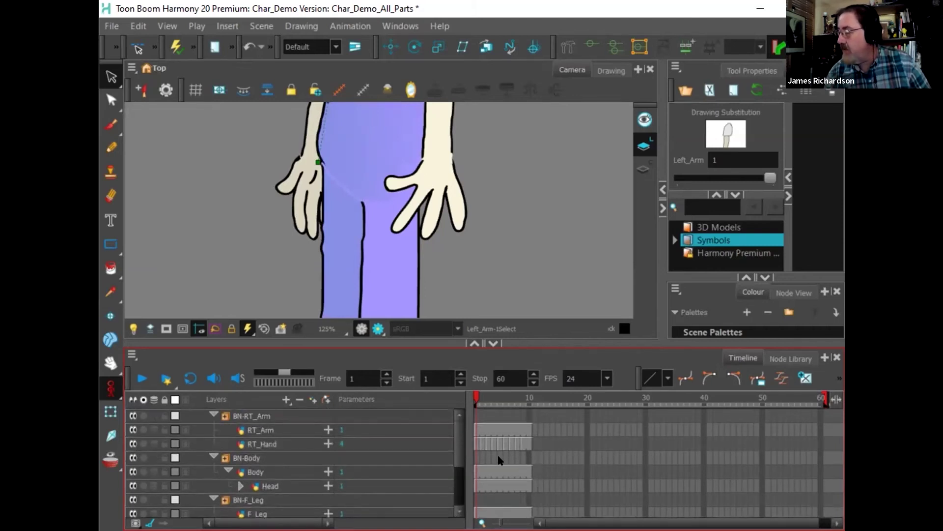
scroll(455, 436, "down", 3)
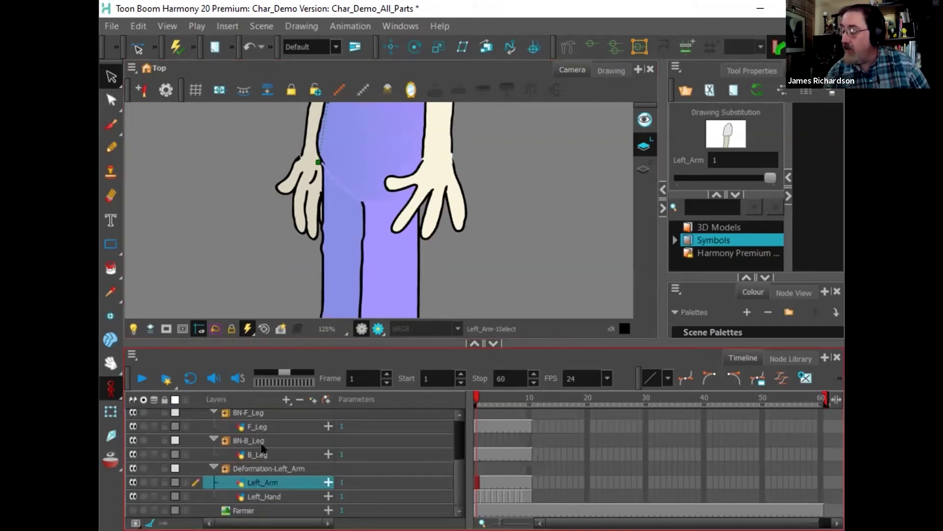
Step: Select the Left_Hand layer inside the Deformation-Left_Arm group
left_click(253, 469)
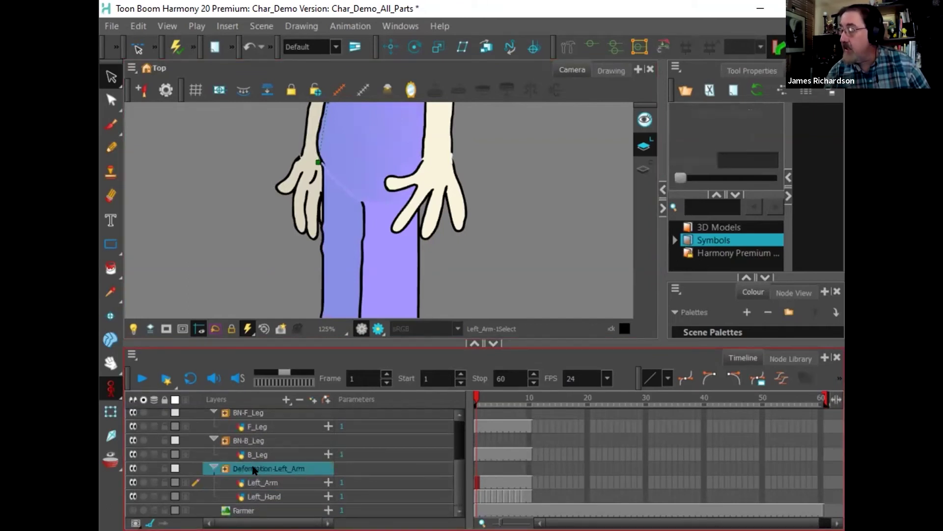
left_click(257, 483)
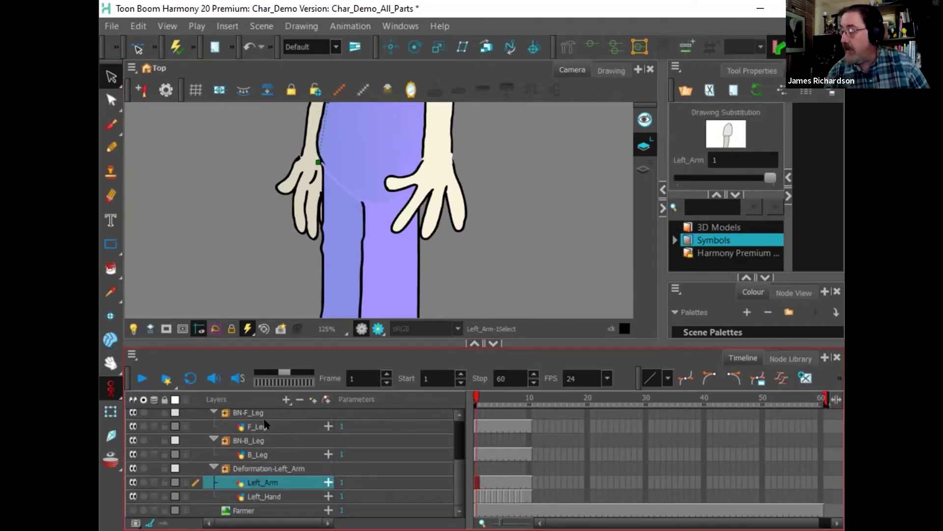
left_click(280, 498)
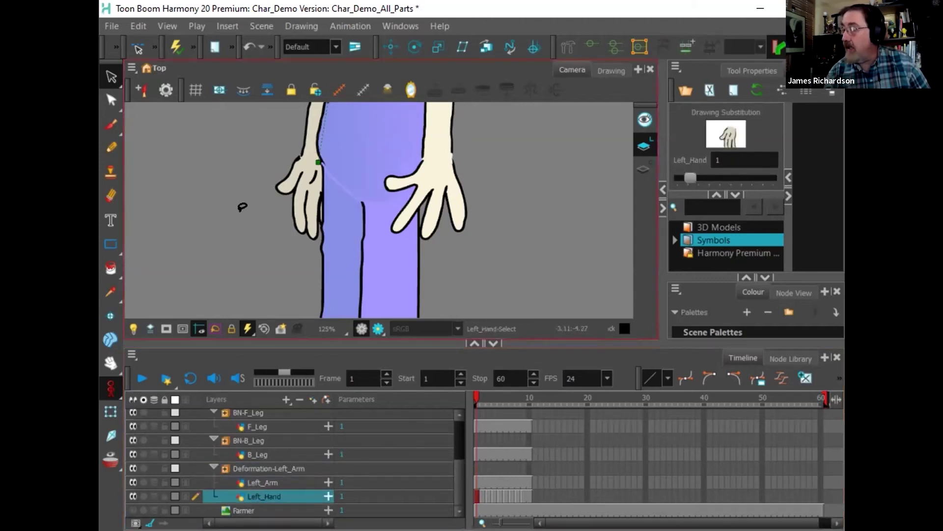
Step: Test the Deformation-Left_Arm rig with the Transform tool by swinging the arm and bending its forearm up at the elbow
scroll(242, 207, "down", 2)
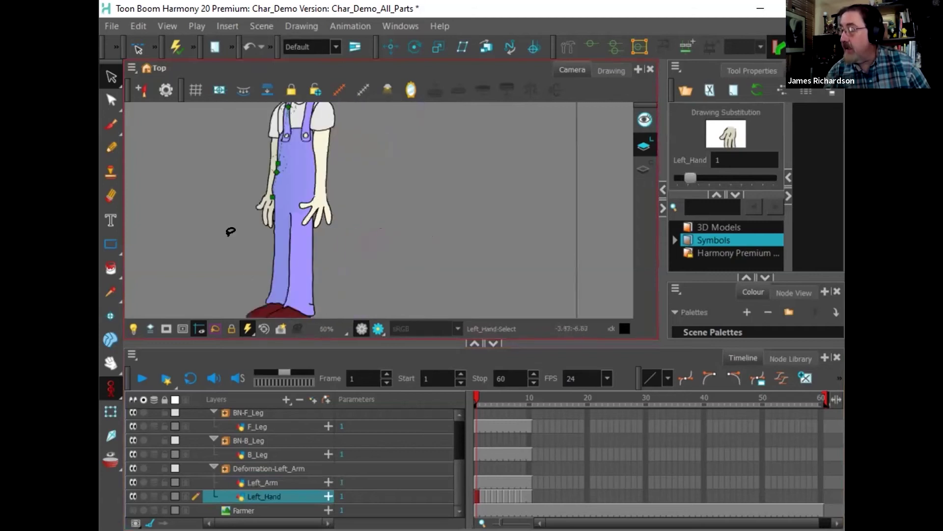
left_click(112, 408)
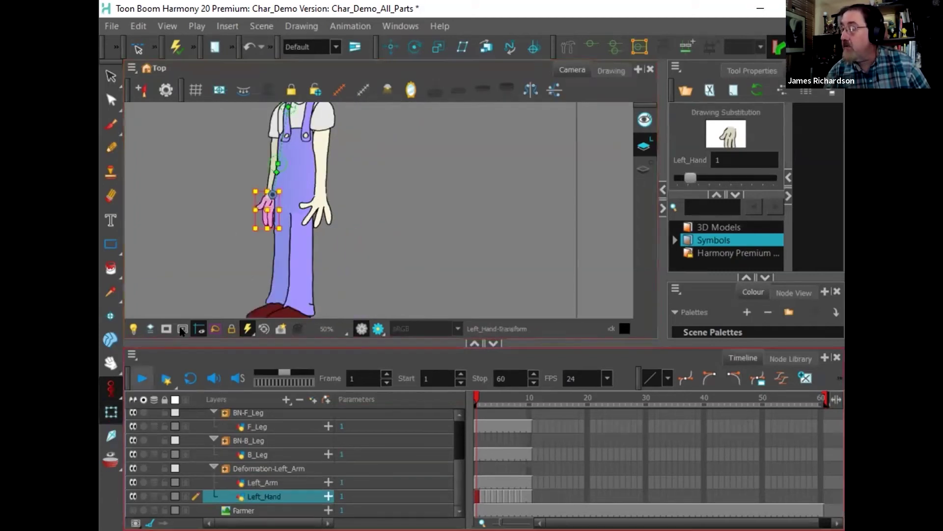
left_click(277, 469)
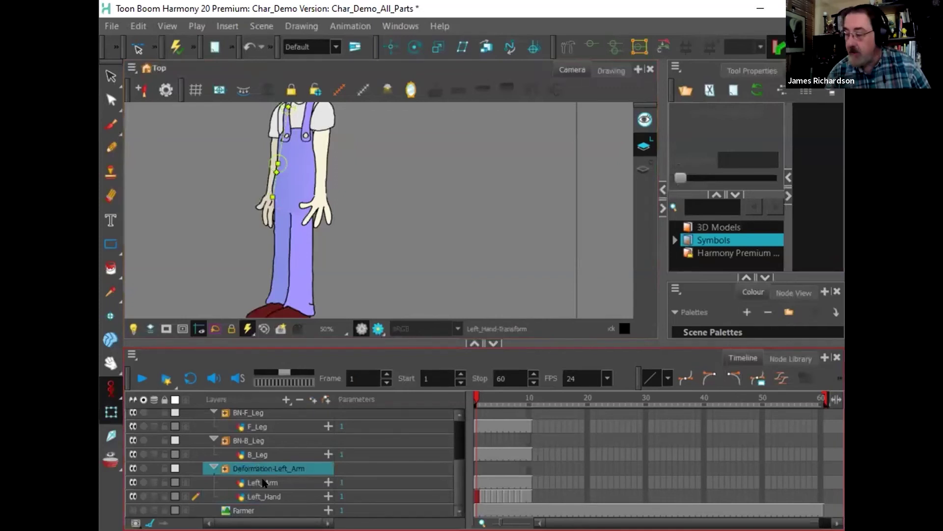
left_click(264, 483)
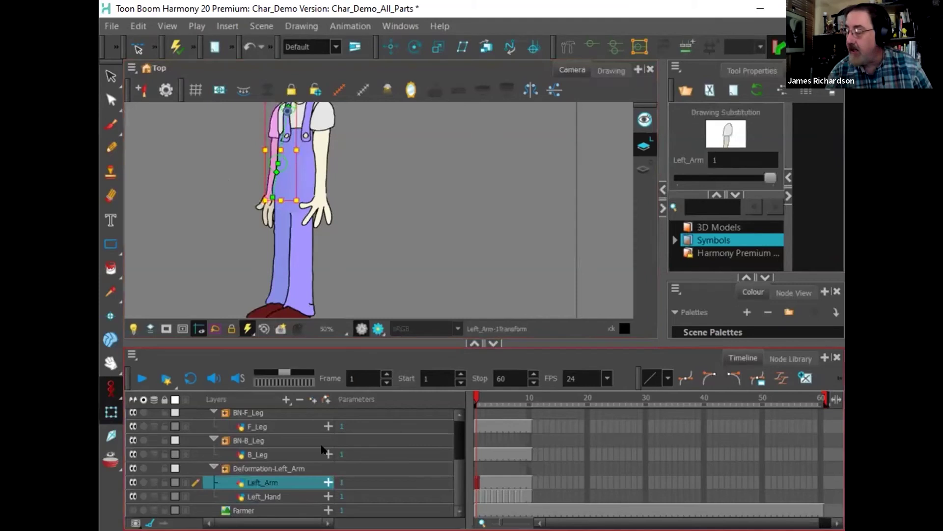
left_click(266, 468)
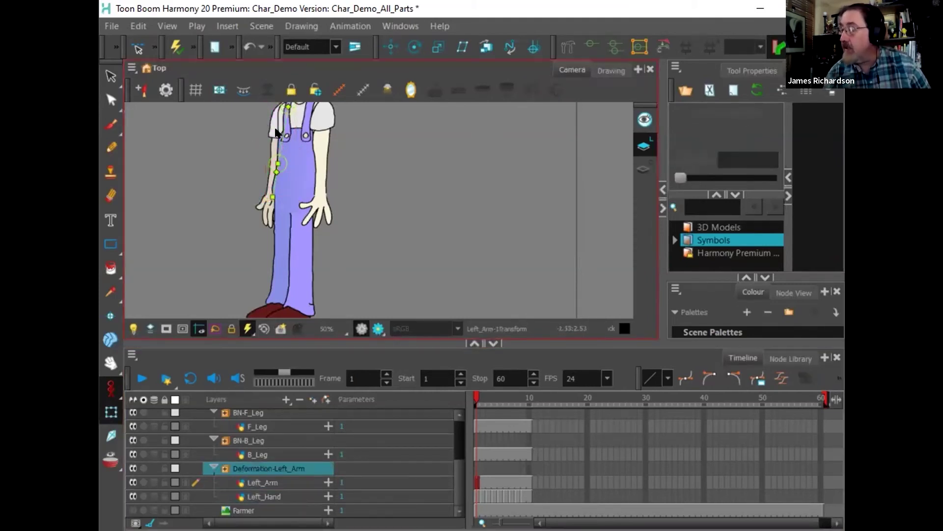
left_click_drag(275, 131, 276, 165)
scroll(291, 157, "down", 1)
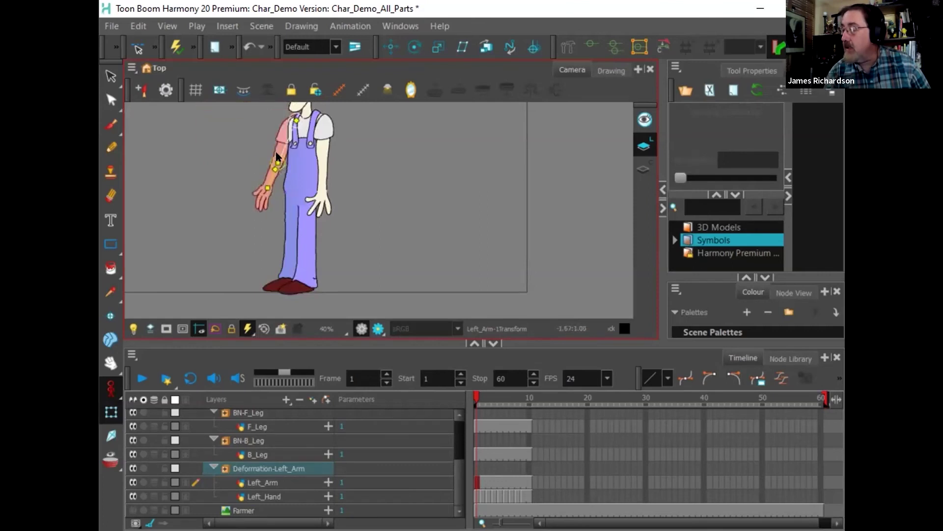
key("ctrl+z")
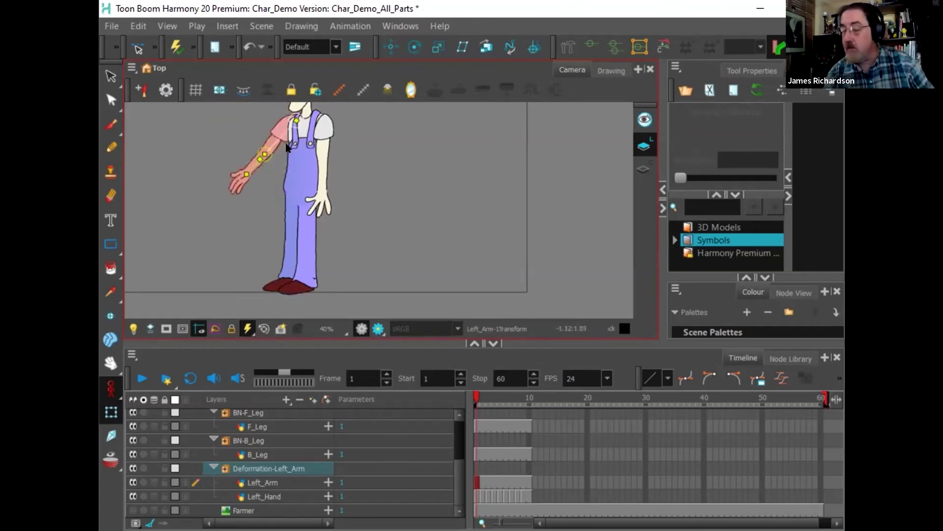
left_click_drag(286, 147, 267, 156)
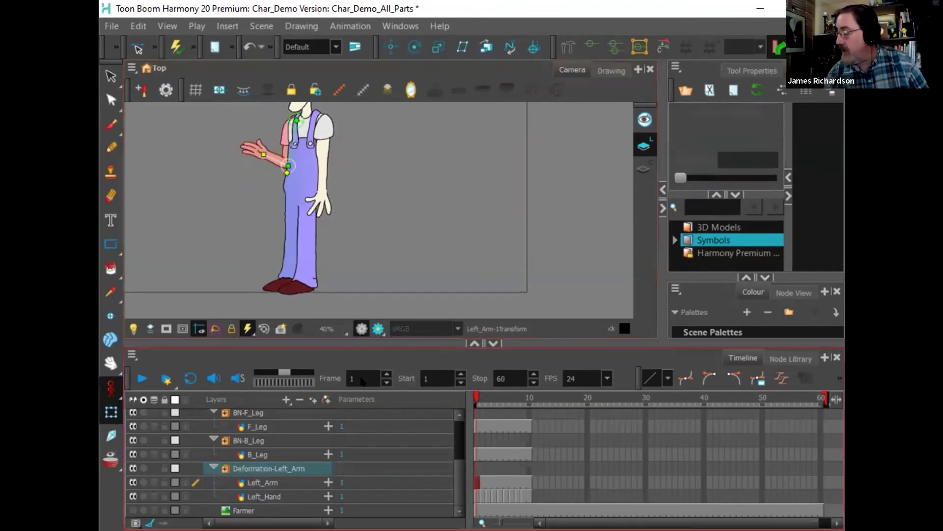
Step: Step through frames 1 to 9 of the Left_Hand layer to examine its drawings on the bent arm, and return to frame 4
left_click(268, 497)
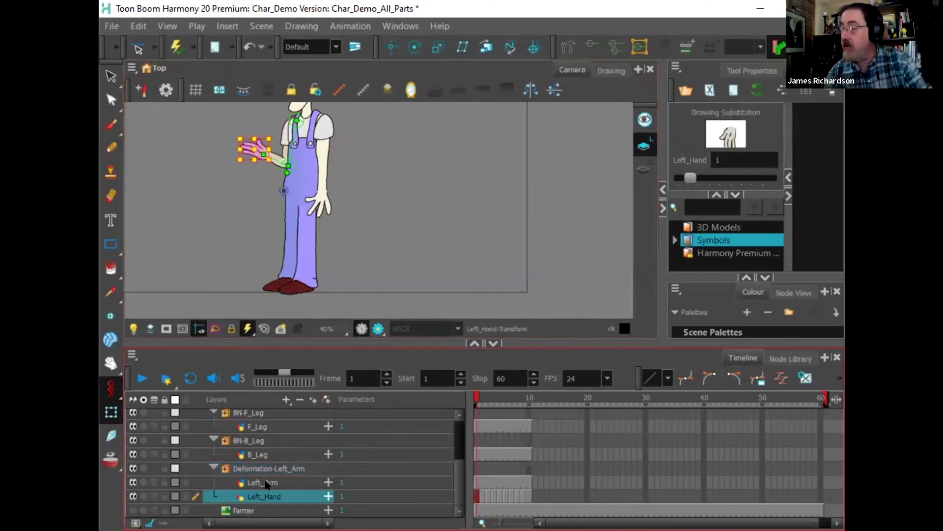
key("period")
key("period")
key("period")
key("period")
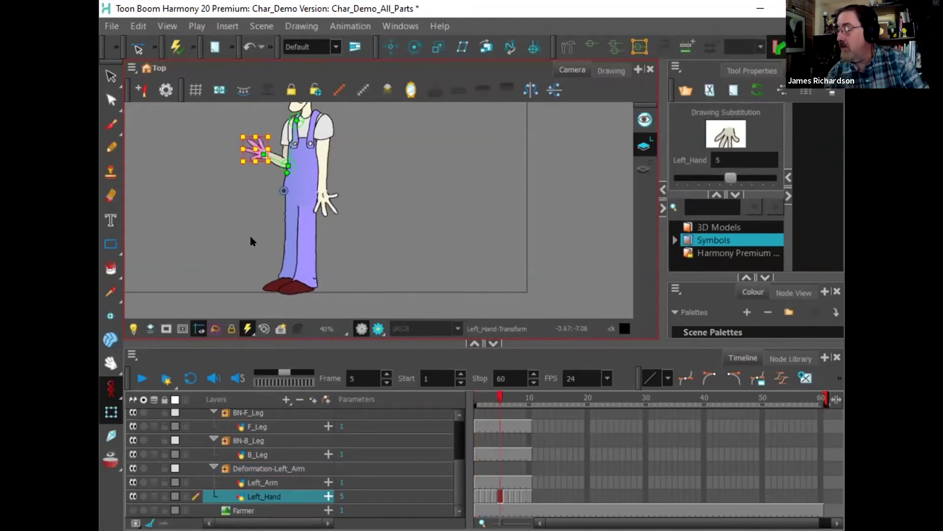
key("period")
key("period")
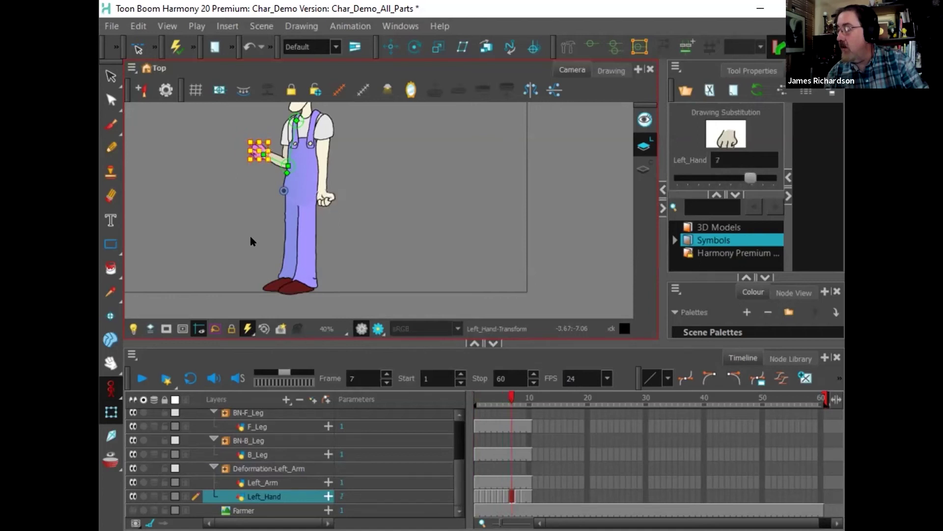
key("period")
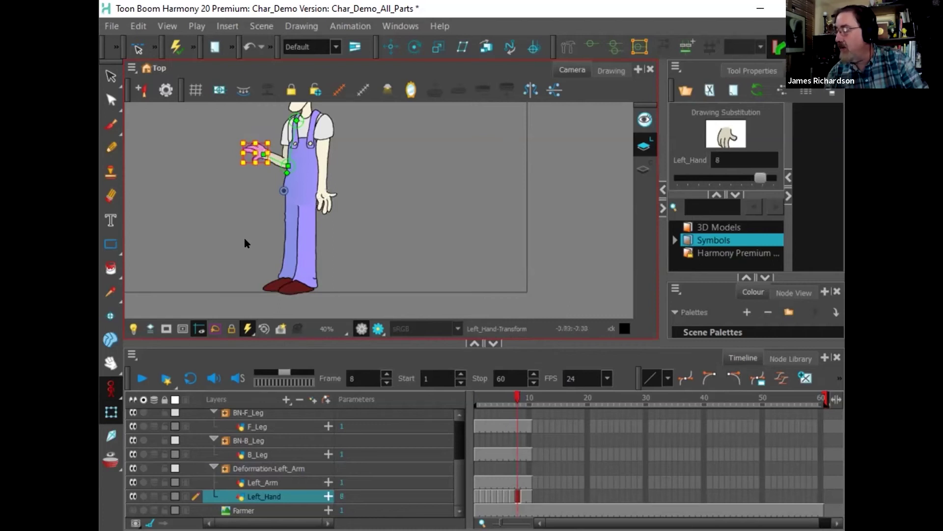
key("period")
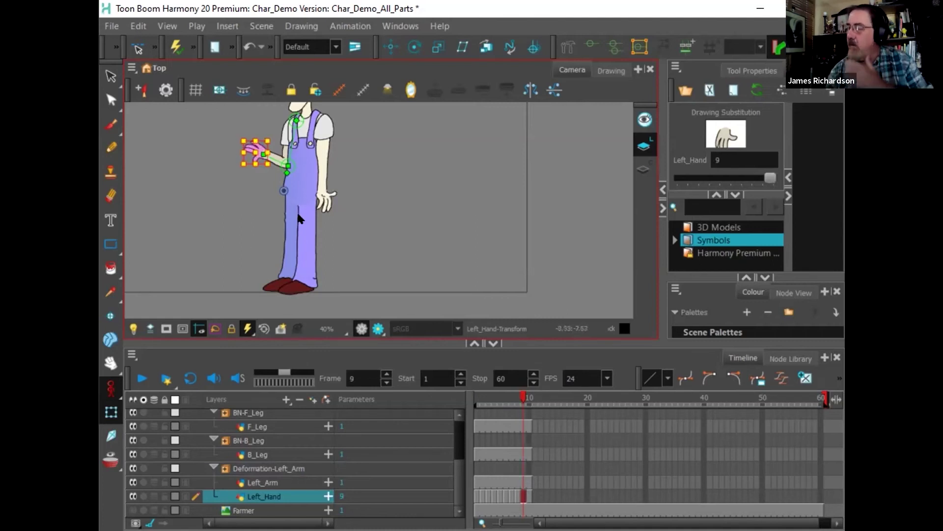
left_click(498, 396)
mouse_move(497, 393)
left_mouse_down()
mouse_move(476, 394)
mouse_move(506, 395)
mouse_move(453, 395)
mouse_move(494, 396)
left_mouse_up()
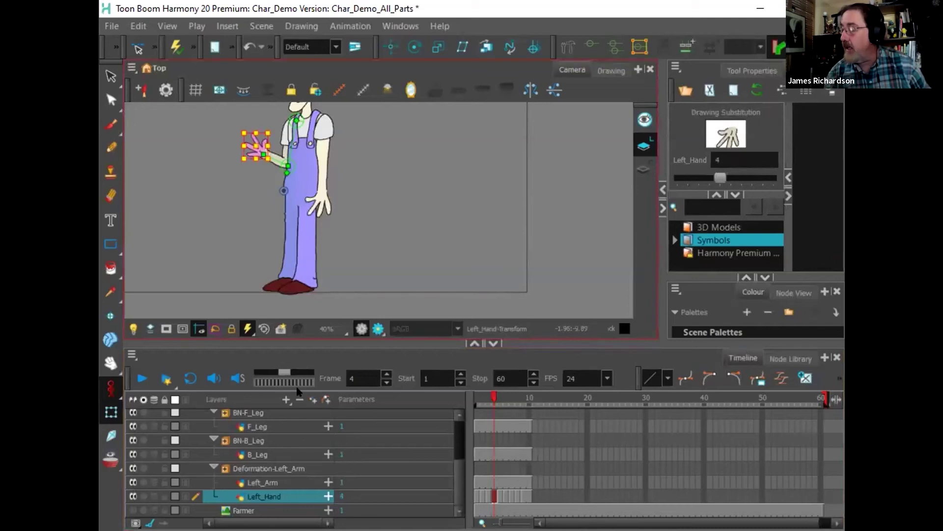
Step: Show the right arm's deformation controls from the RT_Hand layer and bend the arm across the body with the hand raised
scroll(276, 451, "up", 3)
scroll(281, 451, "up", 1)
left_click(281, 445)
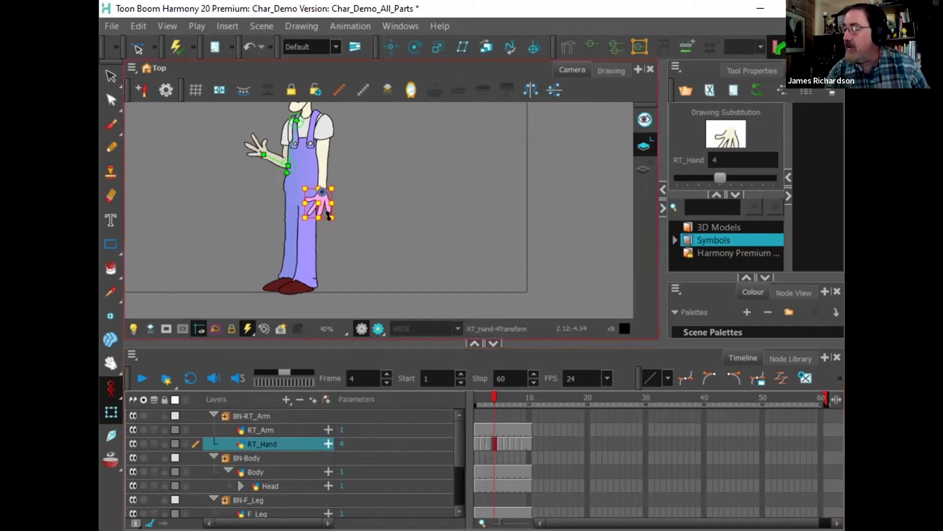
left_click_drag(328, 214, 332, 245)
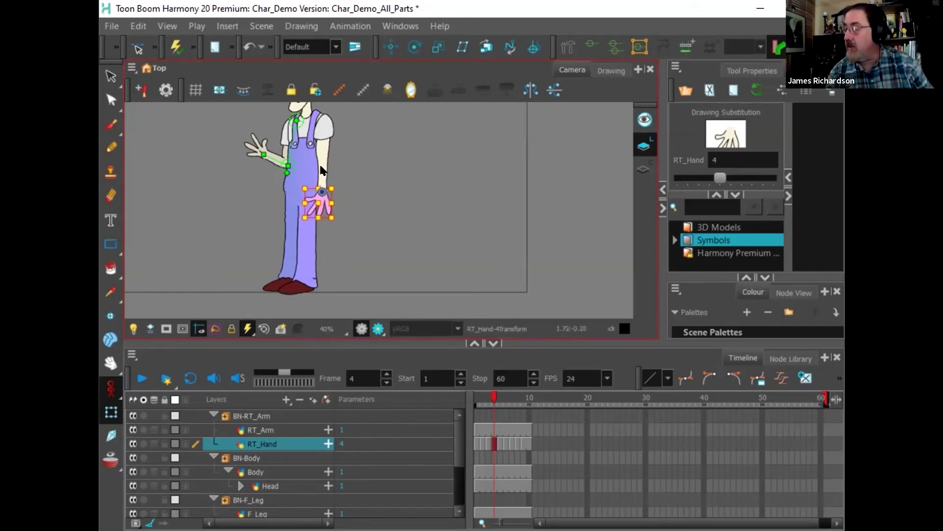
left_click(588, 45)
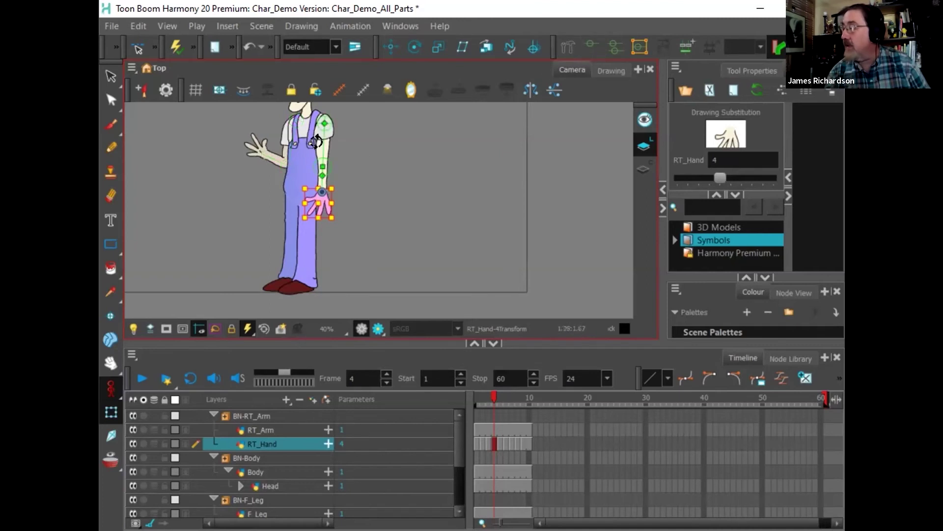
left_click_drag(316, 142, 275, 132)
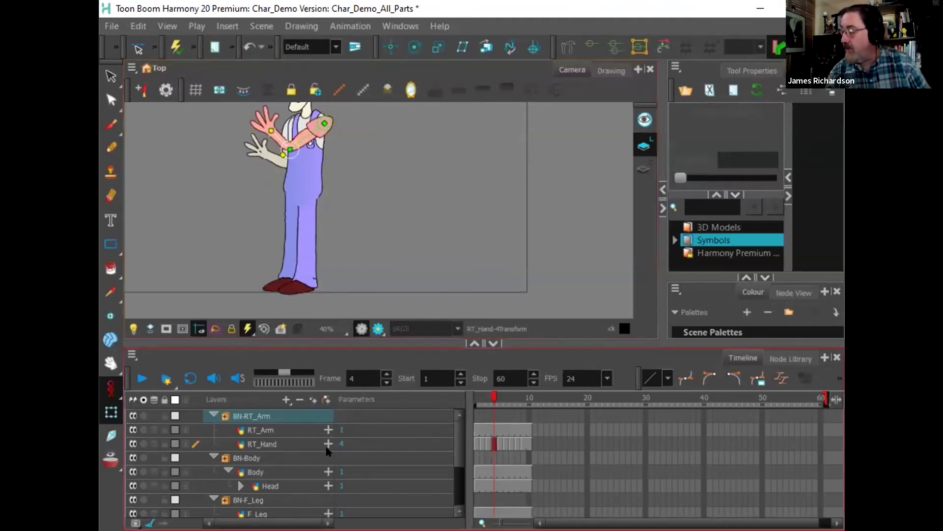
left_click(301, 441)
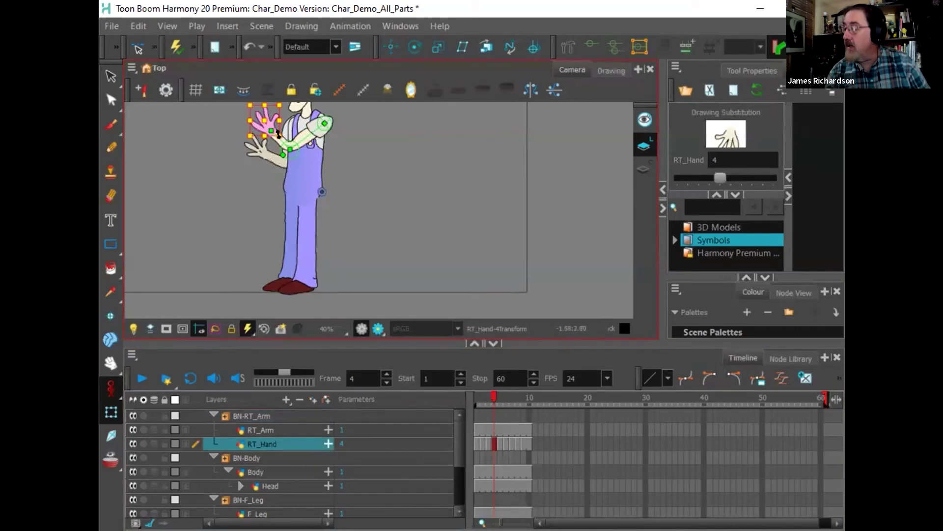
mouse_move(284, 130)
left_mouse_down()
mouse_move(263, 136)
mouse_move(277, 121)
mouse_move(263, 133)
mouse_move(325, 101)
mouse_move(295, 106)
mouse_move(240, 162)
mouse_move(299, 101)
mouse_move(337, 101)
mouse_move(243, 151)
mouse_move(235, 171)
mouse_move(291, 103)
left_mouse_up()
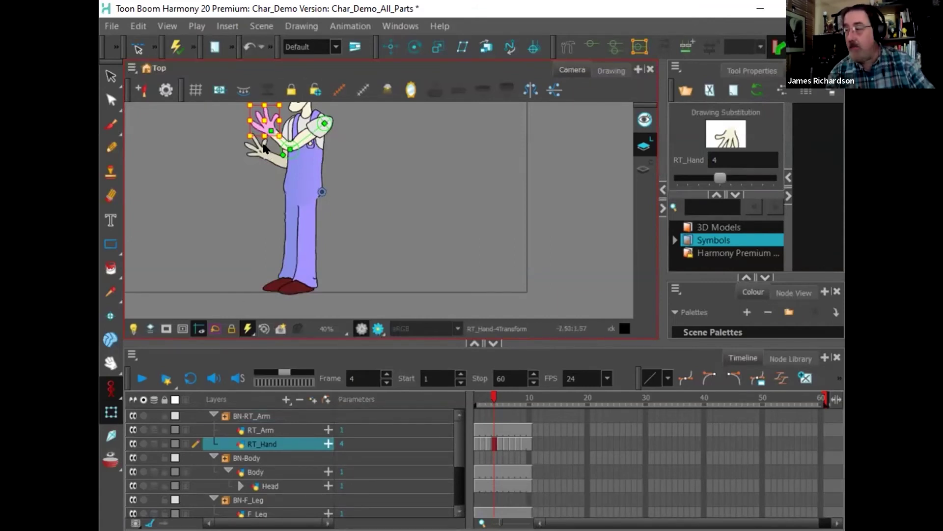
Step: Undo the test poses of the right and left arms
key("b")
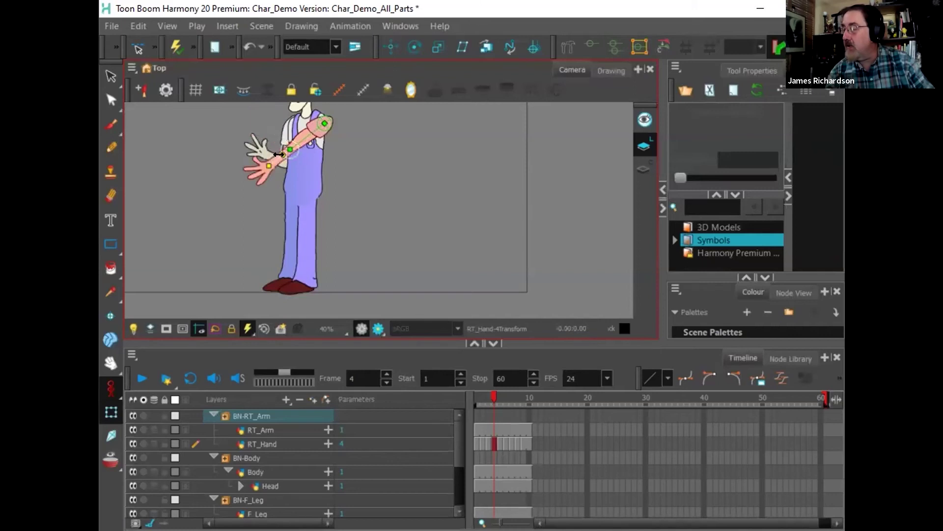
key("ctrl+z")
key("ctrl+z")
key("ctrl+z")
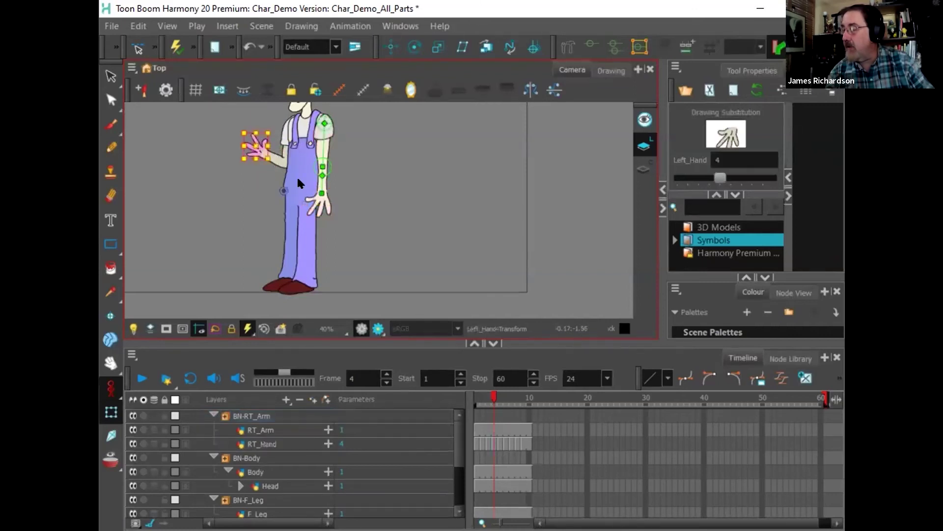
key("ctrl+z")
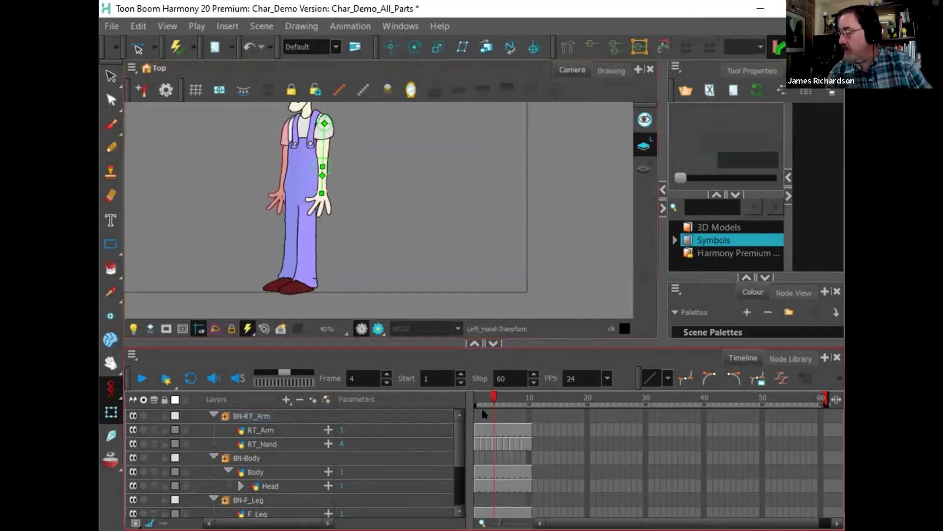
Step: Show the left arm's deformation controls and scrub the first frames to examine the hand drawings, ending on frame 1
mouse_move(482, 399)
left_mouse_down()
mouse_move(500, 399)
mouse_move(484, 389)
left_mouse_up()
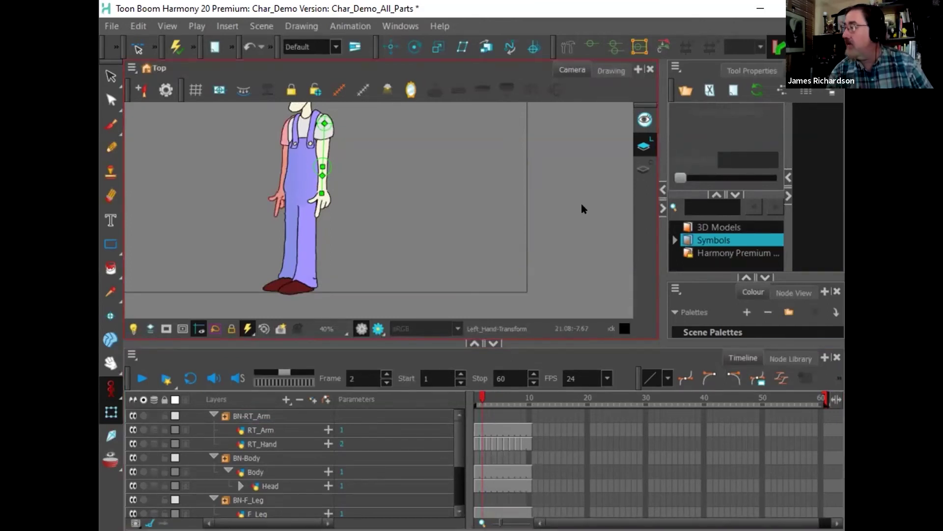
left_click(590, 45)
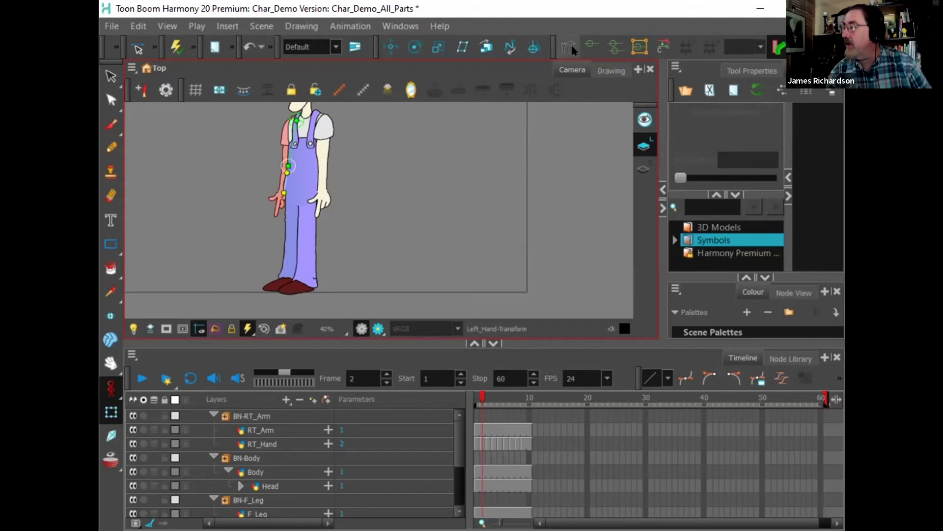
left_click_drag(480, 399, 486, 393)
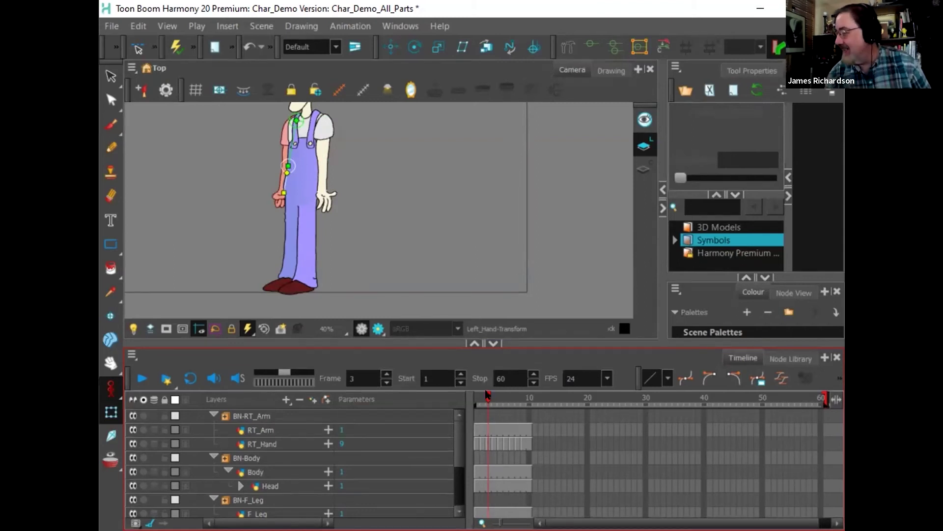
left_click(479, 399)
left_click(479, 400)
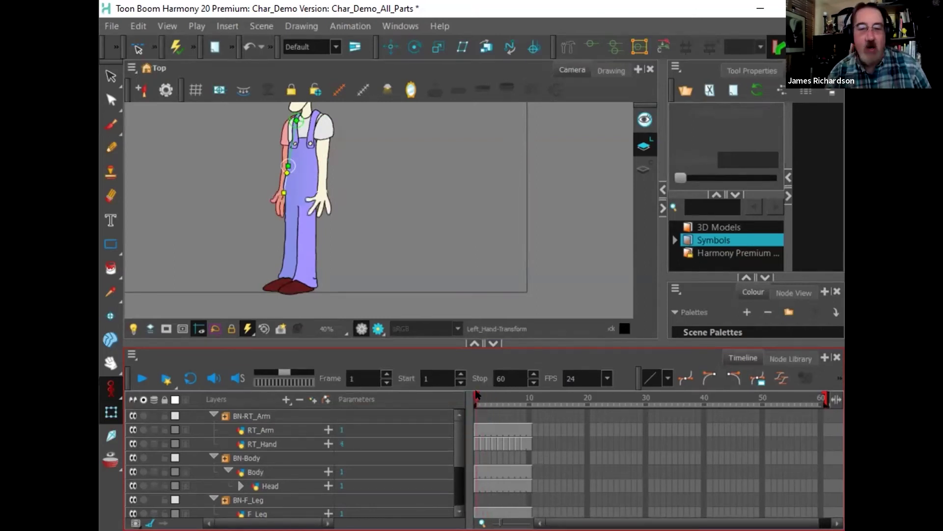
mouse_move(478, 393)
left_mouse_down()
mouse_move(496, 396)
mouse_move(476, 397)
left_mouse_up()
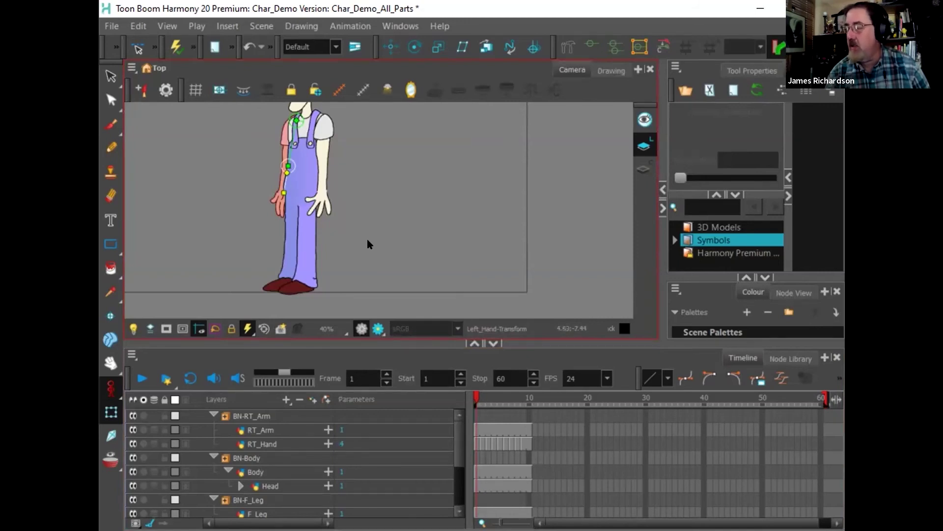
Step: Switch to the Select tool and show the deformation controls of the RT_Arm layer
left_click(111, 76)
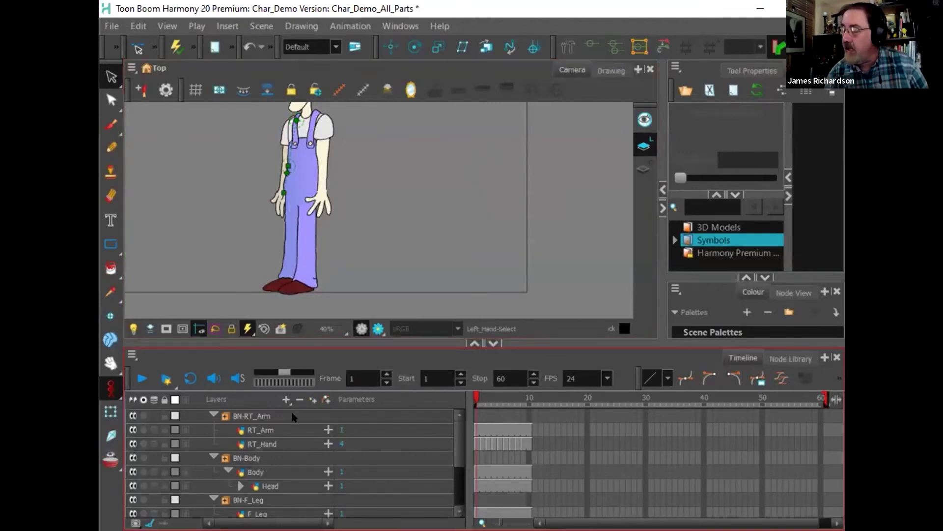
left_click(280, 431)
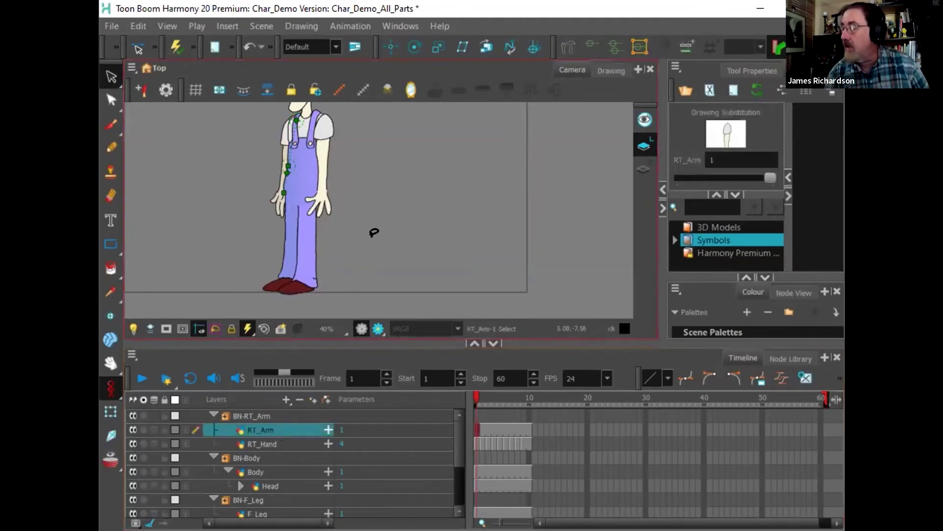
left_click(592, 46)
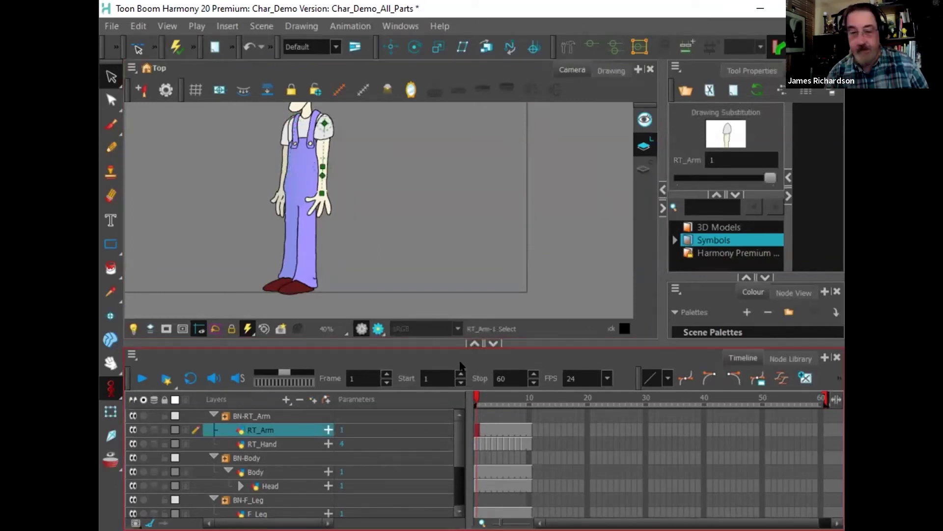
Step: Rename the Deformation-Left_Arm group as BN-Left_Arm
left_click_drag(456, 443, 453, 484)
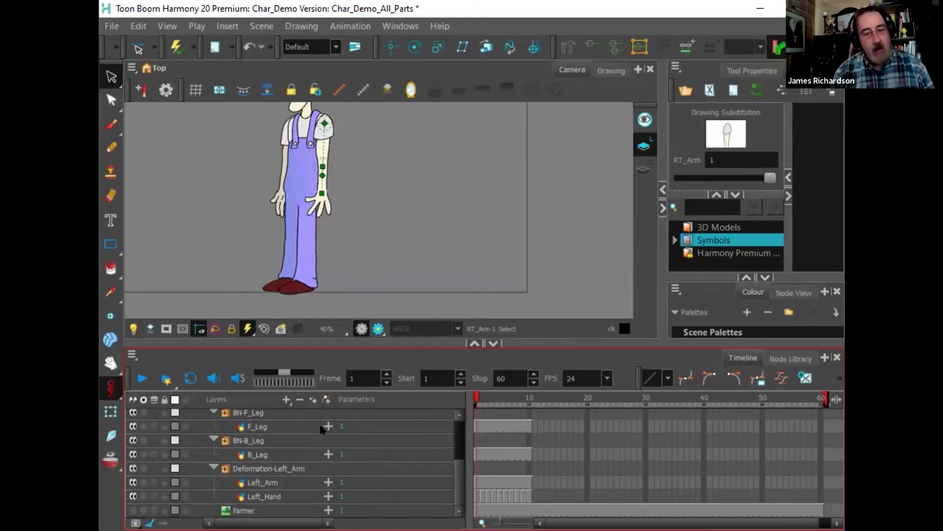
left_click(252, 470)
double_click(252, 470)
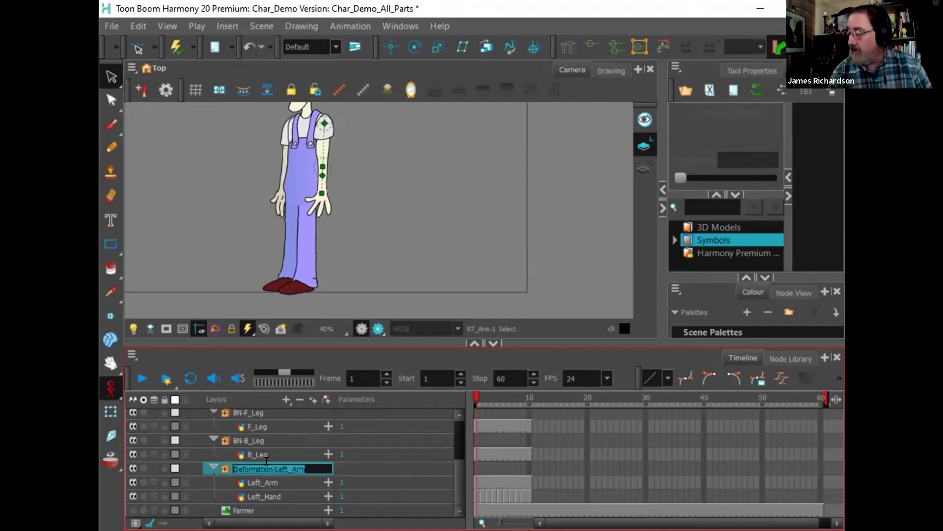
left_click_drag(272, 464, 209, 453)
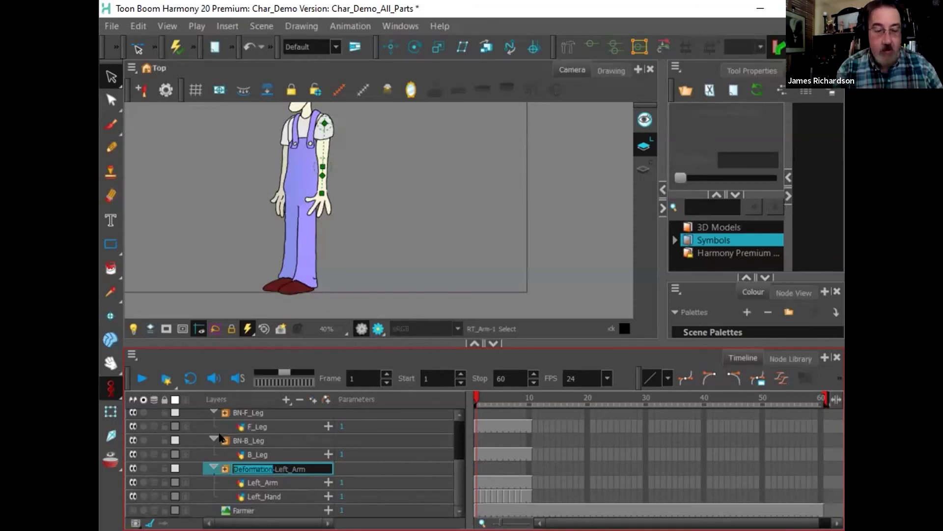
type("BN")
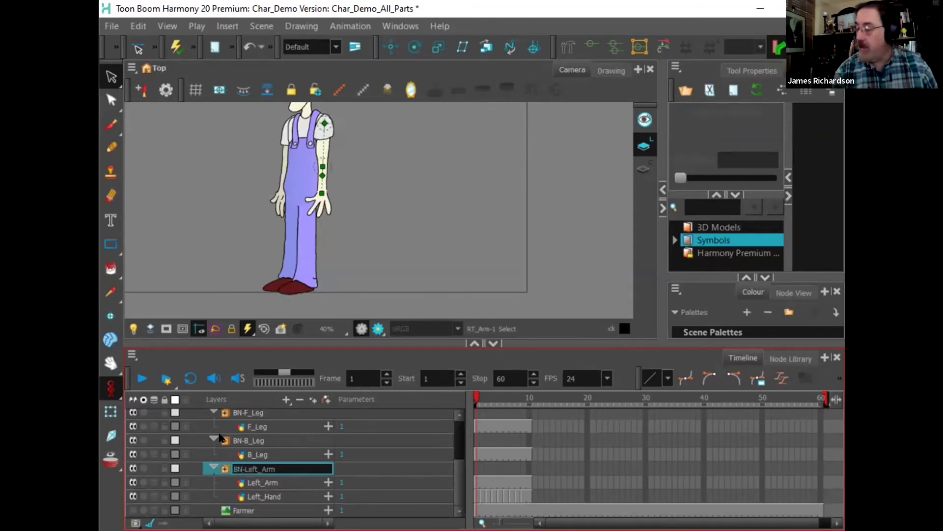
left_click(380, 471)
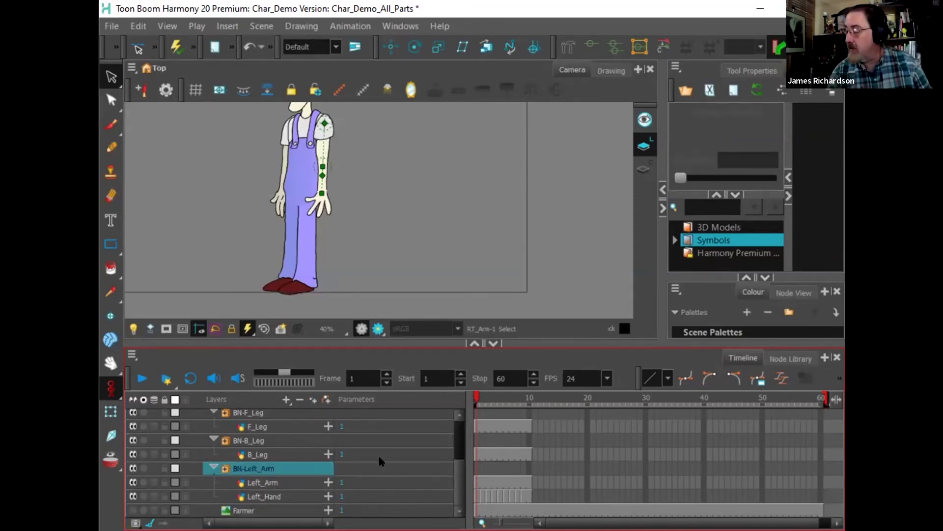
Step: Collapse the BN-RT_Arm, BN-Body, BN-F_Leg, BN-B_Leg and BN-Left_Arm groups in the layer list
left_click_drag(455, 486, 463, 429)
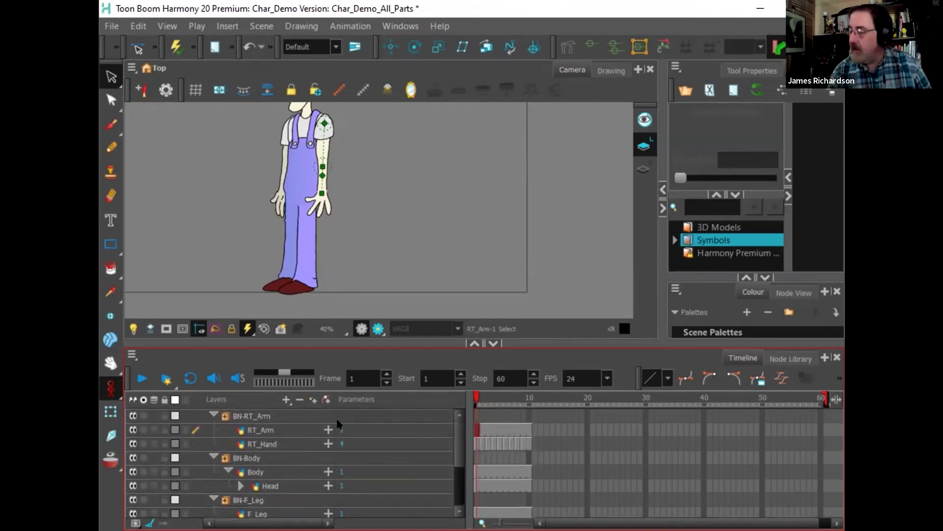
left_click(213, 415)
left_click(212, 430)
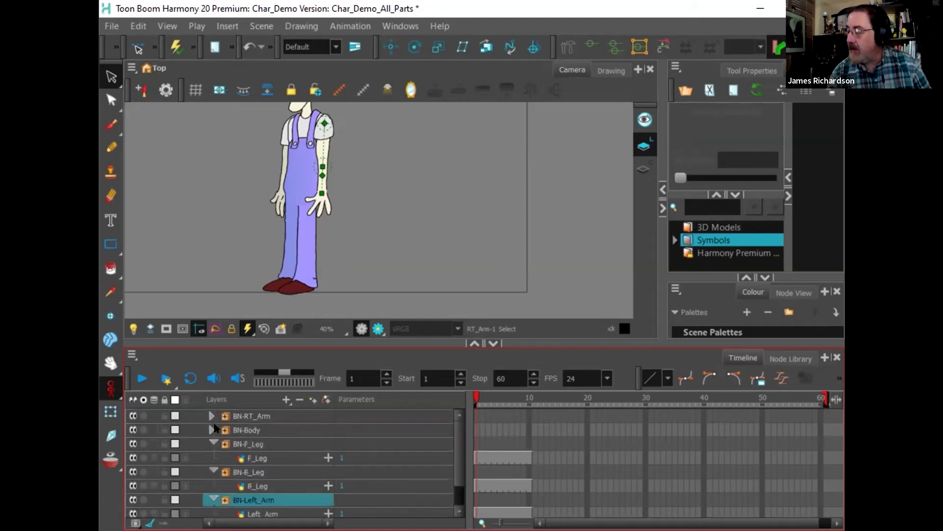
left_click(211, 442)
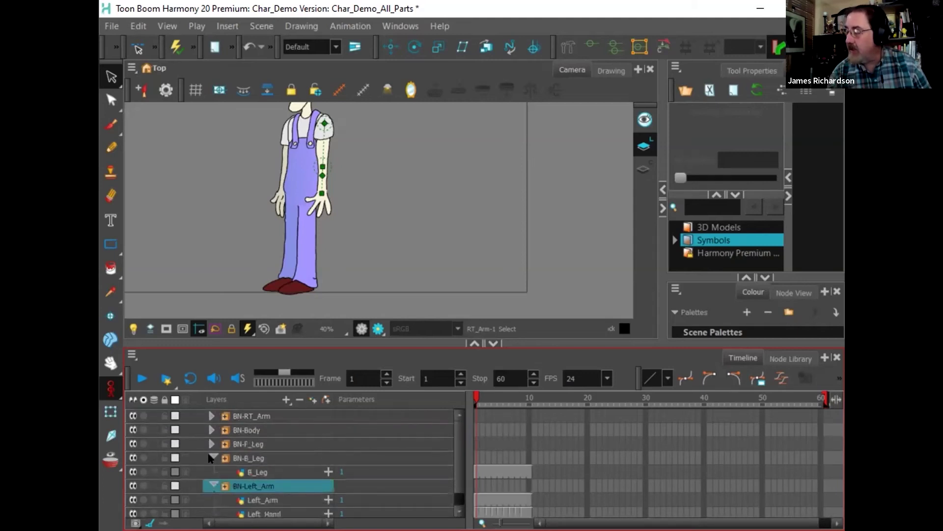
left_click(211, 458)
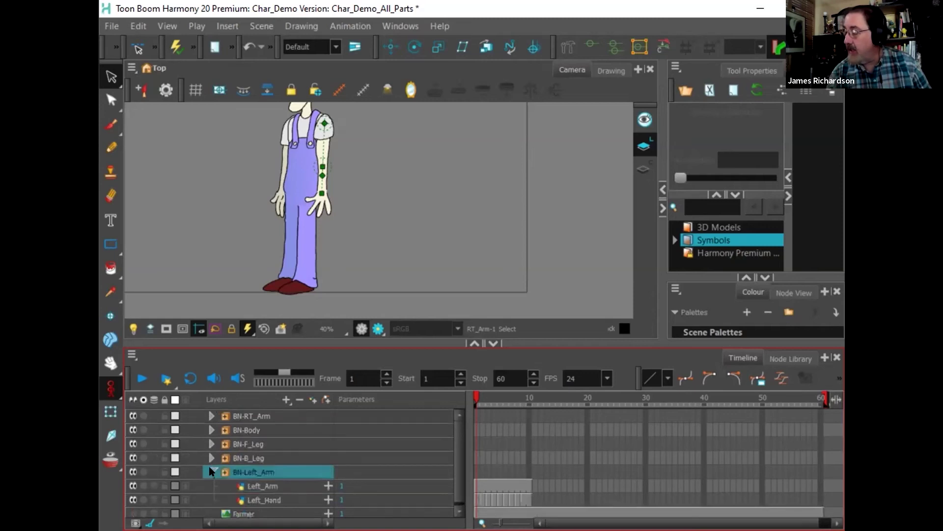
left_click(212, 471)
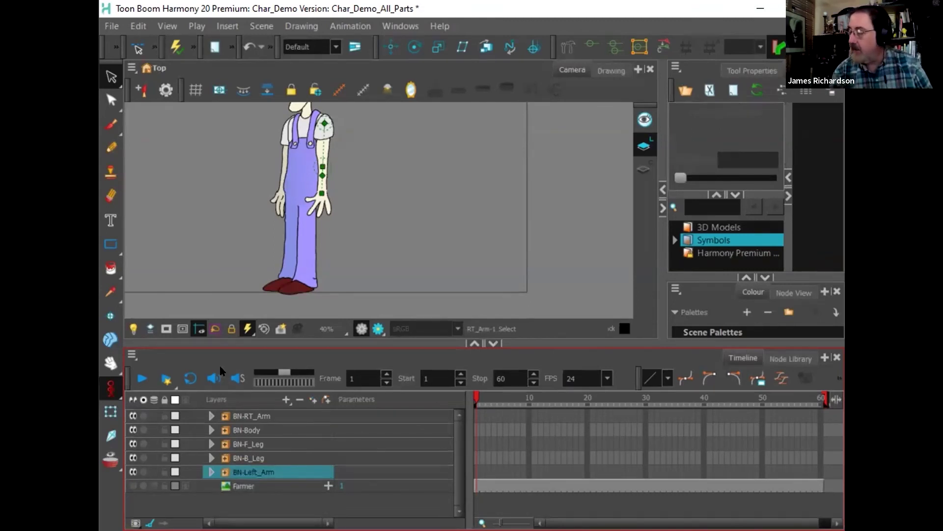
Step: Give the Camera view more height and frame the whole farmer and the camera boundary in it
scroll(385, 232, "up", 2)
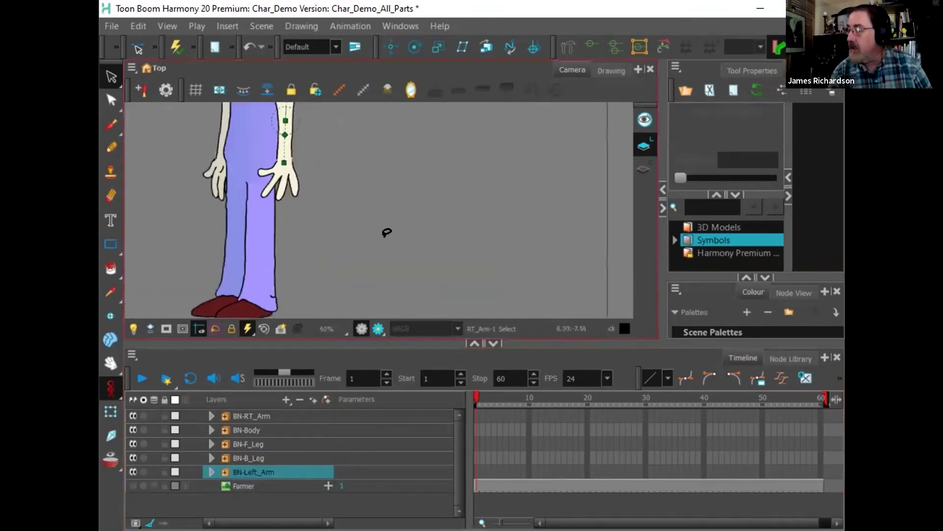
scroll(386, 232, "down", 3)
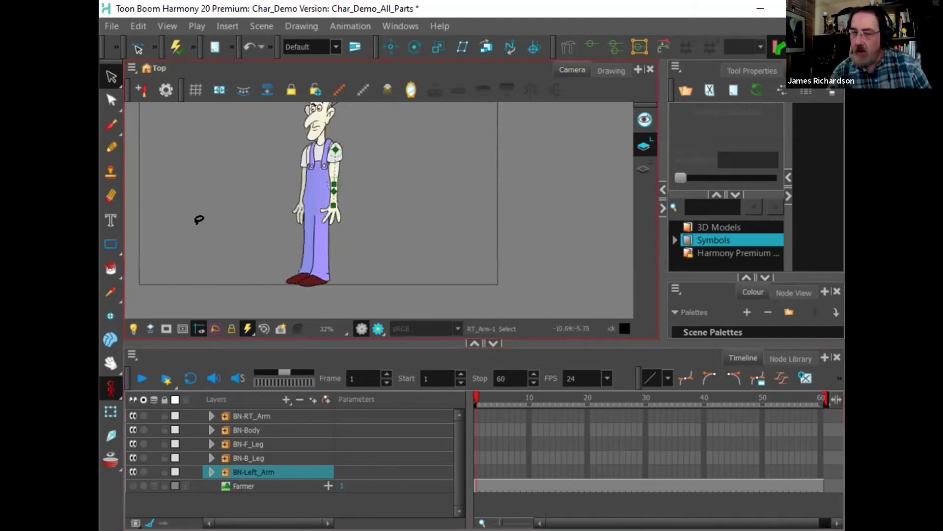
left_click_drag(171, 343, 170, 375)
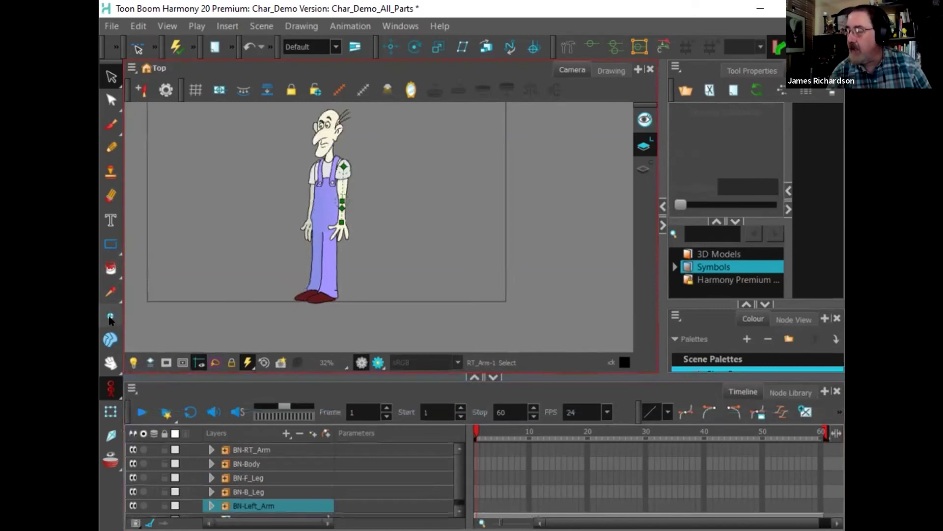
left_click(111, 361)
left_click_drag(248, 220, 279, 245)
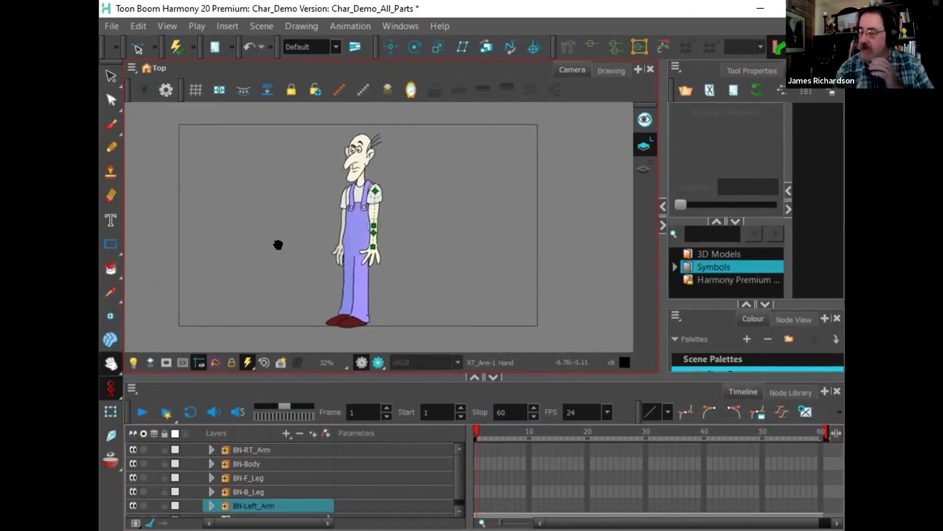
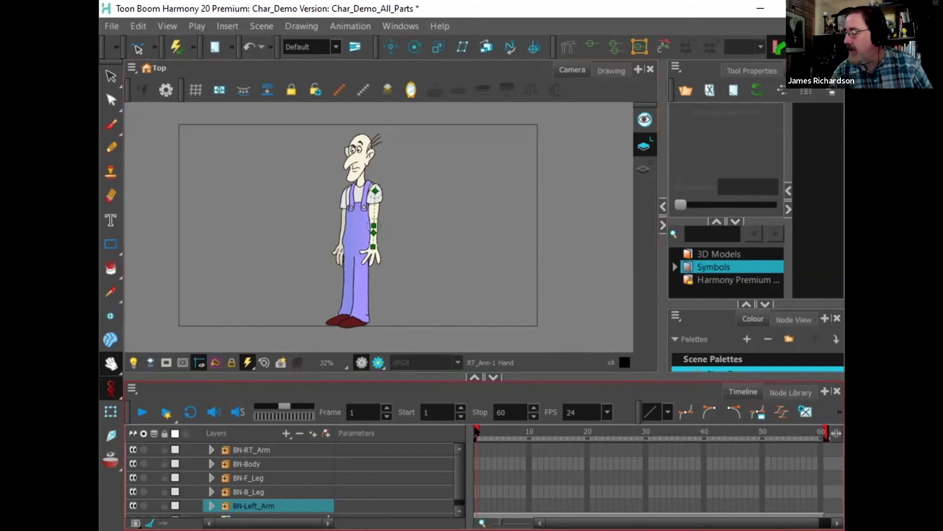
Step: Select the BN-Body group, show its deformation controls and go to frame 10
left_click(475, 463)
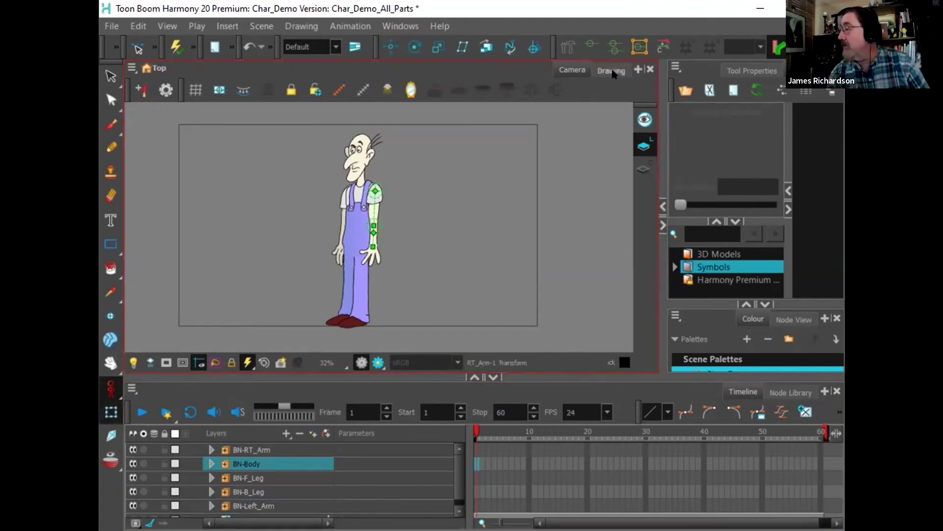
left_click(583, 48)
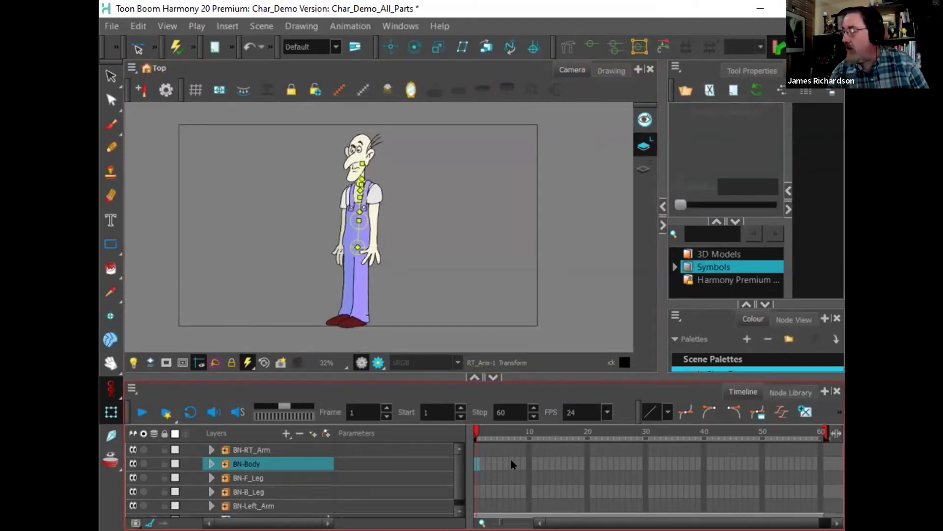
left_click(525, 461)
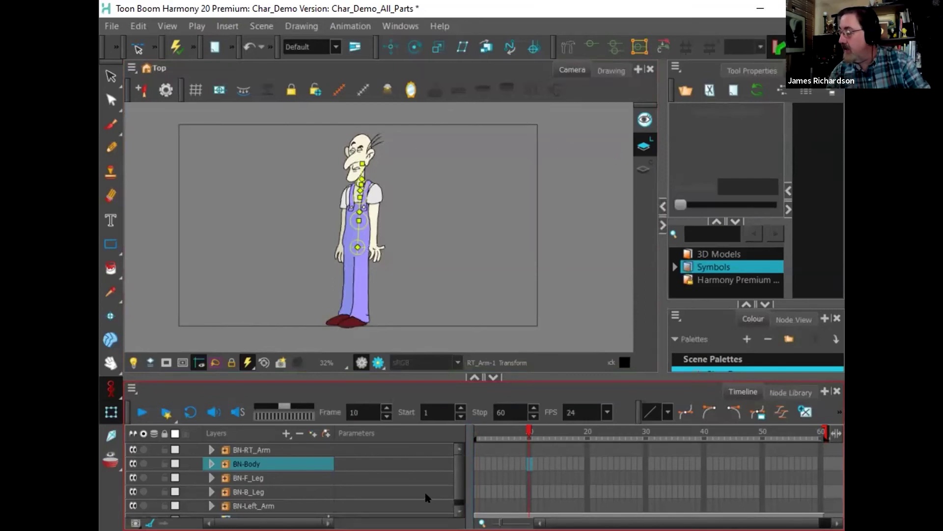
Step: Switch the back leg, left arm and right arm groups off and on again to check which parts they hold
left_click(134, 492)
left_click(133, 491)
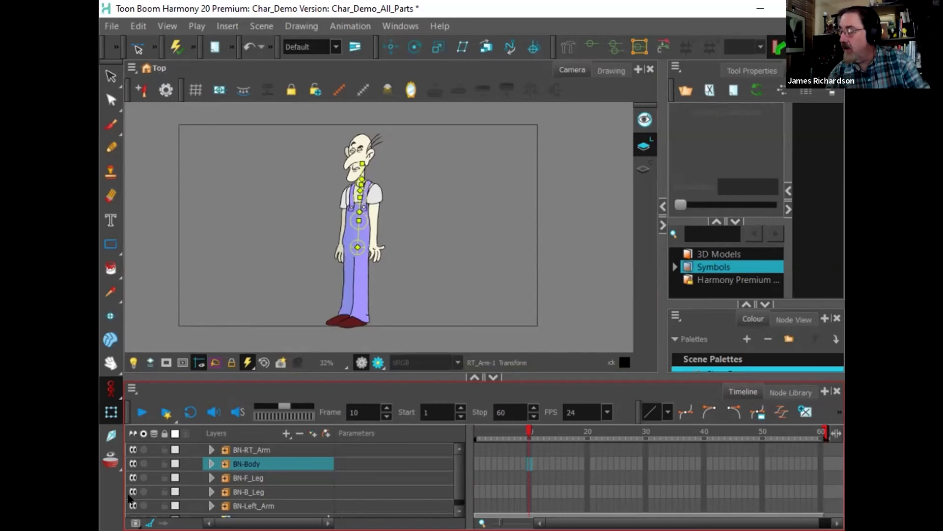
scroll(196, 489, "down", 1)
left_click(133, 495)
left_click(133, 495)
scroll(199, 481, "up", 1)
left_click(133, 450)
left_click(132, 450)
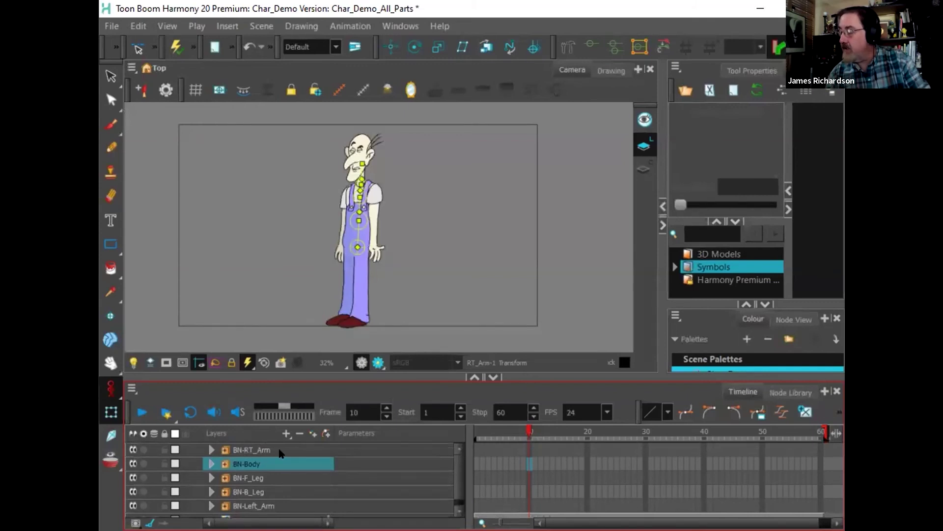
Step: Expand the BN-RT_Arm group, select the RT_Hand layer and step back through its drawings to frame 2
left_click(322, 449)
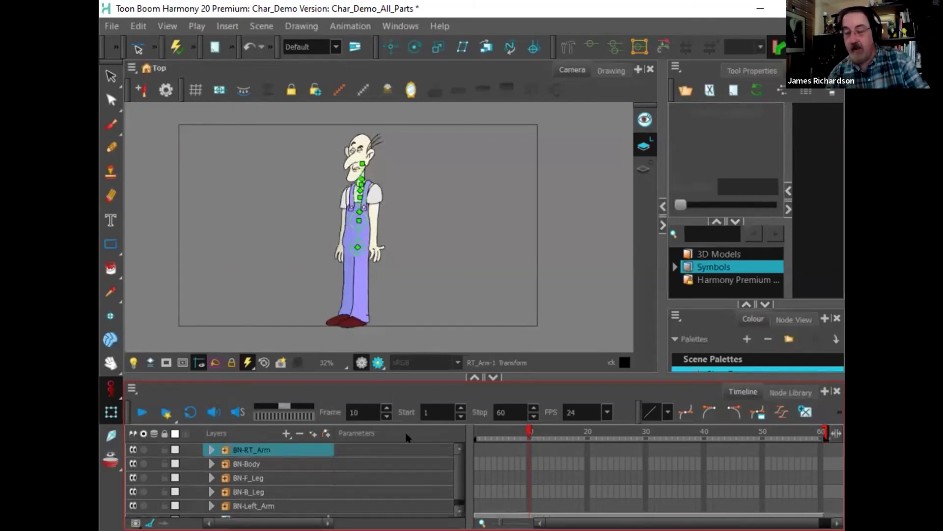
left_click(211, 449)
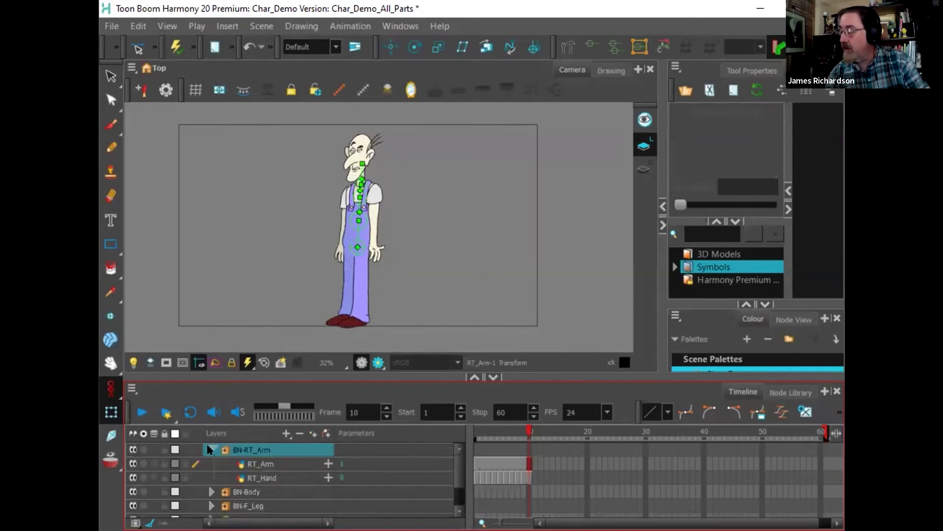
left_click(251, 474)
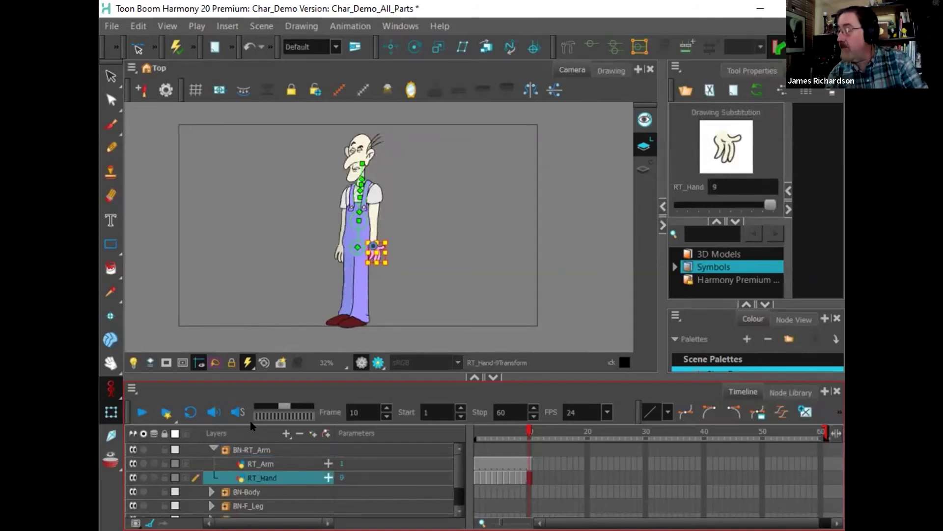
key("period")
key("comma")
key("comma")
key("comma")
key("comma")
key("comma")
key("comma")
key("comma")
key("comma")
key("comma")
key("comma")
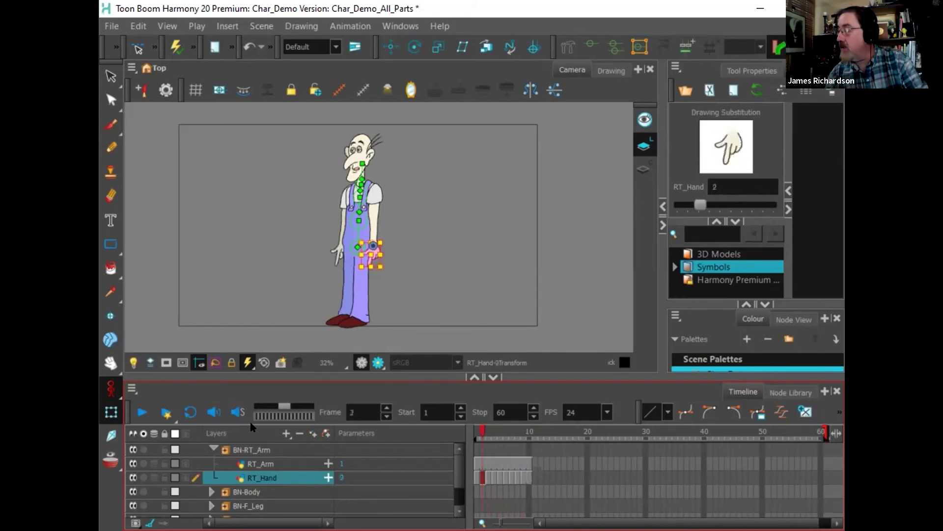
Step: Step through the RT_Hand drawings forward to frame 9 and back to frame 1 to examine the hand shapes
key("period")
key("period")
key("period")
key("period")
key("period")
key("period")
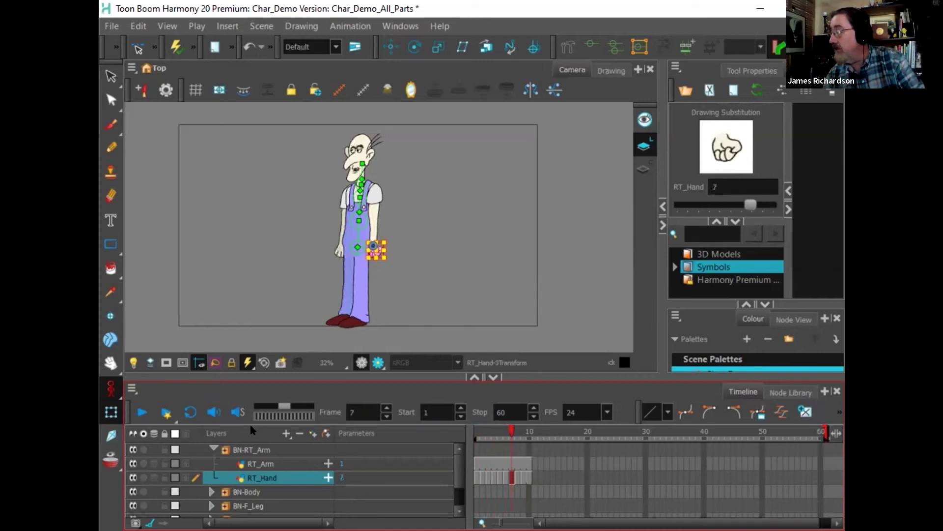
key("period")
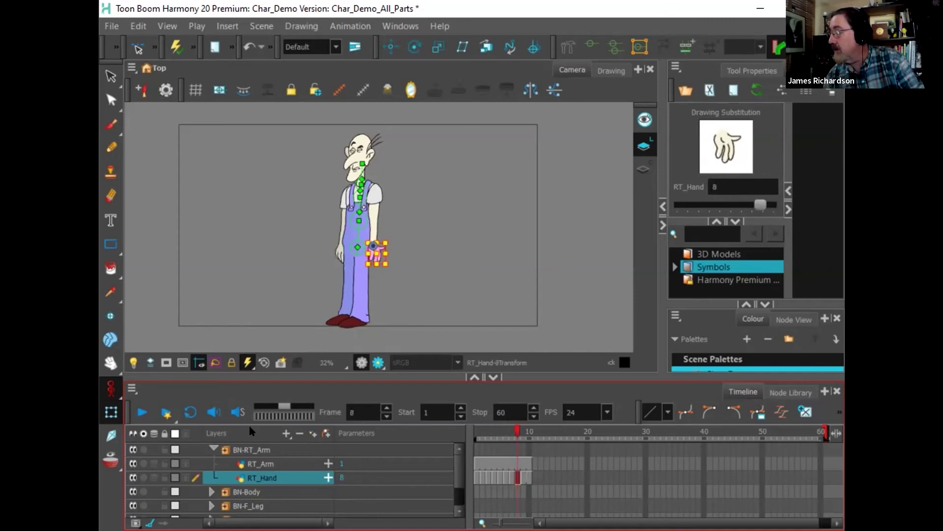
key("period")
key("comma")
key("comma")
key("comma")
key("comma")
key("comma")
key("comma")
key("comma")
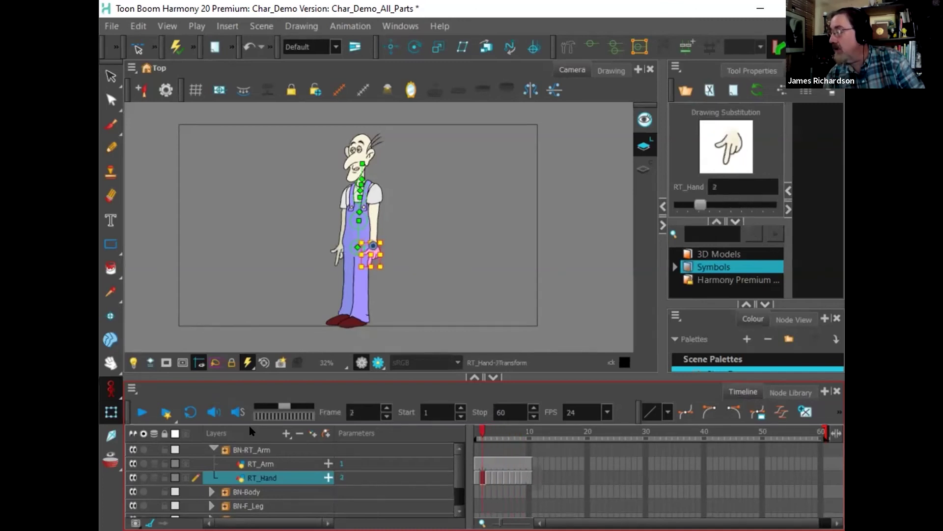
key("comma")
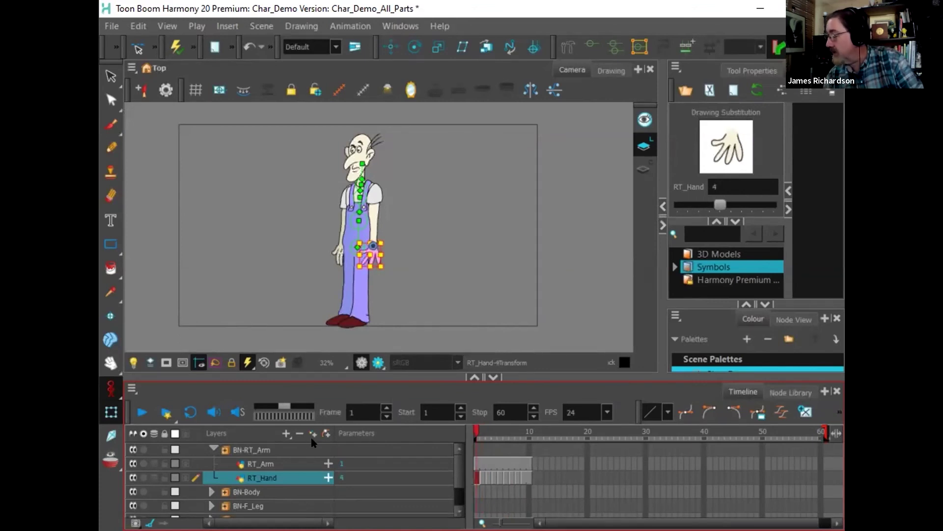
Step: Compare the RT_Hand drawings around frame 4 with neighbouring frames, ending on frame 1
key("period")
key("period")
key("period")
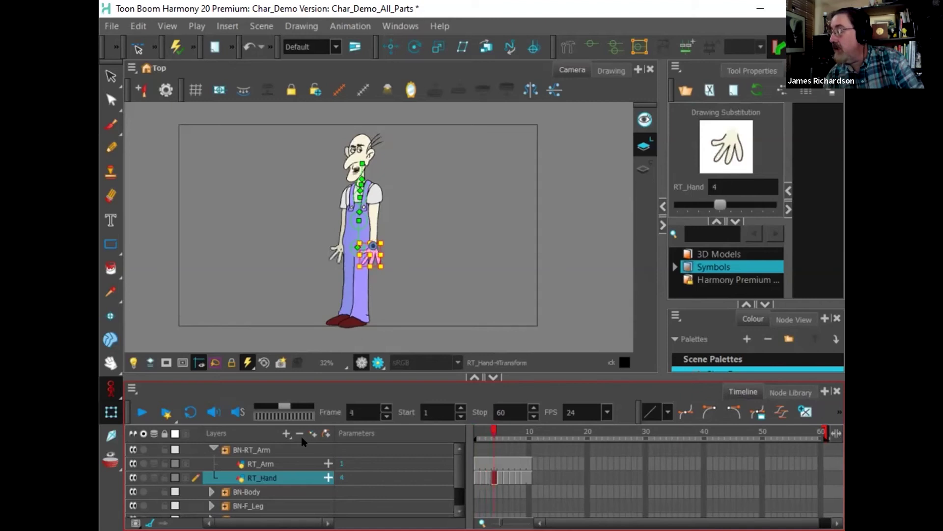
key("period")
key("comma")
key("comma")
key("period")
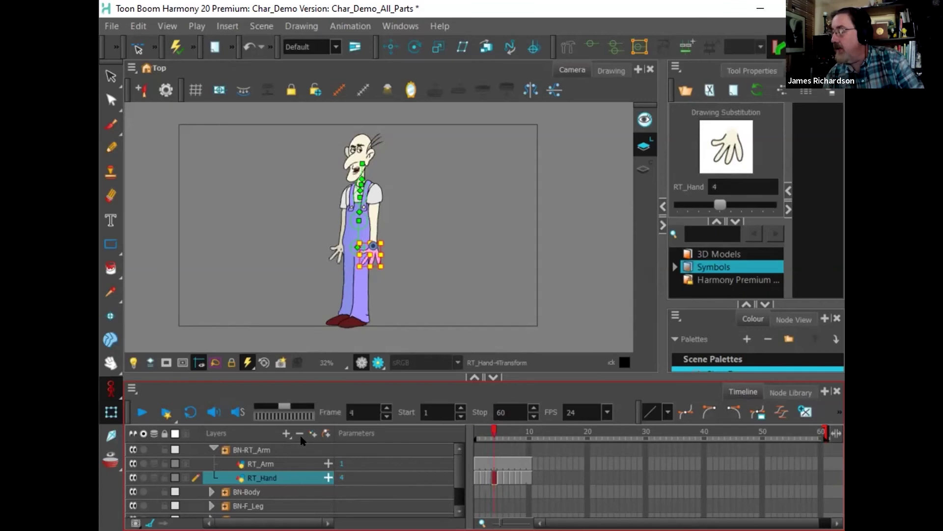
key("comma")
key("comma")
key("comma")
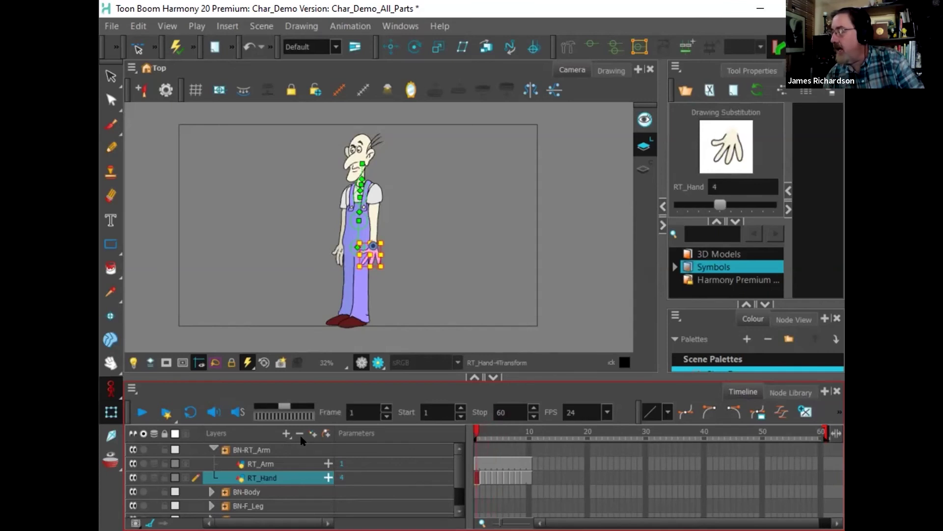
Step: Review the RT_Hand drawings frame by frame from frame 1 to frame 9
key("period")
key("period")
key("period")
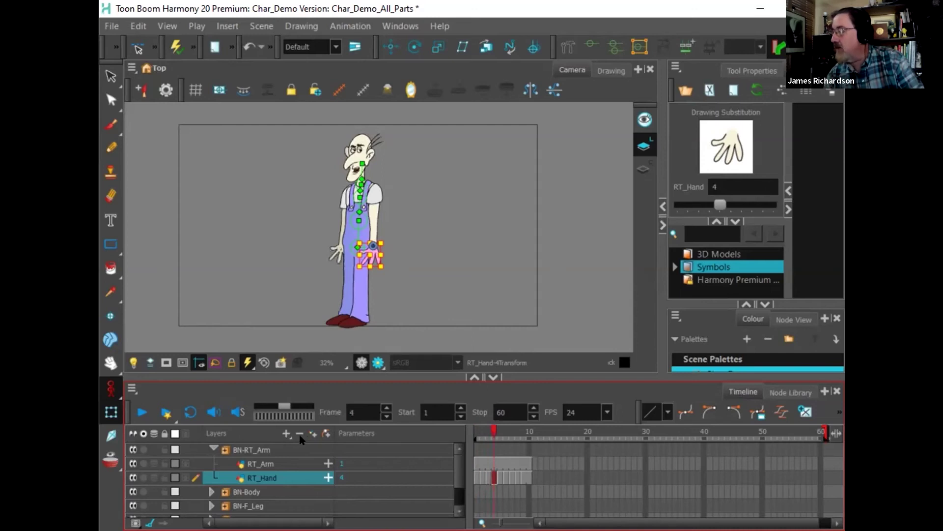
key("period")
key("period")
key("period")
key("period")
key("period")
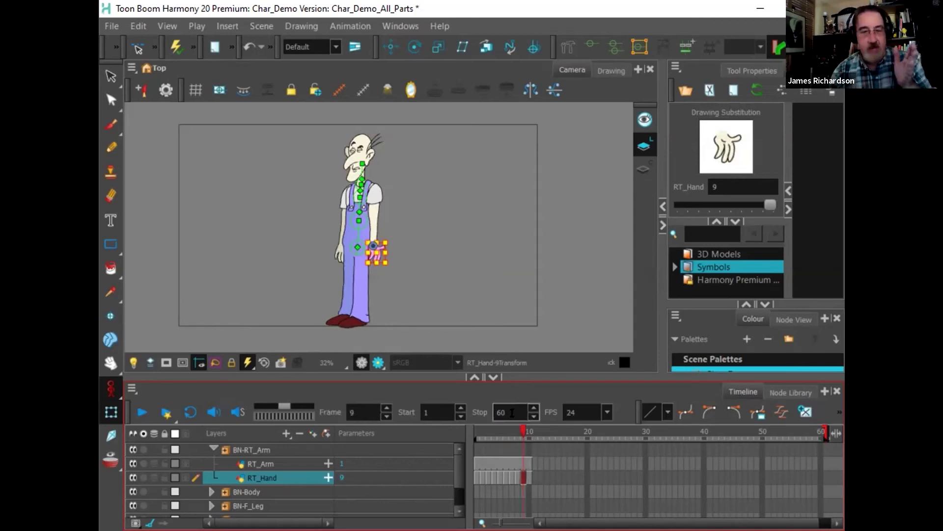
Step: Step through the RT_Hand drawings from frame 1 to frame 7 to examine each hand shape
left_click(476, 476)
left_click(483, 476)
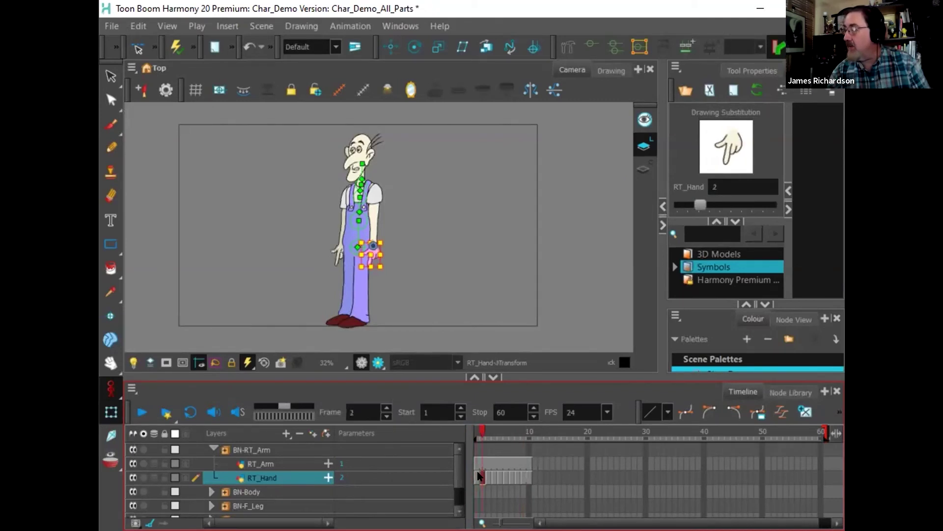
left_click(489, 476)
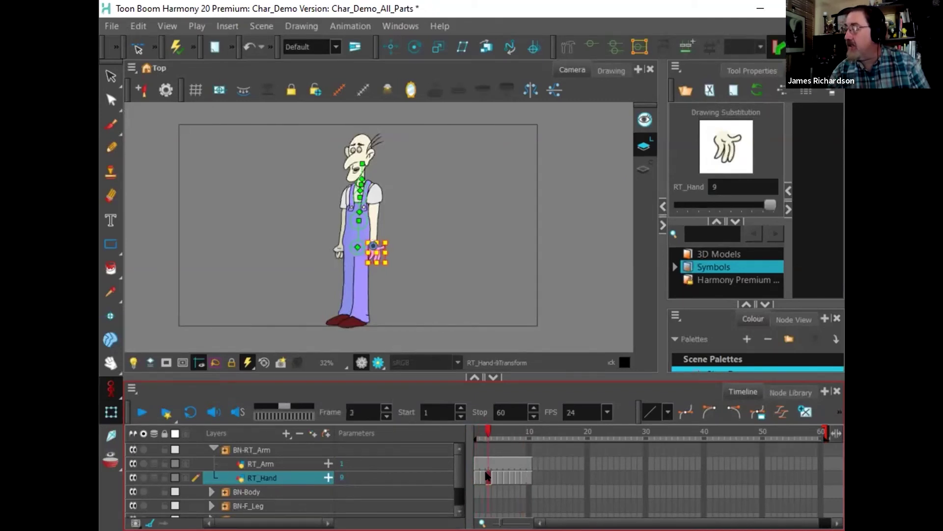
left_click(494, 475)
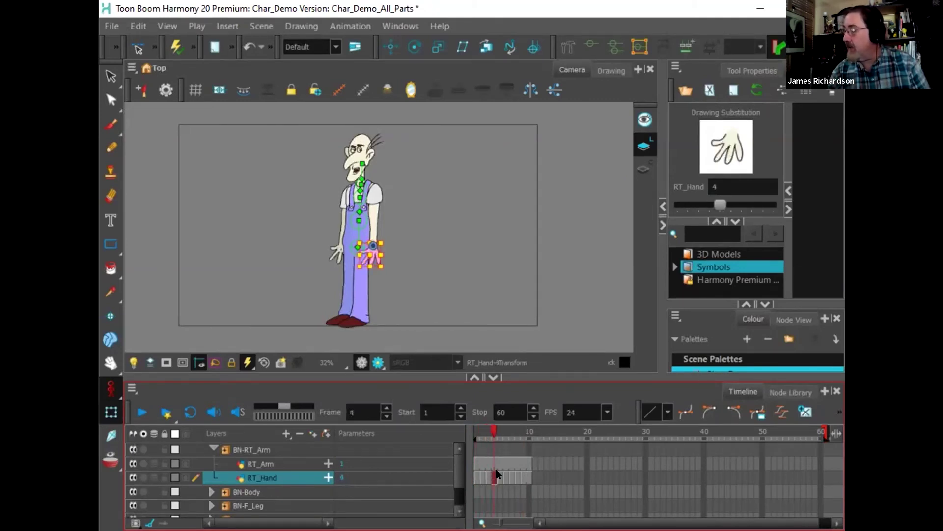
left_click(500, 475)
left_click(505, 475)
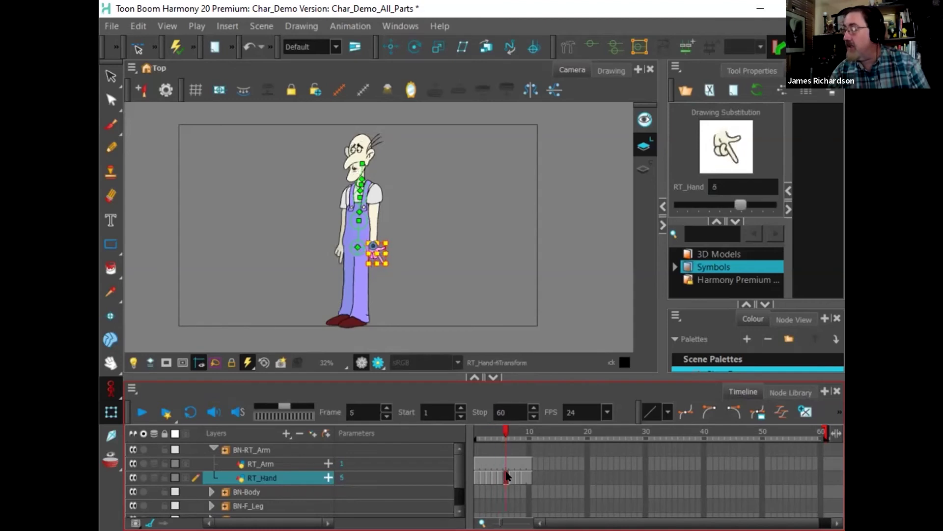
left_click(511, 476)
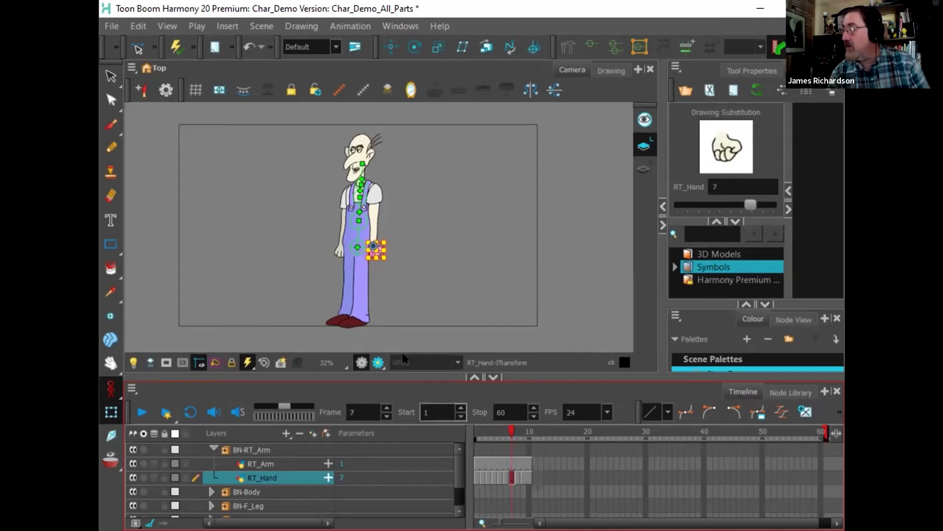
Step: Compare the RT_Hand drawings on frames 2, 3 and 4, ending on frame 2
left_click(484, 475)
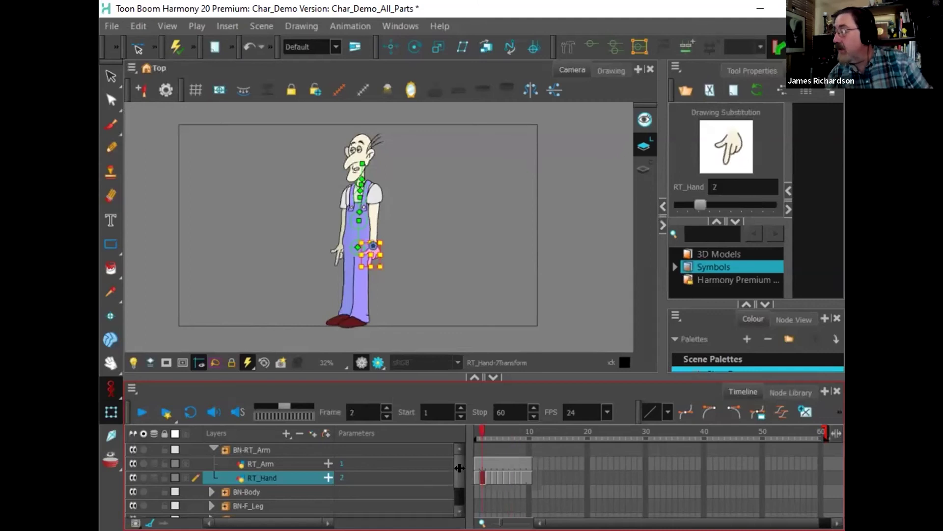
left_click(486, 472)
left_click(488, 475)
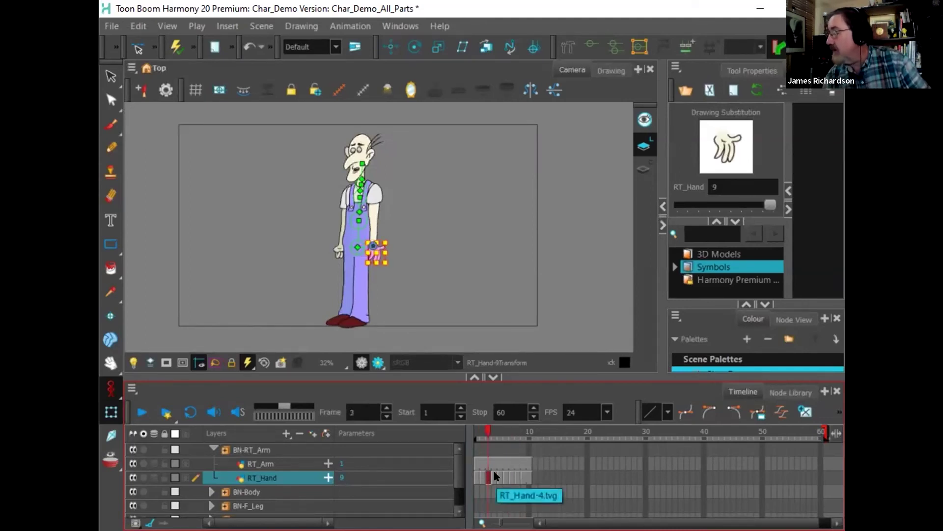
left_click(494, 476)
left_click(488, 476)
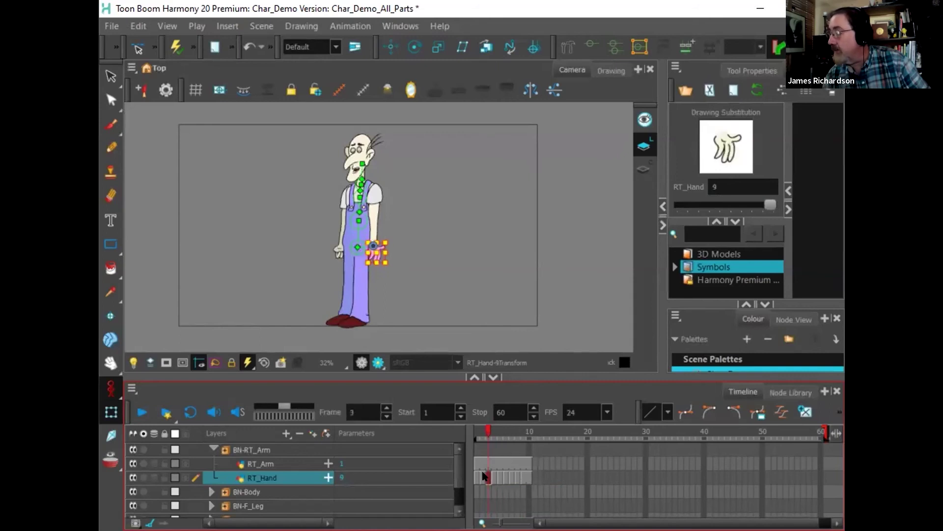
left_click(482, 475)
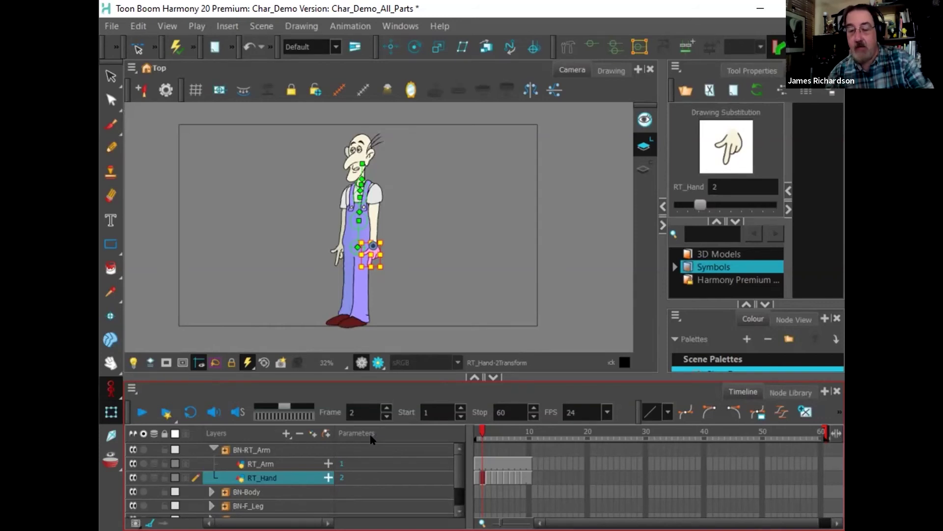
Step: Flip back and forth between the RT_Hand drawings around frames 2 and 3, ending on frame 3
left_click(487, 474)
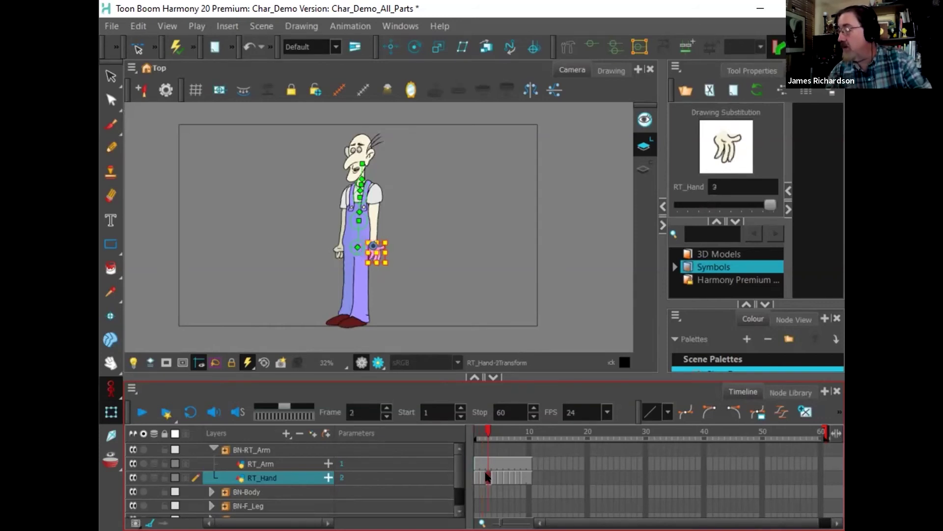
key("period")
key("comma")
key("period")
key("comma")
key("comma")
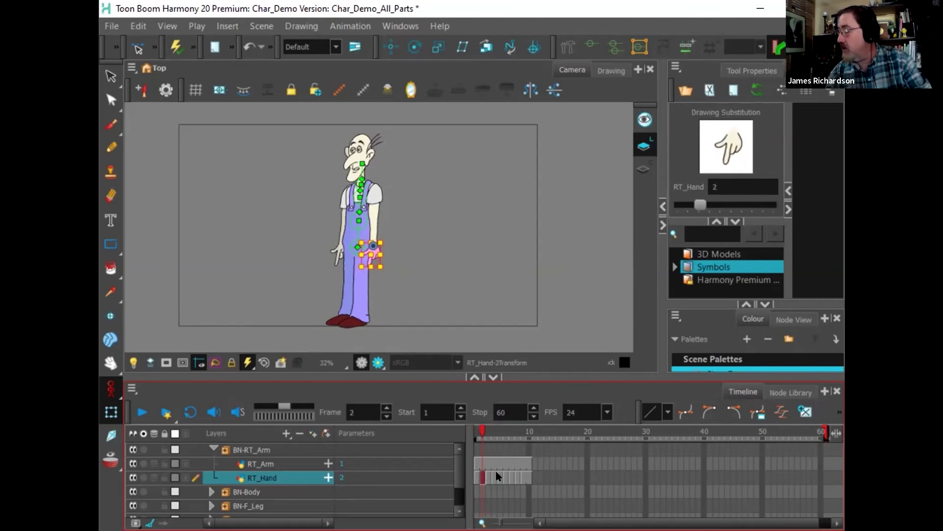
left_click(487, 479)
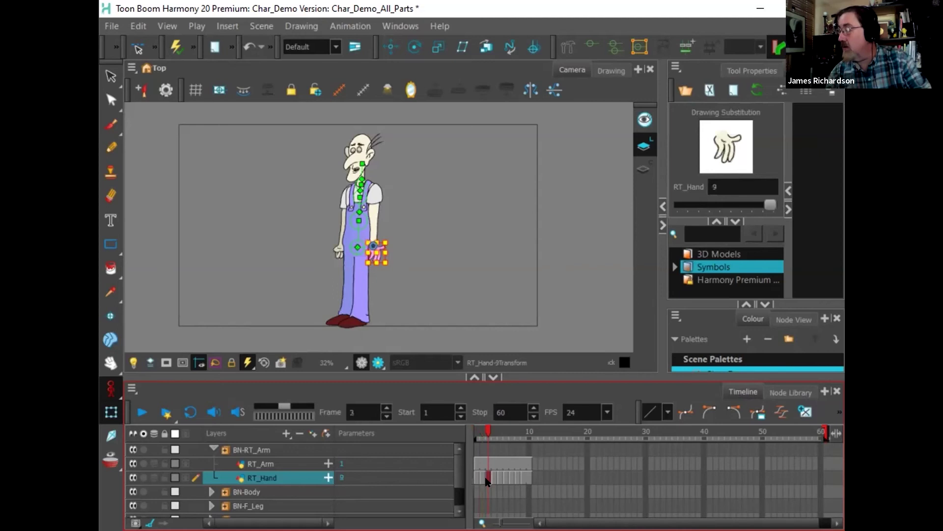
left_click(483, 477)
left_click(488, 477)
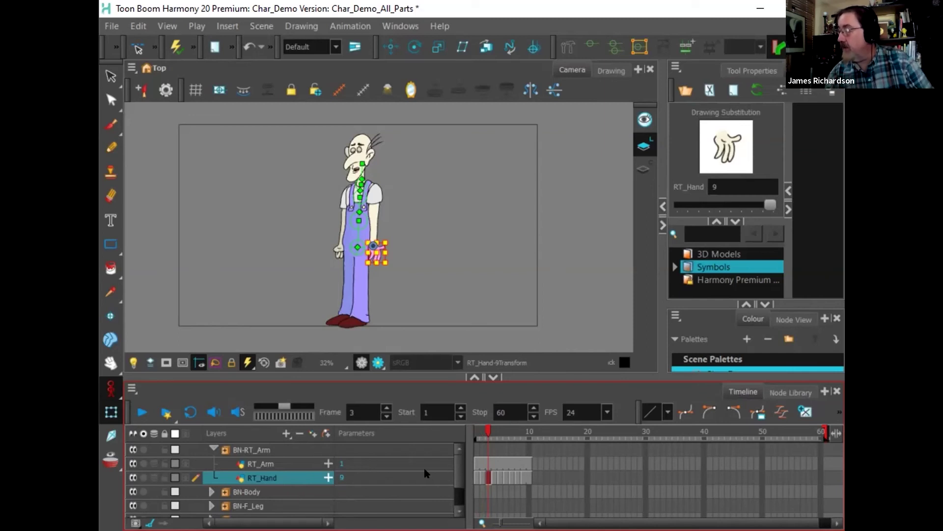
Step: Scrub the timeline between frames 1 and 10 to review the hand poses, selecting the BN-Body layer and ending on frame 5
left_click_drag(488, 430, 475, 435)
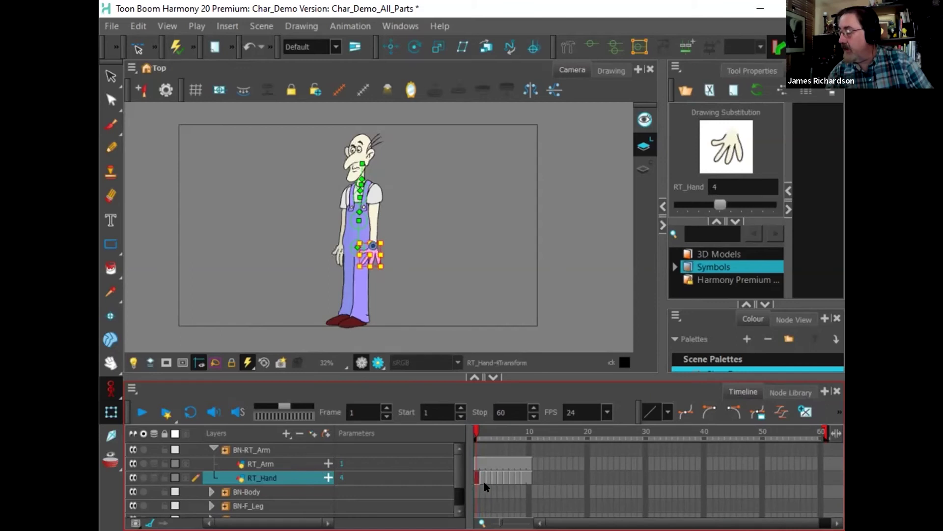
mouse_move(501, 435)
left_mouse_down()
mouse_move(545, 435)
mouse_move(529, 431)
left_mouse_up()
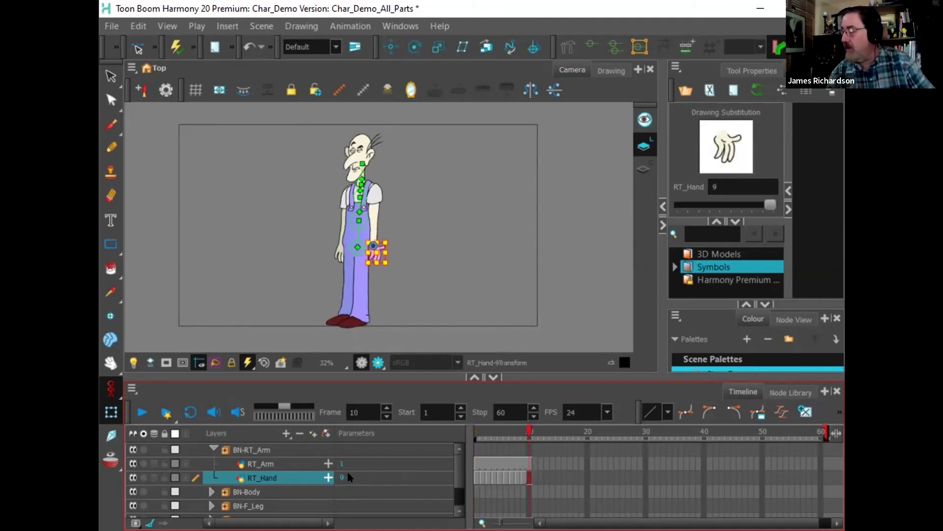
scroll(453, 486, "down", 3)
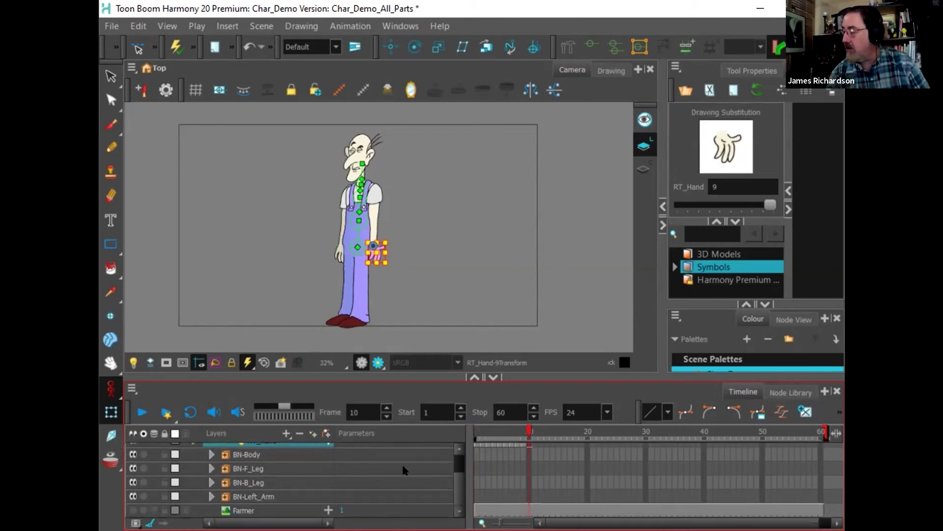
mouse_move(508, 436)
left_mouse_down()
mouse_move(489, 435)
mouse_move(535, 435)
mouse_move(522, 435)
left_mouse_up()
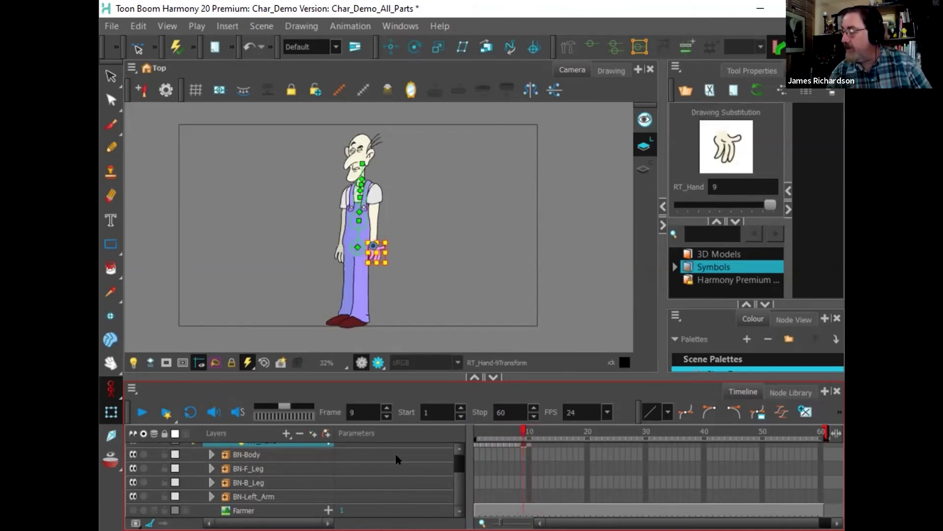
left_click(299, 453)
left_click_drag(514, 432, 496, 431)
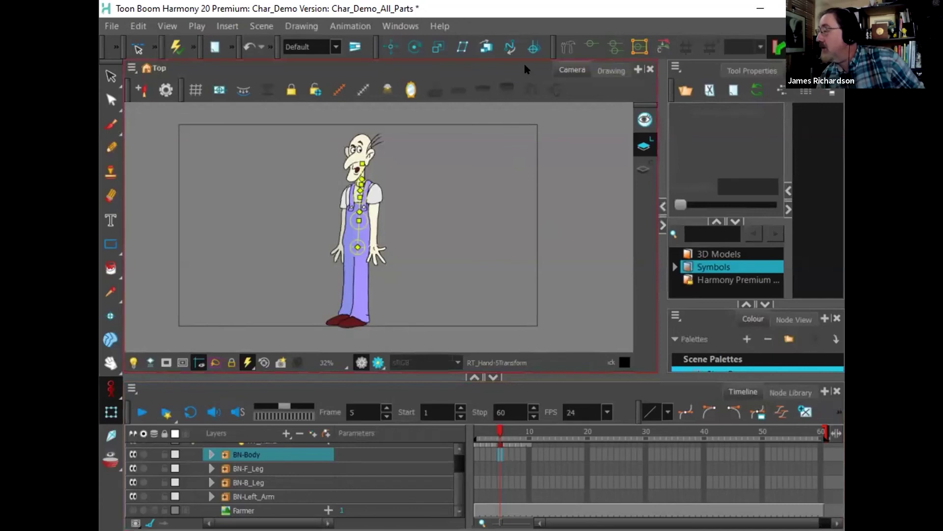
Step: Expand the collapsed toolbars above the Camera view to inspect their tools, and resize them to fit compactly in one row
left_click(268, 46)
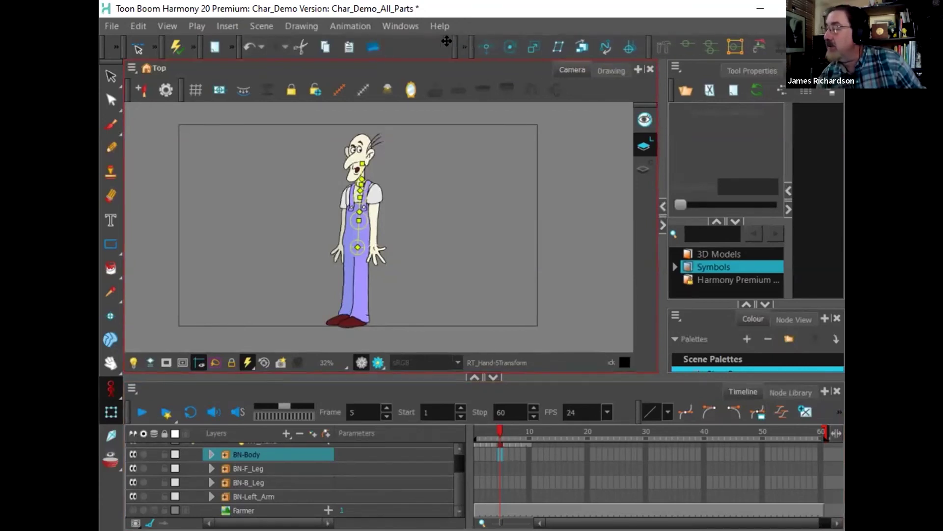
left_click(194, 46)
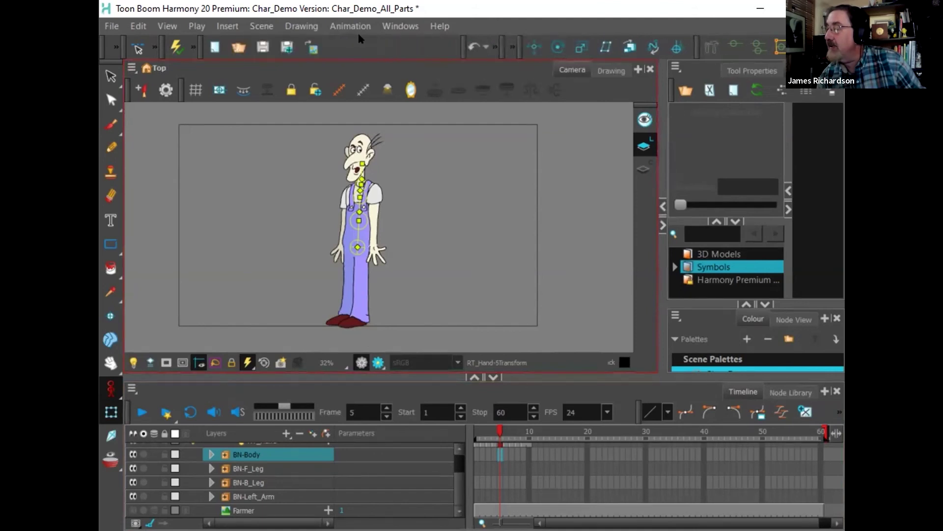
left_click(194, 46)
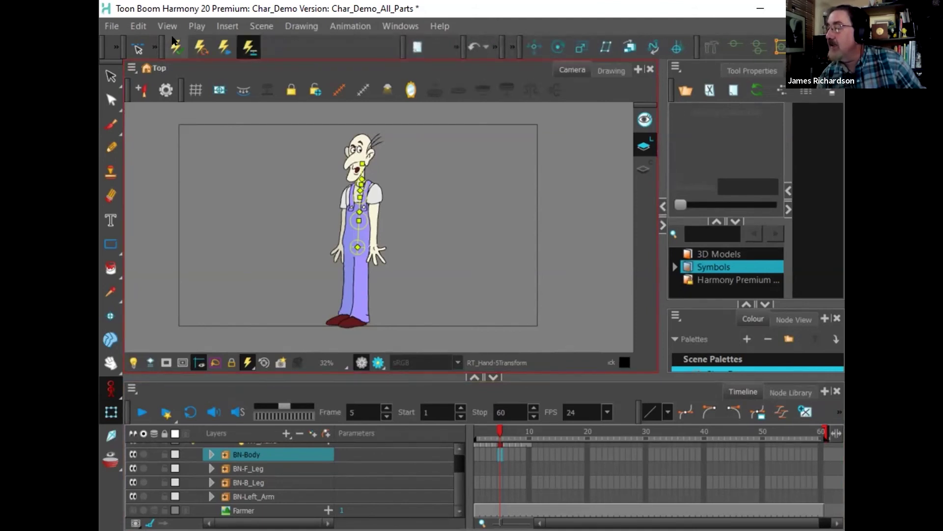
mouse_move(162, 47)
left_mouse_down()
mouse_move(309, 45)
mouse_move(151, 41)
mouse_move(167, 46)
left_mouse_up()
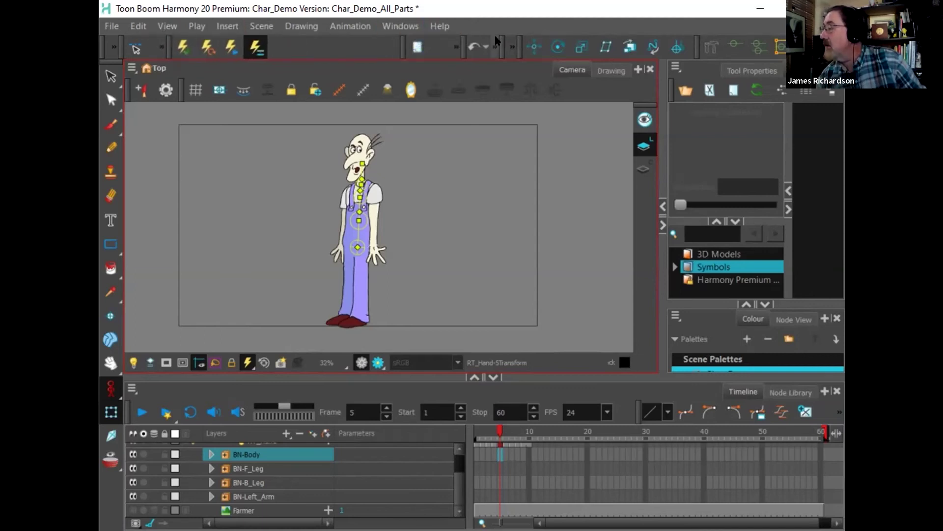
left_click_drag(501, 52, 304, 34)
left_click_drag(519, 47, 441, 47)
left_click_drag(698, 48, 605, 48)
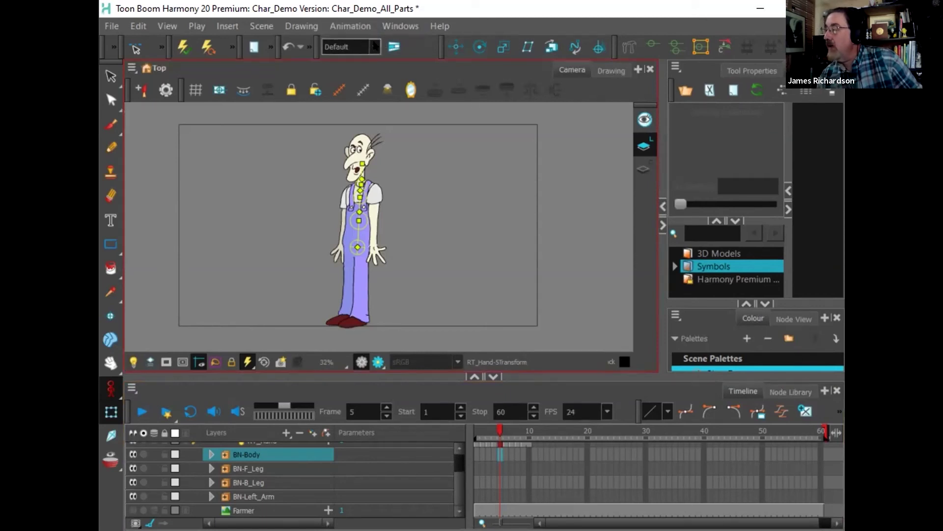
Step: Save the scene as a new version named Char_Demo_rig01
left_click(112, 27)
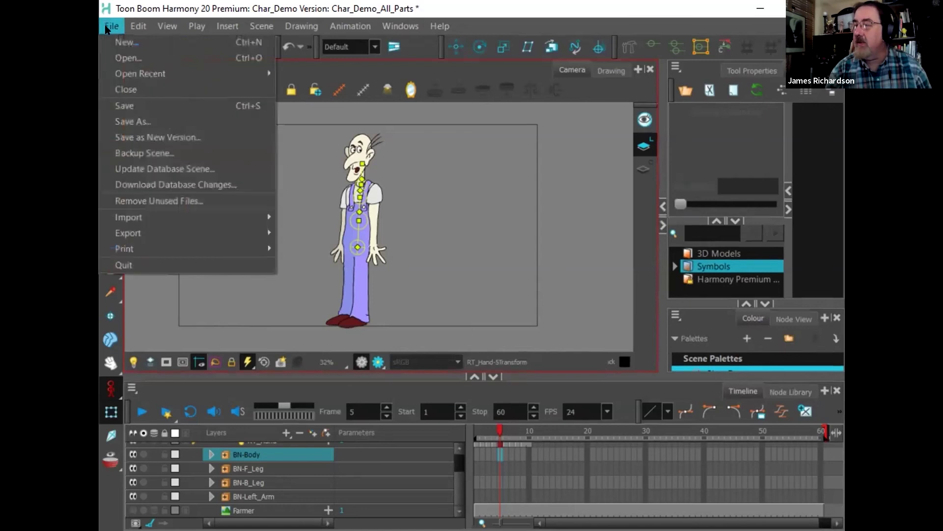
left_click(127, 136)
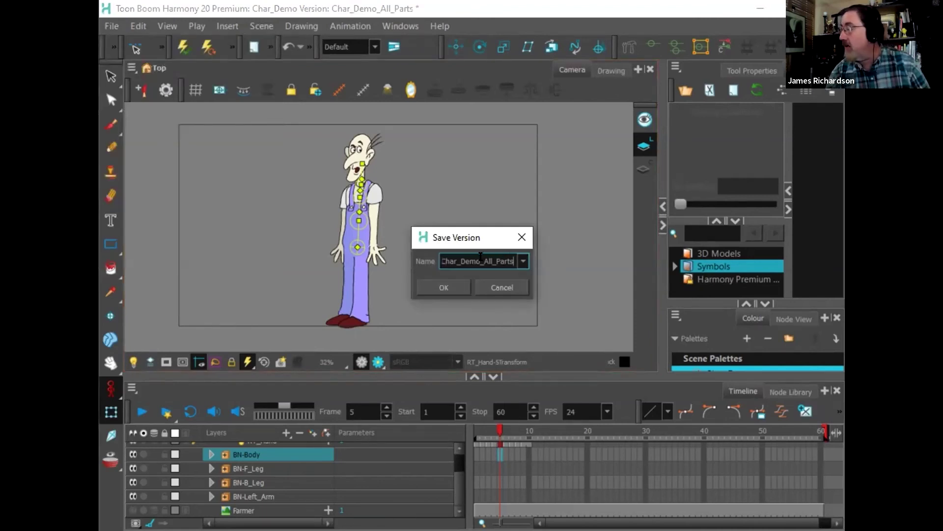
left_click_drag(482, 257, 526, 265)
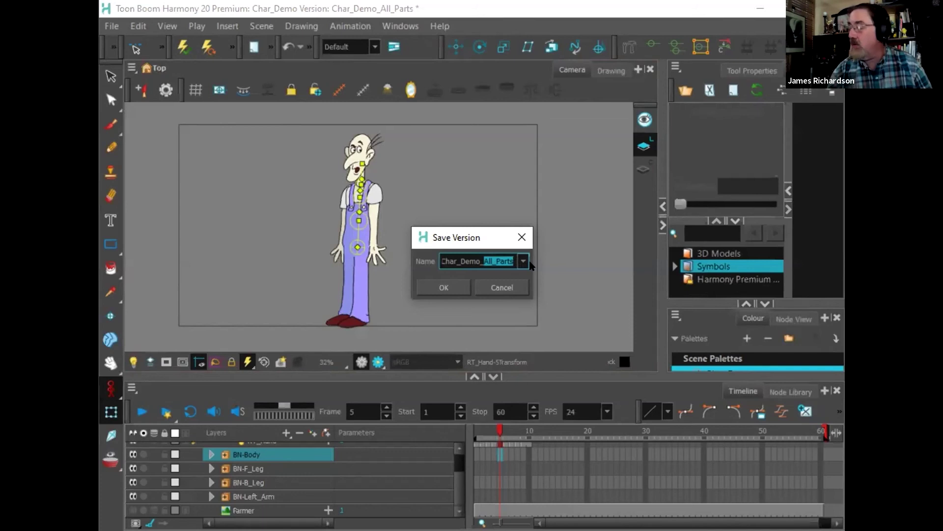
type("r")
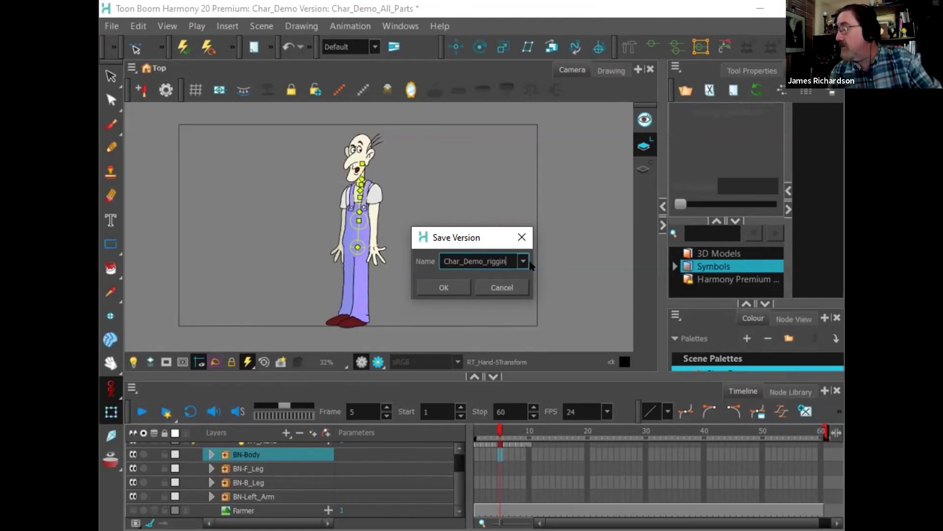
type("iggin")
key("BackSpace")
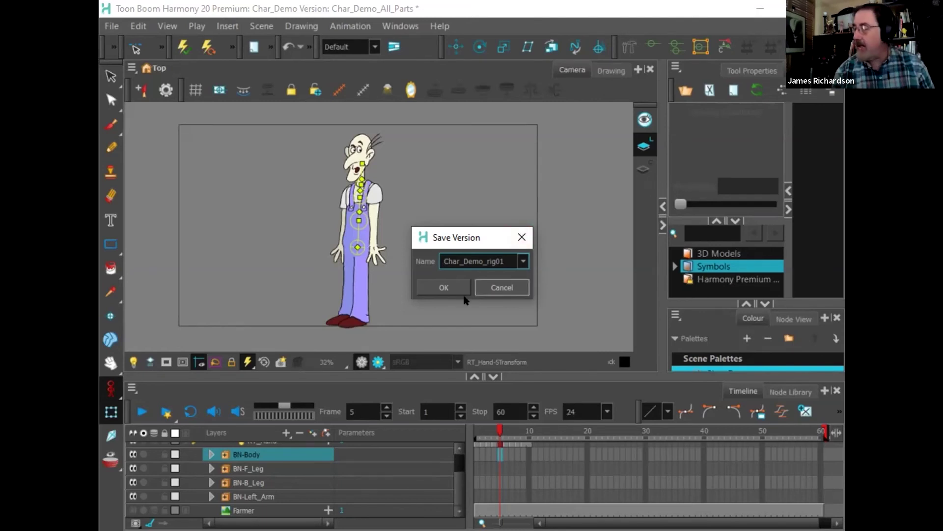
left_click(433, 288)
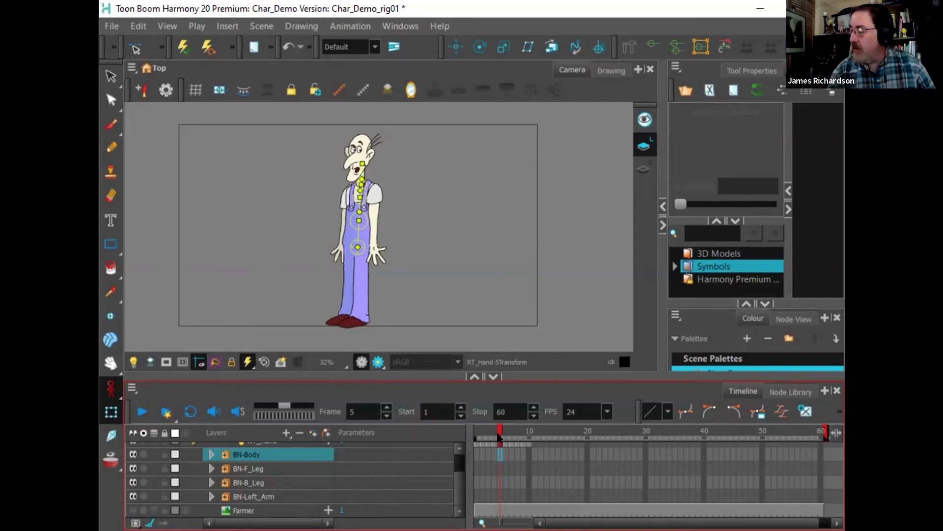
Step: Return the playhead to frame 1 and enlarge the timeline scale so the first 20 frames fill the view
left_click_drag(499, 429, 476, 435)
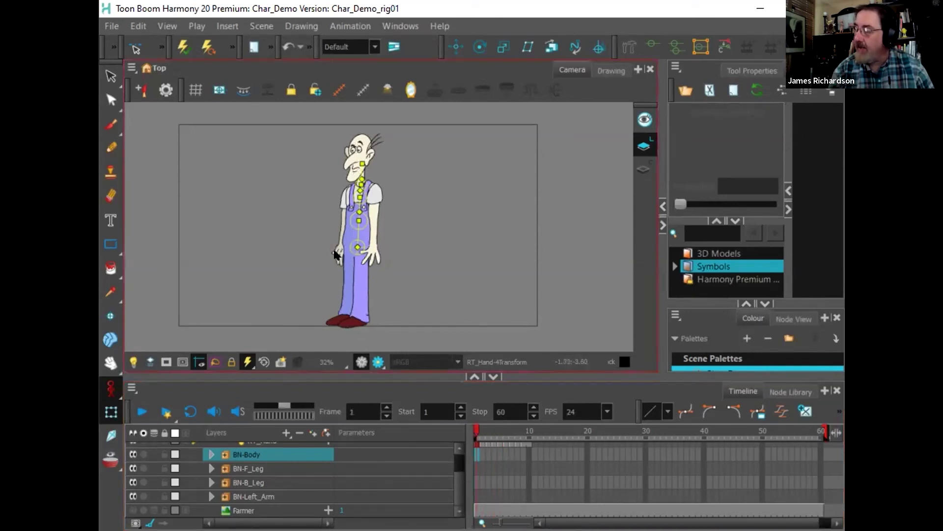
mouse_move(475, 426)
left_mouse_down()
mouse_move(487, 427)
mouse_move(467, 424)
mouse_move(499, 417)
mouse_move(471, 419)
left_mouse_up()
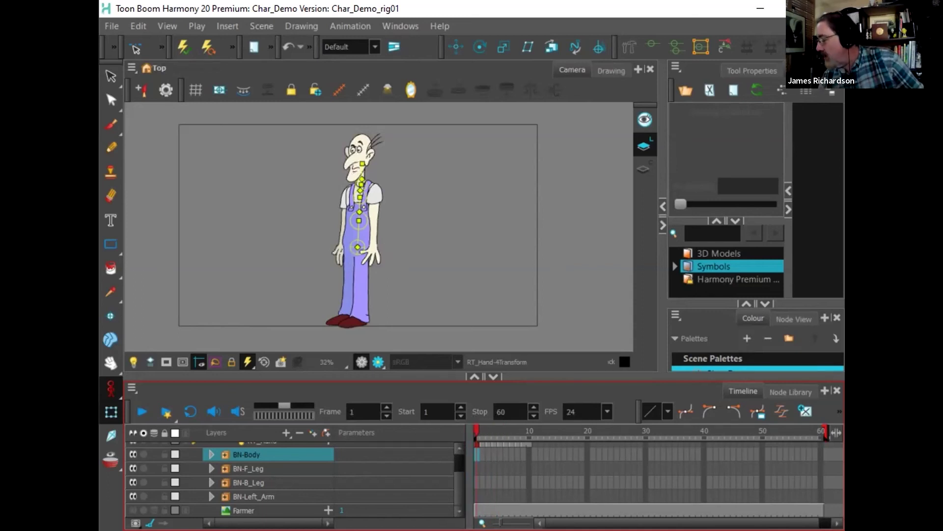
key("1")
key("2")
key("2")
key("2")
key("2")
key("2")
key("2")
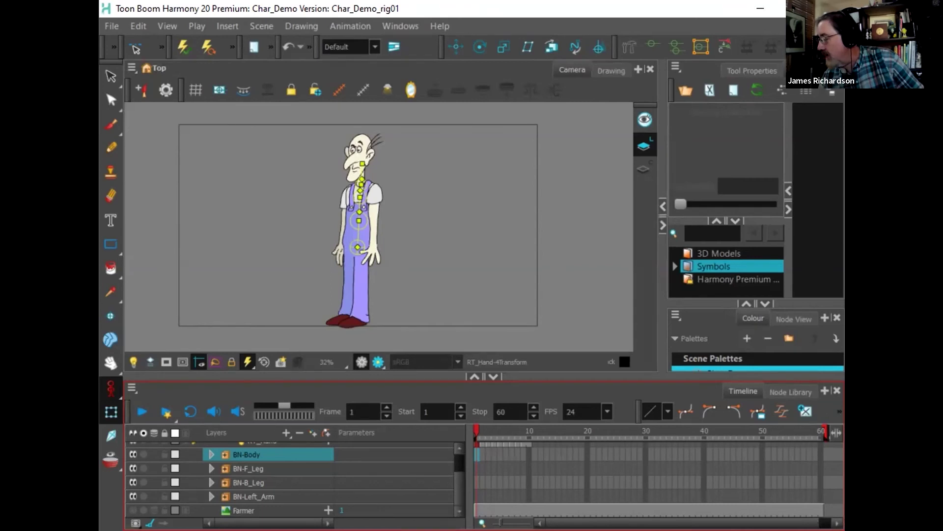
key("1")
mouse_move(483, 429)
left_mouse_down()
mouse_move(532, 418)
mouse_move(480, 427)
left_mouse_up()
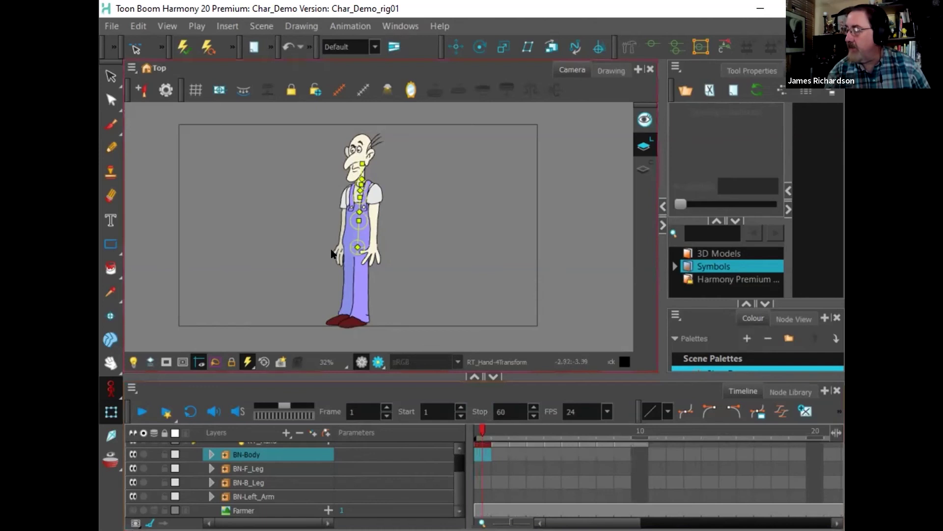
Step: Move the playhead to frame 2 and bring the BN-RT_Arm group's layers back into view
left_click(497, 431)
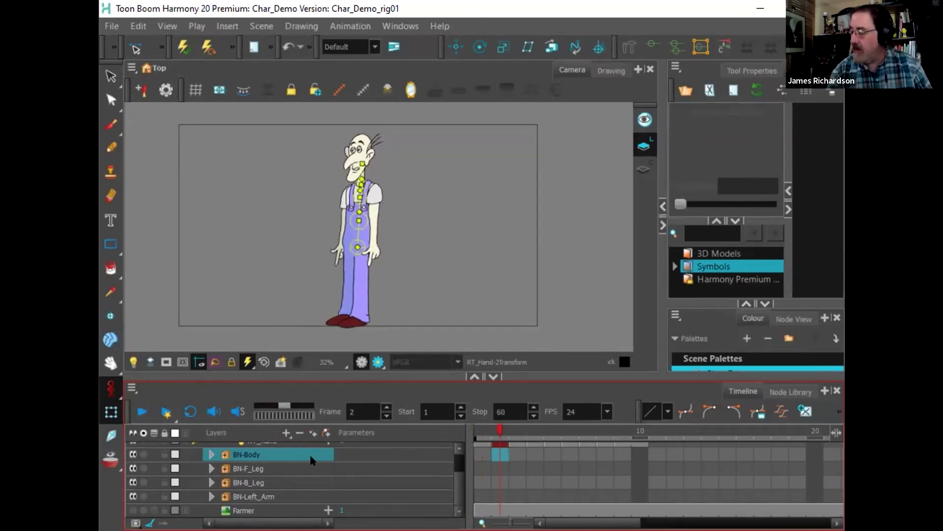
left_click(458, 449)
left_click(457, 449)
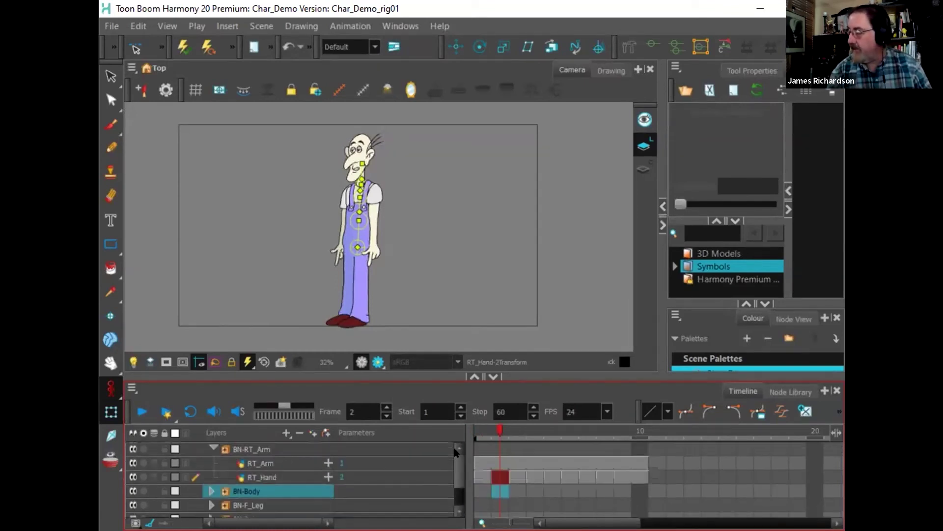
Step: Expand the BN-Body group and extend the exposures of the Body and Head drawings past frame 10
left_click(209, 492)
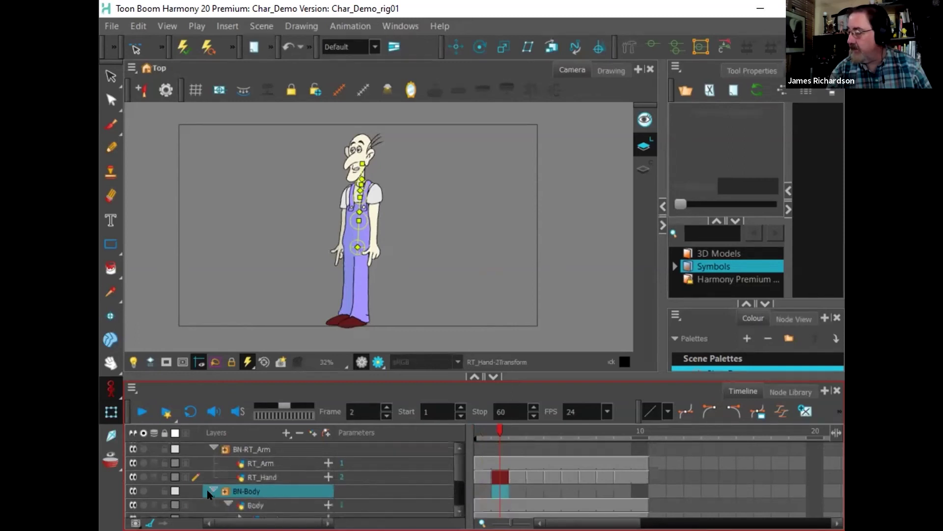
mouse_move(621, 430)
left_mouse_down()
mouse_move(569, 429)
mouse_move(640, 428)
left_mouse_up()
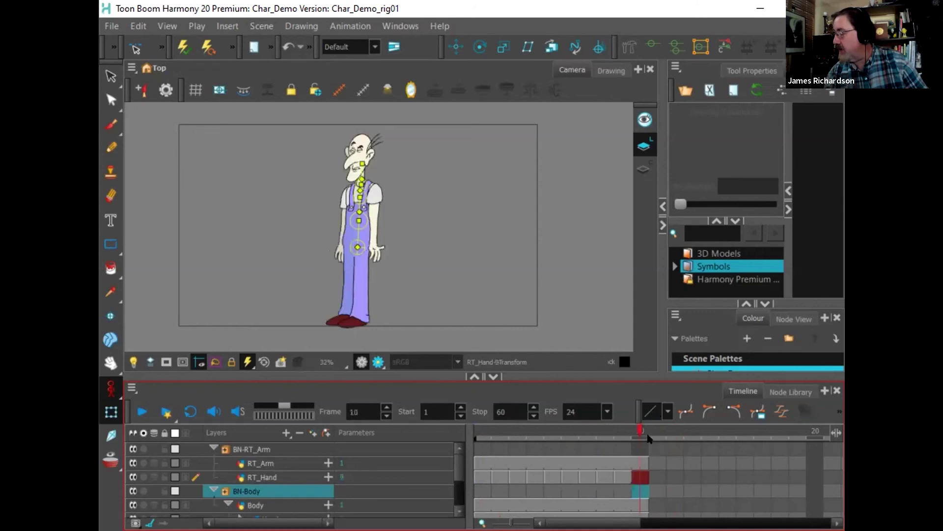
left_click(636, 506)
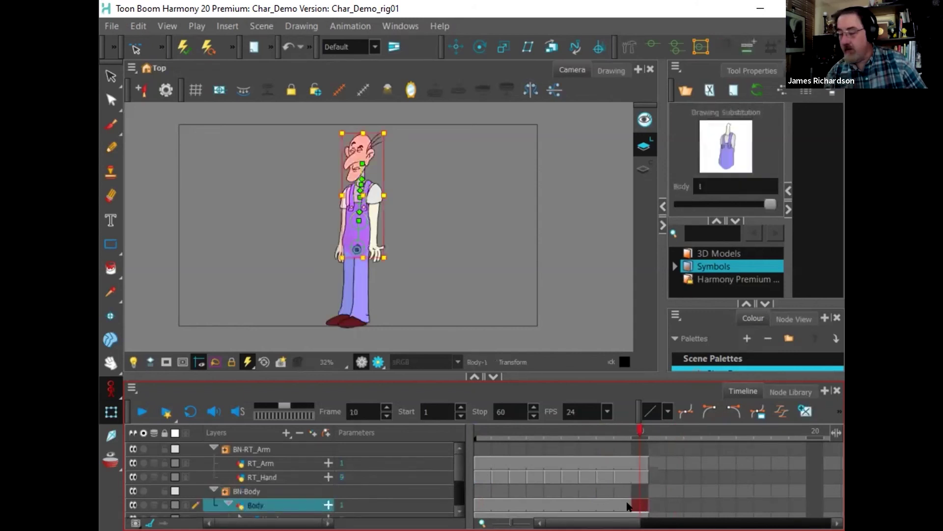
key("F5")
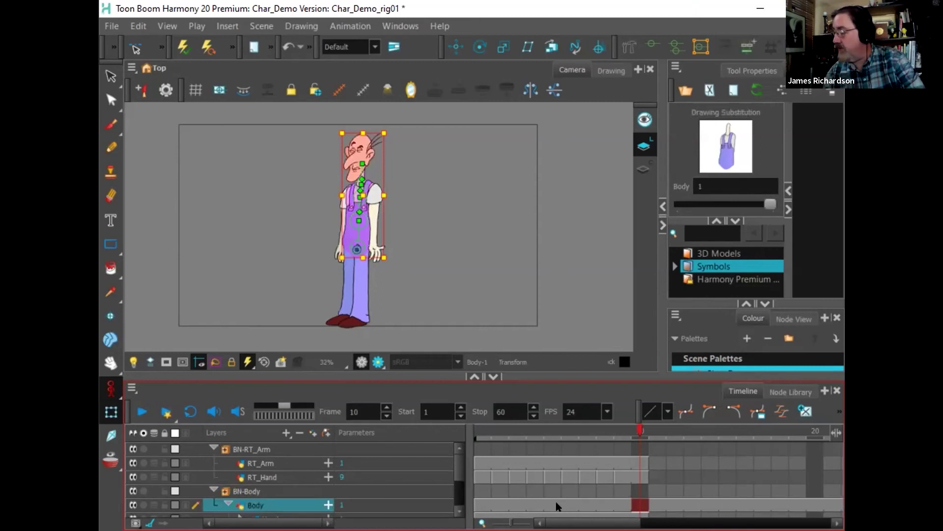
scroll(543, 482, "down", 2)
left_click(596, 489, "shift")
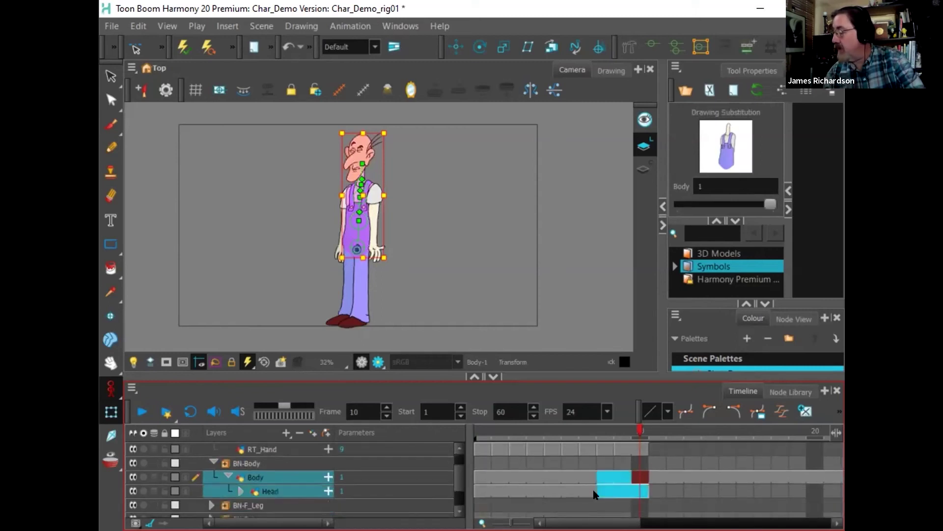
key("F5")
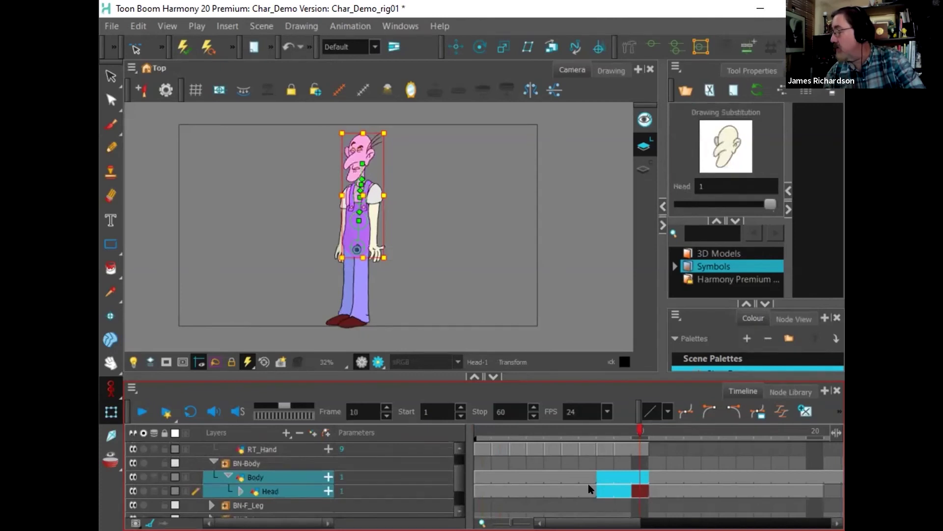
Step: Extend the exposures of the last RT_Hand drawing and the RT_Arm drawing past frame 10
scroll(585, 464, "up", 2)
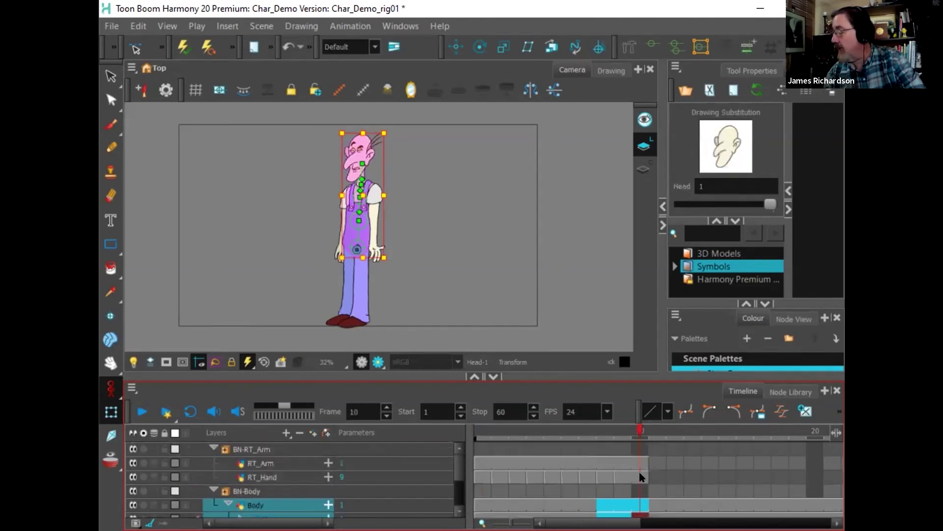
left_click(640, 477)
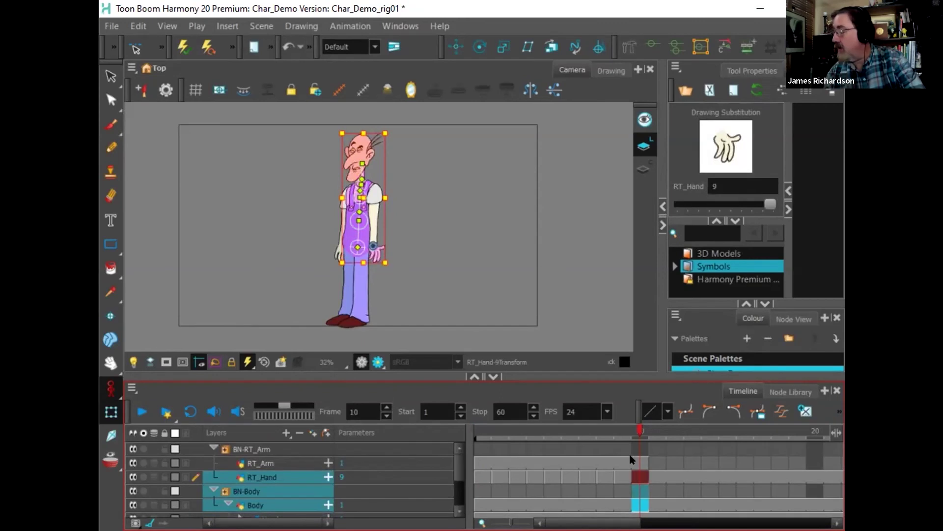
left_click(631, 457, "ctrl")
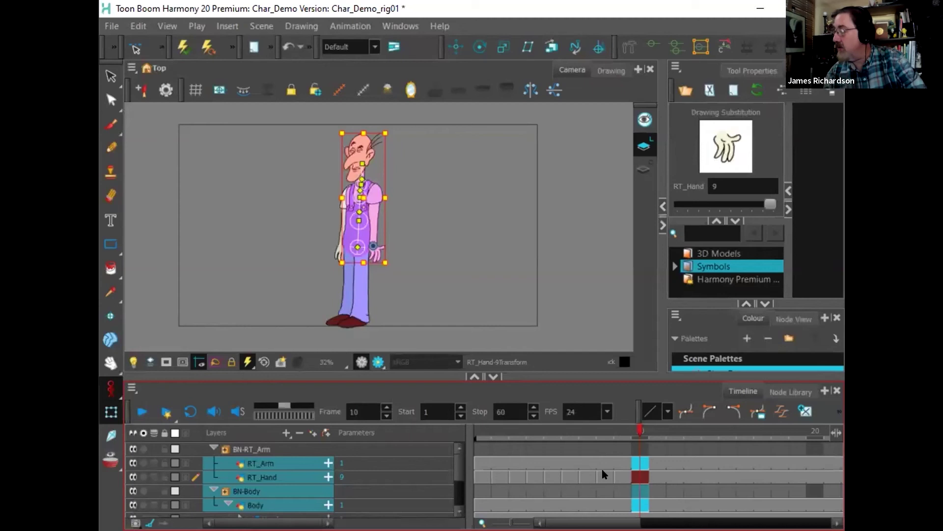
Step: Scrub back through frame 6 to frame 1 to review the right-hand drawings
mouse_move(639, 431)
left_mouse_down()
mouse_move(726, 431)
mouse_move(559, 424)
mouse_move(656, 428)
mouse_move(570, 427)
left_mouse_up()
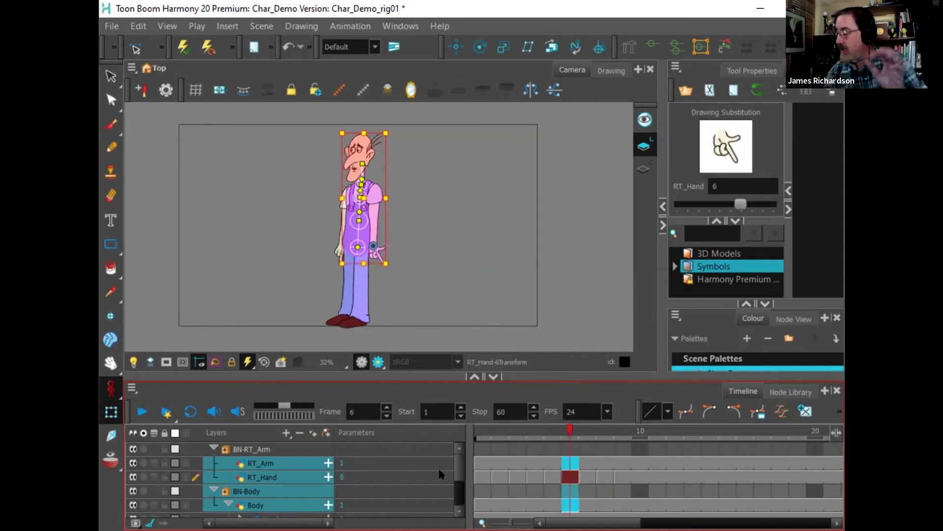
mouse_move(456, 459)
left_mouse_down()
mouse_move(461, 484)
mouse_move(466, 460)
left_mouse_up()
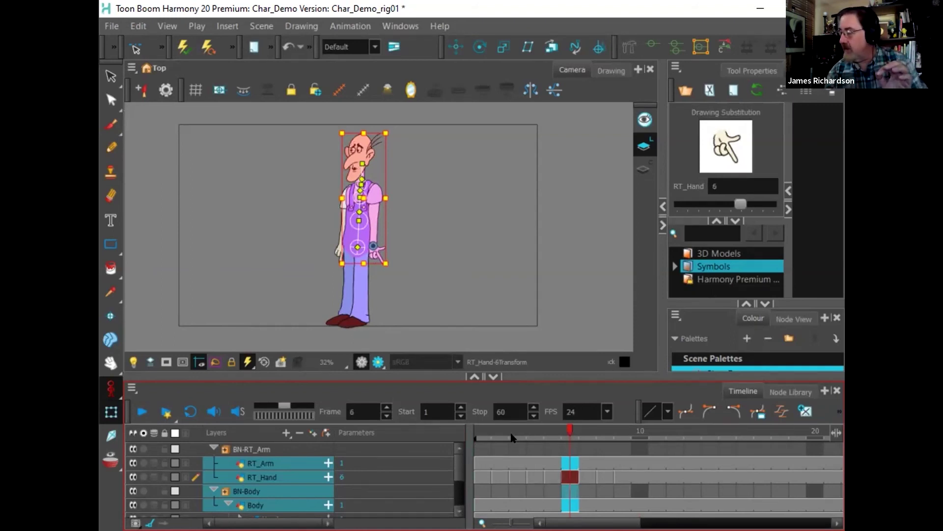
left_click(480, 437)
mouse_move(480, 438)
left_mouse_down()
mouse_move(500, 428)
mouse_move(483, 427)
left_mouse_up()
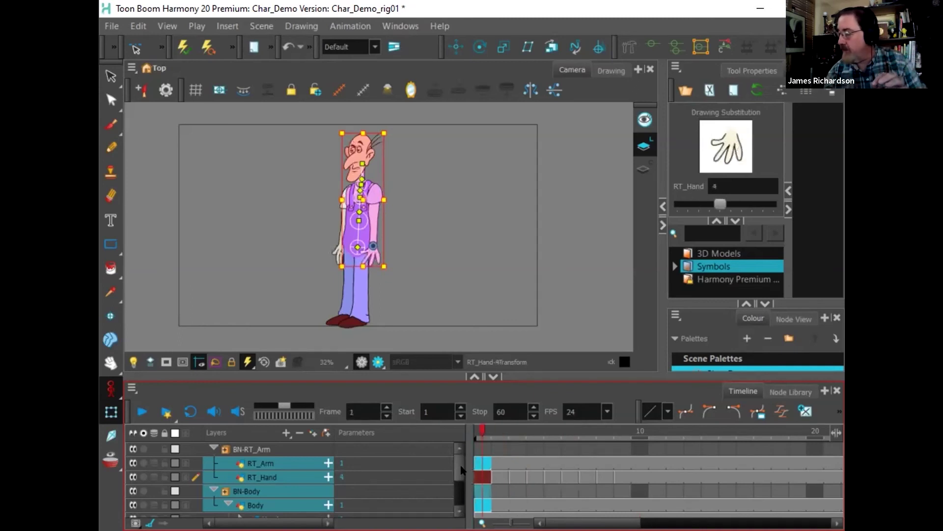
Step: Expand the BN-F_Leg group and shrink the timeline scale until the whole 60-frame scene fits, with the playhead at frame 60
left_click_drag(461, 470, 466, 488)
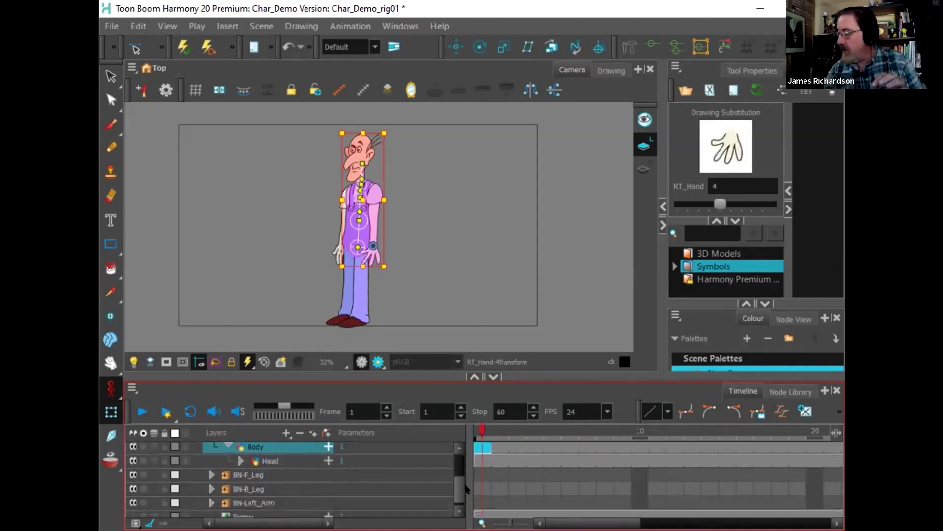
left_click(210, 475)
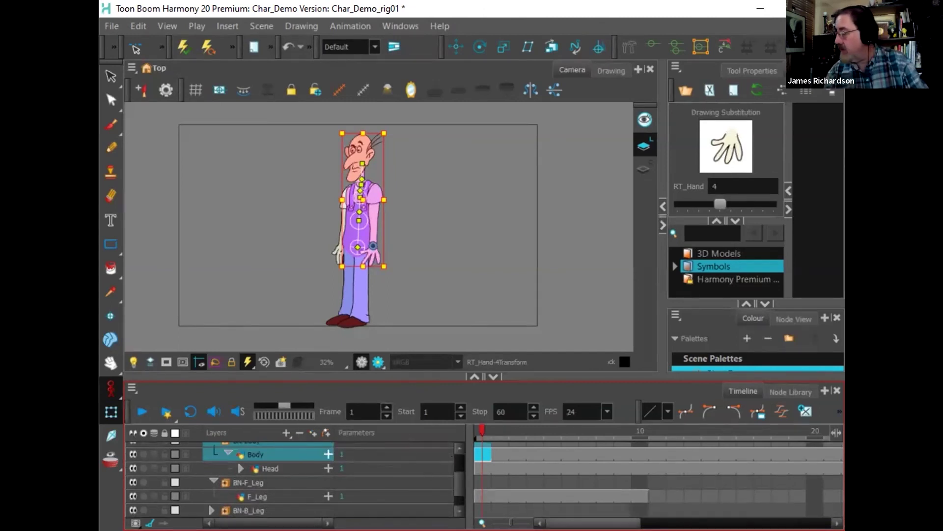
left_click_drag(511, 523, 493, 522)
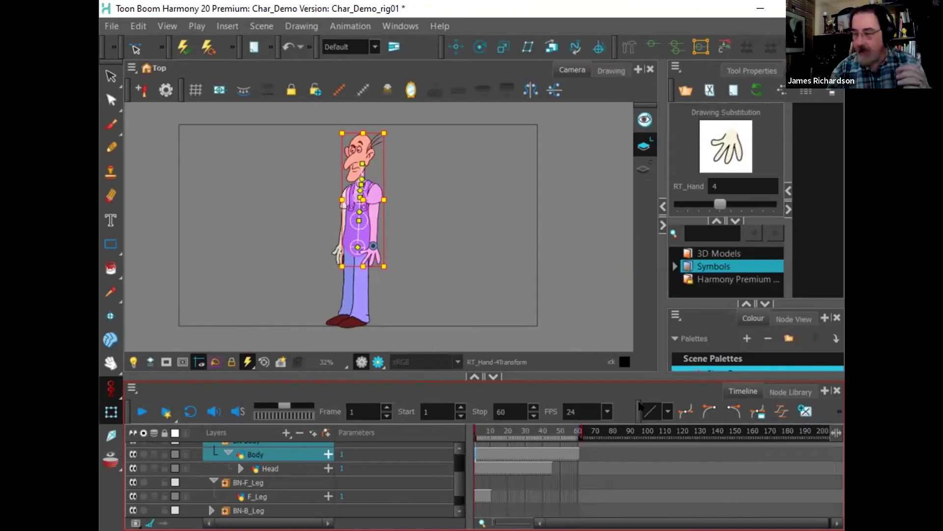
left_click(580, 431)
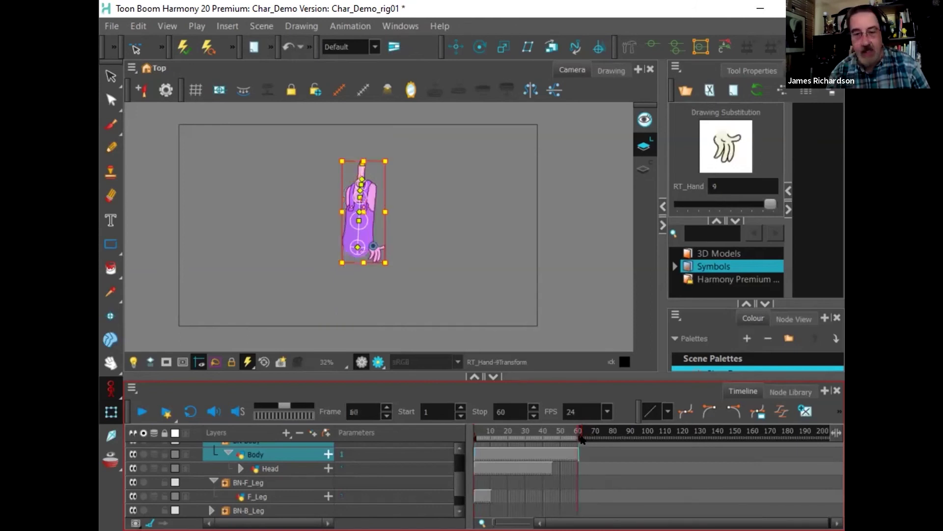
Step: Extend the exposures of the Head and F_Leg drawings to the end of the scene at frame 60
left_click(568, 452)
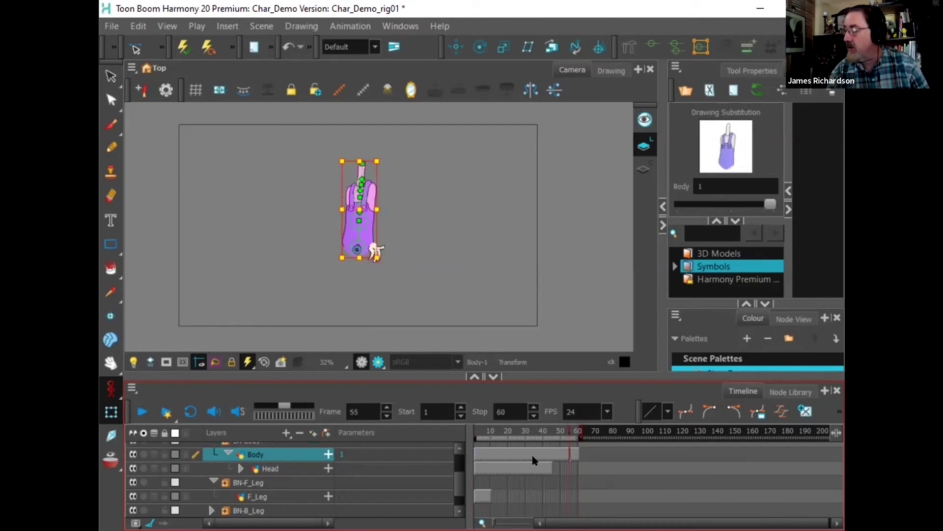
left_click(511, 469)
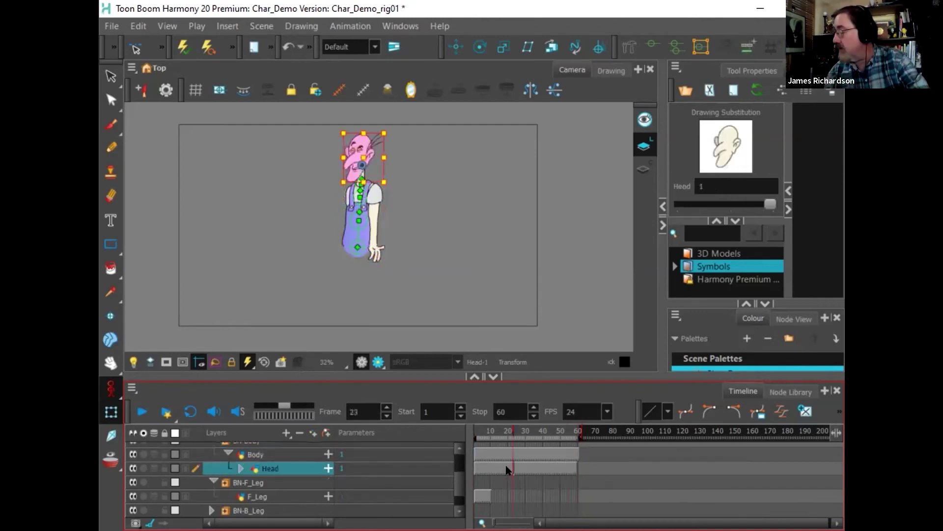
left_click(484, 494)
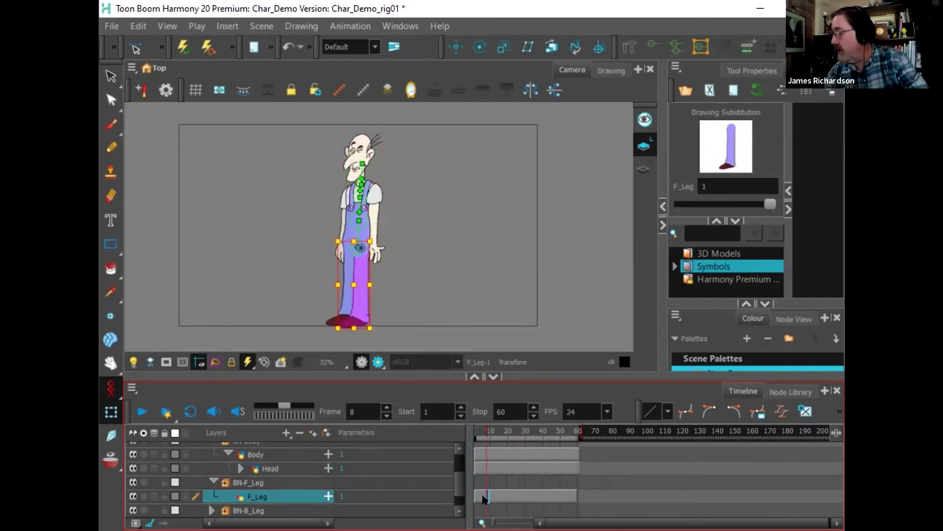
Step: Expand the BN-B_Leg group and extend the B_Leg drawing's exposure to frame 60
scroll(388, 494, "down", 2)
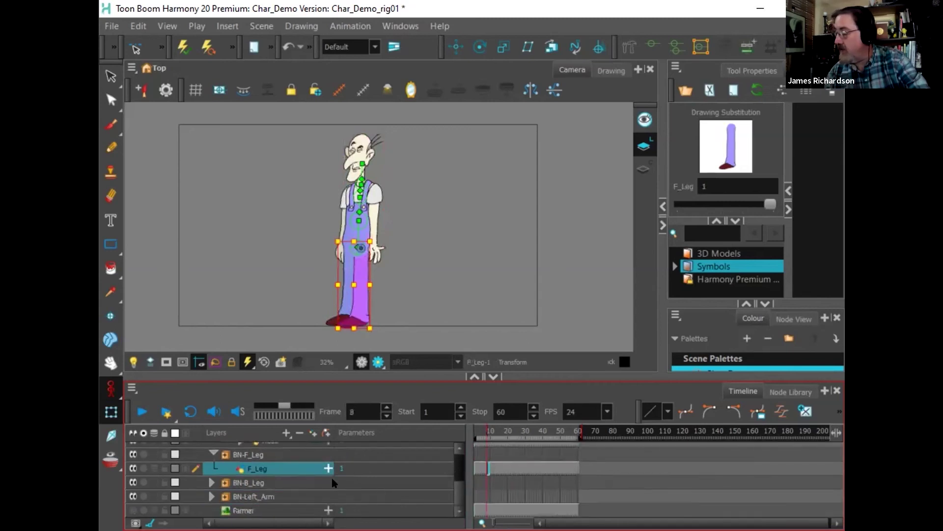
left_click(211, 482)
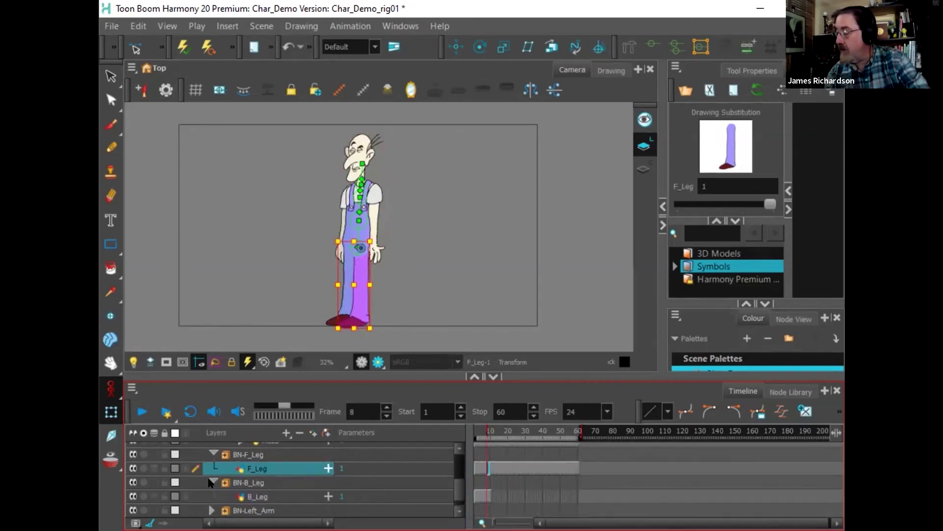
left_click(476, 494)
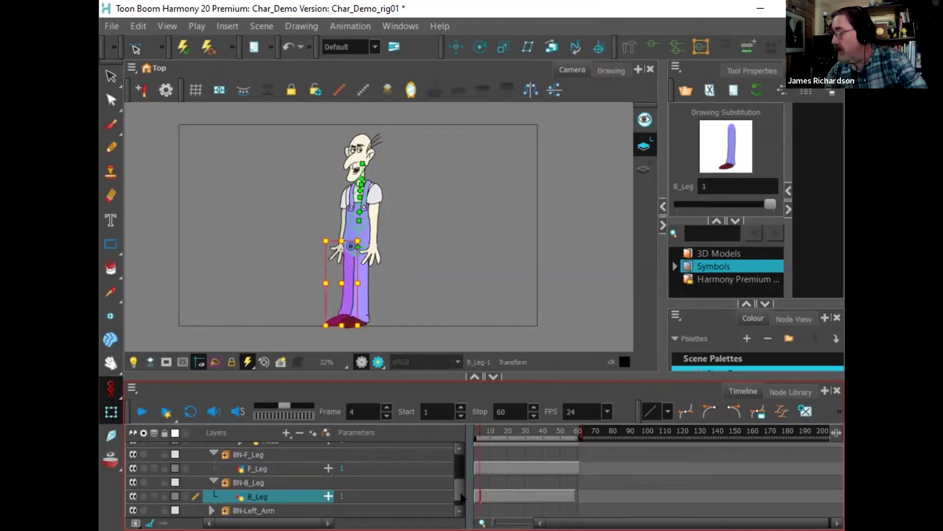
Step: Expand the BN-Left_Arm group and extend the exposures of Left_Arm and the last Left_Hand drawing to frame 60
scroll(356, 489, "down", 1)
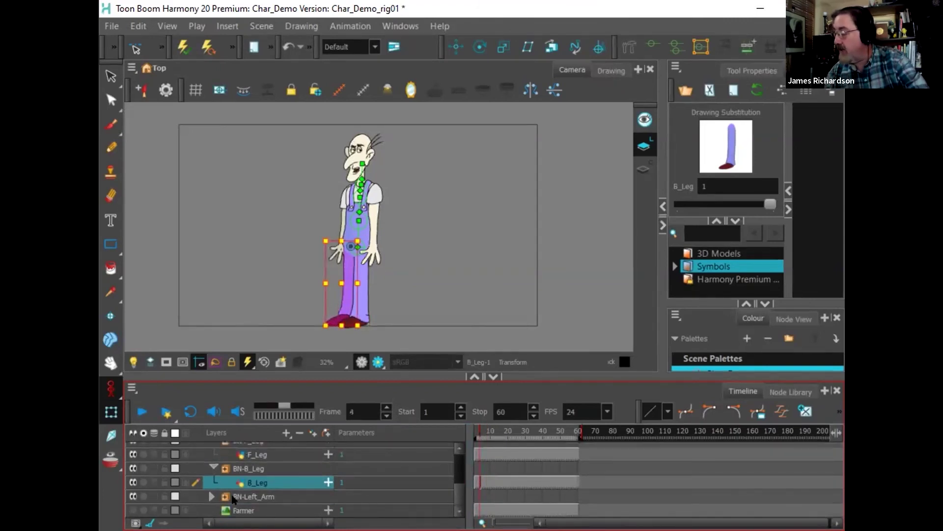
left_click(212, 496)
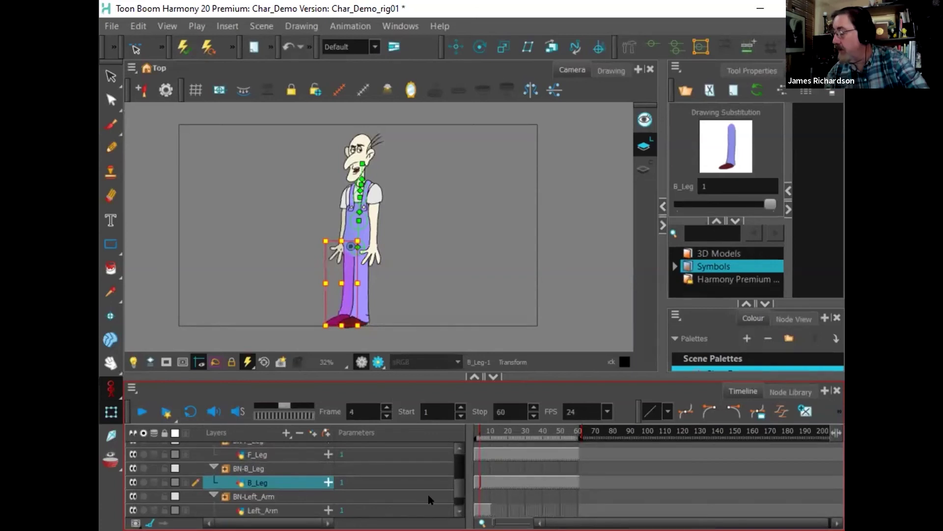
left_click(478, 510)
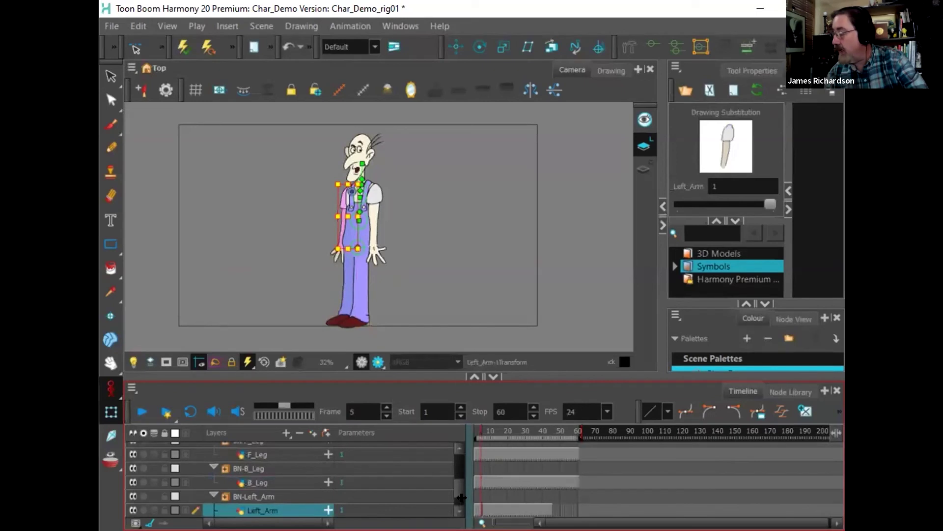
scroll(429, 495, "down", 1)
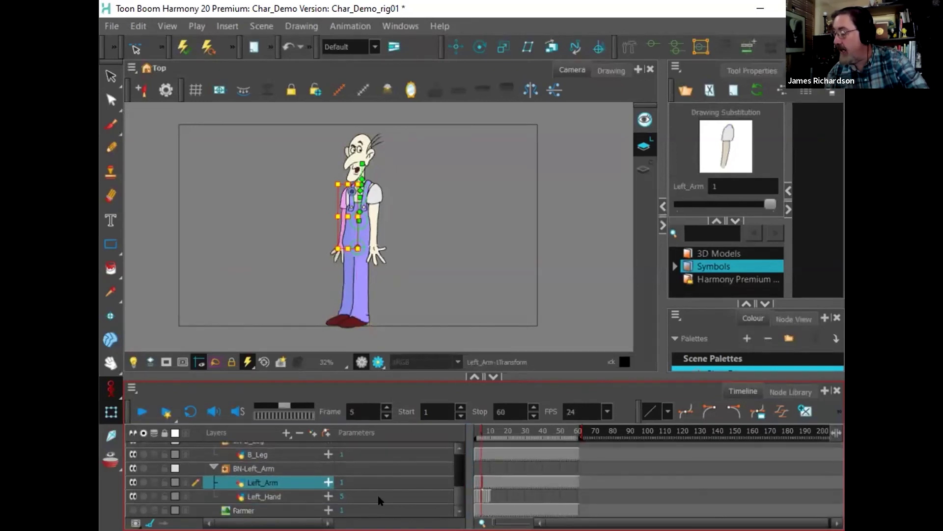
left_click(490, 496)
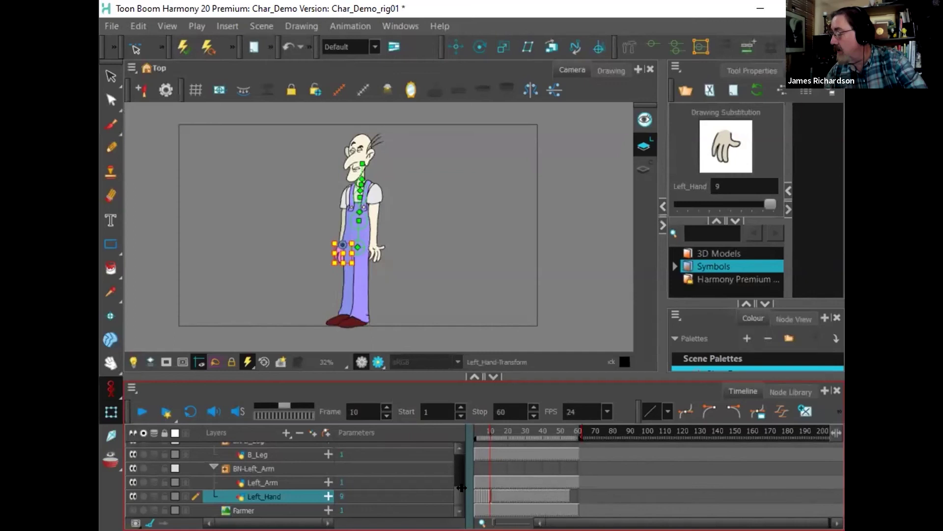
Step: Extend the RT_Arm drawing's exposure in the BN-RT_Arm group to frame 60
left_click_drag(460, 491, 464, 457)
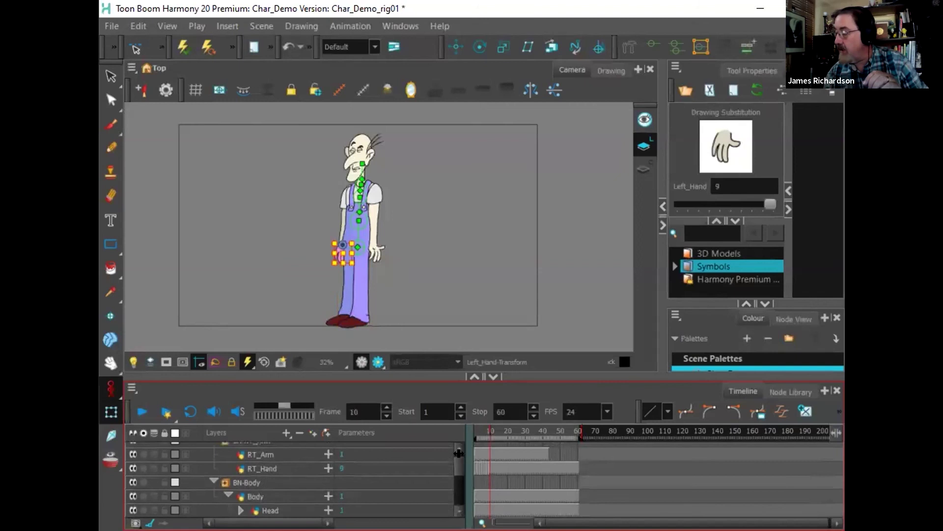
left_click(523, 452)
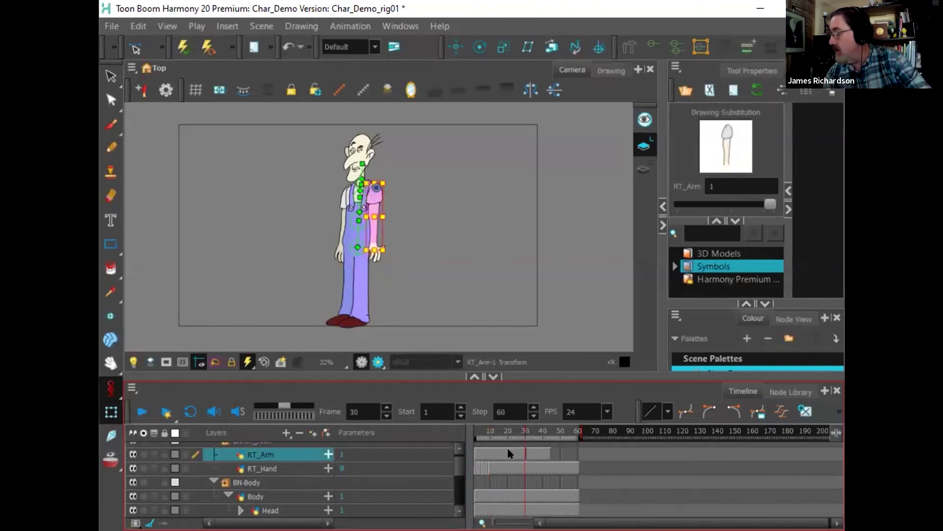
scroll(430, 485, "up", 1)
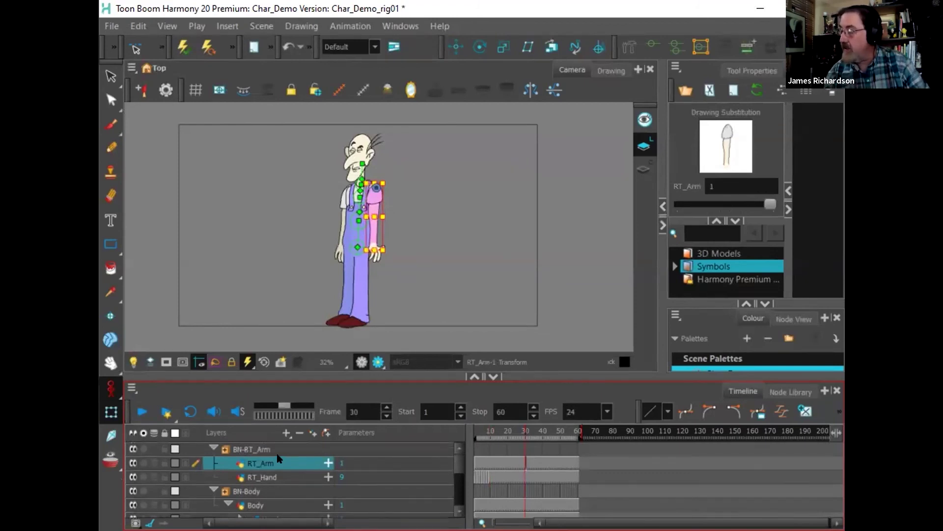
Step: Check the pose at frames 8 and 9, and select the BN-Body group and its Body layer to review their structure
left_click(487, 431)
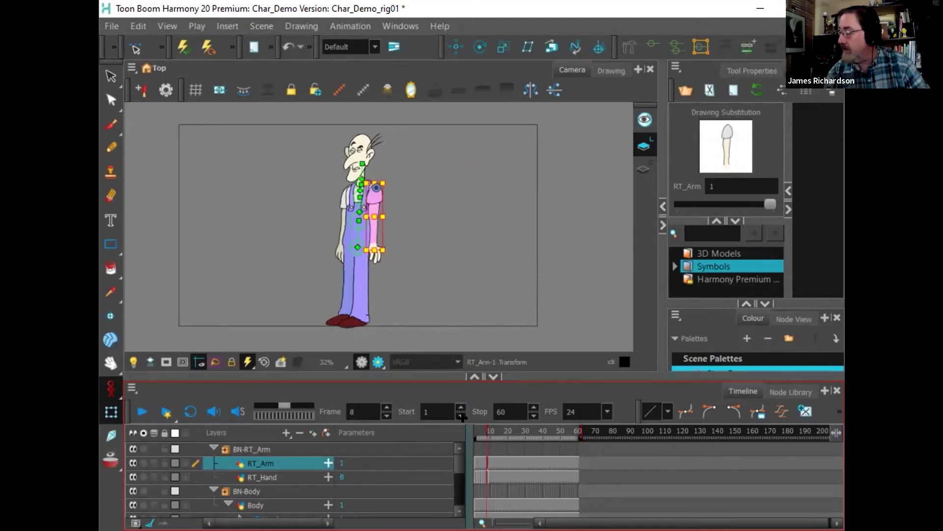
left_click_drag(483, 428, 489, 428)
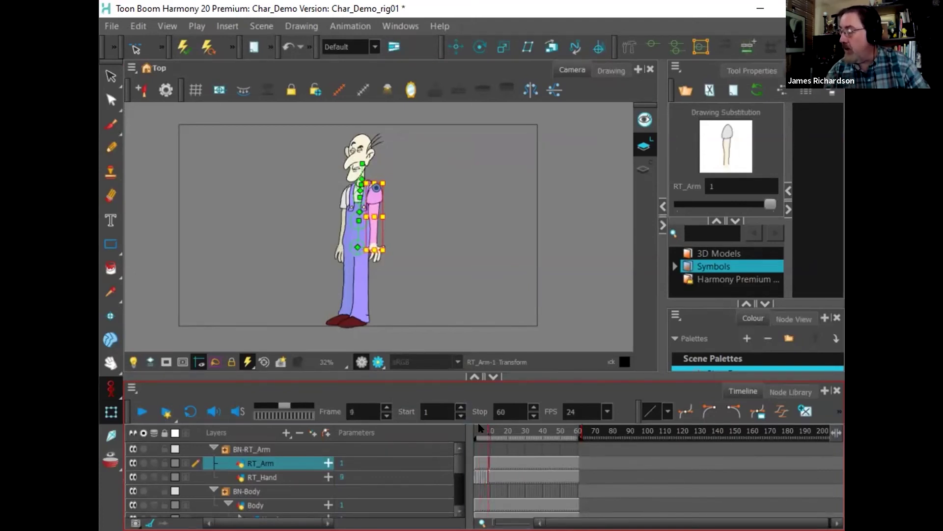
left_click(277, 492)
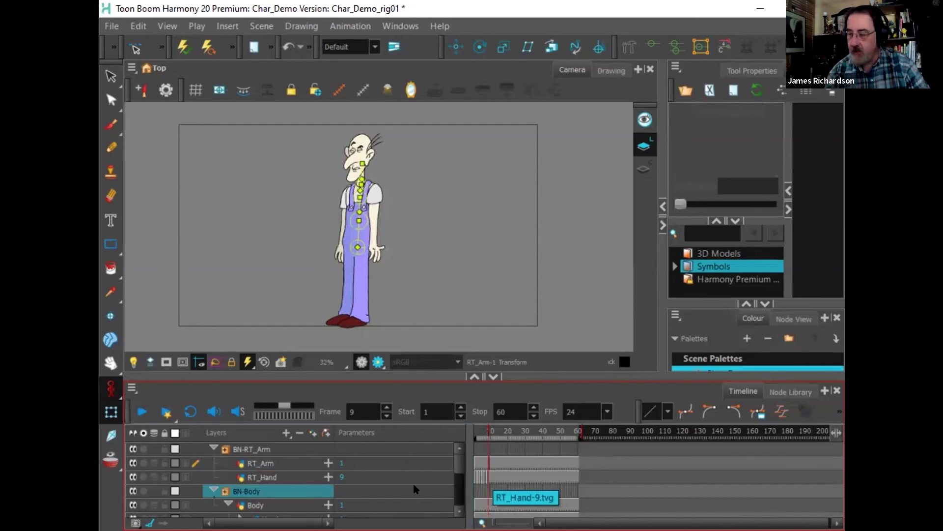
left_click(289, 499)
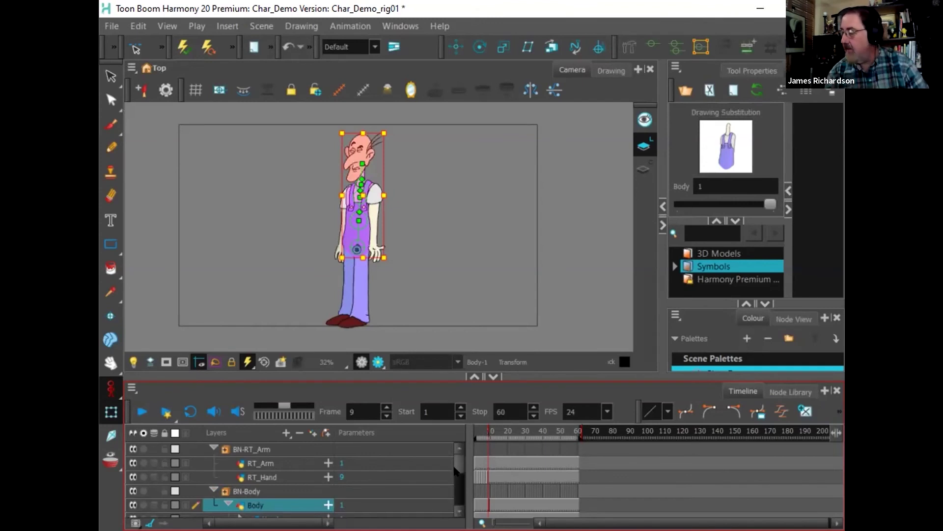
scroll(455, 471, "down", 2)
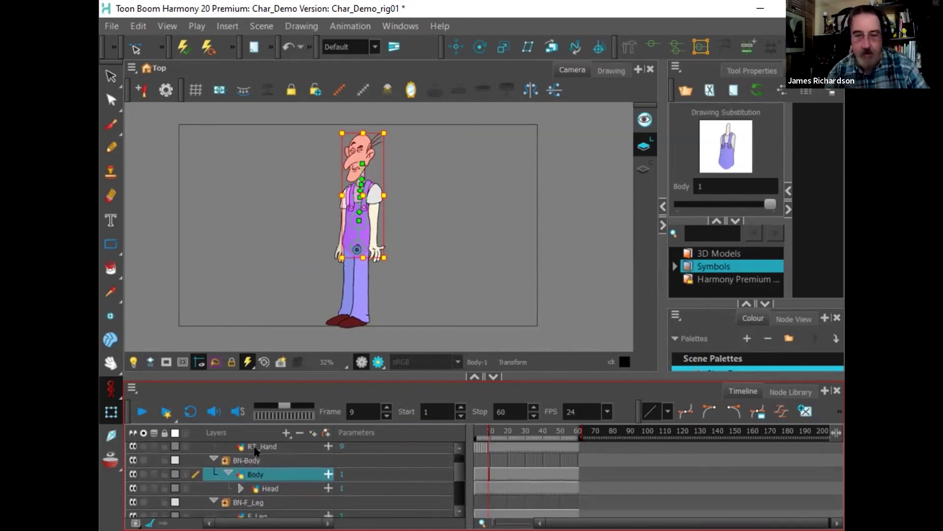
Step: Select the BN-Body group, go back to the scene's opening frames, and switch to the Animating workspace in a maximized window
left_click(265, 459)
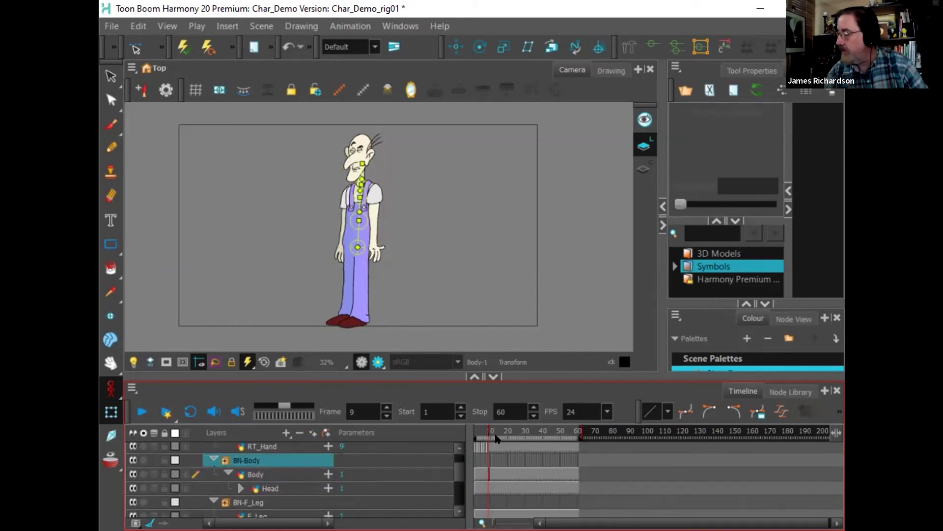
left_click_drag(489, 436, 477, 437)
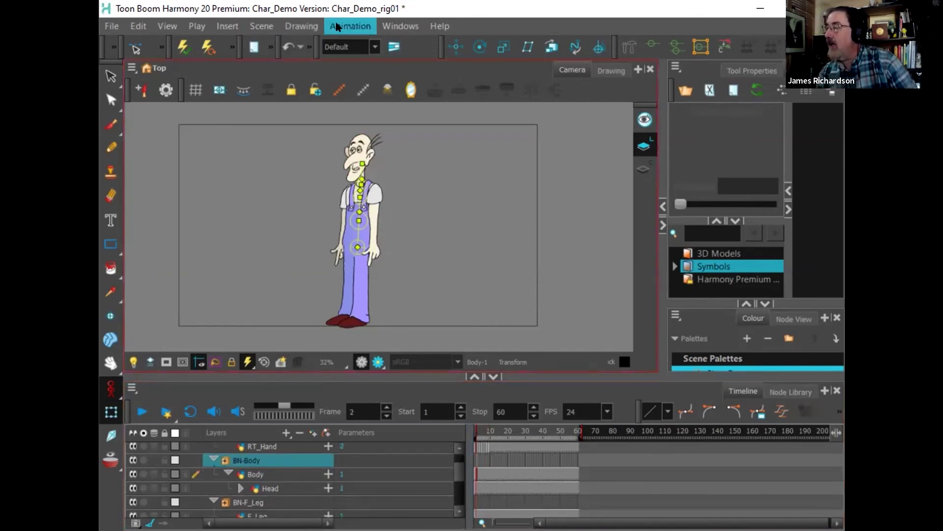
left_click(364, 51)
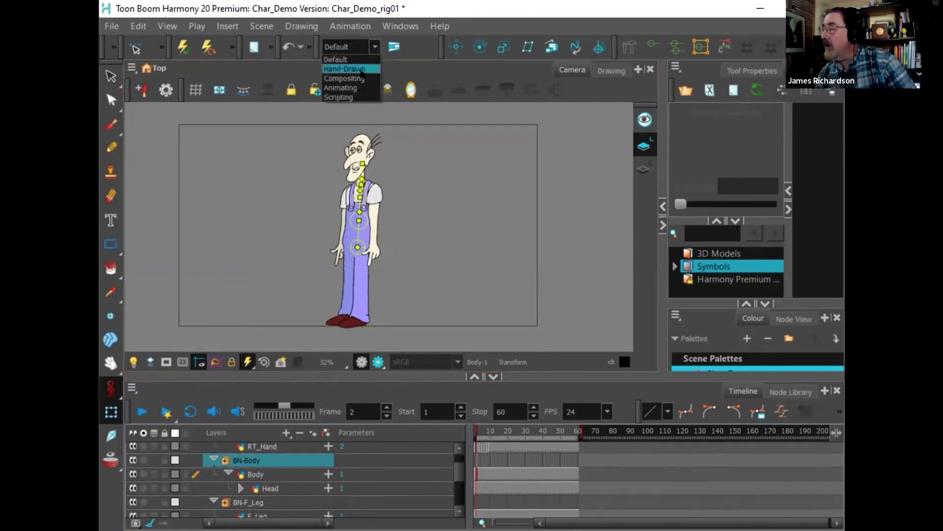
left_click(357, 88)
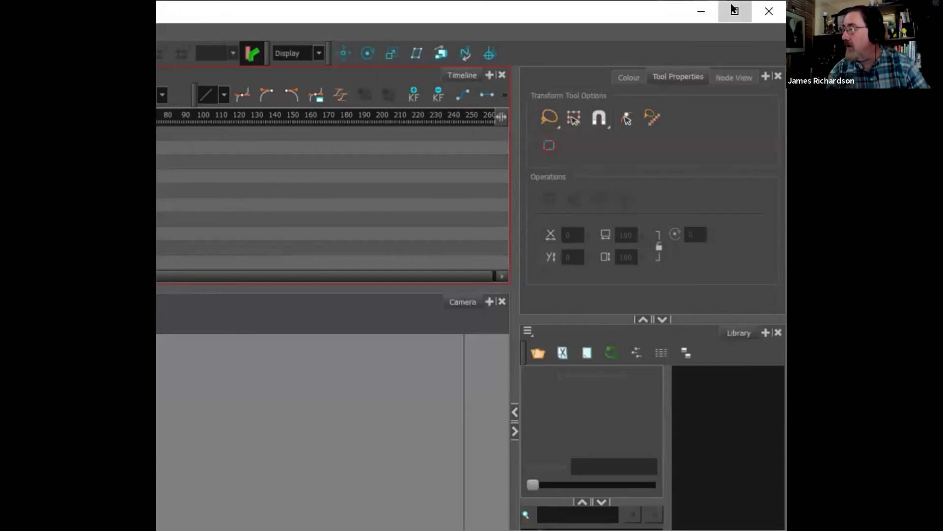
left_click(734, 10)
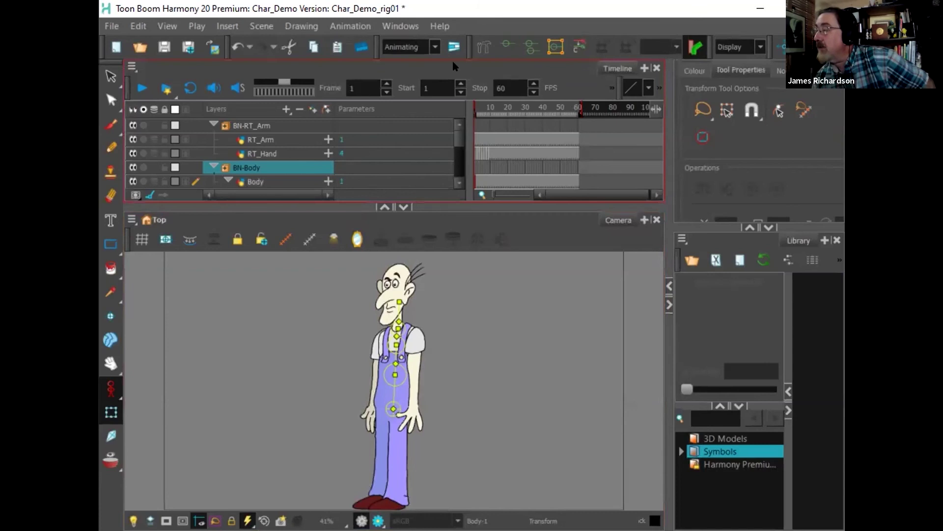
left_click(349, 24)
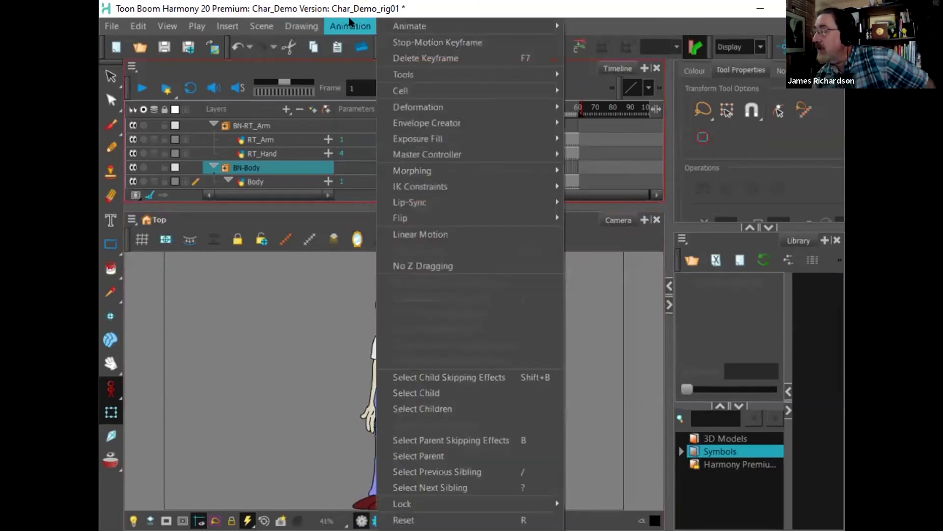
mouse_move(392, 20)
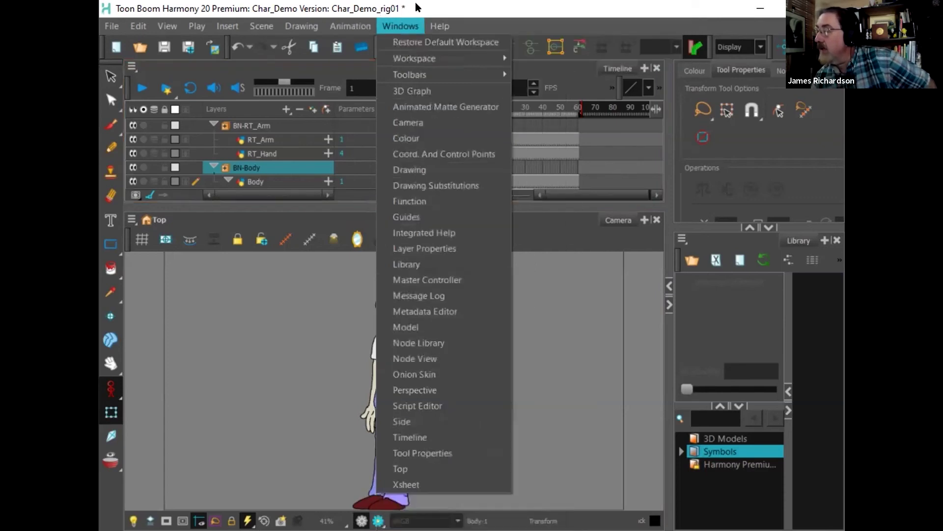
left_click(401, 26)
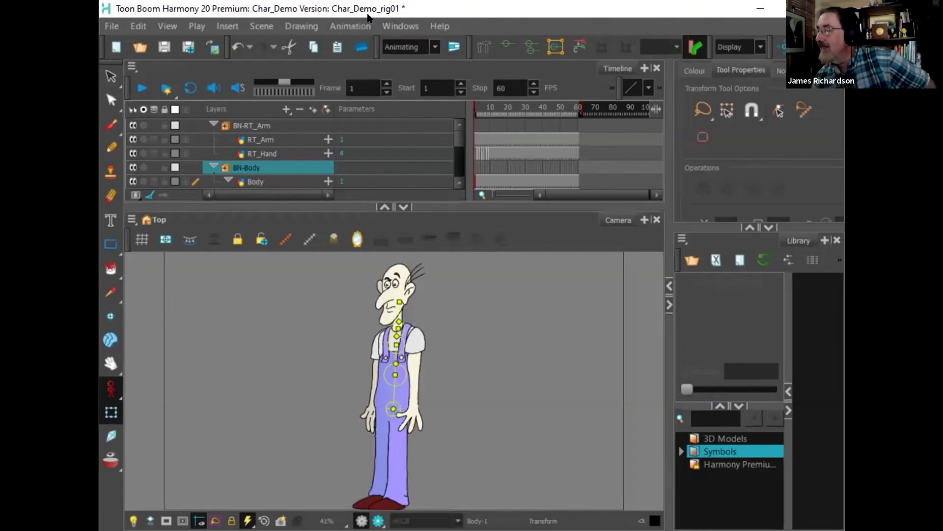
Step: Switch to the Hand-Drawn workspace in a maximized window and enlarge the timeline, widening its frame spacing
left_click(432, 44)
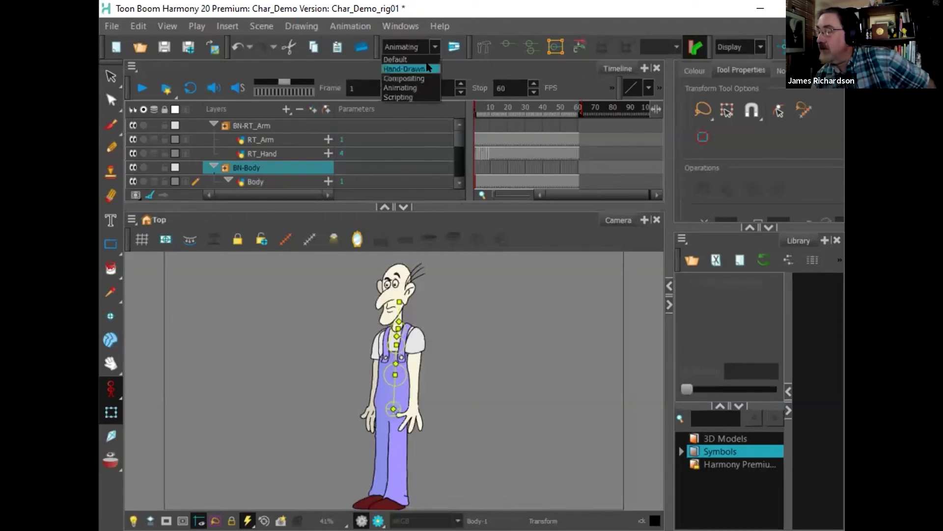
left_click(427, 66)
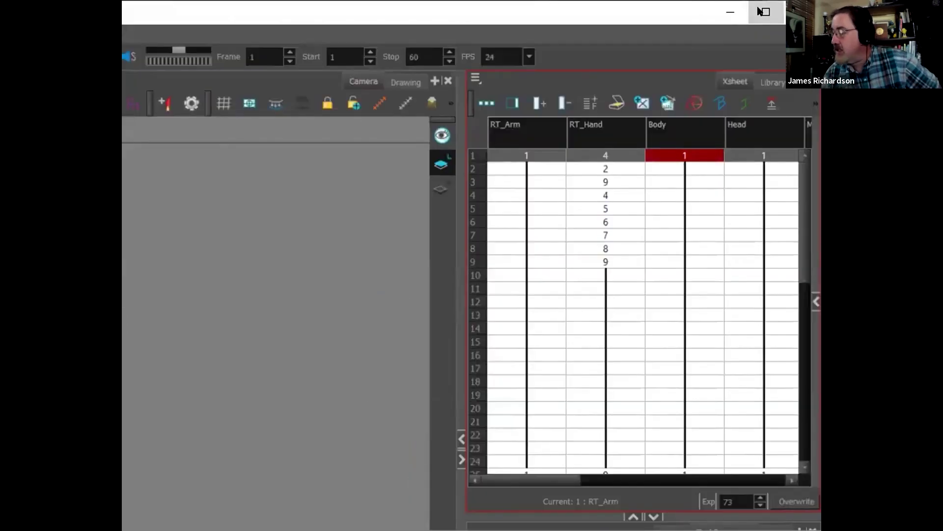
left_click(760, 11)
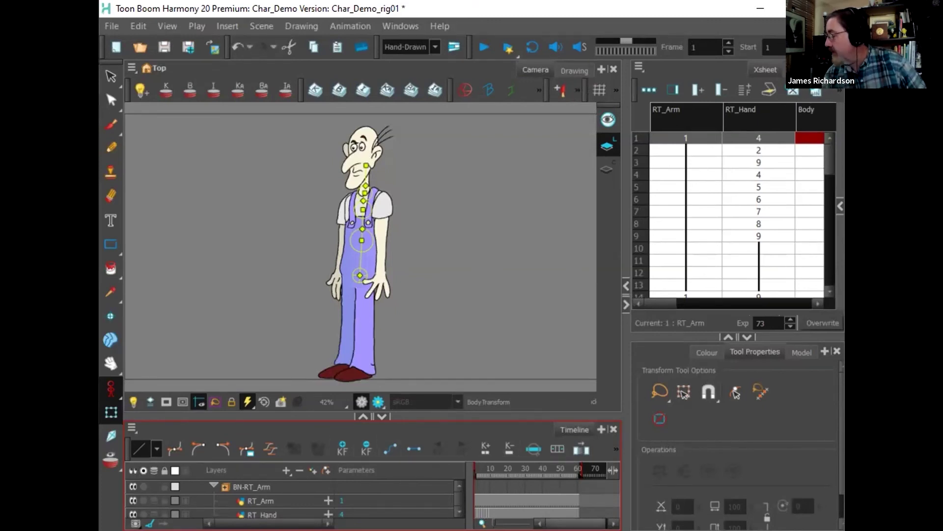
left_click_drag(635, 460, 718, 460)
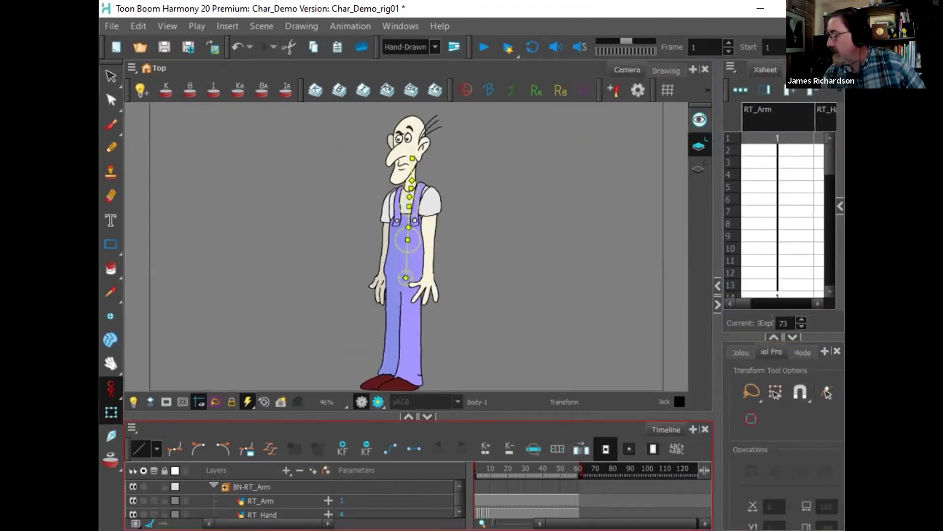
scroll(543, 472, "up", 3)
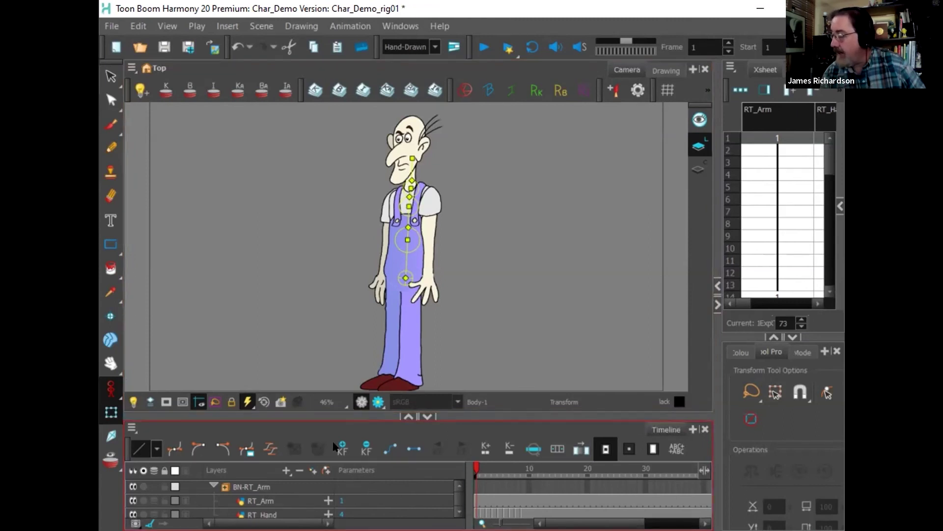
left_click_drag(321, 416, 324, 386)
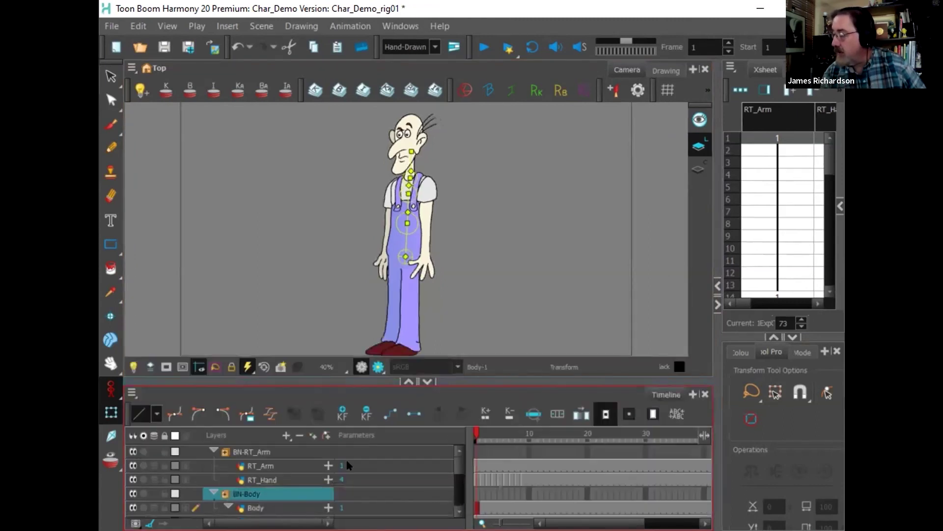
Step: Add keyframes to the BN-Body group at frames 1, 10 and 20, and turn on Animate Current Frame mode
left_click(345, 418)
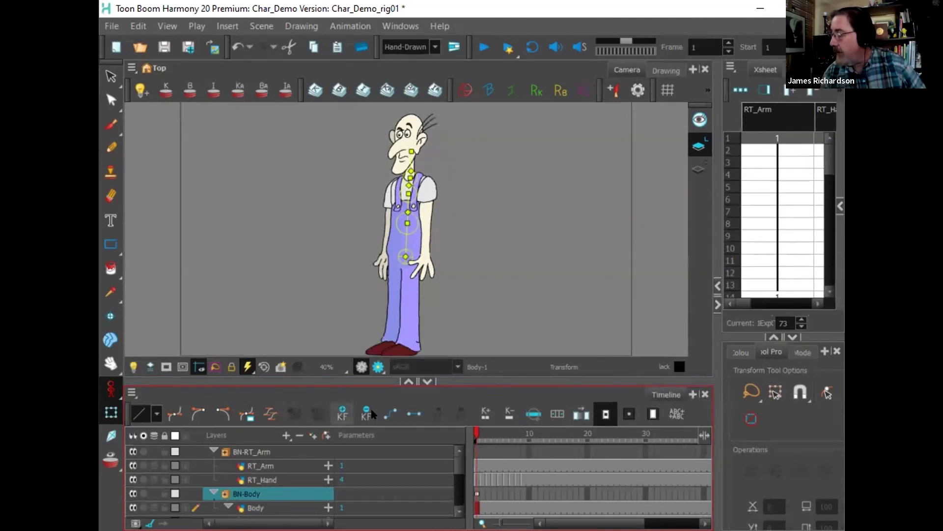
left_click(528, 436)
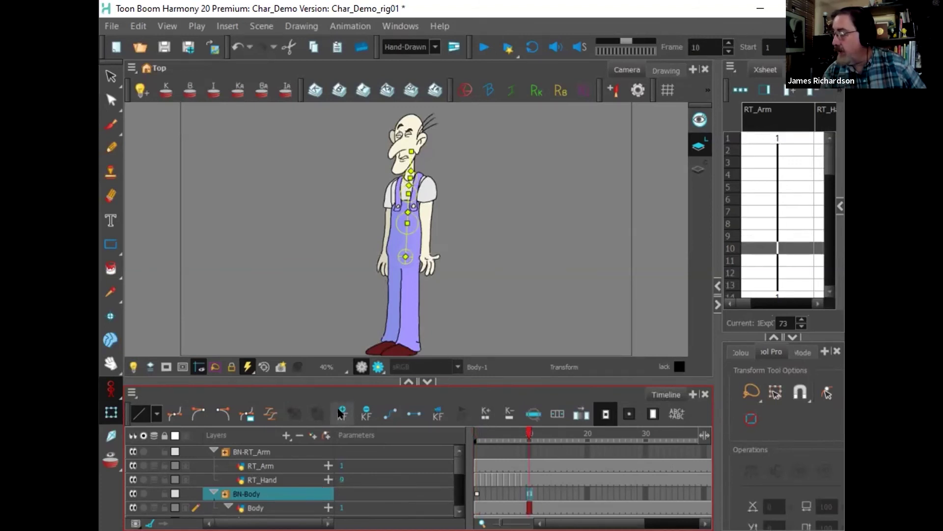
left_click(110, 390)
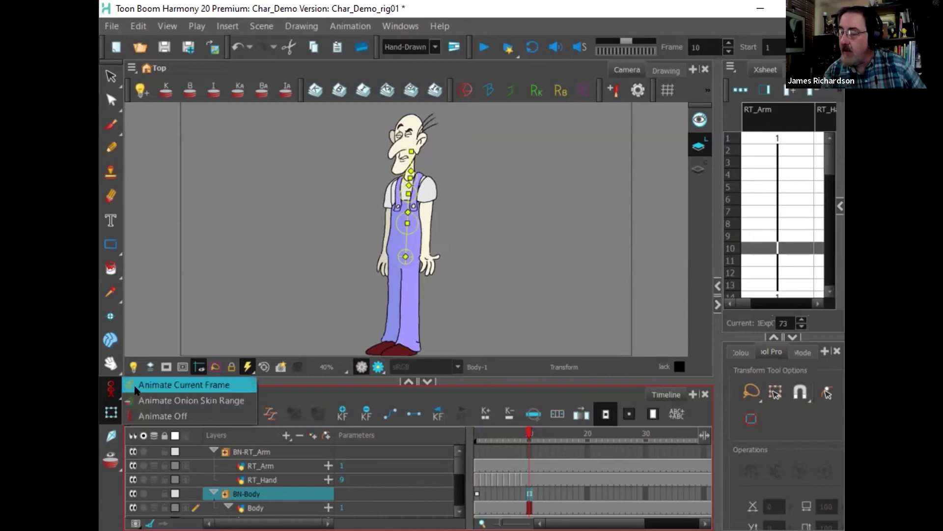
left_click(148, 386)
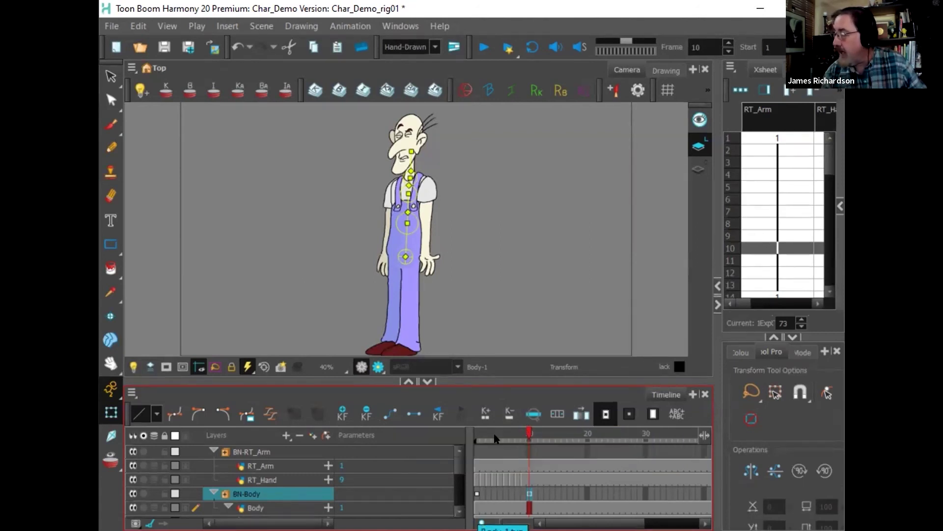
left_click_drag(525, 436, 587, 436)
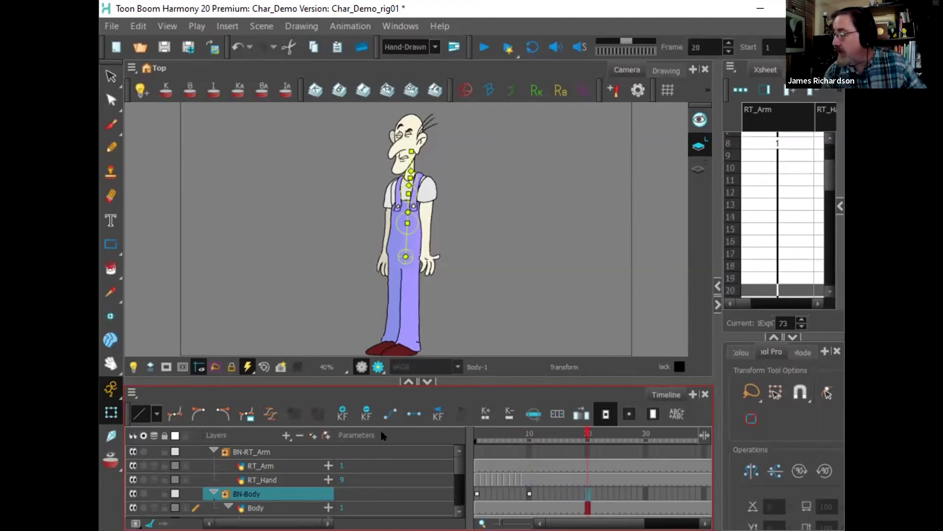
left_click(346, 408)
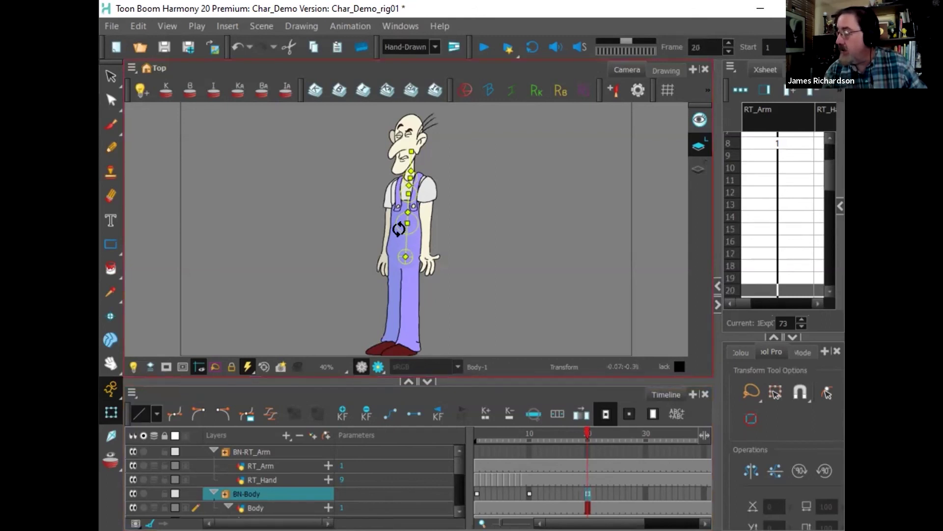
Step: Try tilting the whole torso forward and bending the upper torso backward at frame 20, undoing each test pose
left_click_drag(399, 229, 388, 234)
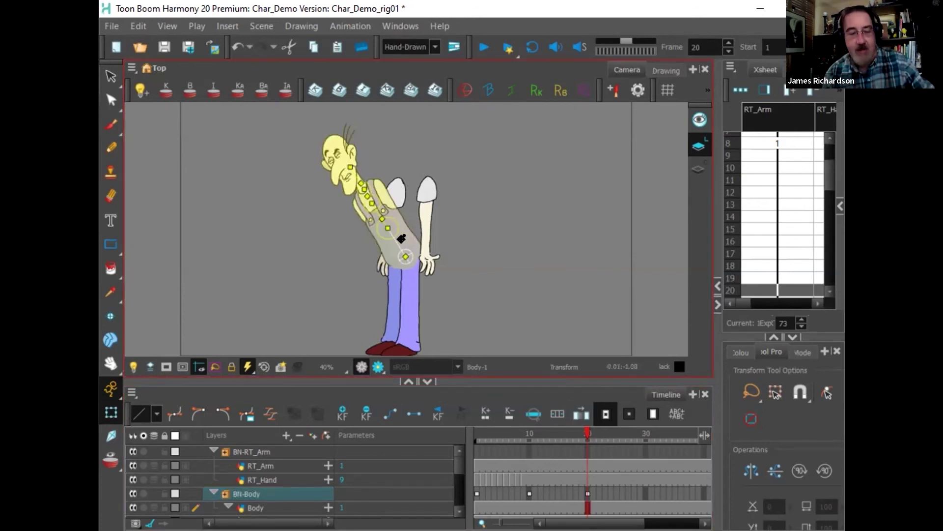
key("ctrl+z")
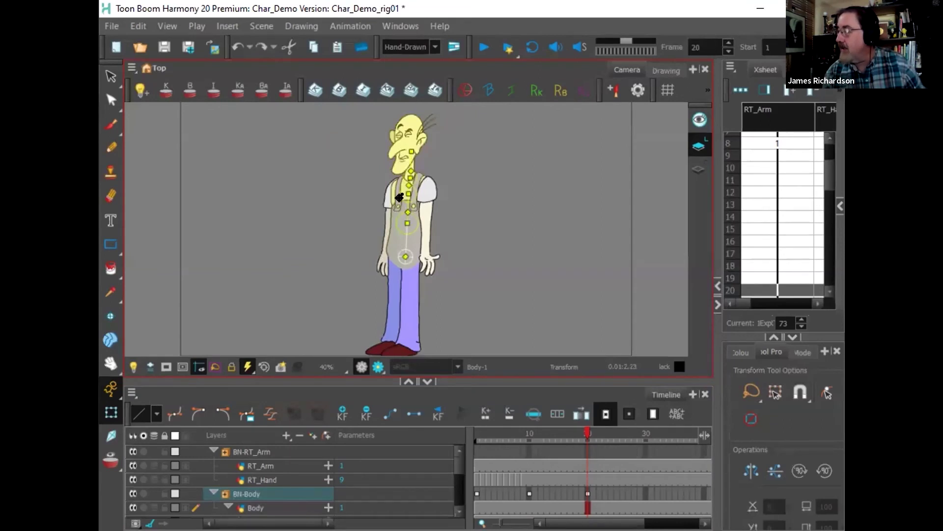
left_click_drag(401, 198, 410, 202)
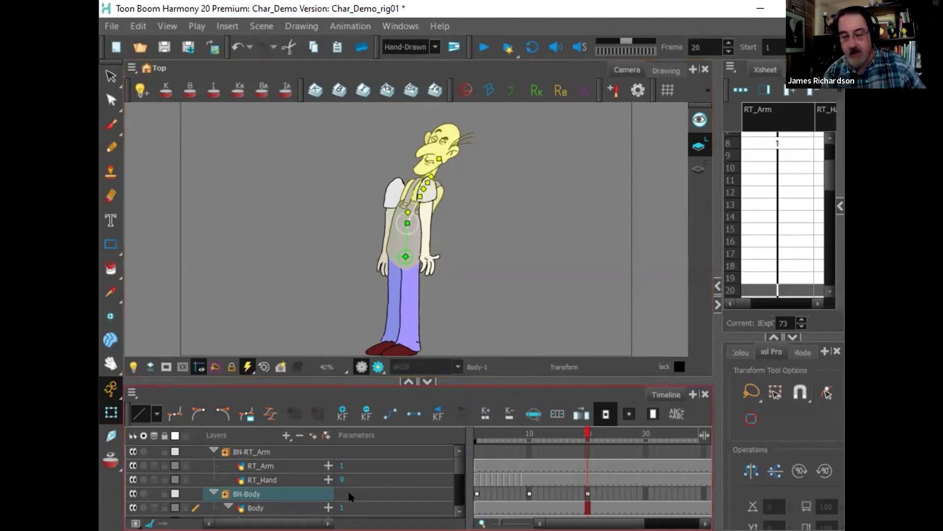
key("ctrl+z")
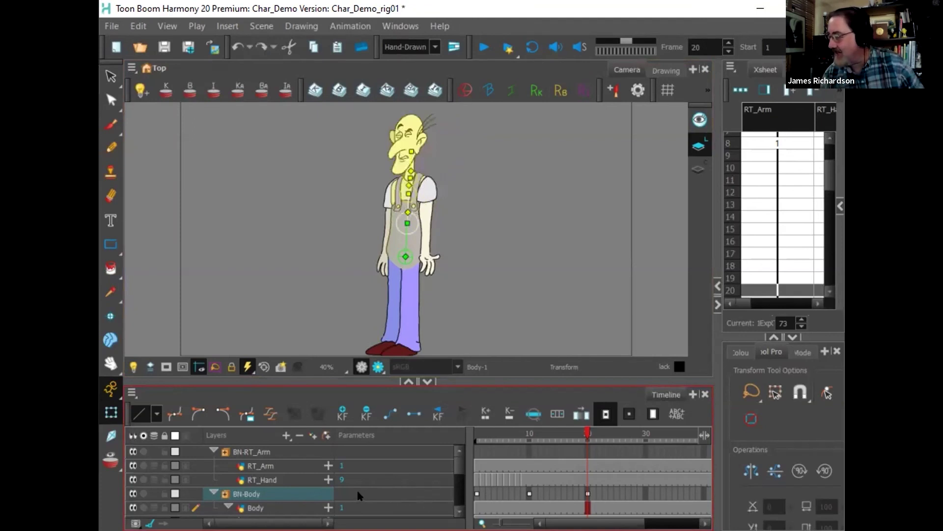
Step: Select the BN-F_Leg group at frame 19 and return to the Transform tool
scroll(449, 467, "down", 5)
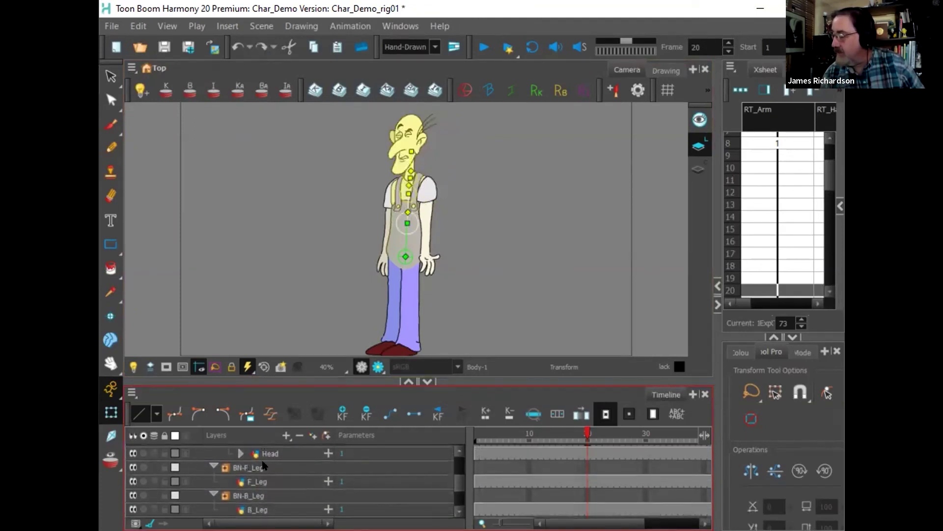
left_click(263, 467)
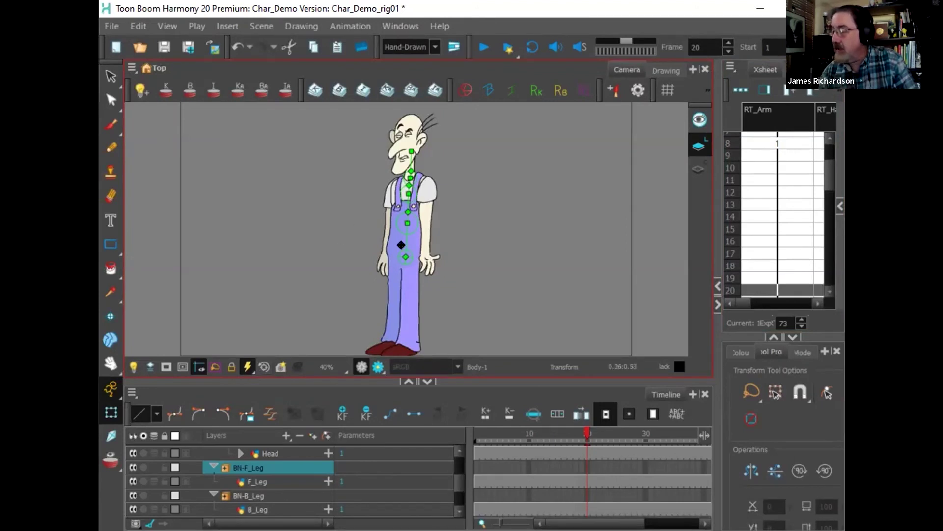
left_click(111, 77)
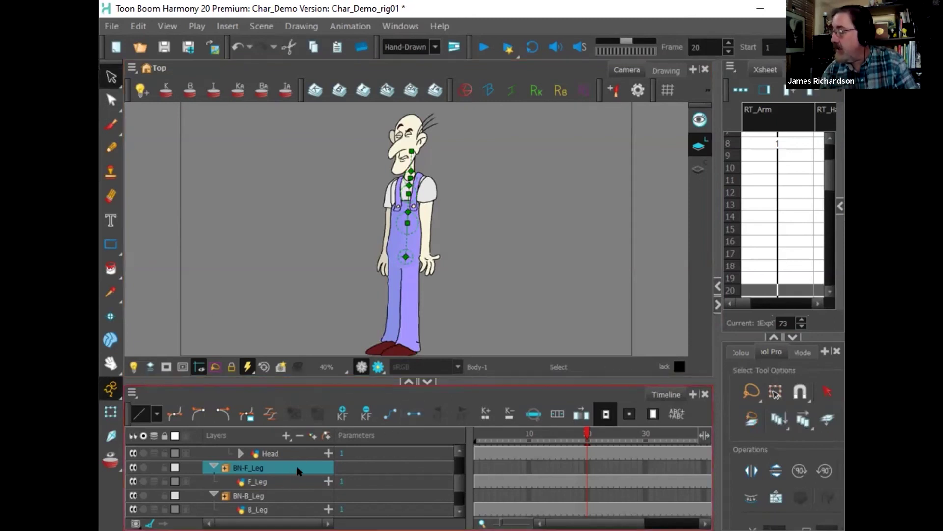
left_click(581, 466)
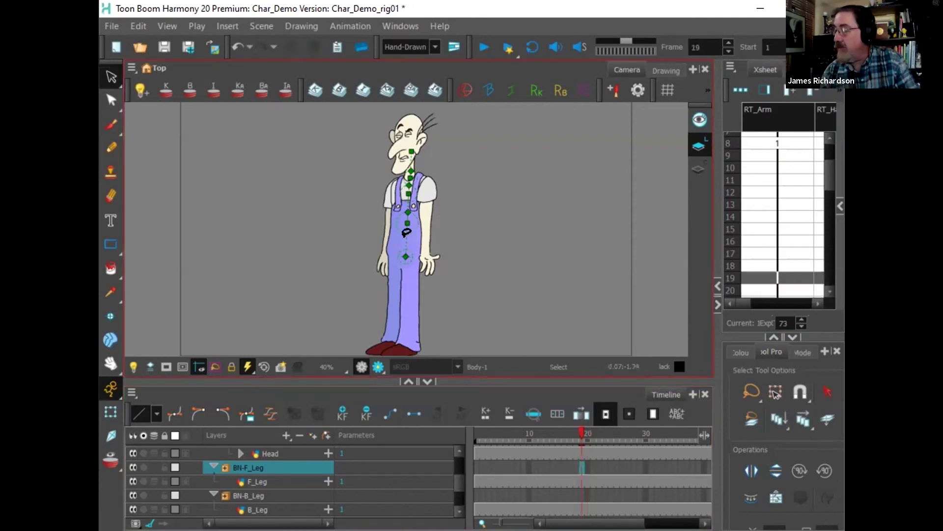
left_click(110, 412)
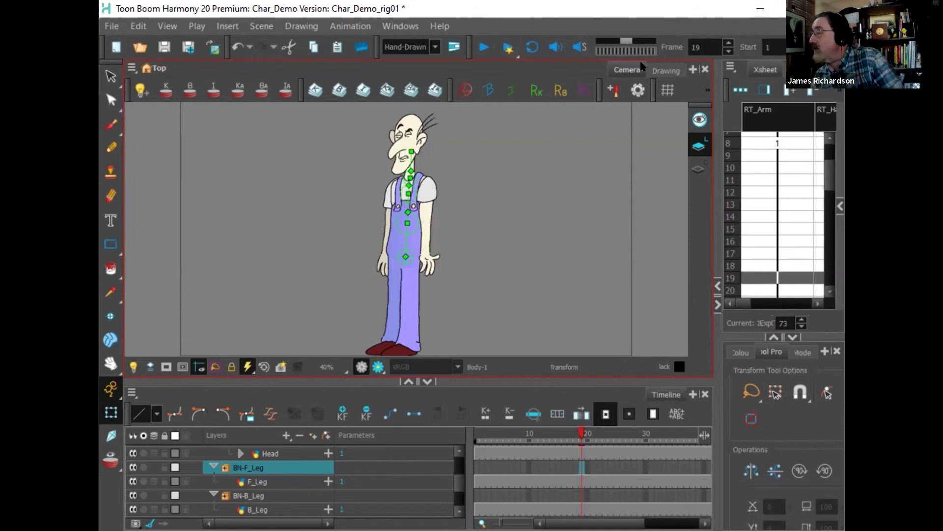
Step: Switch to the Animating workspace and show only the front leg's deformation chain
left_click(430, 48)
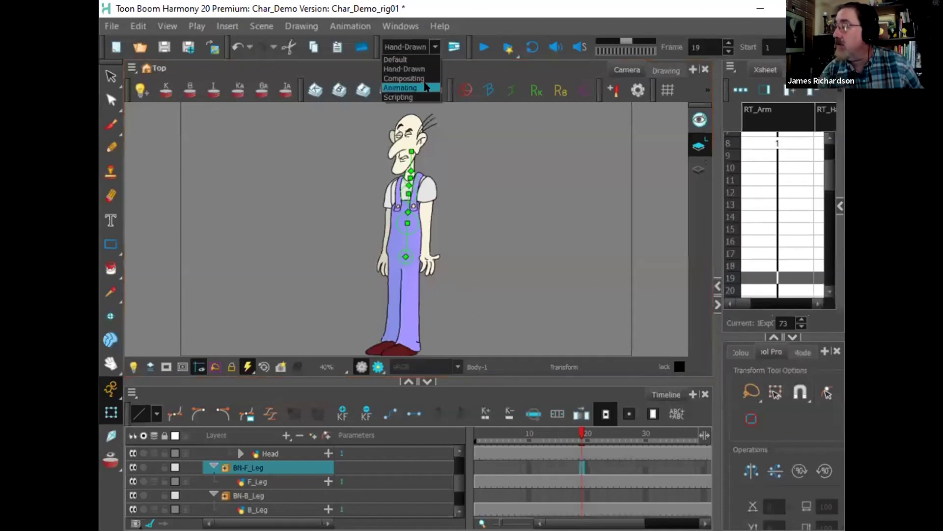
key("Escape")
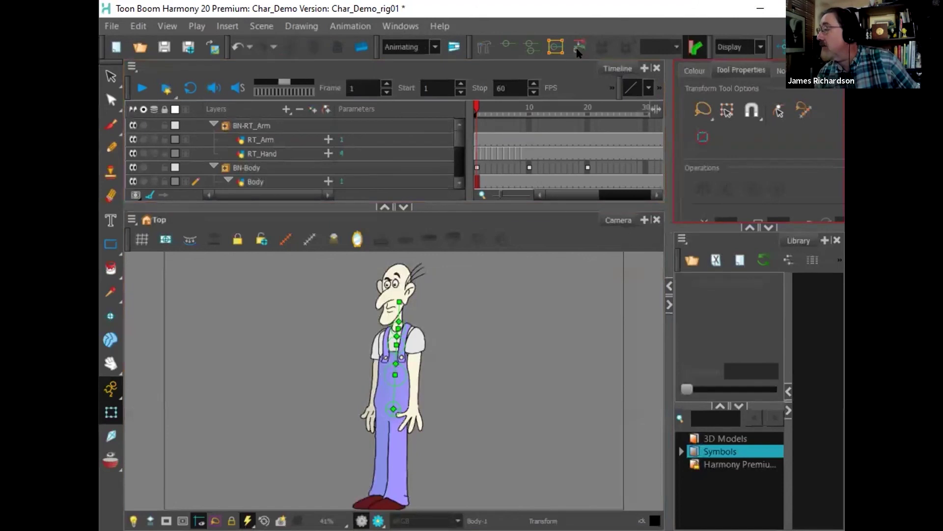
left_click(498, 46)
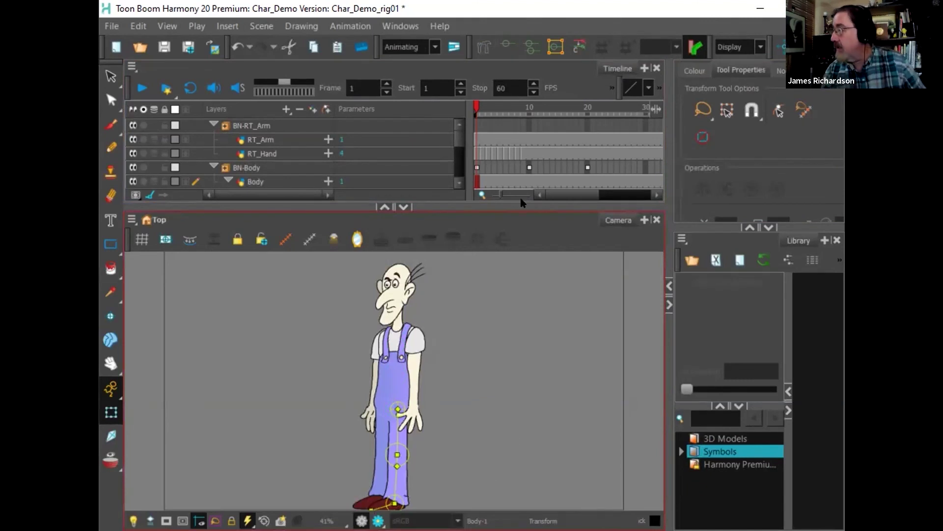
Step: Pose the front leg at frame 10 by raising the thigh forward and bending the lower leg back at the knee
left_click_drag(488, 109, 525, 111)
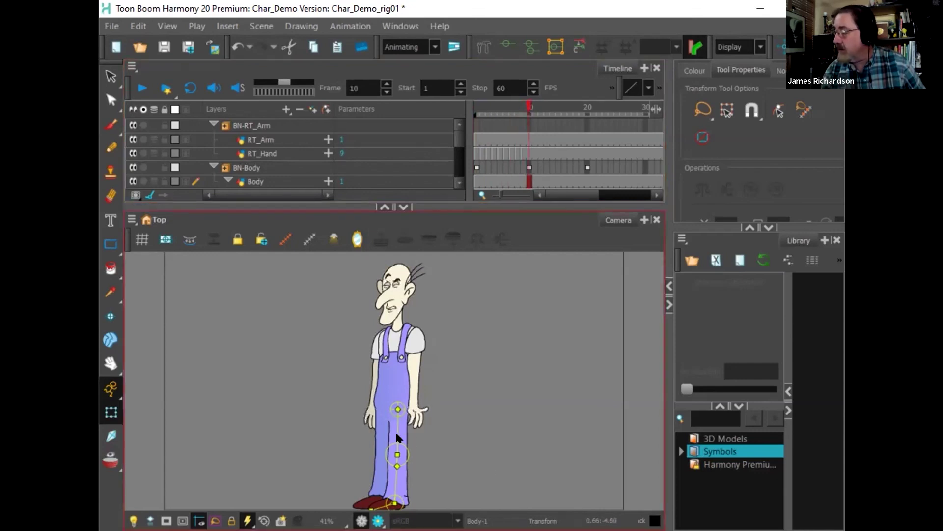
left_click_drag(384, 432, 368, 421)
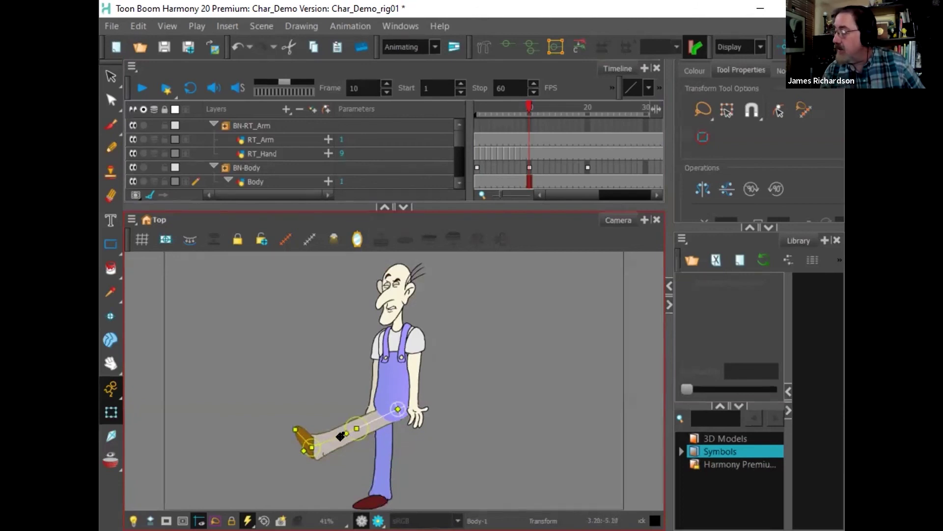
left_click_drag(331, 431, 359, 443)
left_click(484, 118)
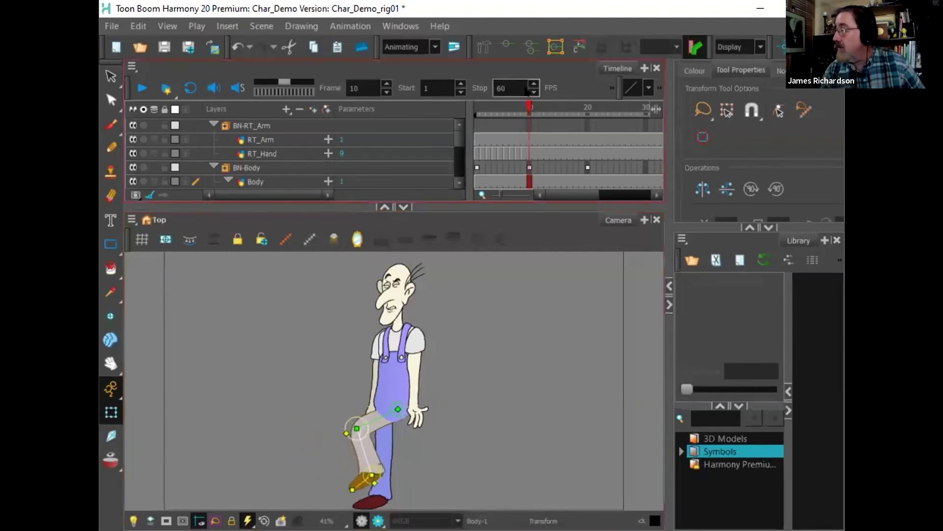
Step: Straighten the front leg into a standing pose at frame 1 by rotating the thigh and lower leg down
left_click_drag(484, 118, 475, 120)
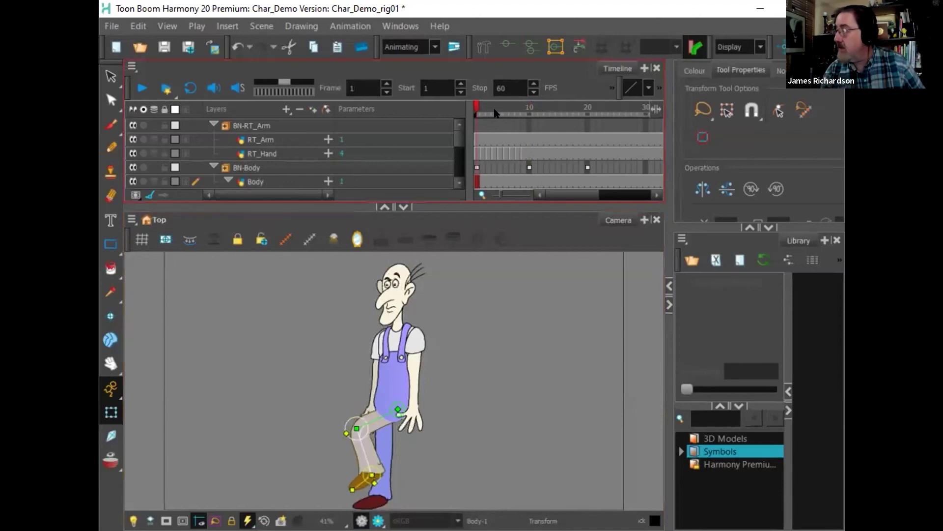
left_click_drag(495, 113, 477, 119)
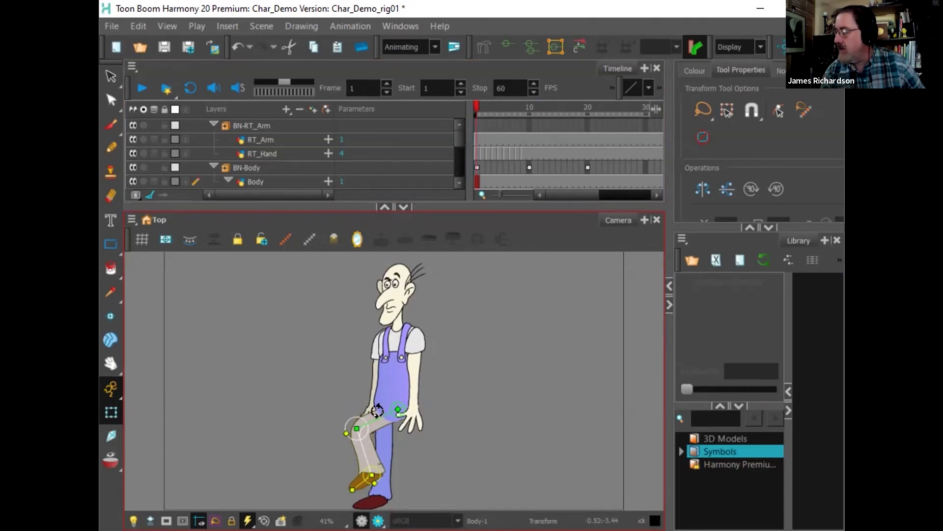
left_click_drag(371, 411, 383, 467)
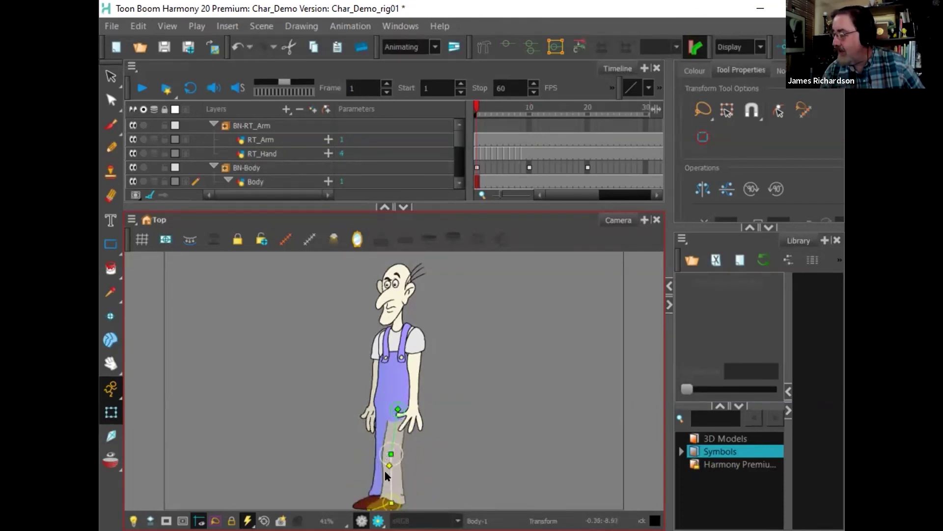
Step: Point the front foot downward at frame 20 and adjust its angle flat to the ground at frame 1
left_click(476, 114)
left_click_drag(475, 109, 590, 113)
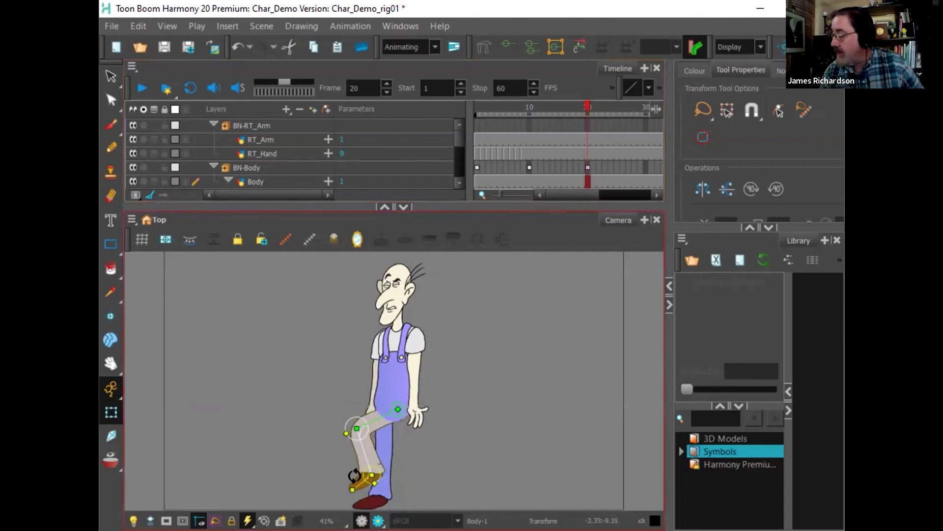
left_click_drag(354, 475, 365, 497)
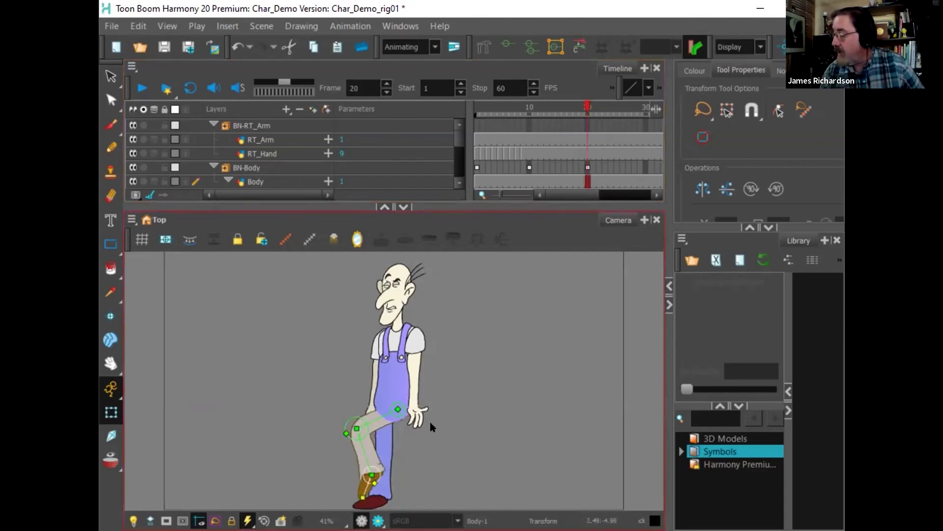
left_click_drag(584, 111, 477, 110)
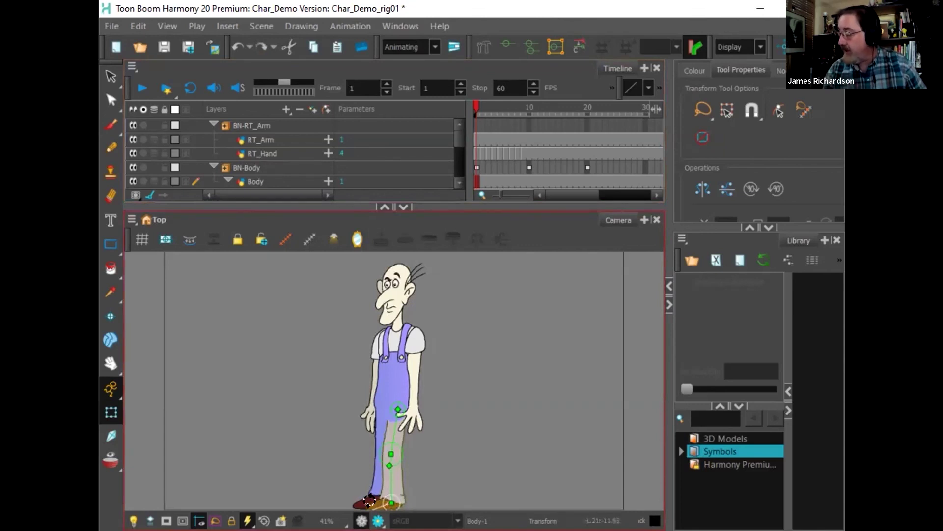
left_click_drag(368, 500, 370, 499)
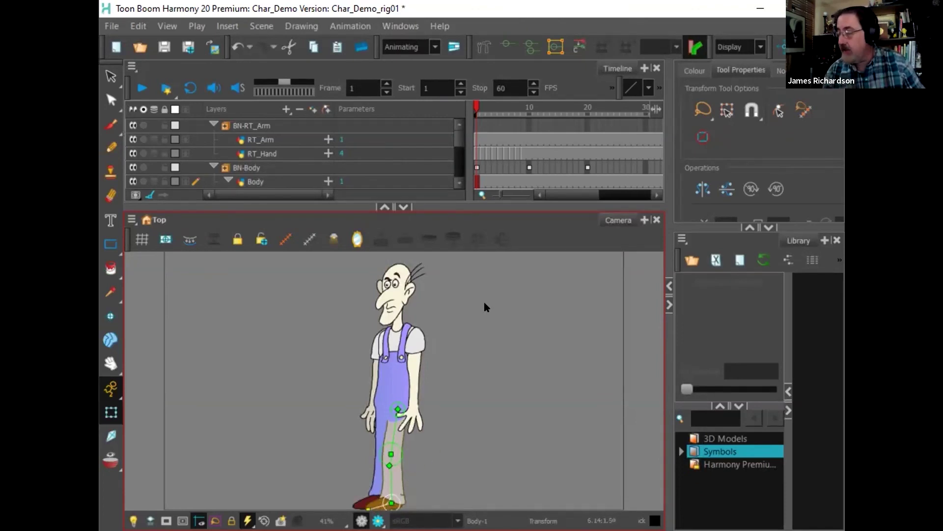
Step: Raise the front foot's toe at frame 10 and angle the toe down at frame 20, scrubbing back to frame 1
left_click_drag(489, 111, 525, 126)
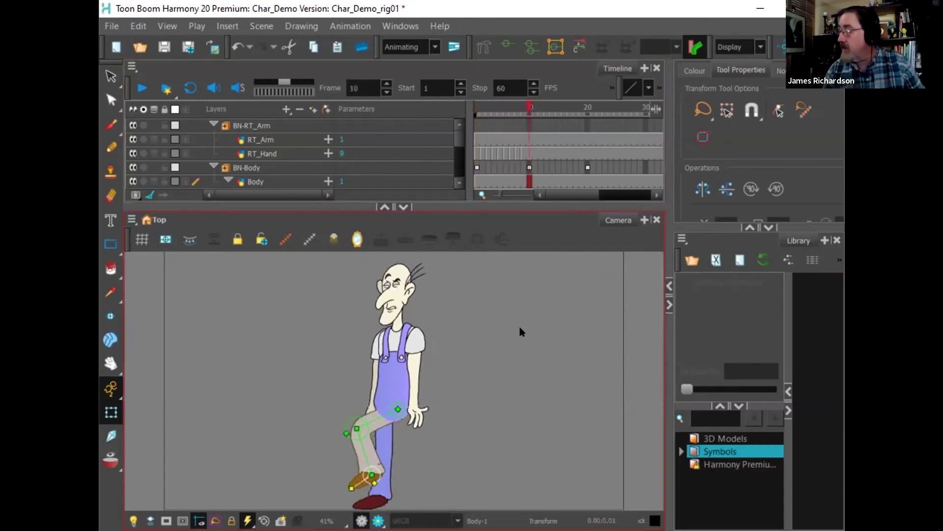
left_click_drag(353, 478, 352, 473)
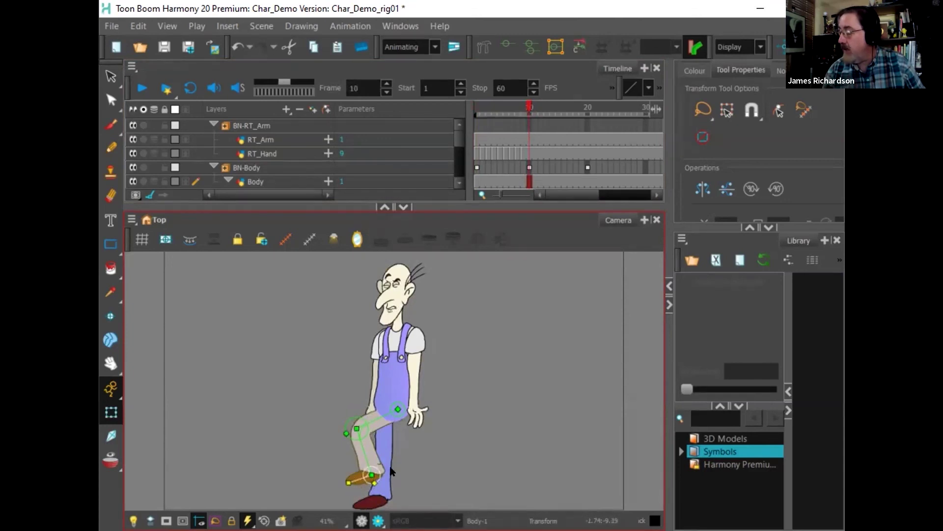
left_click_drag(523, 102, 585, 114)
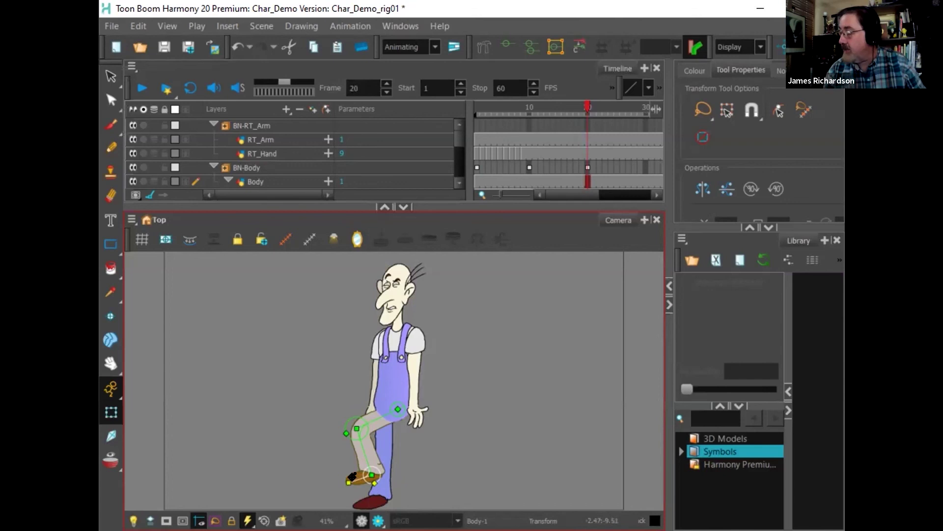
left_click_drag(352, 474, 359, 493)
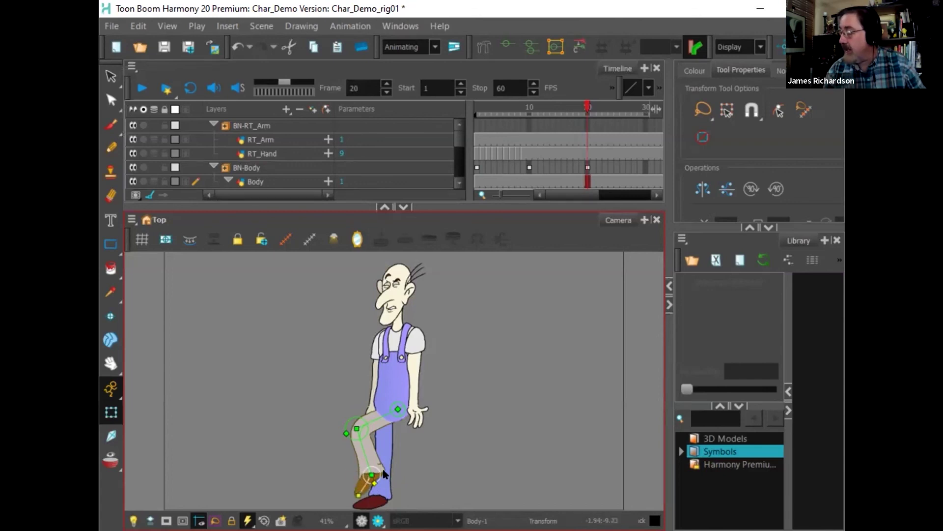
left_click_drag(489, 109, 404, 134)
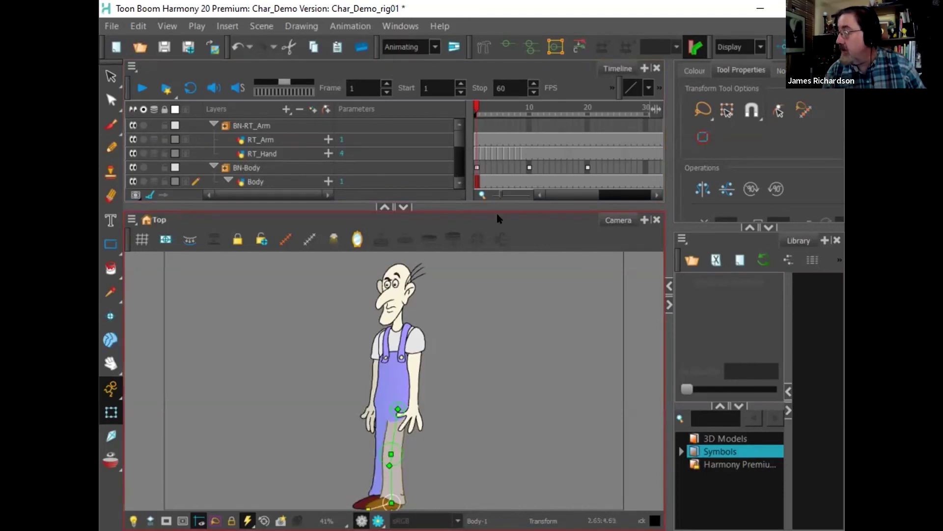
Step: Select the BN-Body keyframe at frame 10 and show only the body's deformation chain
left_click(288, 167)
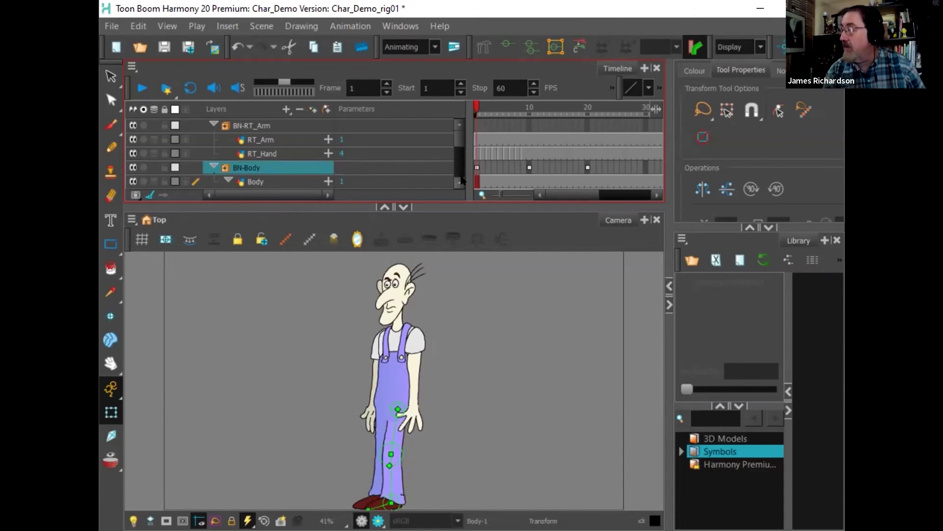
mouse_move(461, 144)
left_mouse_down()
mouse_move(463, 181)
mouse_move(462, 135)
left_mouse_up()
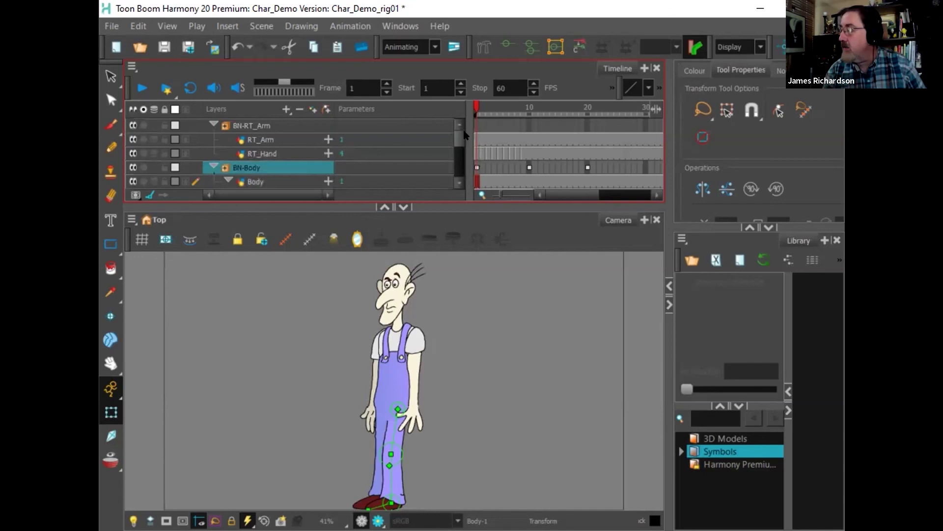
scroll(467, 144, "down", 3)
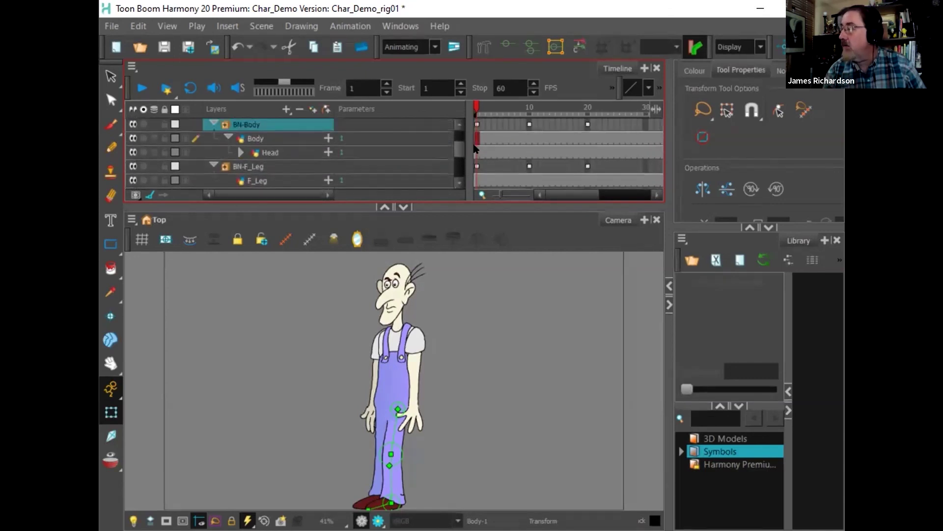
left_click(526, 167)
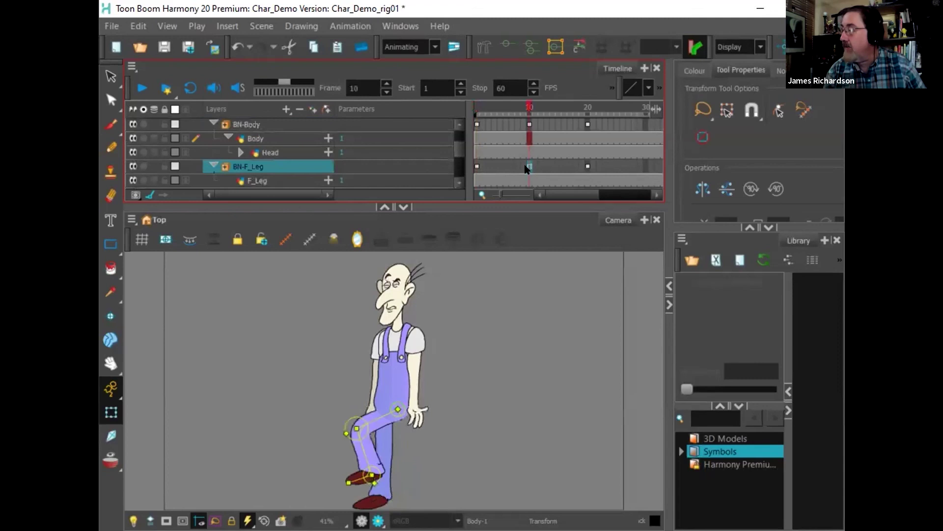
left_click(530, 125)
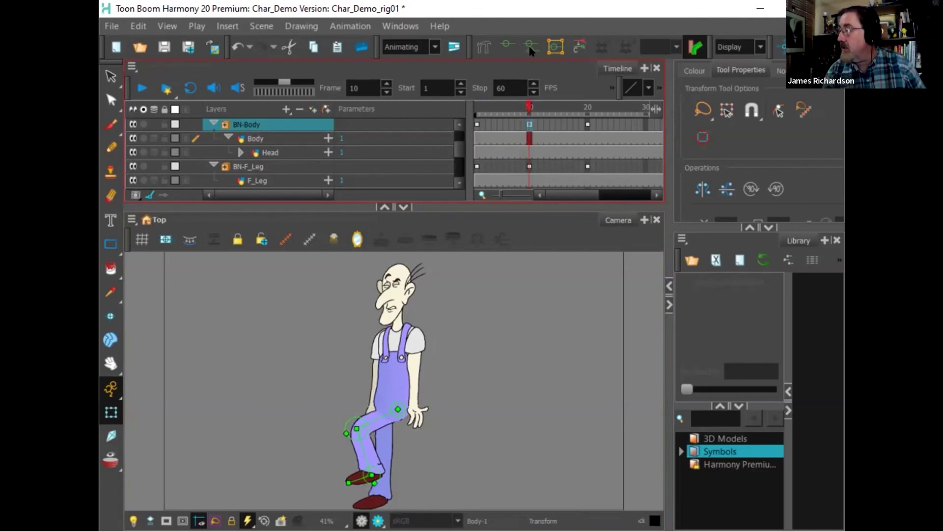
left_click(500, 46)
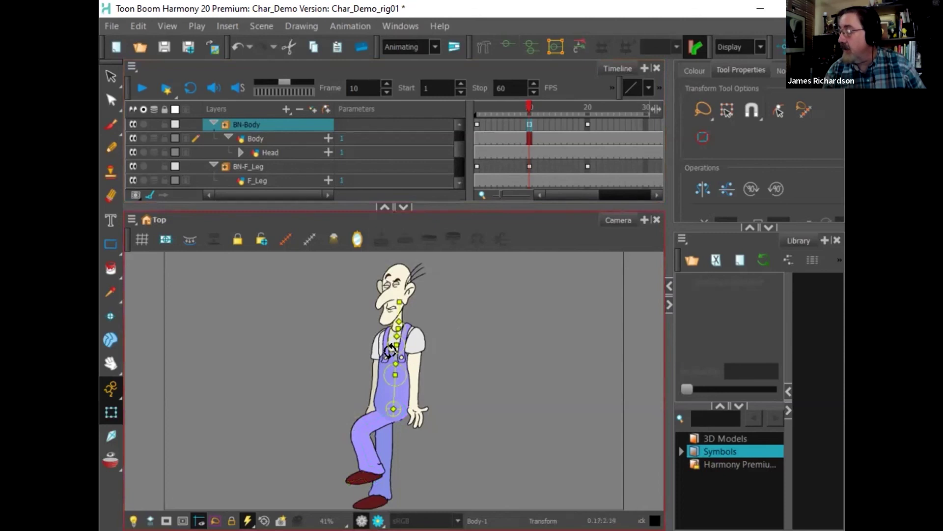
Step: Bend the upper torso forward and tilt the head back at frame 10, scrubbing between frames 1 and 20 to preview
left_click_drag(390, 350, 394, 370)
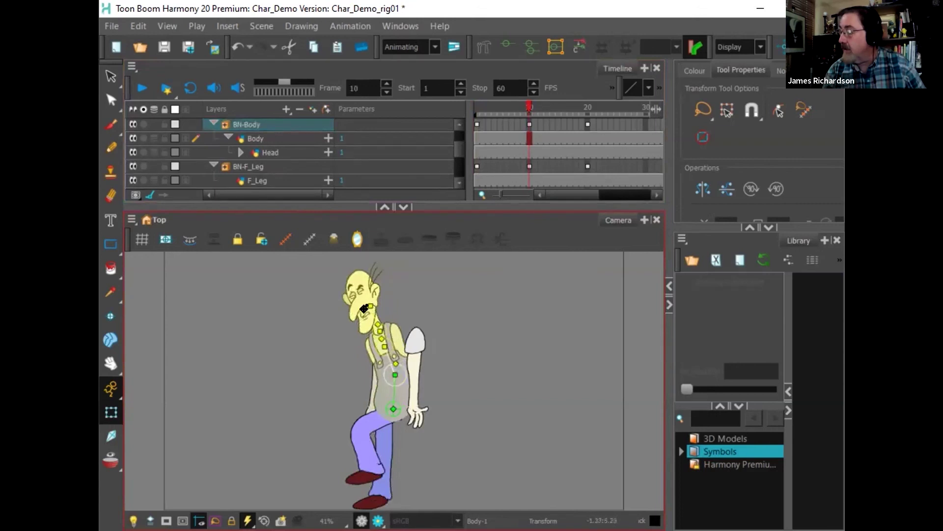
left_click_drag(367, 311, 381, 303)
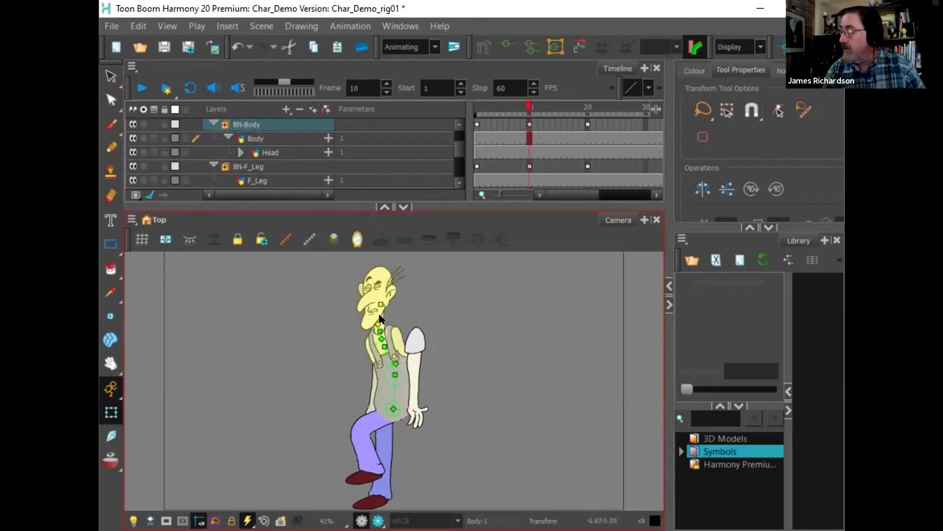
left_click(478, 109)
left_click_drag(484, 108, 588, 122)
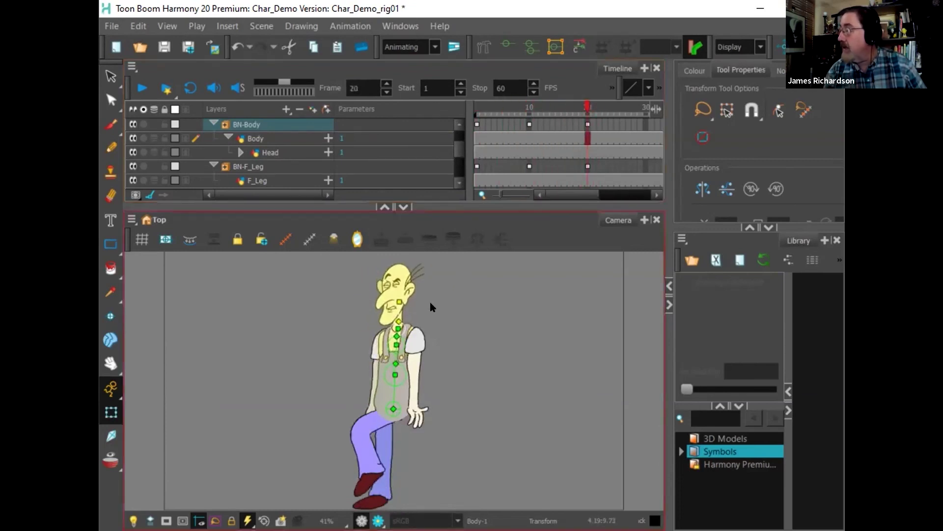
left_click_drag(538, 108, 431, 124)
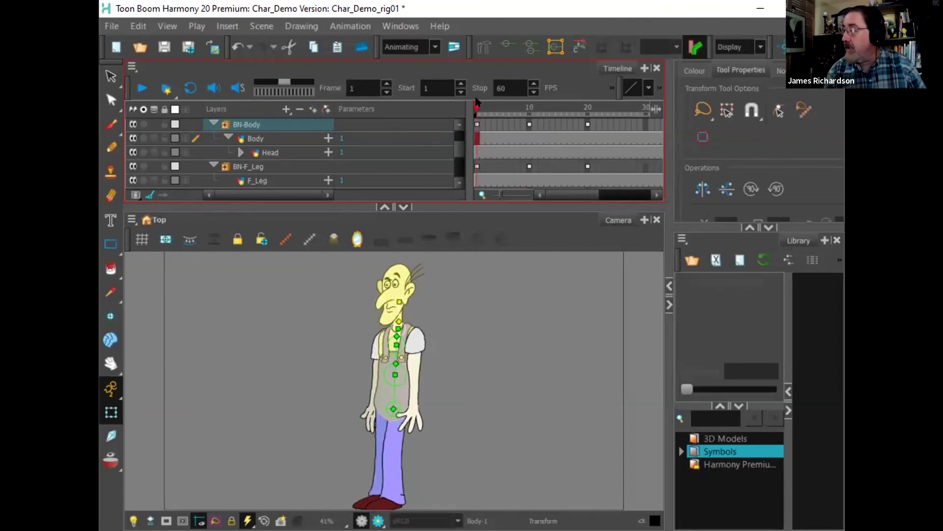
Step: Select the Head layer under Body and expand it to its facial feature layers
mouse_move(457, 150)
left_mouse_down()
mouse_move(460, 131)
mouse_move(465, 173)
mouse_move(461, 157)
mouse_move(442, 150)
left_mouse_up()
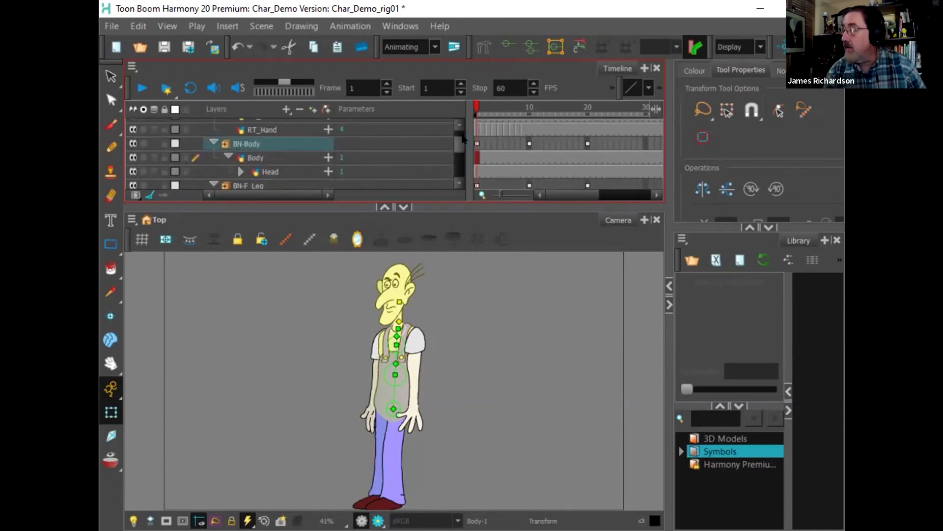
left_click(272, 172)
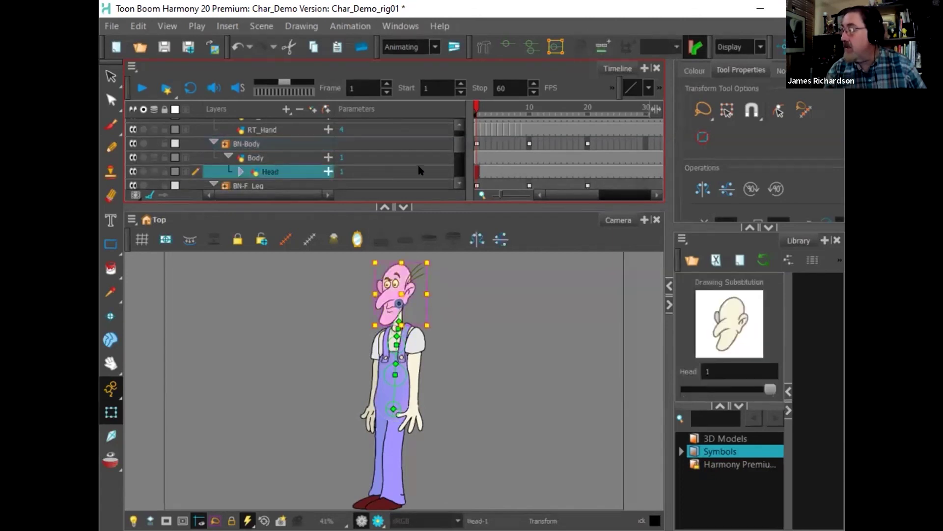
scroll(454, 147, "down", 3)
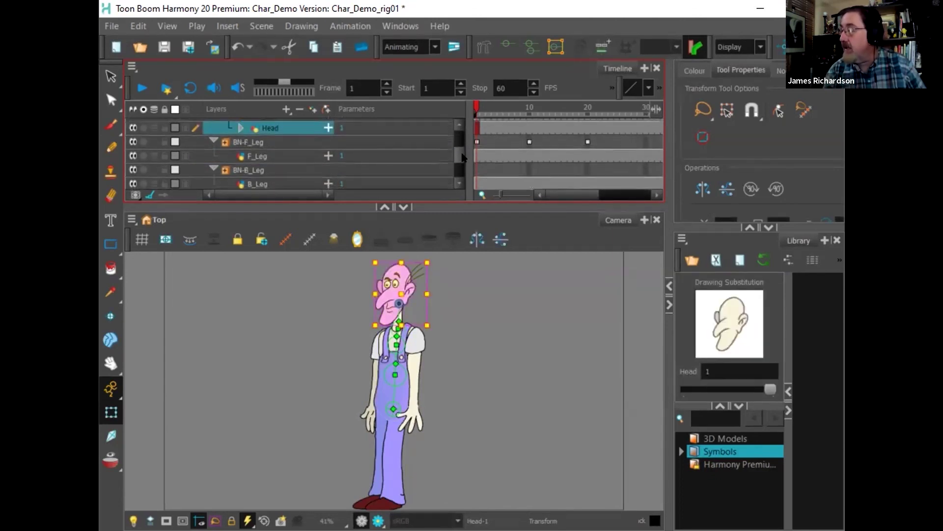
left_click(241, 130)
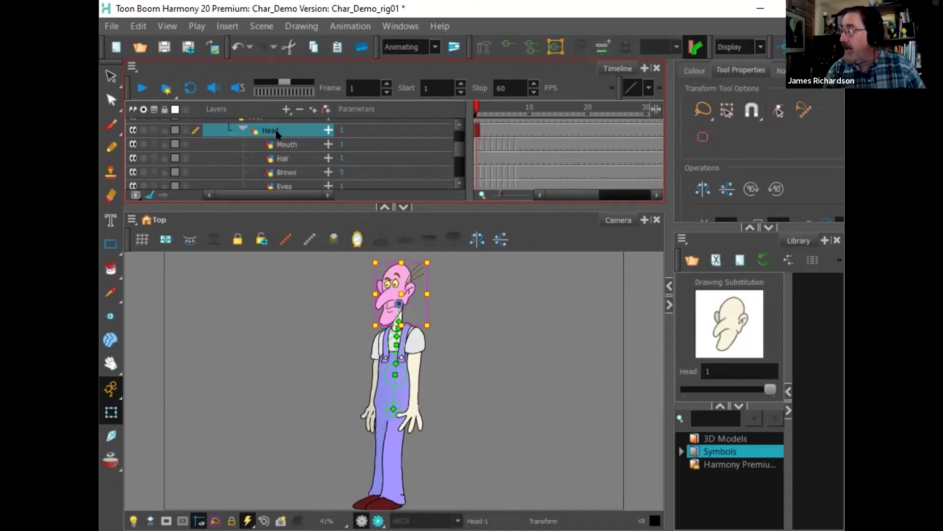
mouse_move(484, 113)
left_mouse_down()
mouse_move(516, 110)
mouse_move(480, 114)
left_mouse_up()
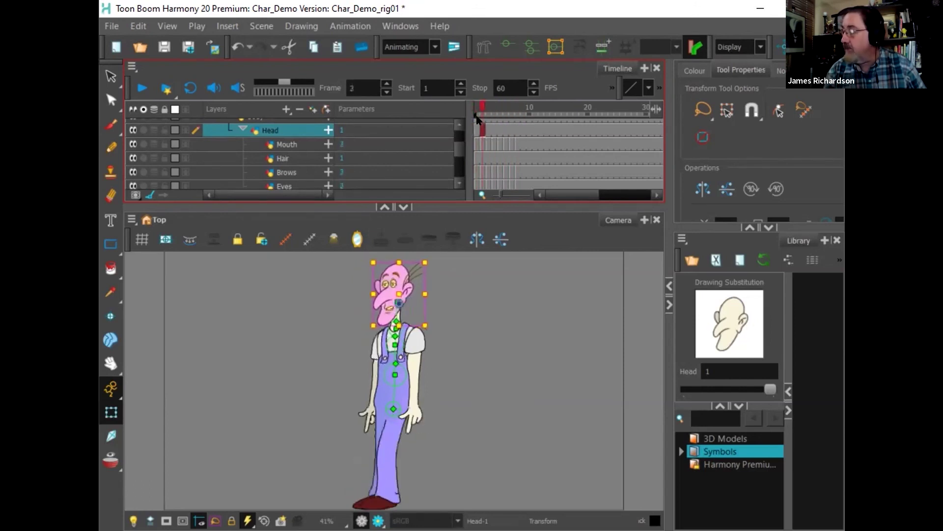
Step: Step through the Mouth layer's drawings on frames 1 to 3 and substitute mouth drawing 2 at frame 3
left_click(475, 145)
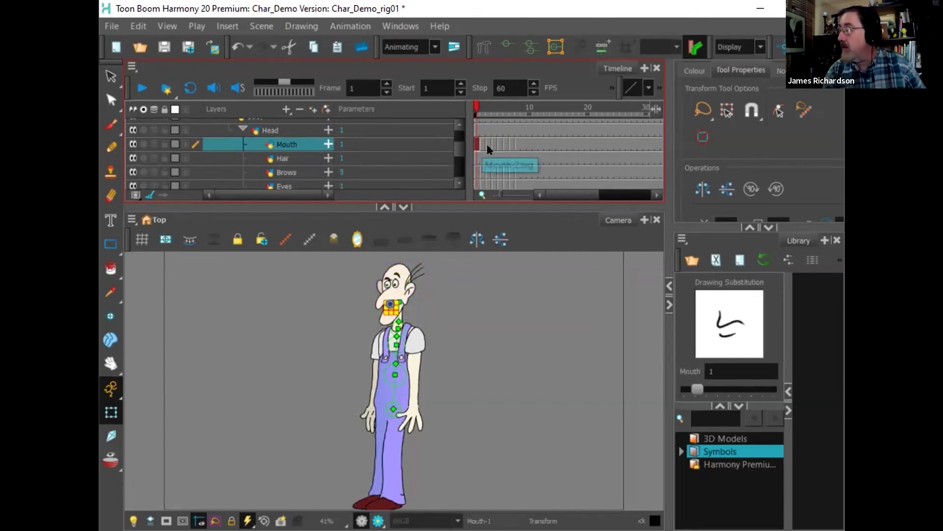
left_click(483, 145)
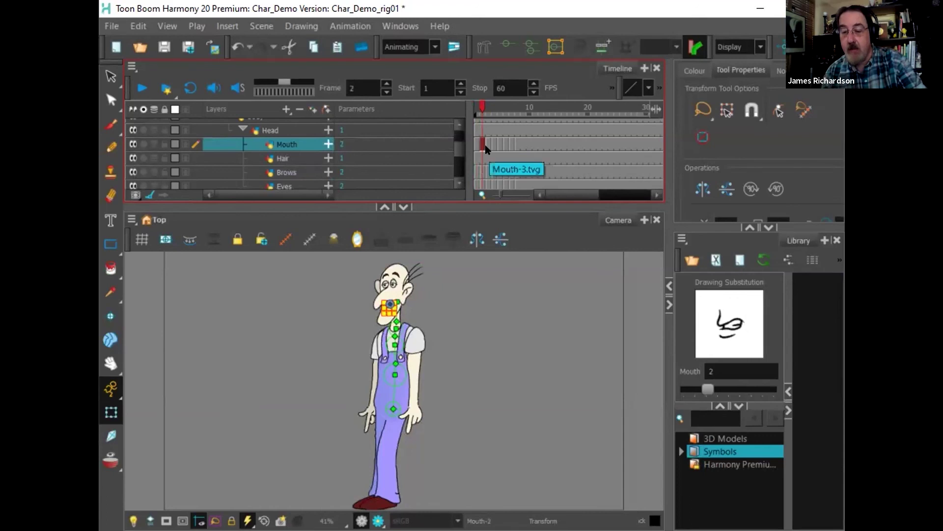
key("comma")
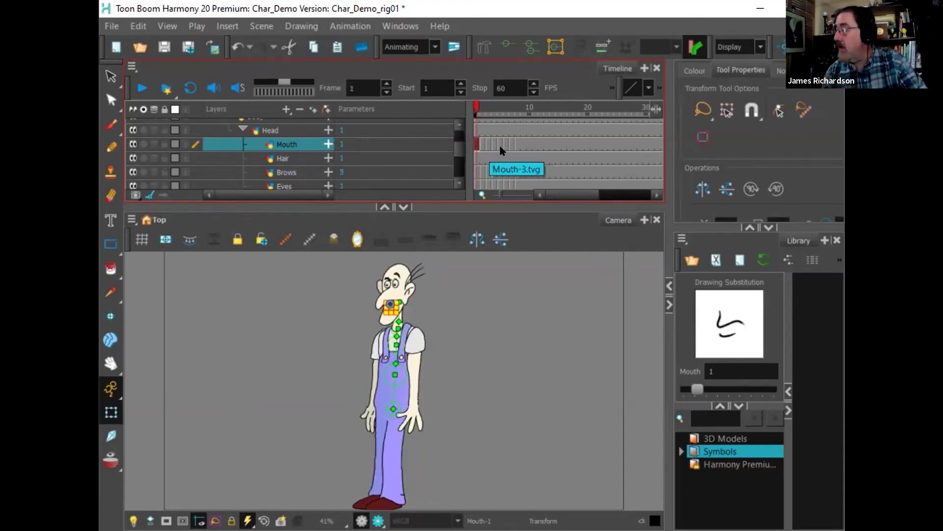
key("period")
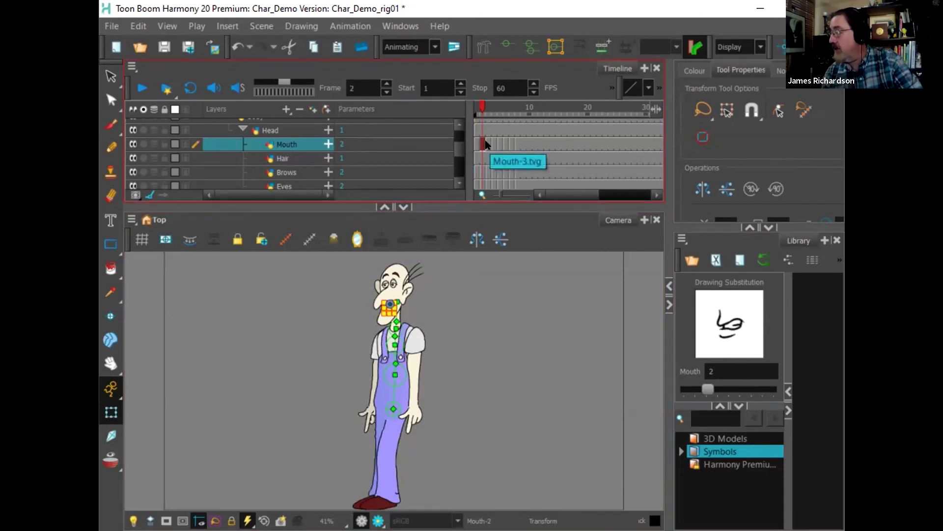
key("period")
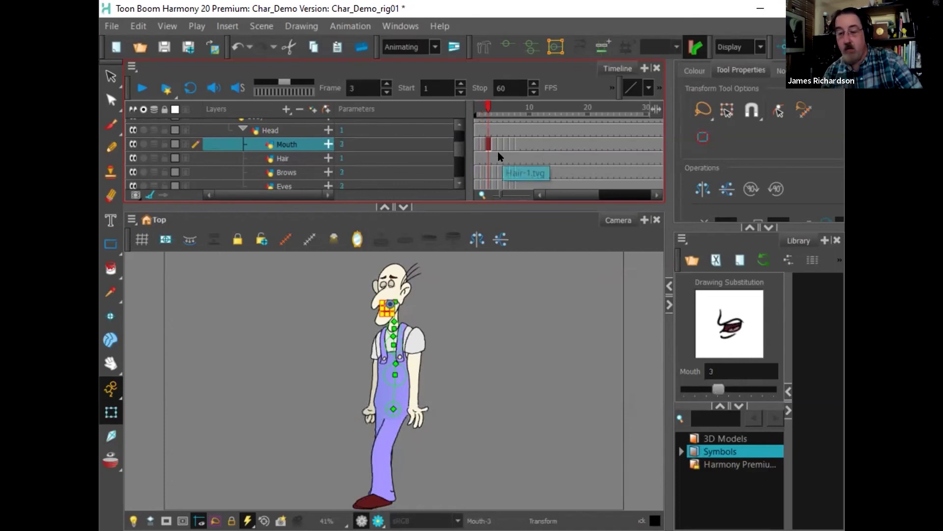
key("bracketleft")
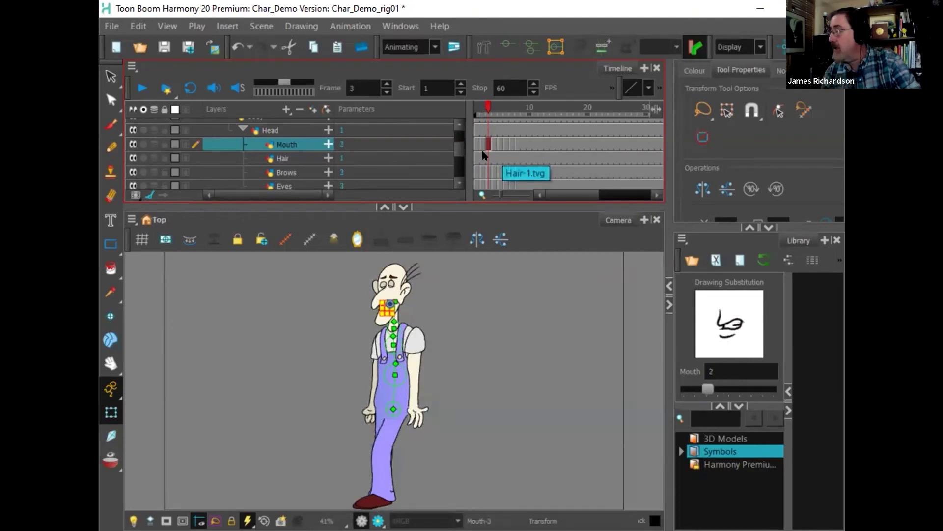
left_click(479, 146)
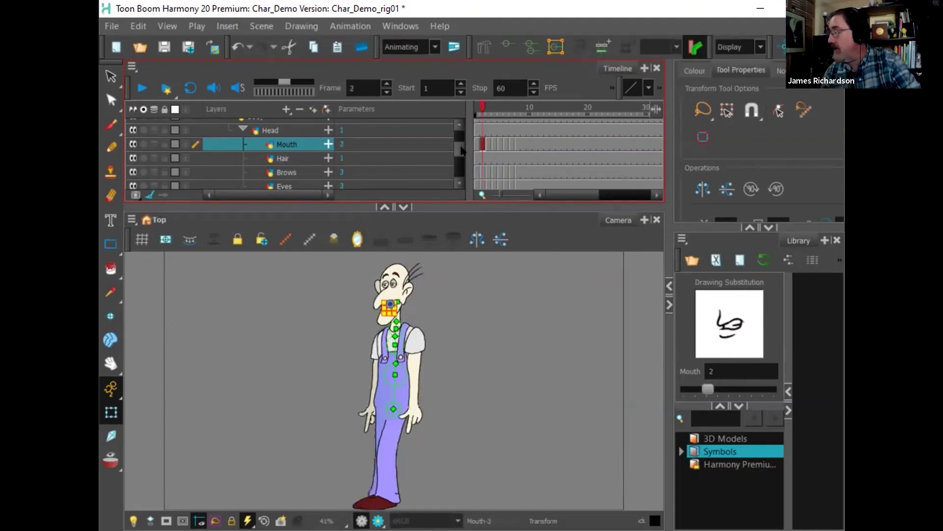
left_click(476, 145)
left_click(483, 145)
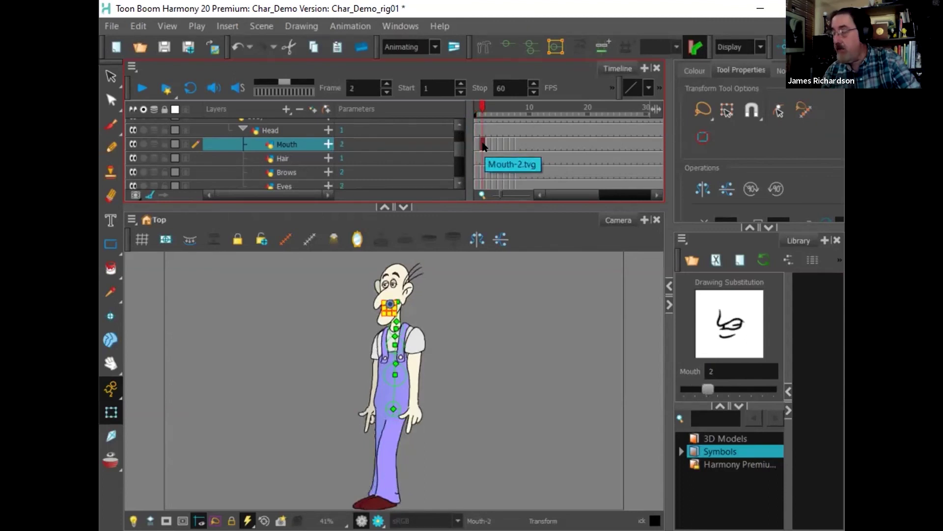
Step: Substitute mouth drawing 1 on frames 2, 3 and 4 of the Mouth layer
key("minus")
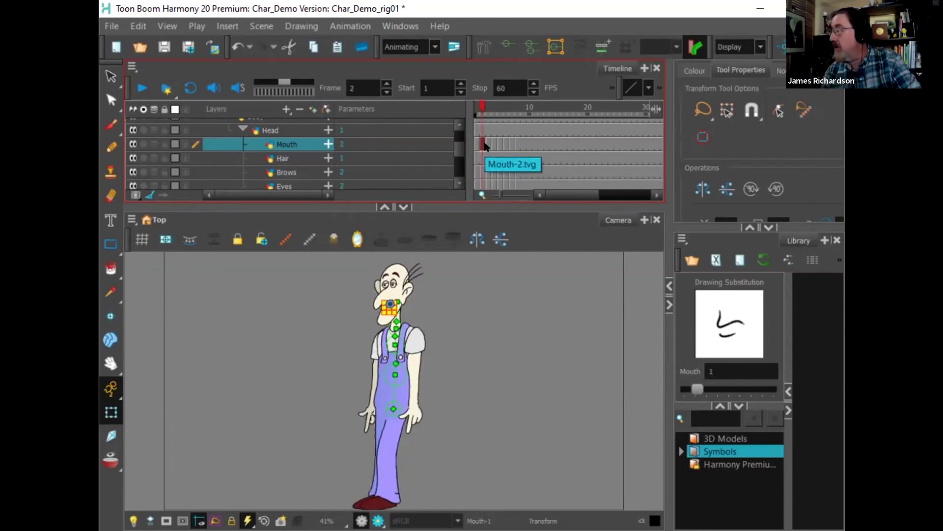
left_click(488, 145)
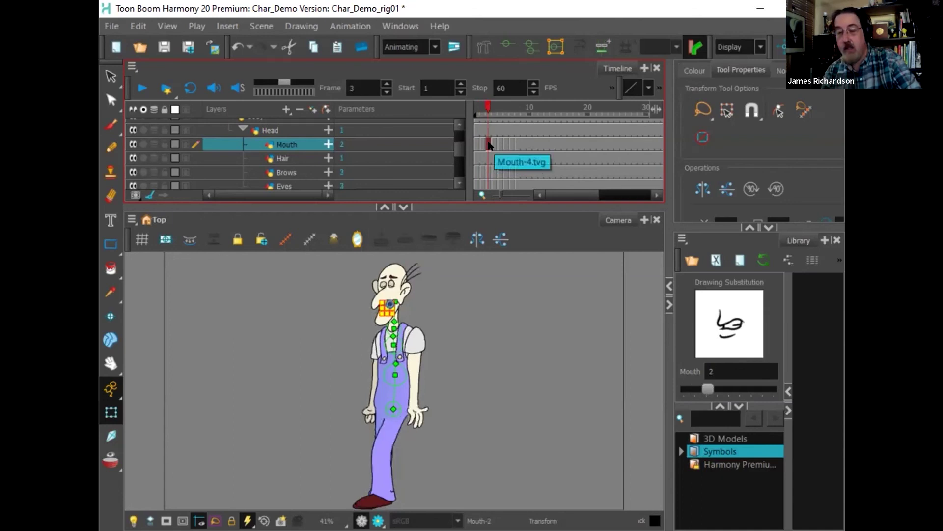
key("minus")
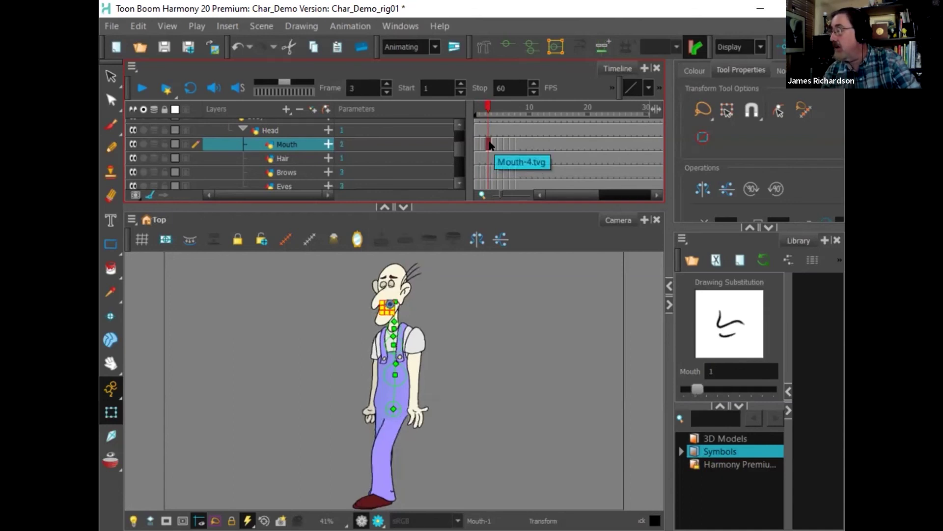
left_click(495, 145)
left_click(499, 145)
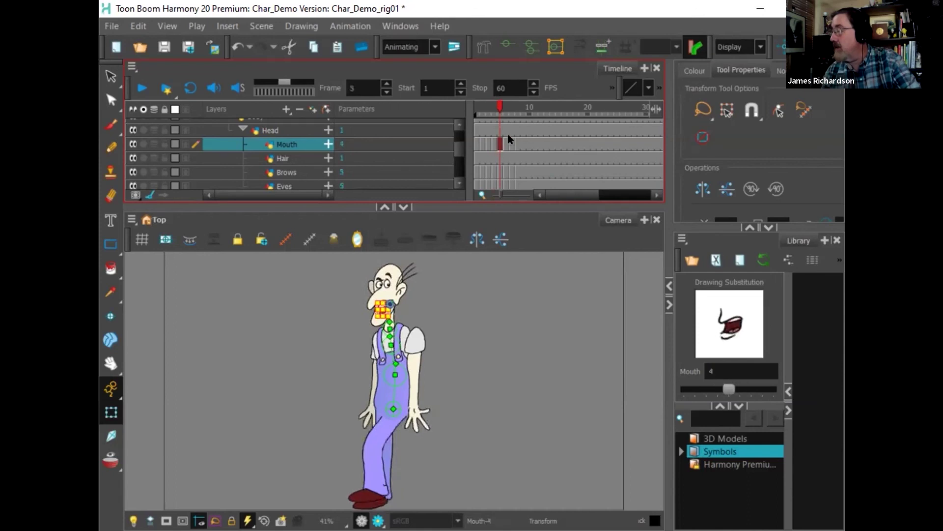
left_click(490, 145)
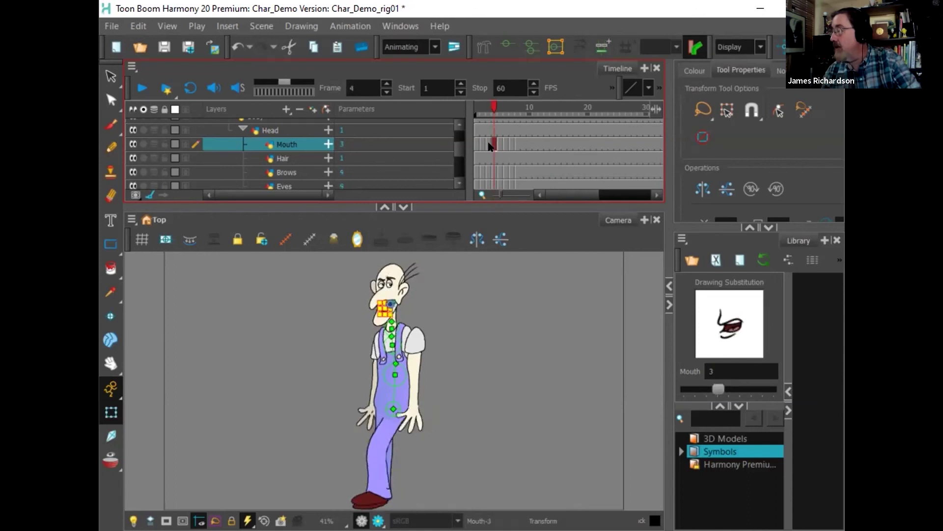
left_click(484, 145)
left_click(490, 145)
key("minus")
key("minus")
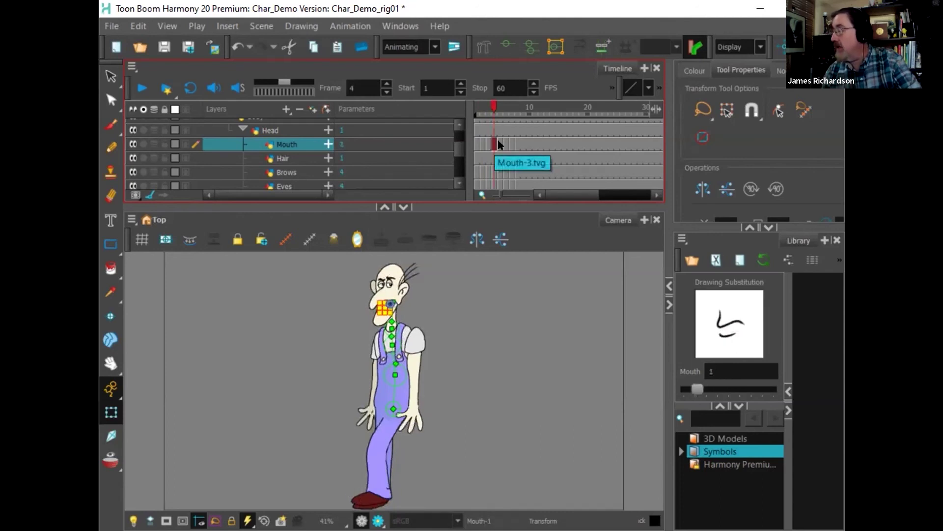
Step: Substitute mouth drawing 1 on frames 5 and 6 of the Mouth layer
left_click(499, 144)
key("minus")
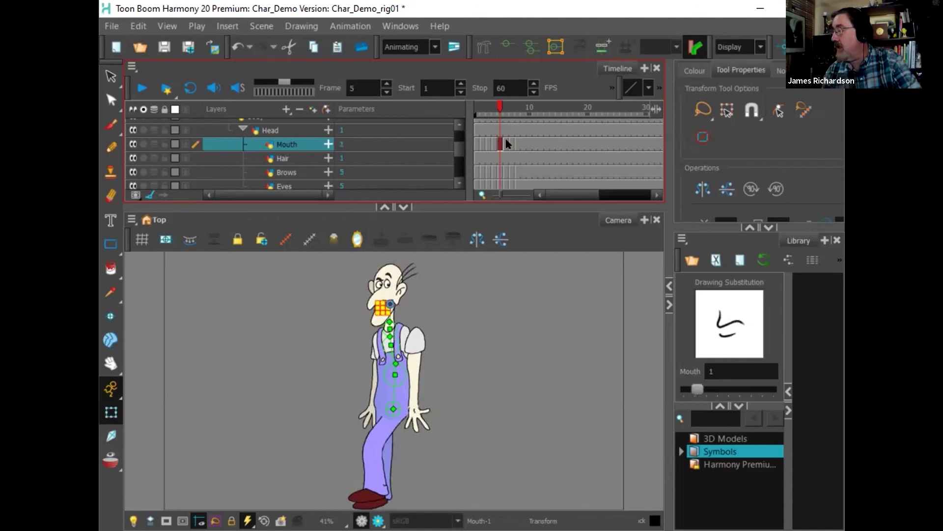
left_click(507, 144)
key("minus")
key("minus")
key("minus")
key("minus")
key("minus")
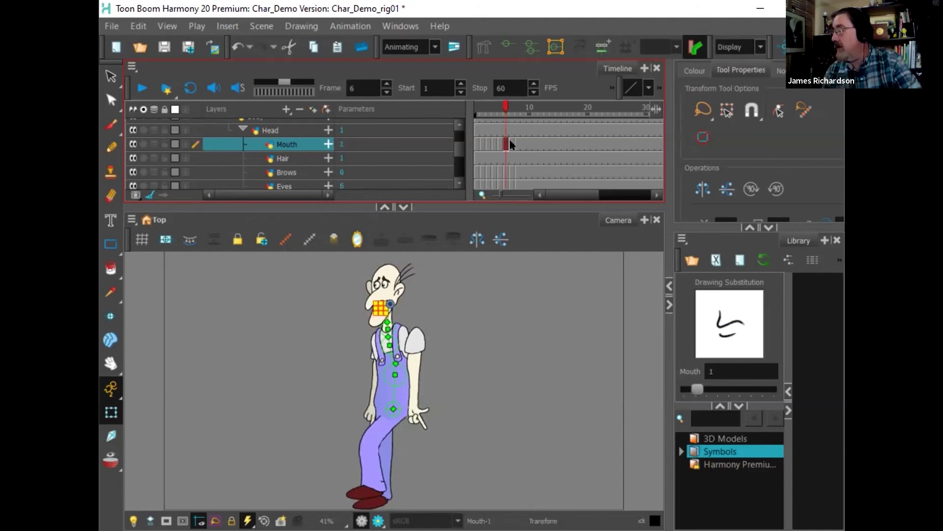
Step: Compare the Mouth drawings on frames 6 to 9, briefly previewing drawing 7 at frame 8
left_click(512, 144)
left_click(520, 143)
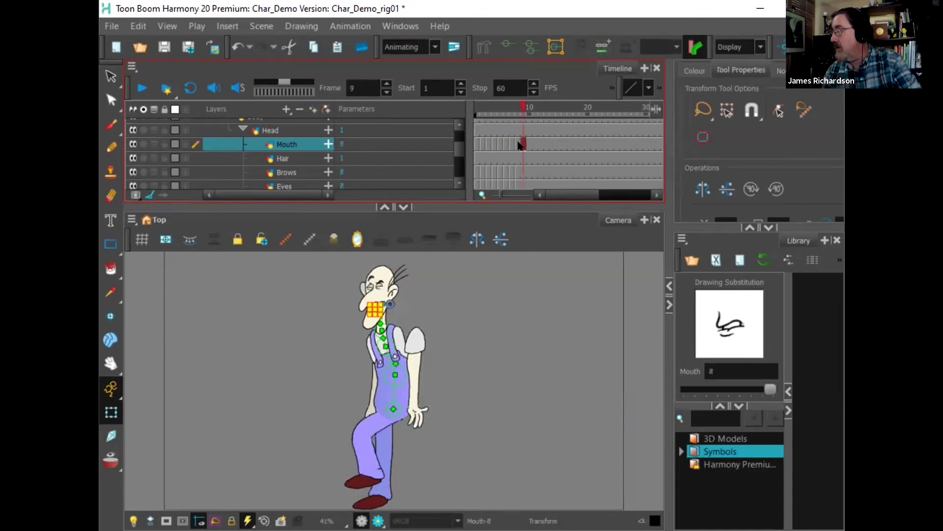
key("comma")
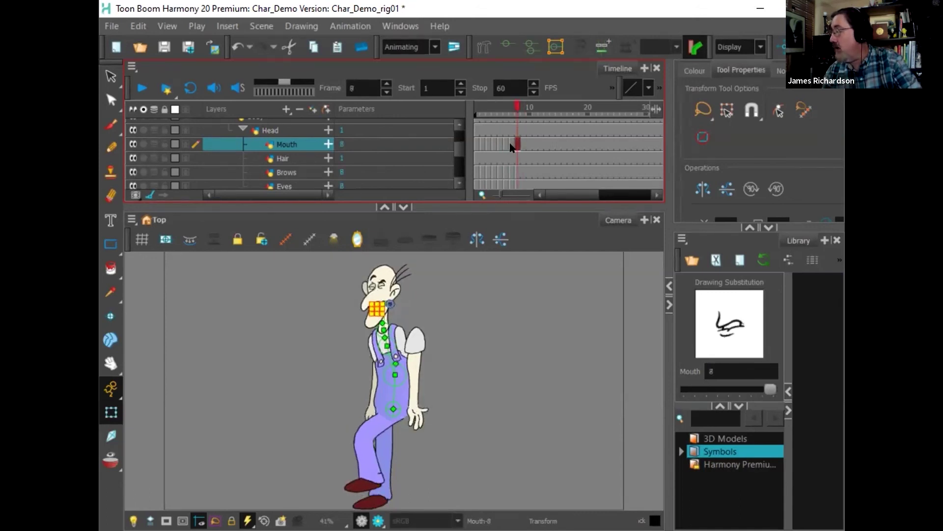
key("minus")
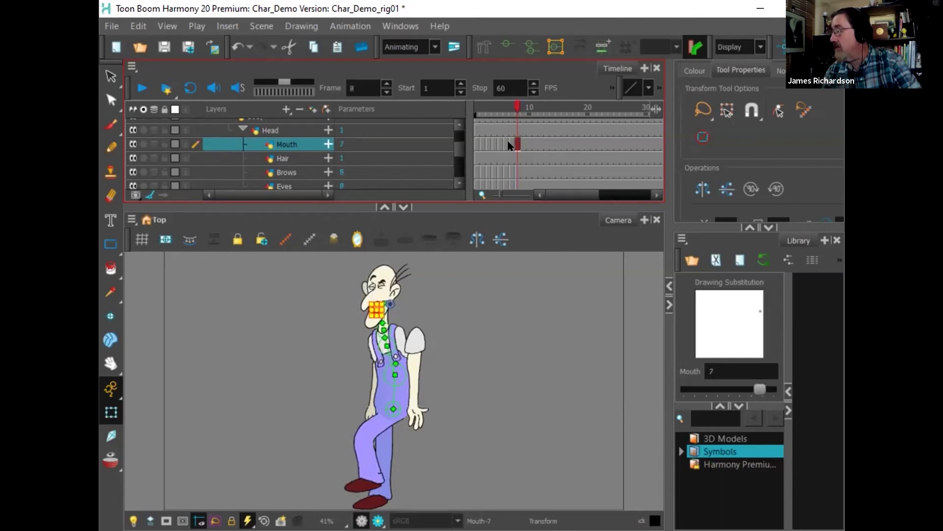
key("equal")
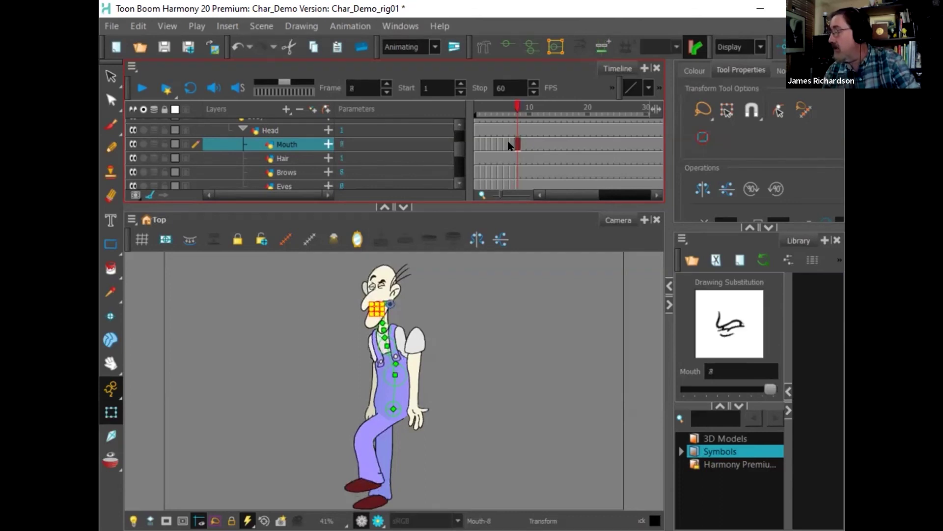
left_click(511, 144)
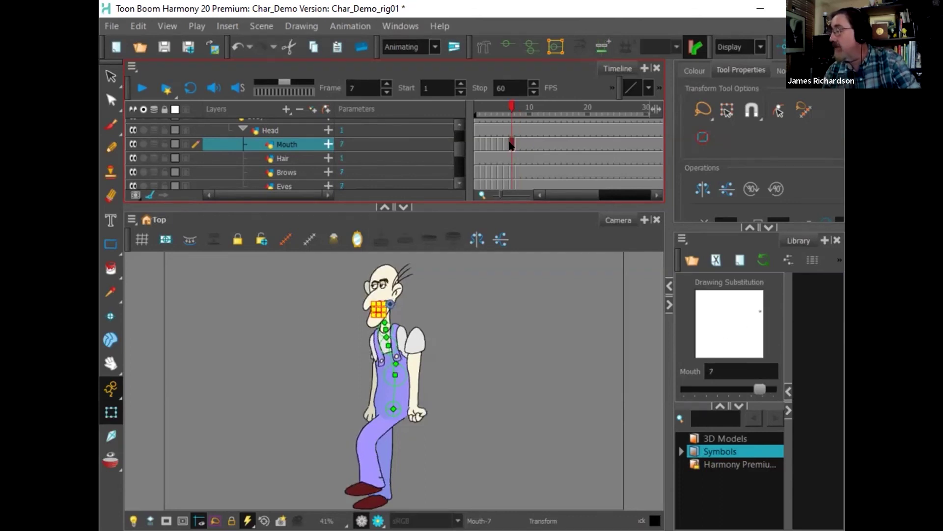
left_click(507, 144)
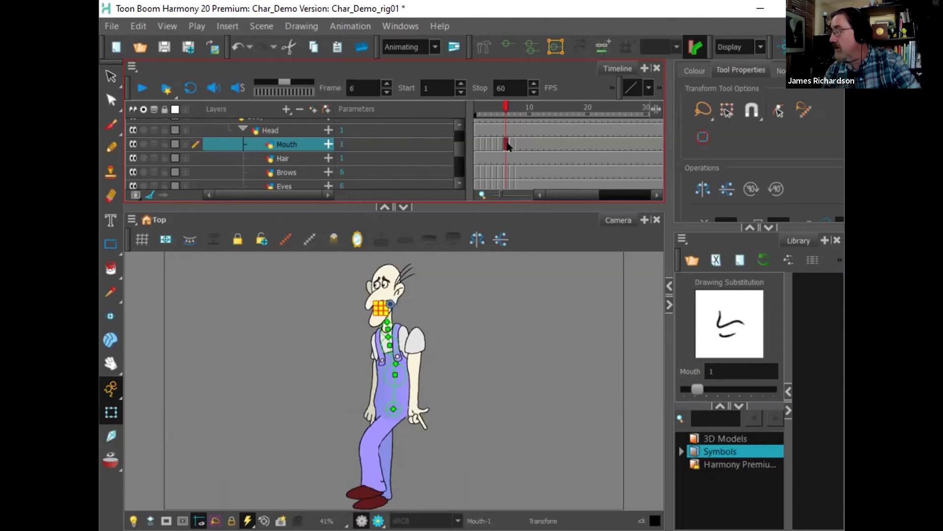
left_click(511, 144)
left_click(505, 144)
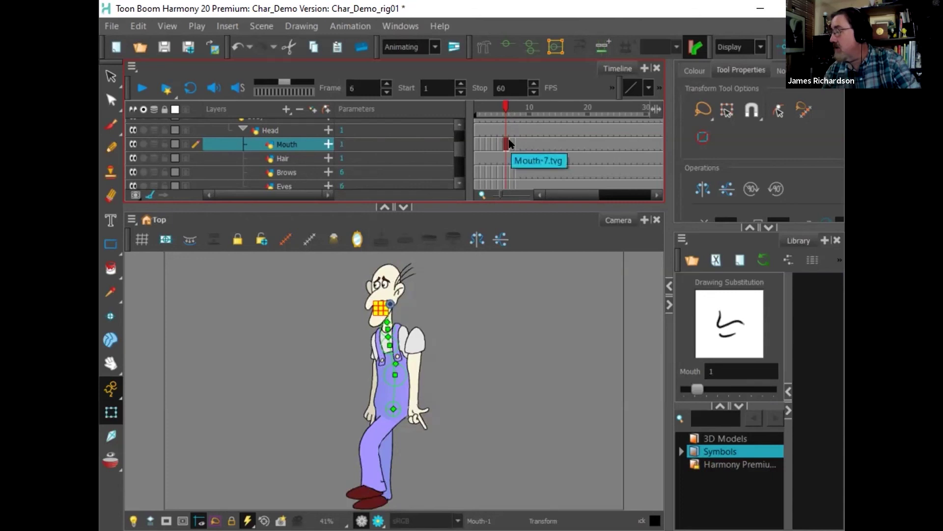
Step: Substitute mouth drawing 1 at frame 7 of the Mouth layer
left_click(510, 142)
key("bracketleft")
key("bracketleft")
key("bracketleft")
key("bracketleft")
key("bracketleft")
key("bracketleft")
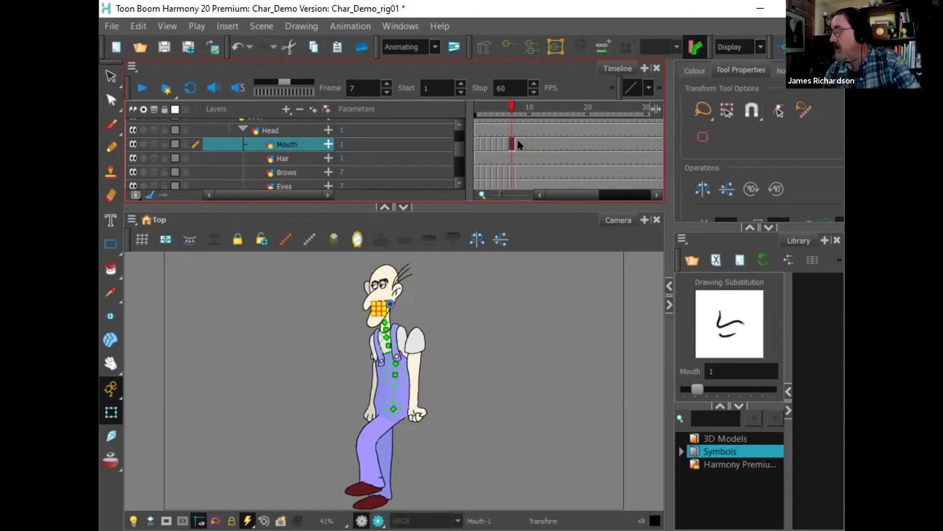
Step: Check the mouth drawings on frames 7 and 8, scrubbing back toward the start of the scene
left_click(516, 142)
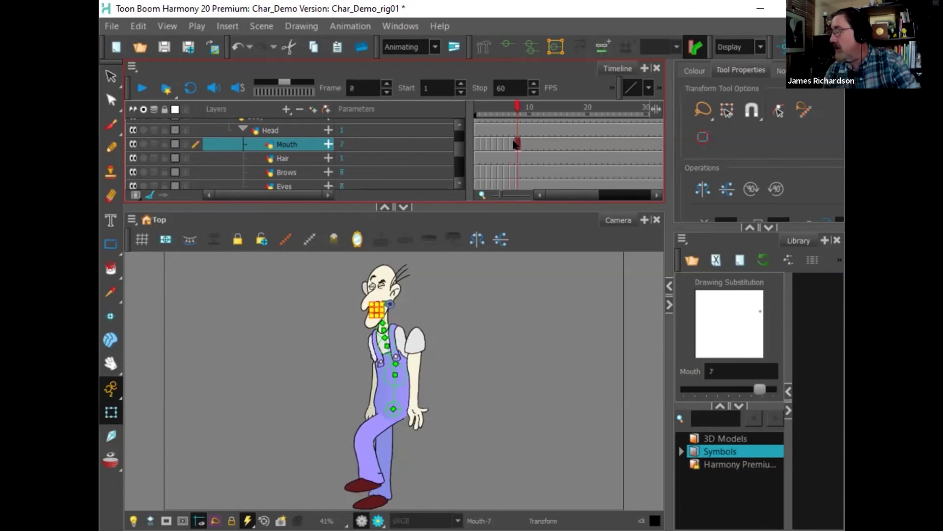
key("bracketright")
key("bracketright")
left_click(512, 144)
left_click(517, 143)
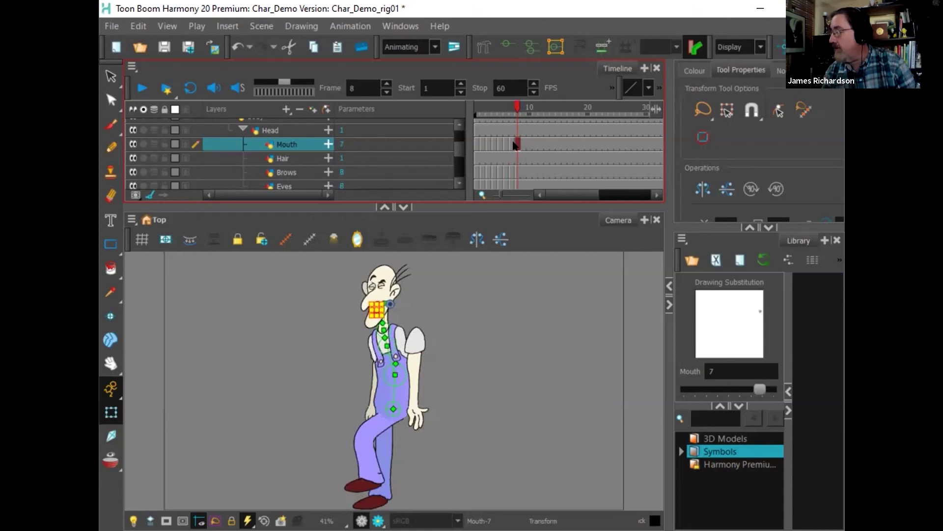
left_click_drag(517, 107, 480, 103)
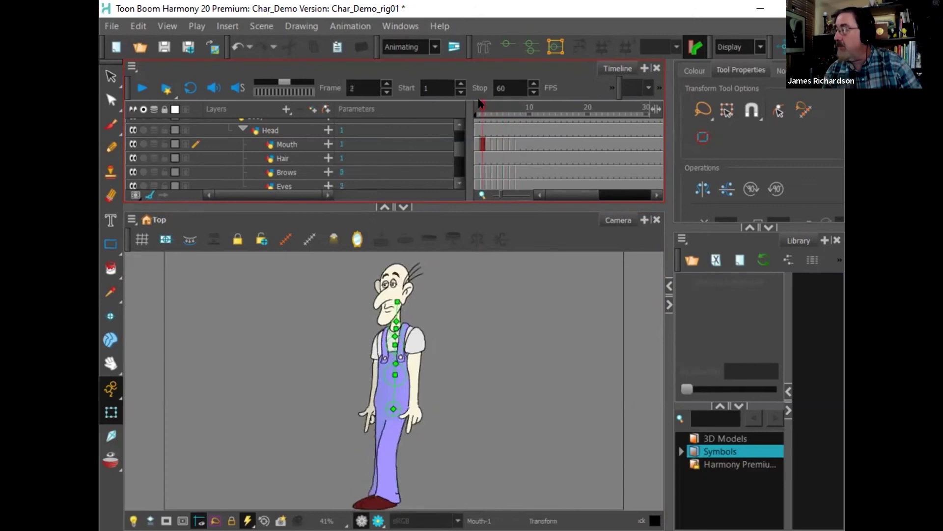
Step: Substitute eyes drawing 1 on frames 1 to 4 of the Eyes layer
left_click(476, 186)
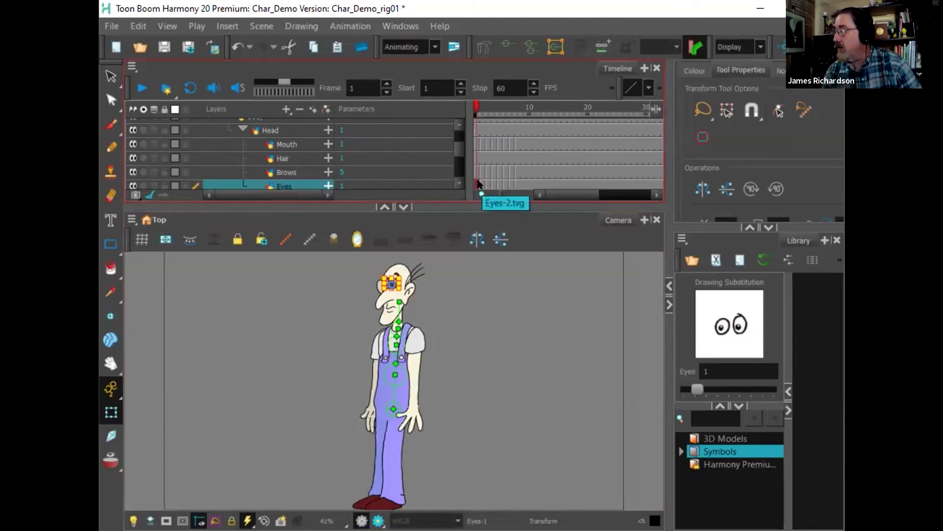
left_click(482, 184)
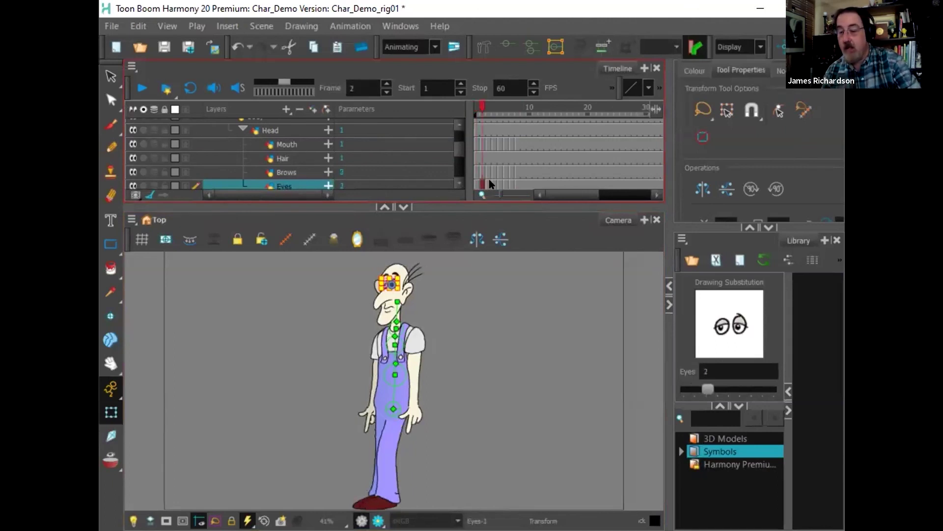
key("minus")
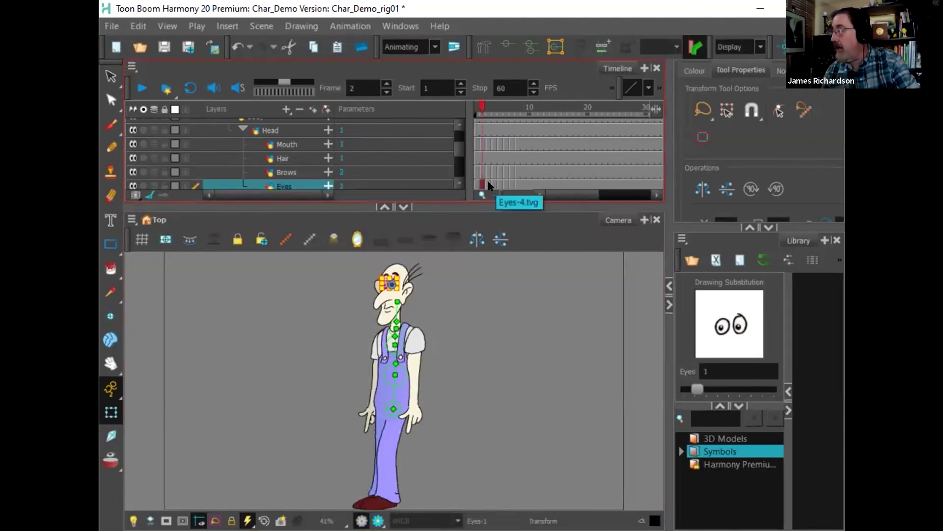
left_click(488, 184)
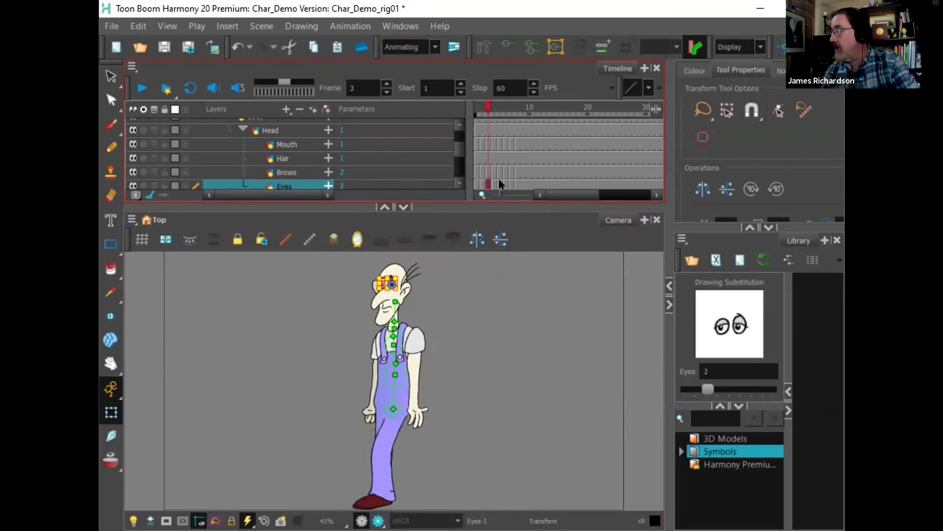
left_click(491, 184)
key("minus")
key("minus")
key("minus")
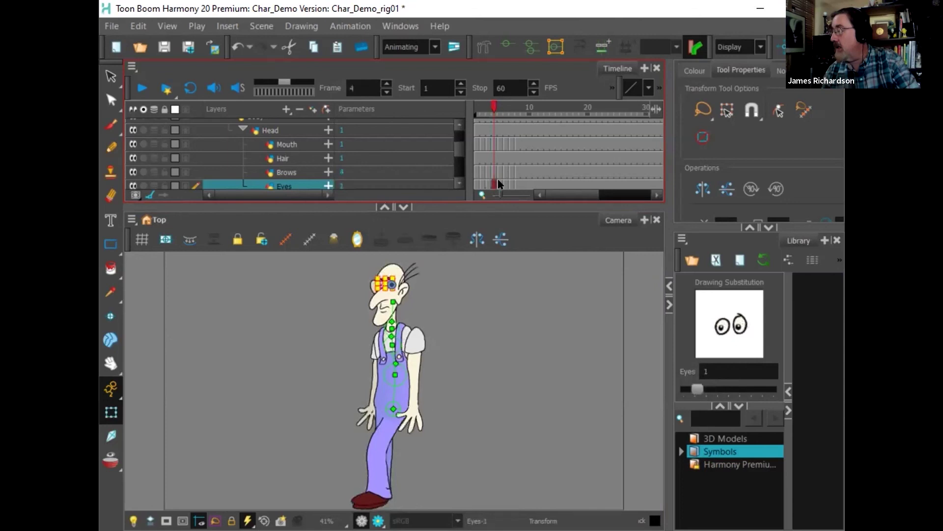
Step: Substitute eyes drawing 1 on frames 5 and 6 of the Eyes layer
left_click(500, 185)
key("minus")
key("minus")
key("minus")
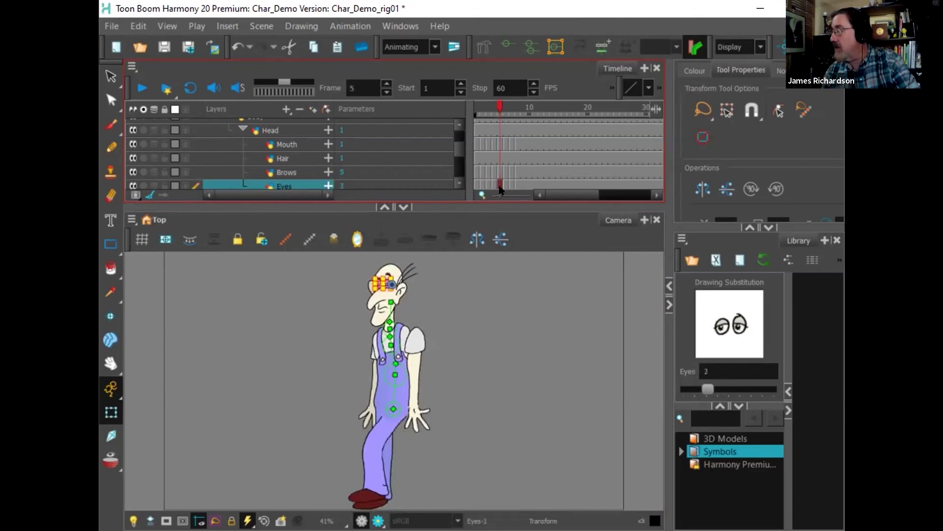
key("period")
key("minus")
key("minus")
key("minus")
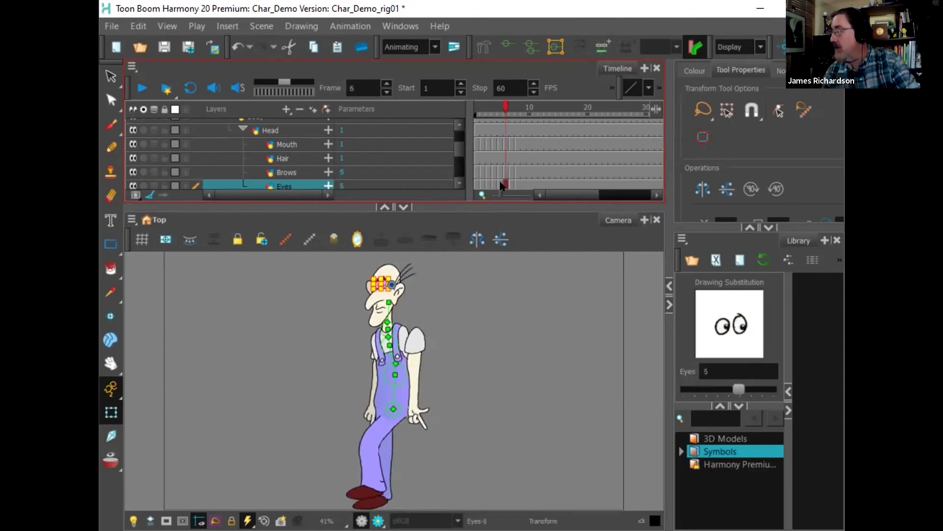
key("minus")
key("minus")
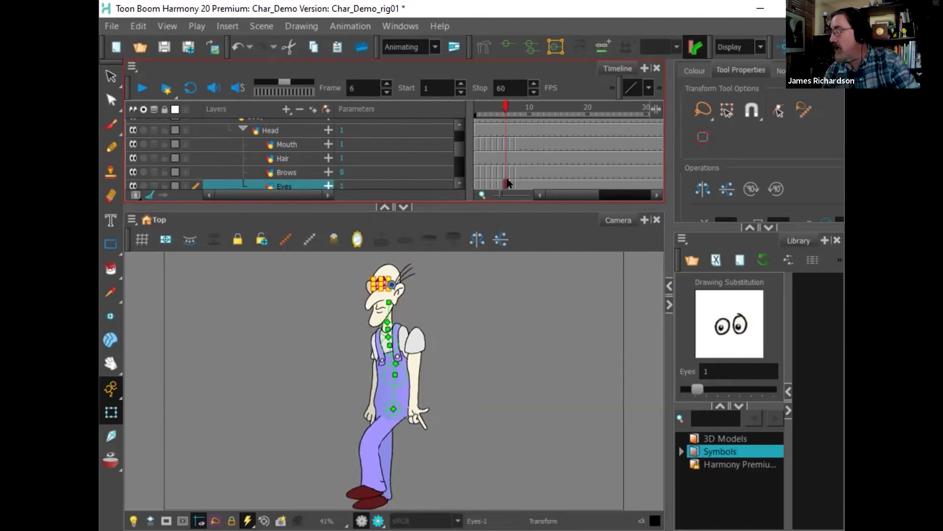
Step: Substitute eyes drawing 1 at frame 7 of the Eyes layer
left_click(511, 185)
key("minus")
key("minus")
key("minus")
key("minus")
key("minus")
key("minus")
Step: Substitute eyes drawing 1 at frame 8 of the Eyes layer and scrub back to frame 1
key("period")
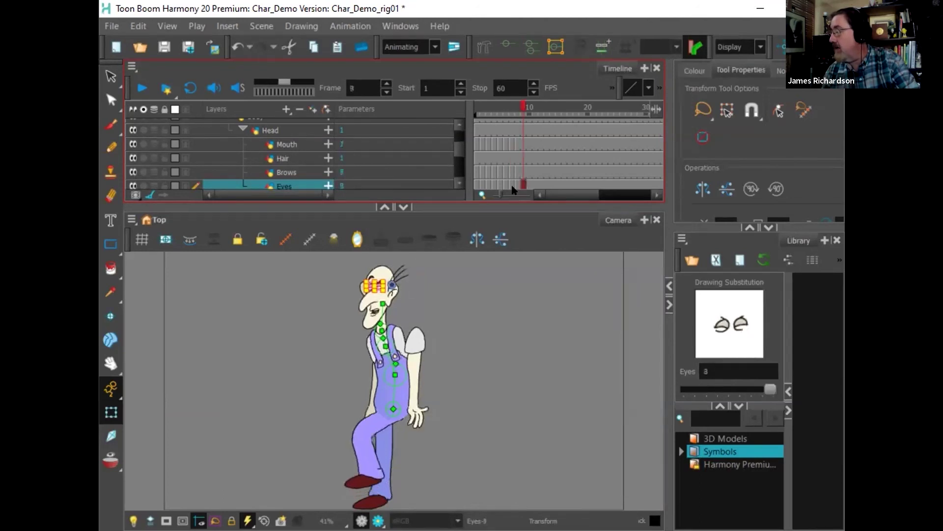
key("minus")
key("minus")
key("minus")
key("minus")
key("minus")
key("minus")
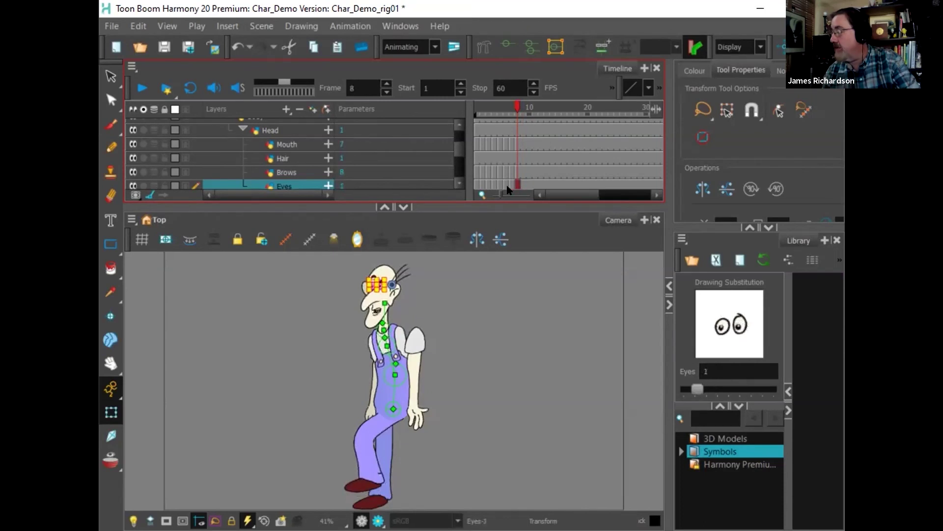
left_click(466, 298)
left_click_drag(496, 106, 473, 120)
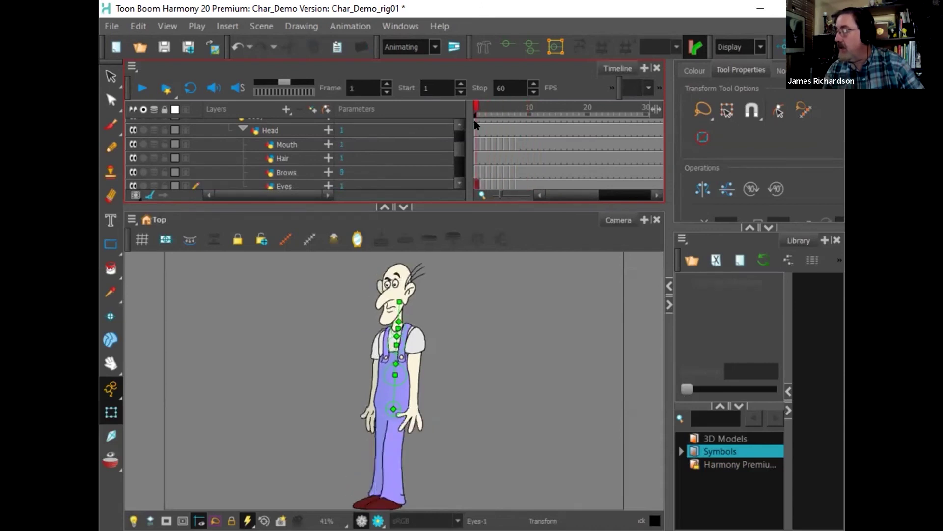
Step: Preview the alternative drawings of the Brows layer at frame 1
left_click(476, 173)
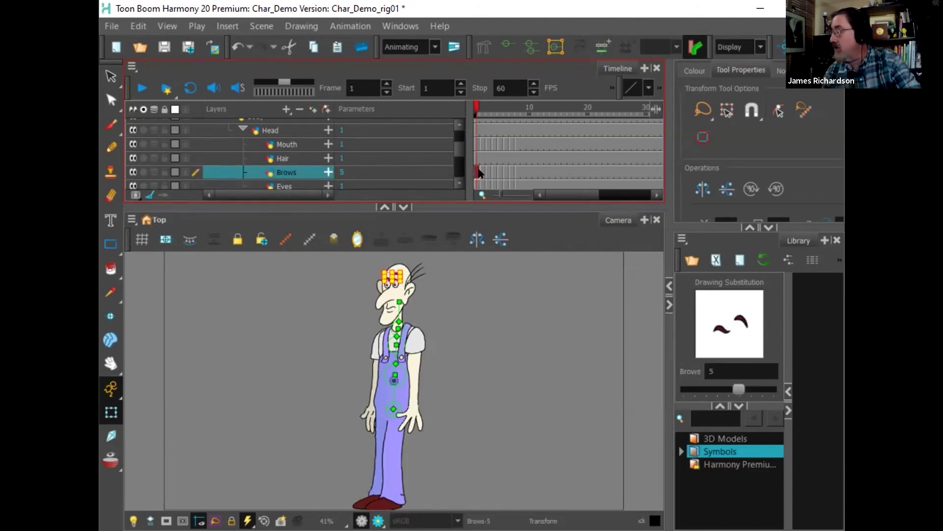
key("minus")
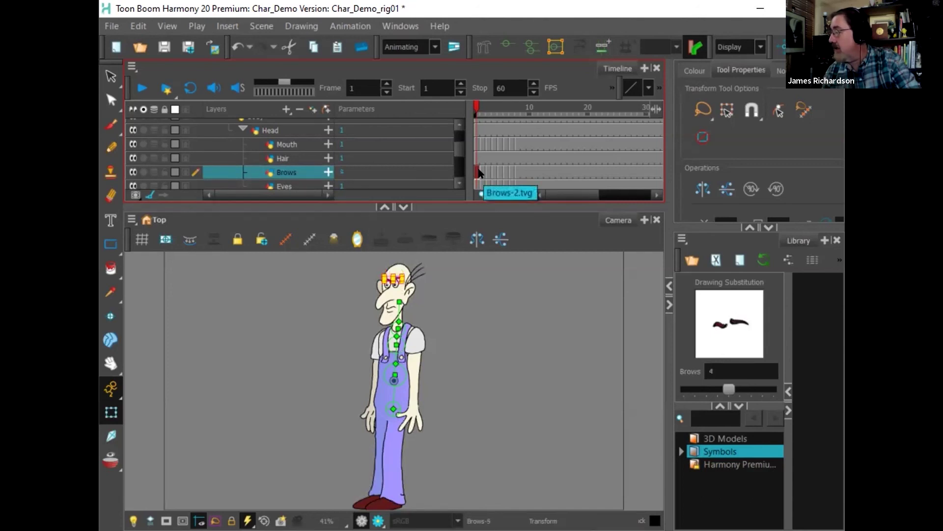
key("equal")
key("equal")
key("equal")
key("equal")
Step: Substitute brows drawing 1 on frames 1 and 2 of the Brows layer
key("minus")
key("minus")
key("minus")
key("minus")
key("minus")
key("minus")
key("minus")
key("minus")
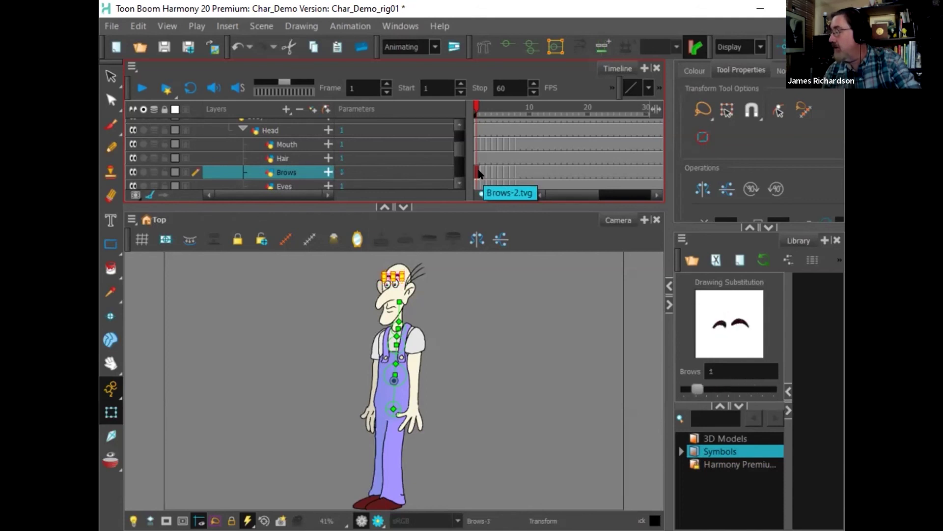
key("equal")
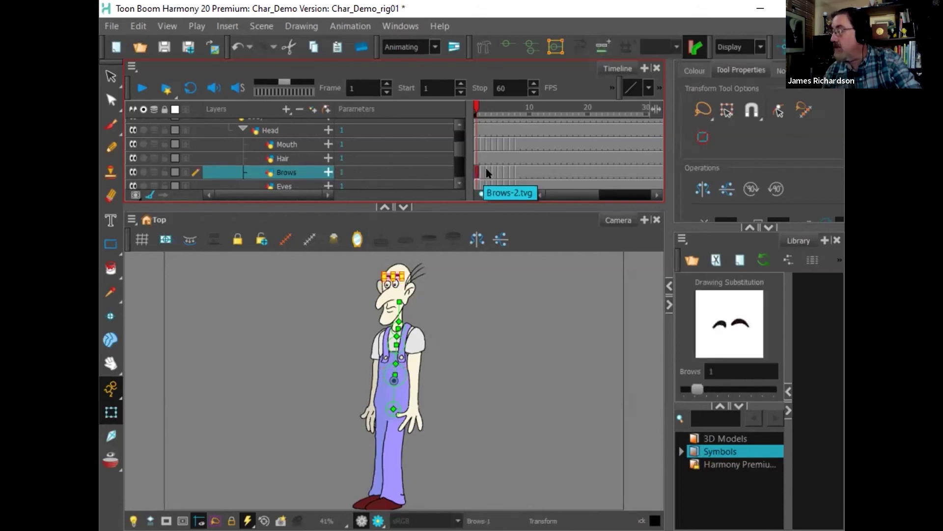
left_click(482, 173)
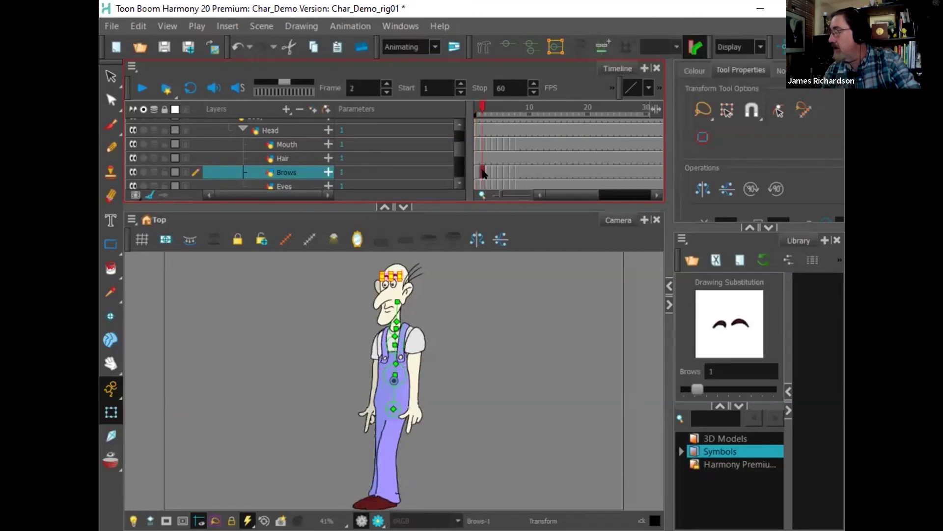
Step: Substitute brows drawing 1 at frames 3 and 5 of the Brows layer and drawing 2 at frame 4
left_click(486, 172)
key("bracketleft")
key("bracketleft")
left_click(491, 172)
key("bracketleft")
key("bracketleft")
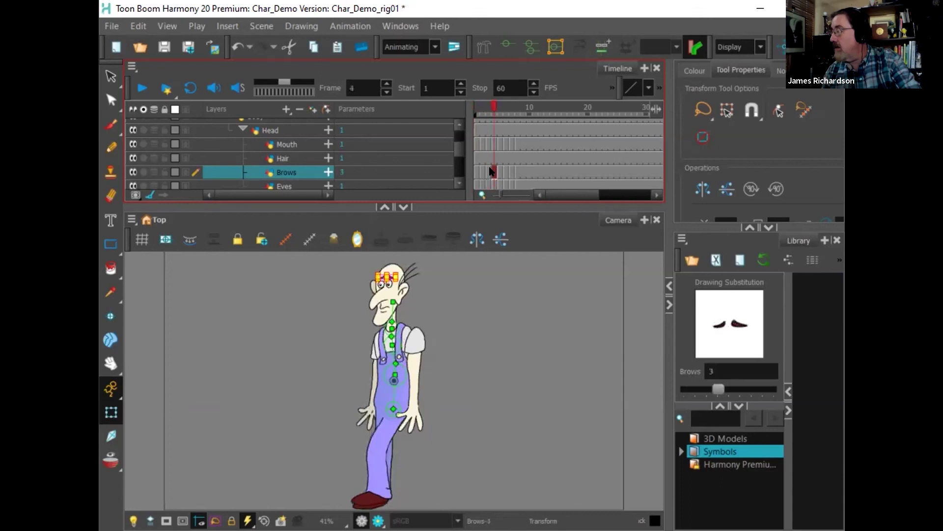
left_click(499, 172)
key("bracketleft")
key("bracketleft")
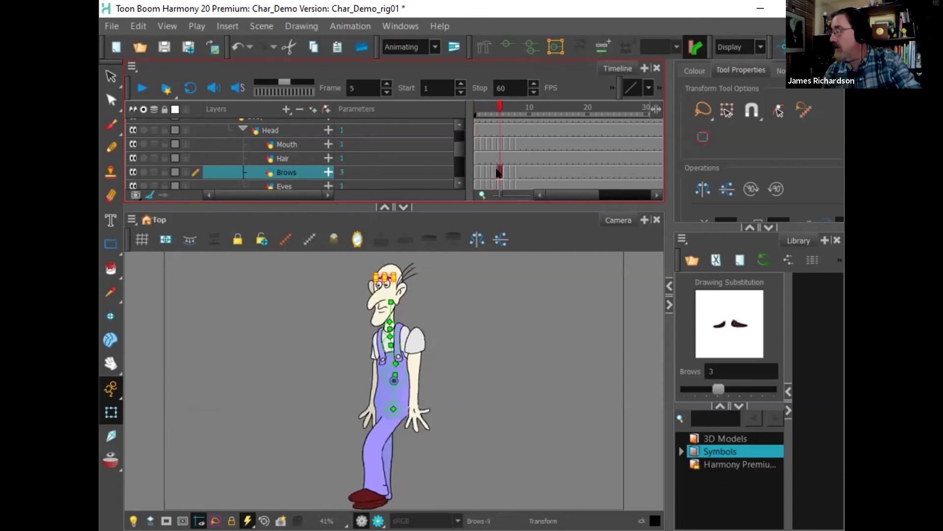
key("bracketleft")
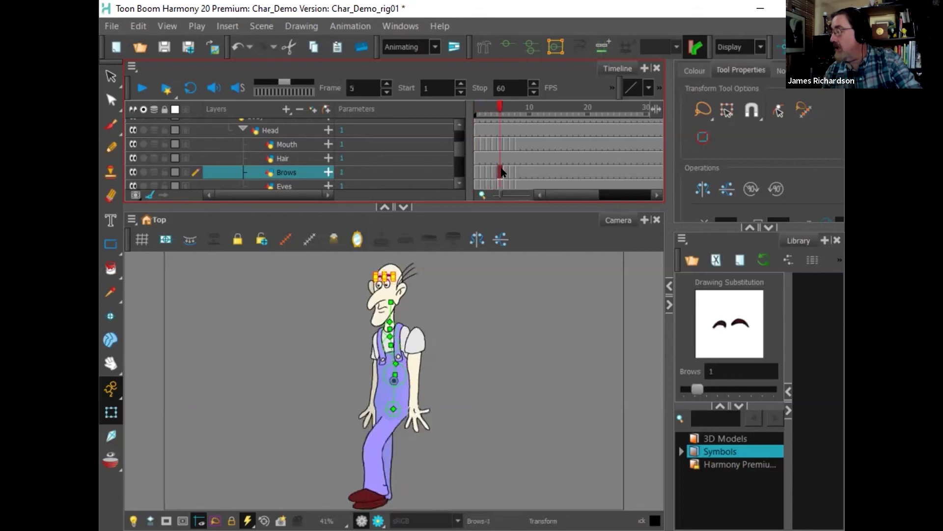
Step: Substitute brows drawing 1 at frames 6 and 7 of the Brows layer
left_click(504, 172)
key("bracketleft")
key("bracketleft")
key("bracketleft")
key("bracketleft")
left_click(511, 172)
key("bracketleft")
key("bracketleft")
key("bracketleft")
key("bracketleft")
key("bracketleft")
key("bracketleft")
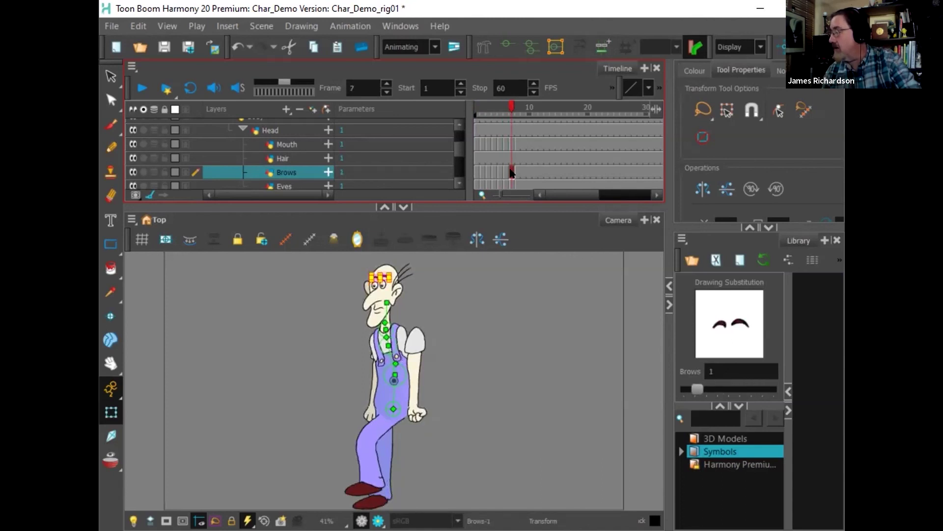
Step: Substitute brows drawing 1 at frame 8 of the Brows layer
left_click(515, 172)
key("bracketright")
key("bracketright")
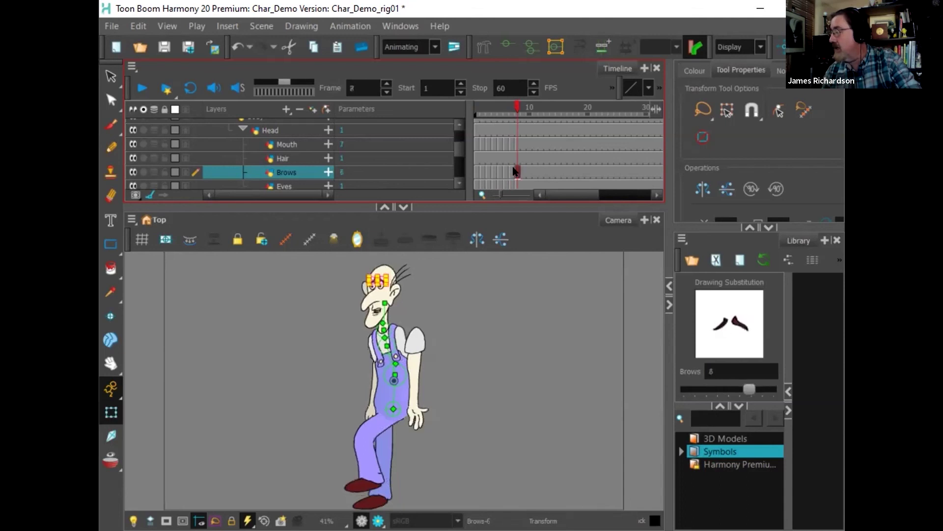
key("bracketleft")
key("bracketleft")
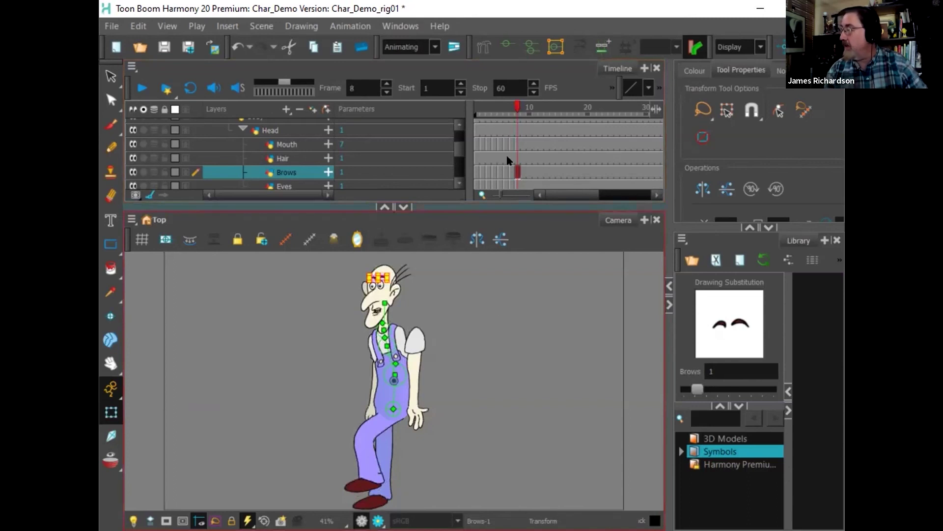
Step: Scrub through the opening frames, substitute brows drawing 1 at frame 4, and scrub on to frame 13
left_click(478, 104)
mouse_move(477, 105)
left_mouse_down()
mouse_move(511, 103)
mouse_move(481, 103)
mouse_move(490, 103)
left_mouse_up()
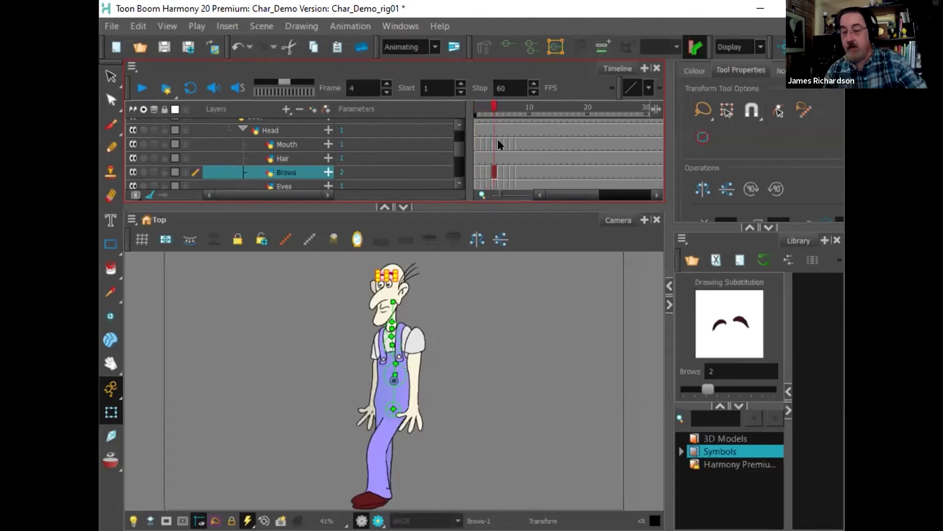
key("minus")
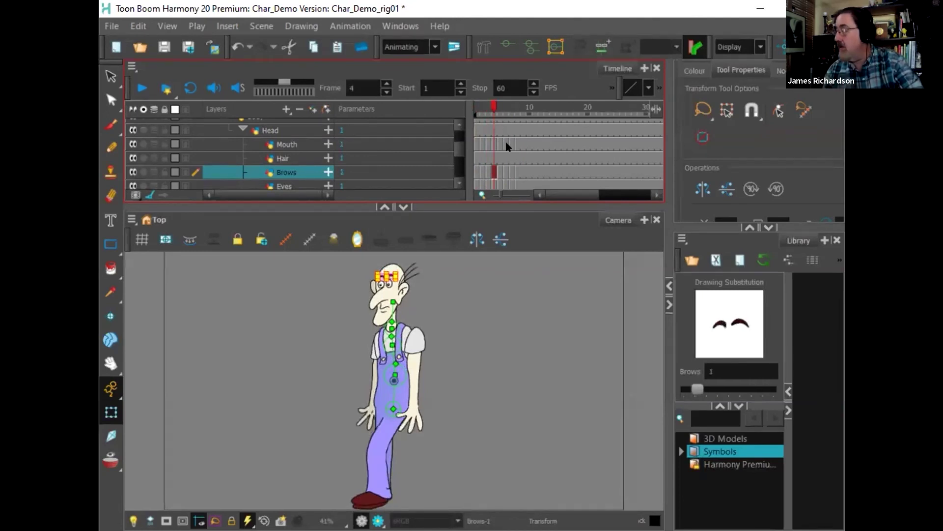
left_click_drag(490, 109, 545, 112)
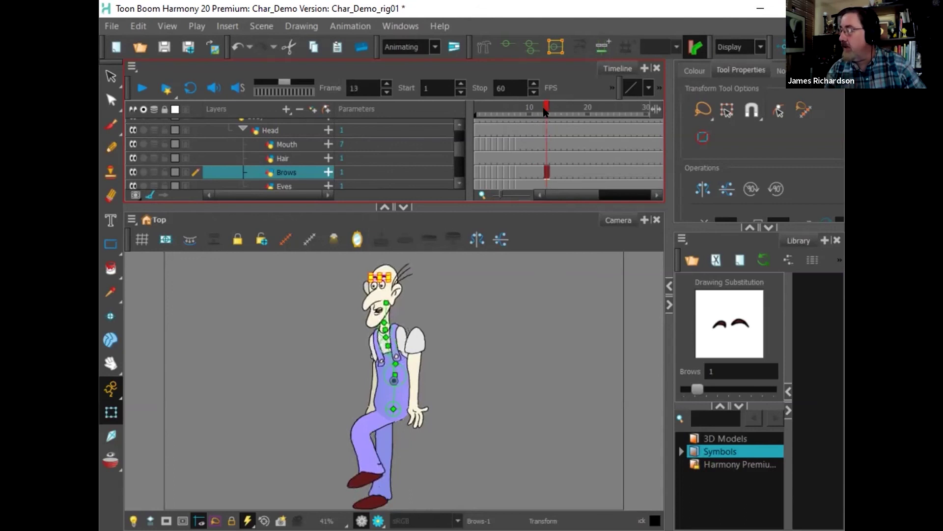
Step: Substitute eyes drawing 2 at frame 13 and eyes drawing 3 at frame 14 of the Eyes layer
left_click(437, 183)
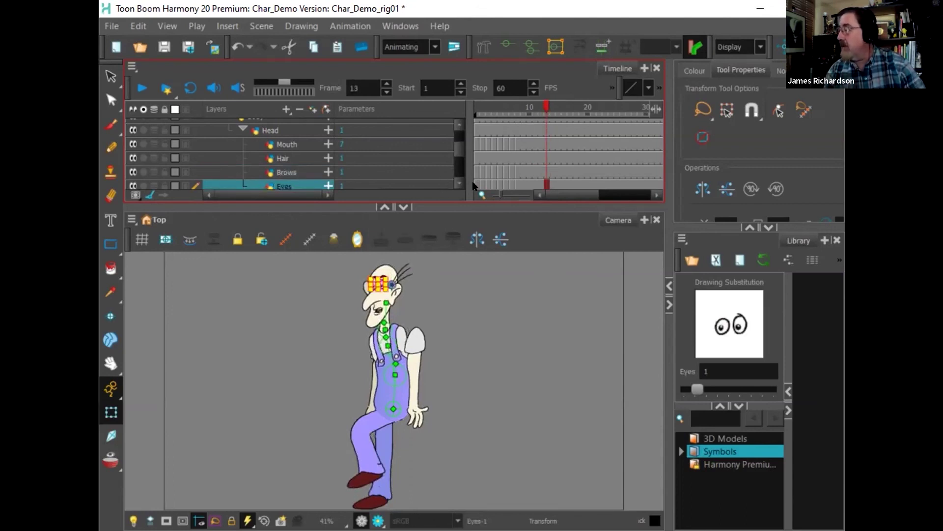
key("plus")
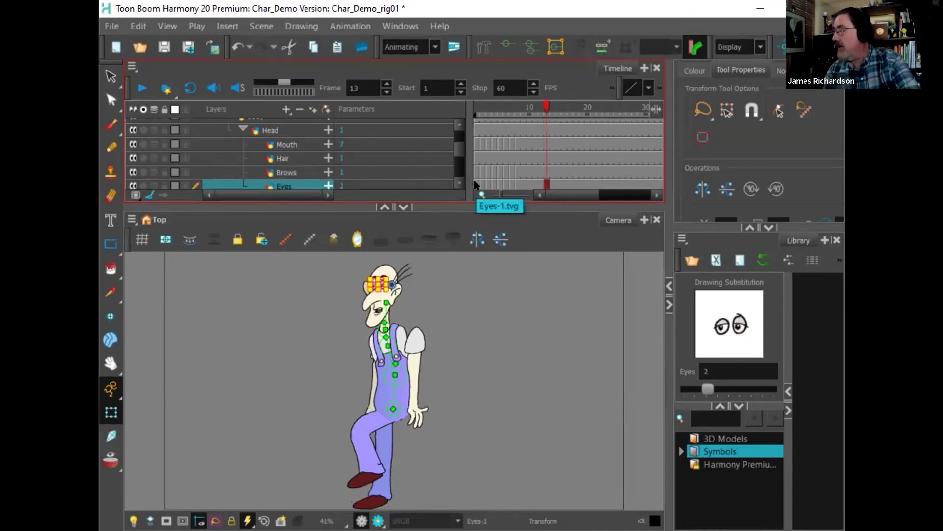
left_click(559, 111)
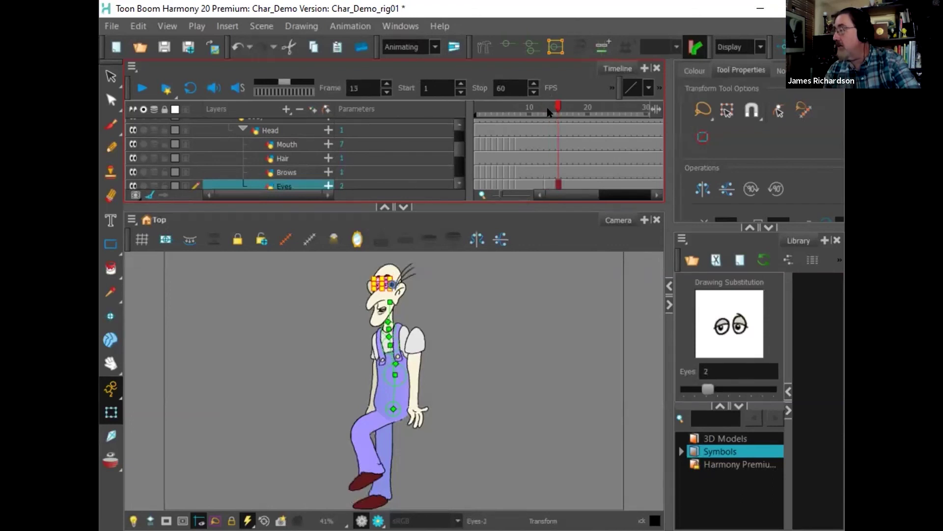
left_click(550, 109)
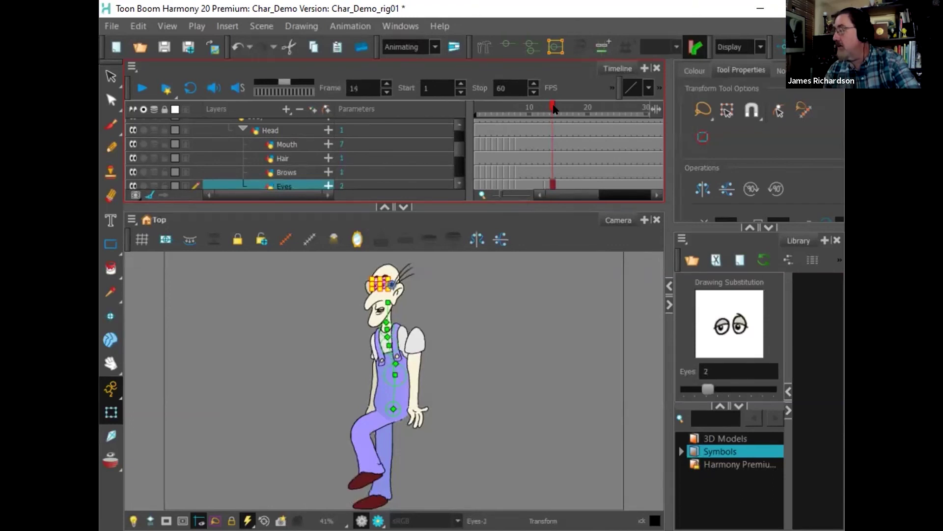
key("]")
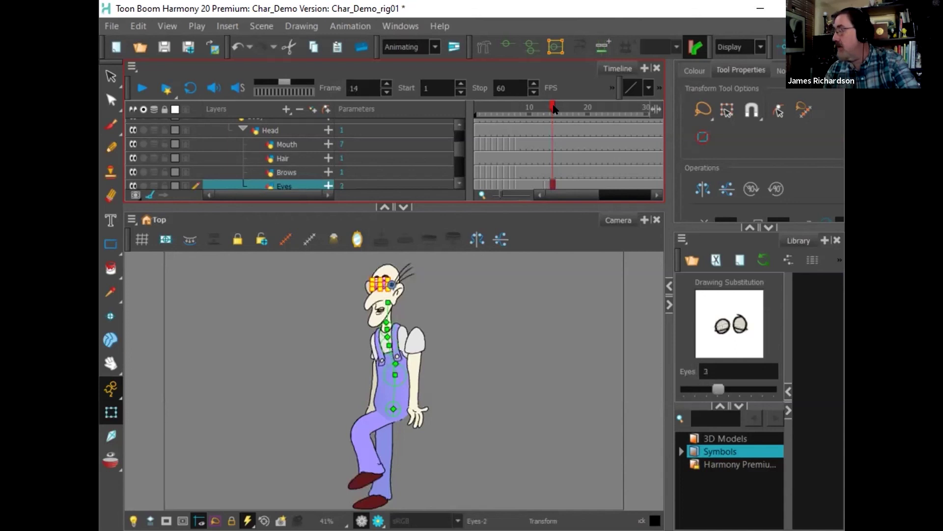
Step: Substitute eyes drawing 4 at frame 17 and drawing 5 at frame 19 of the Eyes layer, then scrub through the blink
left_click(568, 108)
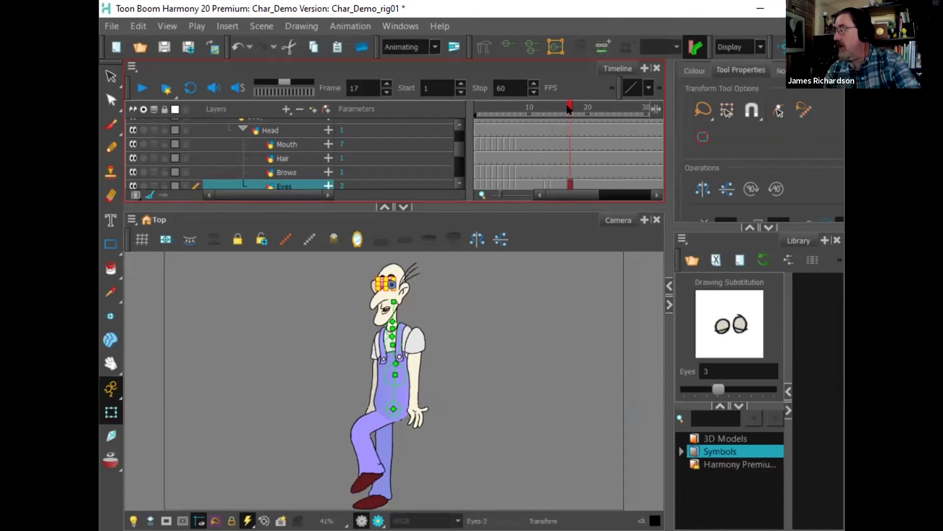
key("[")
key("]")
key("]")
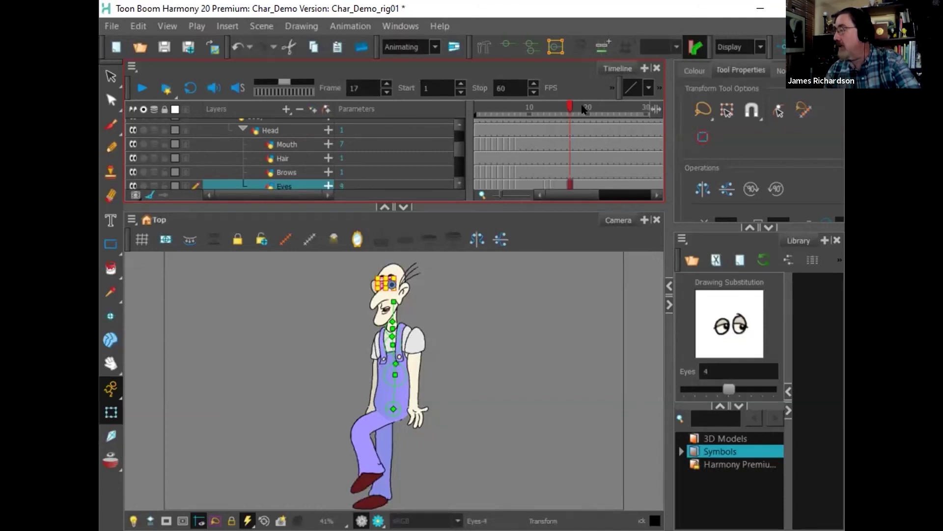
left_click(577, 184)
left_click(580, 184)
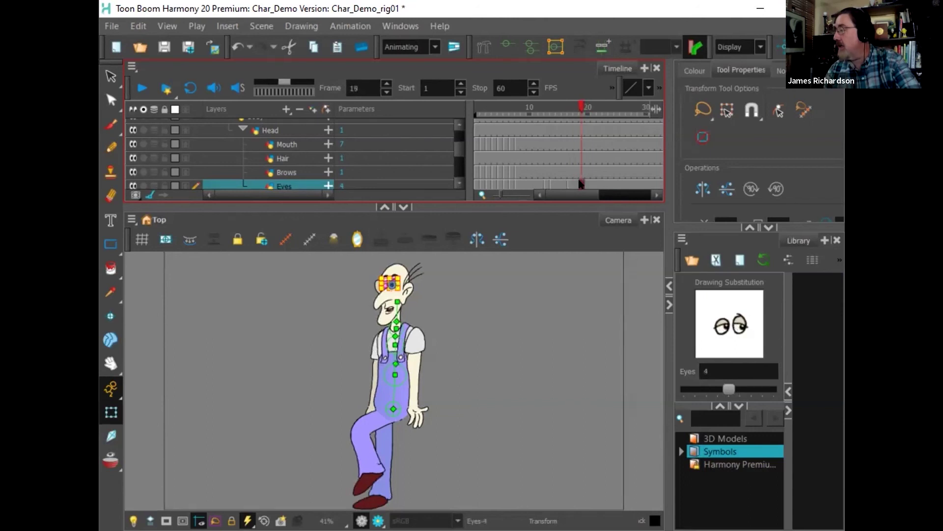
key("bracketright")
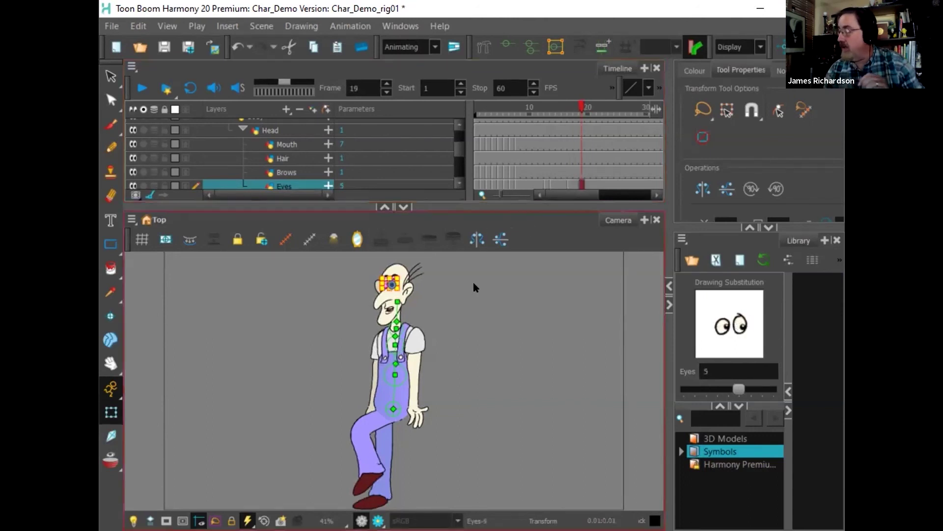
left_click(478, 285)
left_click_drag(534, 108, 578, 131)
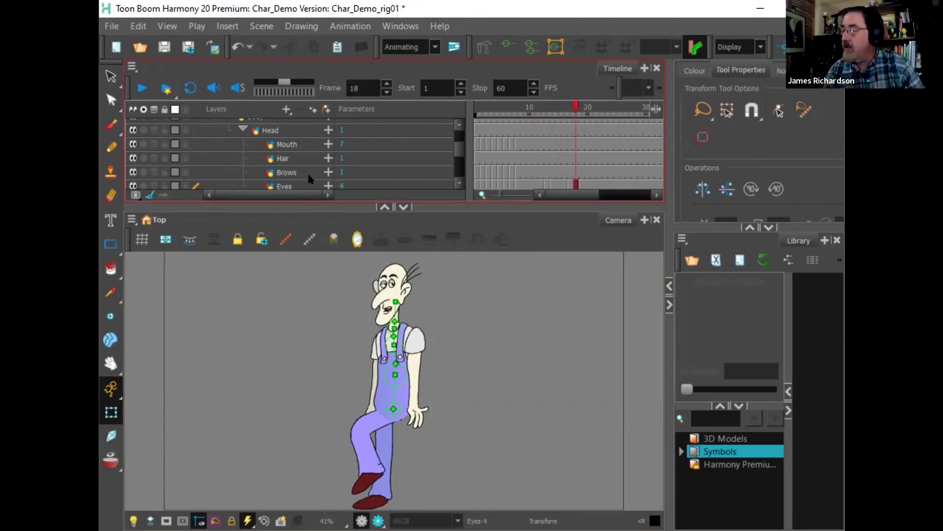
scroll(455, 147, "down", 1)
scroll(455, 148, "down", 5)
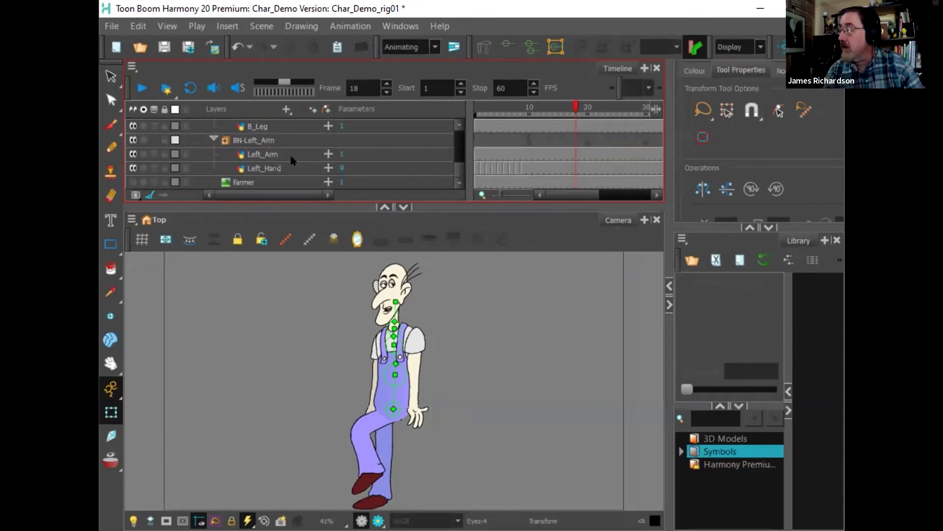
left_click(292, 156)
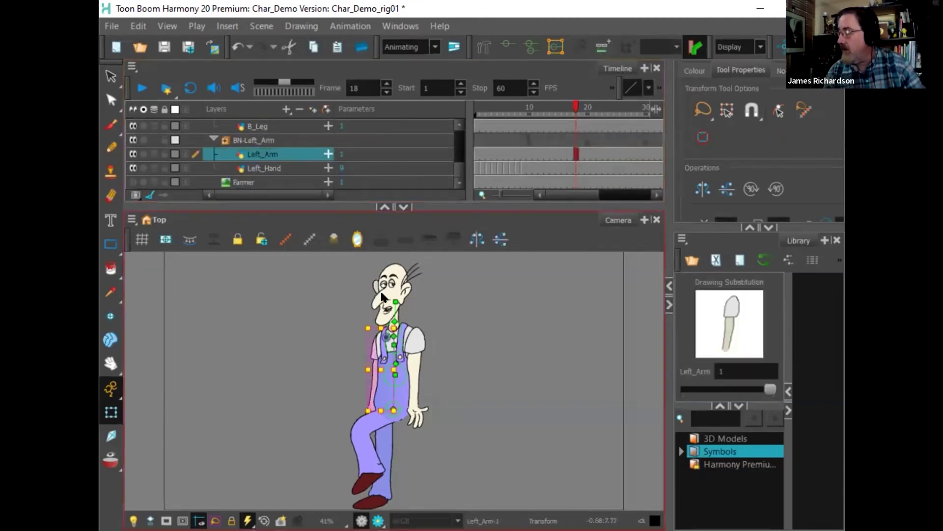
left_click(282, 151)
left_click(289, 138)
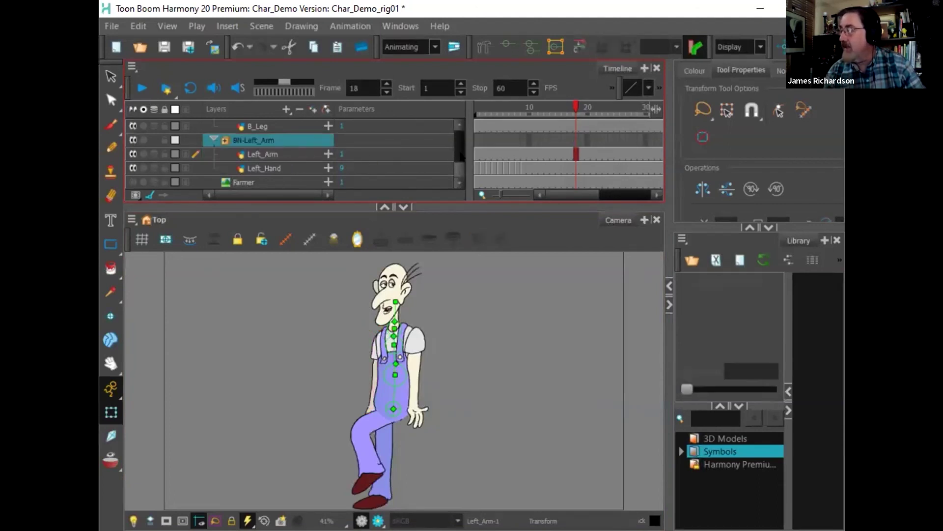
Step: Insert a keyframe at frame 1 on the BN-RT_Arm deformation group
scroll(358, 143, "up", 5)
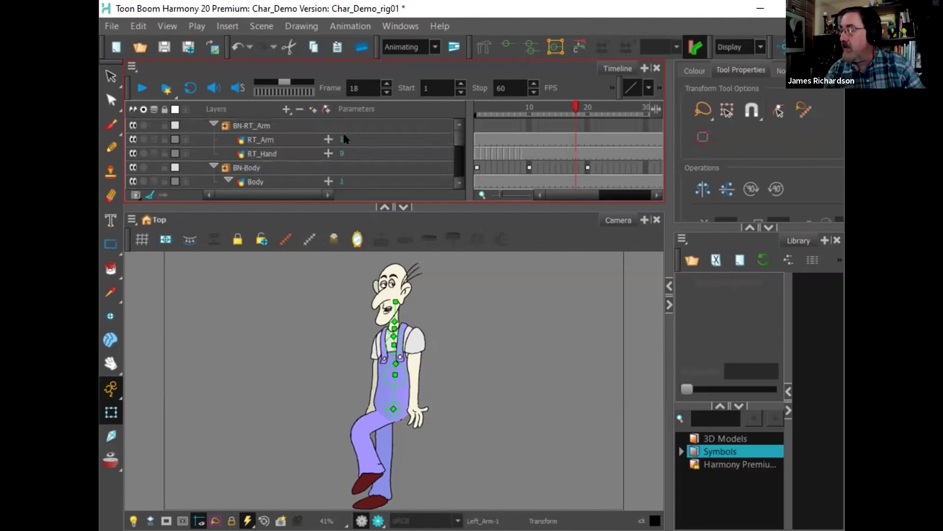
left_click(275, 125)
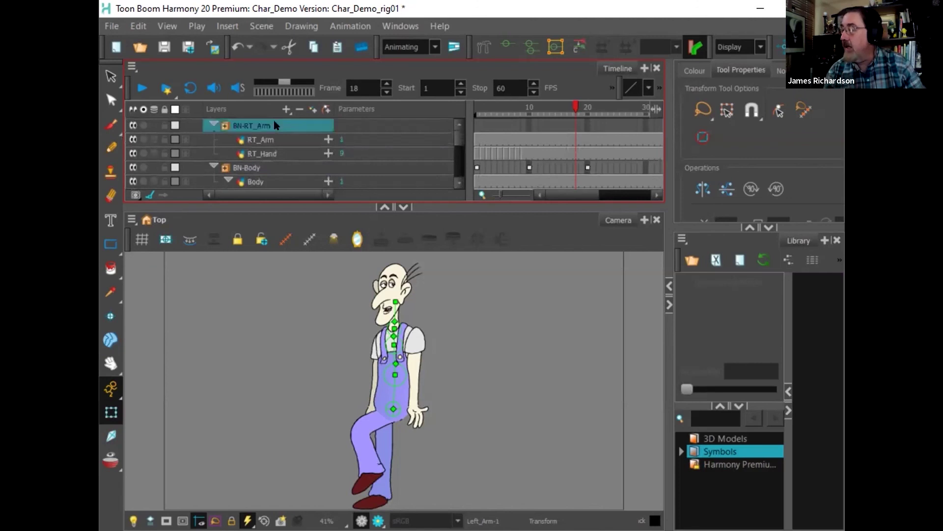
left_click(478, 123)
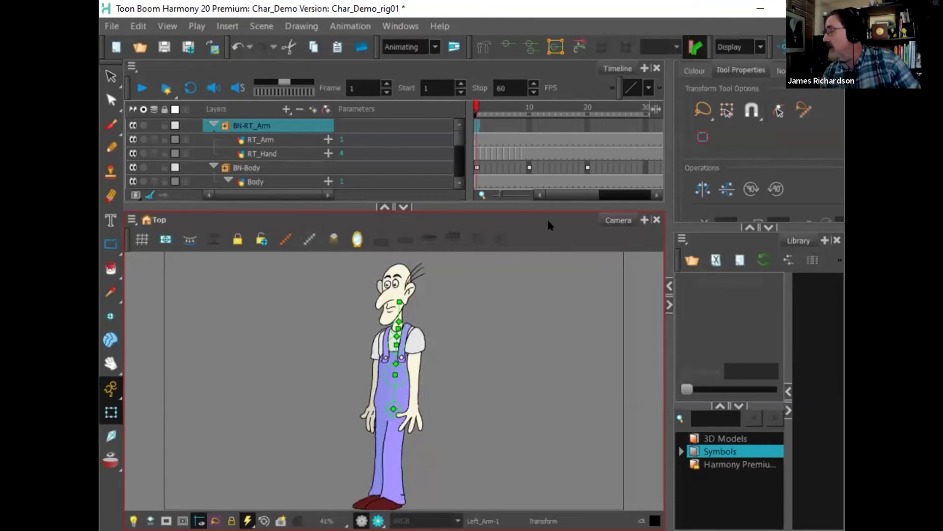
left_click_drag(476, 108, 552, 108)
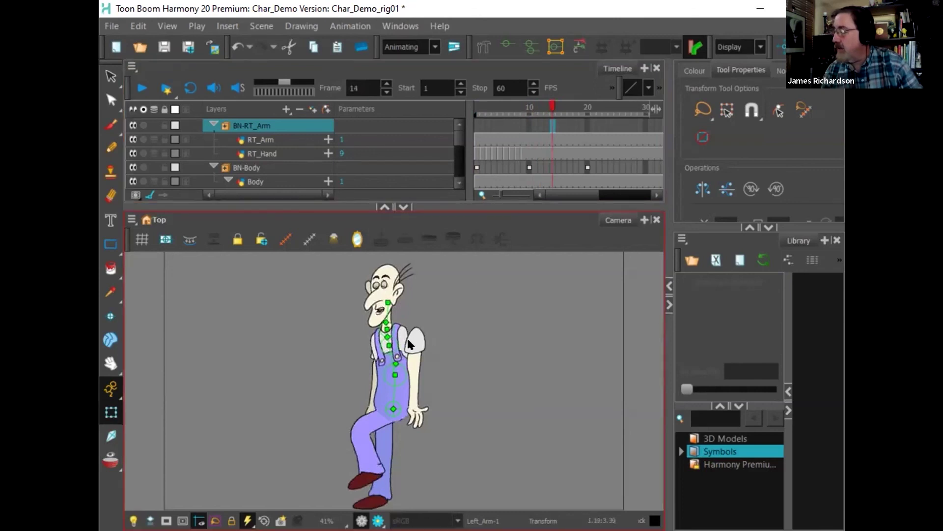
left_click(476, 109)
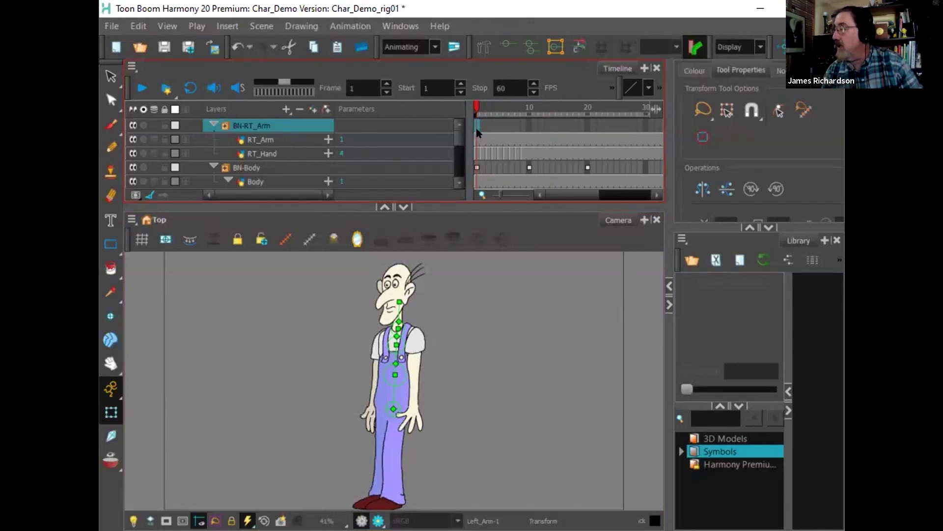
right_click(476, 130)
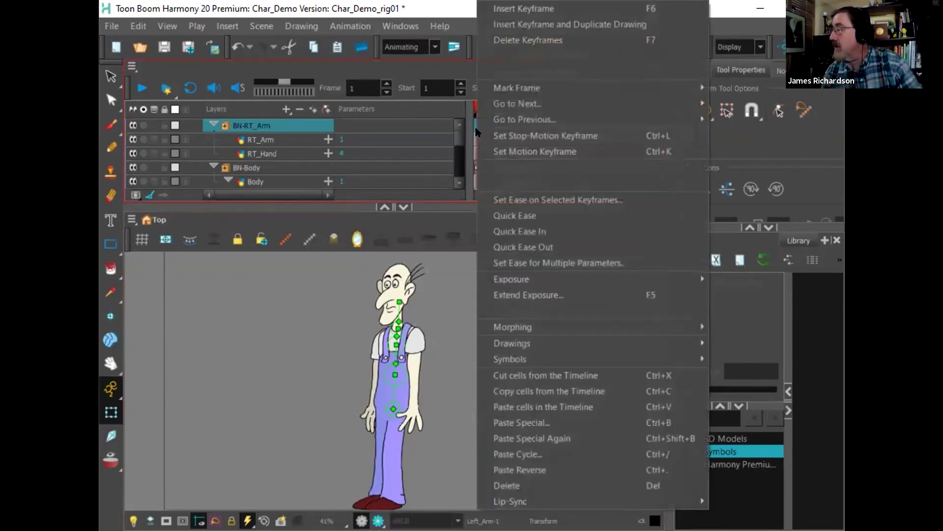
mouse_move(476, 123)
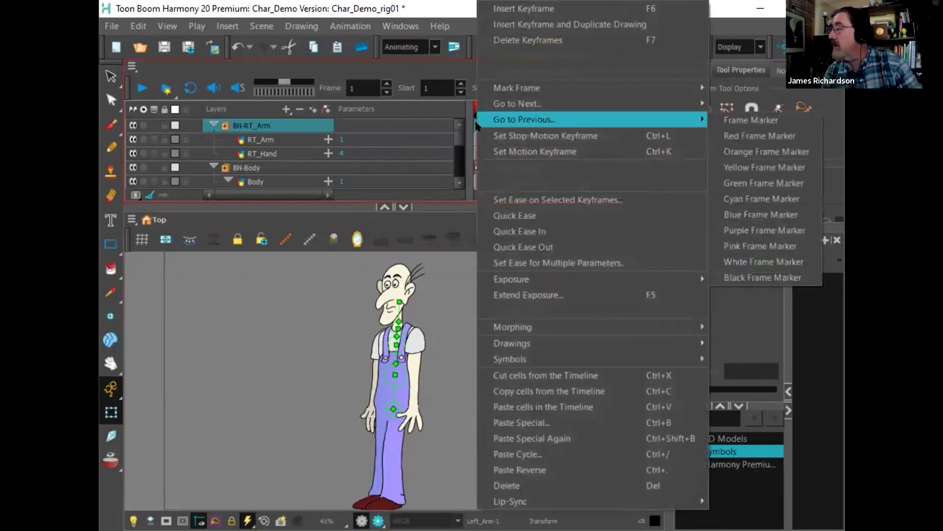
left_click(512, 16)
Step: Insert a keyframe at frame 20 on the BN-RT_Arm deformation group
mouse_move(477, 108)
left_mouse_down()
mouse_move(509, 104)
mouse_move(480, 104)
mouse_move(494, 106)
left_mouse_up()
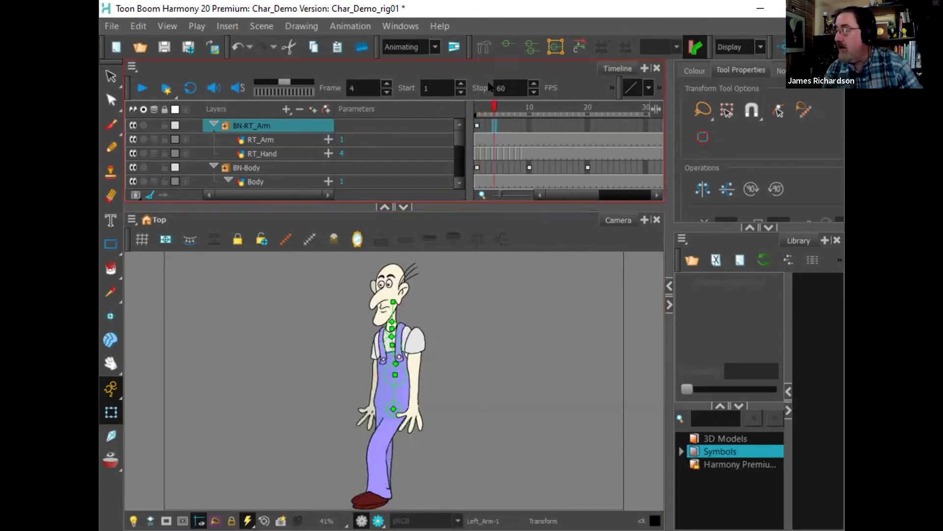
left_click_drag(495, 112, 583, 102)
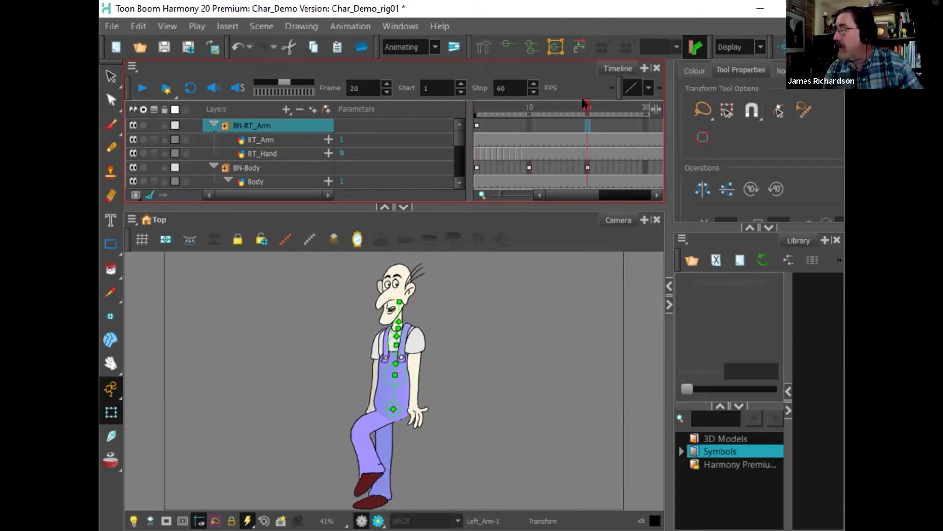
right_click(584, 126)
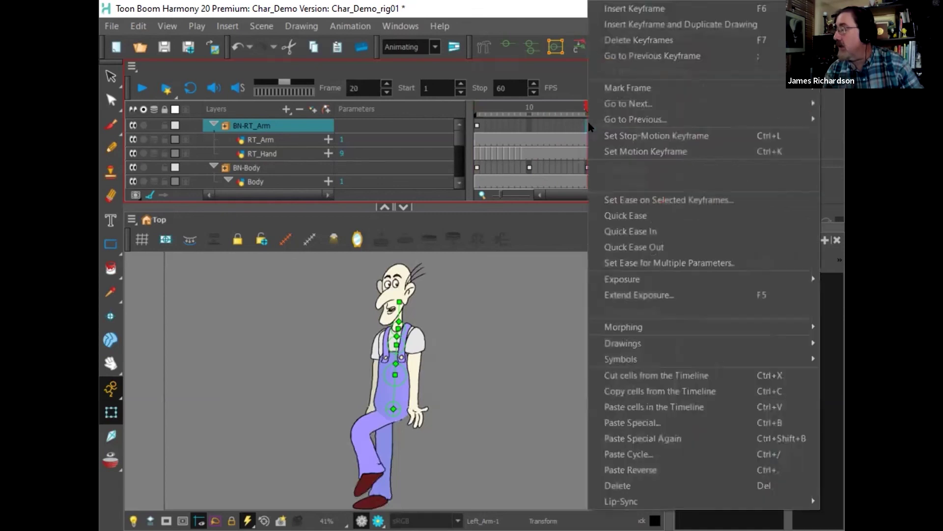
left_click(618, 9)
Step: Insert a keyframe at frame 30 on the BN-RT_Arm deformation group, with the arm's deformation controls shown
mouse_move(614, 109)
left_mouse_down()
mouse_move(636, 109)
mouse_move(609, 109)
mouse_move(619, 107)
left_mouse_up()
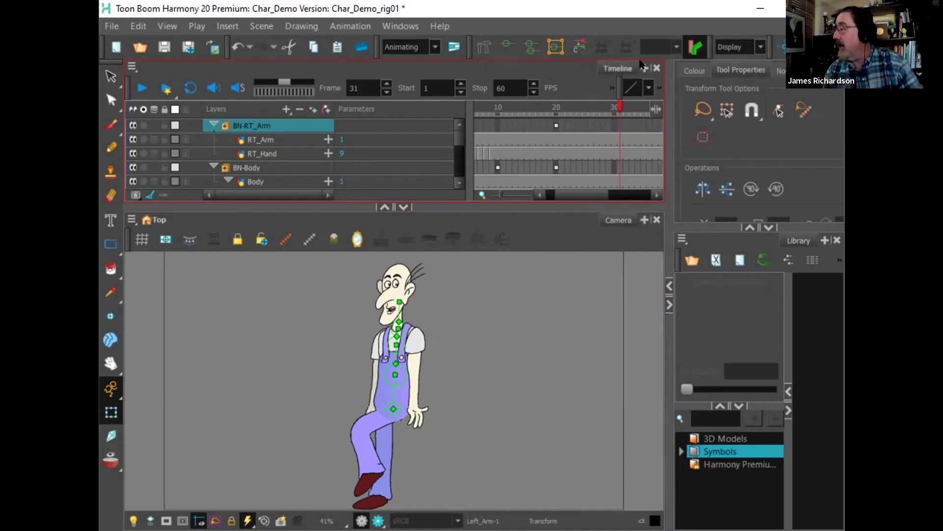
left_click(507, 49)
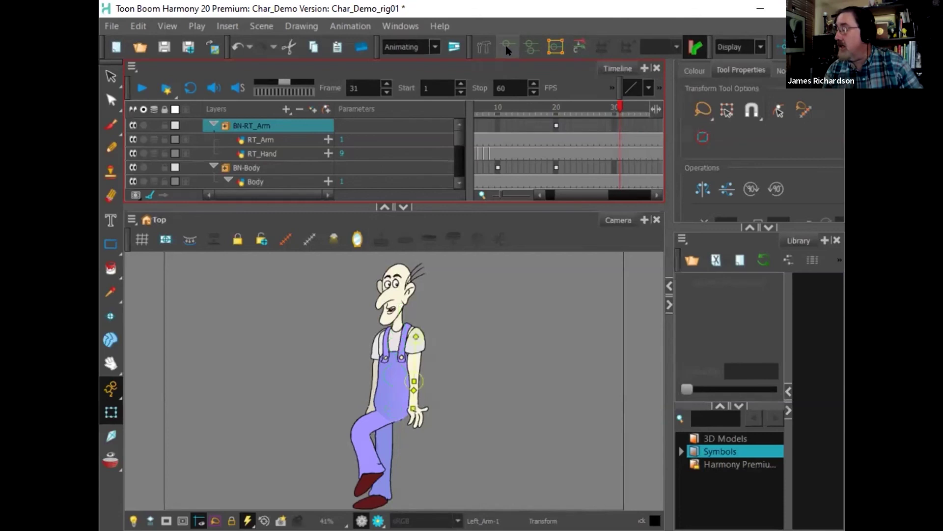
left_click(614, 126)
right_click(614, 125)
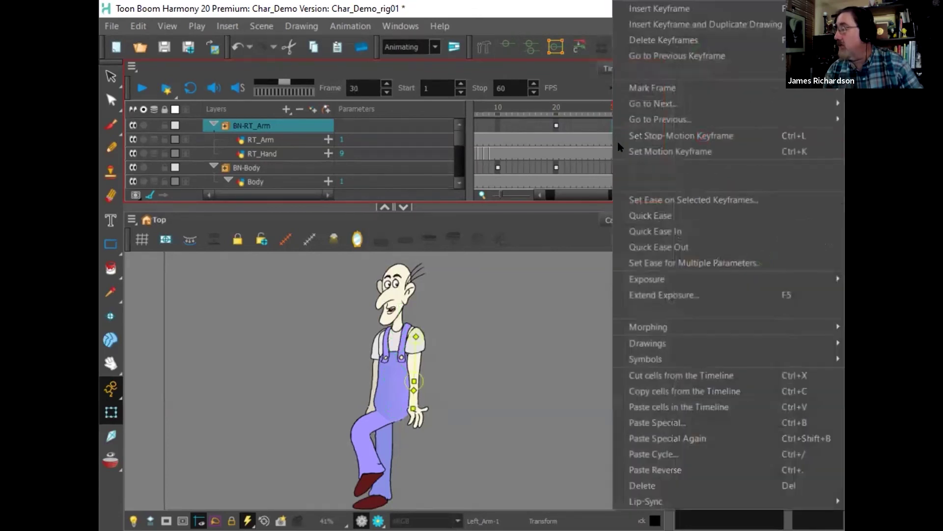
left_click(641, 10)
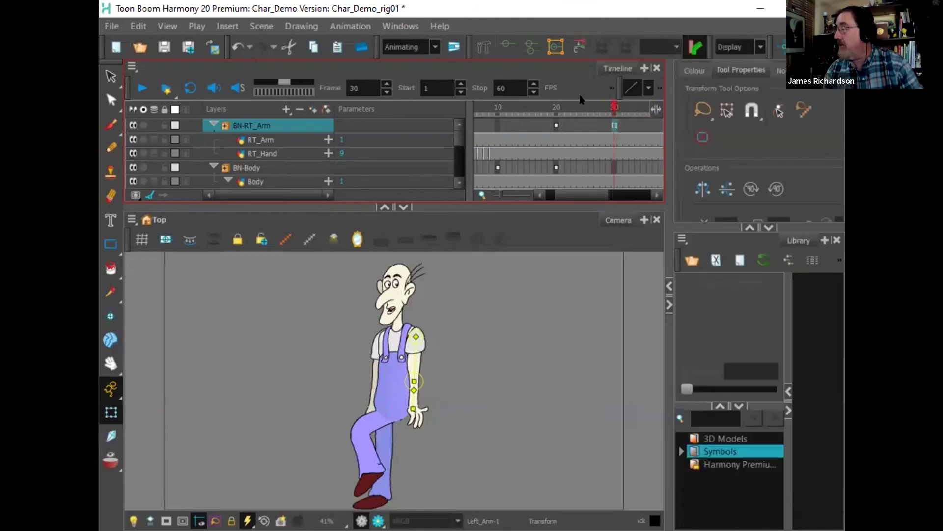
Step: Pose the BN-RT_Arm deformer at frame 30 with the upper arm swung away from the body and the forearm bent upward, then scrub the motion
left_click(414, 366)
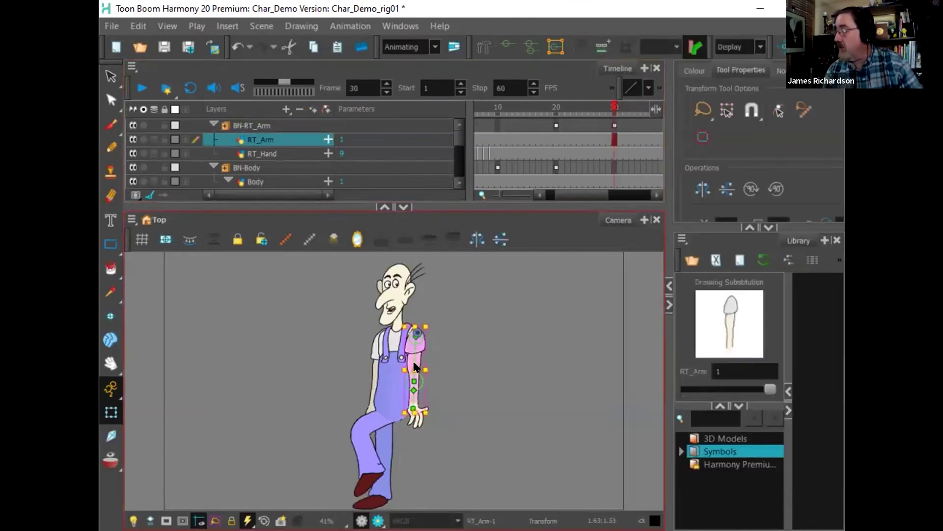
left_click(441, 352)
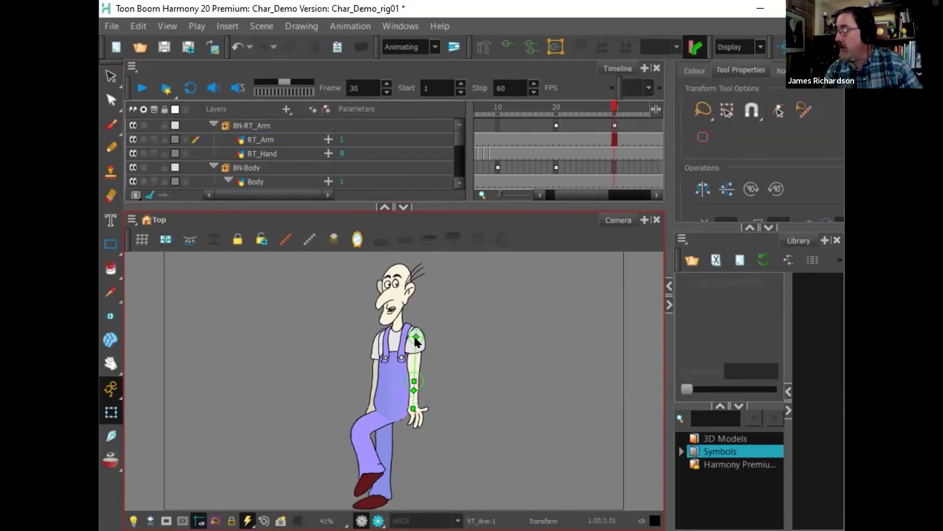
left_click(415, 365)
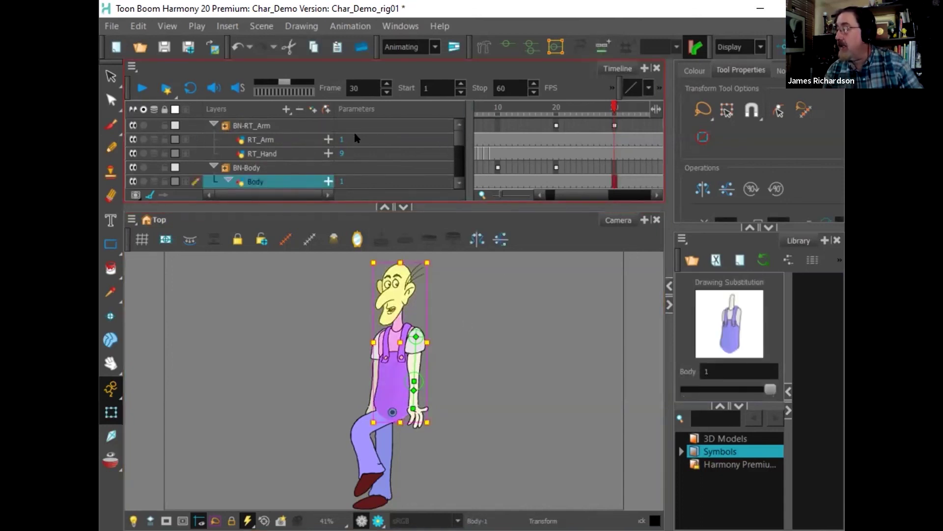
left_click(290, 126)
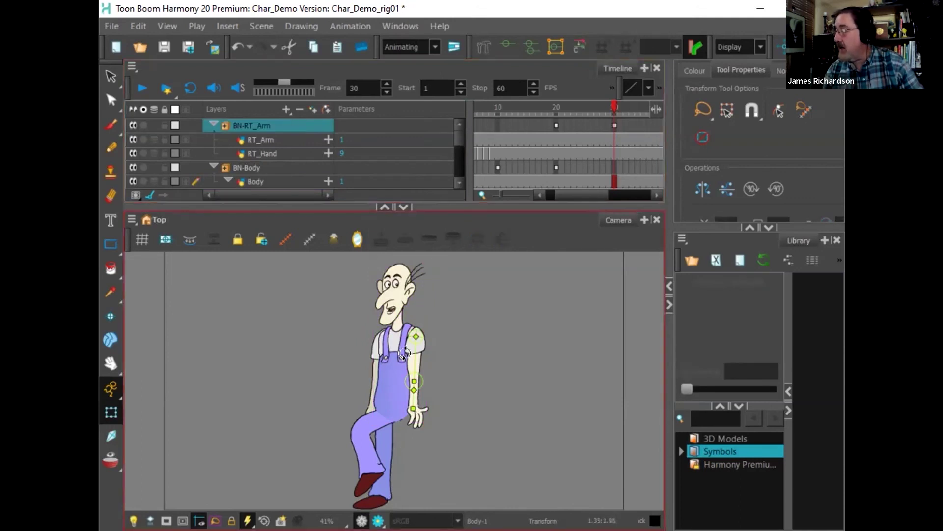
left_click_drag(403, 358, 418, 364)
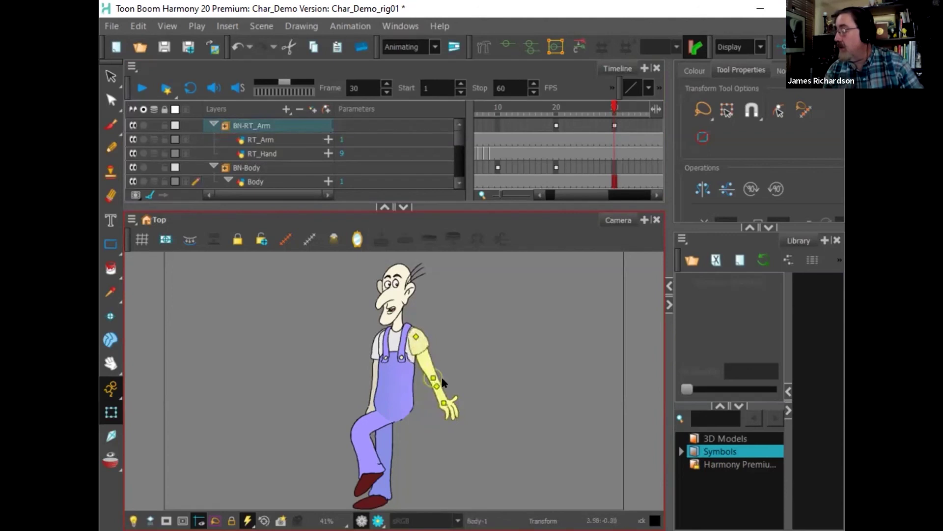
left_click_drag(436, 387, 453, 364)
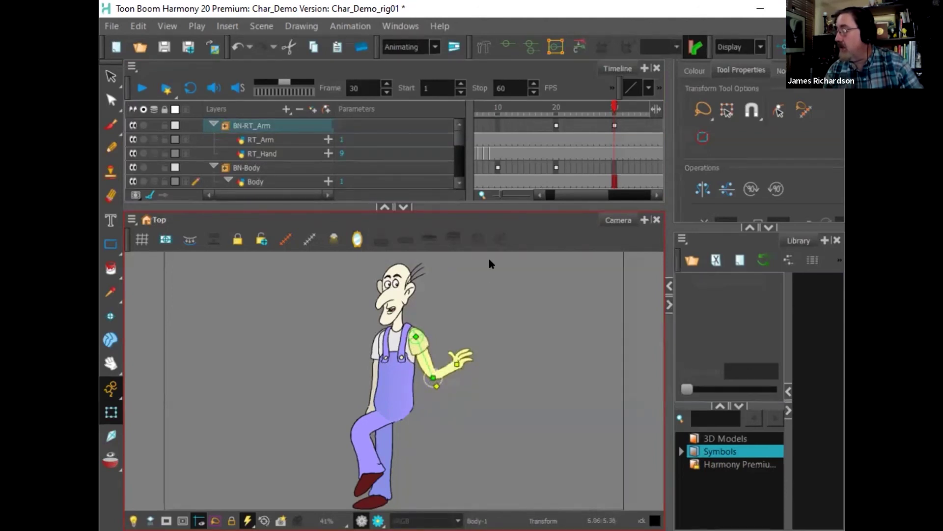
left_click_drag(566, 103, 614, 101)
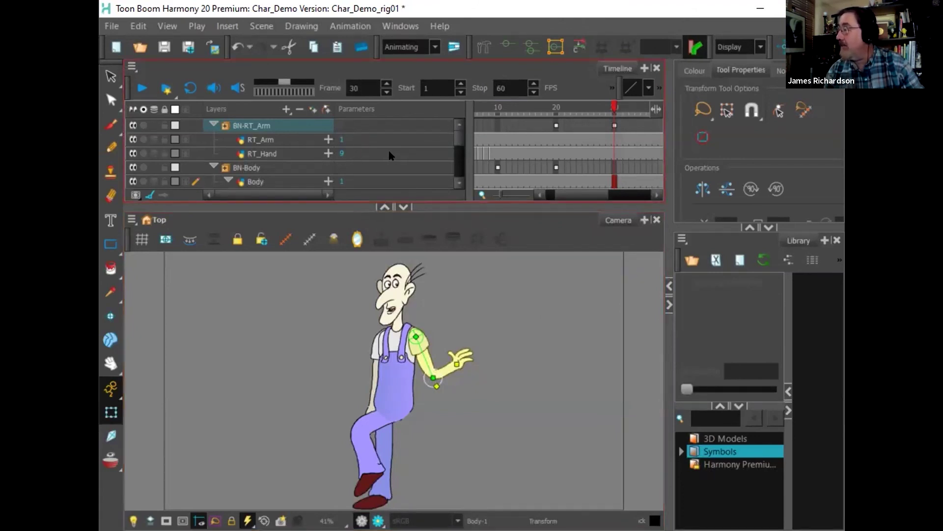
Step: Insert a keyframe at frame 20 on the RT_Hand layer
left_click(297, 154)
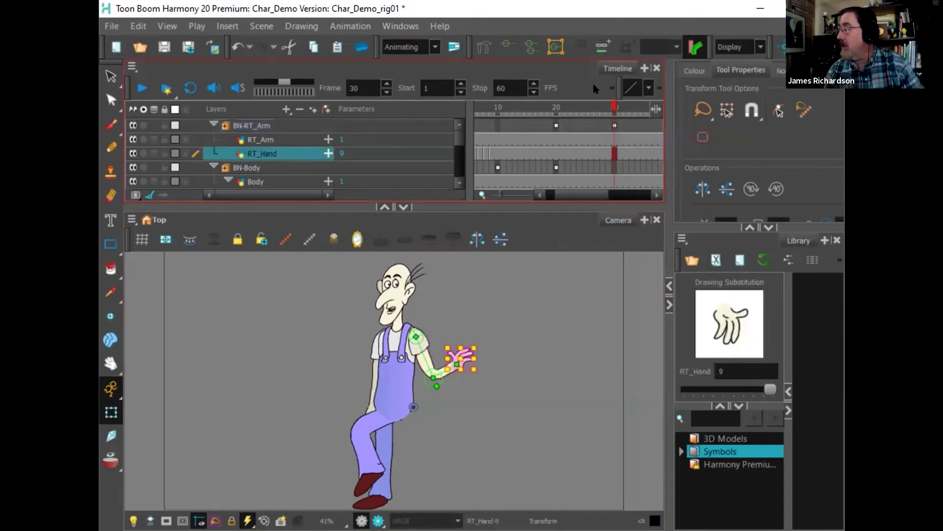
left_click_drag(568, 108, 556, 111)
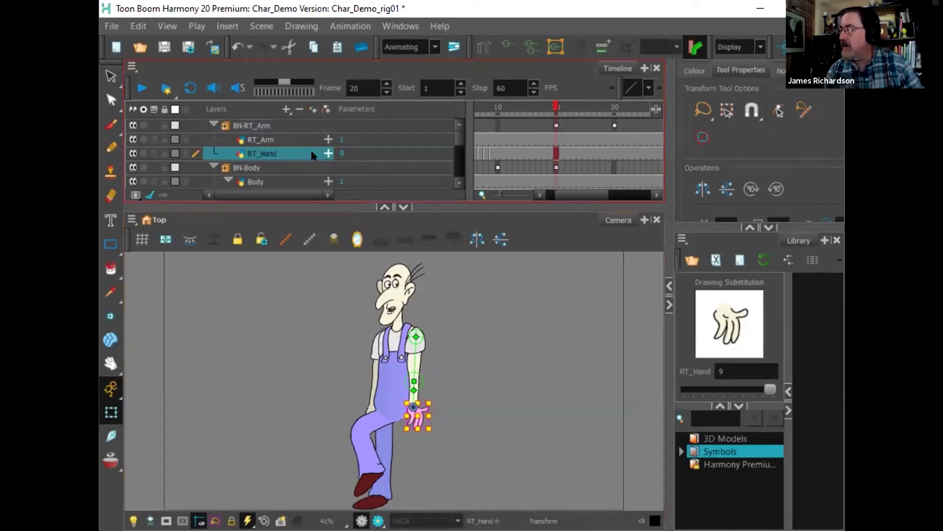
right_click(555, 155)
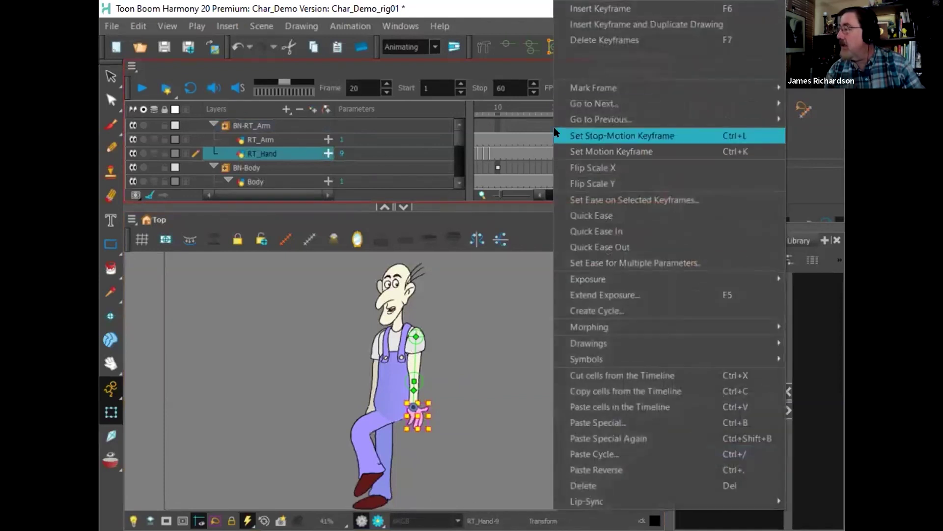
left_click(600, 9)
Step: Insert a keyframe at frame 27 on the RT_Hand layer and rotate the hand so its fingers droop downward
left_click_drag(557, 98, 593, 98)
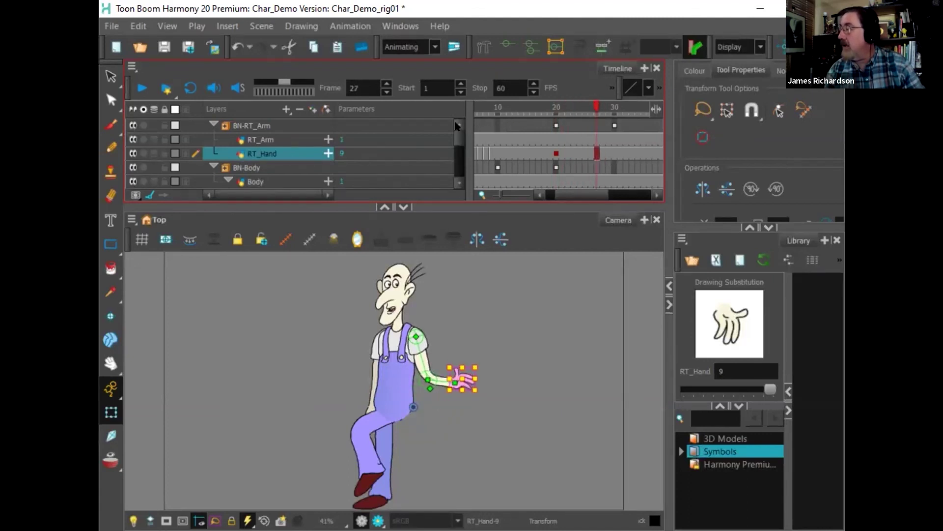
right_click(593, 158)
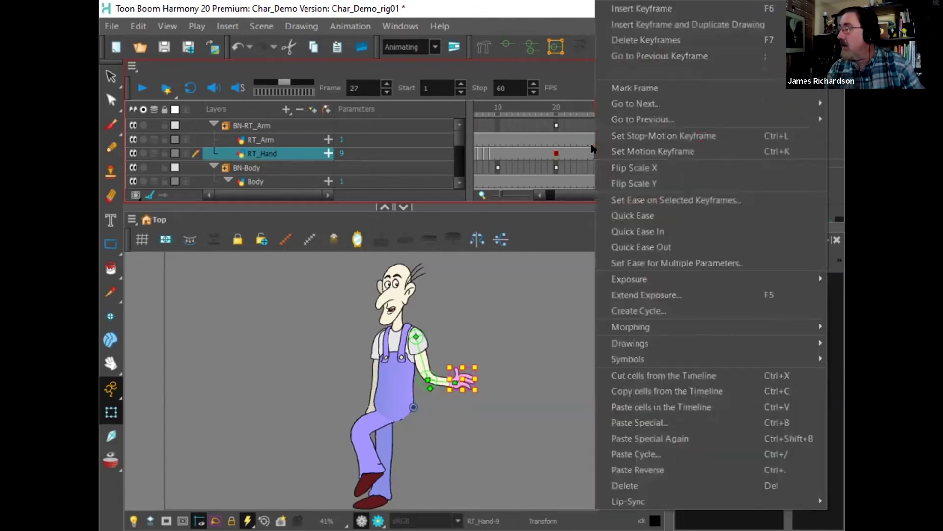
left_click(616, 9)
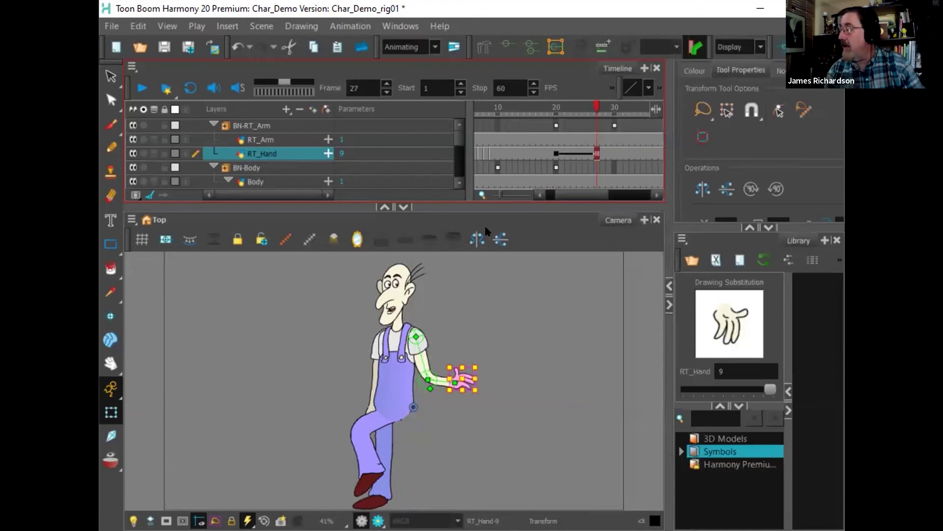
mouse_move(479, 365)
left_mouse_down()
mouse_move(486, 382)
mouse_move(471, 444)
left_mouse_up()
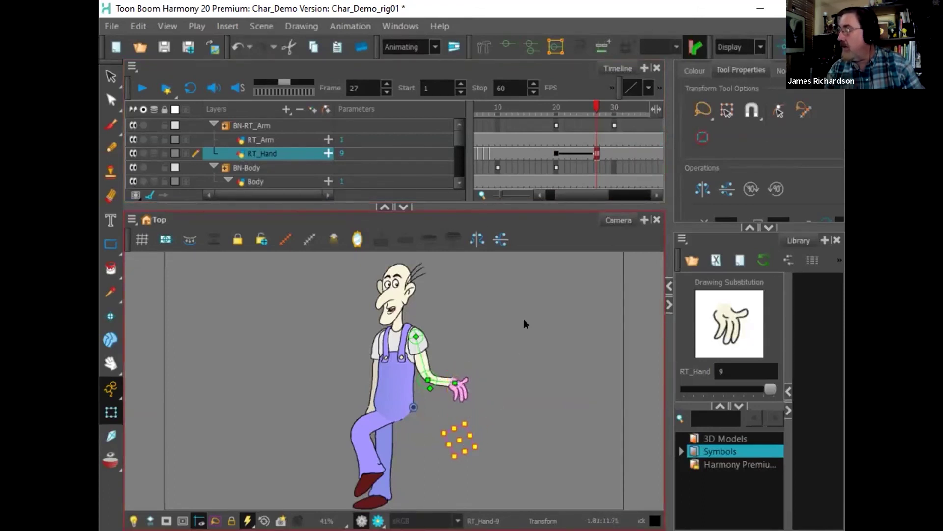
Step: Insert a keyframe at frame 30 on the RT_Hand layer and rotate the hand back upward in line with the forearm
left_click_drag(567, 108, 638, 136)
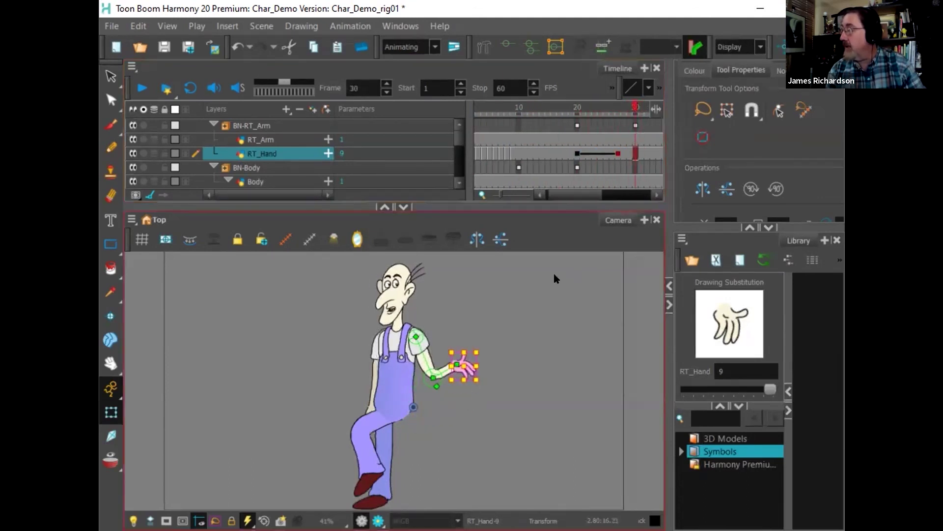
right_click(636, 150)
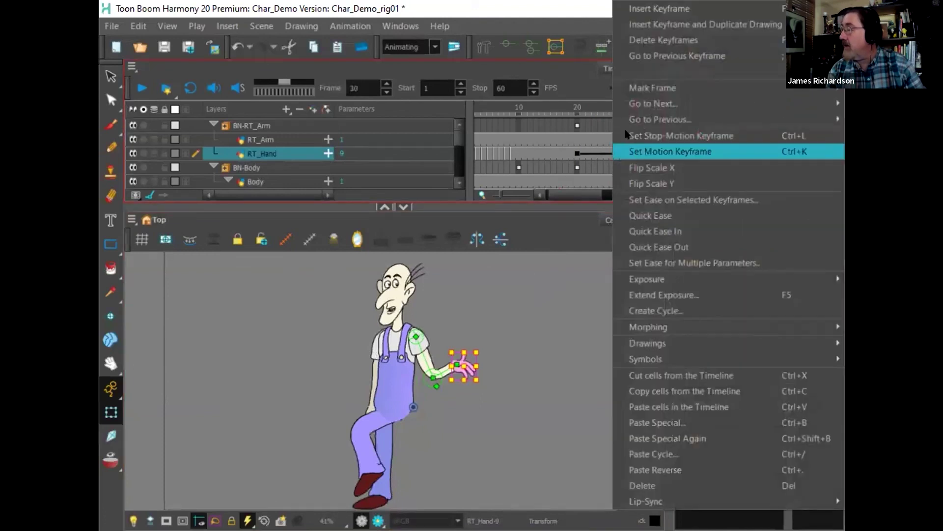
left_click(641, 8)
left_click_drag(480, 331, 378, 336)
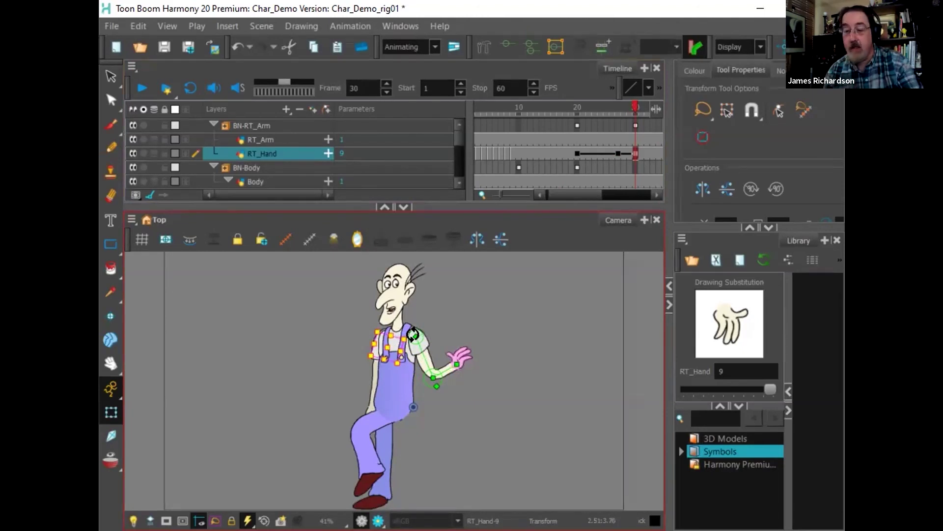
Step: Substitute the open-hand drawing 5 at frame 30 of the RT_Hand layer
key("bracketleft")
key("bracketleft")
key("bracketleft")
key("bracketleft")
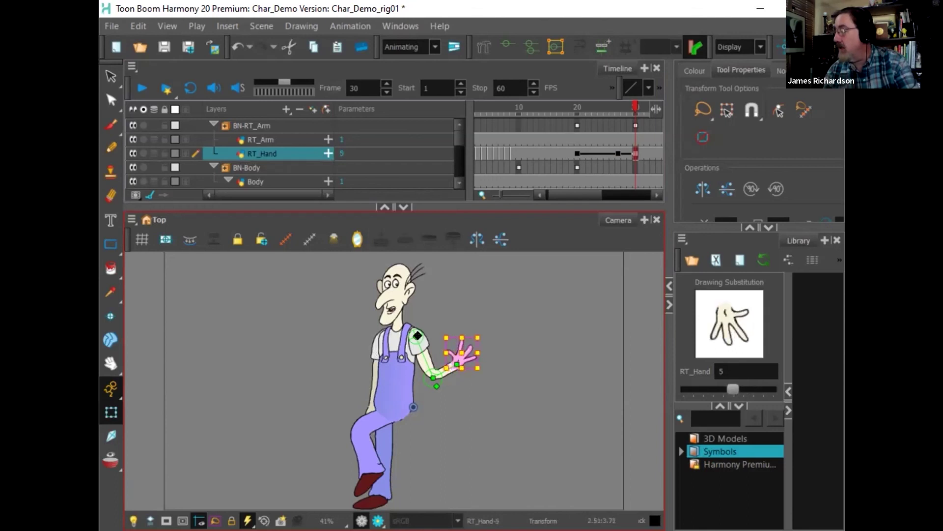
Step: Deselect the hand, hide the arm's deformation controls and scrub through the arm animation up to frame 54
left_click(615, 108)
mouse_move(614, 109)
left_mouse_down()
mouse_move(594, 113)
mouse_move(649, 123)
mouse_move(597, 134)
left_mouse_up()
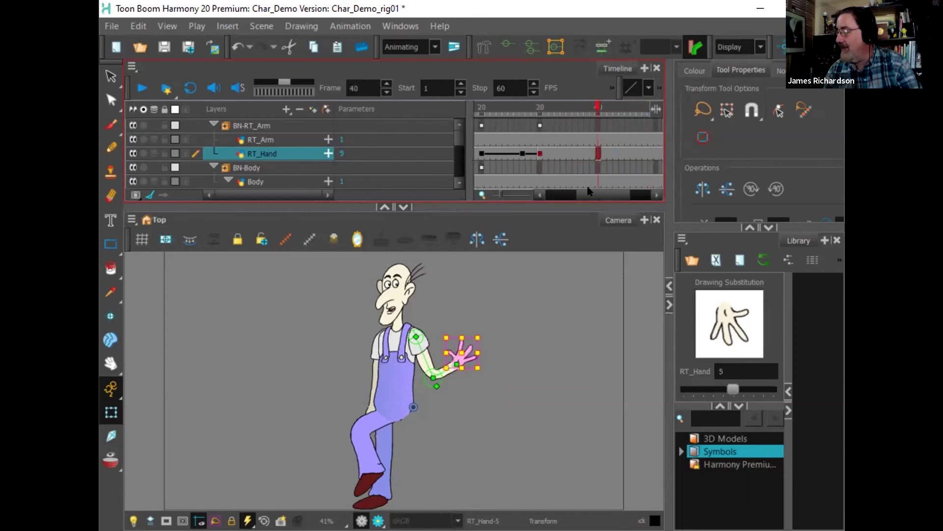
left_click(520, 304)
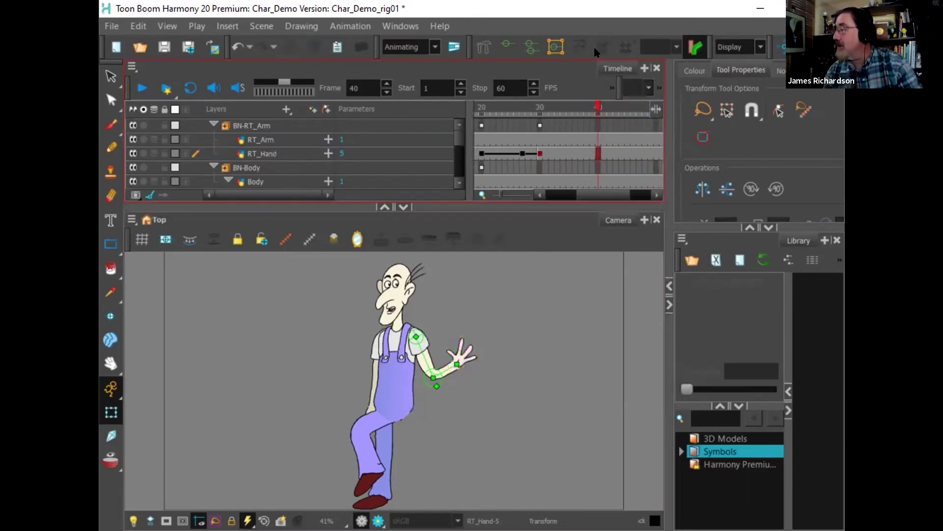
left_click(508, 45)
mouse_move(549, 107)
left_mouse_down()
mouse_move(535, 107)
mouse_move(607, 96)
mouse_move(479, 127)
mouse_move(565, 123)
mouse_move(670, 92)
mouse_move(641, 147)
mouse_move(484, 139)
mouse_move(499, 109)
mouse_move(568, 108)
mouse_move(654, 63)
left_mouse_up()
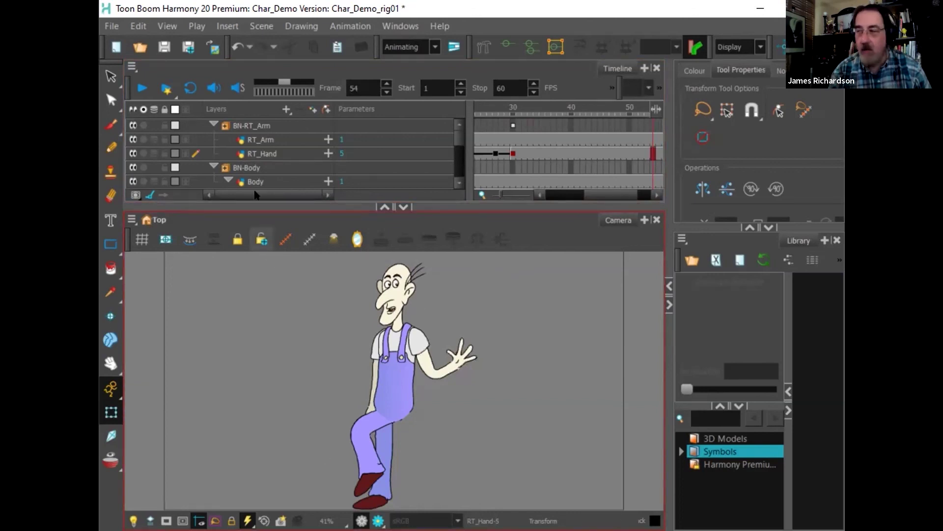
Step: Save the scene as a new version named Char_Demo_rigtest01
left_click(111, 26)
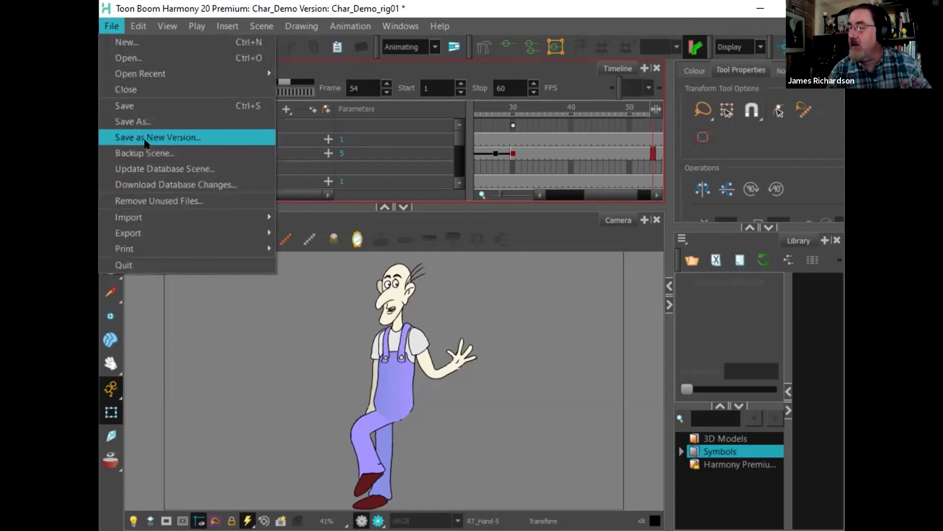
key("Return")
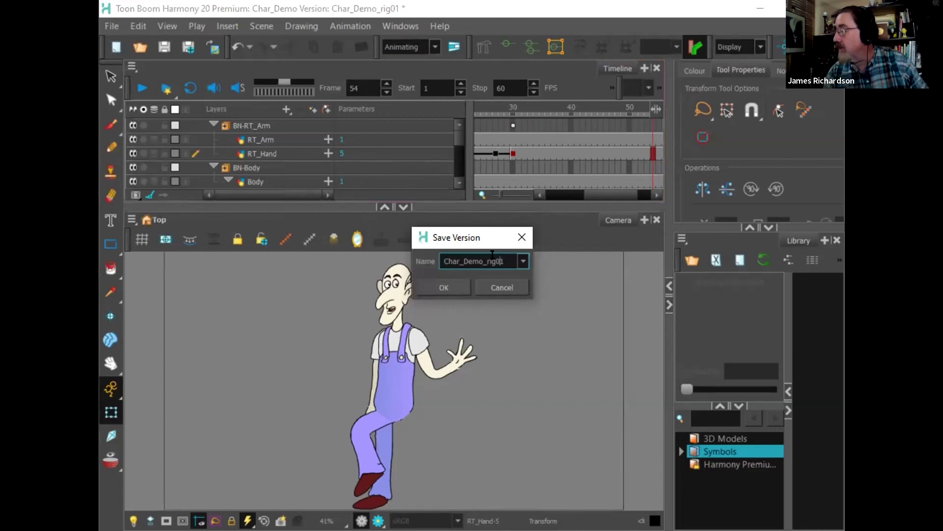
left_click_drag(495, 256, 530, 255)
type("test01")
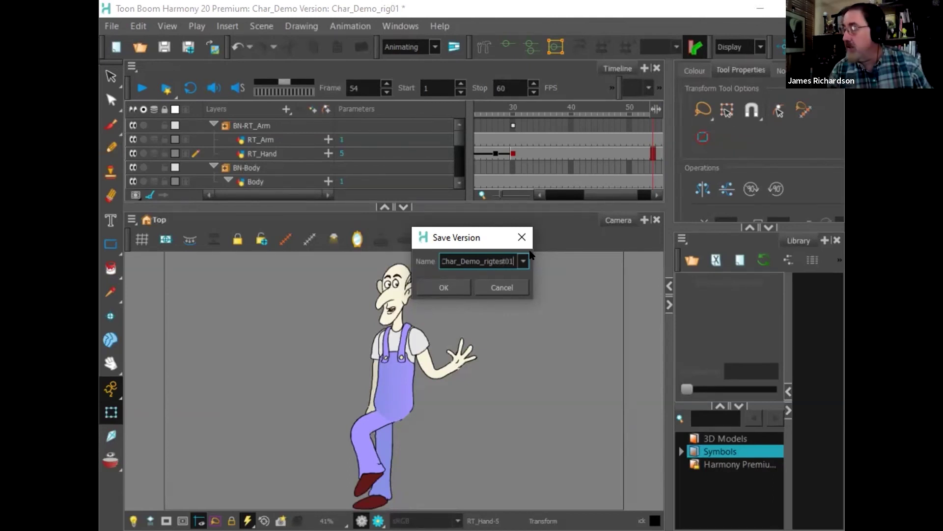
left_click(444, 287)
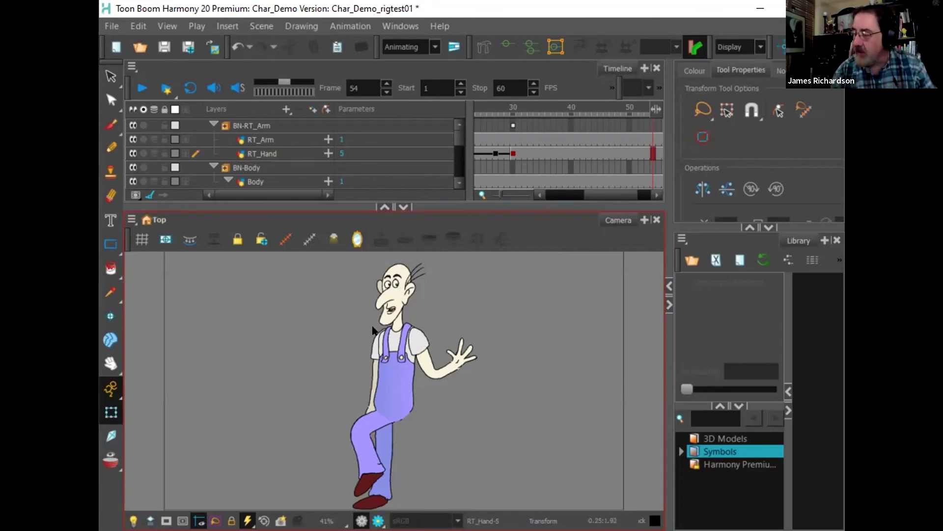
Step: Enlarge the timeline area and collapse the BN-RT_Arm, BN-Body, BN-F_Leg, BN-B_Leg and BN-Left_Arm groups
left_click_drag(276, 208, 253, 440)
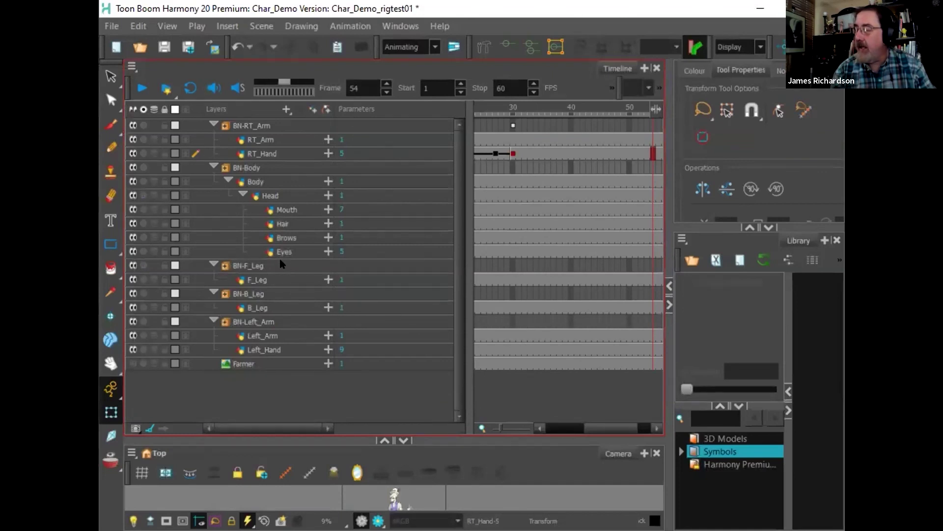
left_click(211, 125)
left_click(217, 139)
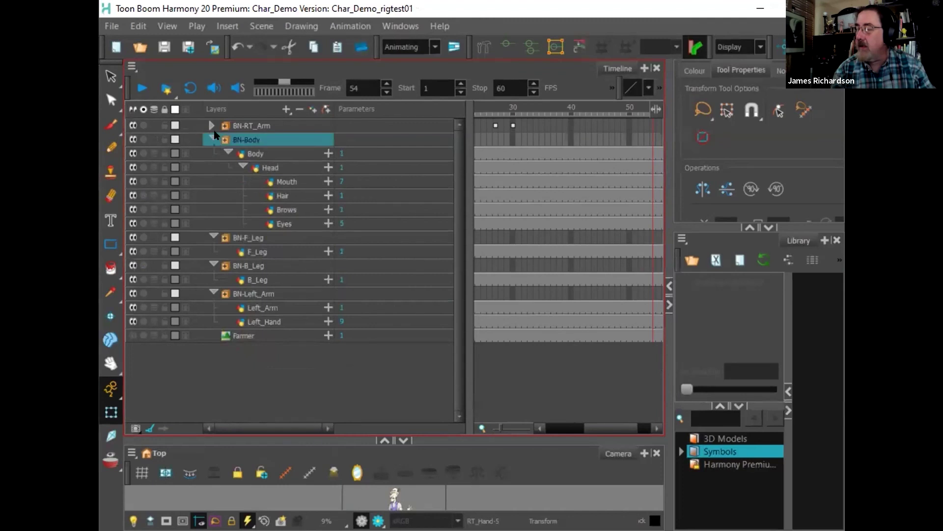
left_click(212, 139)
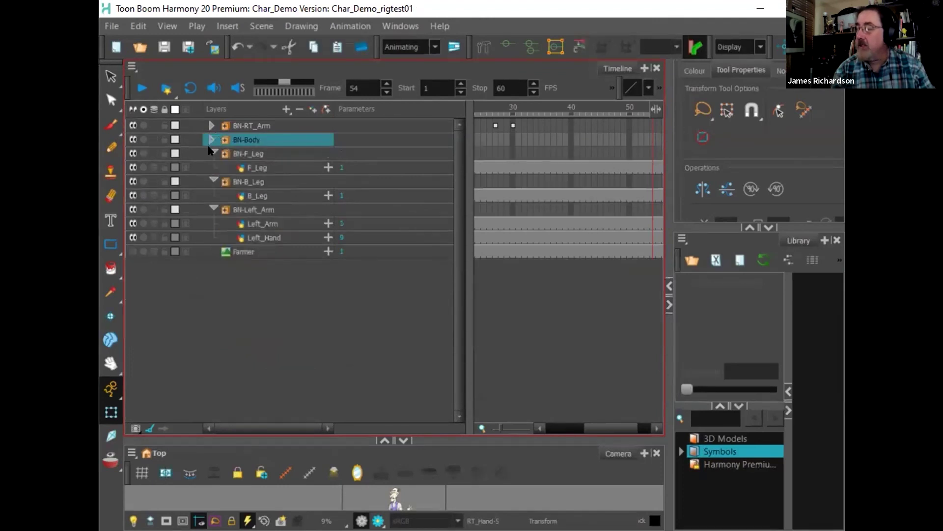
left_click(212, 153)
left_click(209, 168)
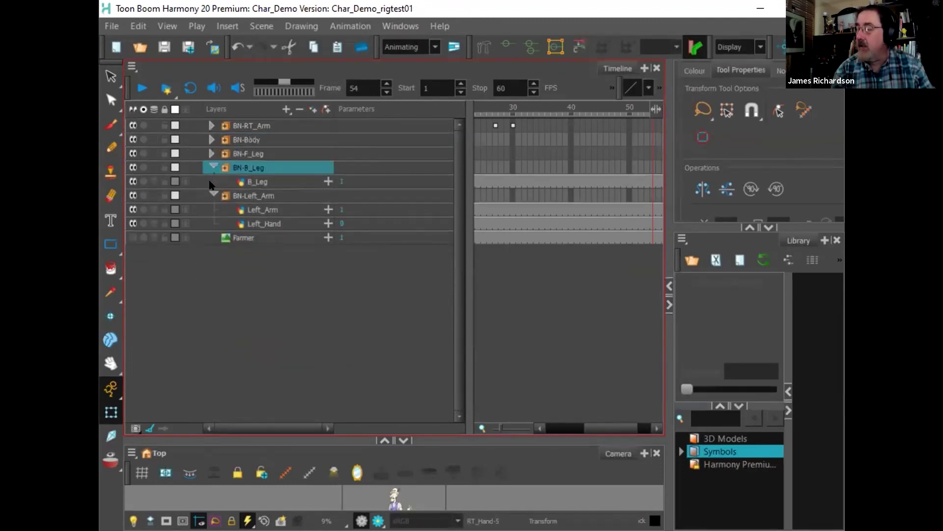
left_click(213, 167)
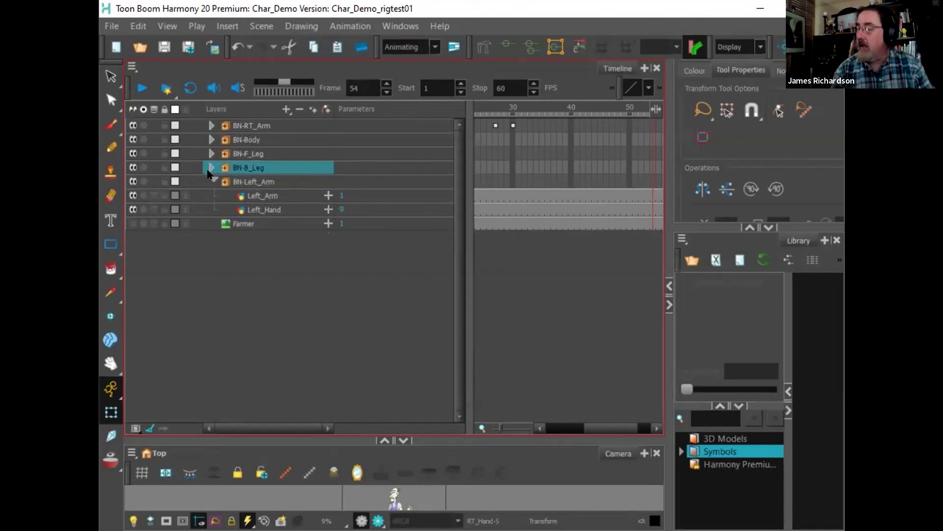
left_click(216, 180)
left_click(215, 181)
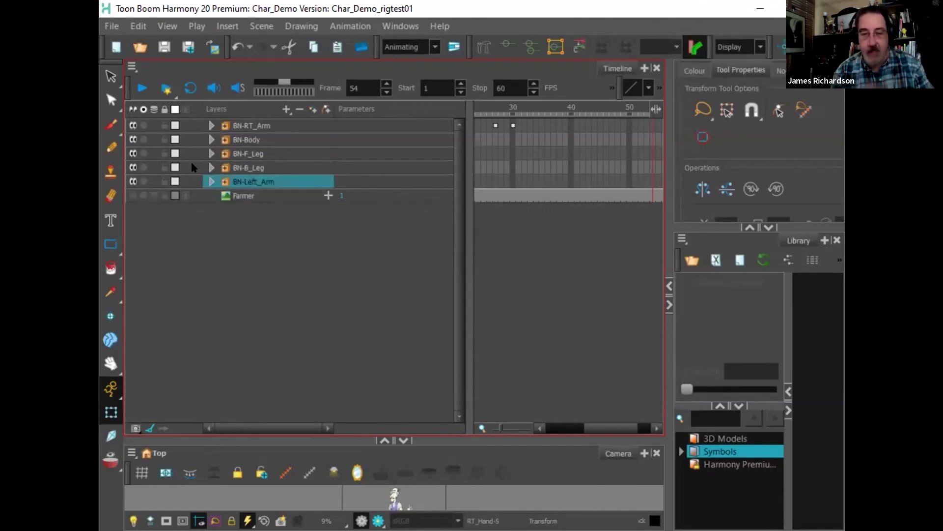
Step: Add a Library view alongside Tool Properties and make its area taller
left_click(696, 101)
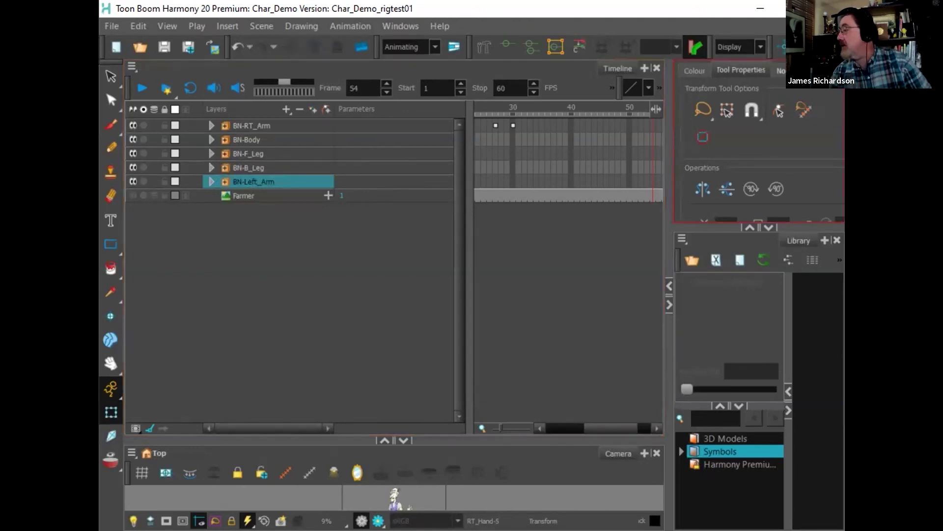
left_click(825, 70)
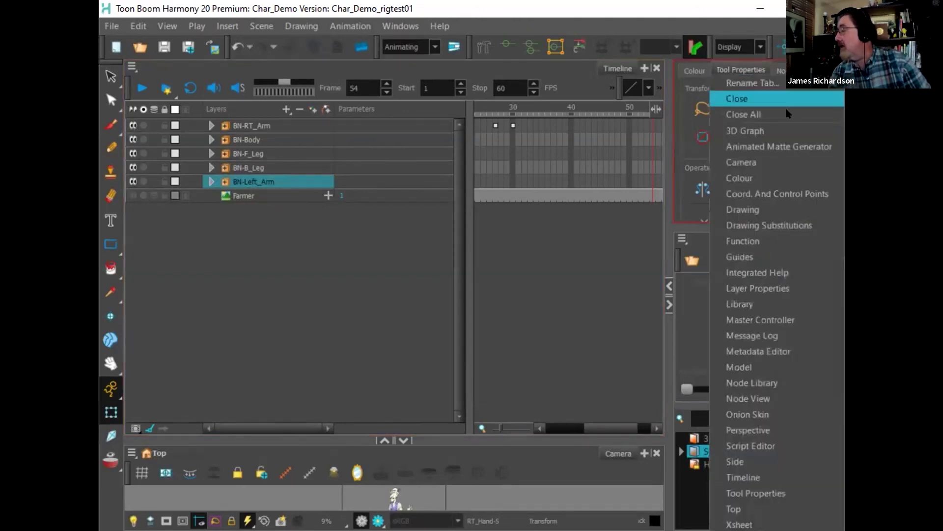
left_click(757, 308)
left_click_drag(684, 221, 684, 411)
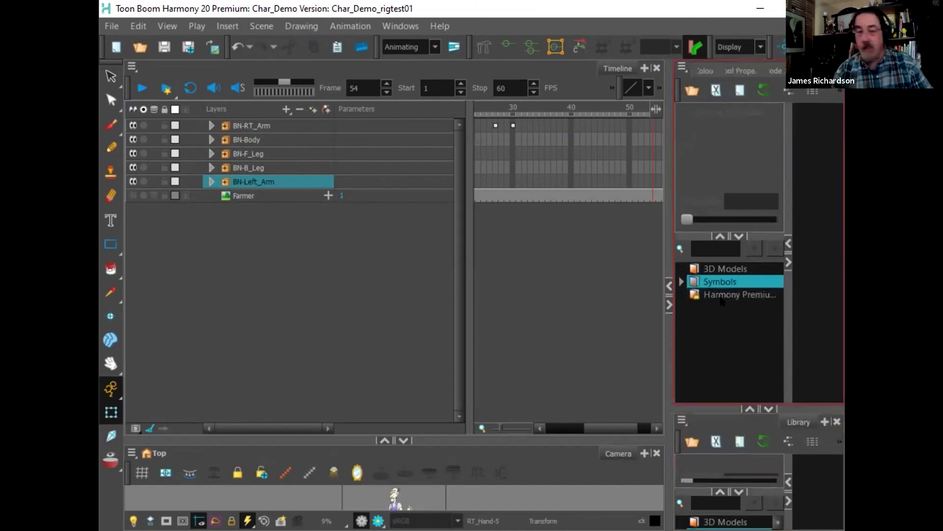